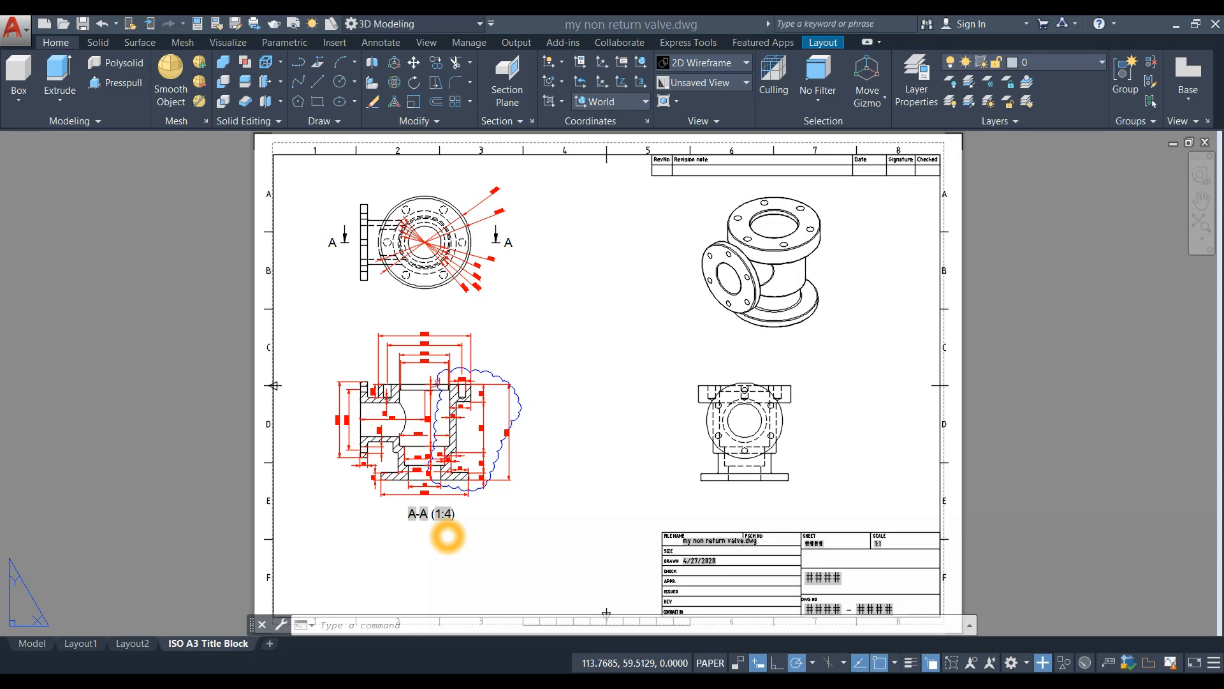
# Examine the dimensioned section A-A of the valve and the revision cloud marking half of its profile.
pyautogui.click(505, 541)
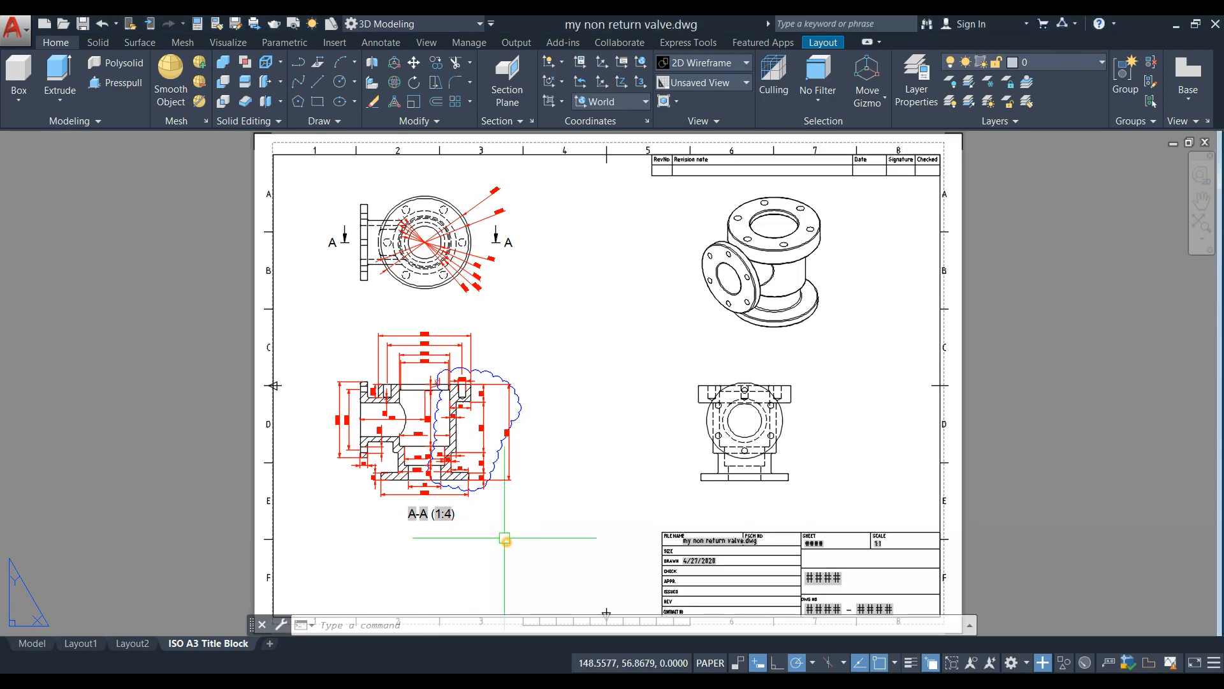
pyautogui.scroll(5, 440, 440)
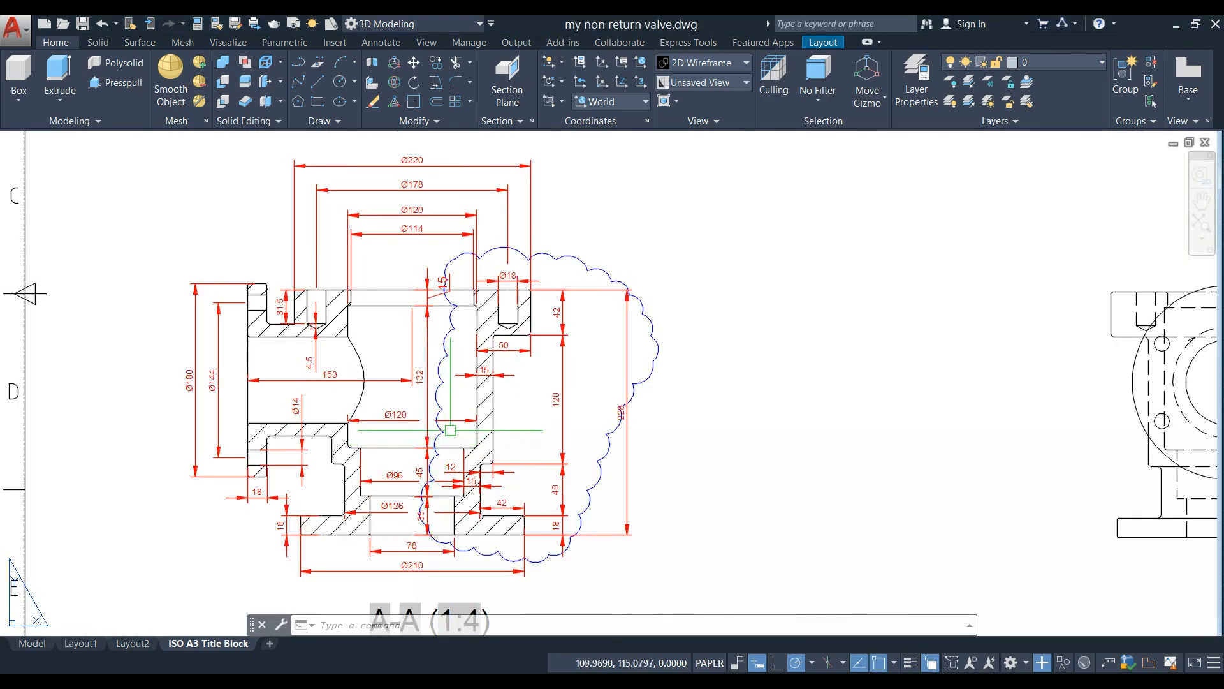
pyautogui.scroll(-3, 452, 429)
pyautogui.moveTo(451, 423); pyautogui.dragTo(451, 411, button='middle')
pyautogui.click(563, 248)
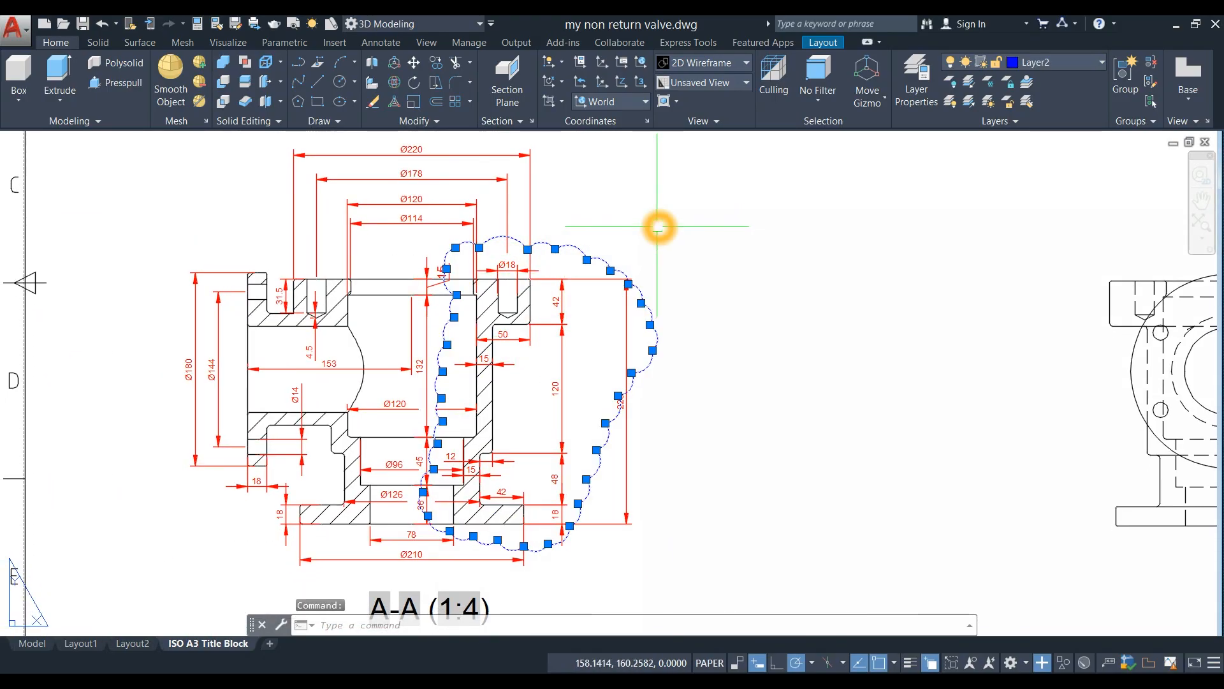
pyautogui.click(718, 411)
pyautogui.press('Escape')
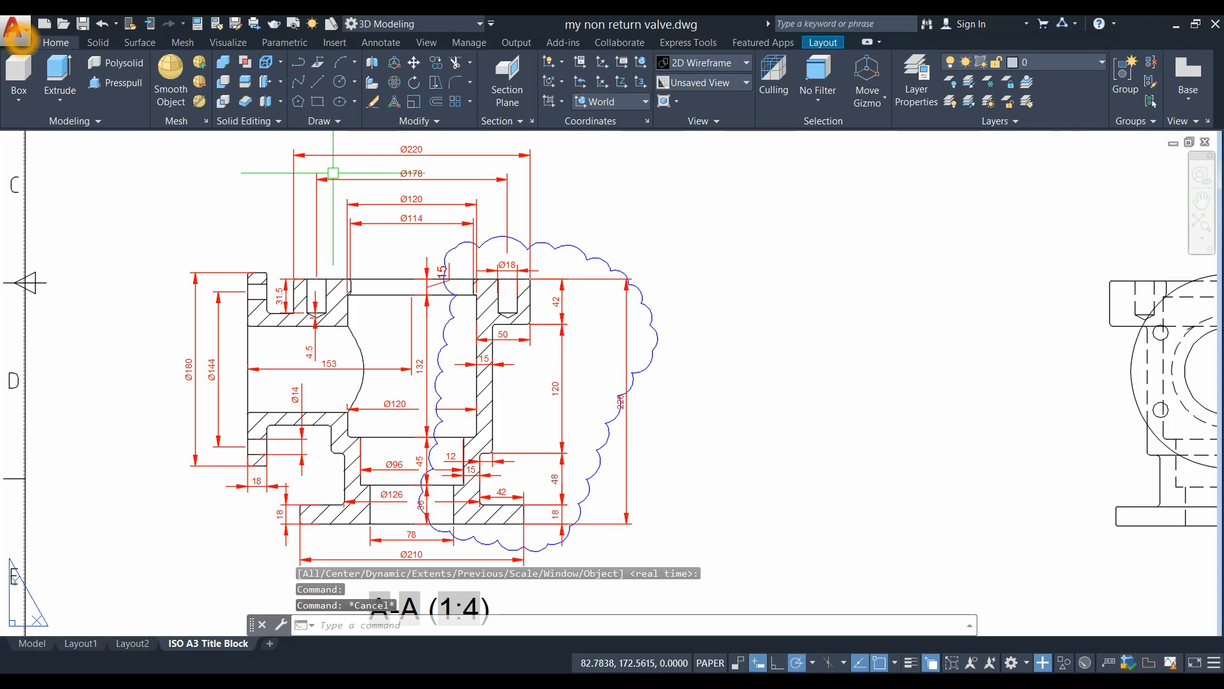
# Create a new drawing from the acadiso3D template.
pyautogui.click(16, 29)
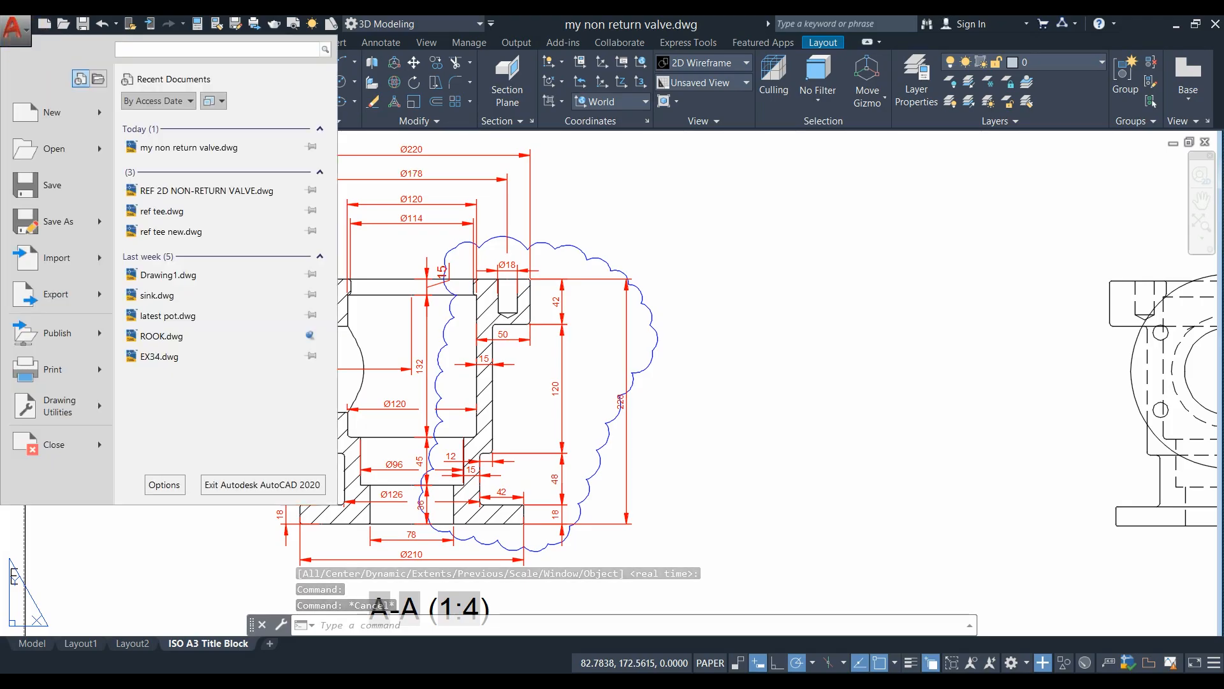
pyautogui.click(38, 112)
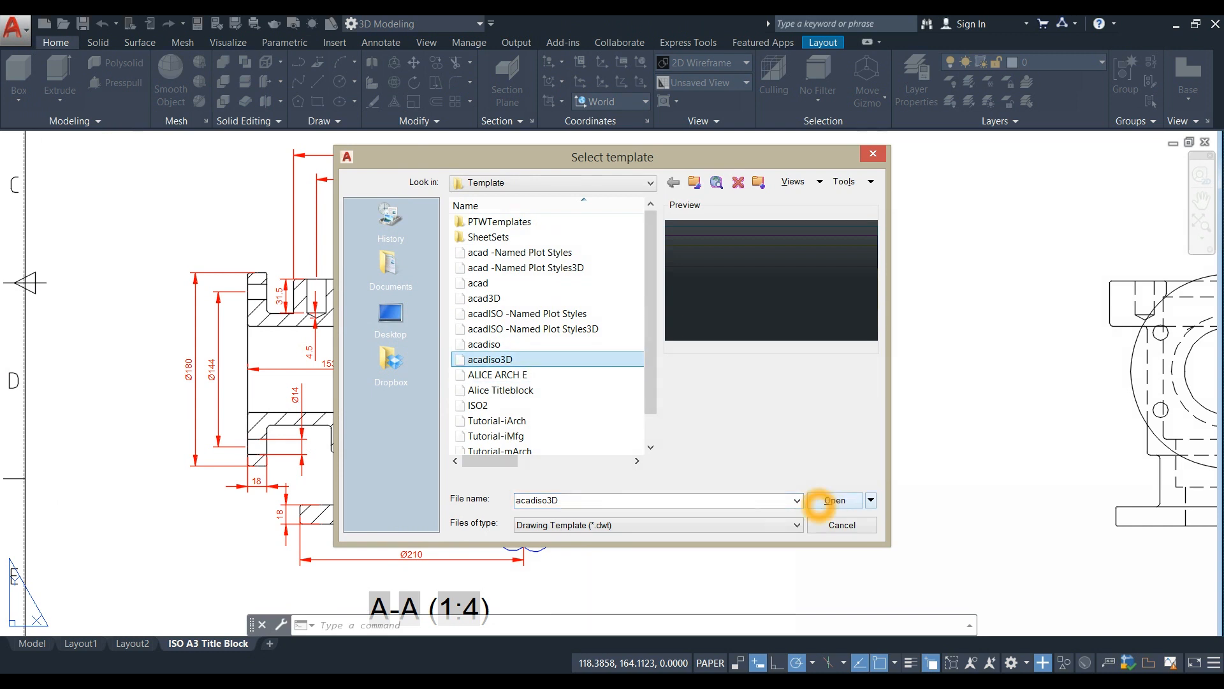
pyautogui.click(820, 500)
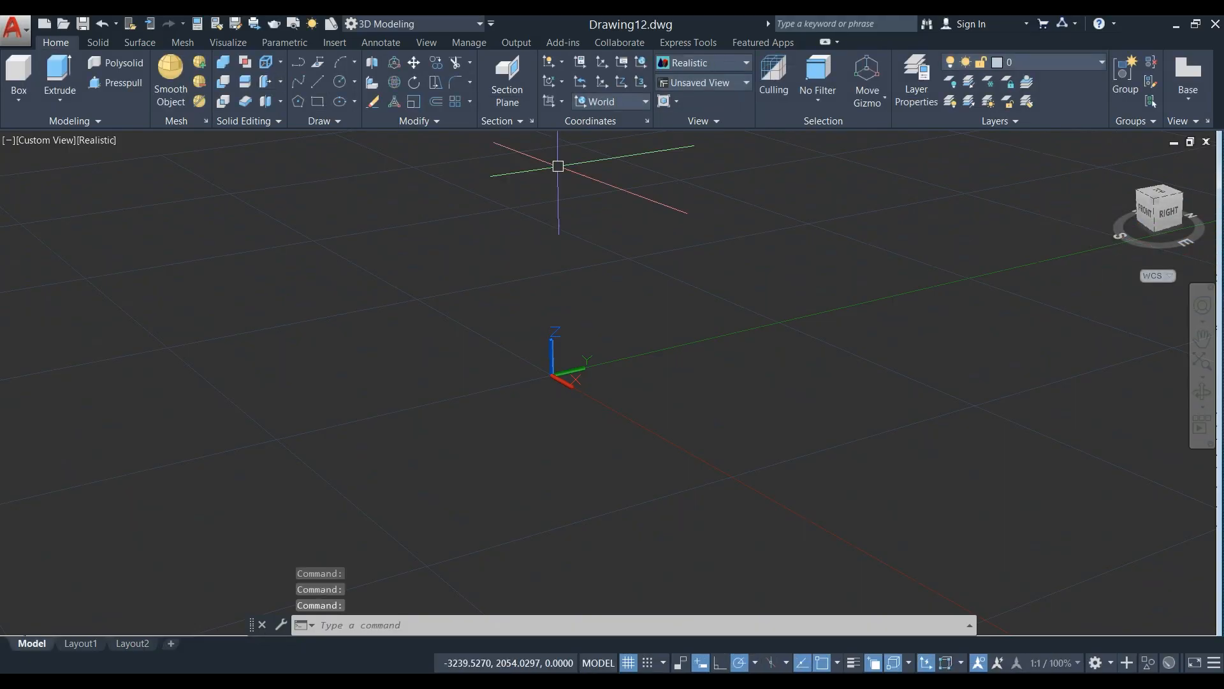
# Select the 3D Modeling workspace and switch the new drawing's view to parallel projection.
pyautogui.click(470, 26)
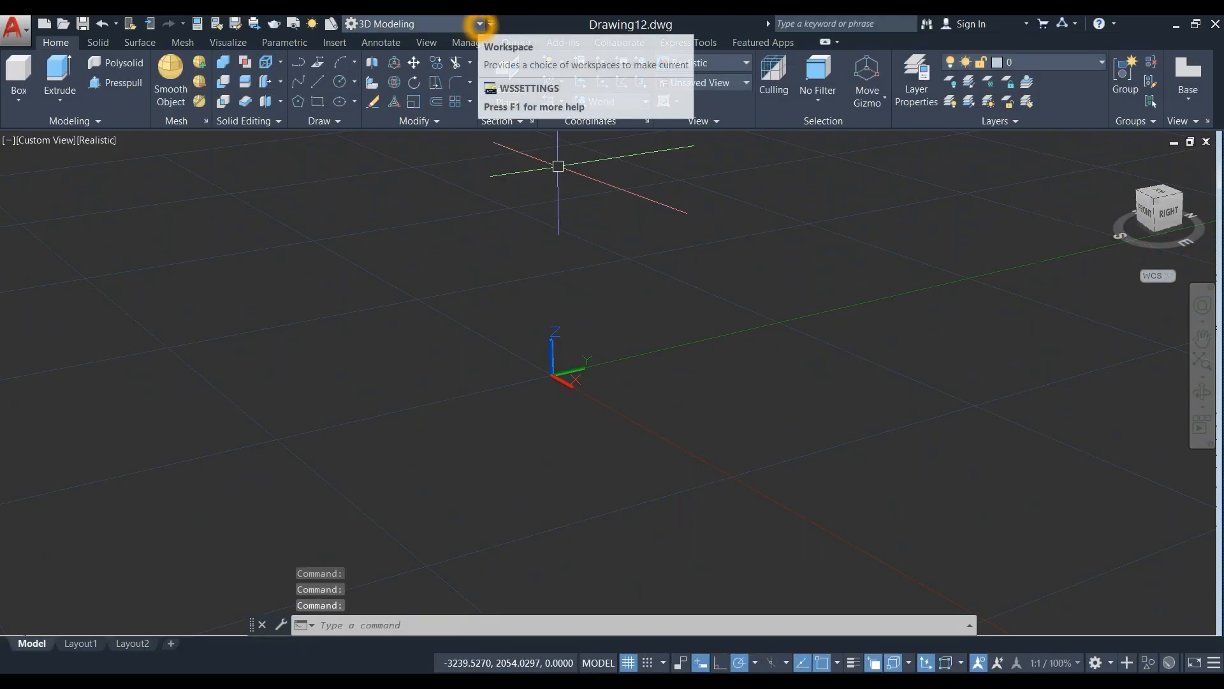
pyautogui.click(483, 26)
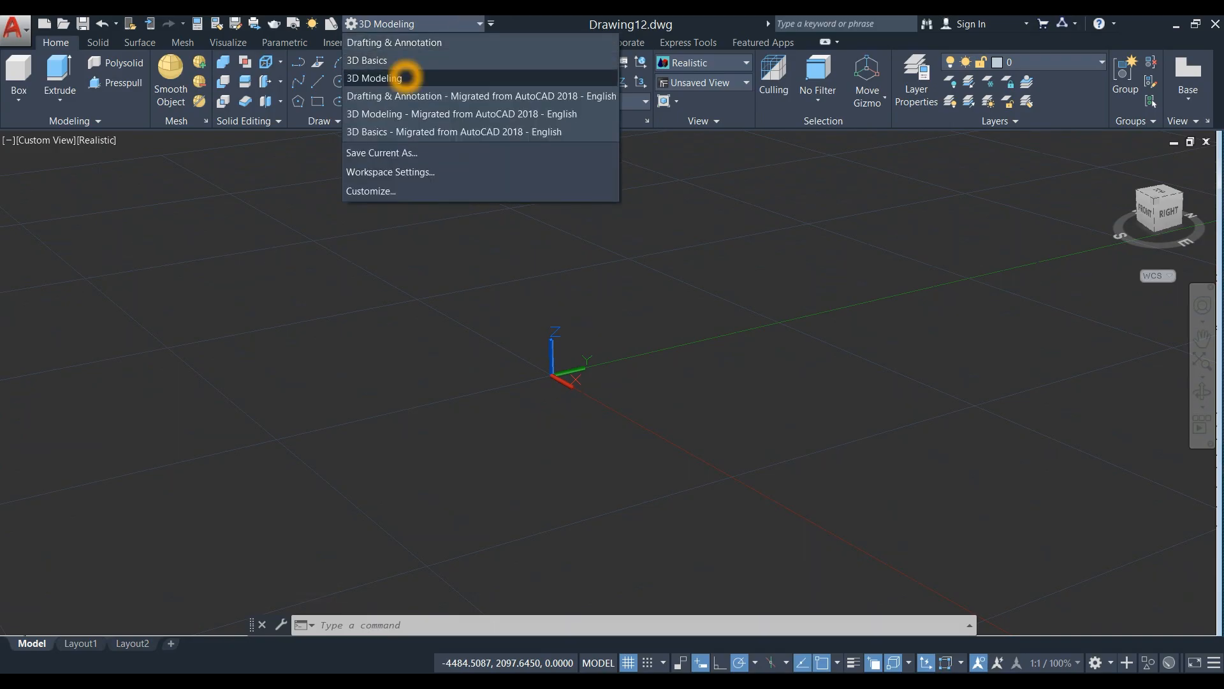
pyautogui.click(405, 77)
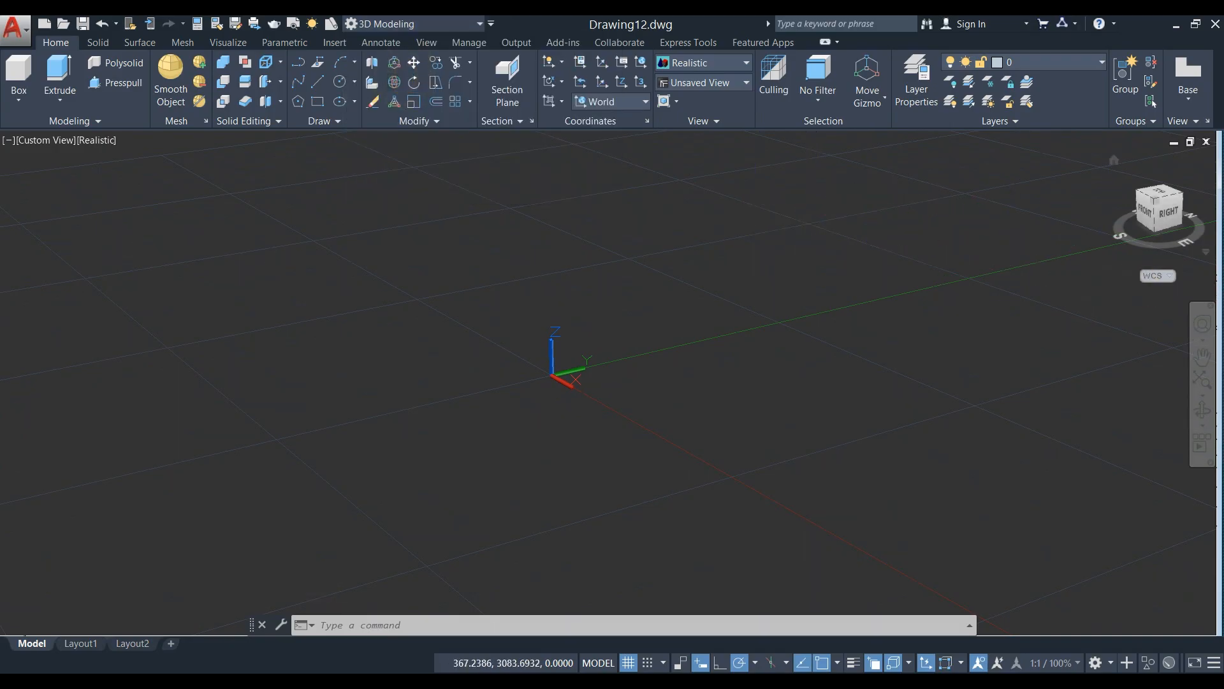
pyautogui.click(1208, 252)
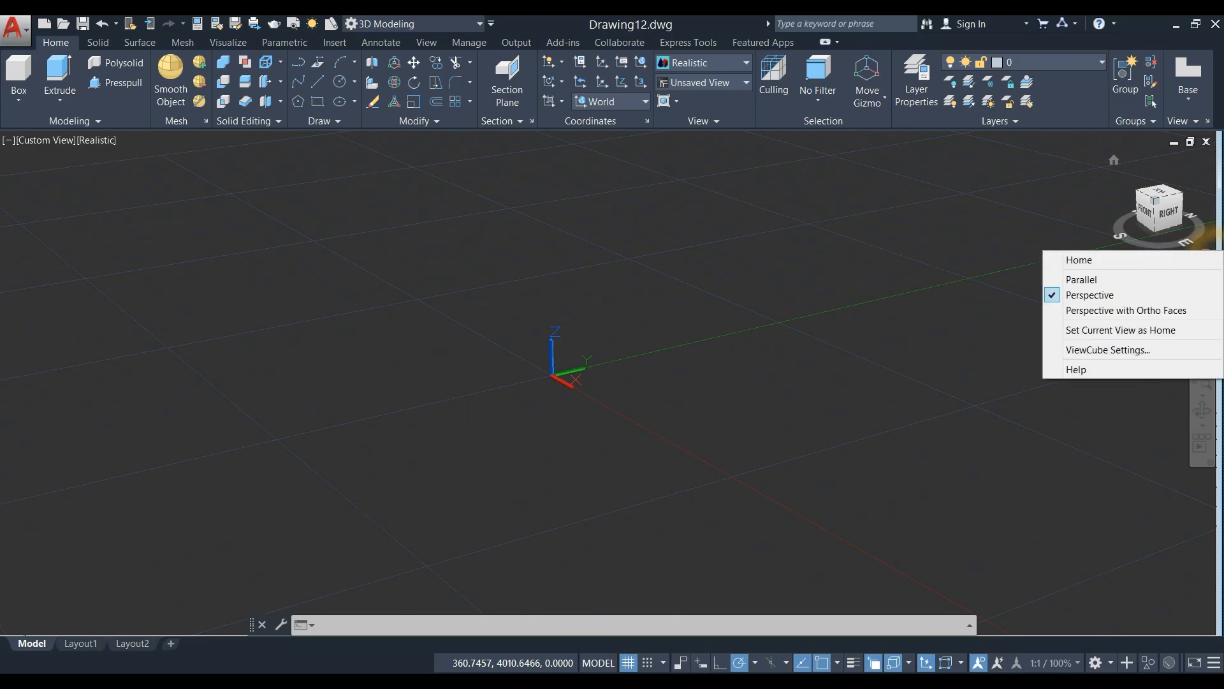
pyautogui.click(1078, 276)
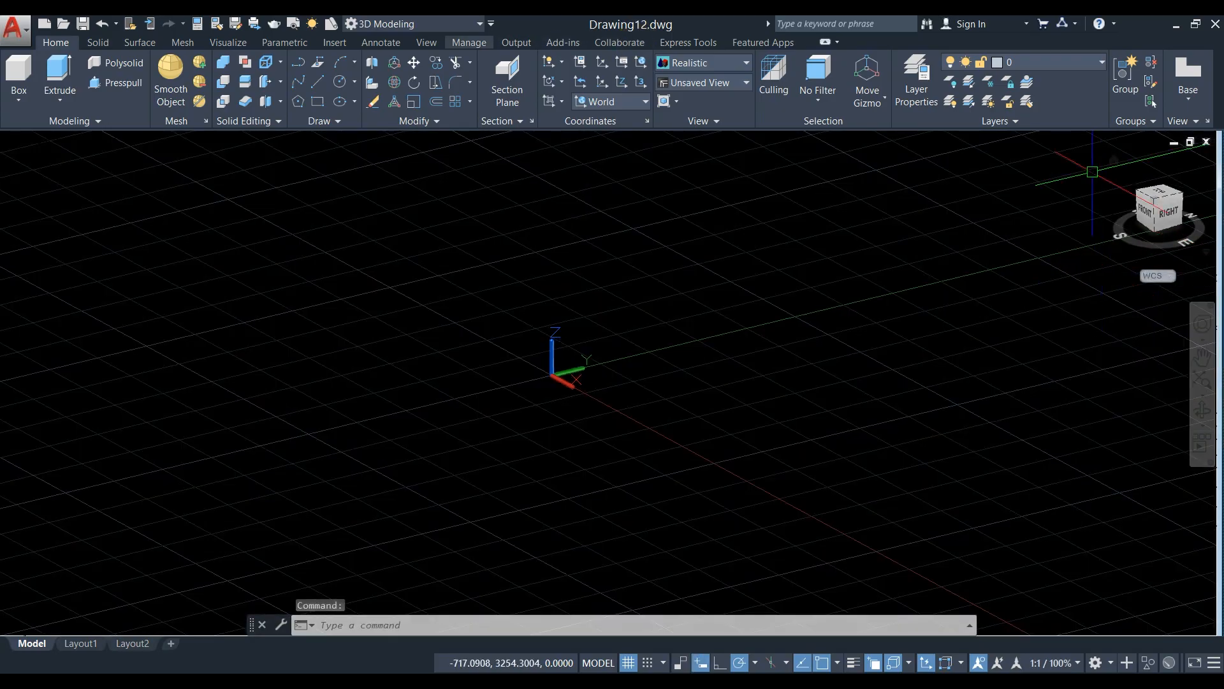
# Tile the valve reference drawing and the new drawing vertically, side by side.
pyautogui.click(427, 42)
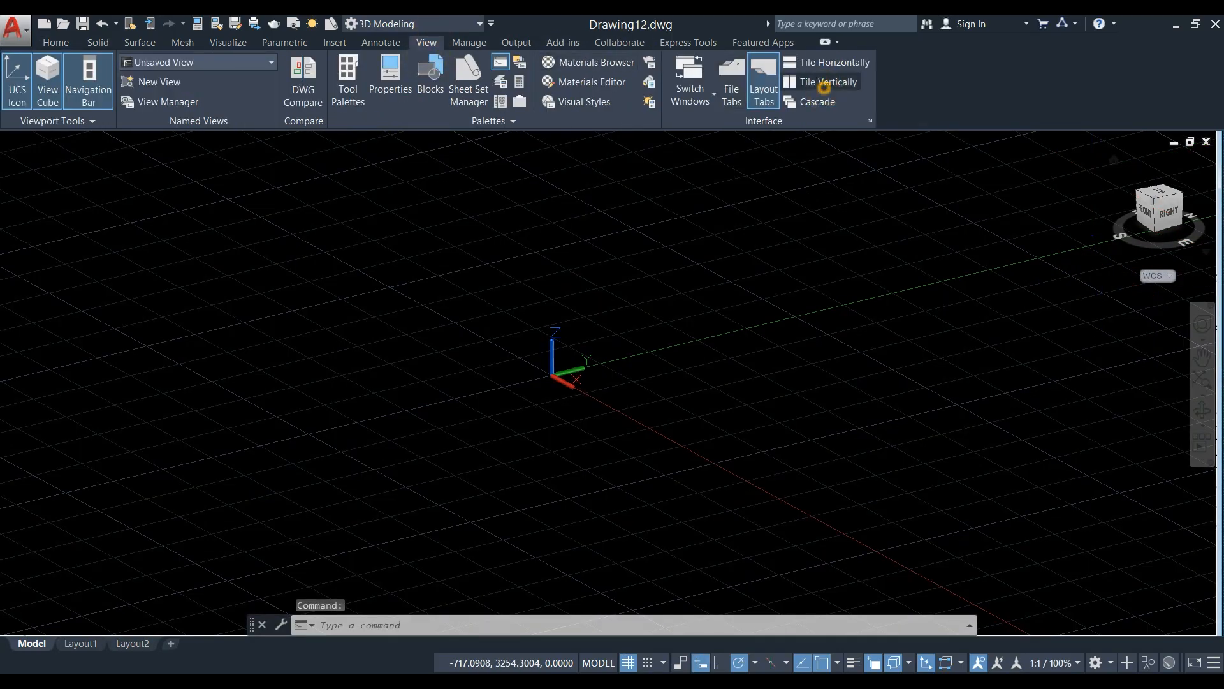
pyautogui.click(824, 82)
pyautogui.click(823, 82)
pyautogui.moveTo(470, 335); pyautogui.dragTo(612, 350, button='middle')
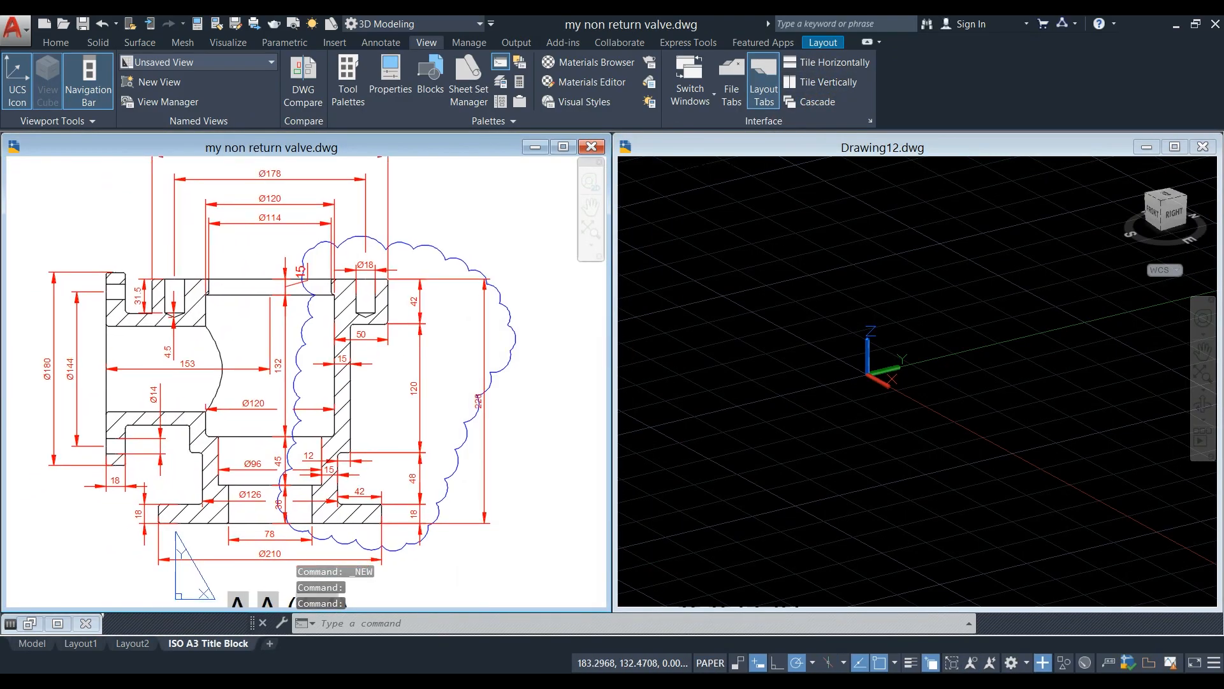
pyautogui.moveTo(424, 414); pyautogui.dragTo(484, 380, button='middle')
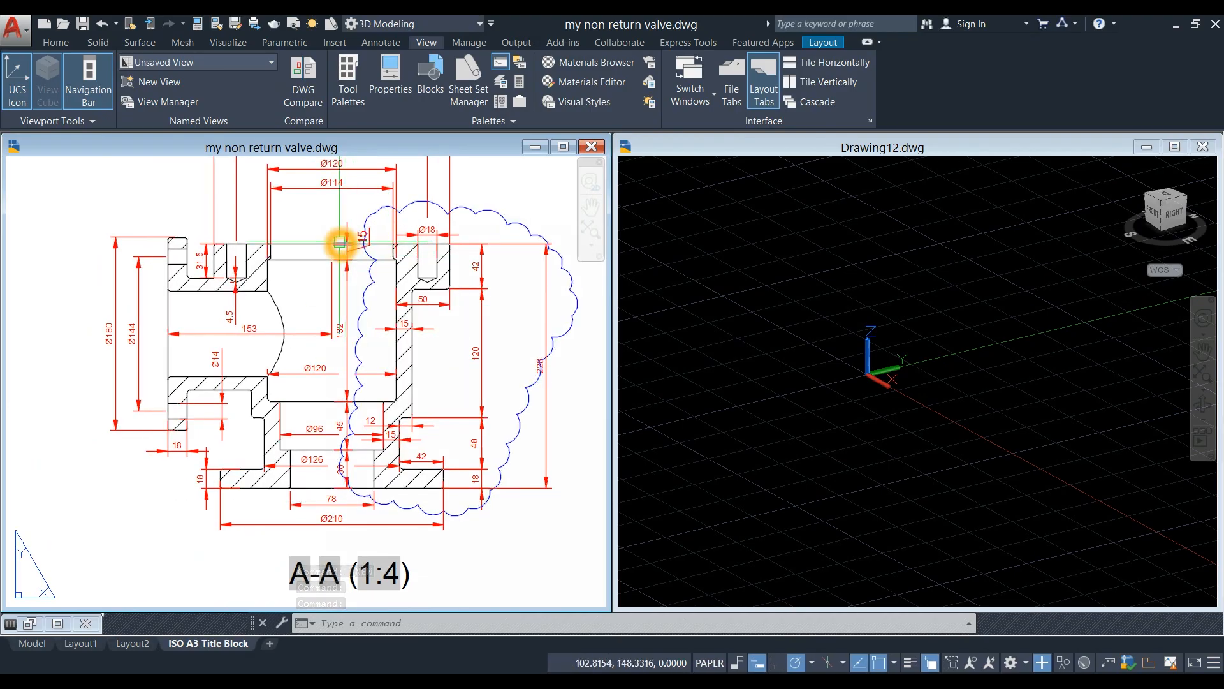
pyautogui.click(334, 499)
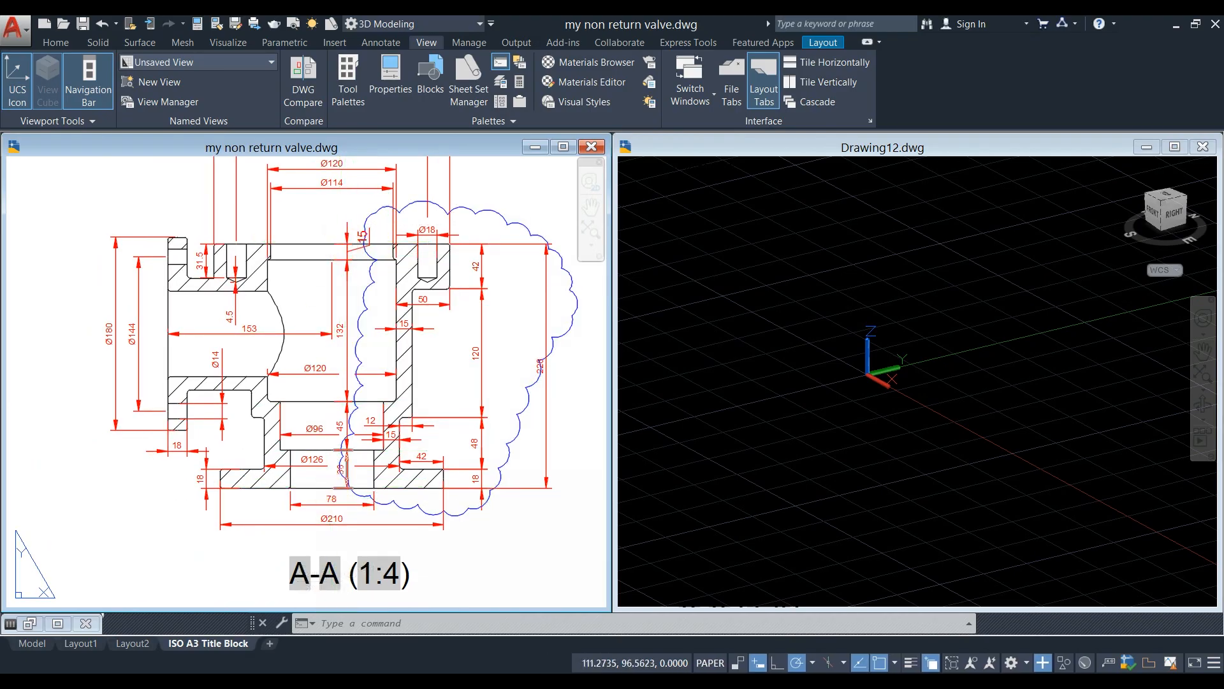
pyautogui.scroll(5, 564, 377)
pyautogui.scroll(-5, 564, 377)
# Set the new drawing to the Front view.
pyautogui.click(809, 413)
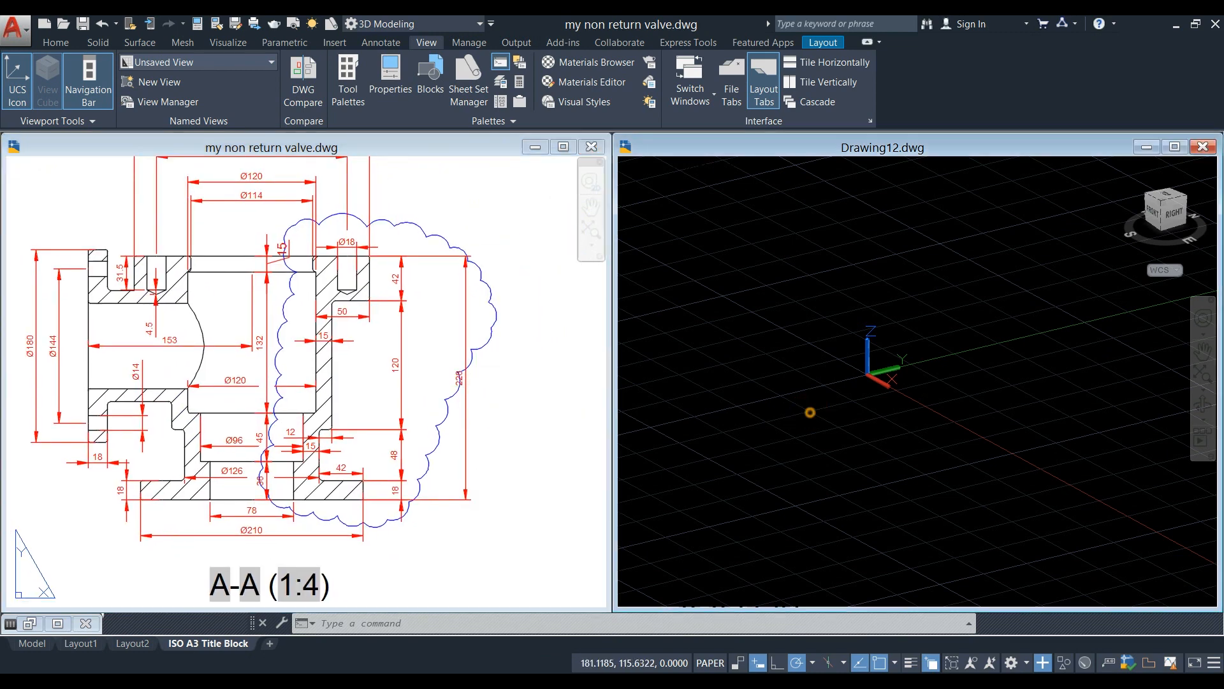
pyautogui.click(664, 165)
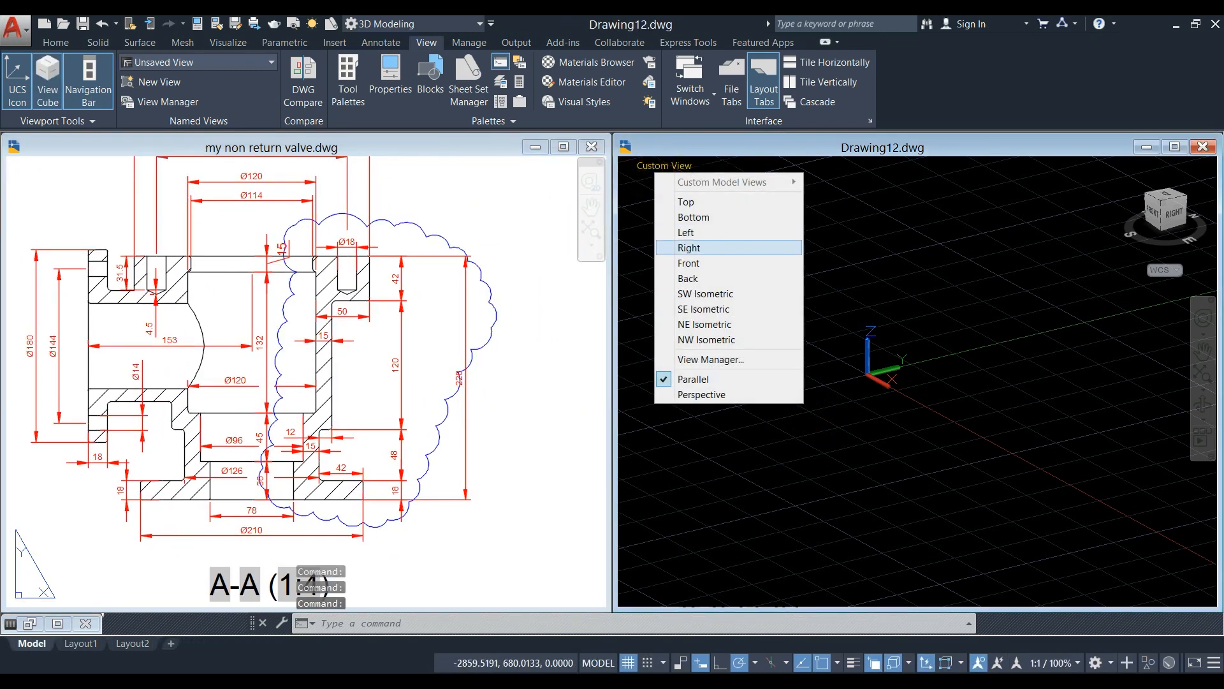
pyautogui.click(702, 262)
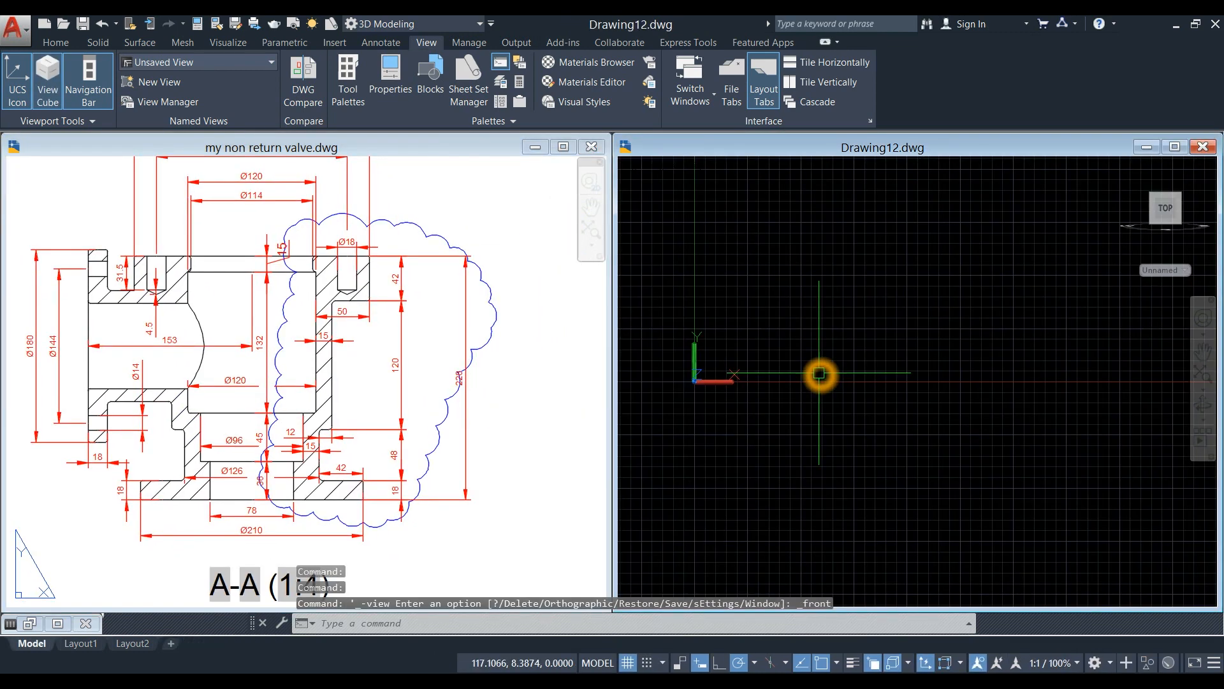
# Draw a line 228 units vertically upward and continue it 110 units horizontally to the right with the Line command.
pyautogui.write('L')
pyautogui.press('Return')
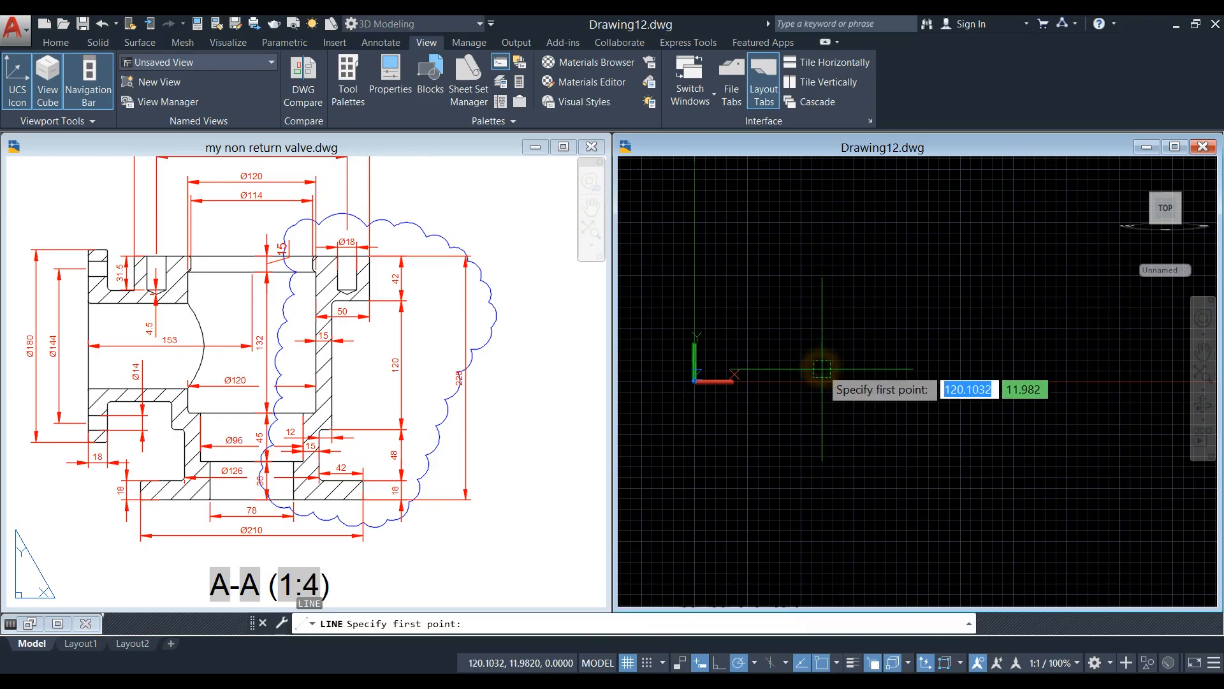
pyautogui.click(839, 383)
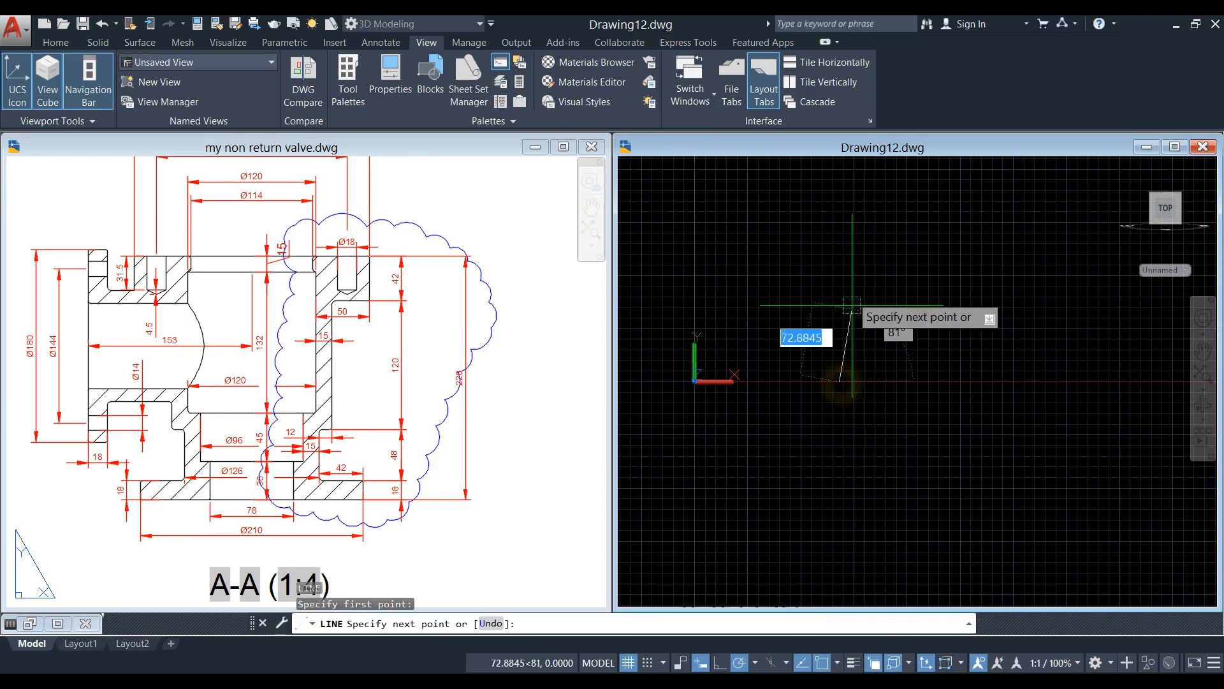
pyautogui.click(847, 225)
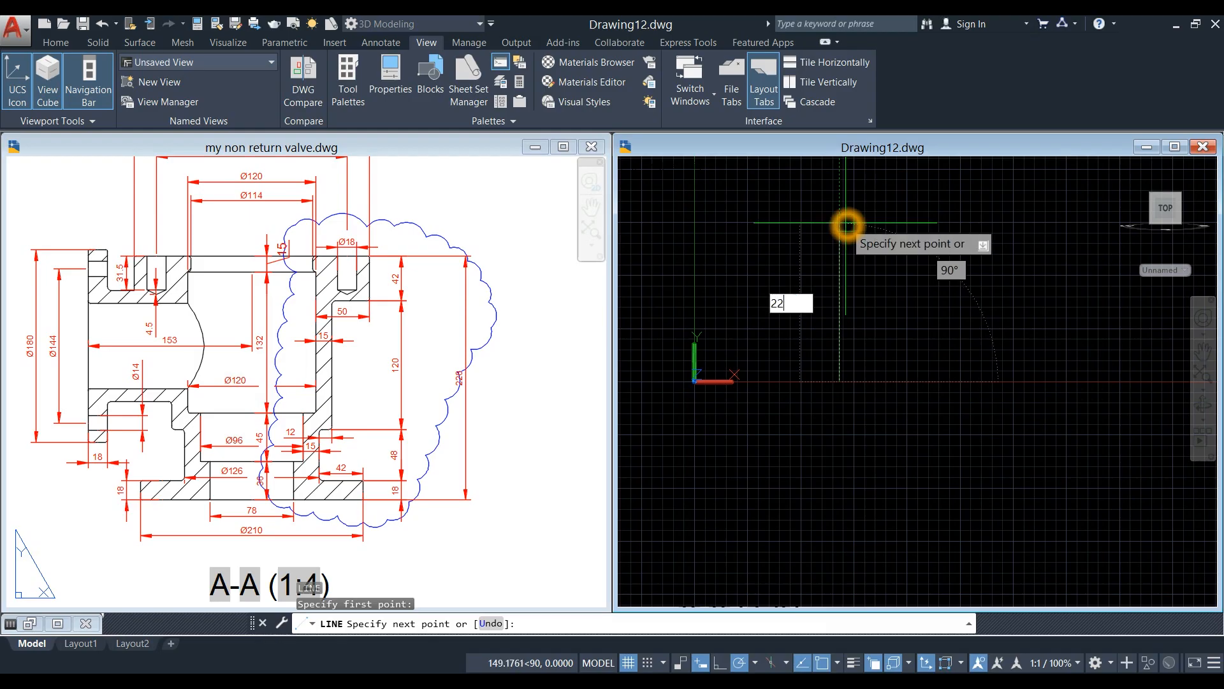
pyautogui.write('228')
pyautogui.press('Return')
pyautogui.moveTo(878, 263); pyautogui.dragTo(749, 393, button='middle')
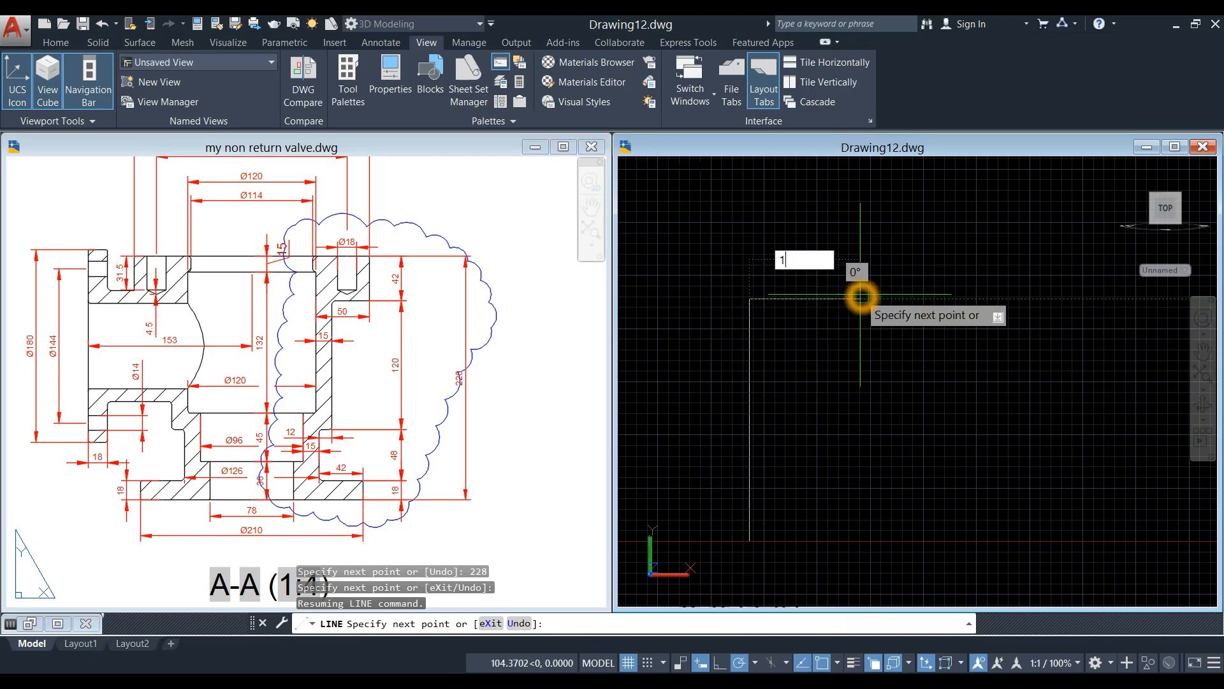
pyautogui.press('Return')
pyautogui.rightClick(895, 279)
pyautogui.click(918, 286)
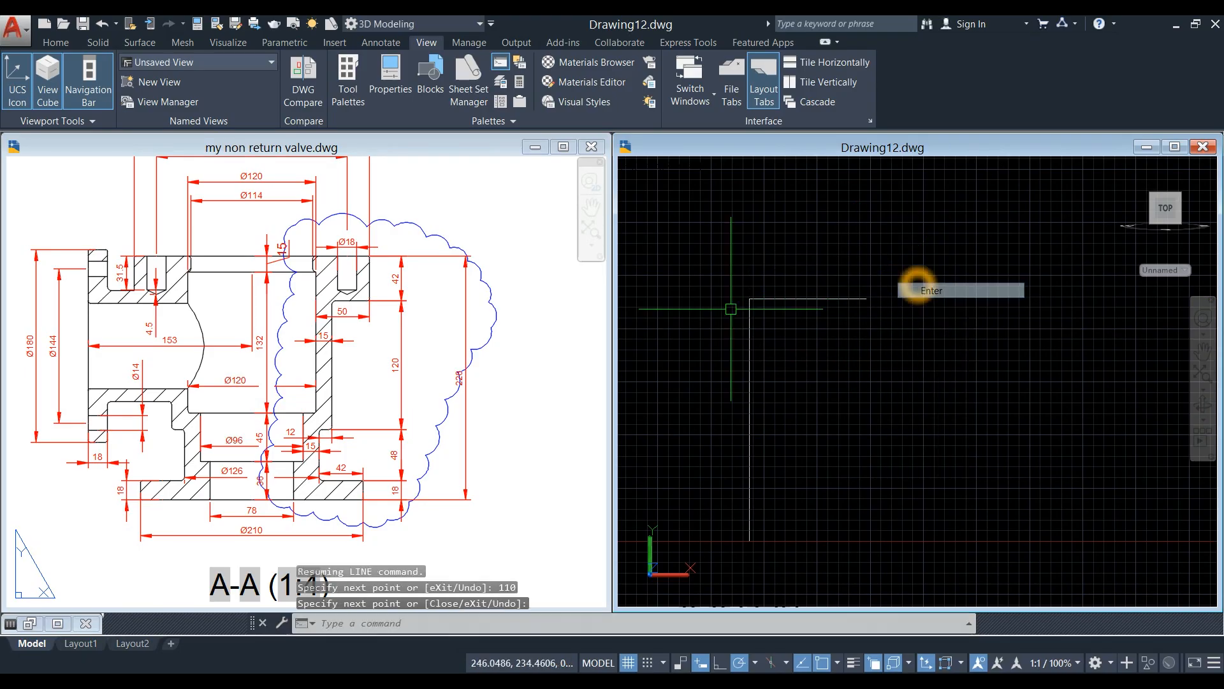
# Start a new line at the right end of the 110-unit top line and draw it 42 units downward.
pyautogui.click(263, 311)
pyautogui.moveTo(225, 244); pyautogui.dragTo(225, 335, button='middle')
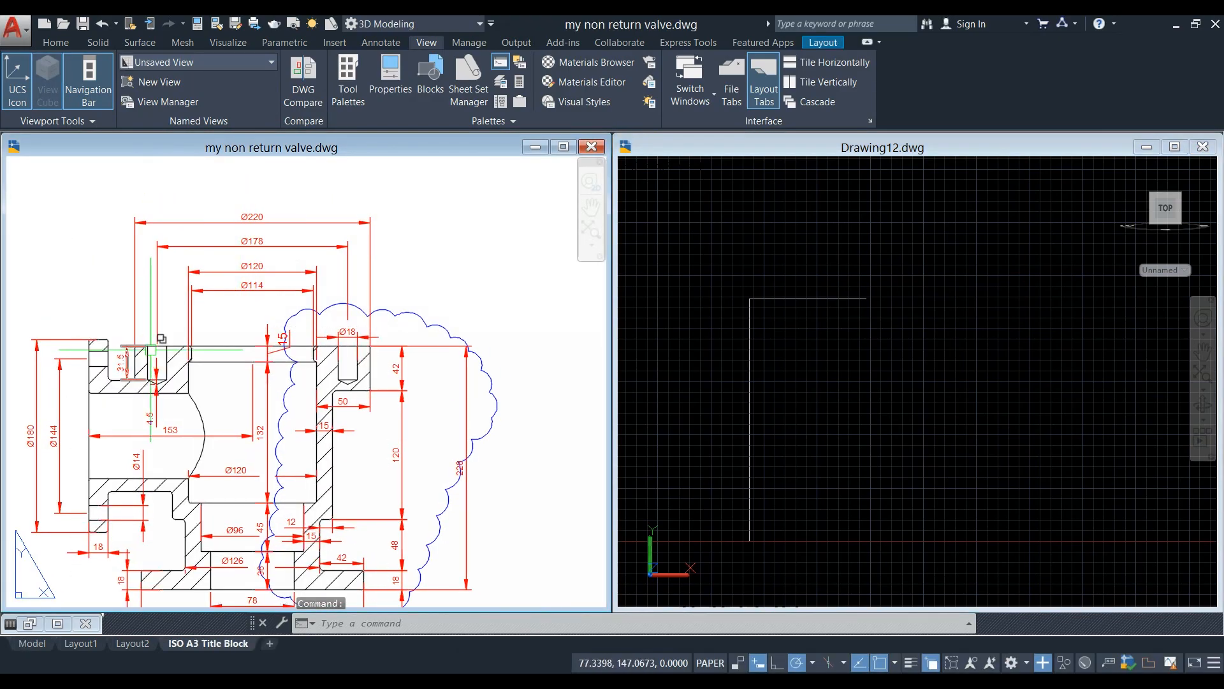
pyautogui.scroll(2, 150, 352)
pyautogui.scroll(-2, 121, 357)
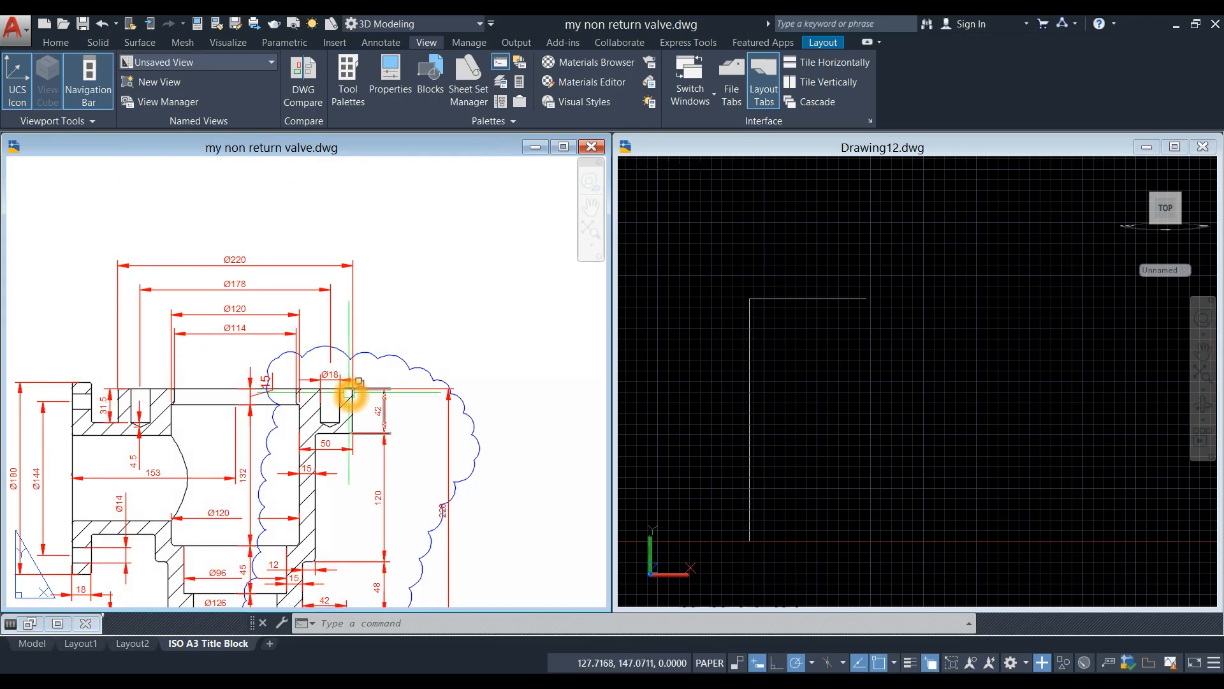
pyautogui.click(829, 354)
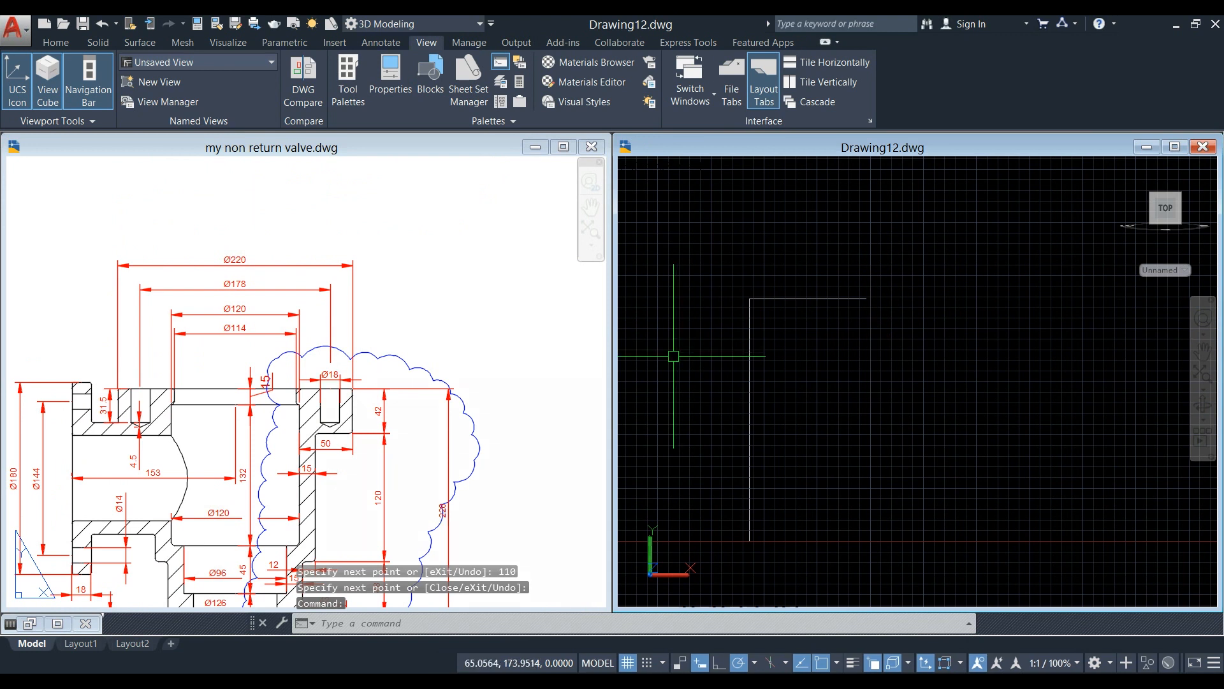
pyautogui.click(895, 353)
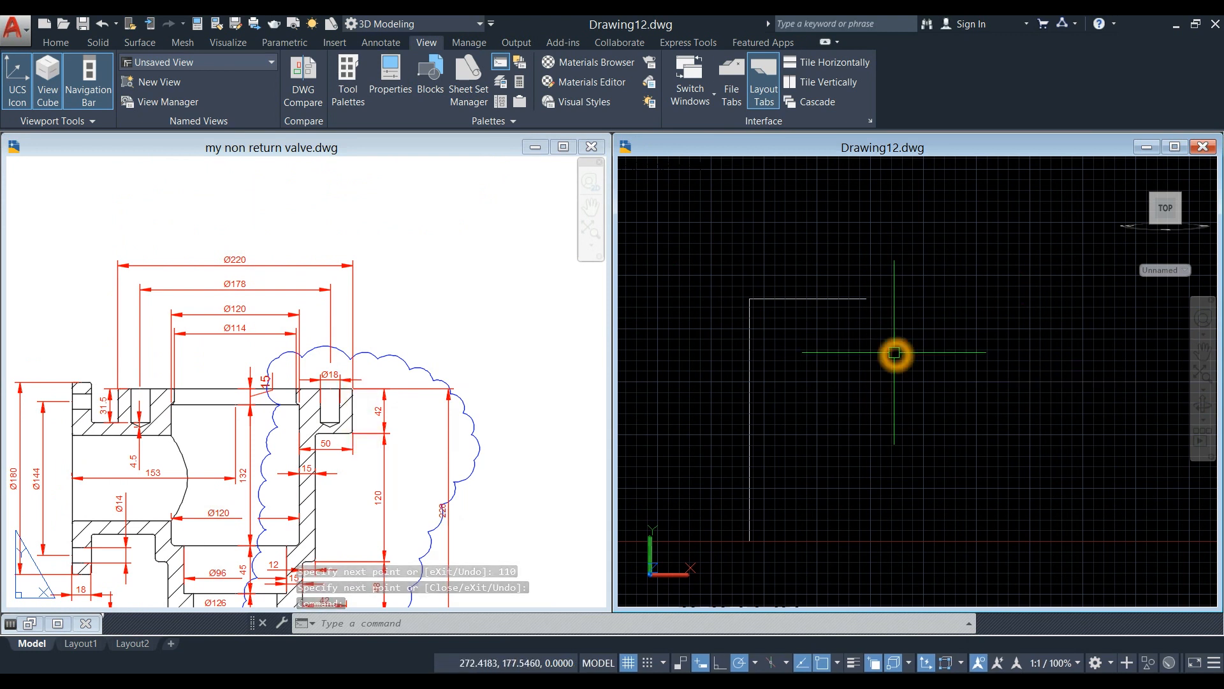
pyautogui.write('l')
pyautogui.press('Return')
pyautogui.click(866, 298)
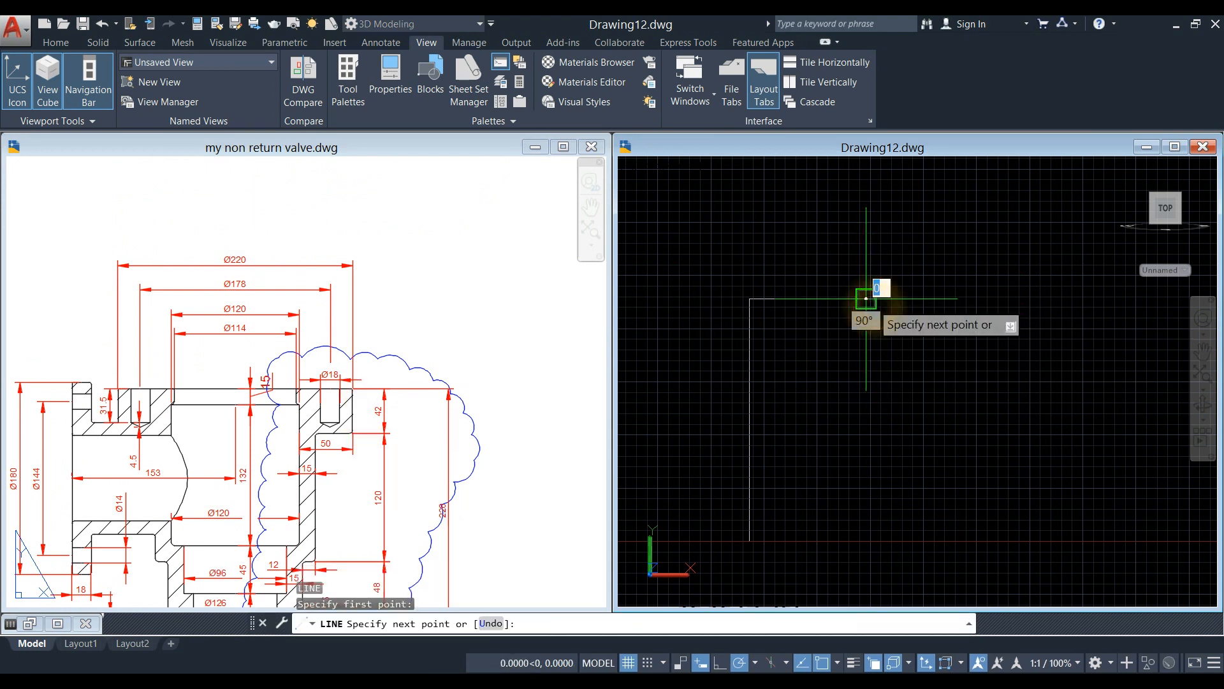
pyautogui.click(871, 357)
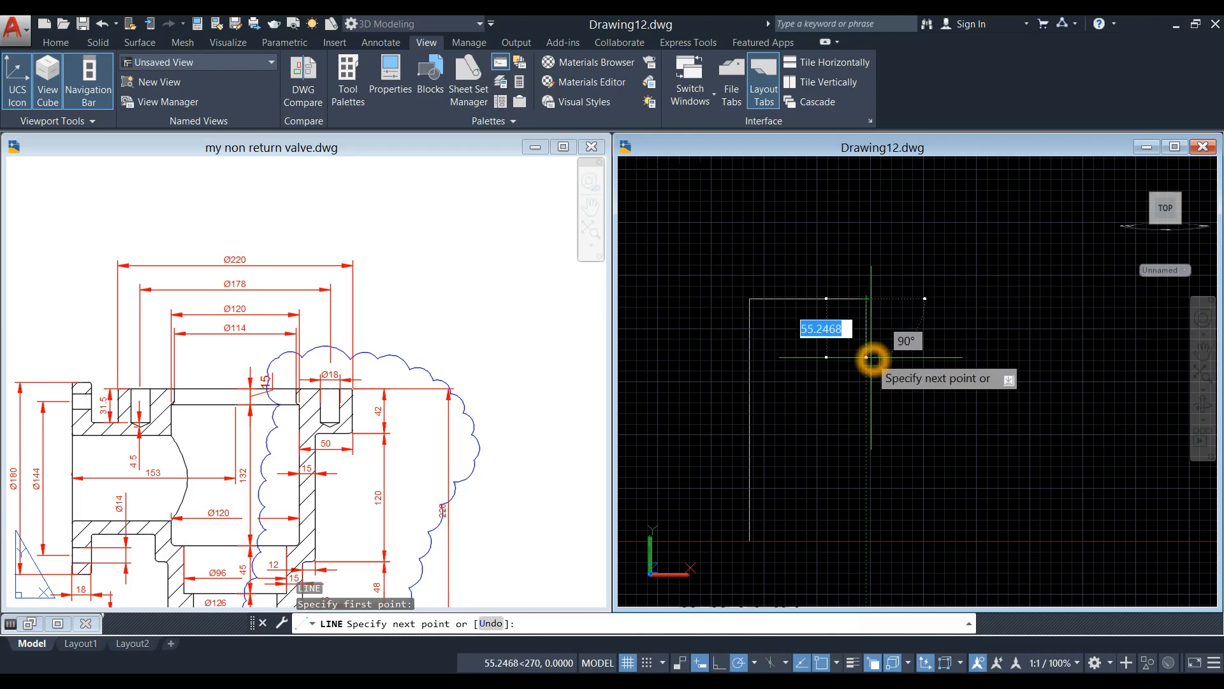
pyautogui.write('42')
pyautogui.press('Return')
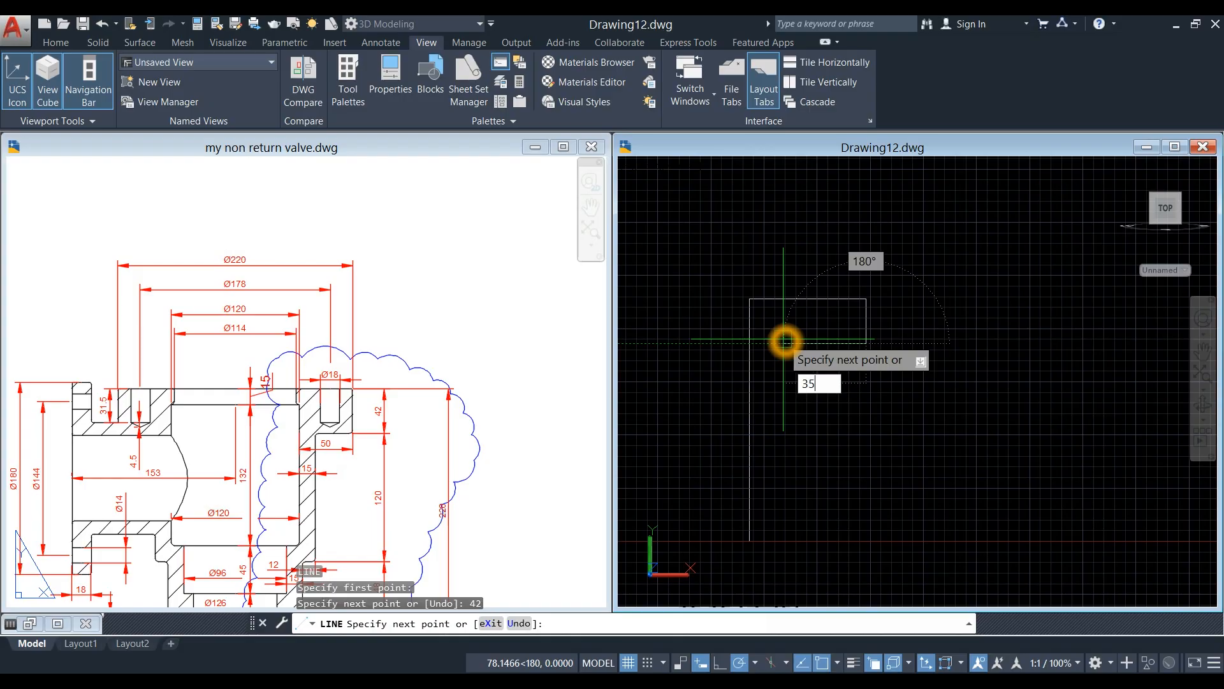
# Continue the profile 35 units to the left and 120 units downward, then end the Line command.
pyautogui.write('35')
pyautogui.press('Return')
pyautogui.moveTo(801, 429); pyautogui.dragTo(813, 355, button='middle')
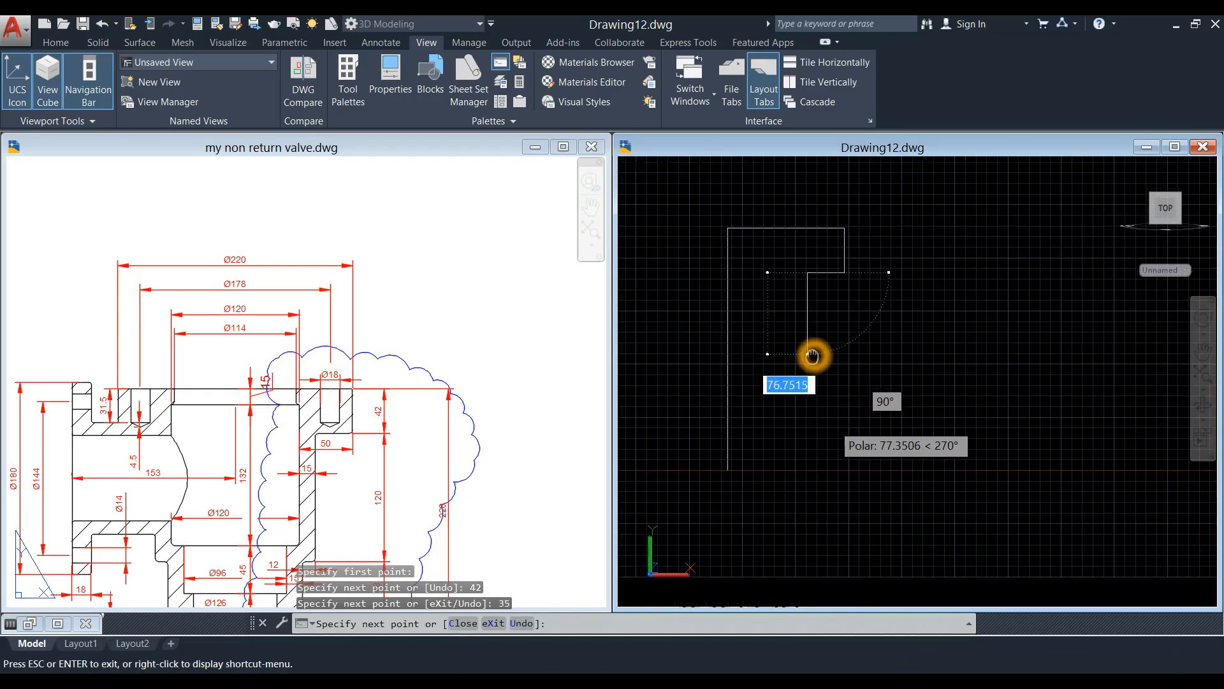
pyautogui.press('Escape')
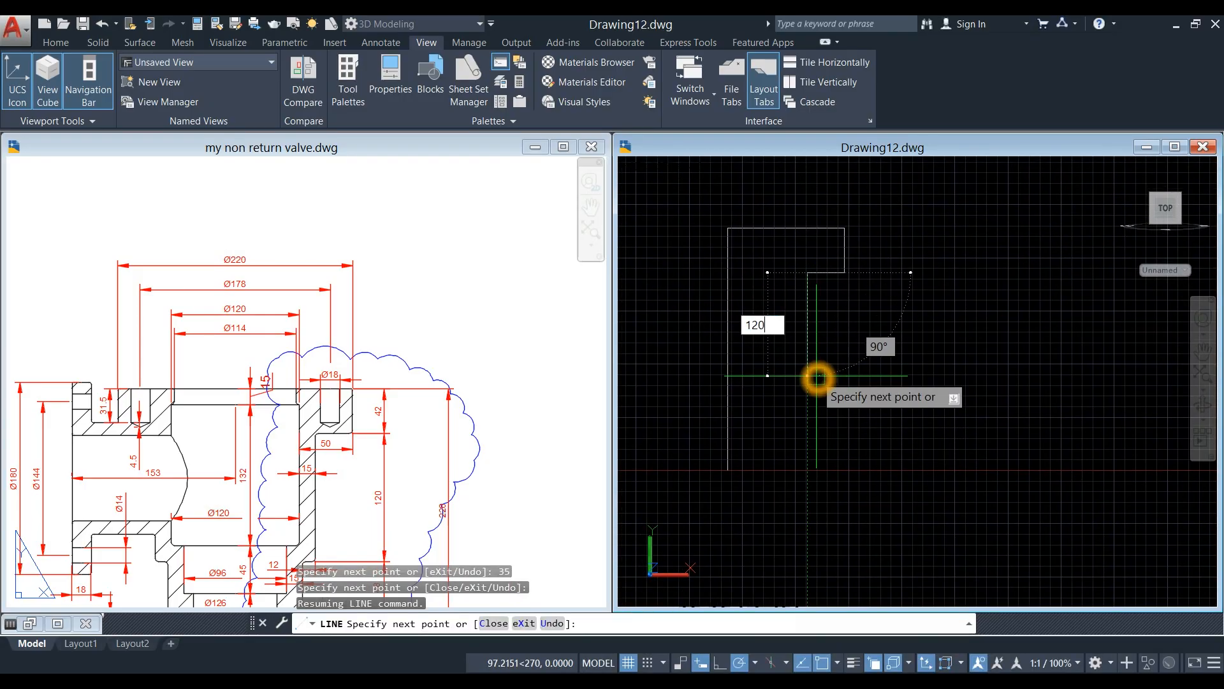
pyautogui.press('Return')
pyautogui.press('Escape')
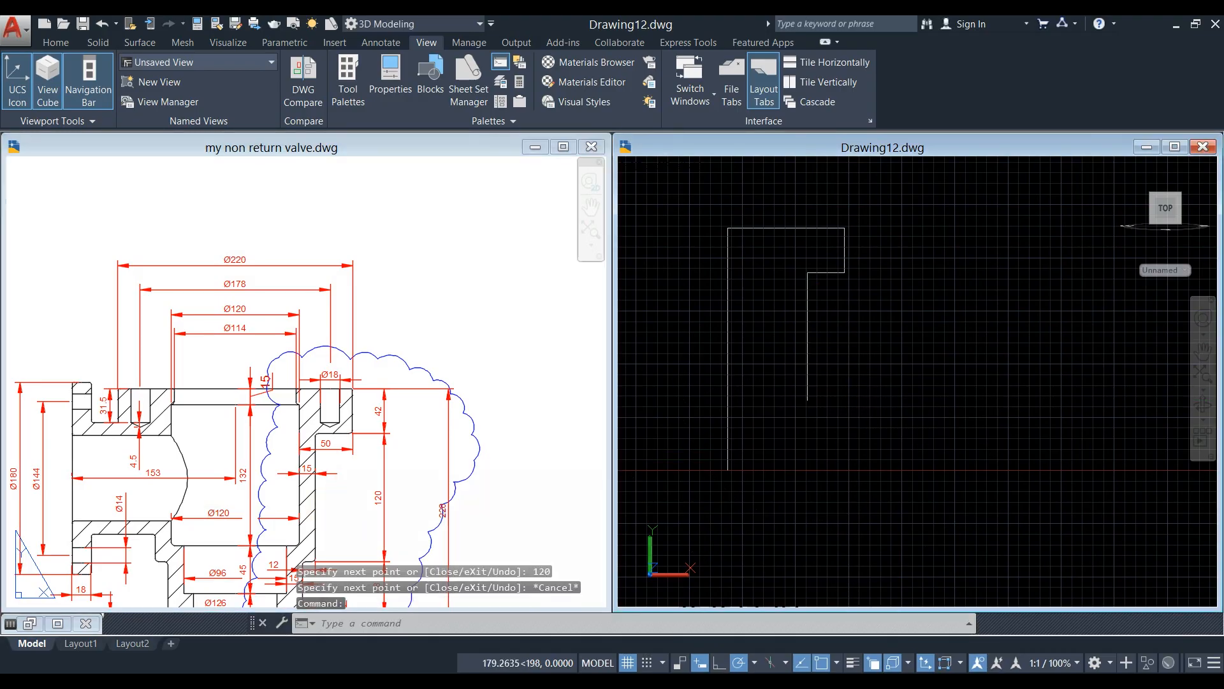
# Check the lower flange dimensions in the reference section, and draw lines 15 units left and 48 units down from the lower end of the 120-unit line.
pyautogui.click(422, 454)
pyautogui.moveTo(421, 454); pyautogui.dragTo(480, 357, button='middle')
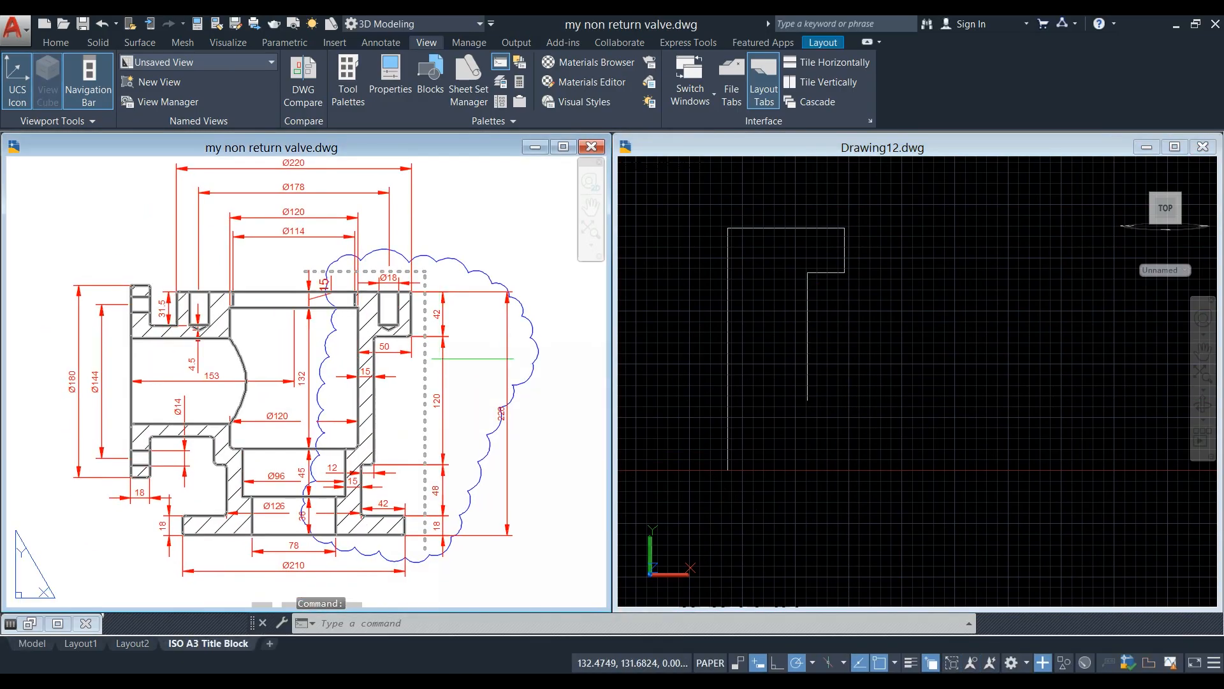
pyautogui.scroll(3, 383, 478)
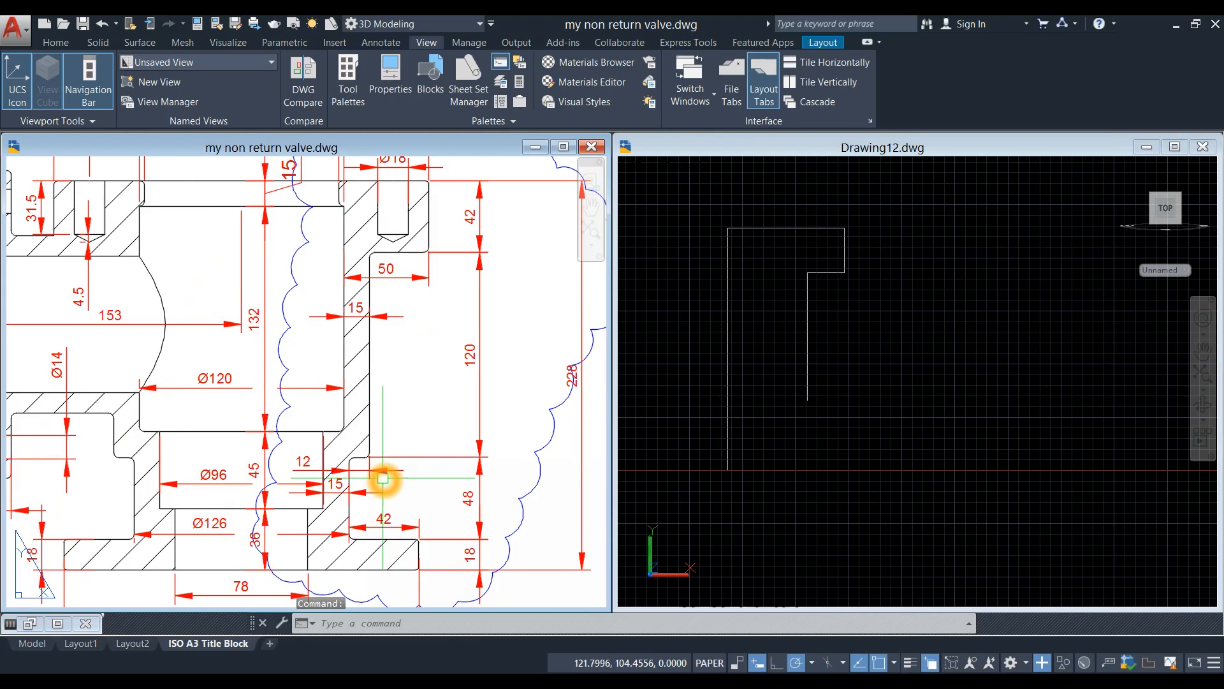
pyautogui.click(792, 428)
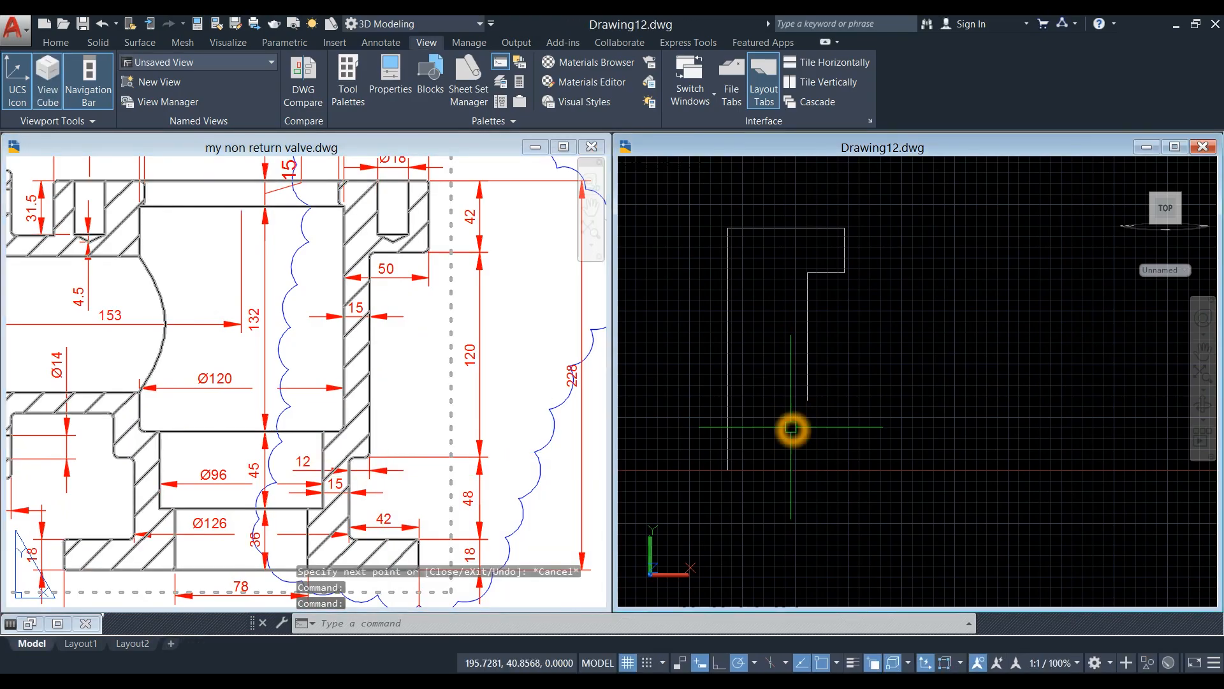
pyautogui.write('l')
pyautogui.press('Return')
pyautogui.click(804, 406)
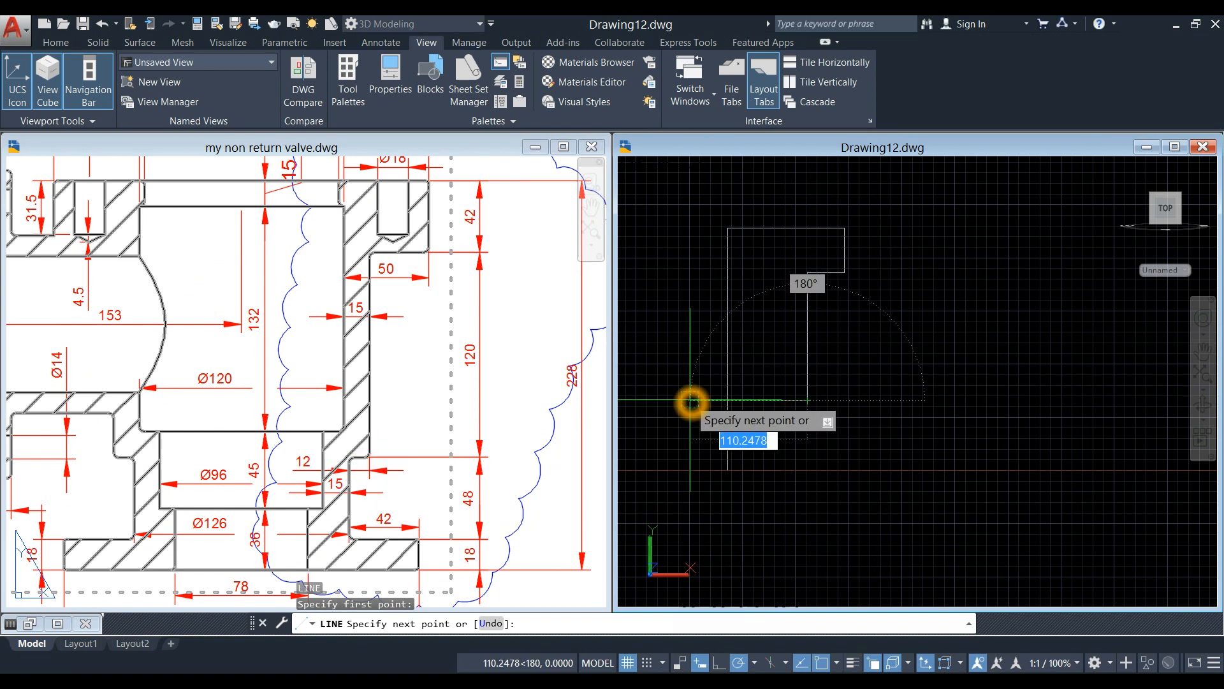
pyautogui.write('15')
pyautogui.press('Return')
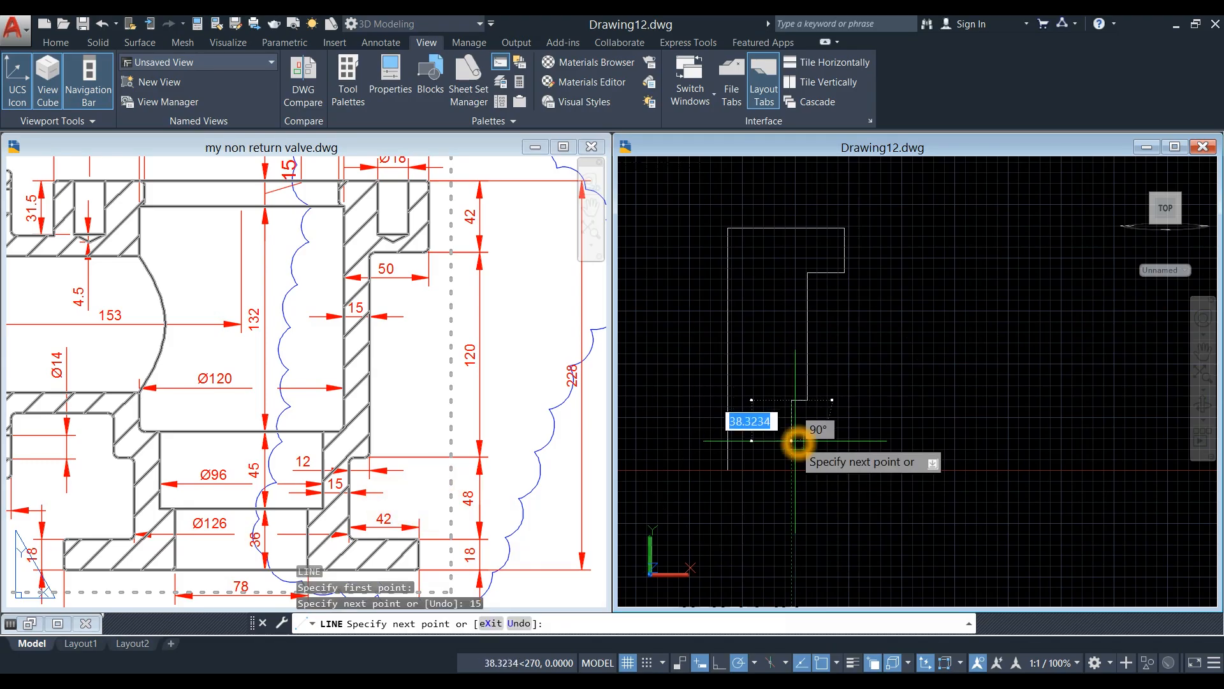
pyautogui.press('Return')
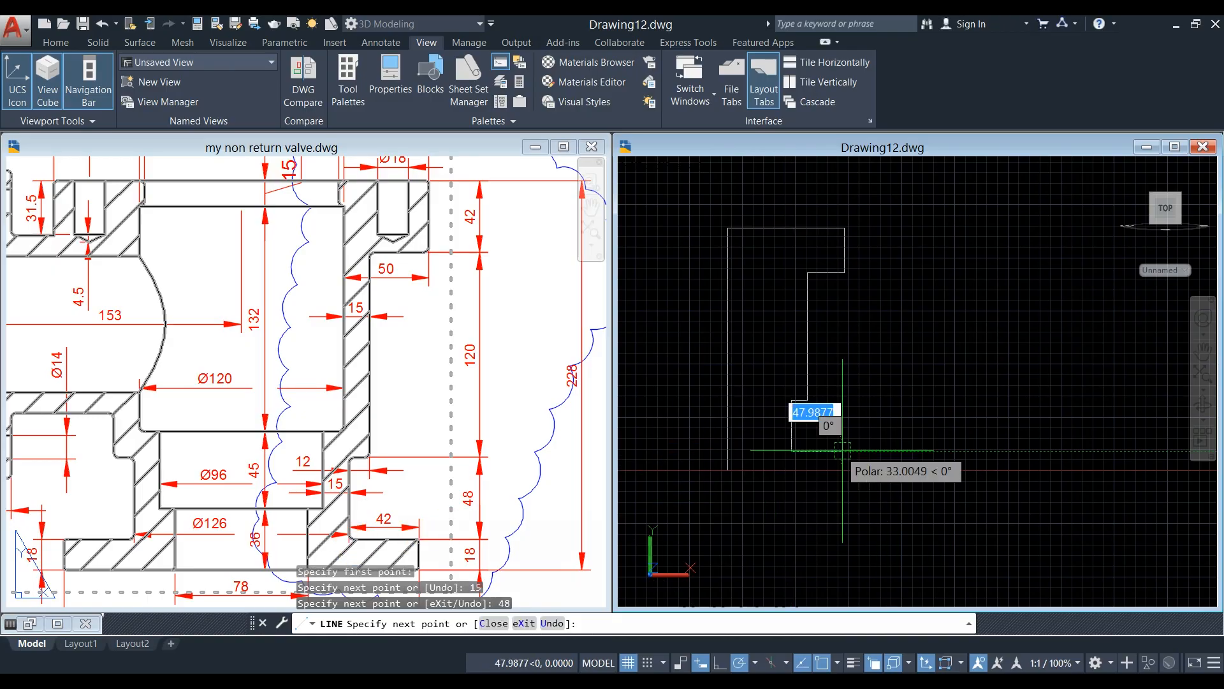
# Continue the outer profile 42 units to the right and 18 units downward, and end the Line command.
pyautogui.write('42')
pyautogui.press('Return')
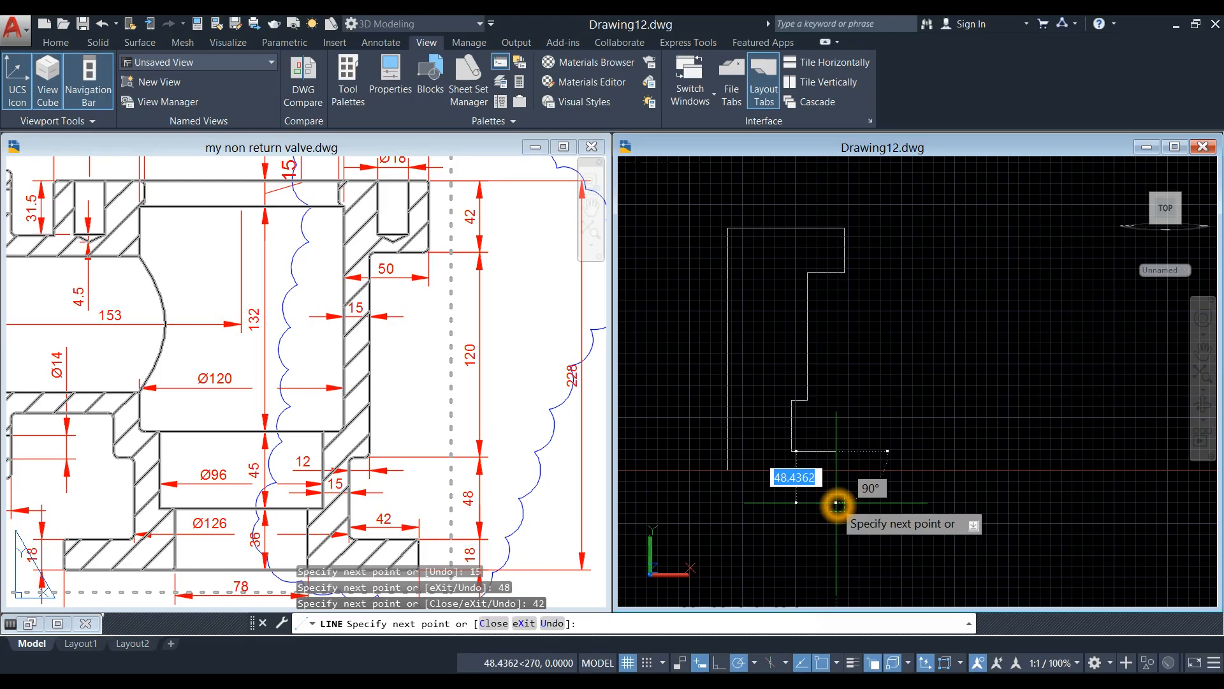
pyautogui.write('18')
pyautogui.press('Return')
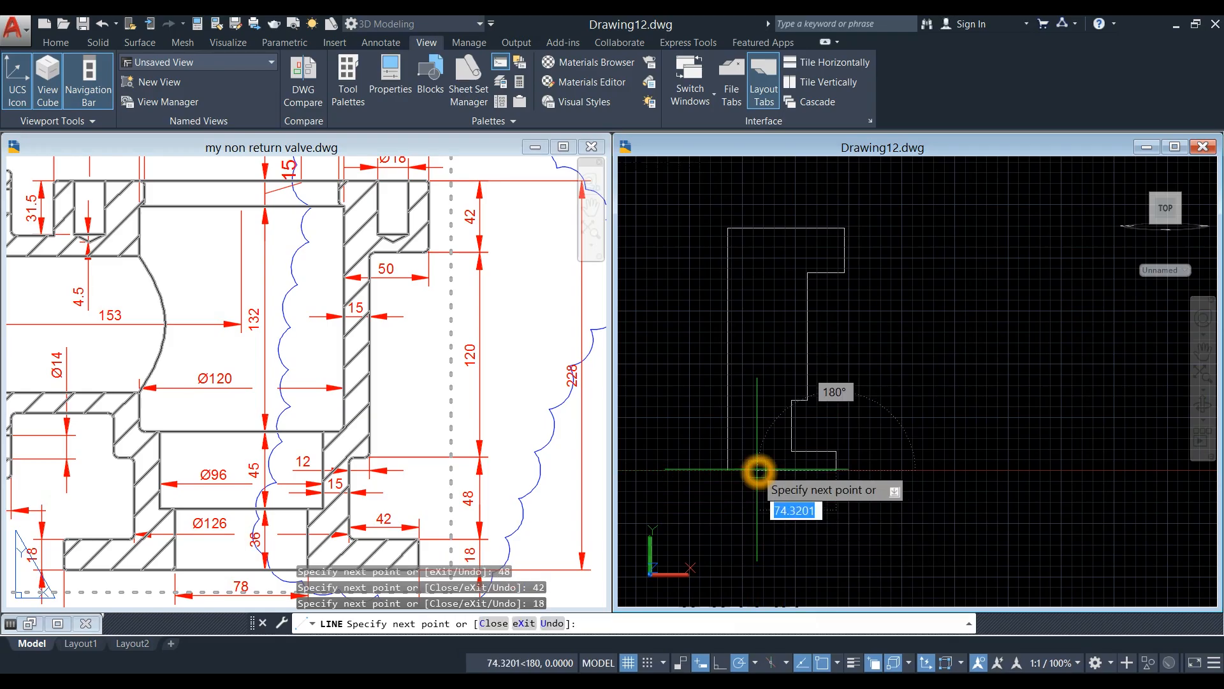
pyautogui.rightClick(732, 466)
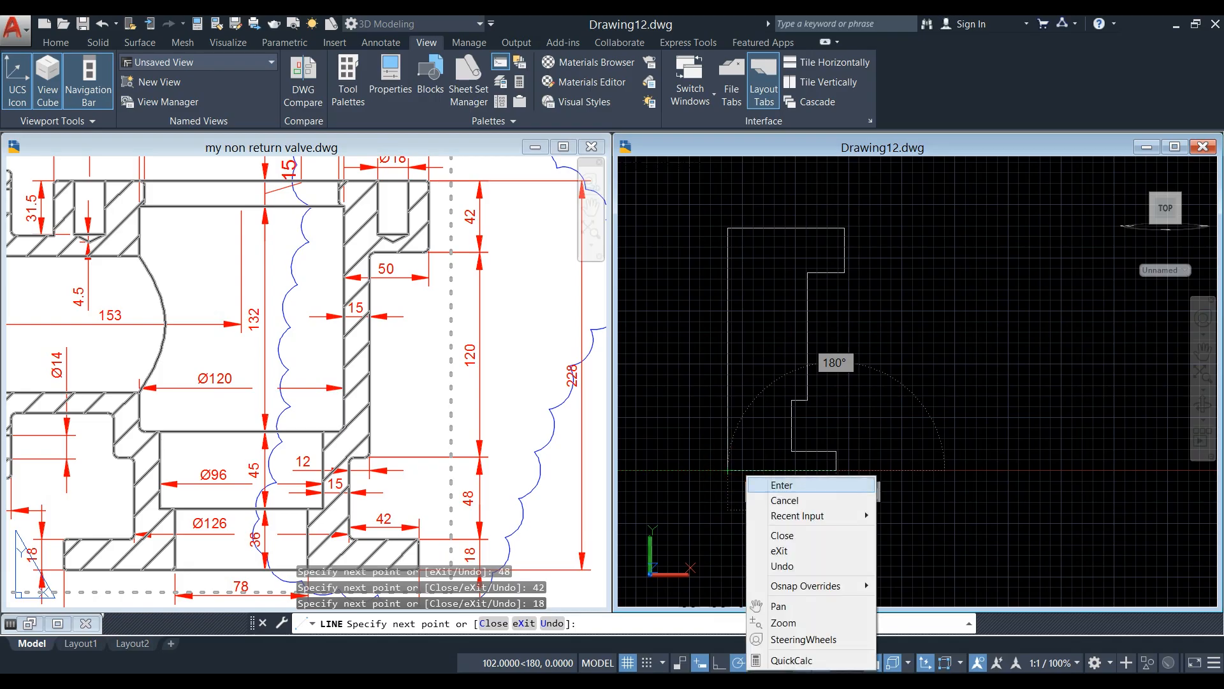
pyautogui.click(781, 486)
# Check the base dimensions in the reference section, and use QuickCalc to calculate 210-78 and divide the result by 2.
pyautogui.click(457, 472)
pyautogui.moveTo(455, 473); pyautogui.dragTo(499, 369, button='middle')
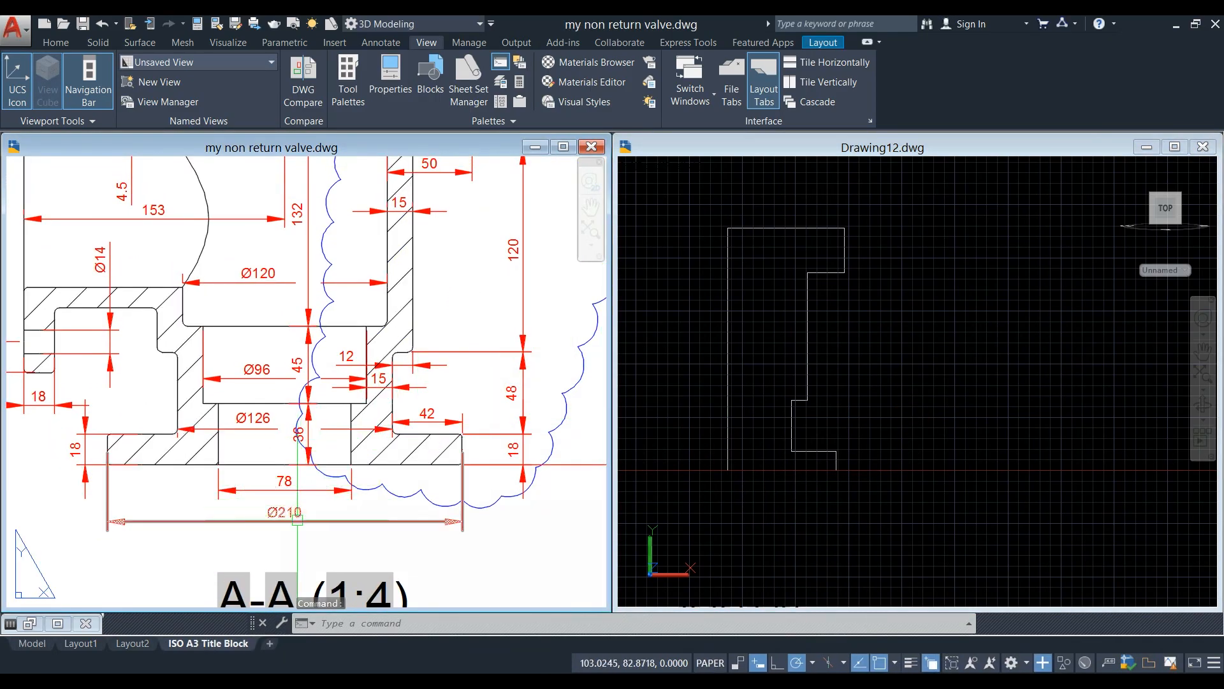
pyautogui.click(1026, 413)
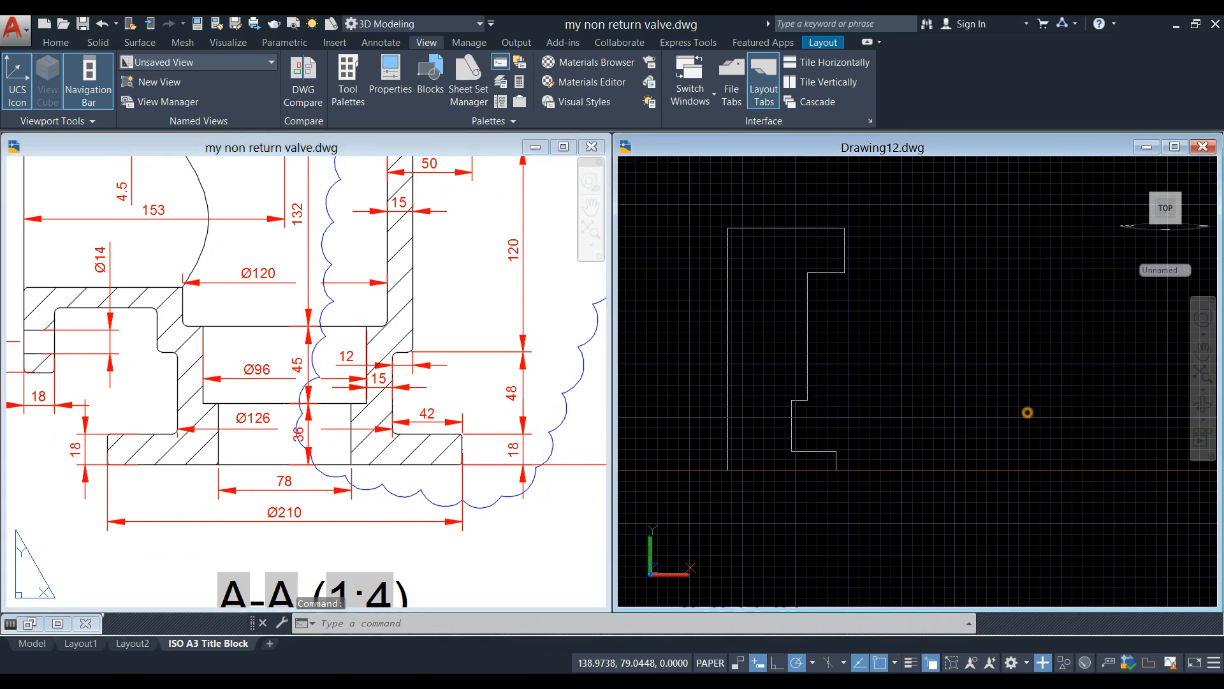
pyautogui.write('calc')
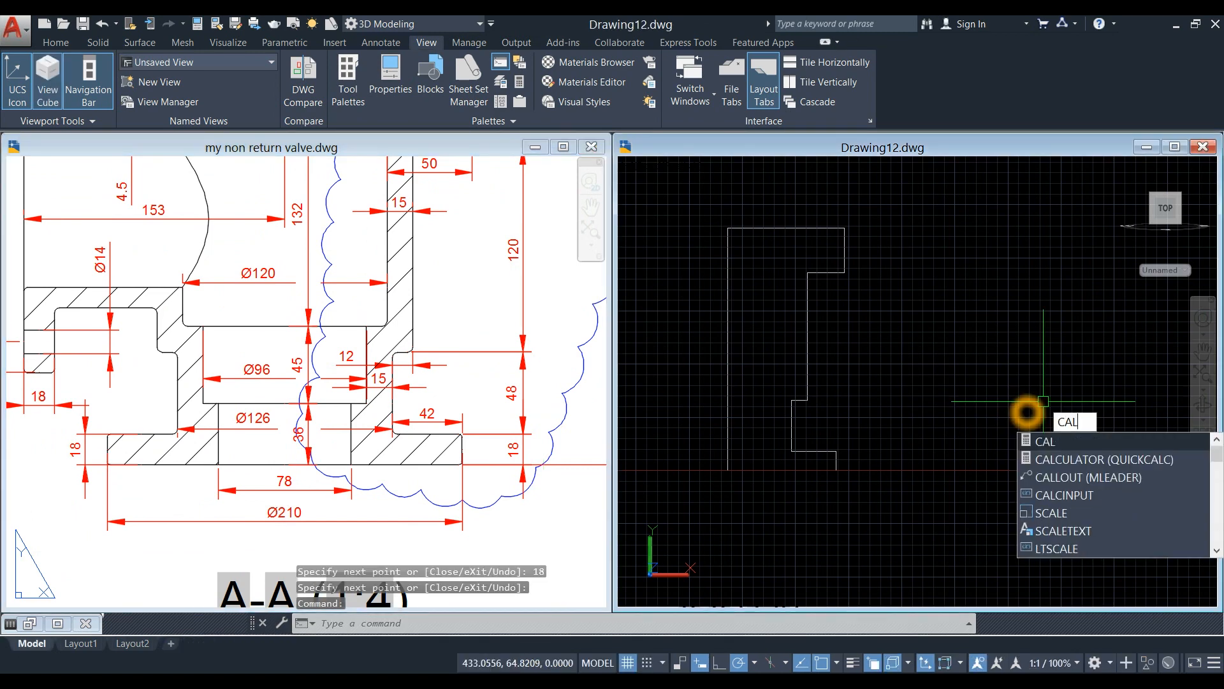
pyautogui.click(1126, 437)
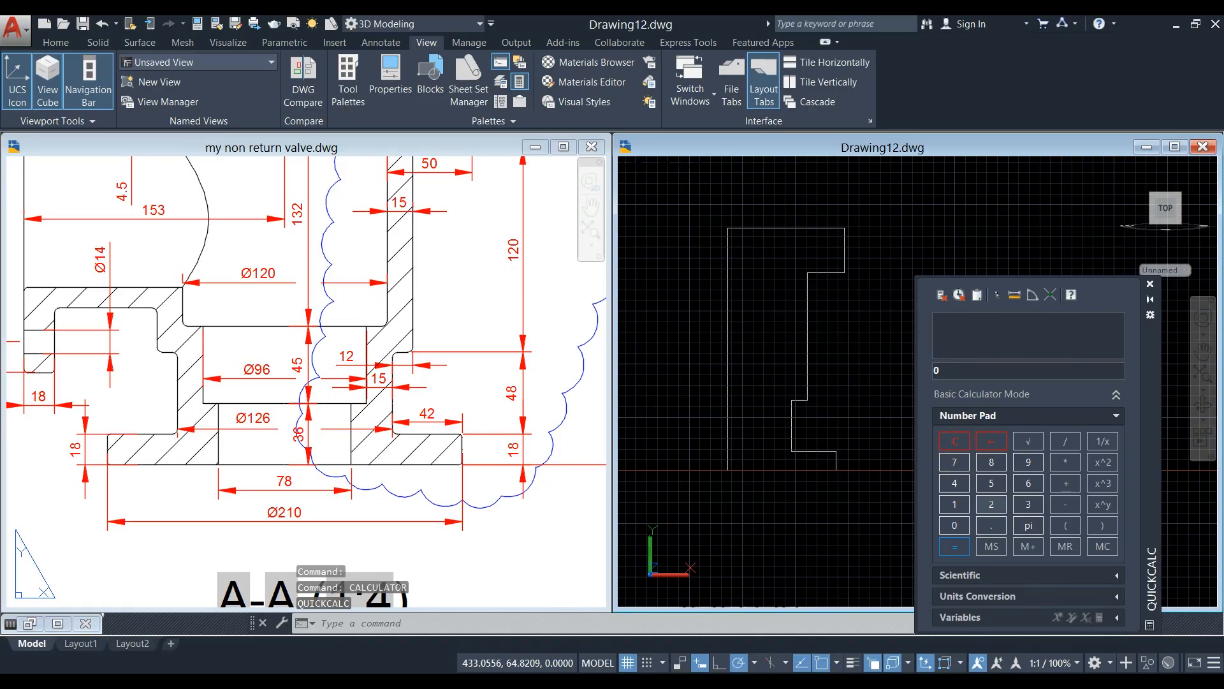
pyautogui.click(954, 504)
pyautogui.click(954, 524)
pyautogui.click(1072, 503)
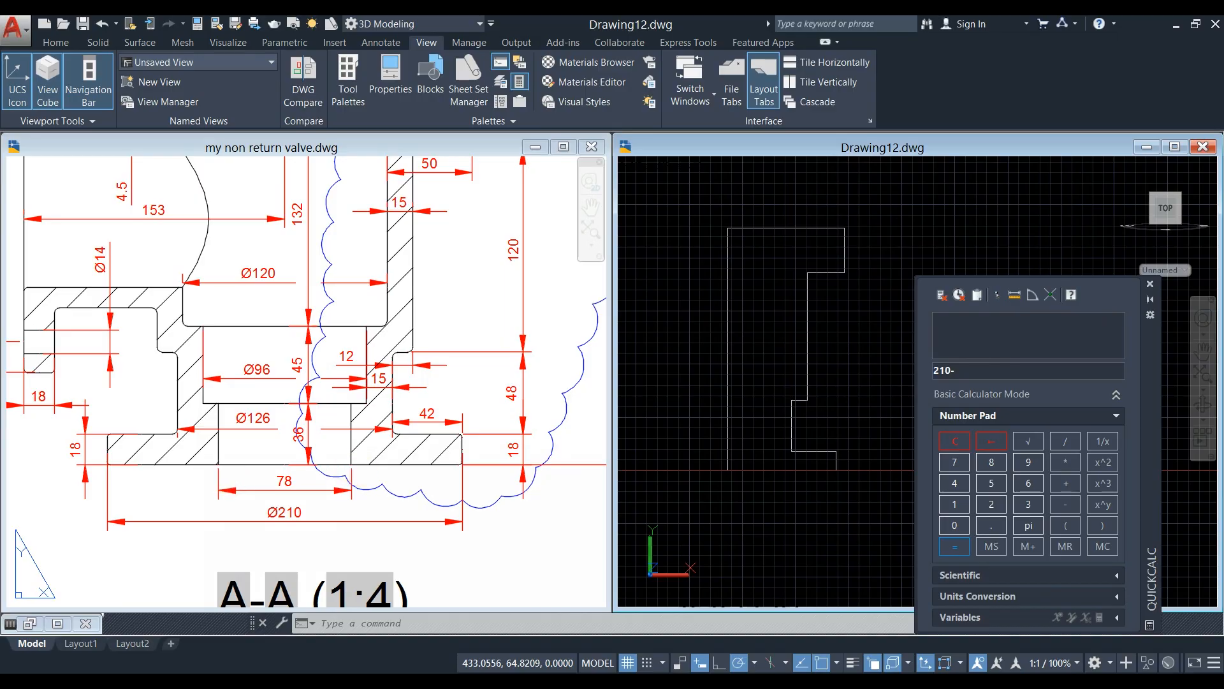
pyautogui.click(991, 461)
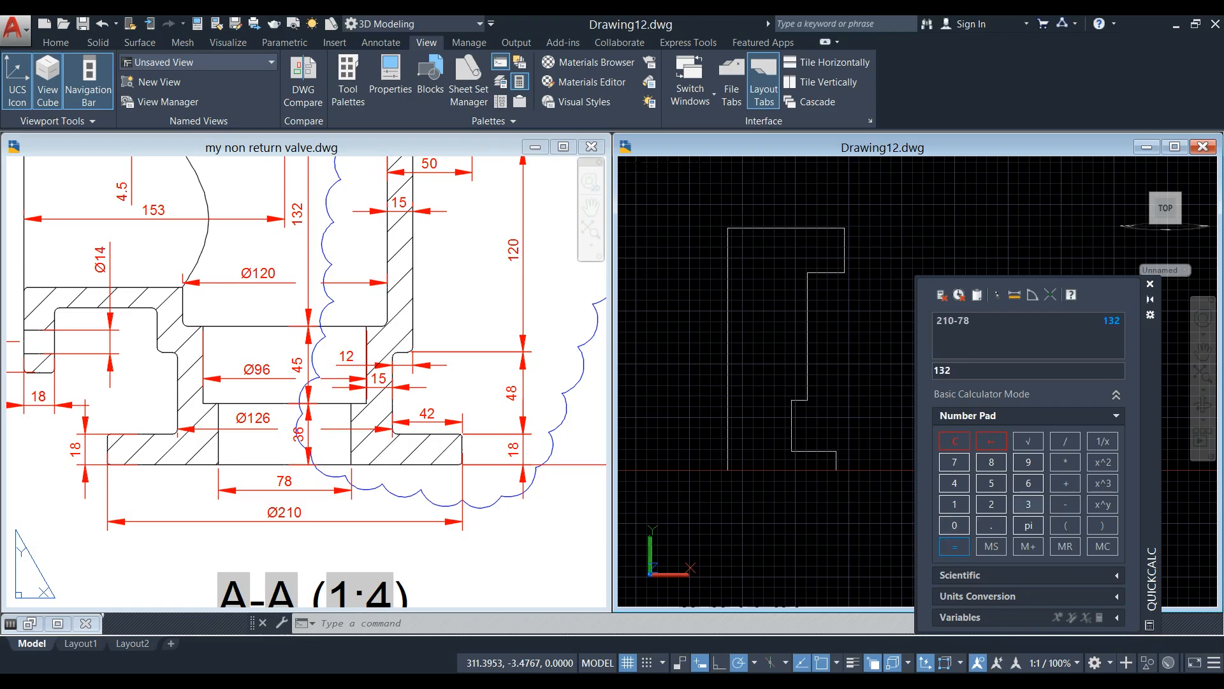
pyautogui.click(990, 504)
pyautogui.click(955, 546)
# Draw the base's bottom edge as a 66-unit line to the left from the lower end of the 18-unit flange line.
pyautogui.click(837, 523)
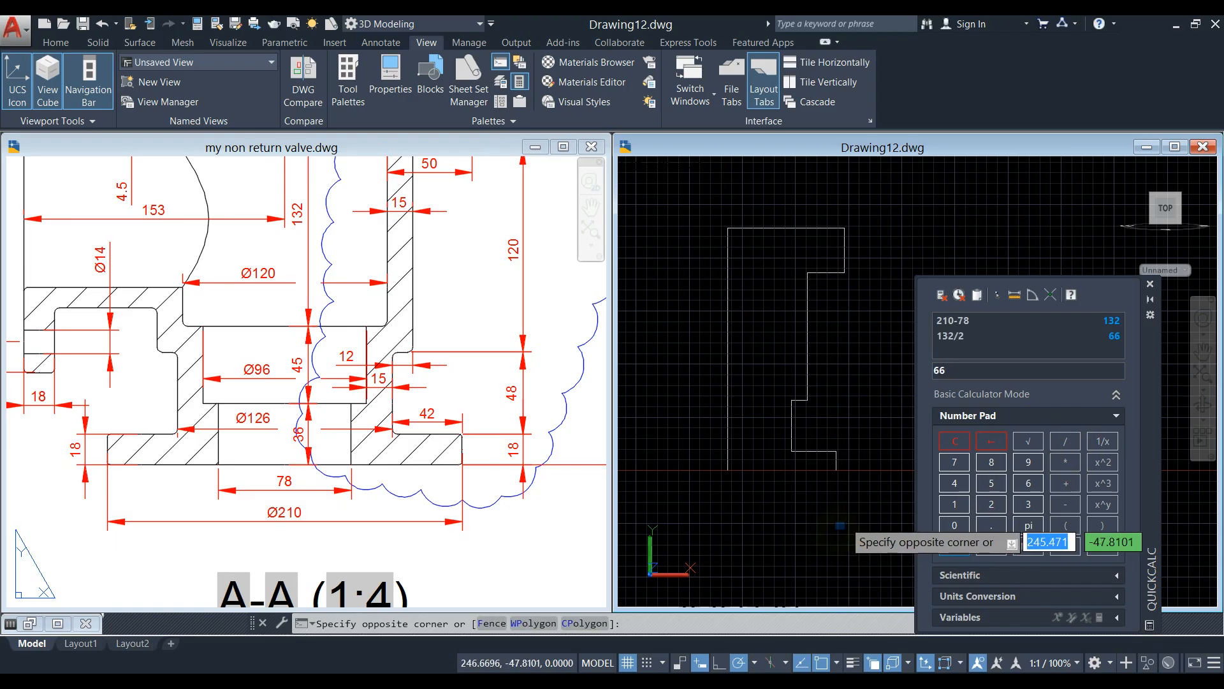
pyautogui.click(845, 521)
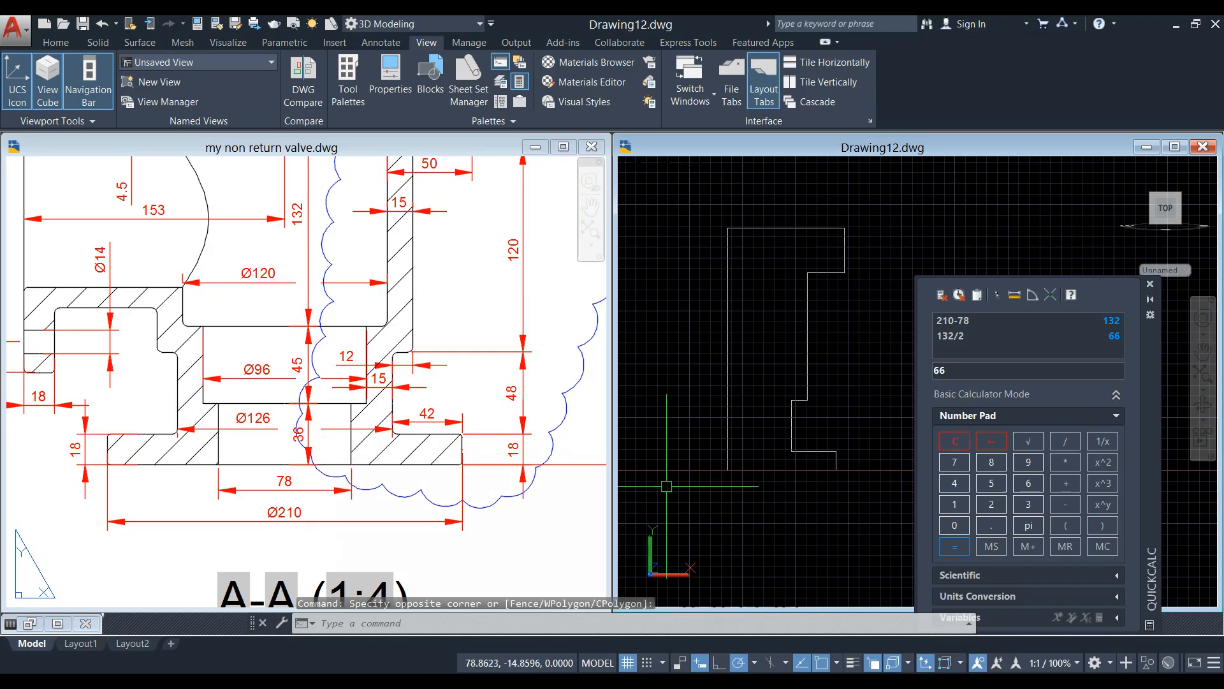
pyautogui.click(728, 506)
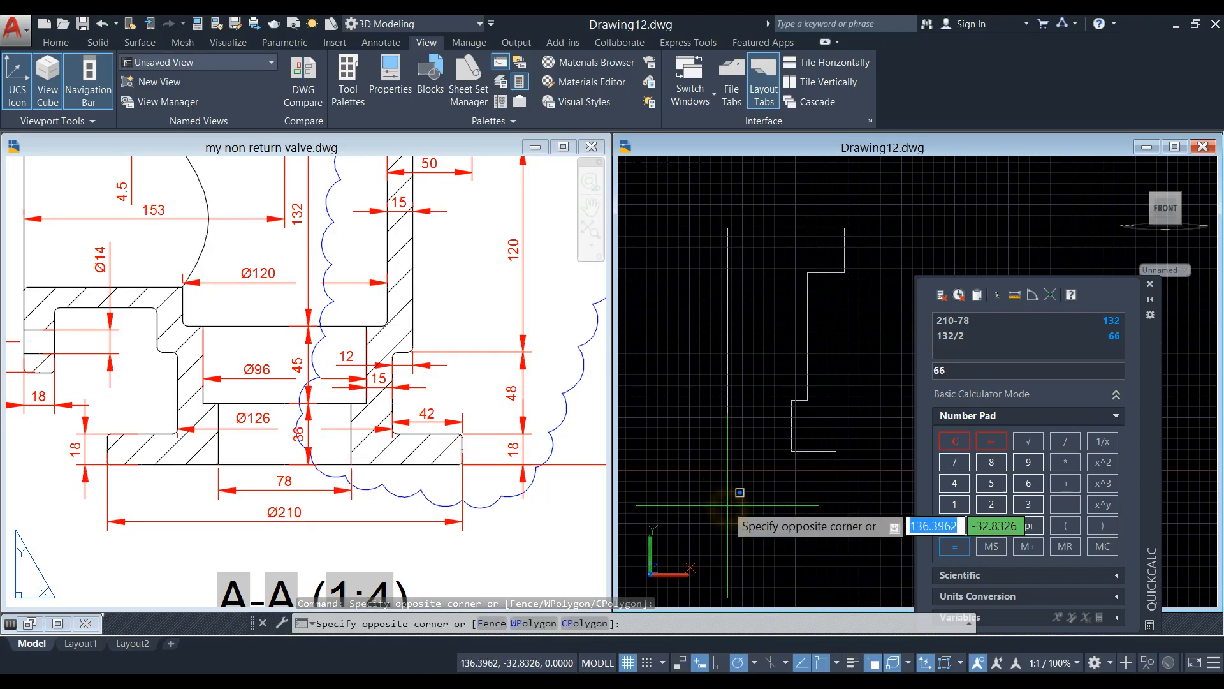
pyautogui.press('Escape')
pyautogui.write('l')
pyautogui.press('Return')
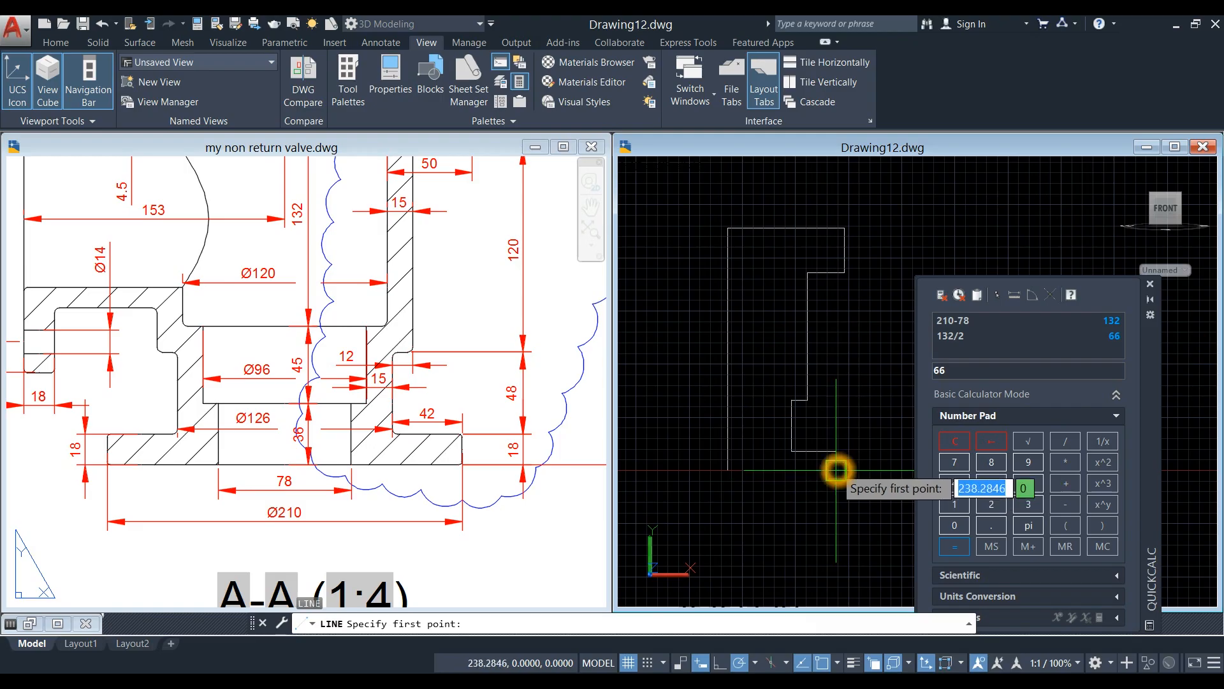
pyautogui.click(836, 470)
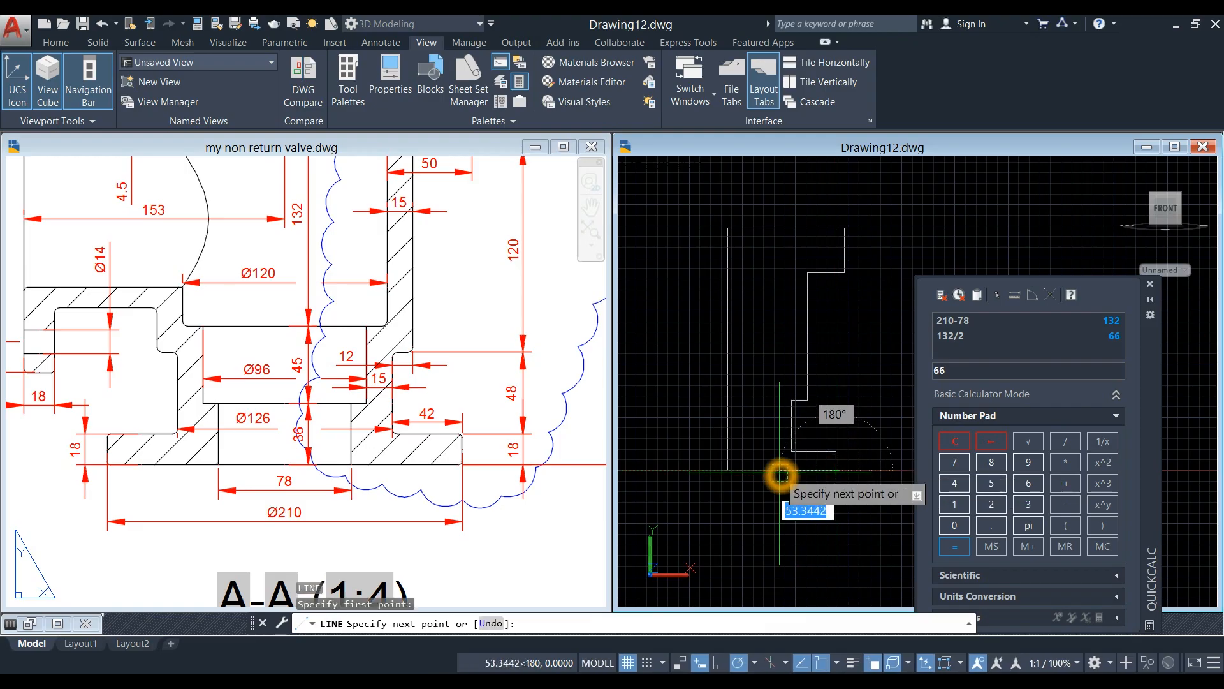
pyautogui.write('66')
pyautogui.press('Return')
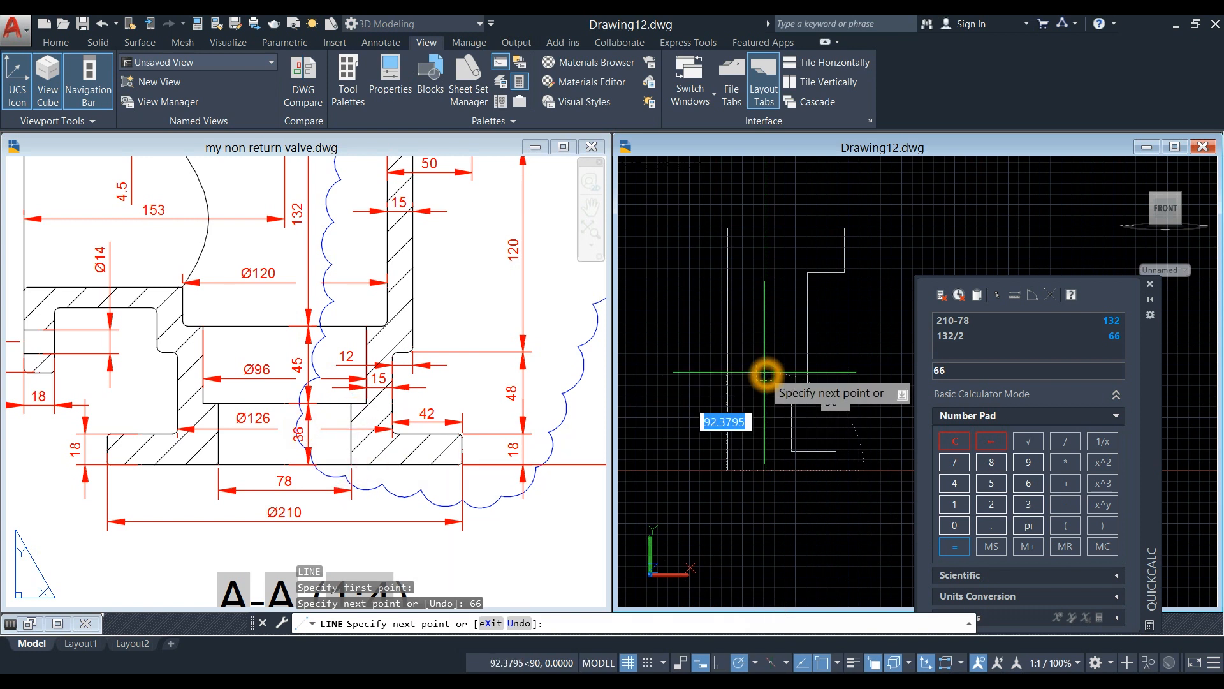
# Continue the line 36 units upward for the wall of the 78 bore, and end the Line command.
pyautogui.write('36')
pyautogui.press('Return')
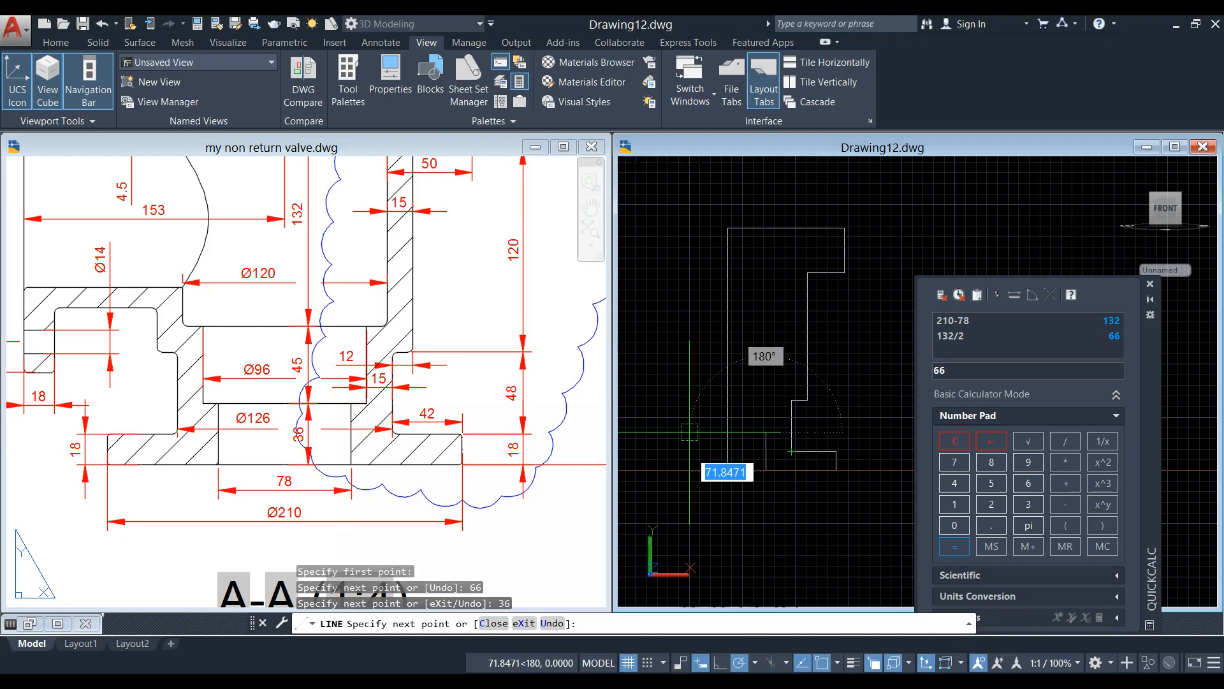
pyautogui.rightClick(765, 350)
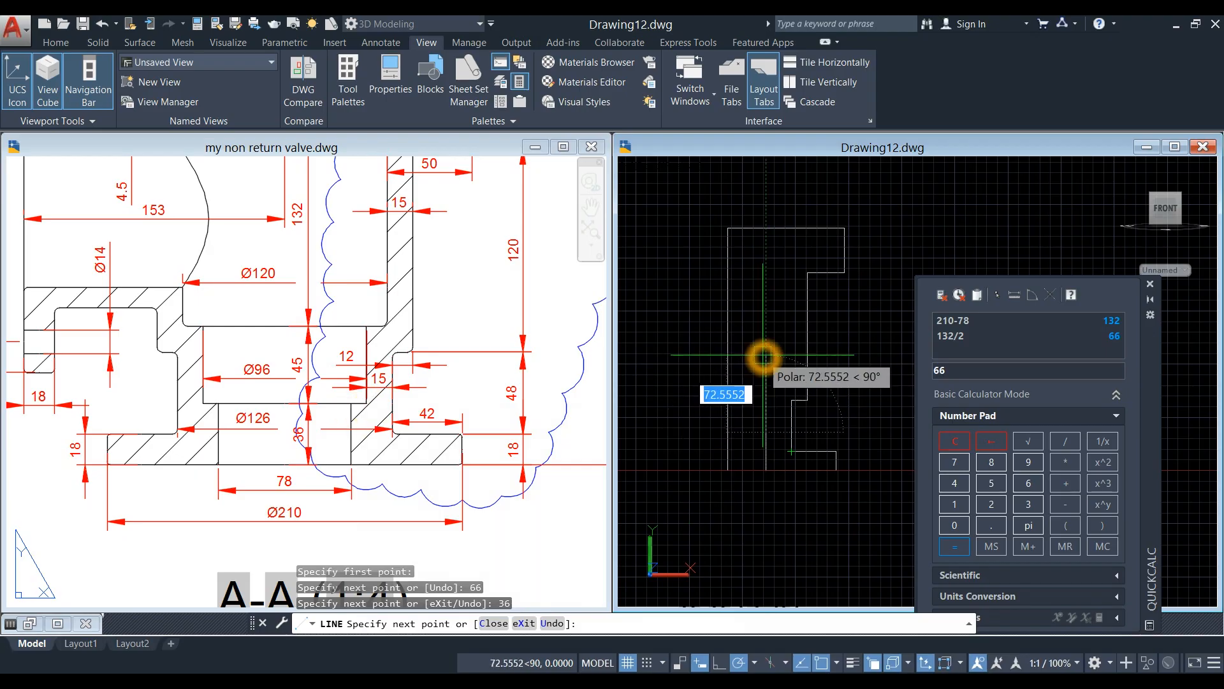
pyautogui.click(779, 362)
# Calculate 96-78, and draw a 9-unit line to the right from the upper end of the 36-unit bore line.
pyautogui.click(940, 443)
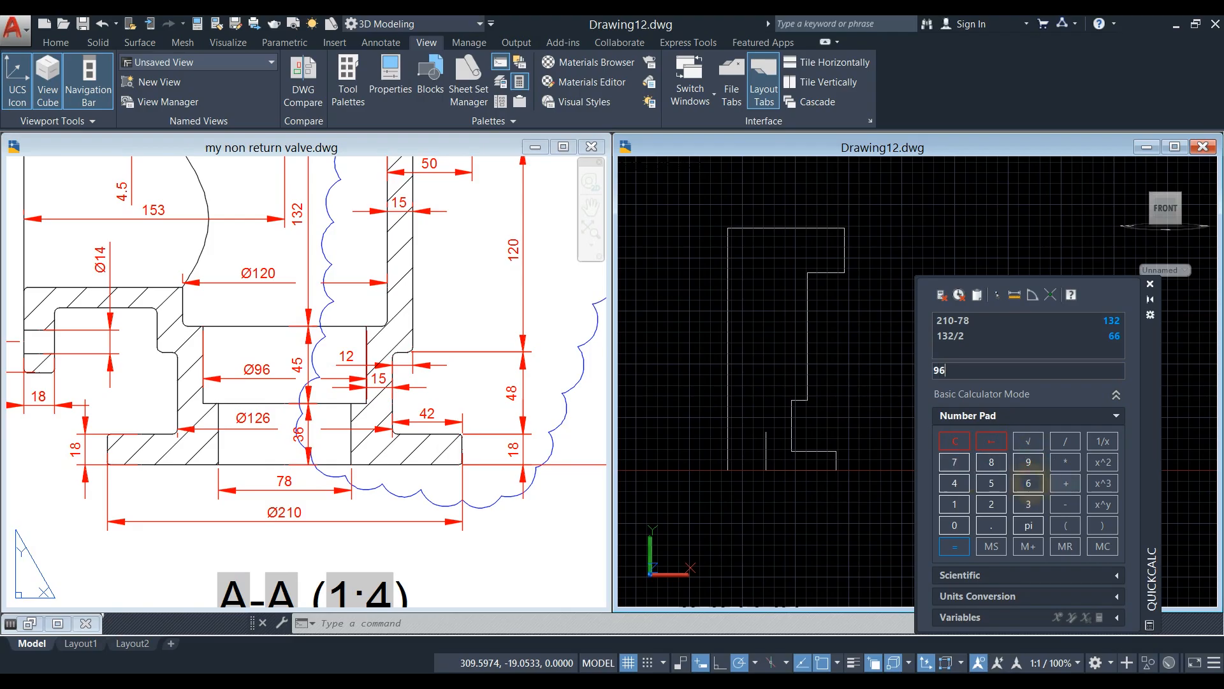
pyautogui.click(992, 461)
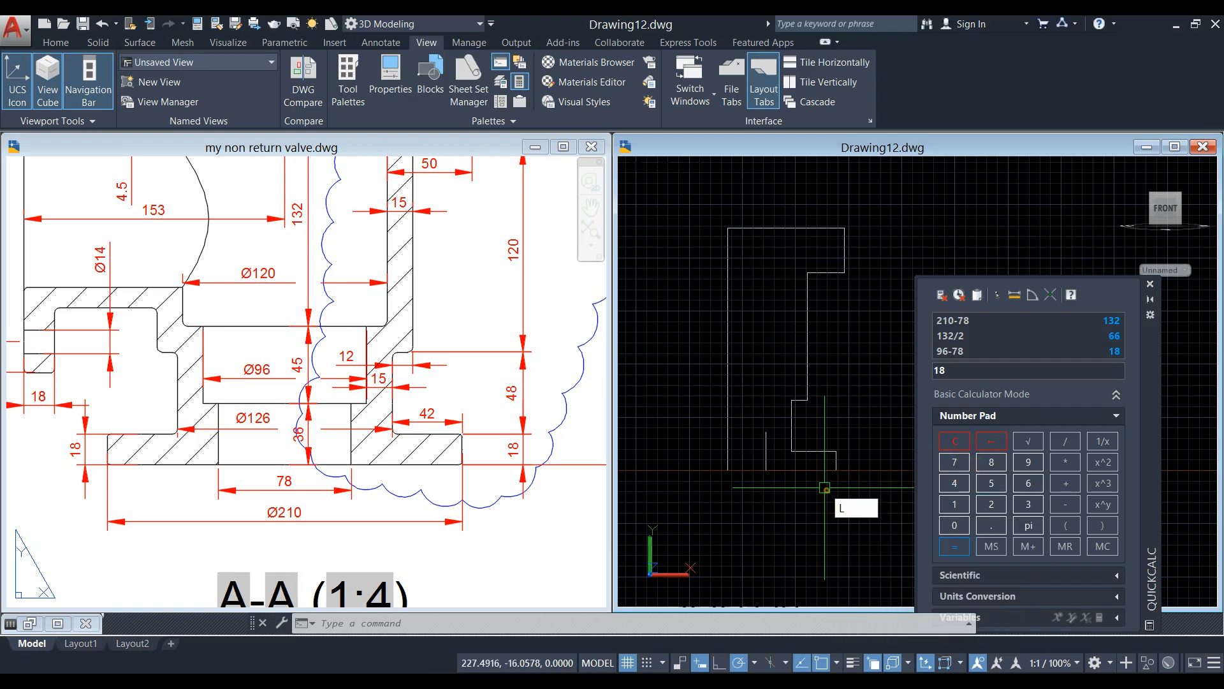
pyautogui.write('L')
pyautogui.press('Return')
pyautogui.click(766, 432)
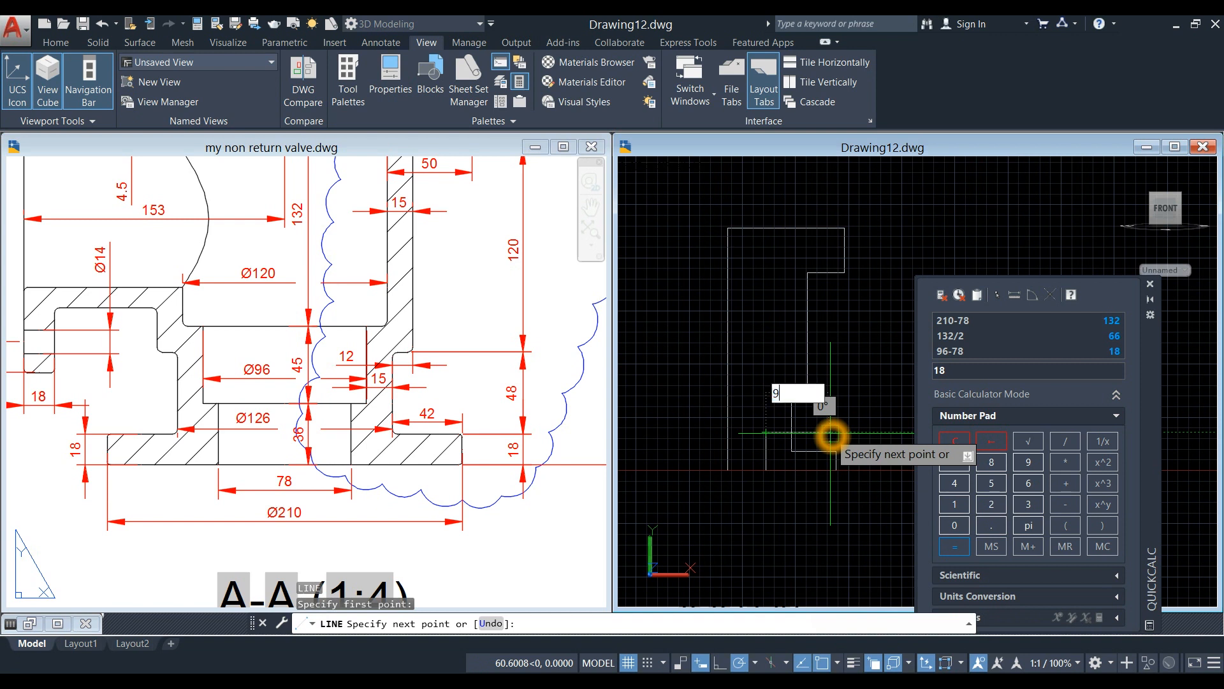
pyautogui.rightClick(854, 382)
pyautogui.click(873, 388)
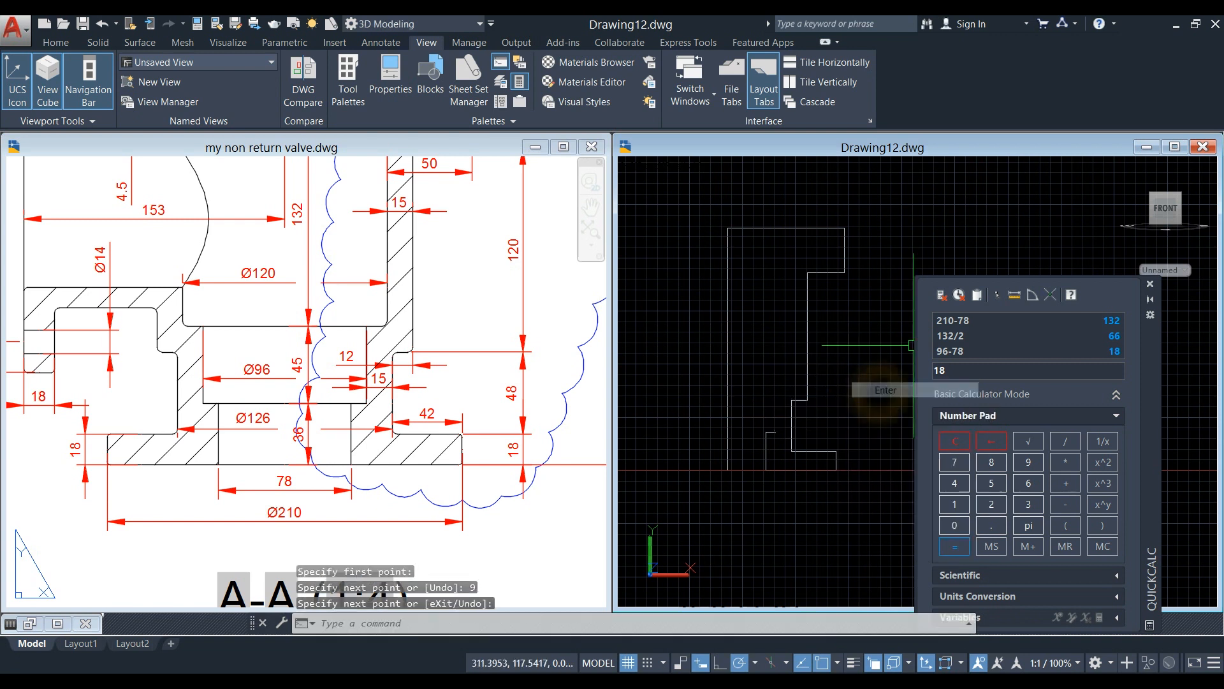
# Move the calculator clear of the profile, and draw a 45-unit line upward from the right end of the 9-unit step.
pyautogui.scroll(2, 794, 327)
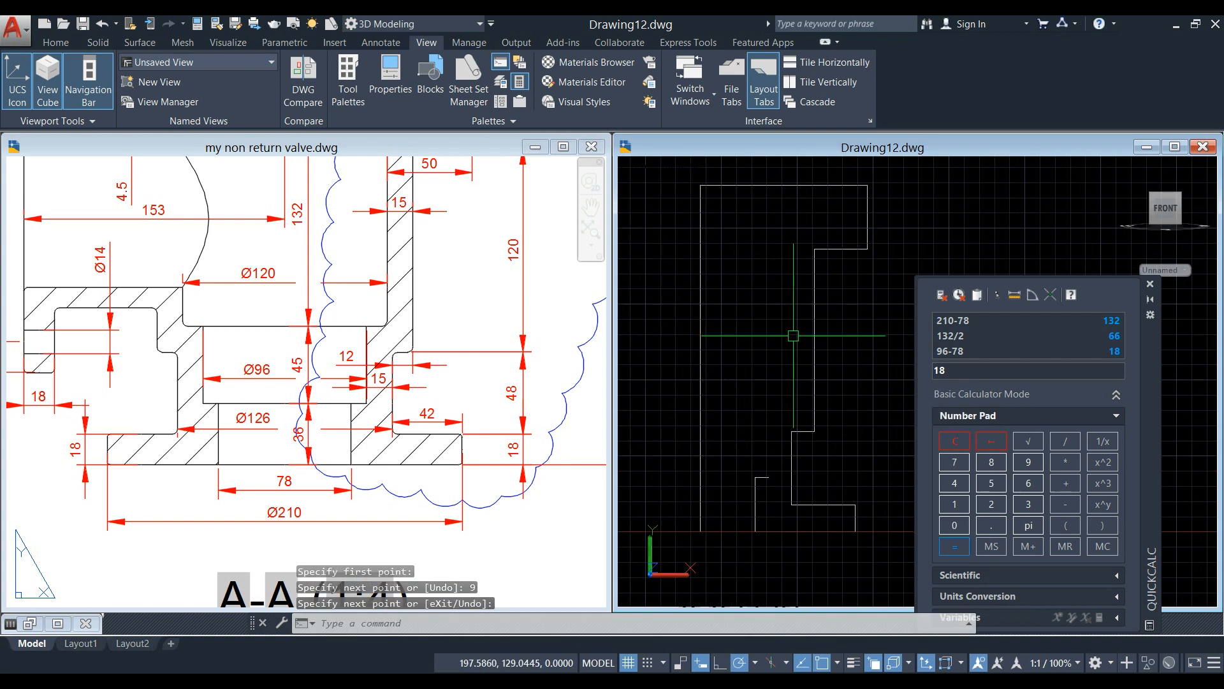
pyautogui.moveTo(1150, 332); pyautogui.dragTo(1180, 331)
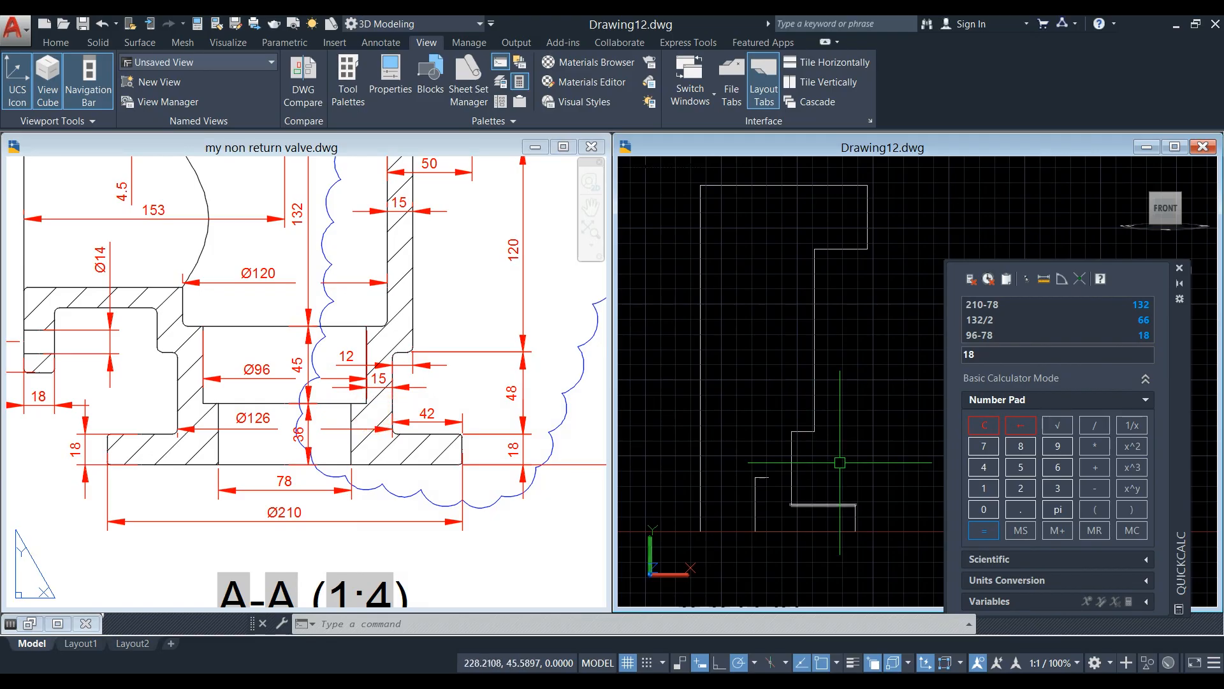
pyautogui.write('l')
pyautogui.press('Return')
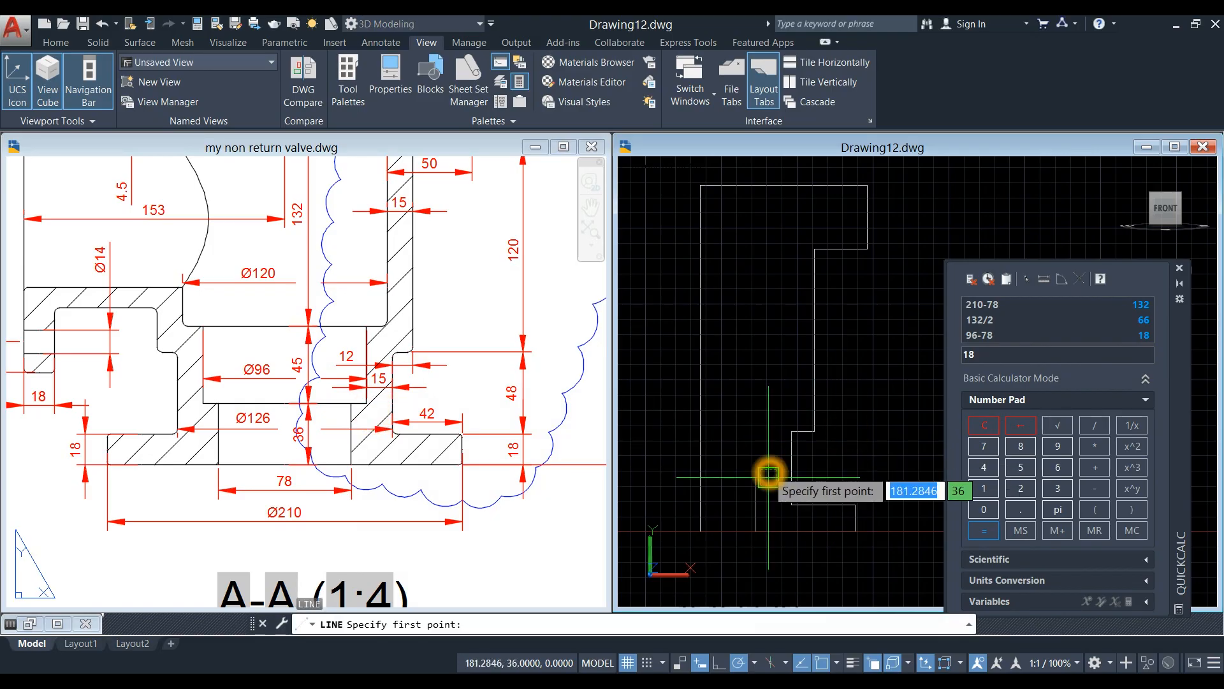
pyautogui.click(768, 477)
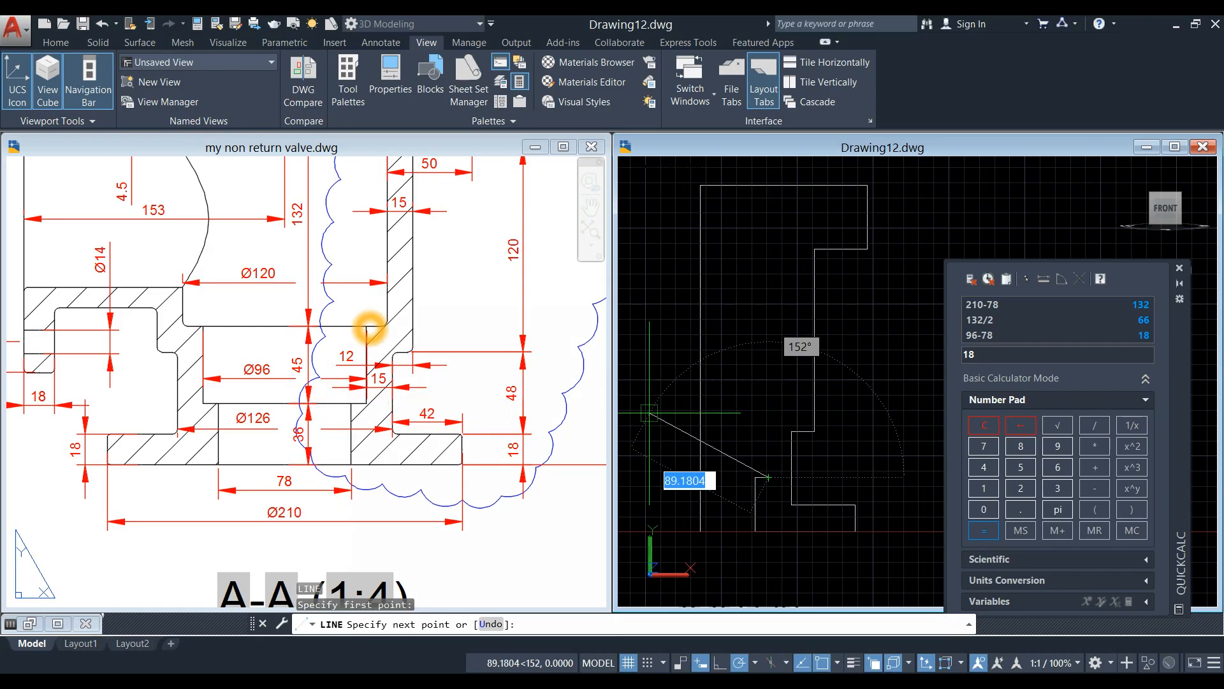
pyautogui.press('Return')
pyautogui.rightClick(769, 342)
pyautogui.click(791, 342)
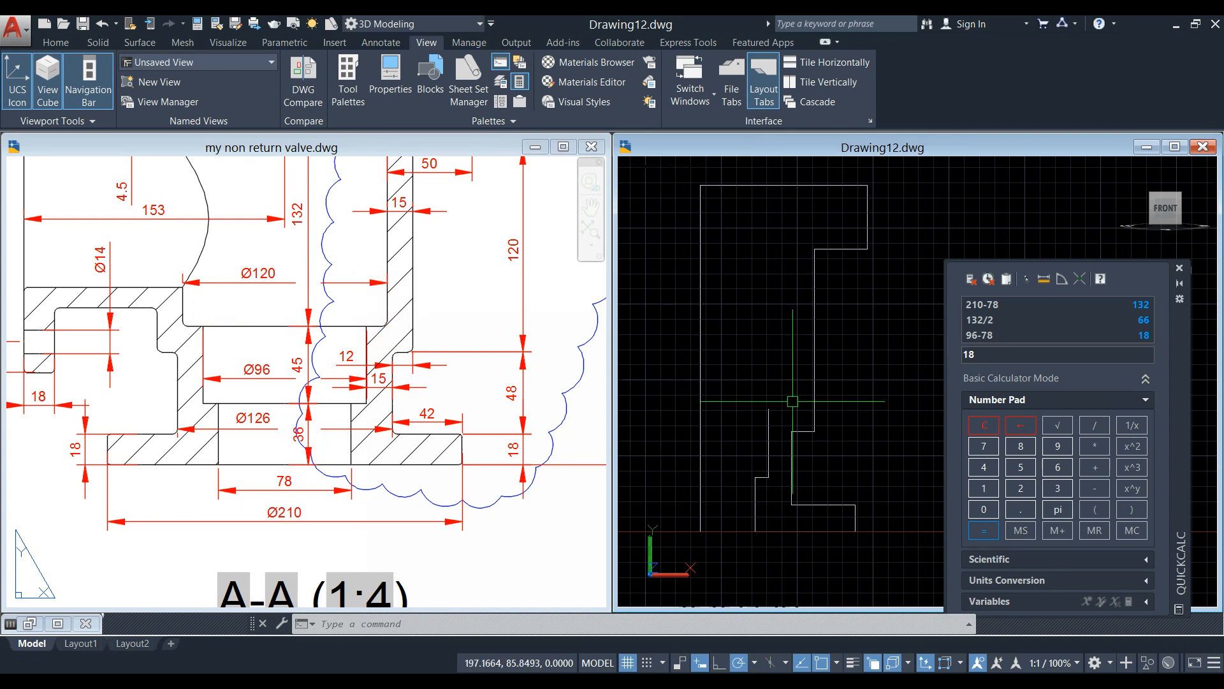
# Calculate 120-96 for the step between the two upper bore diameters.
pyautogui.click(985, 487)
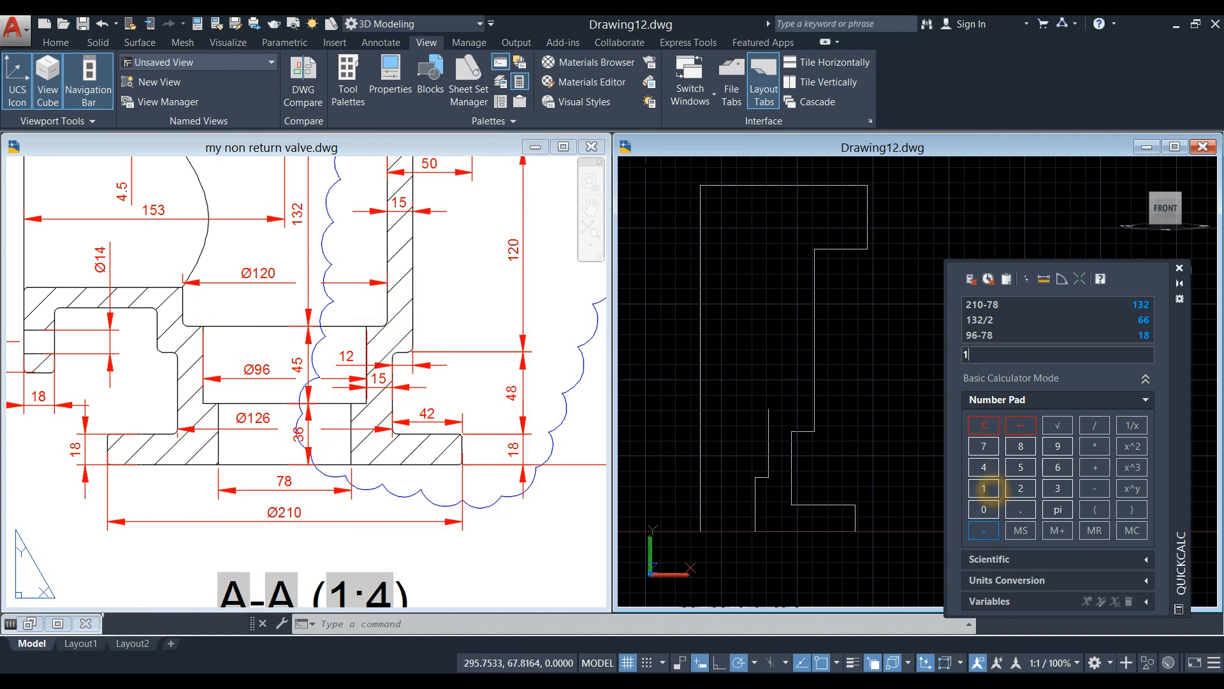
pyautogui.click(983, 510)
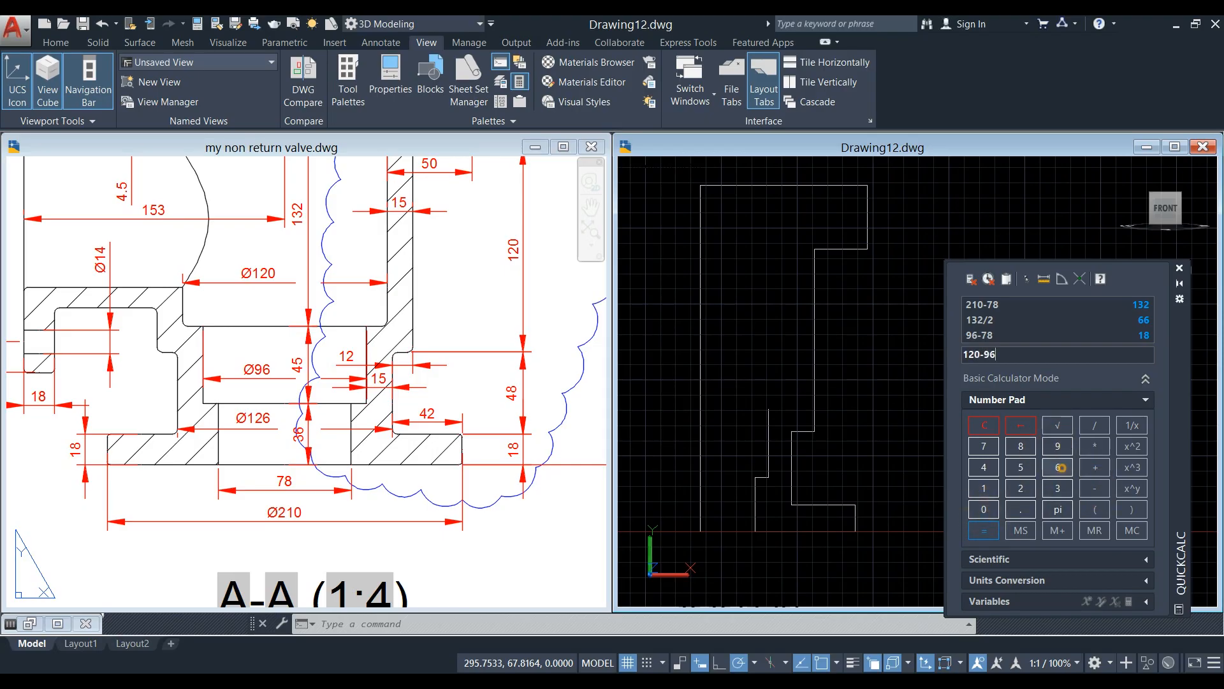
pyautogui.click(984, 531)
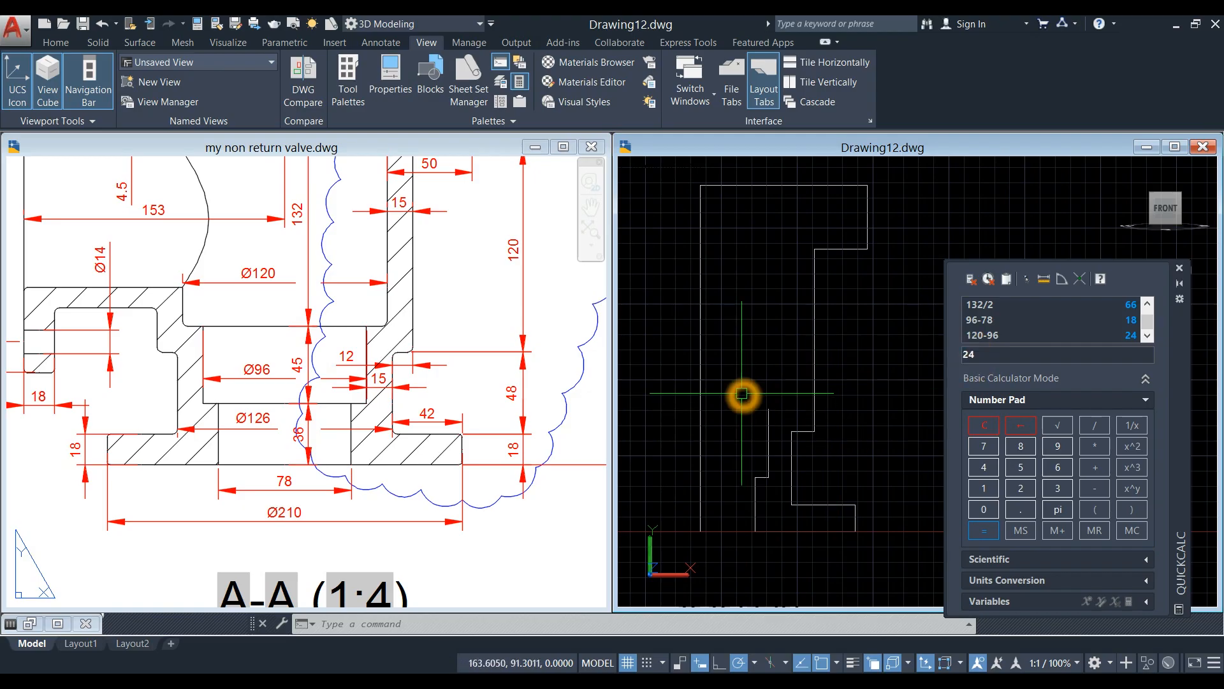
# Draw a 12-unit line to the right from the upper end of the 45-unit bore line, and end the Line command.
pyautogui.press('Return')
pyautogui.click(769, 410)
pyautogui.scroll(3, 797, 404)
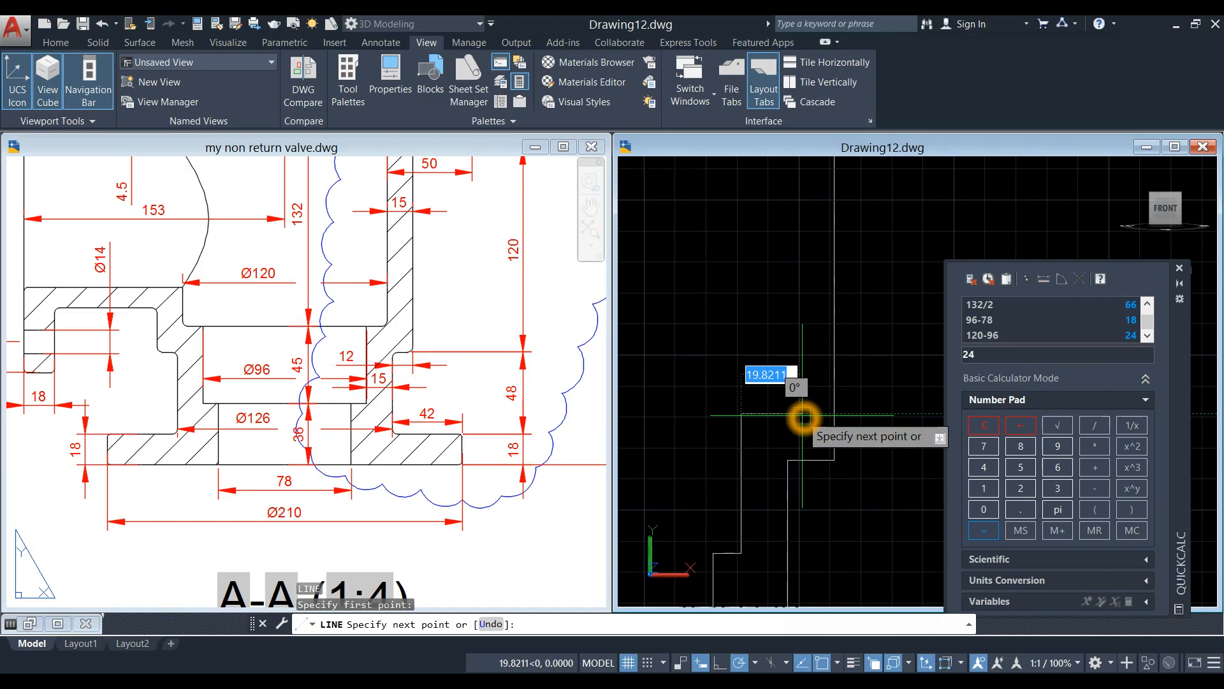
pyautogui.write('12')
pyautogui.press('Return')
pyautogui.scroll(-2, 798, 364)
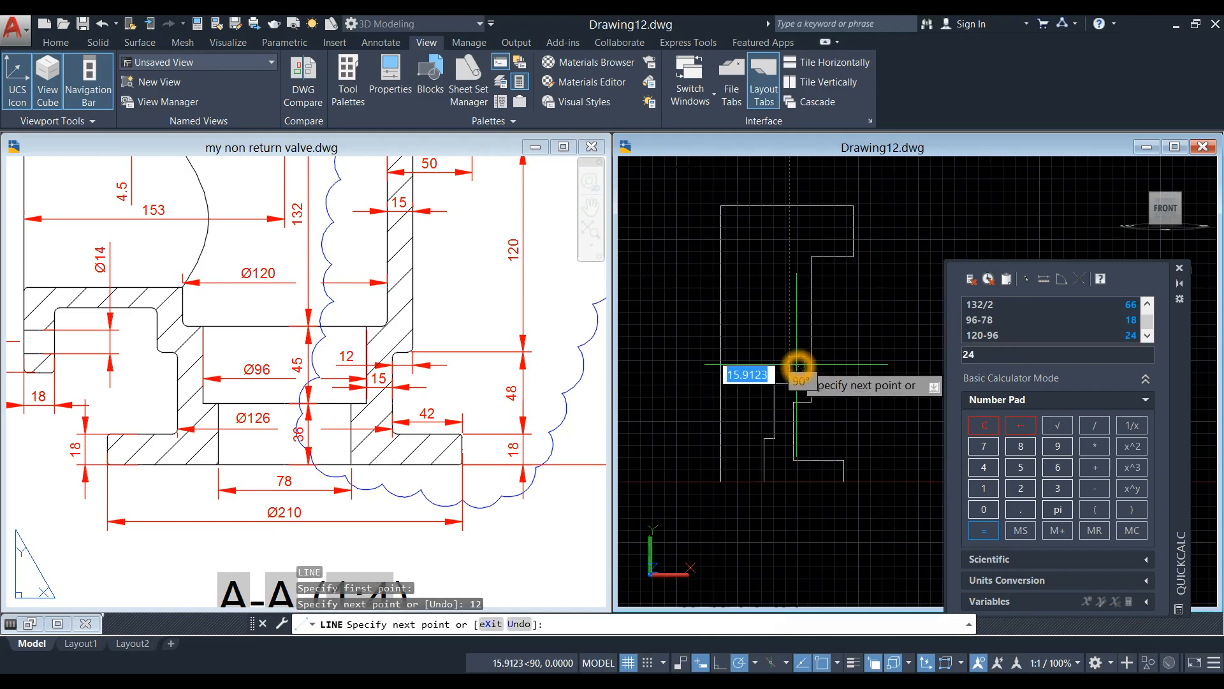
pyautogui.rightClick(787, 348)
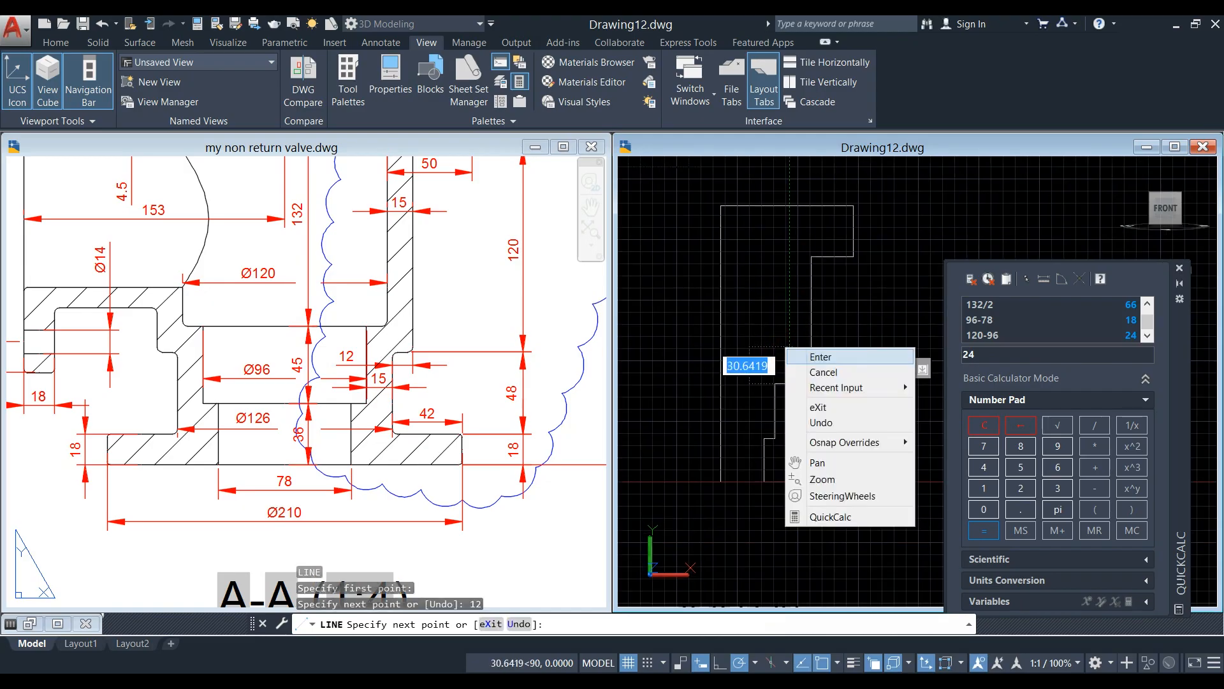
pyautogui.click(820, 356)
# Draw a 132-unit line upward from the right end of the 12-unit step for the 120 bore wall, and end the Line command.
pyautogui.moveTo(381, 372); pyautogui.dragTo(403, 487, button='middle')
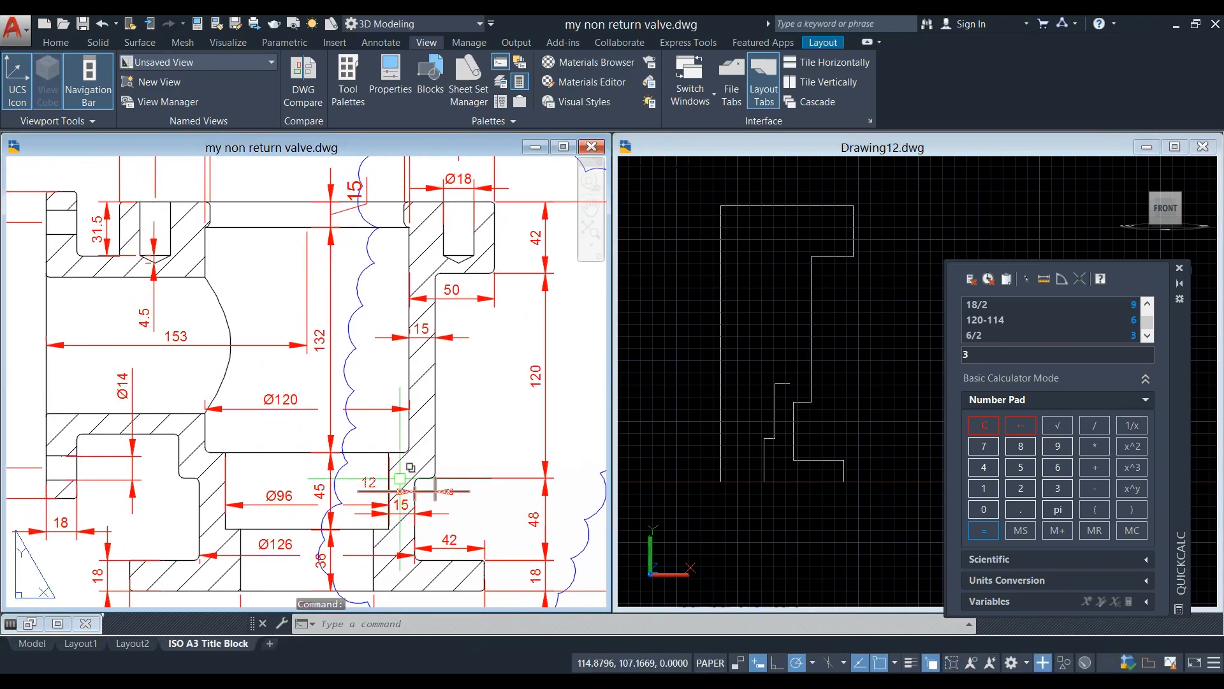
pyautogui.scroll(-2, 337, 443)
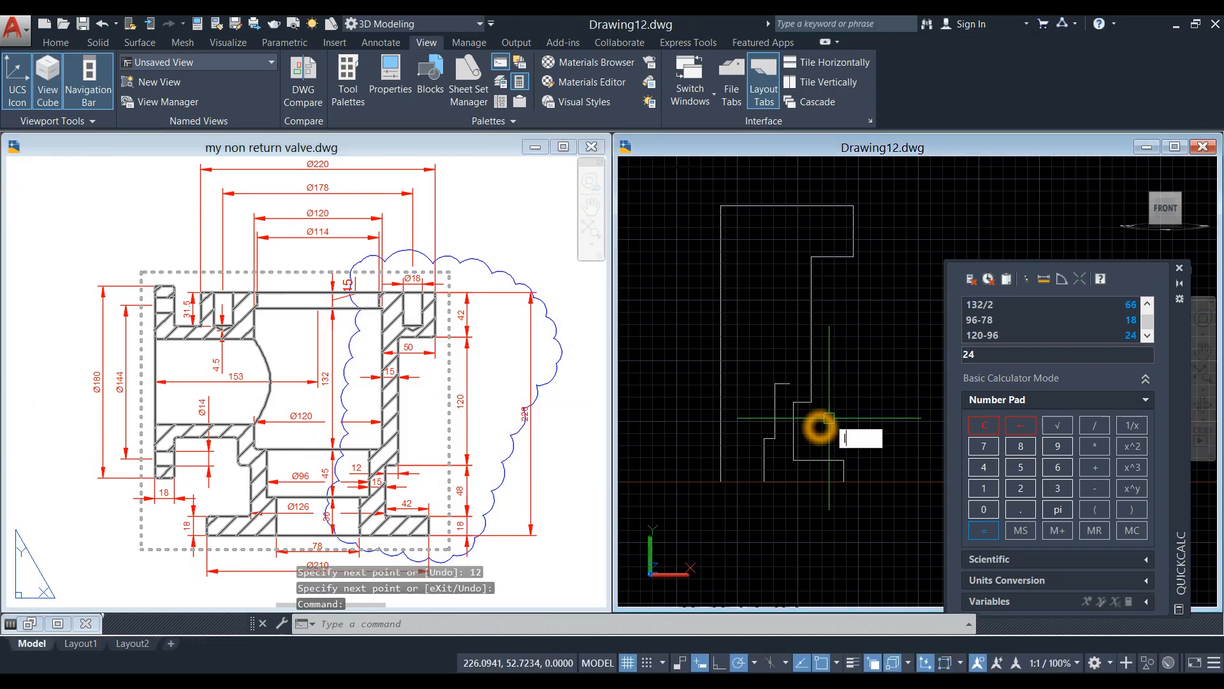
pyautogui.write('l')
pyautogui.press('Return')
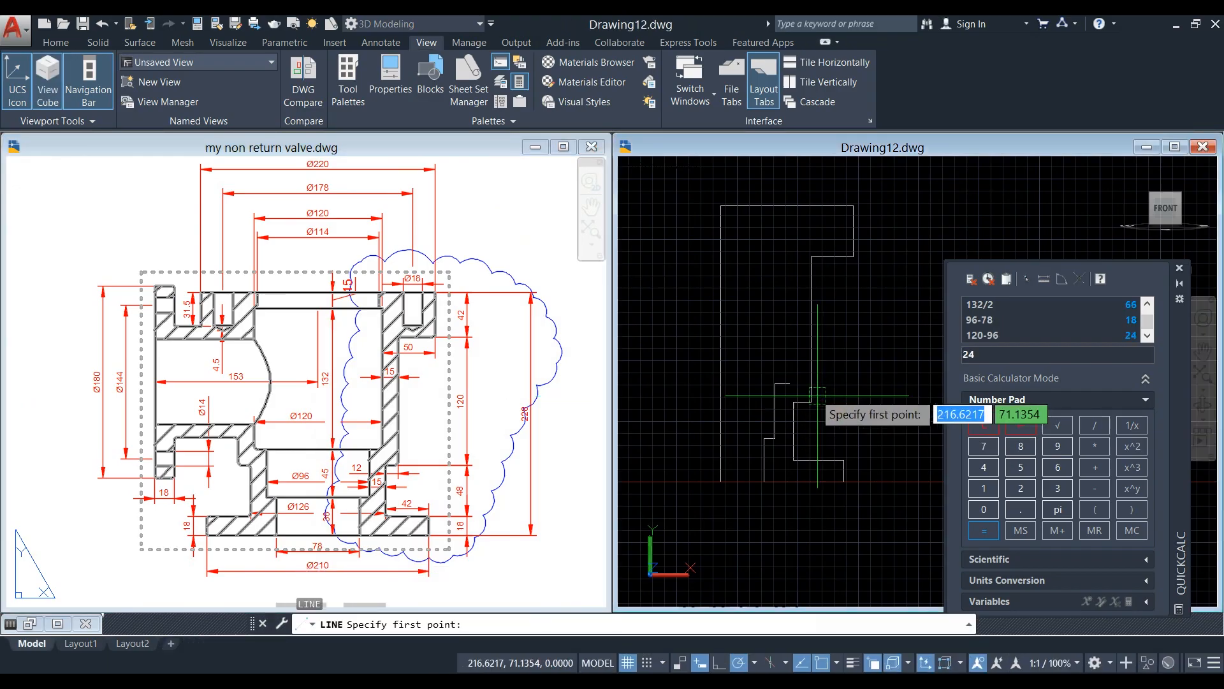
pyautogui.click(791, 384)
pyautogui.click(791, 261)
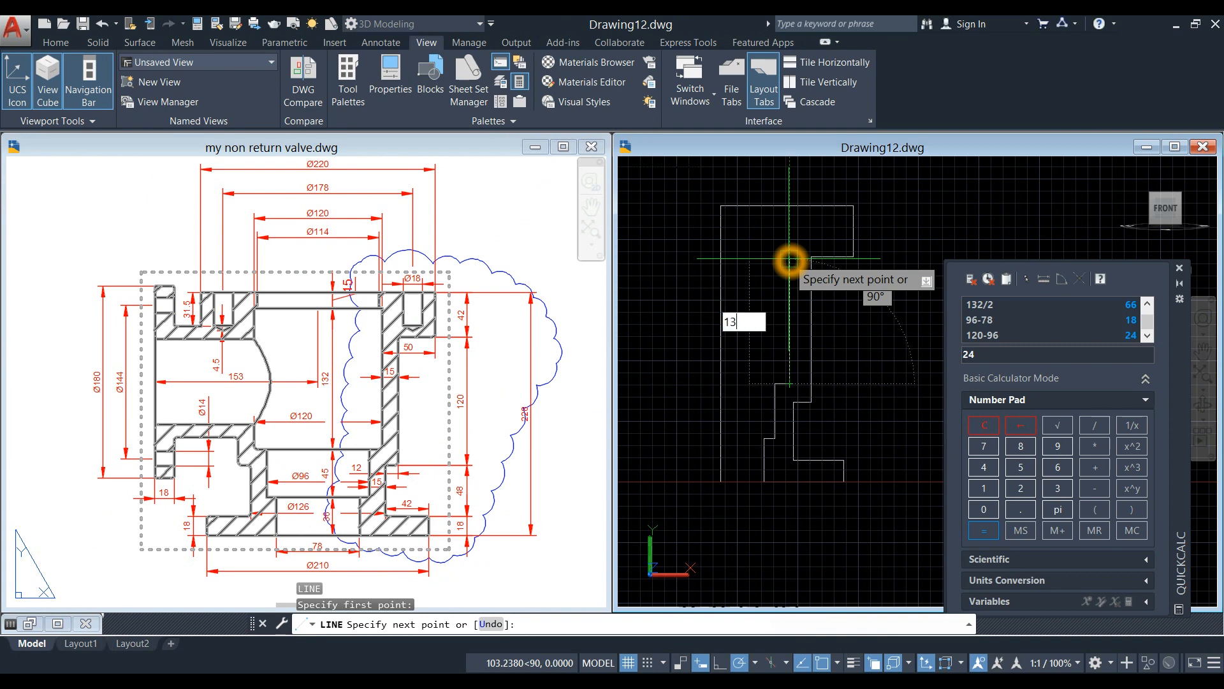
pyautogui.write('132')
pyautogui.press('Return')
pyautogui.rightClick(860, 271)
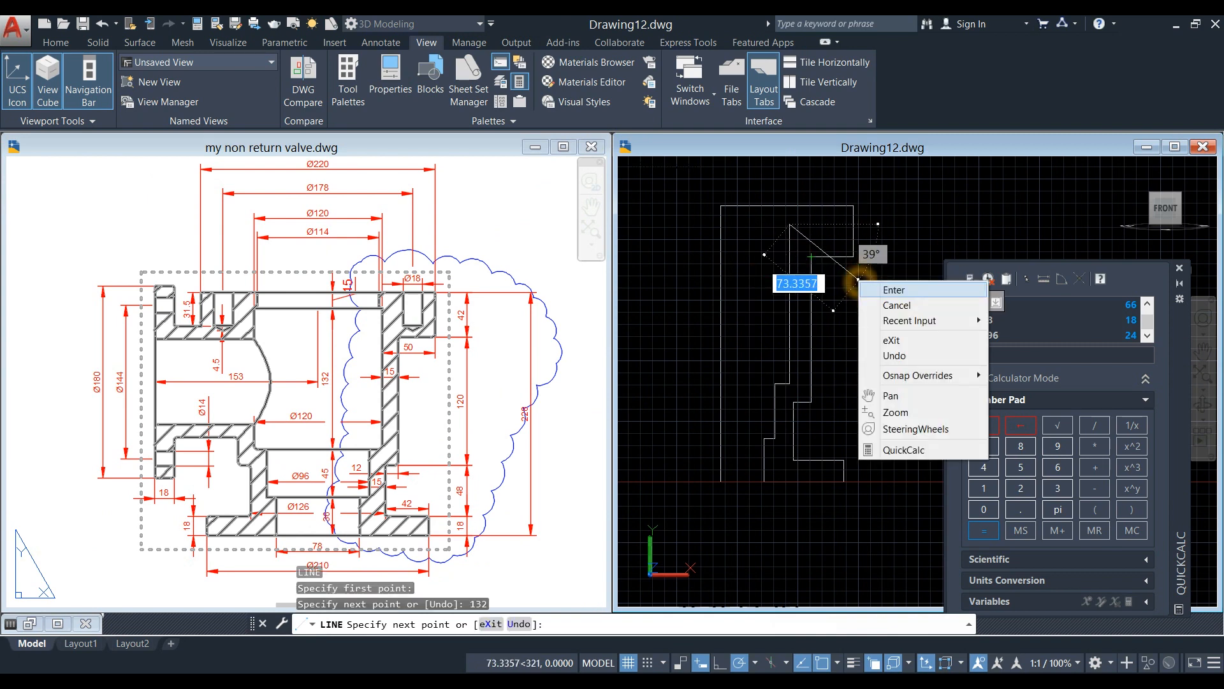
pyautogui.click(883, 287)
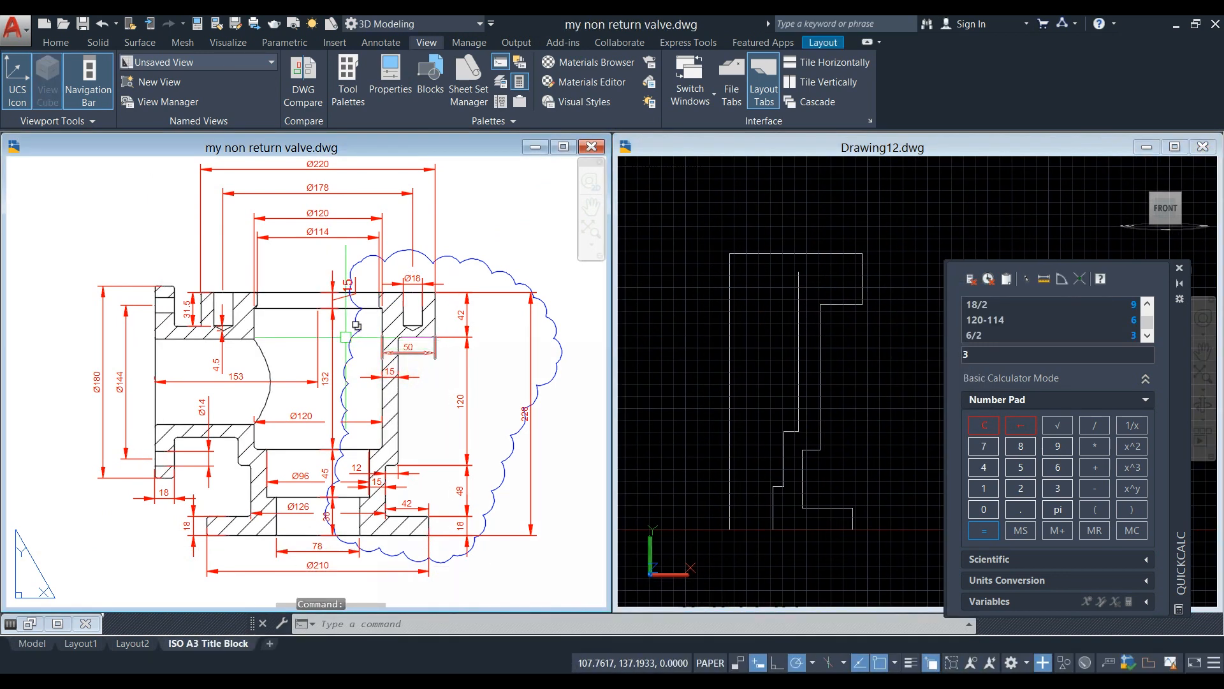
# Check the depth of the lip above the 120 bore in the reference section, and close the calculator.
pyautogui.scroll(4, 341, 332)
pyautogui.scroll(-5, 334, 376)
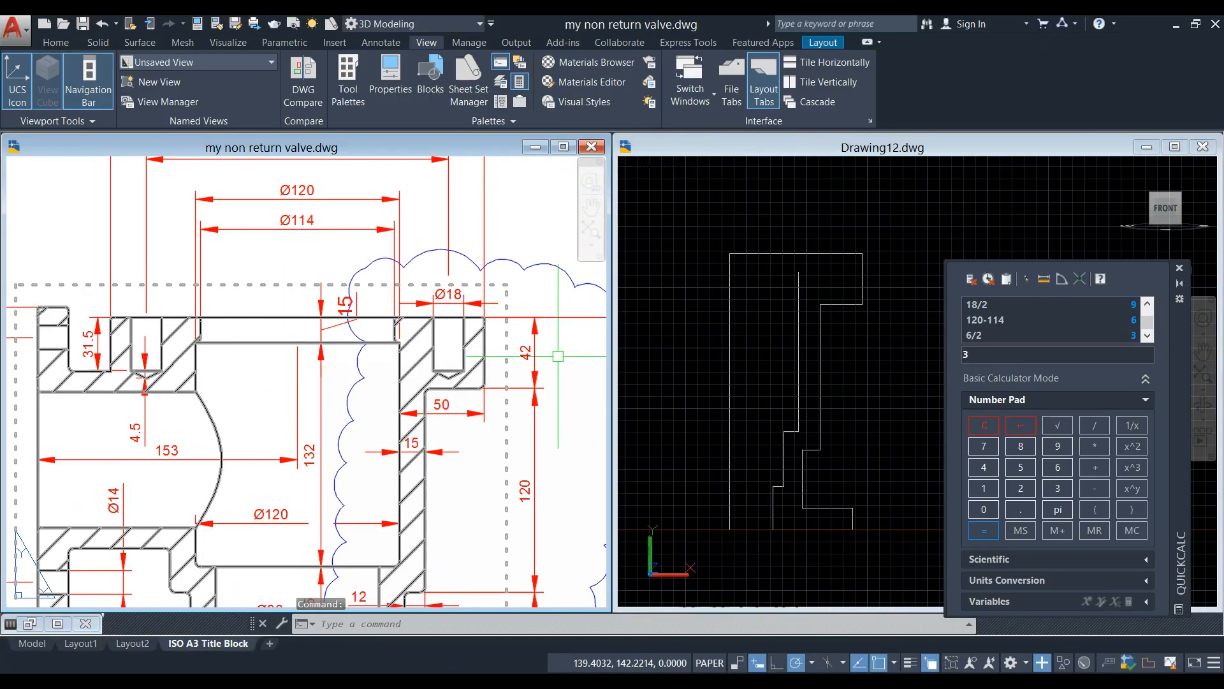
pyautogui.click(786, 273)
pyautogui.click(793, 251)
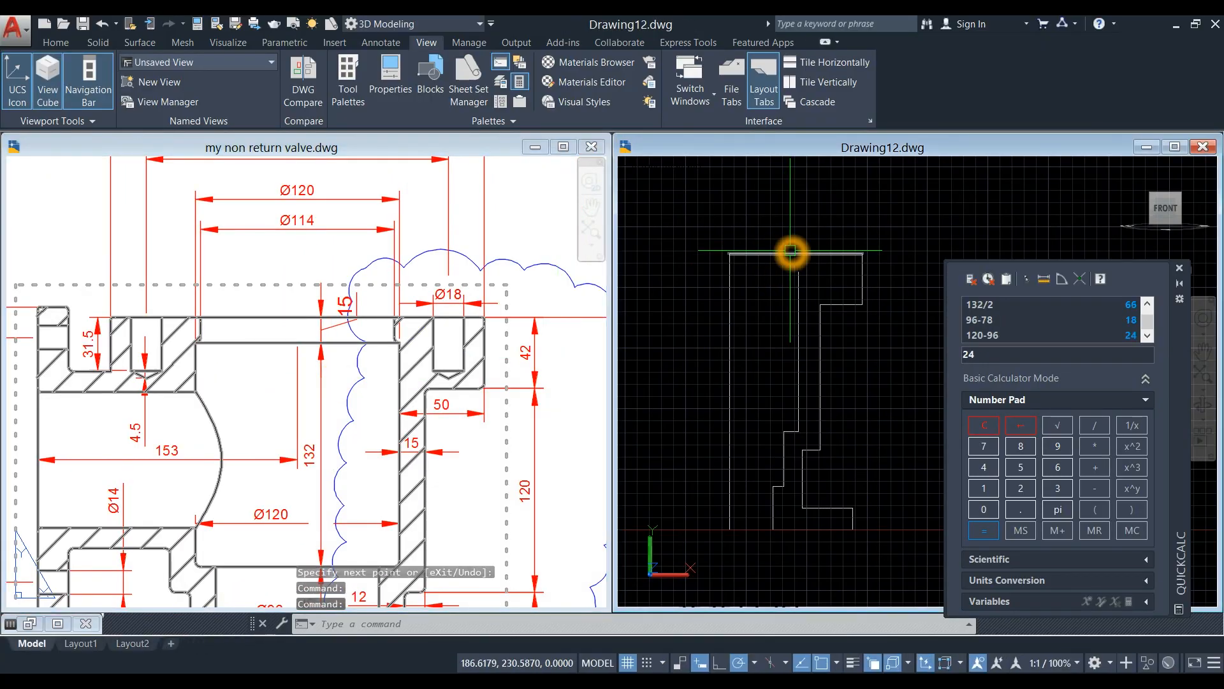
pyautogui.press('Escape')
pyautogui.click(321, 322)
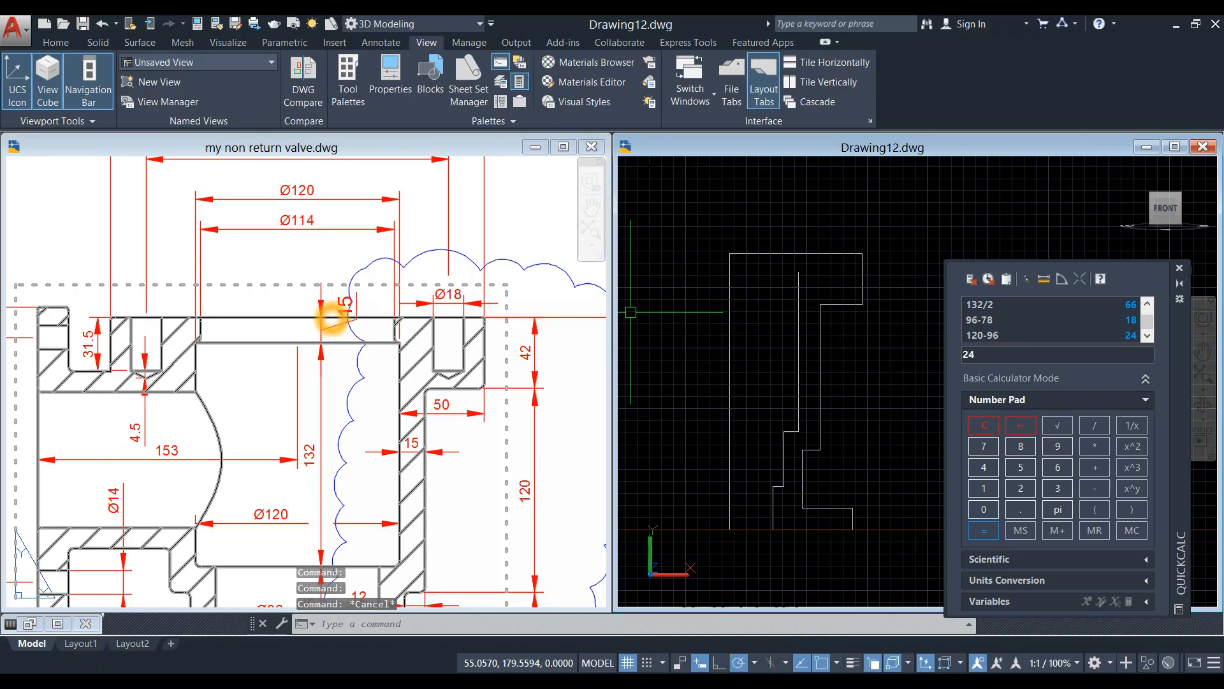
pyautogui.click(955, 364)
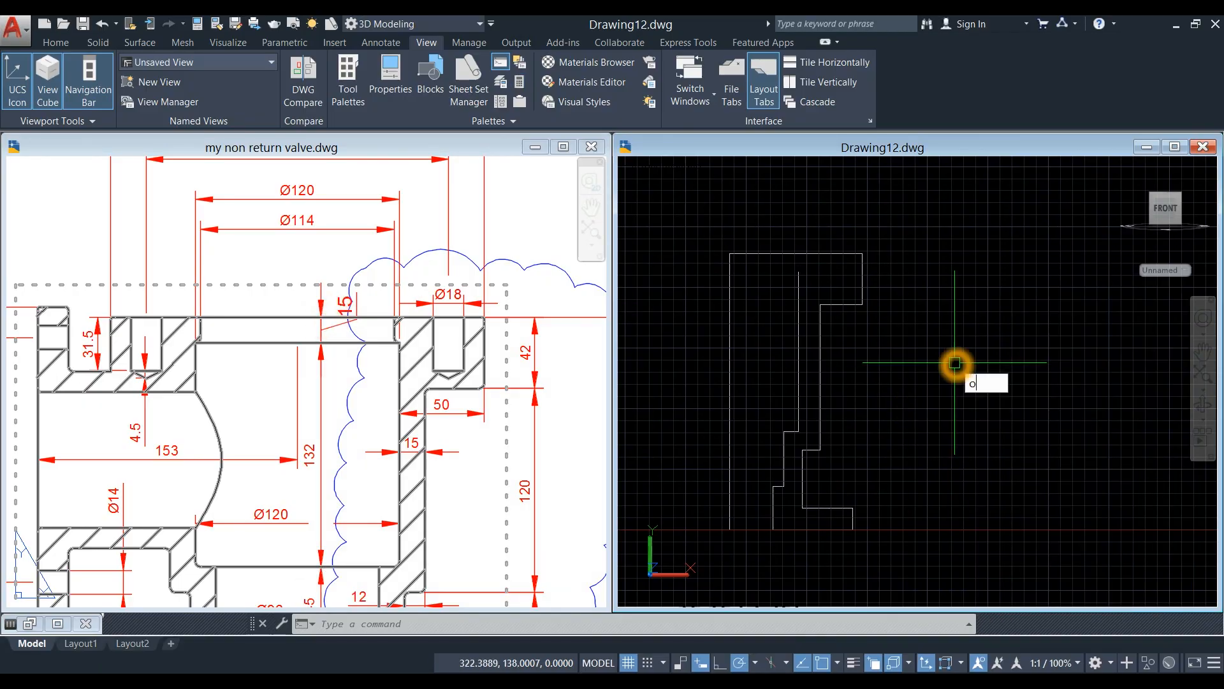
# Offset the profile's top edge line 15 units downward, and end the Offset command.
pyautogui.press('Return')
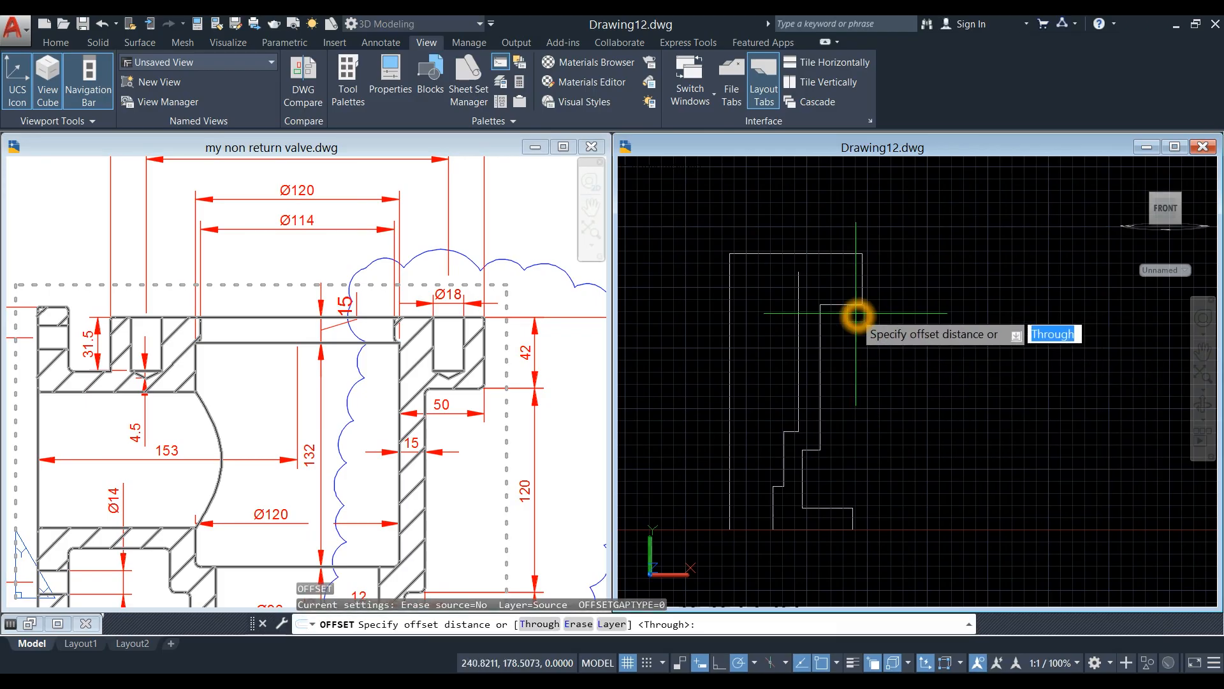
pyautogui.write('15')
pyautogui.press('Return')
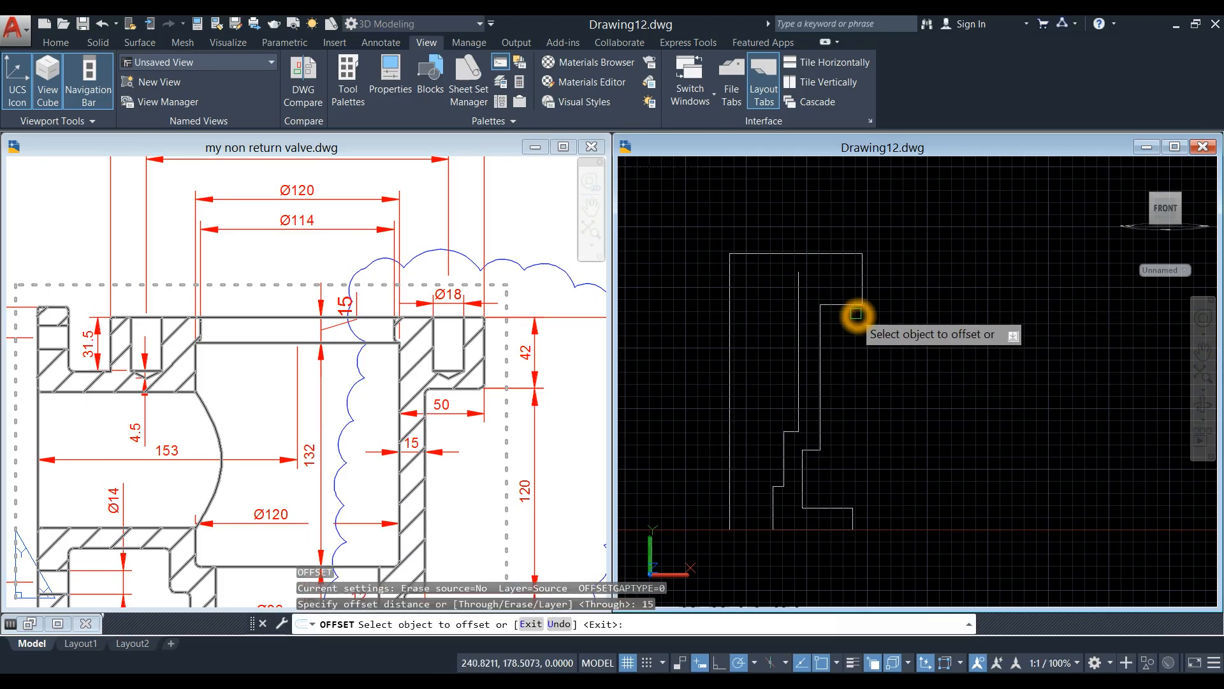
pyautogui.click(824, 254)
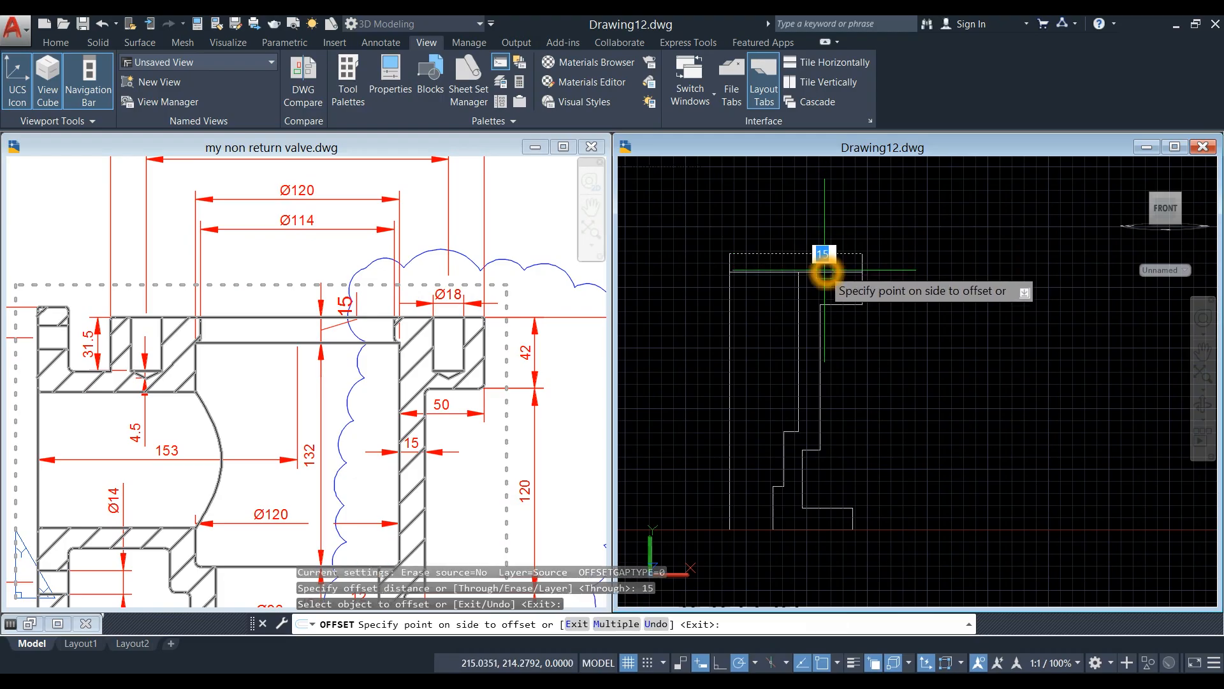
pyautogui.click(822, 265)
pyautogui.rightClick(917, 284)
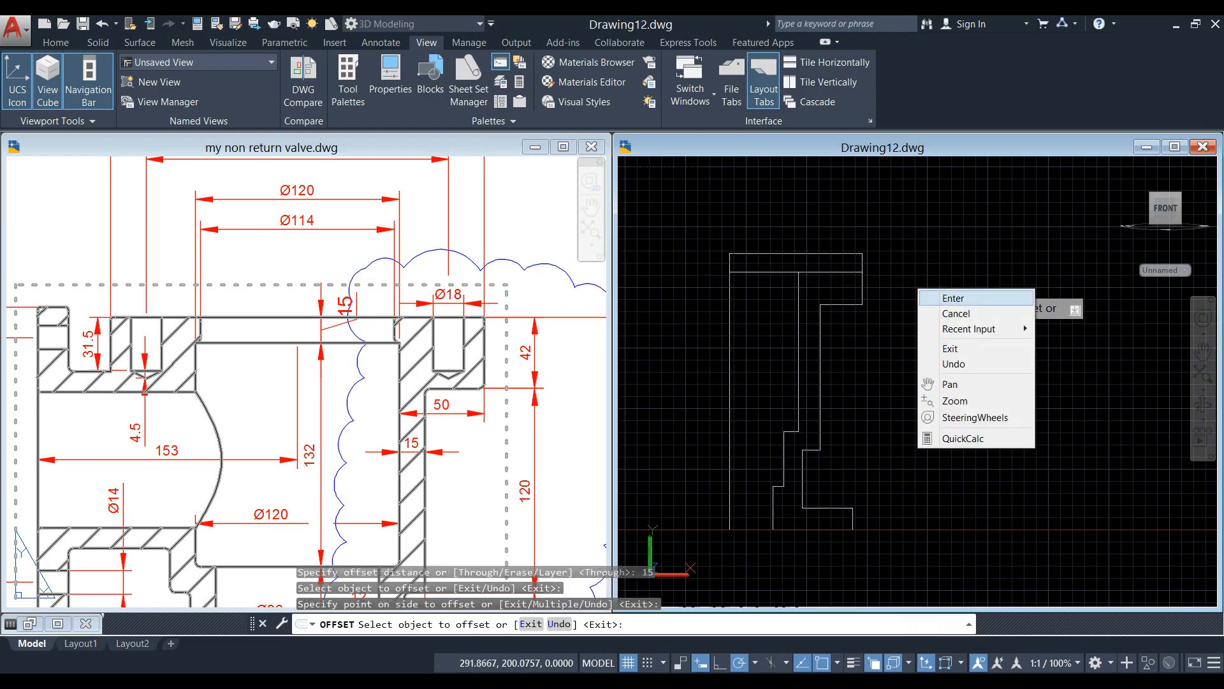
pyautogui.click(933, 295)
# Examine the lip at the upper bore opening and its bore diameter dimensions in the reference section.
pyautogui.click(381, 341)
pyautogui.scroll(6, 382, 341)
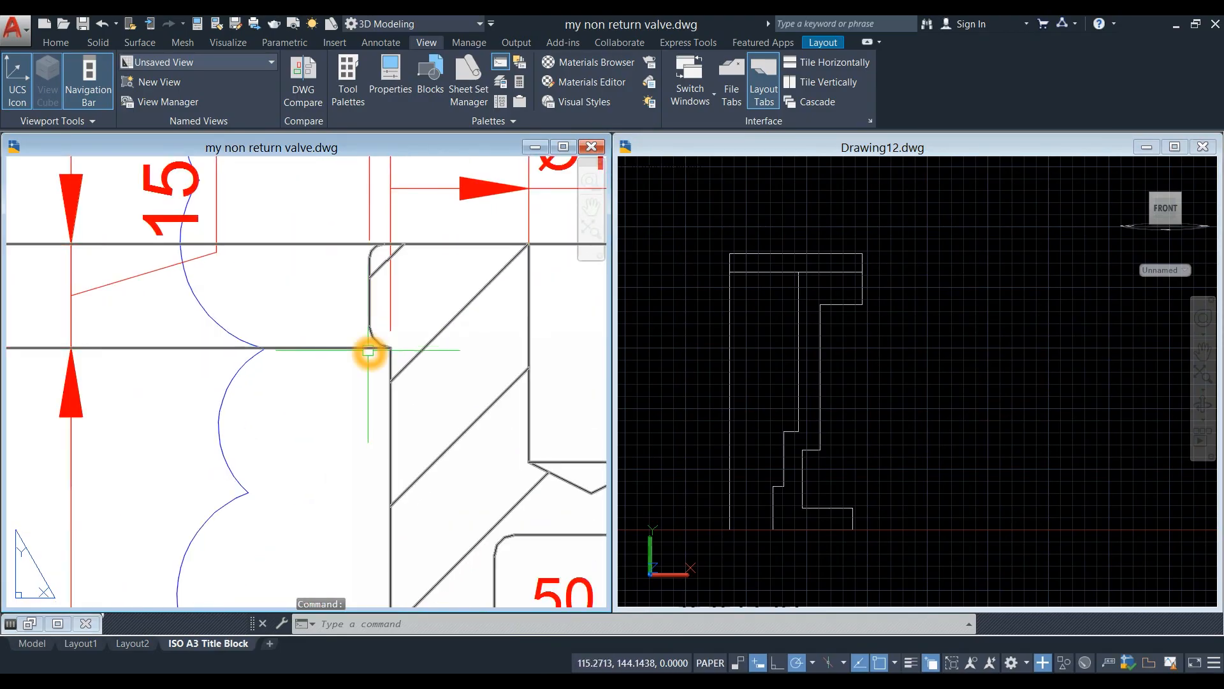
pyautogui.scroll(-5, 368, 349)
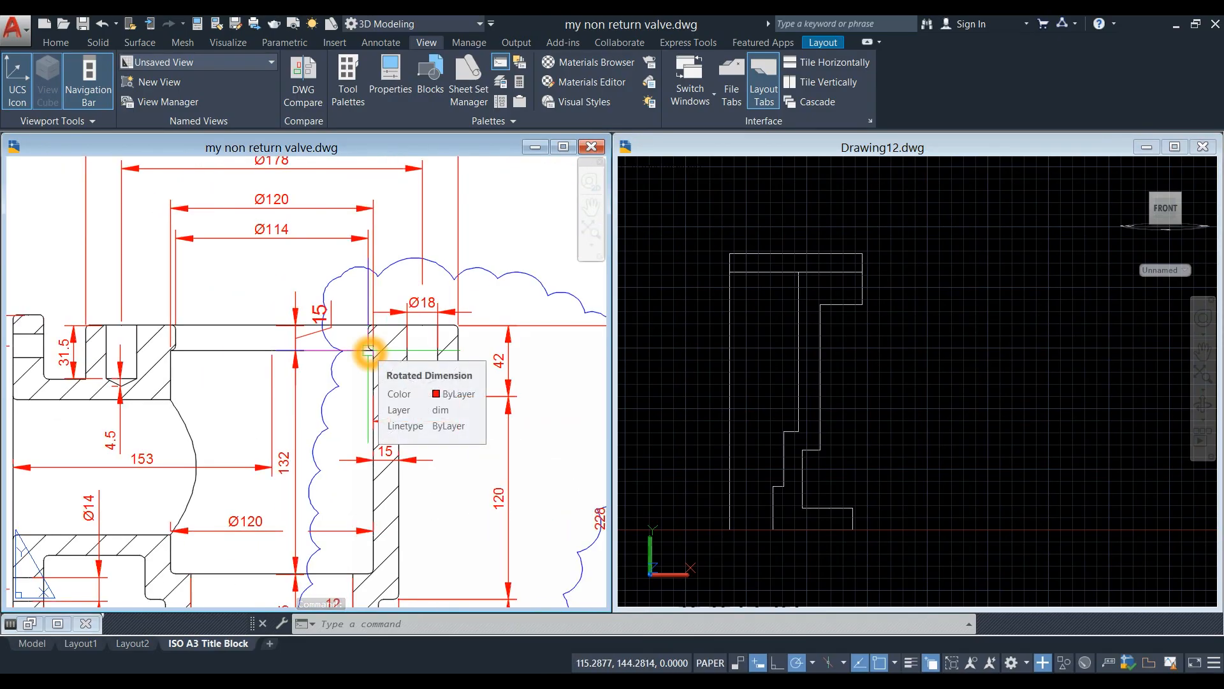
pyautogui.click(304, 238)
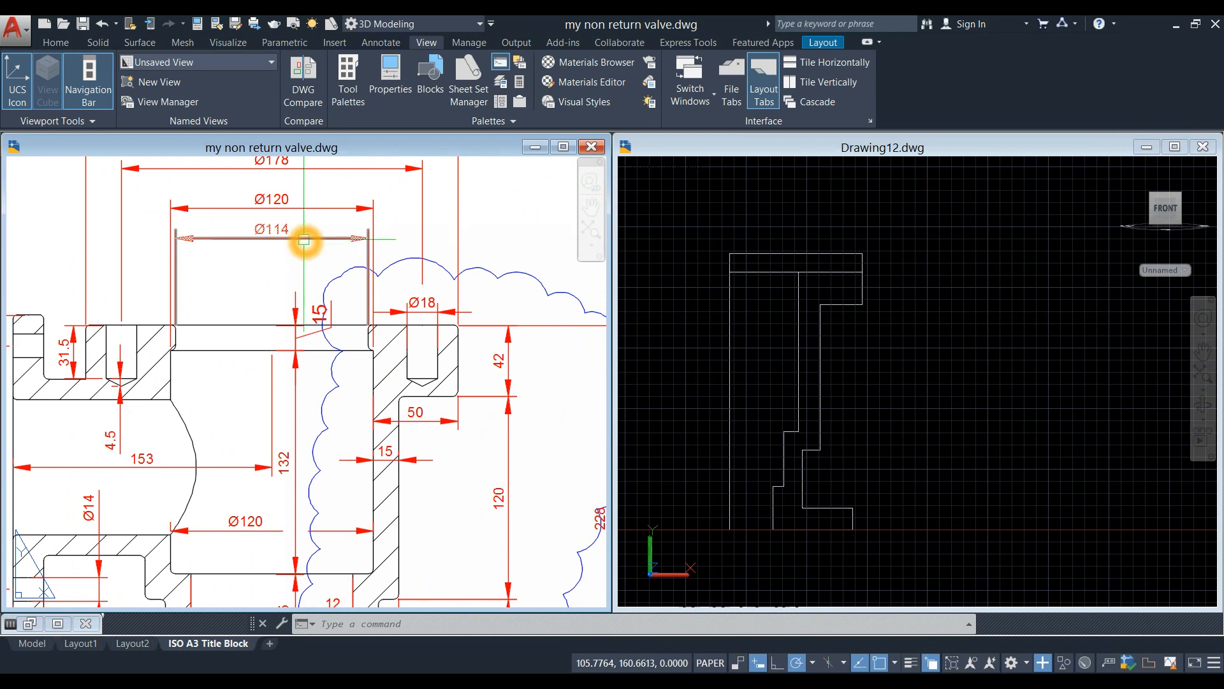
pyautogui.press('Escape')
pyautogui.click(272, 201)
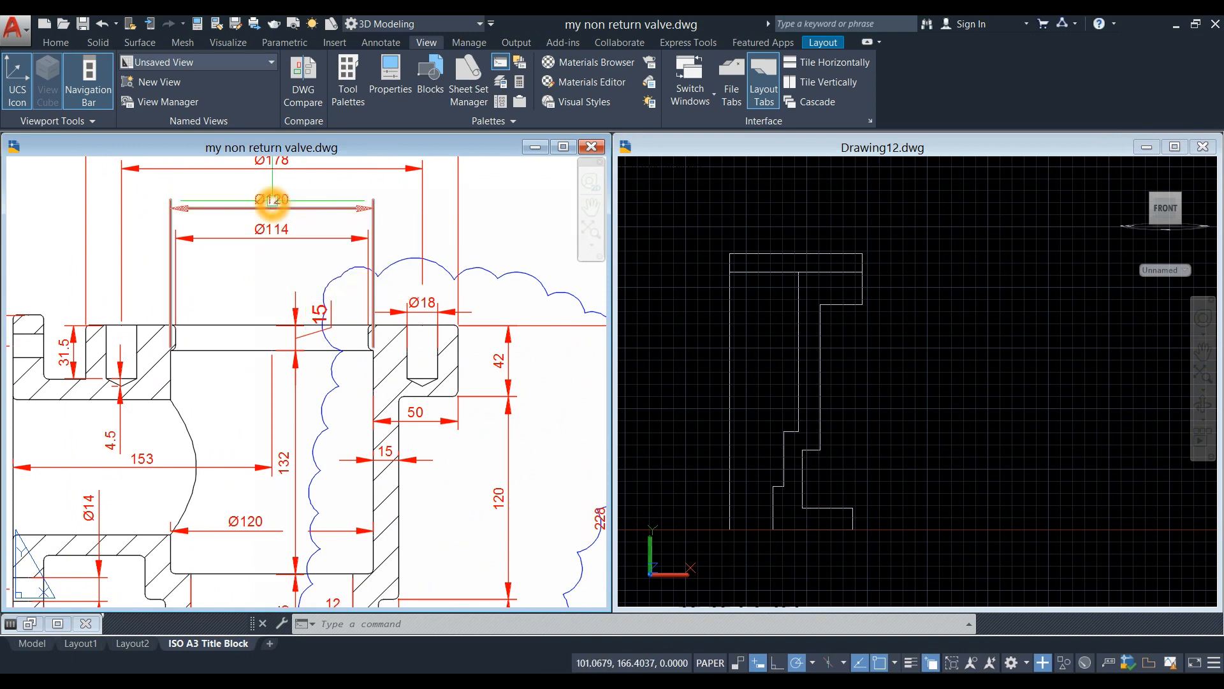
pyautogui.scroll(2, 391, 327)
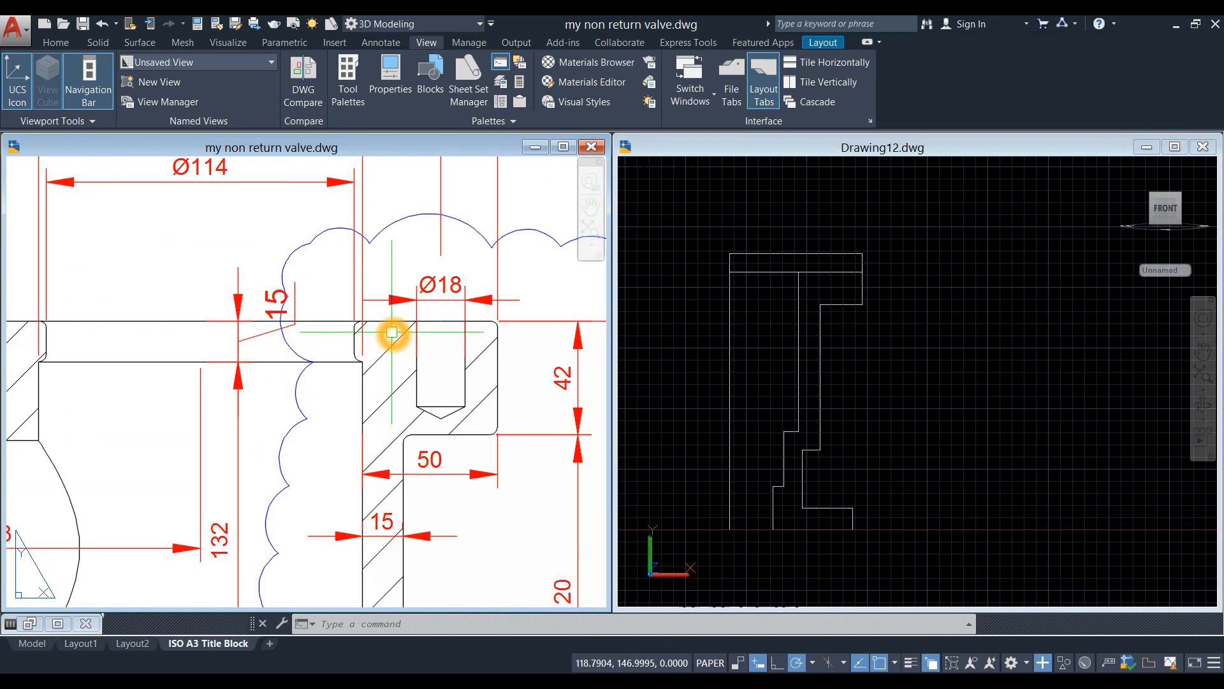
# Trim the offset line at the 120 bore wall, and delete the leftover segment on the axis side.
pyautogui.click(874, 350)
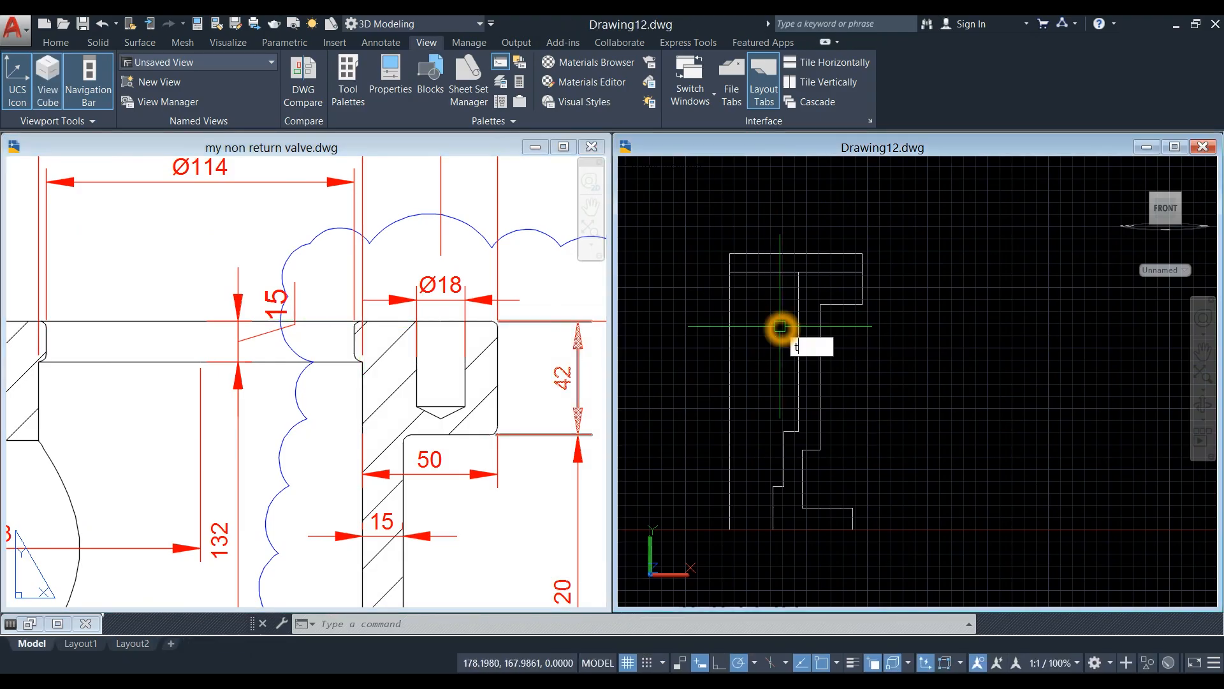
pyautogui.press('Return')
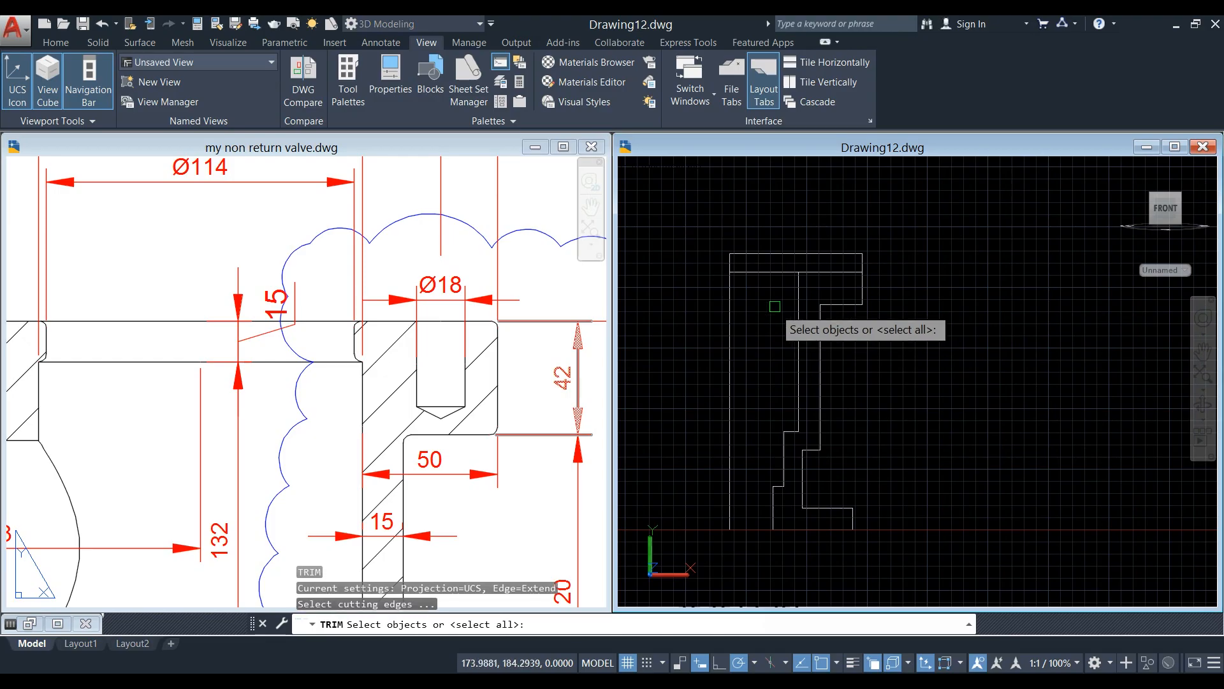
pyautogui.press('Return')
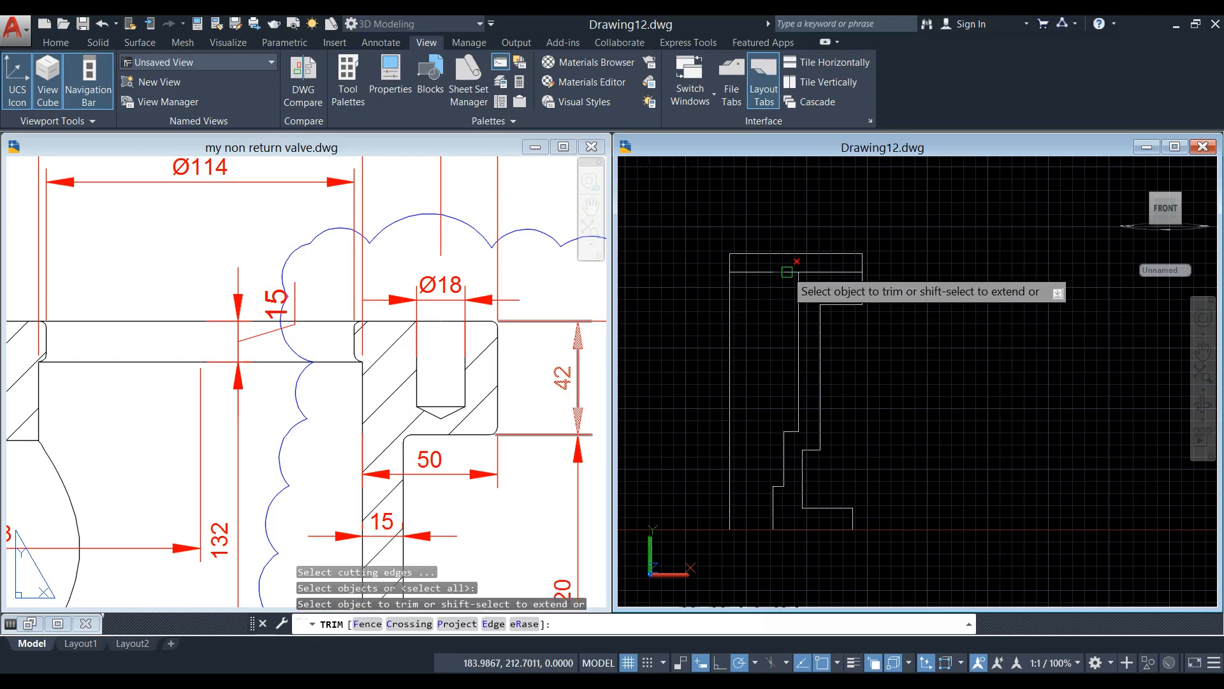
pyautogui.click(790, 273)
pyautogui.rightClick(888, 310)
pyautogui.click(912, 321)
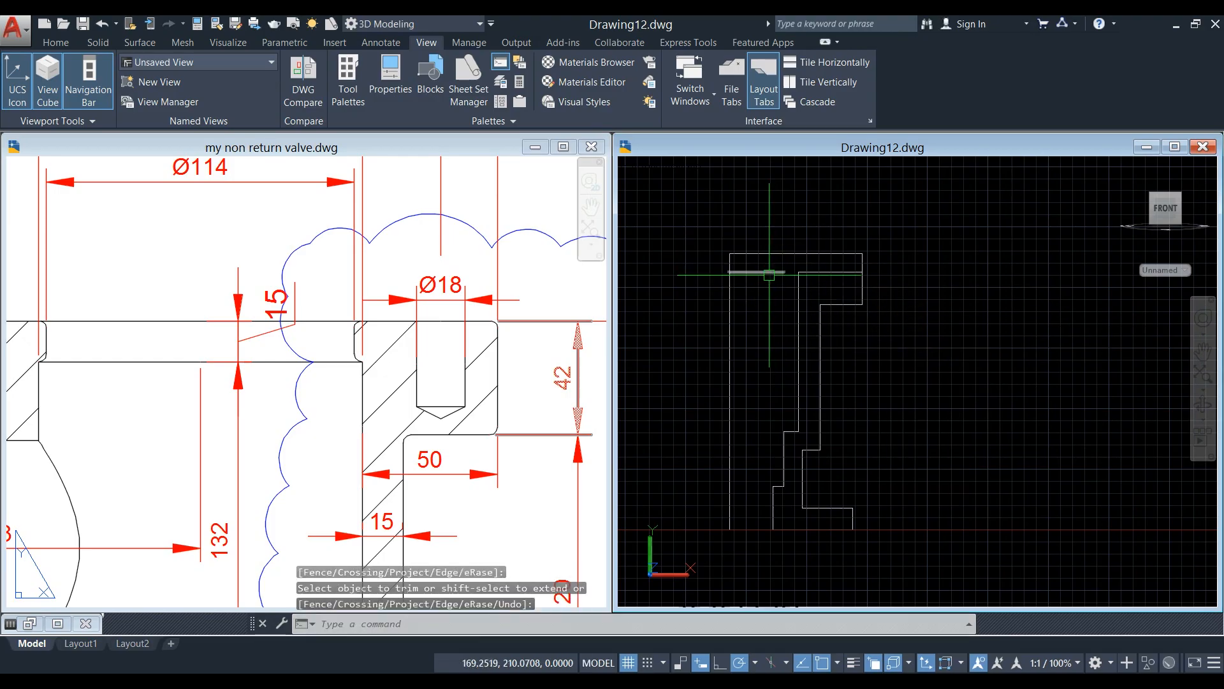
pyautogui.click(765, 272)
pyautogui.press('Delete')
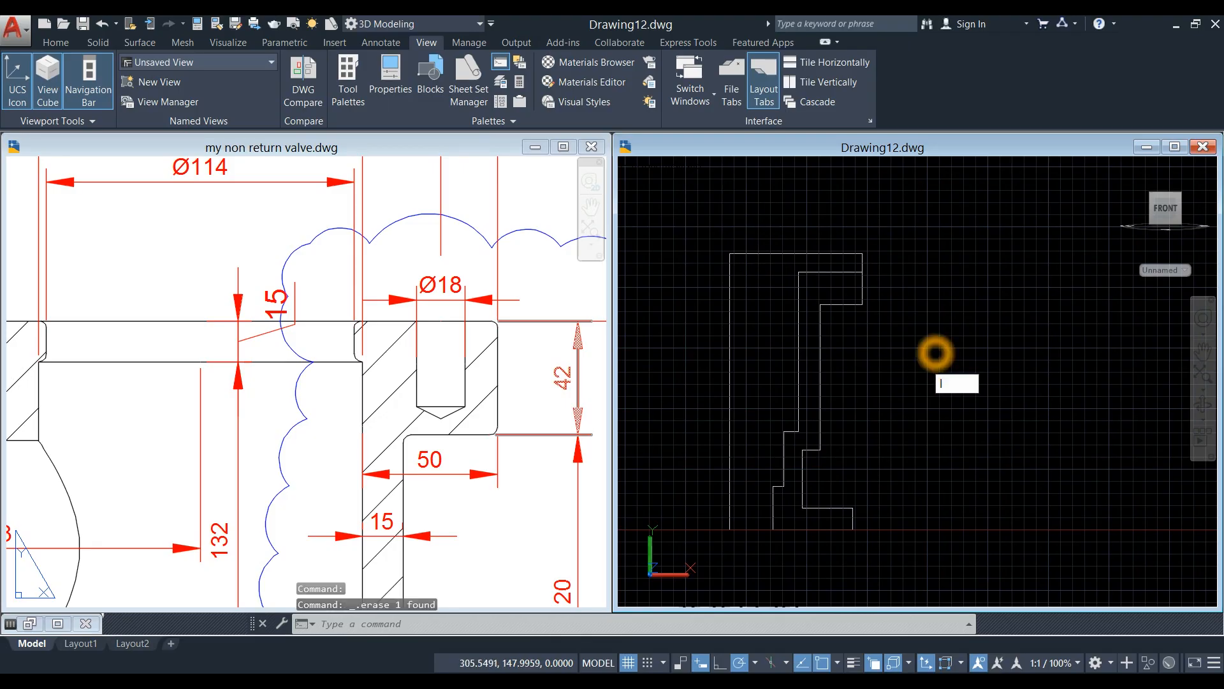
# Draw a 3-unit line to the left from the top of the bore wall, continue it up to the top edge, and end the Line command.
pyautogui.write('l')
pyautogui.press('Return')
pyautogui.scroll(5, 799, 290)
pyautogui.moveTo(800, 290); pyautogui.dragTo(844, 358, button='middle')
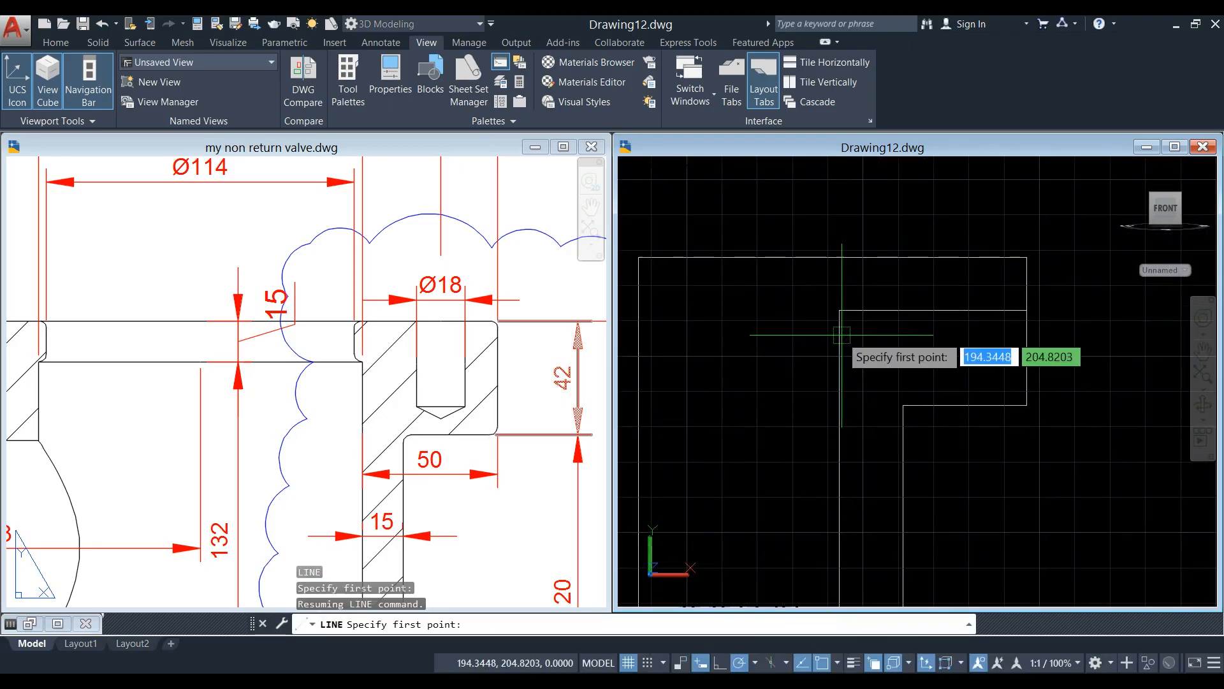
pyautogui.click(839, 310)
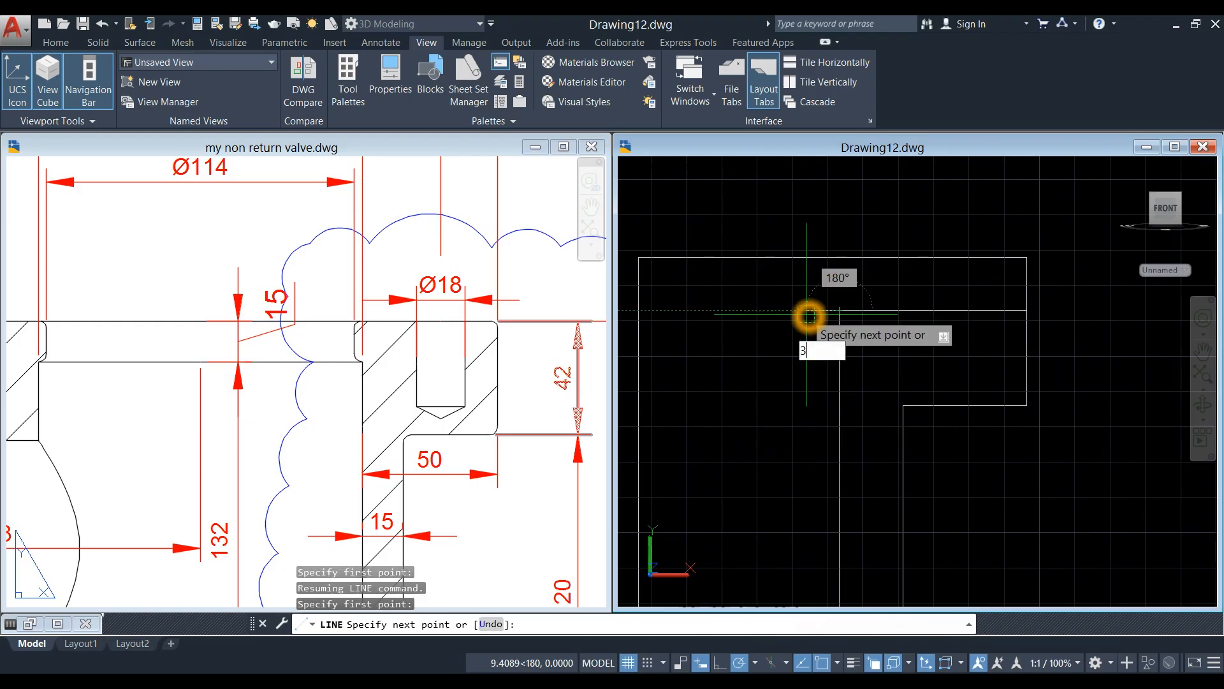
pyautogui.write('3')
pyautogui.press('Return')
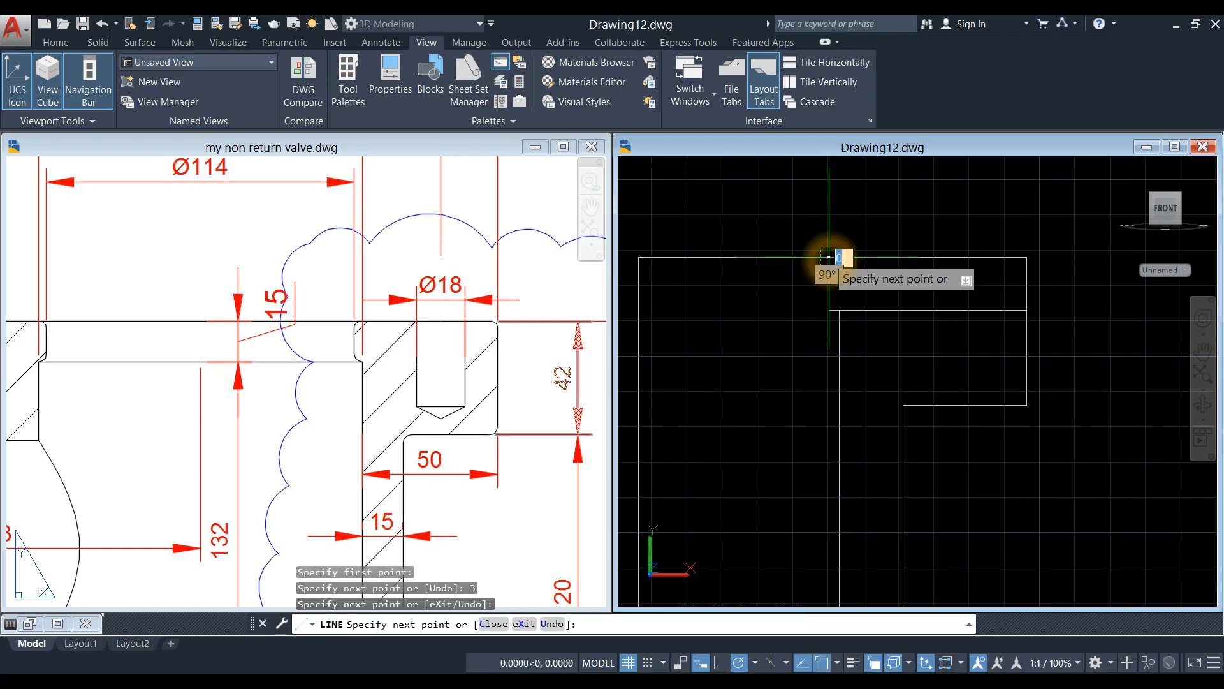
pyautogui.press('Return')
pyautogui.scroll(-3, 862, 425)
pyautogui.scroll(3, 855, 457)
pyautogui.moveTo(855, 455); pyautogui.dragTo(872, 527, button='middle')
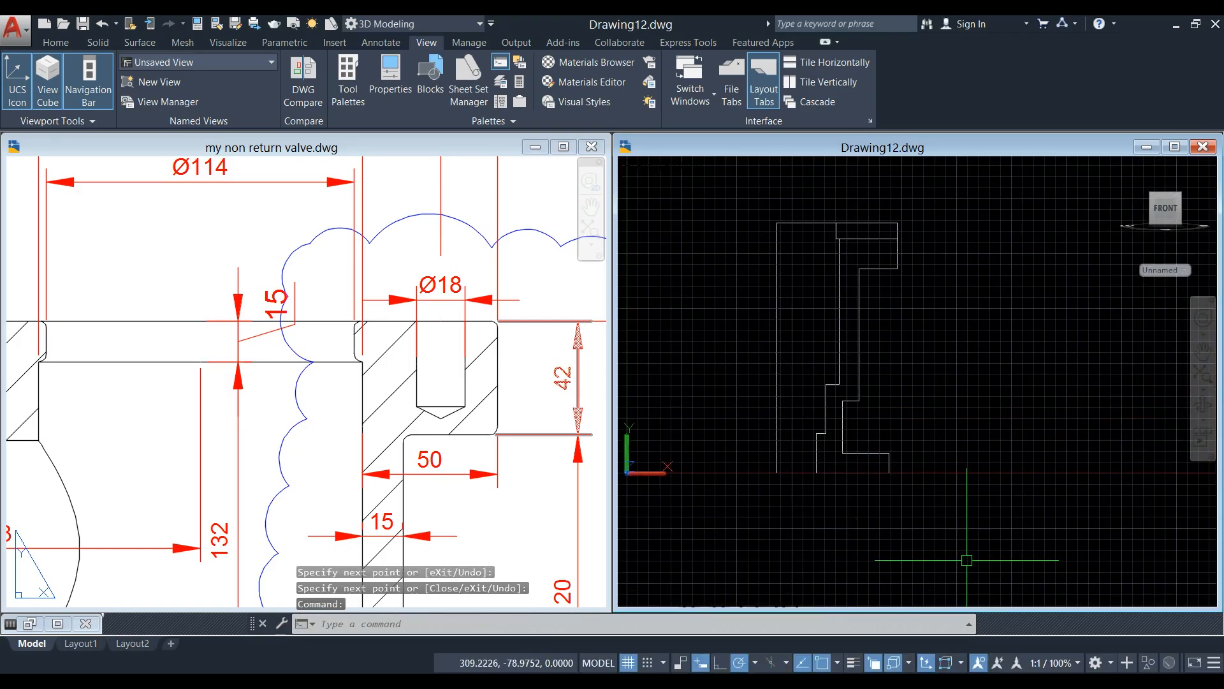
# Review the drafting aids in use, including Dynamic Input, Object Snap Tracking, Object Snap and Selection Cycling.
pyautogui.click(702, 664)
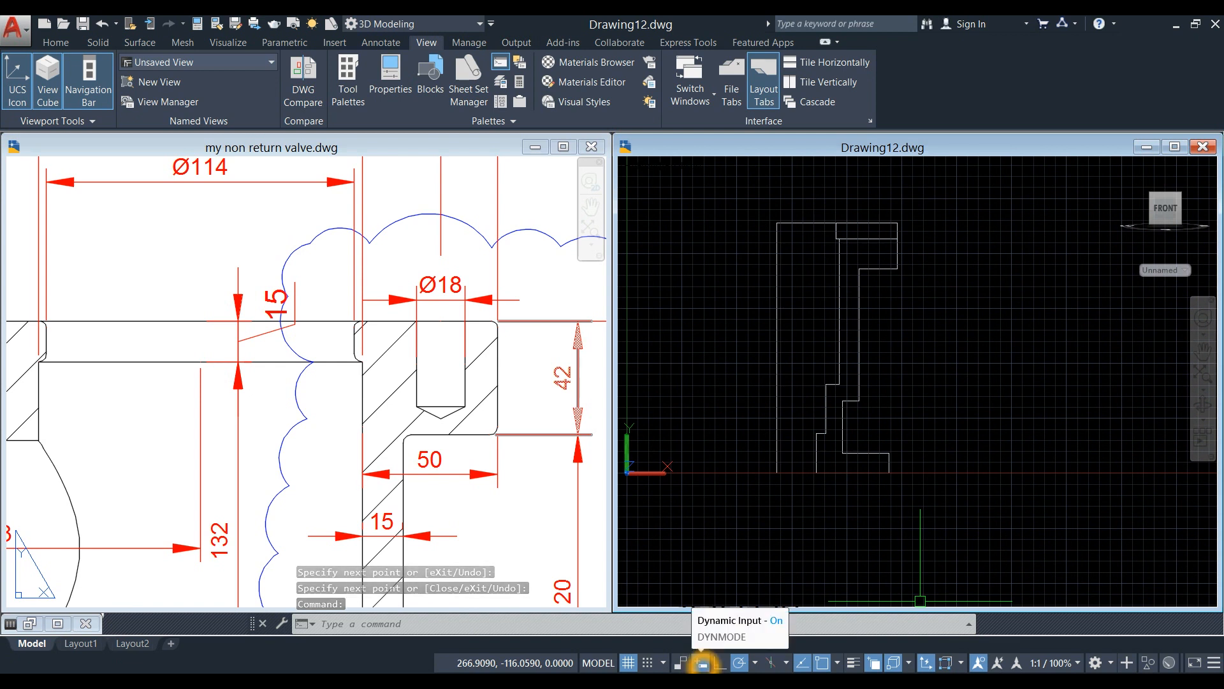
pyautogui.click(739, 663)
pyautogui.click(802, 663)
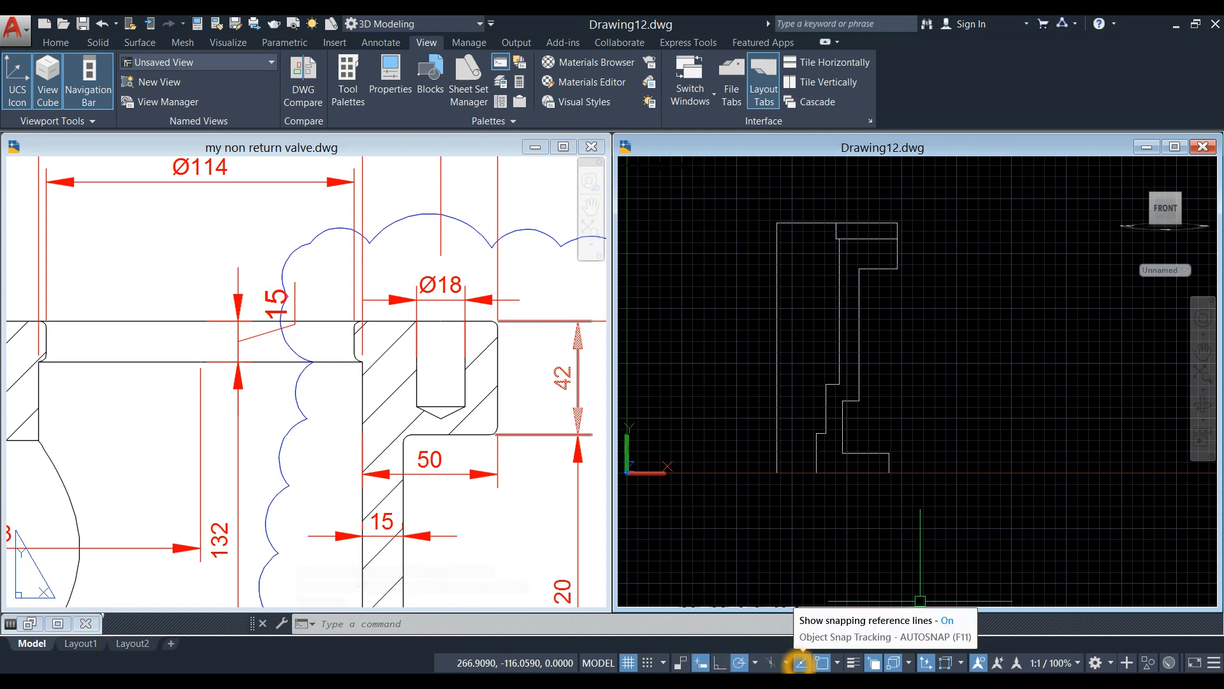
pyautogui.click(824, 663)
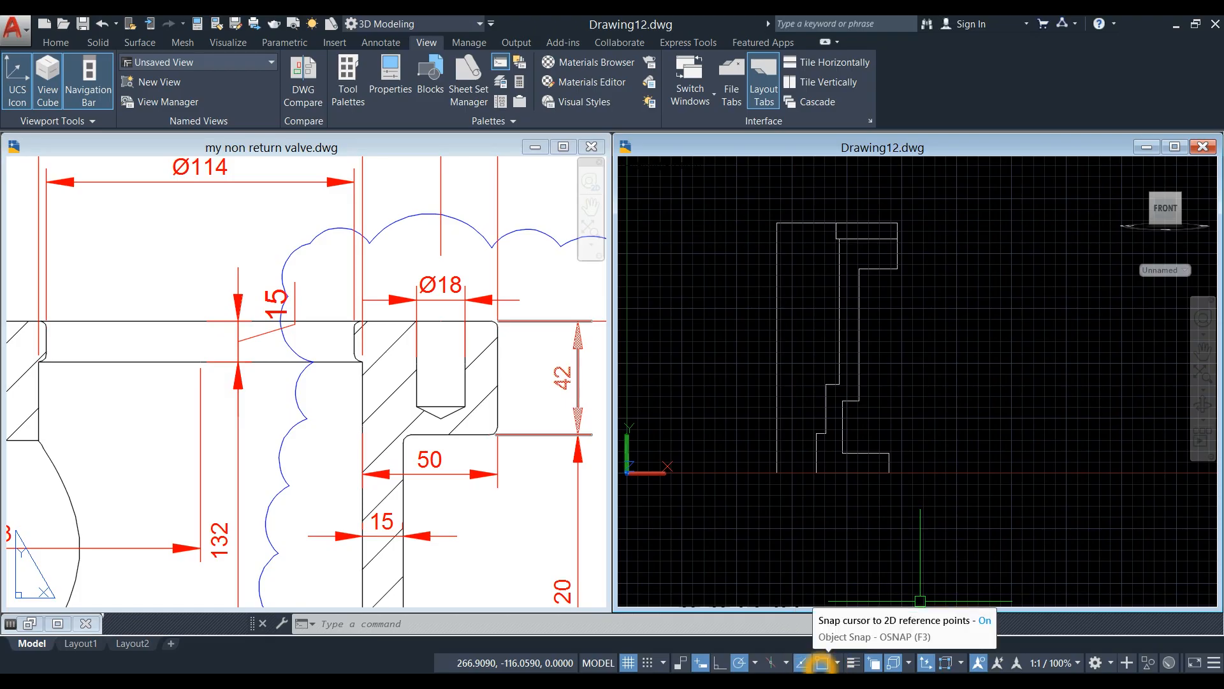
pyautogui.click(874, 663)
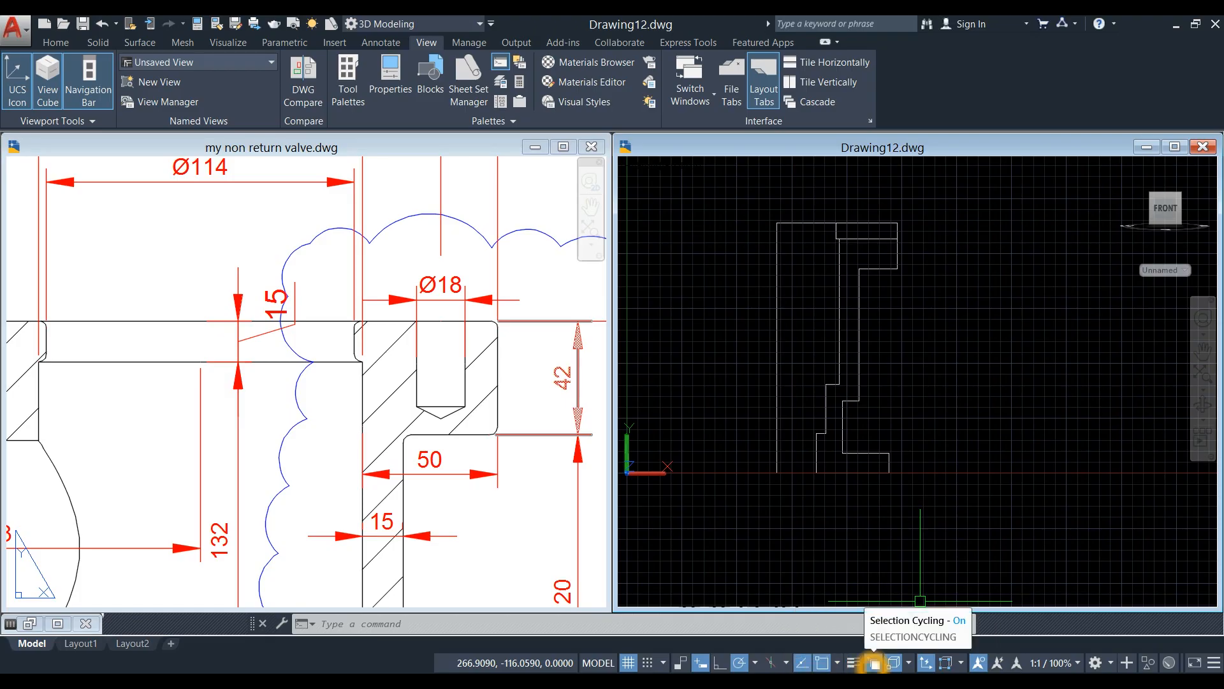
# Review the remaining drafting aids and compare the drawn half profile with section A-A in the reference drawing.
pyautogui.click(893, 664)
pyautogui.click(925, 664)
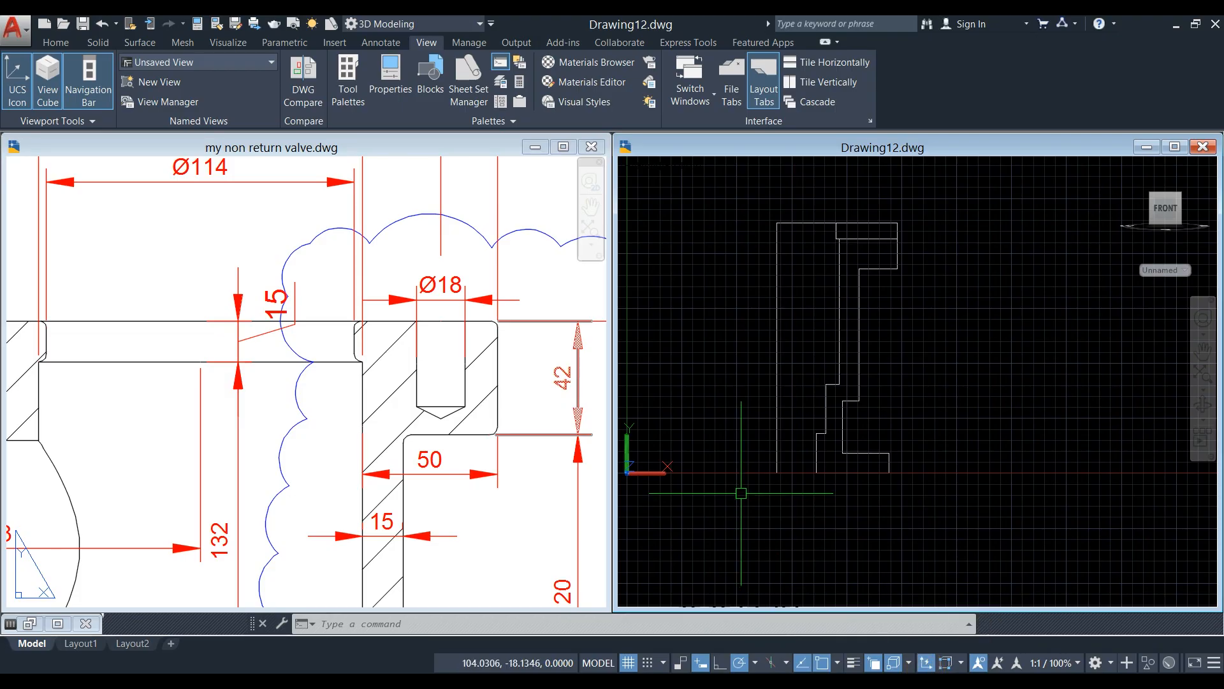
pyautogui.moveTo(761, 493); pyautogui.dragTo(767, 515, button='middle')
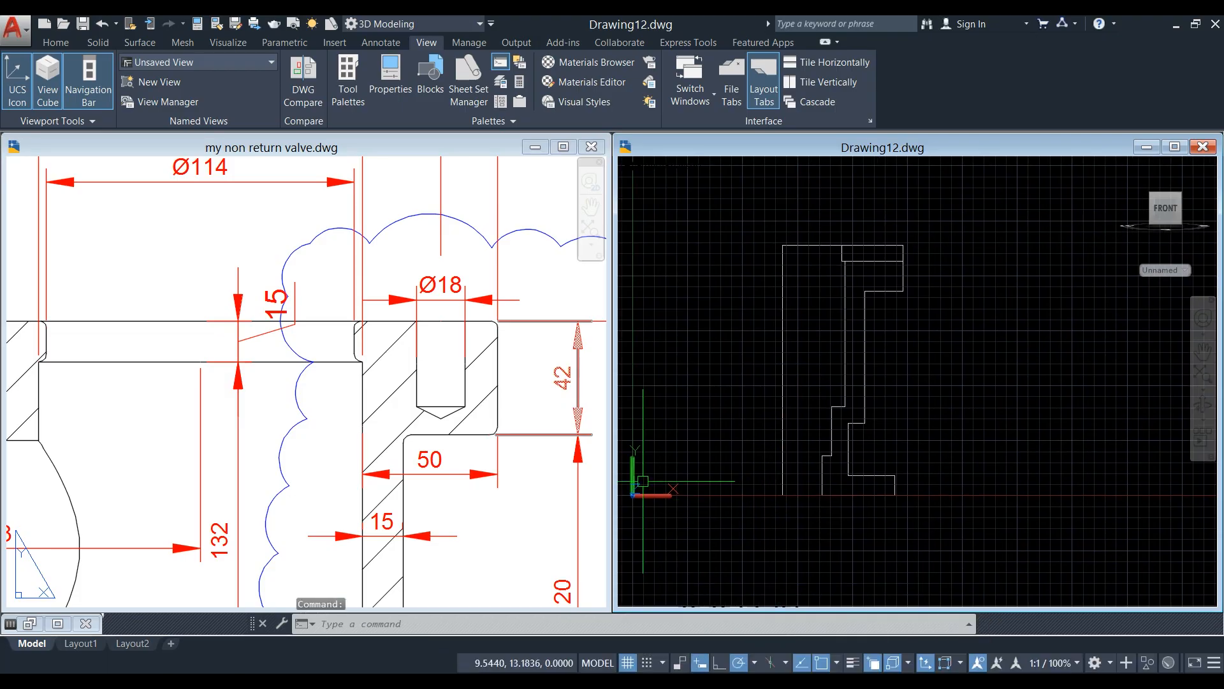
pyautogui.click(424, 456)
pyautogui.scroll(-5, 432, 432)
pyautogui.moveTo(434, 321); pyautogui.dragTo(443, 347, button='middle')
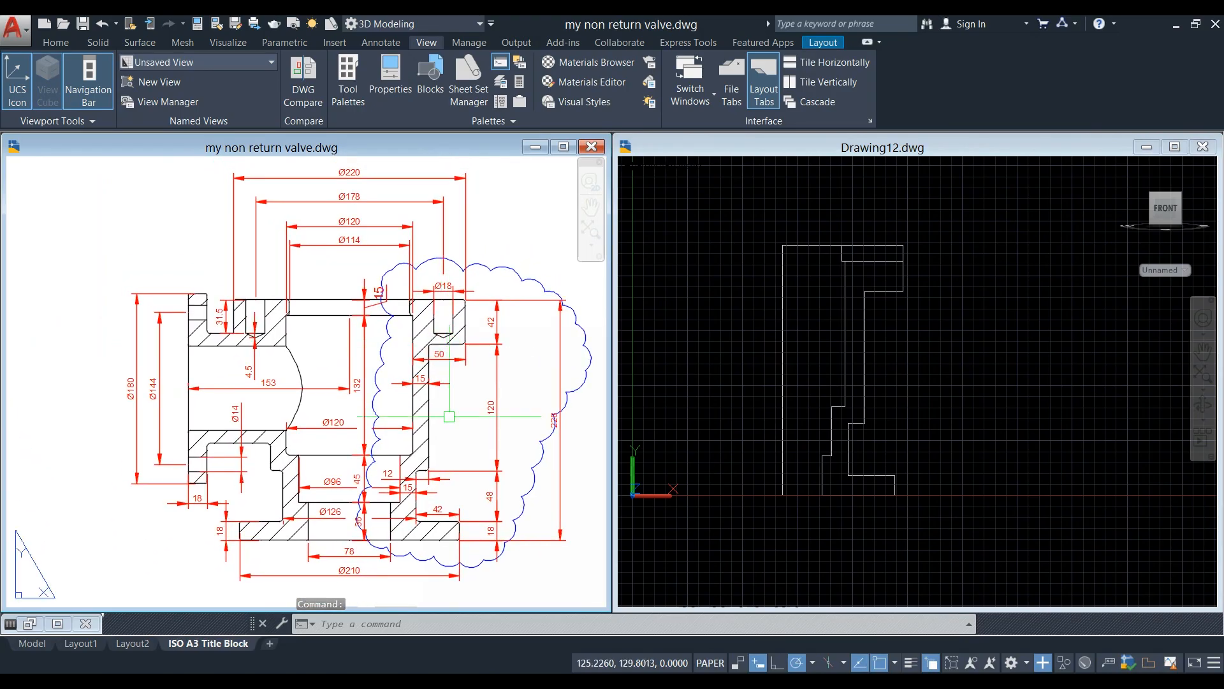
pyautogui.scroll(4, 421, 467)
pyautogui.scroll(-4, 421, 466)
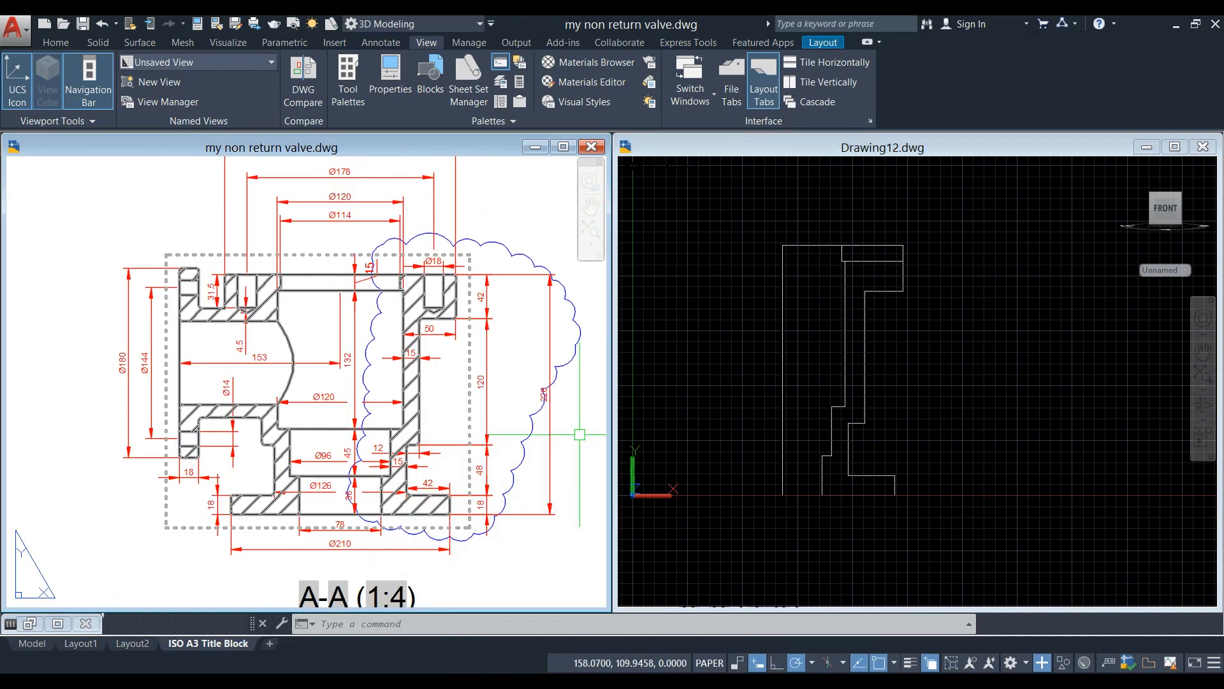
# Trim the horizontal offset line inside the upper flange at the bore wall and delete its leftover segment.
pyautogui.click(807, 439)
pyautogui.click(819, 331)
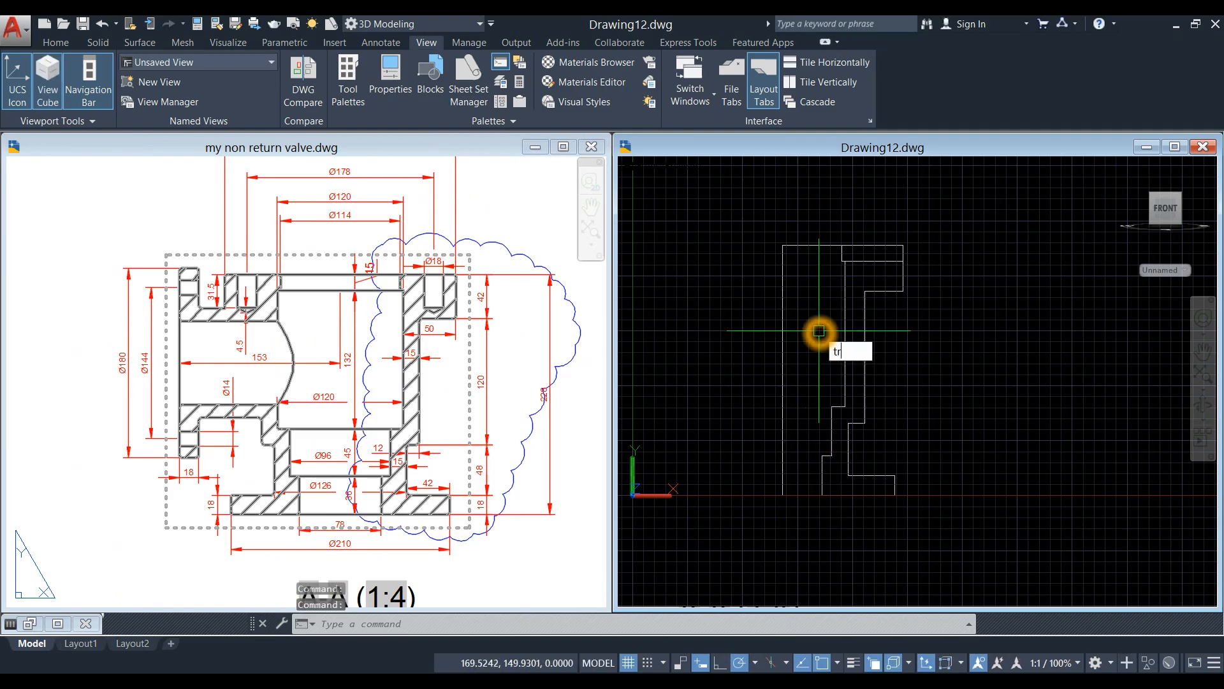
pyautogui.press('Return')
pyautogui.press('Return')
pyautogui.scroll(4, 828, 264)
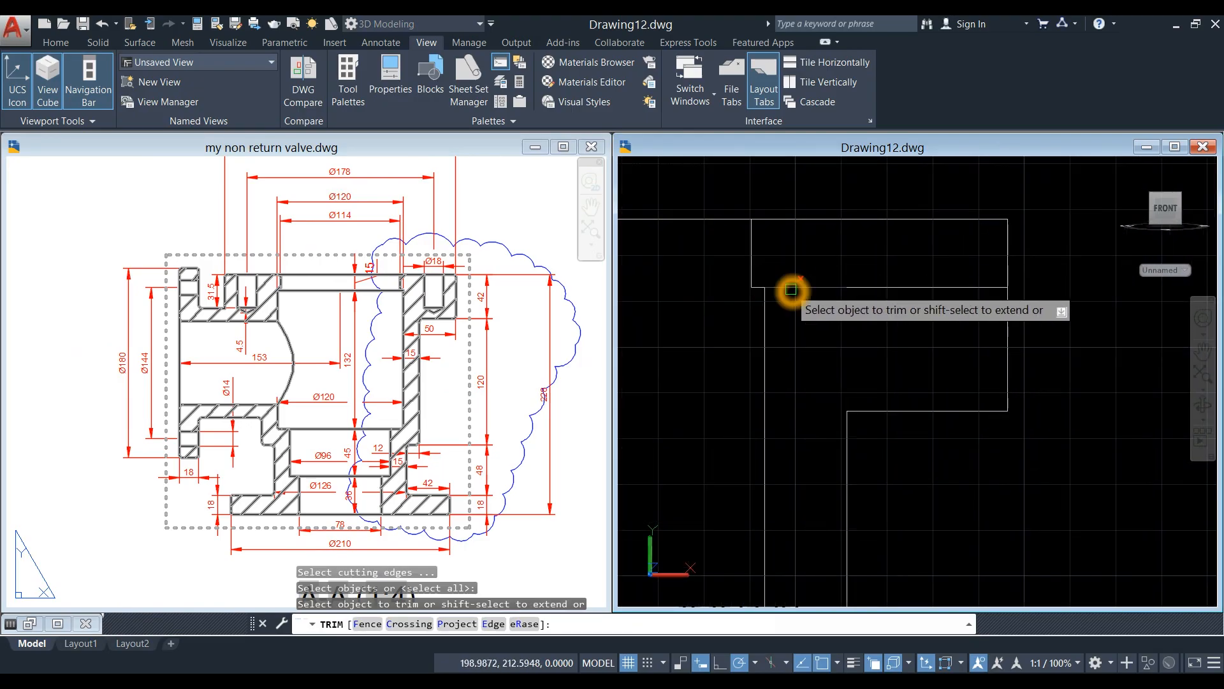
pyautogui.click(791, 290)
pyautogui.rightClick(952, 317)
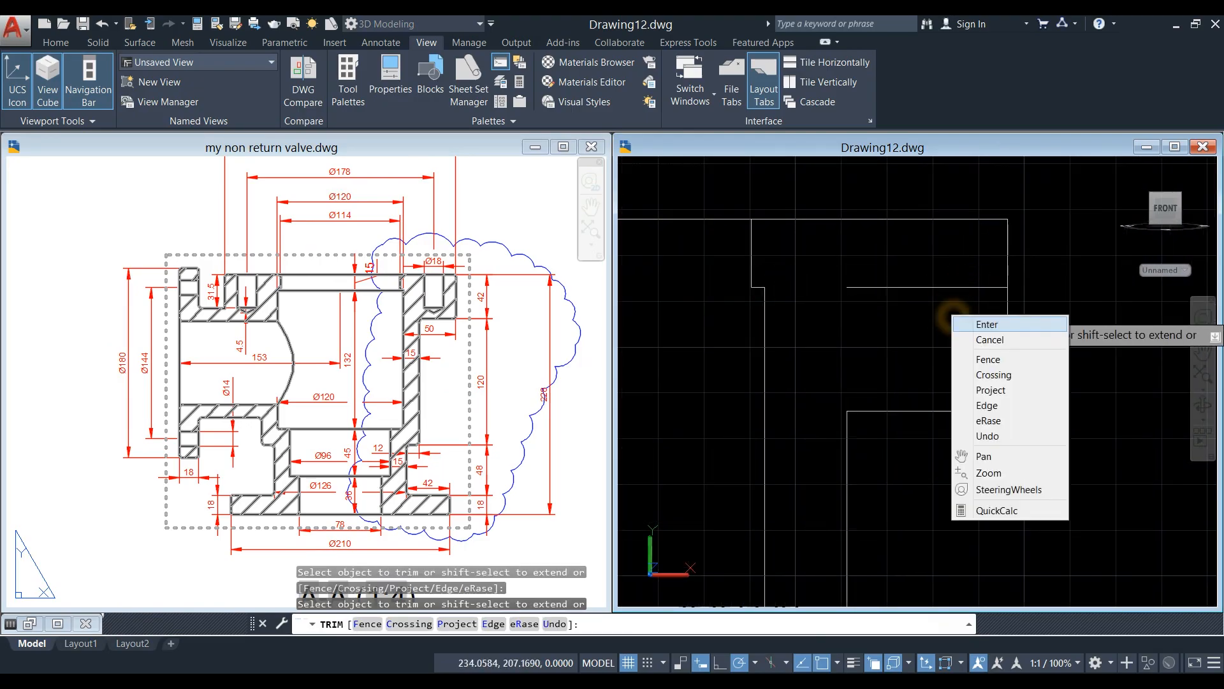
pyautogui.click(972, 324)
pyautogui.click(921, 282)
pyautogui.press('Delete')
# Trim the top edge between the vertical axis line and the short lip line of the bore opening.
pyautogui.scroll(-1, 912, 329)
pyautogui.scroll(-1, 911, 327)
pyautogui.moveTo(910, 328); pyautogui.dragTo(938, 281, button='middle')
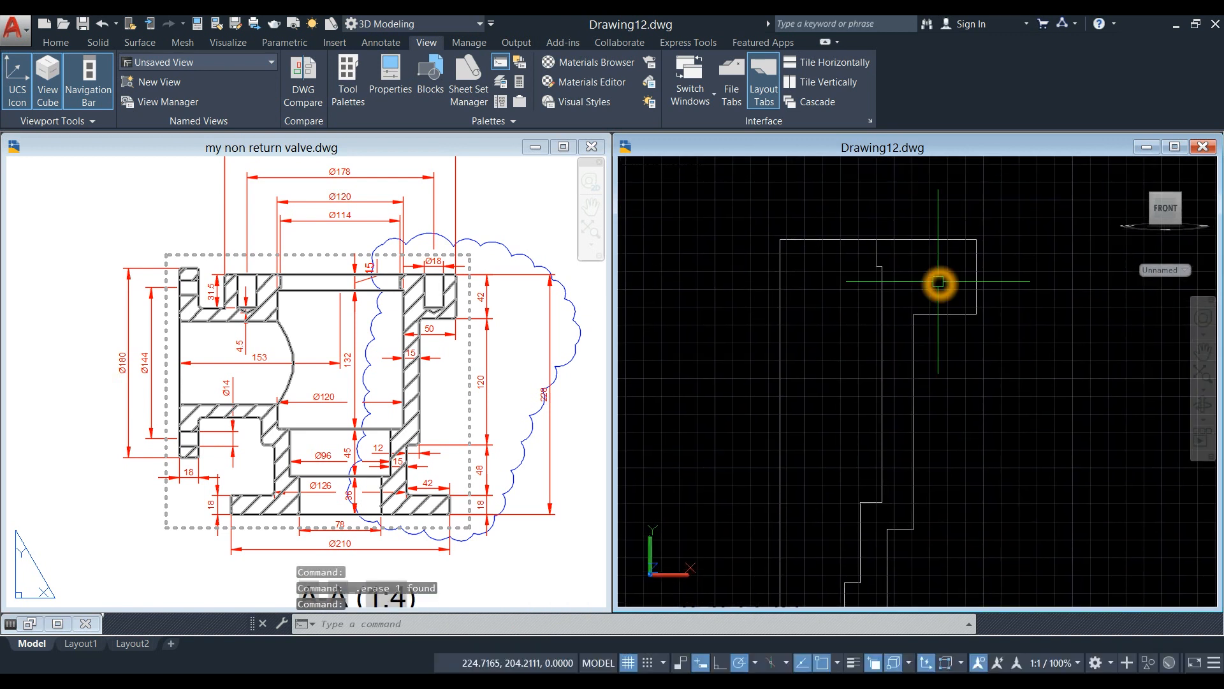
pyautogui.press('Return')
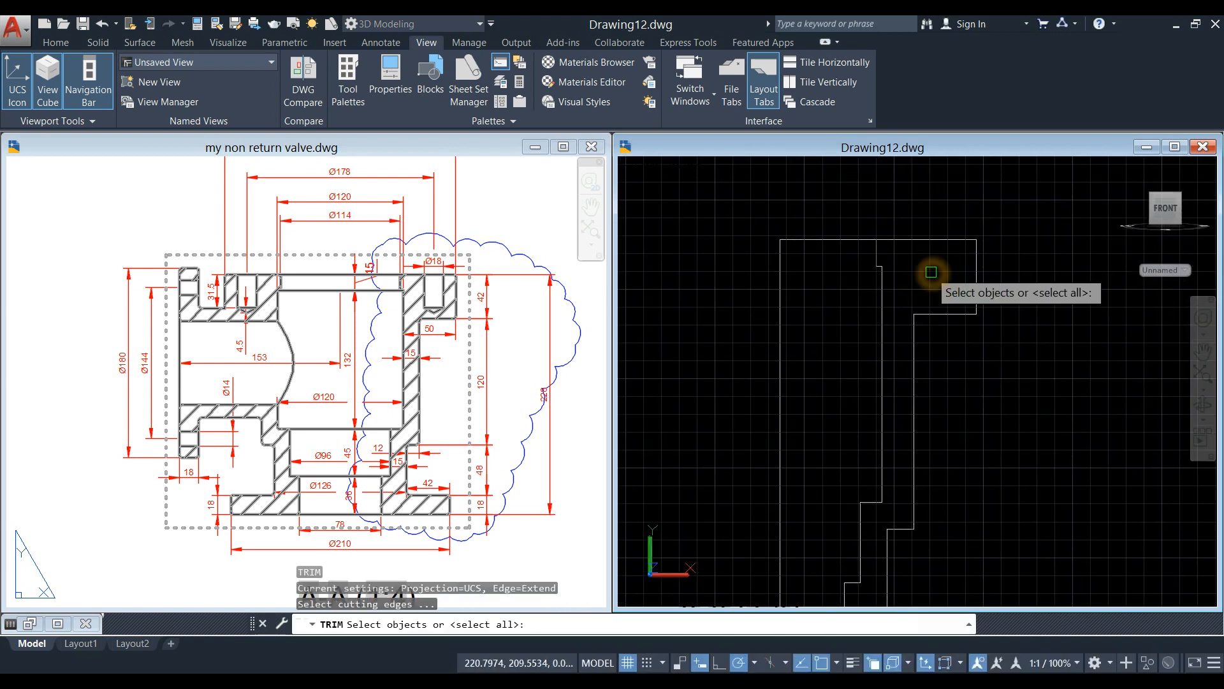
pyautogui.click(878, 255)
pyautogui.click(780, 264)
pyautogui.press('Return')
pyautogui.click(842, 240)
pyautogui.rightClick(856, 272)
pyautogui.click(867, 290)
# Inspect the bottom edge and the overall outline of the half-section profile for completeness.
pyautogui.scroll(-4, 869, 285)
pyautogui.scroll(3, 874, 421)
pyautogui.click(878, 429)
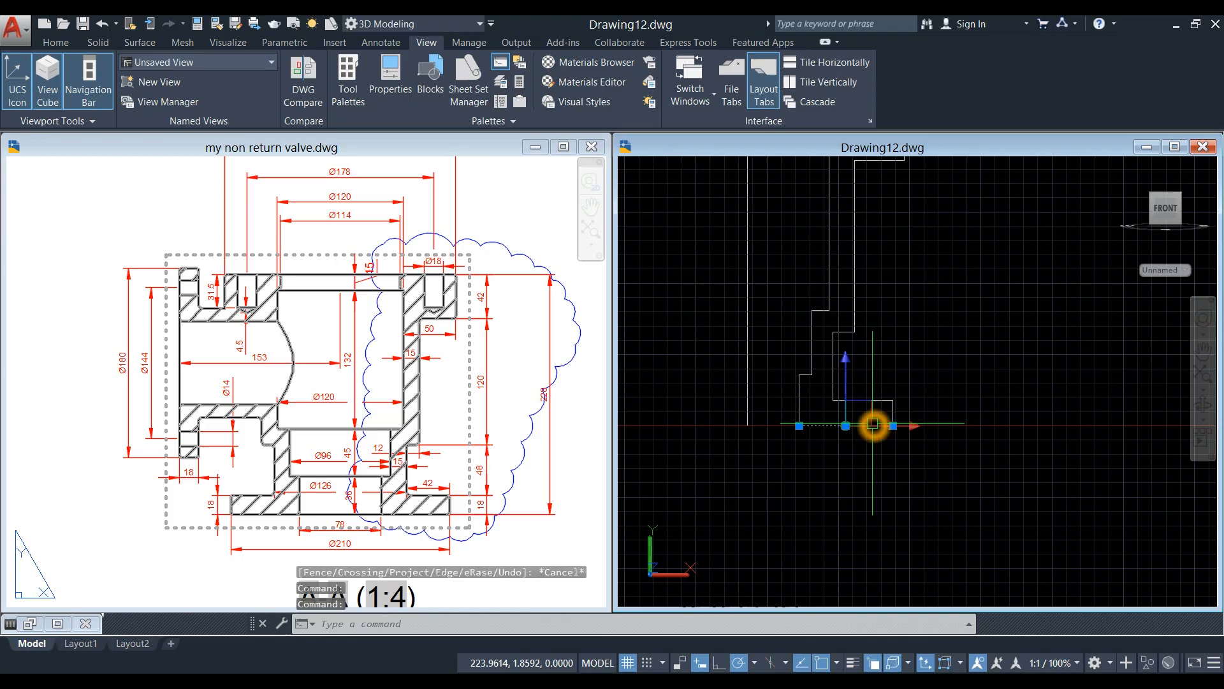
pyautogui.scroll(-2, 922, 349)
pyautogui.press('Escape')
pyautogui.moveTo(921, 350); pyautogui.dragTo(891, 375, button='middle')
pyautogui.scroll(-2, 886, 394)
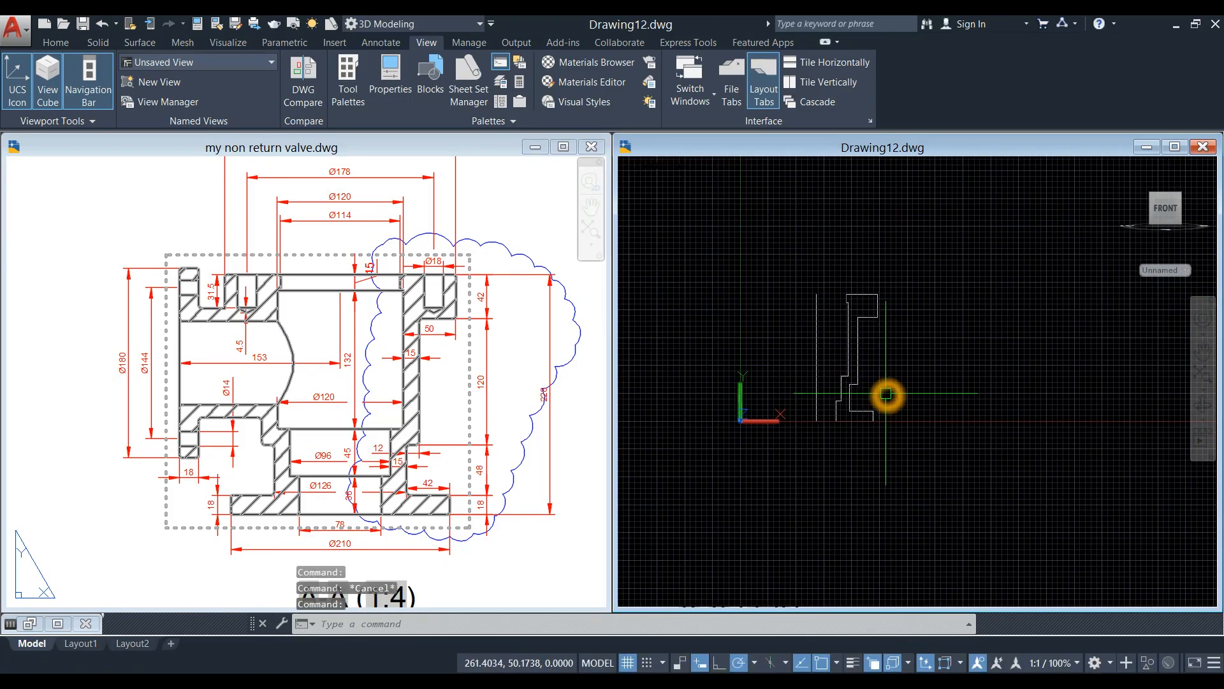
pyautogui.scroll(2, 887, 395)
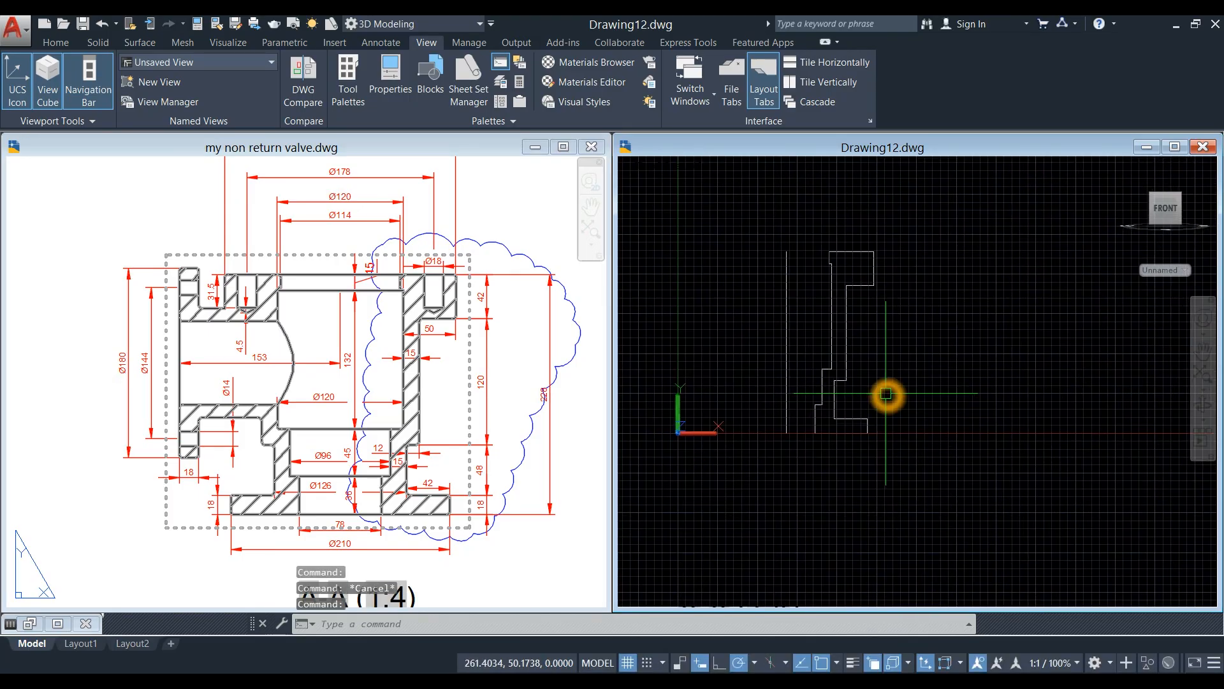
pyautogui.scroll(2, 886, 391)
pyautogui.moveTo(894, 381); pyautogui.dragTo(899, 416, button='middle')
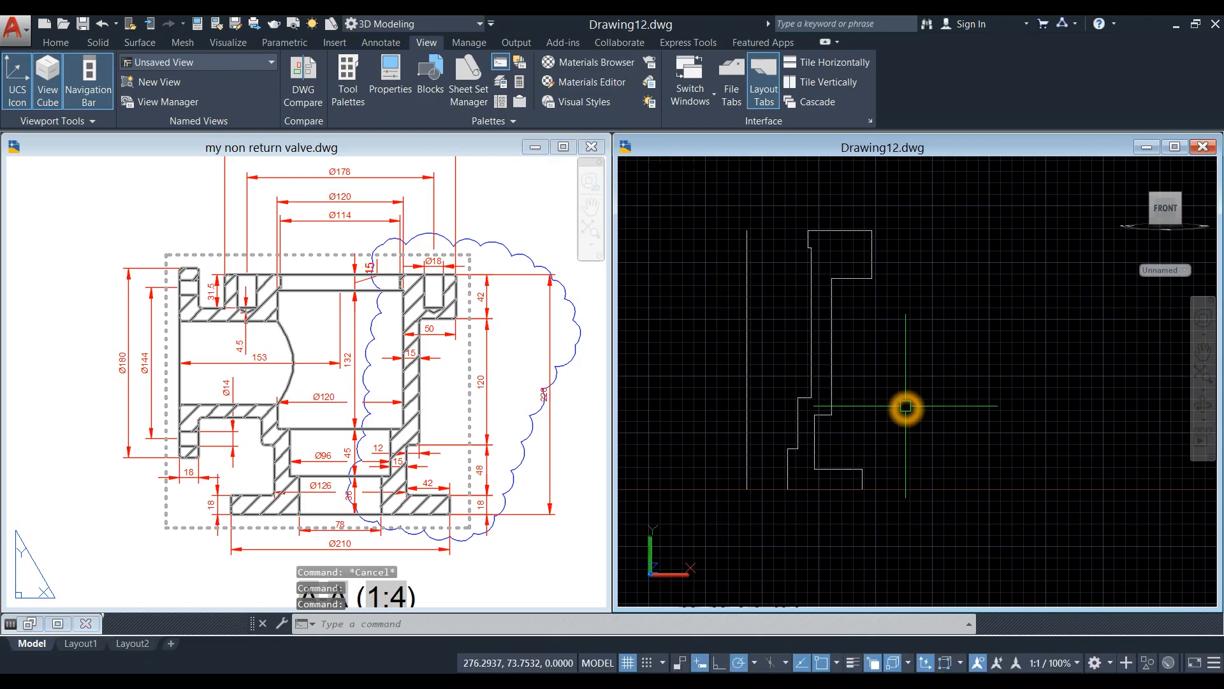
# Join all lines of the half-section profile, without the axis line, into one polyline and check it by selecting it.
pyautogui.write('J')
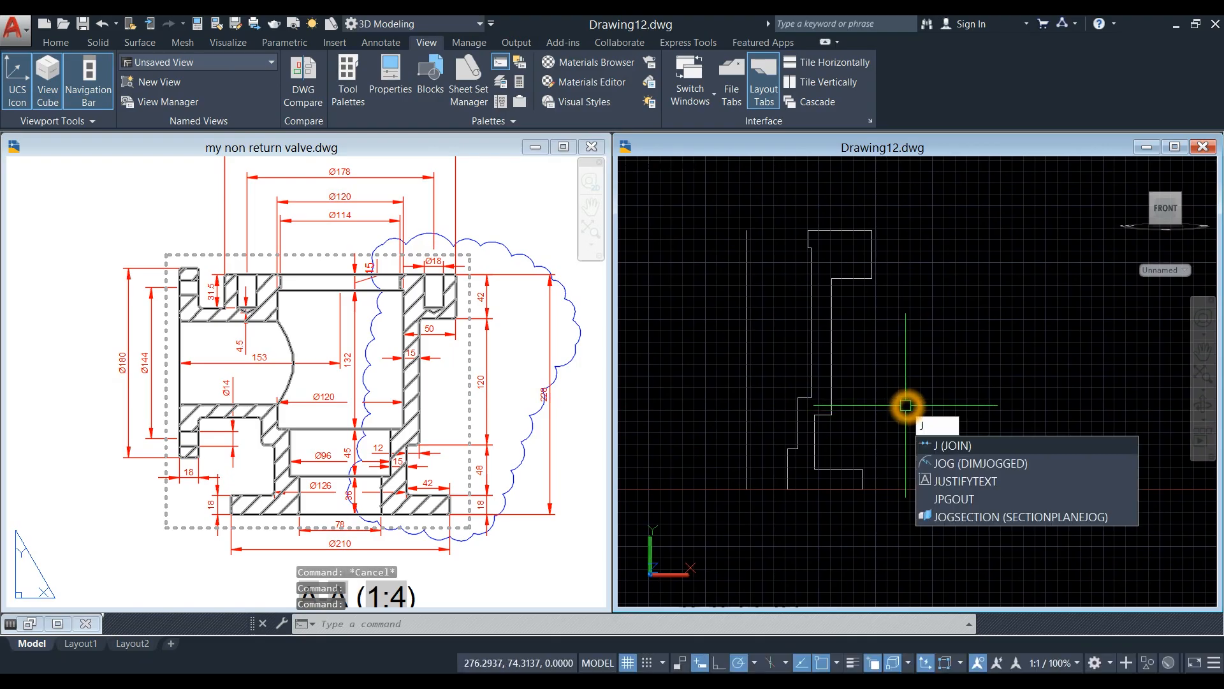
pyautogui.press('Return')
pyautogui.click(772, 202)
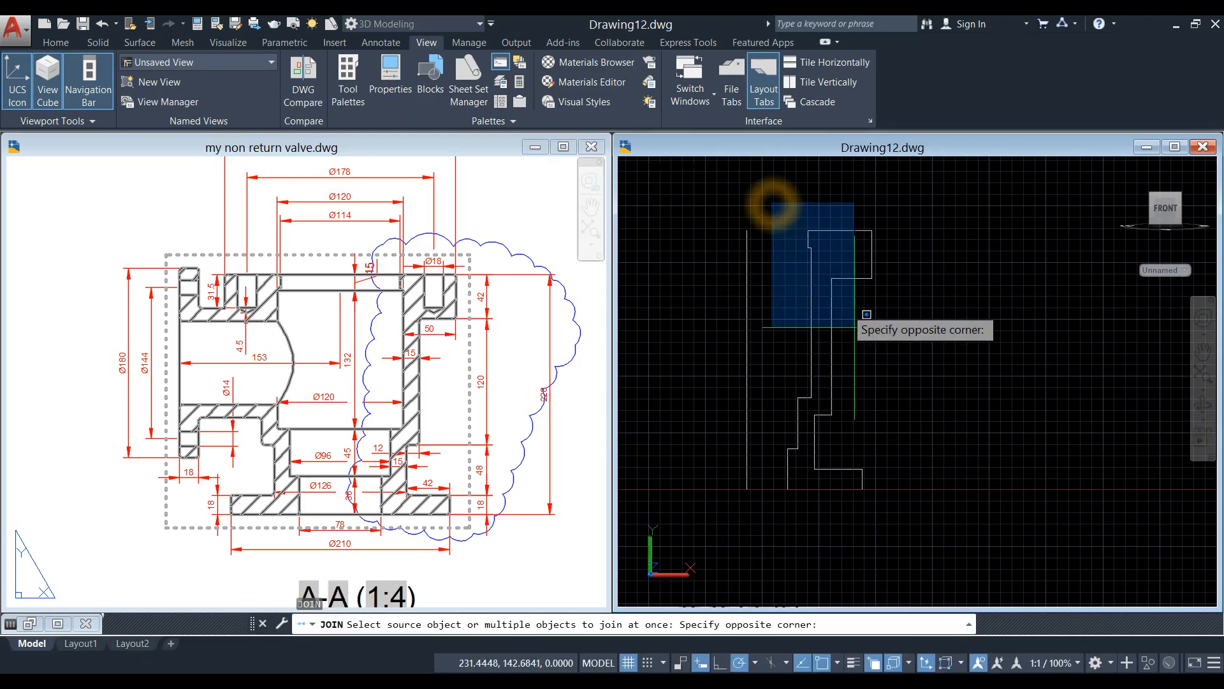
pyautogui.click(945, 532)
pyautogui.press('Return')
pyautogui.click(834, 380)
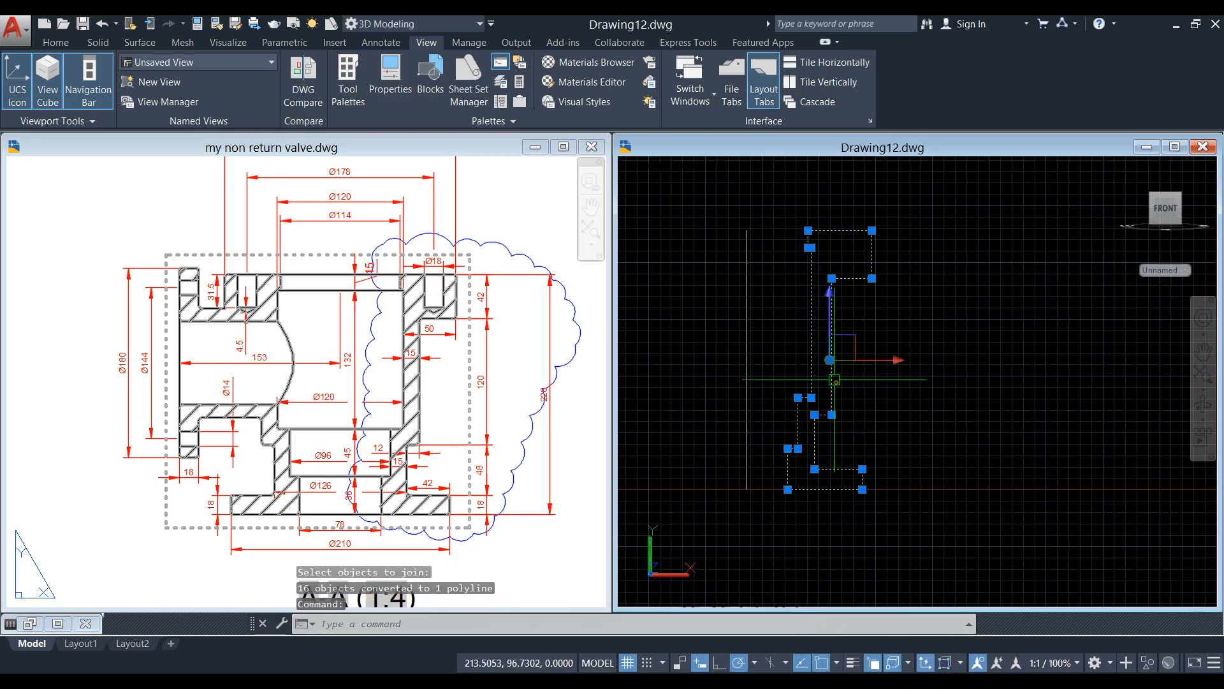
pyautogui.click(881, 374)
pyautogui.press('Escape')
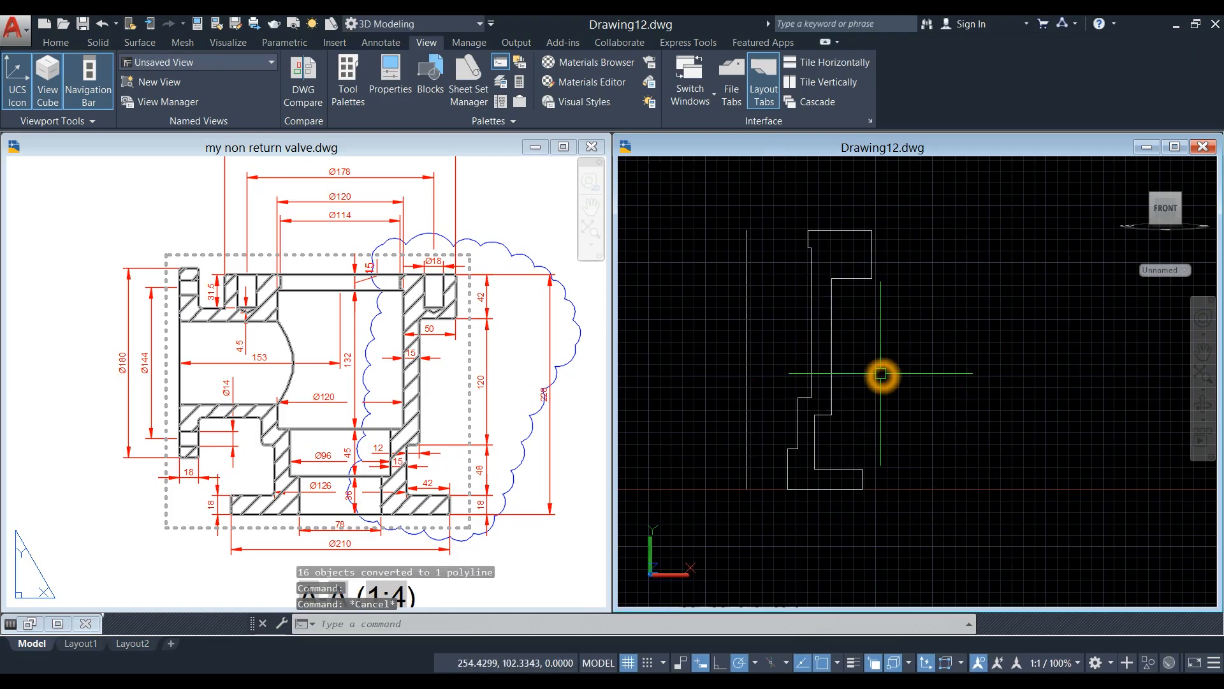
pyautogui.click(863, 429)
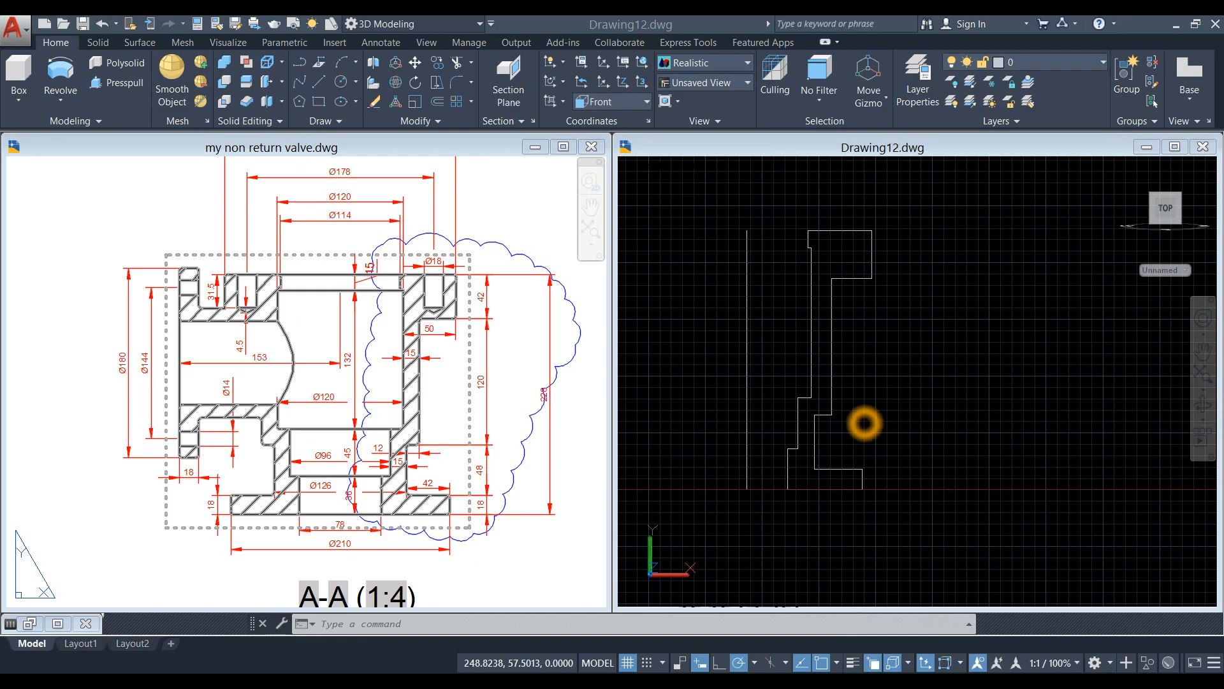
pyautogui.click(831, 395)
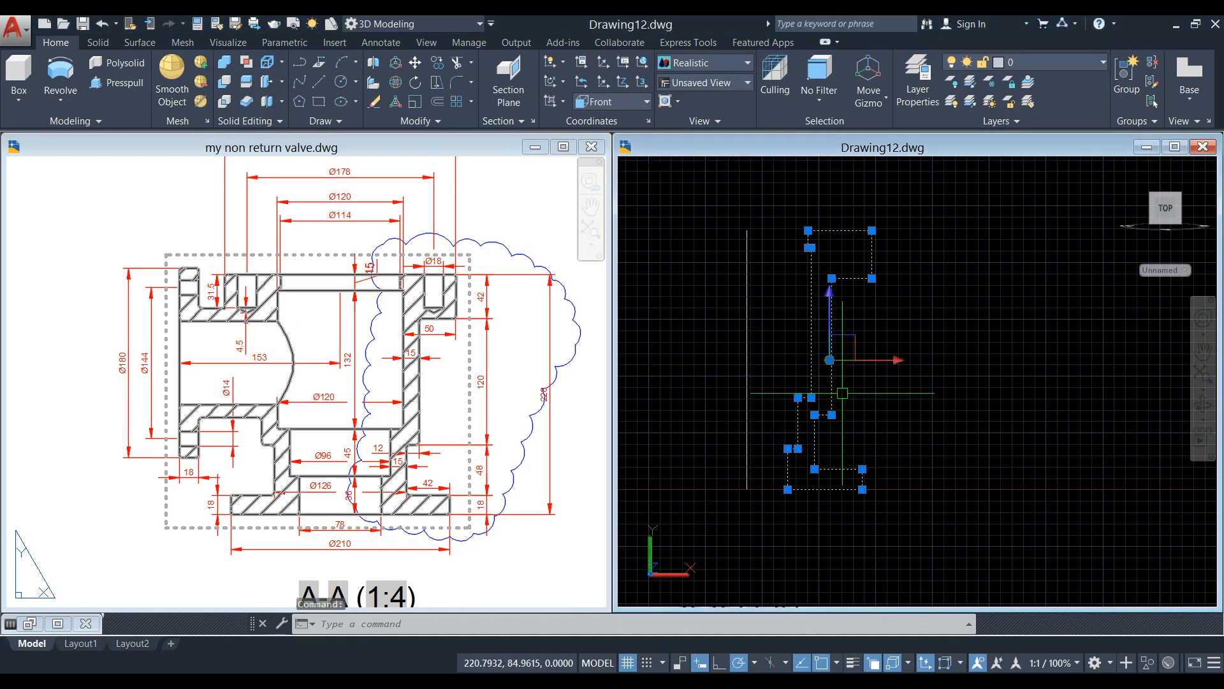
pyautogui.press('Escape')
pyautogui.press('Escape')
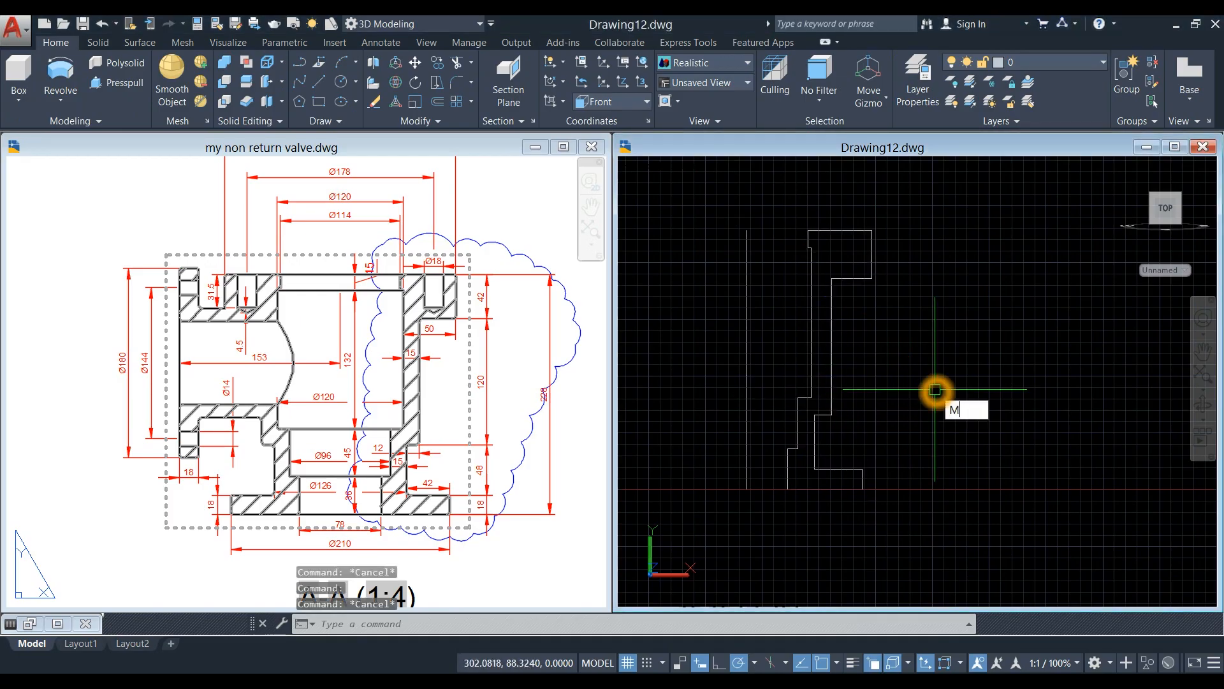
# Mirror the profile polyline about the vertical axis line, keeping the source object.
pyautogui.press('Return')
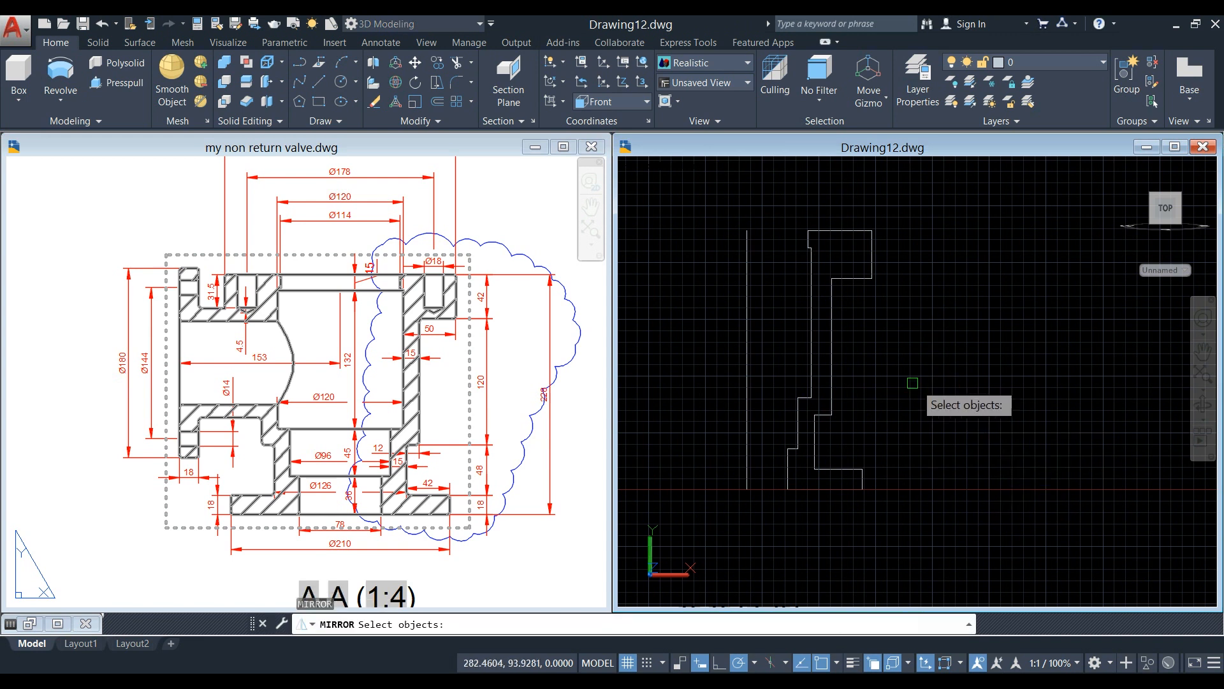
pyautogui.click(835, 390)
pyautogui.click(852, 363)
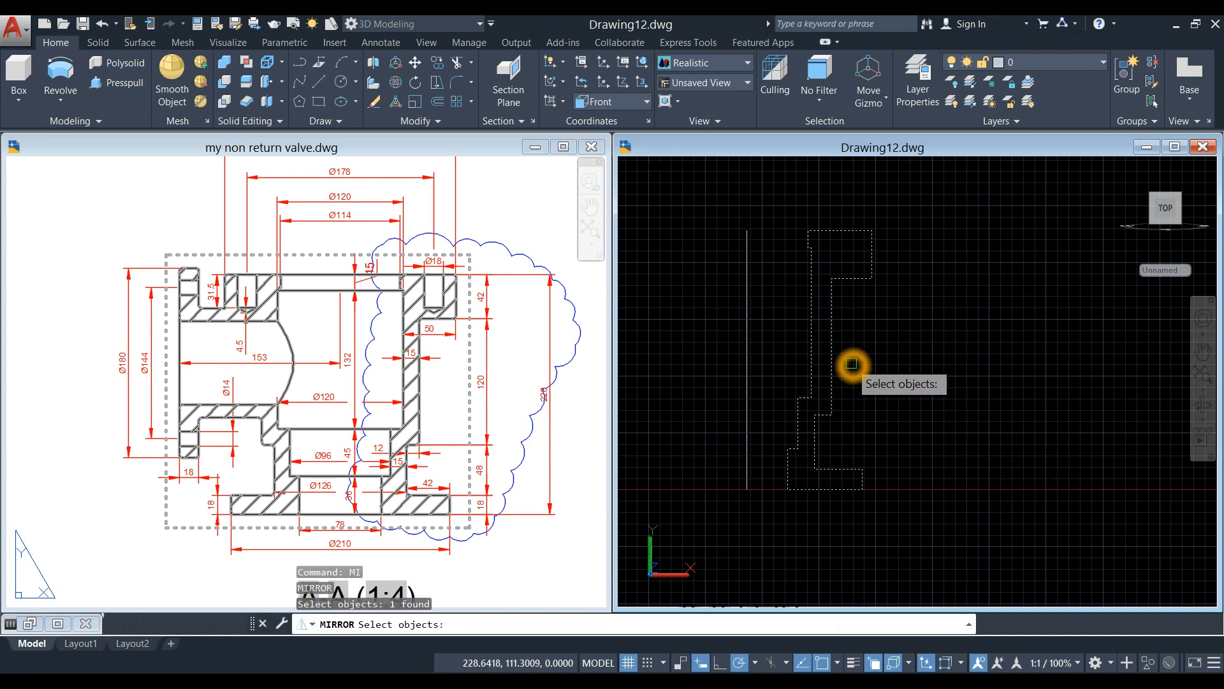
pyautogui.press('Return')
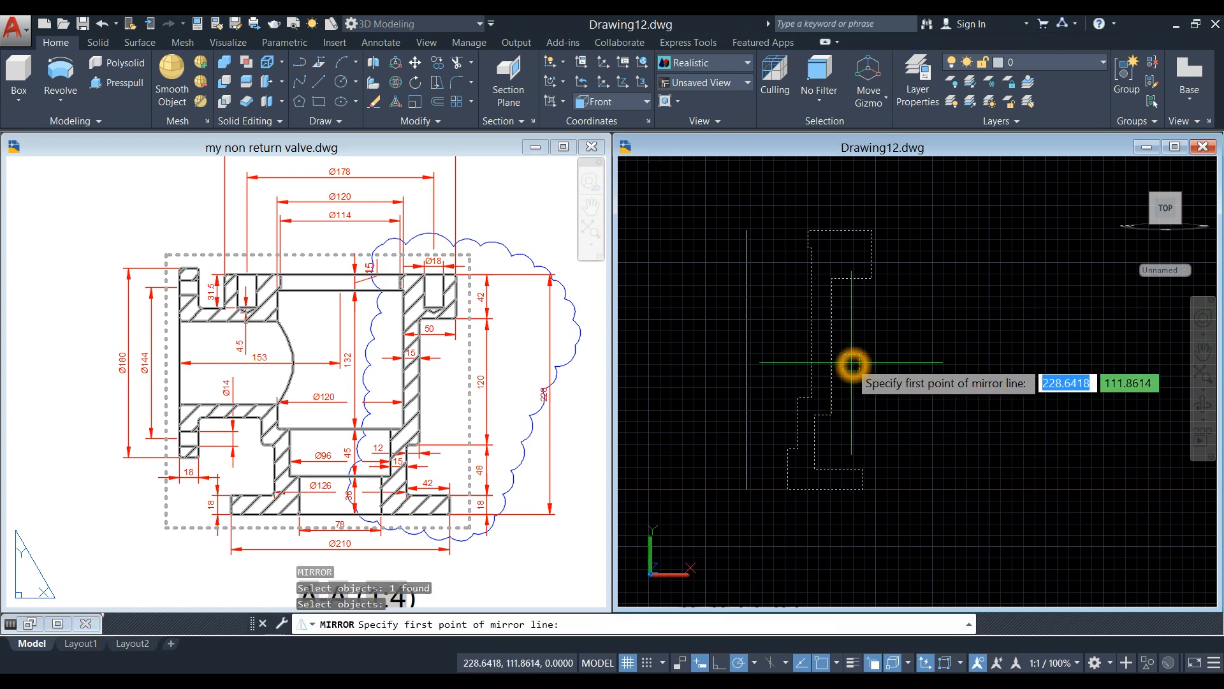
pyautogui.click(750, 233)
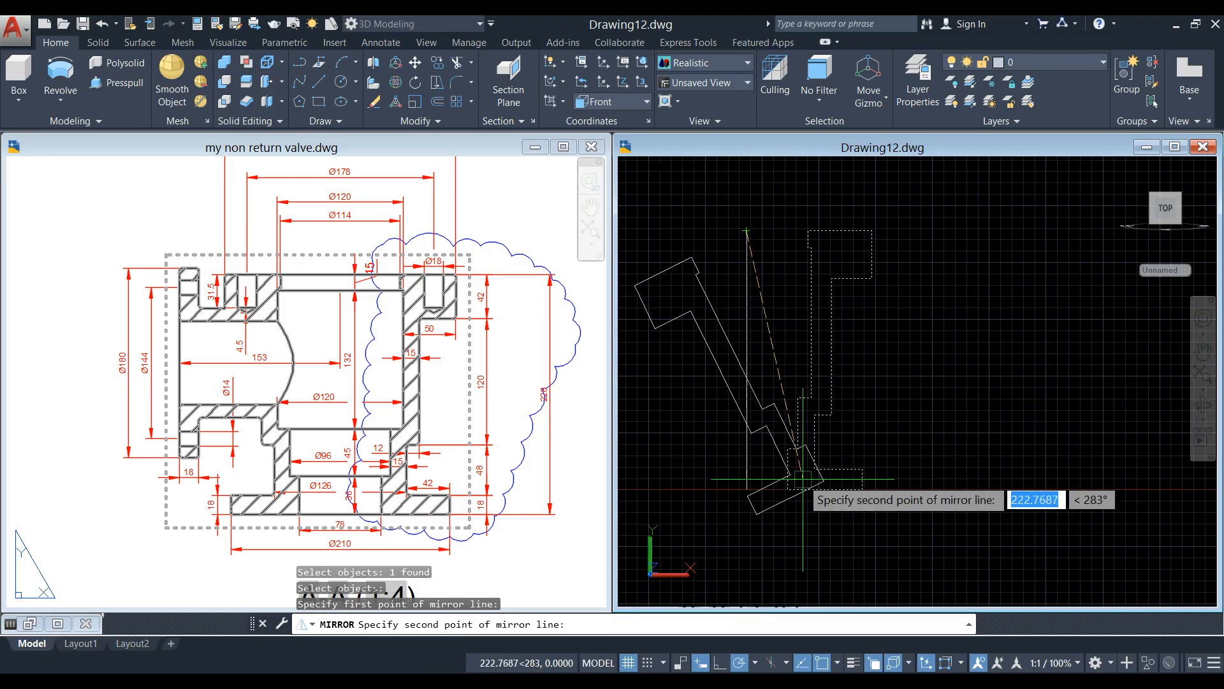
pyautogui.click(748, 496)
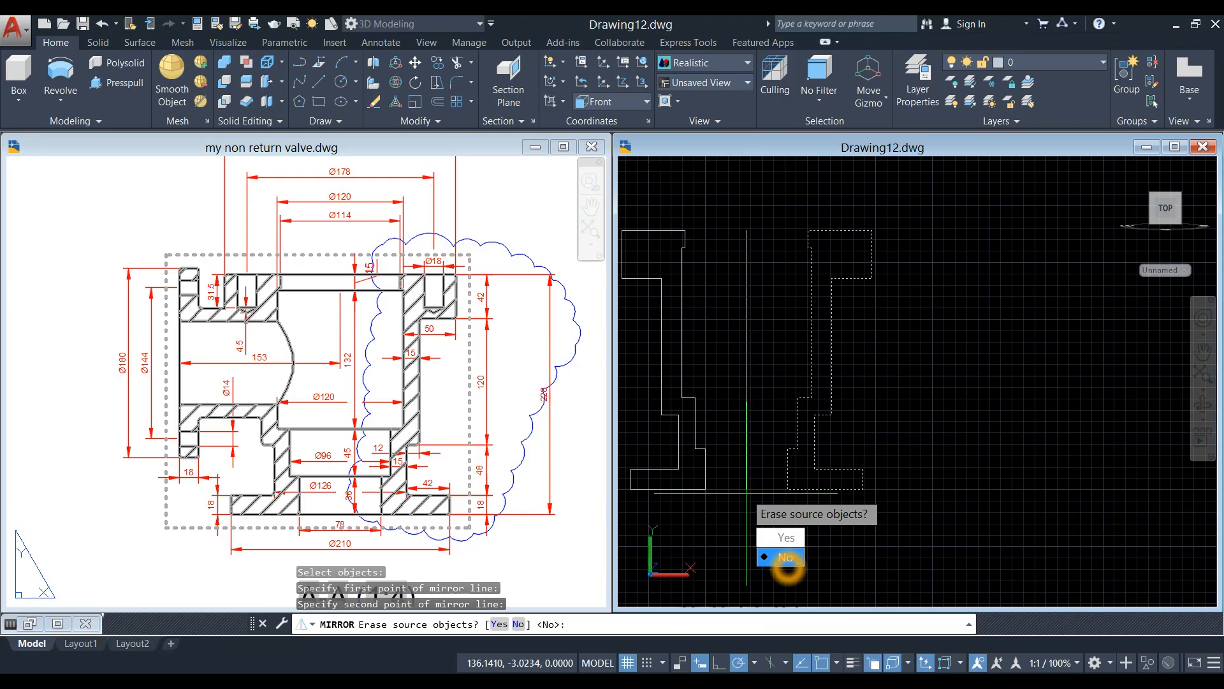
pyautogui.click(786, 558)
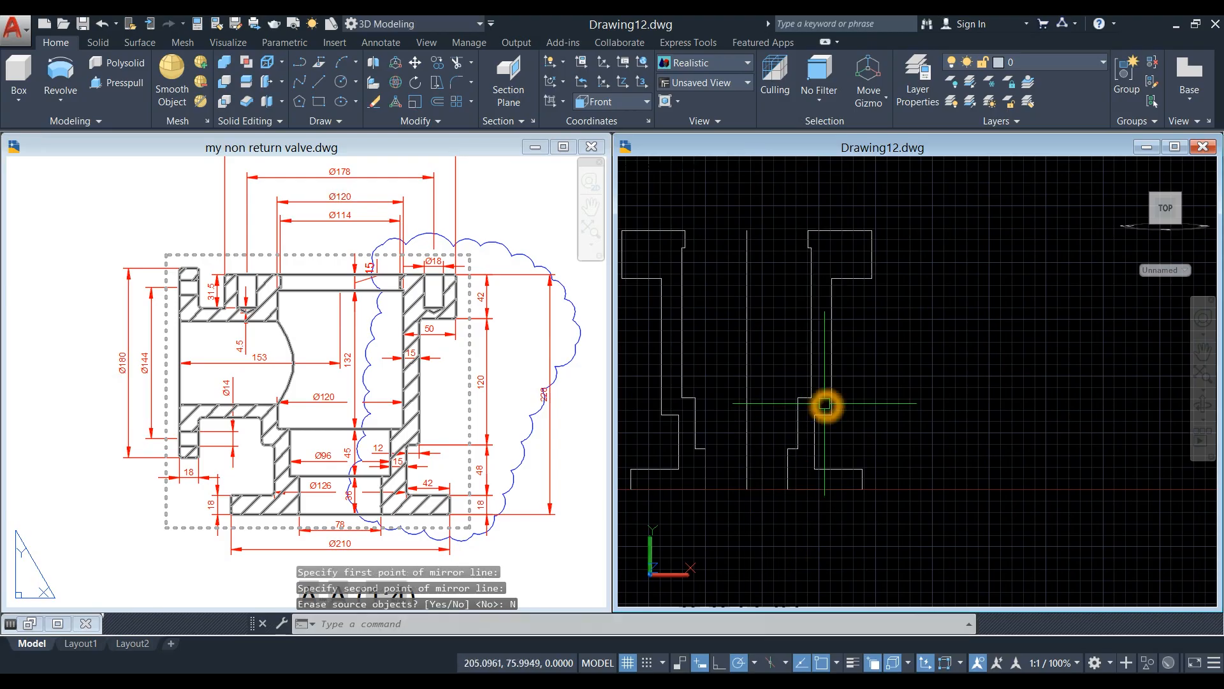
pyautogui.moveTo(828, 400); pyautogui.dragTo(885, 412, button='middle')
pyautogui.press('Escape')
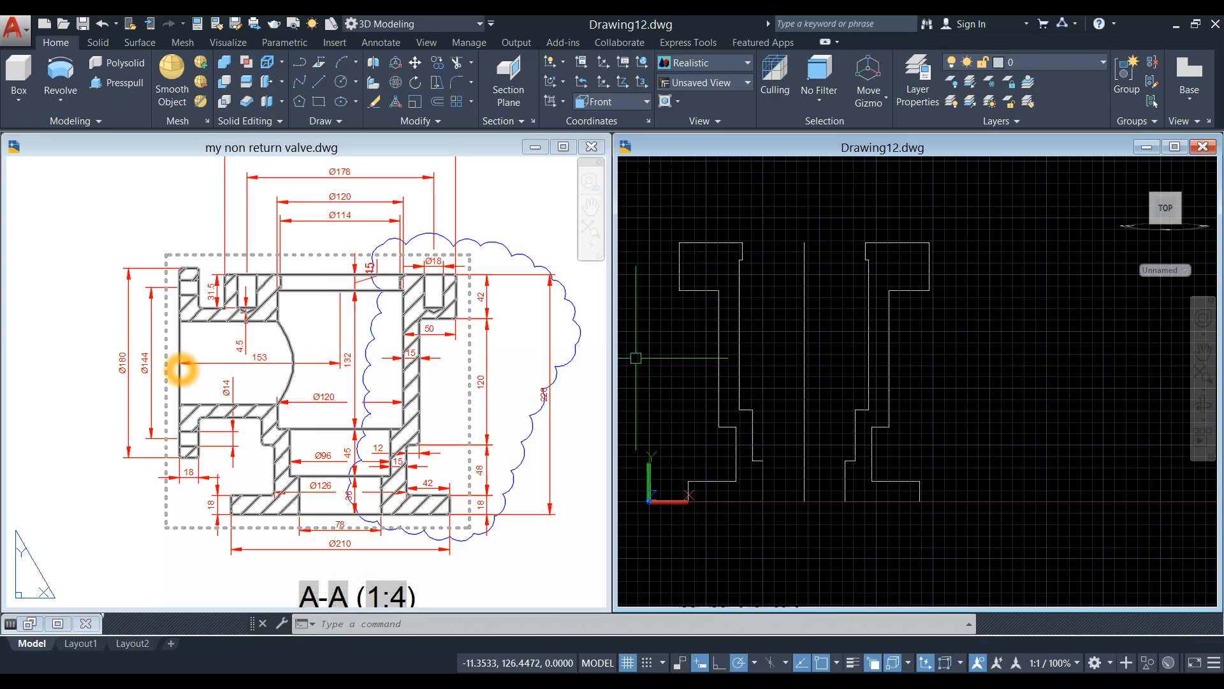
# Add a vertical linear dimension in the reference section from the body's top edge to the centre of the side branch.
pyautogui.click(484, 192)
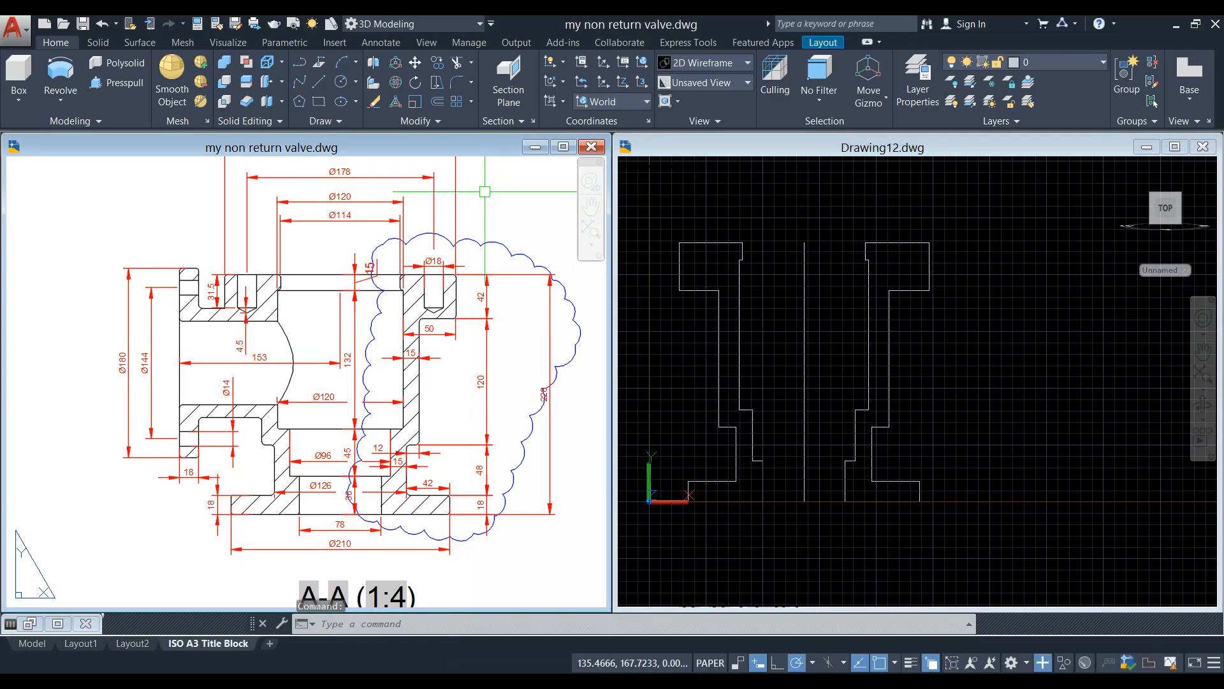
pyautogui.click(373, 45)
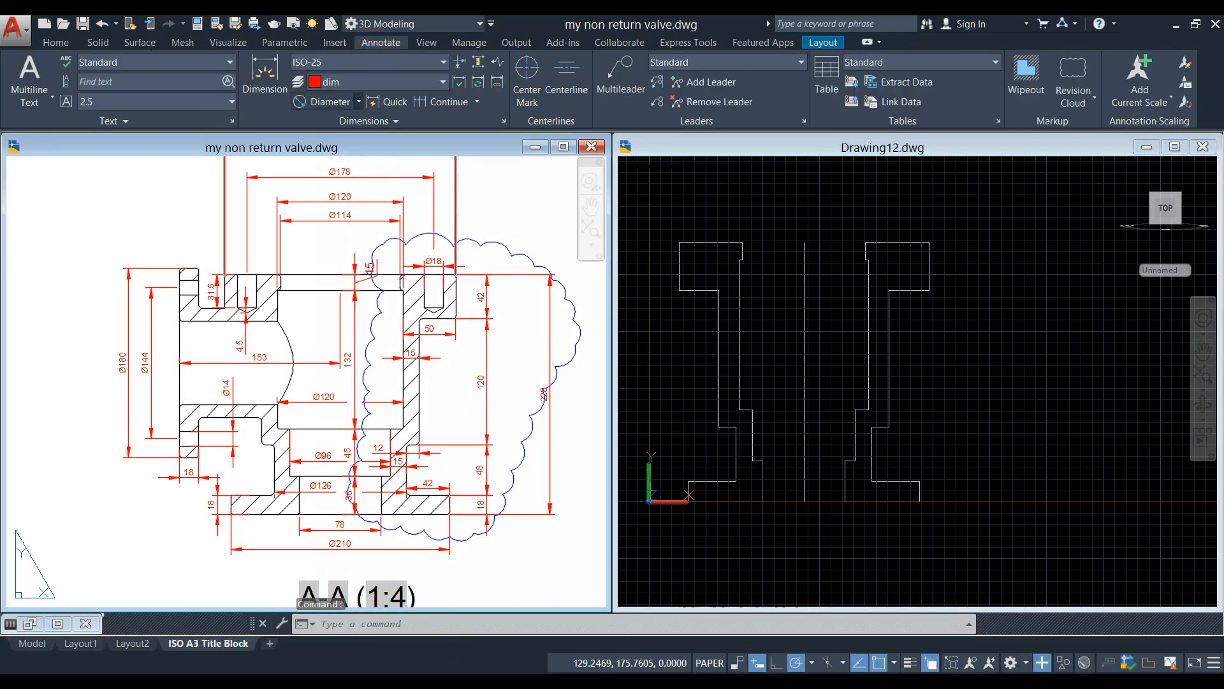
pyautogui.click(359, 101)
pyautogui.click(333, 123)
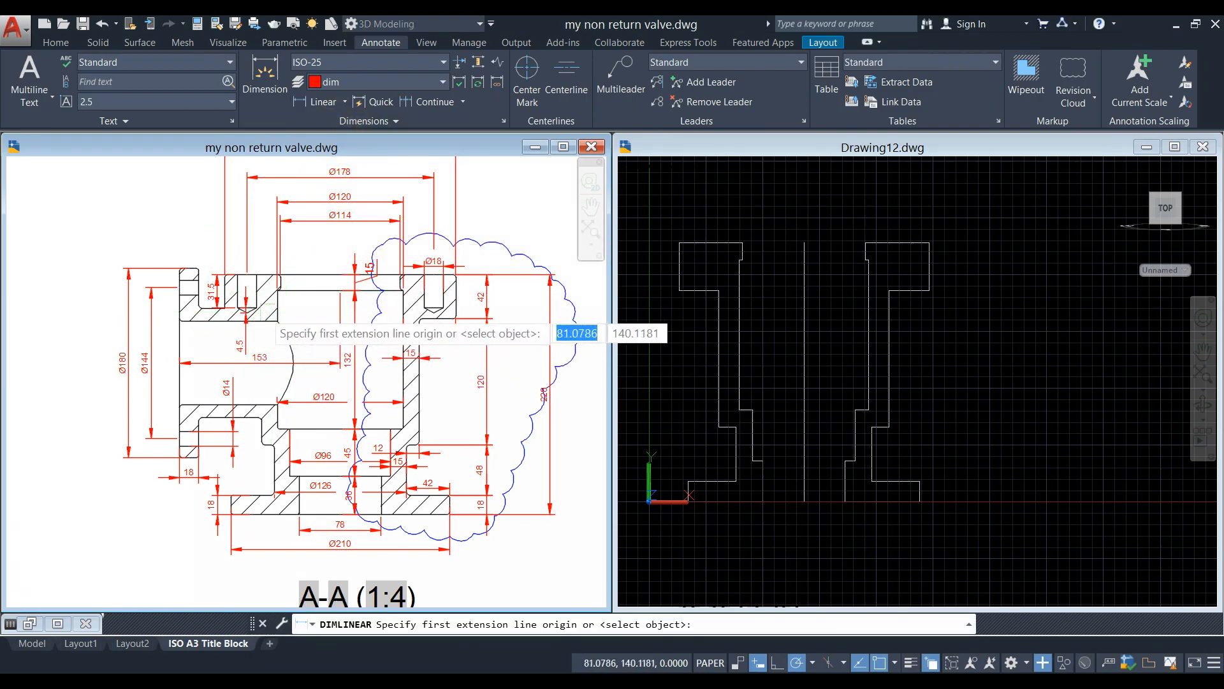
pyautogui.scroll(2, 262, 306)
pyautogui.click(384, 253)
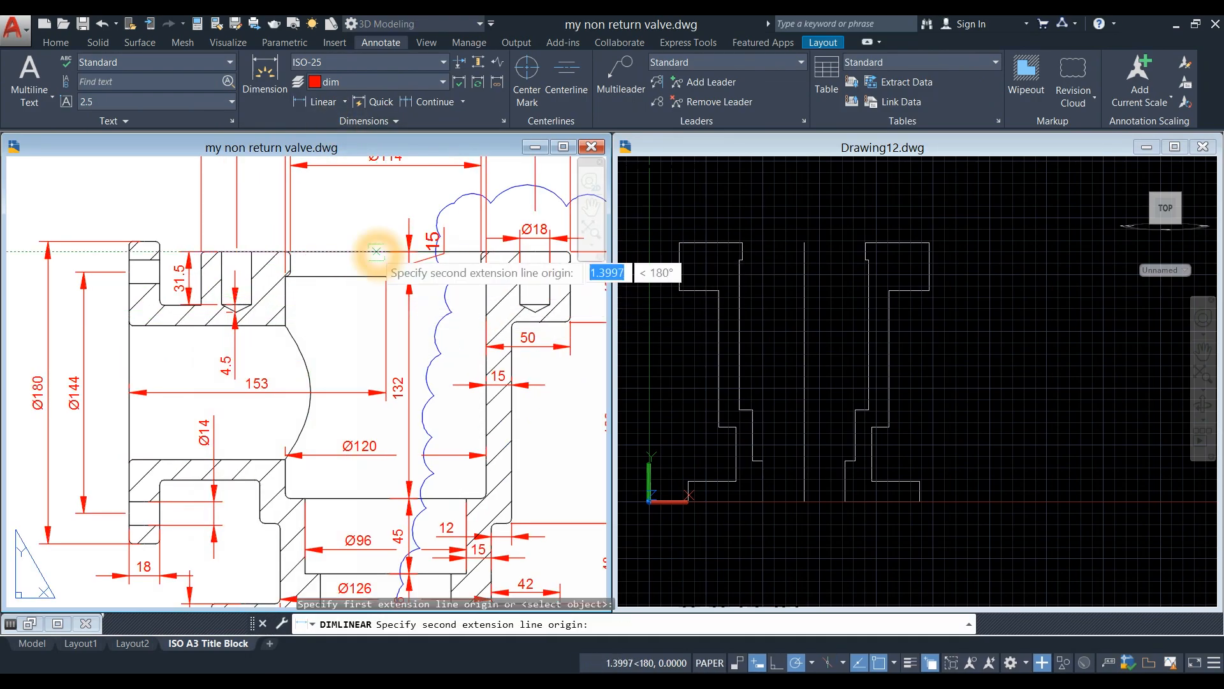
pyautogui.click(130, 388)
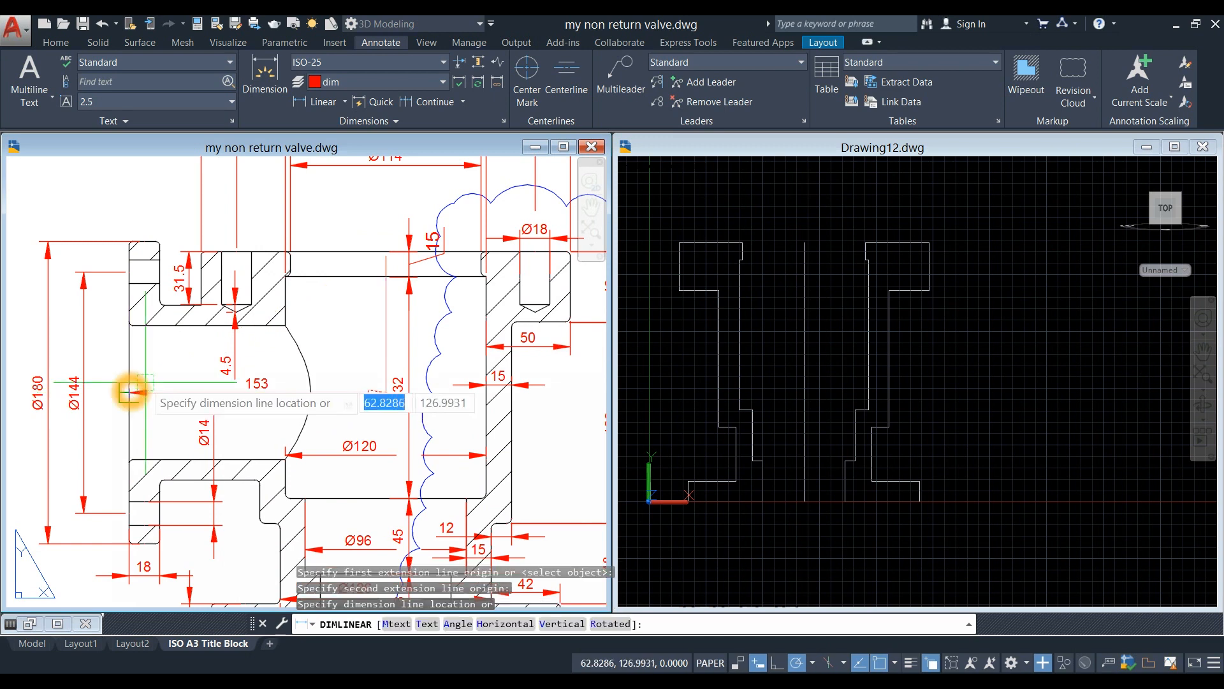
pyautogui.moveTo(64, 298); pyautogui.dragTo(201, 285, button='middle')
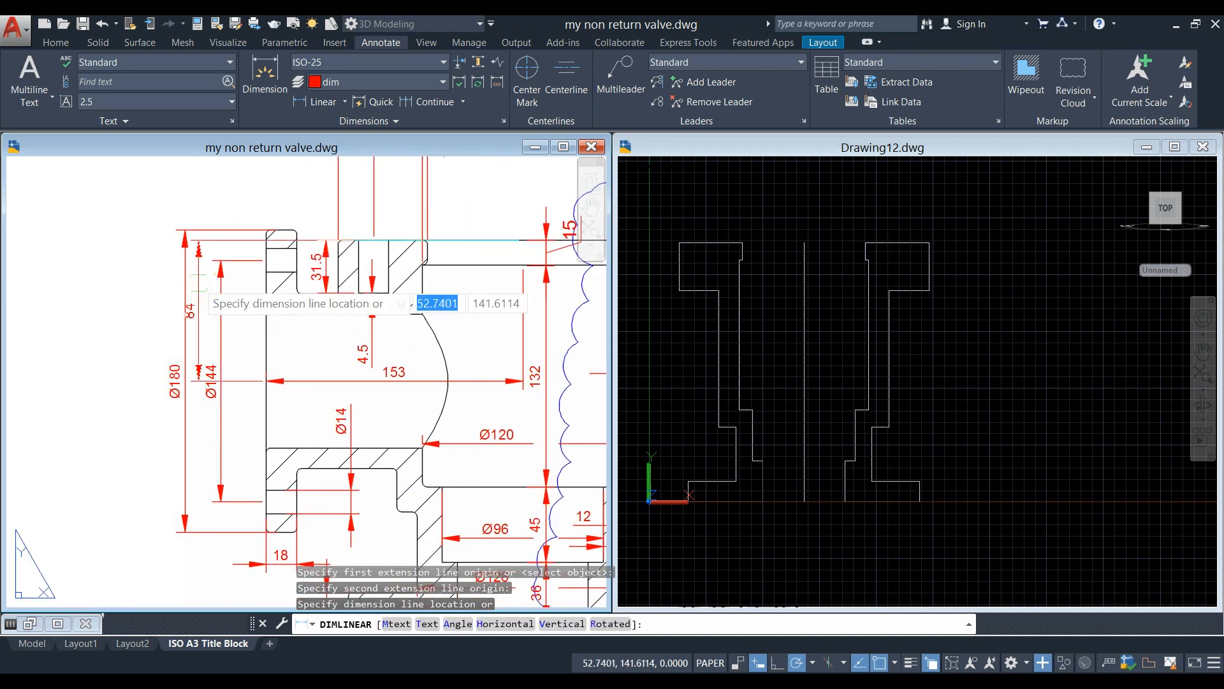
pyautogui.click(100, 271)
# In the new drawing, draw a 153 mm horizontal line outward from the vertical axis, starting 84 mm below the axis line's upper end.
pyautogui.click(960, 360)
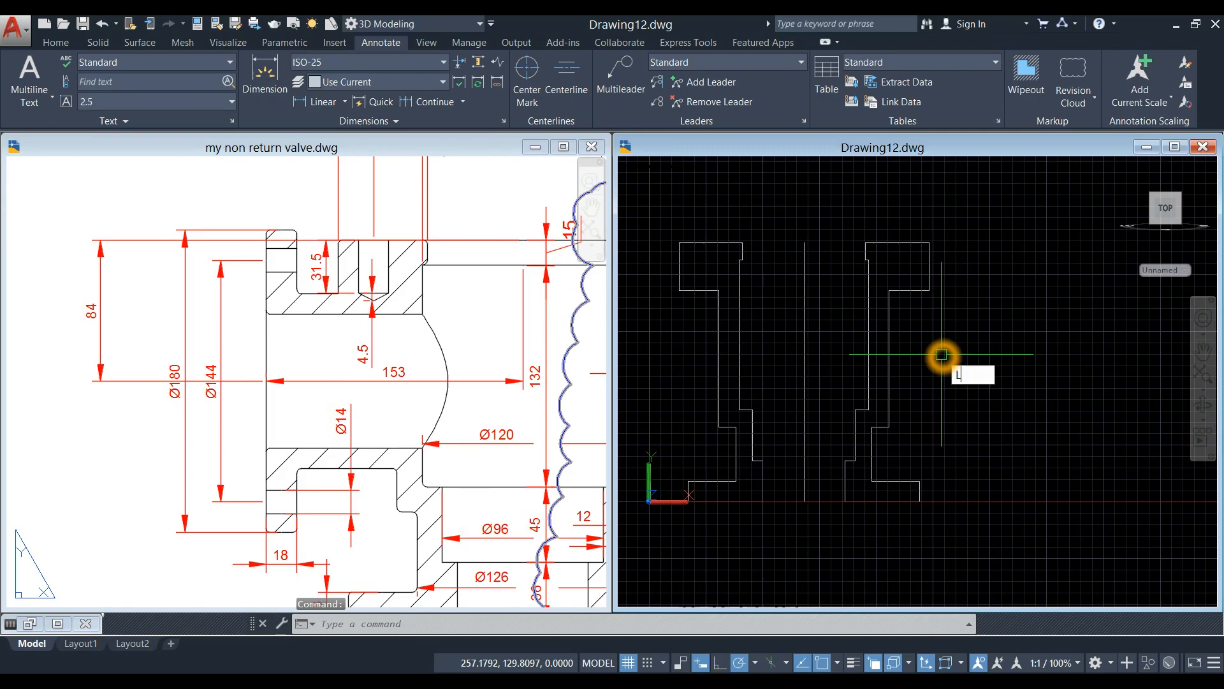
pyautogui.press('Return')
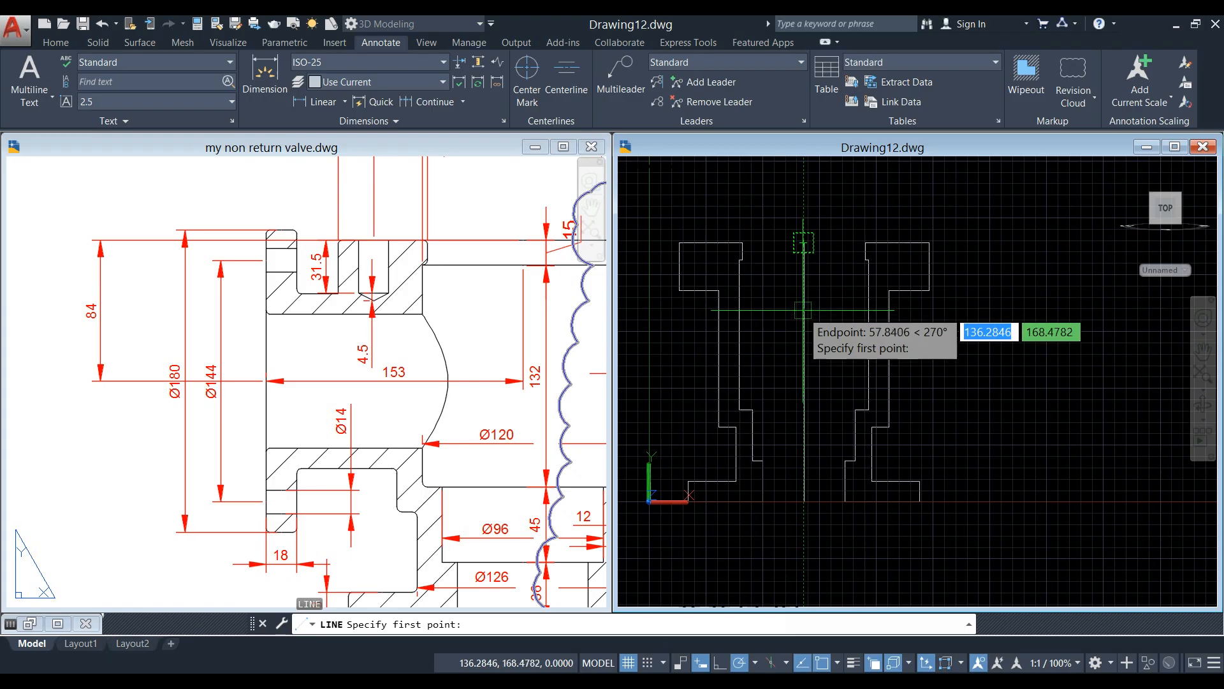
pyautogui.write('84')
pyautogui.press('Return')
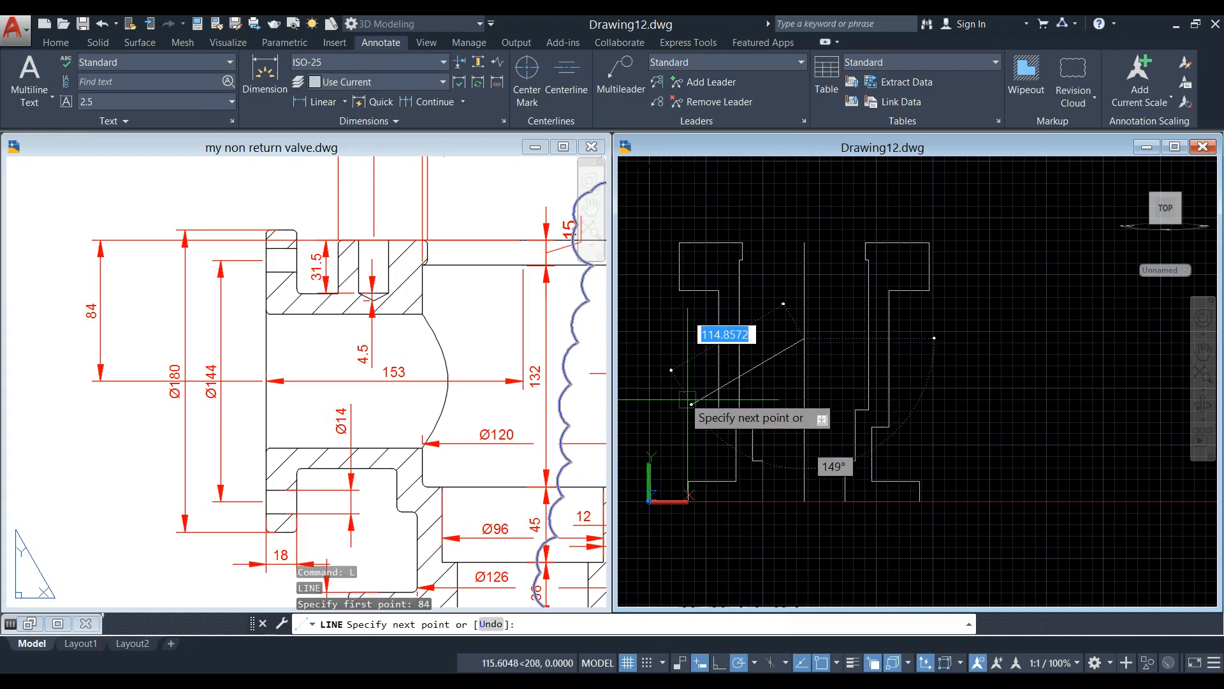
pyautogui.moveTo(675, 353); pyautogui.dragTo(806, 348, button='middle')
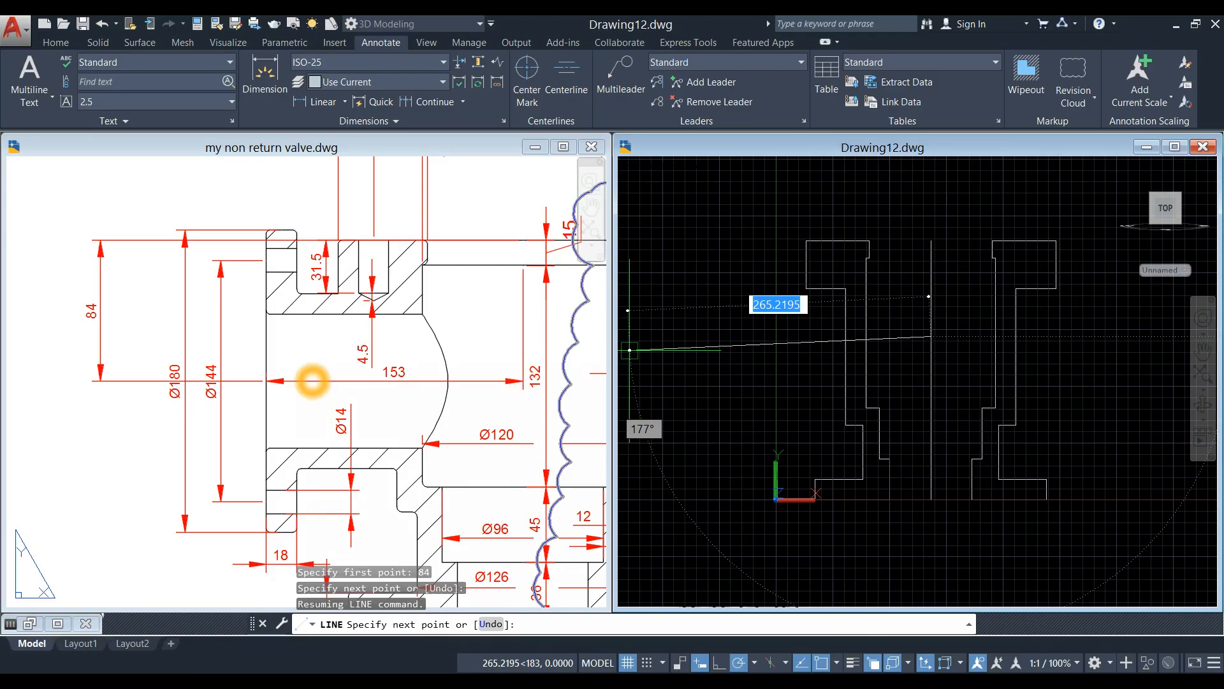
pyautogui.click(684, 336)
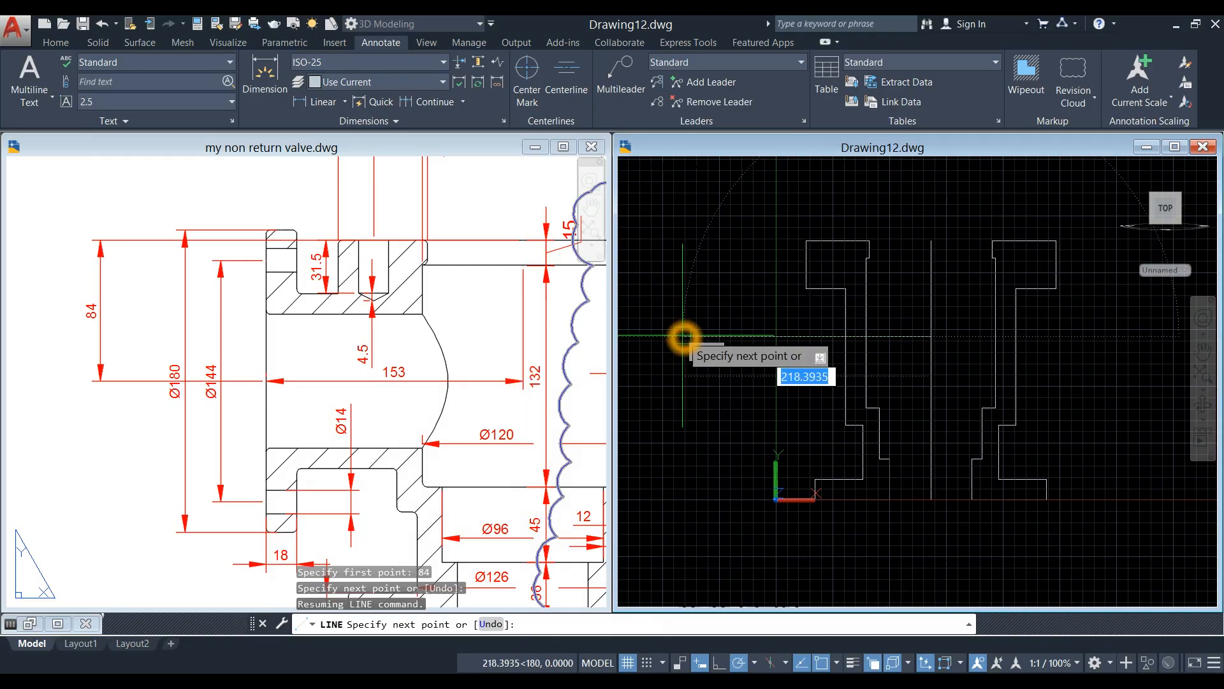
pyautogui.press('Return')
pyautogui.rightClick(714, 365)
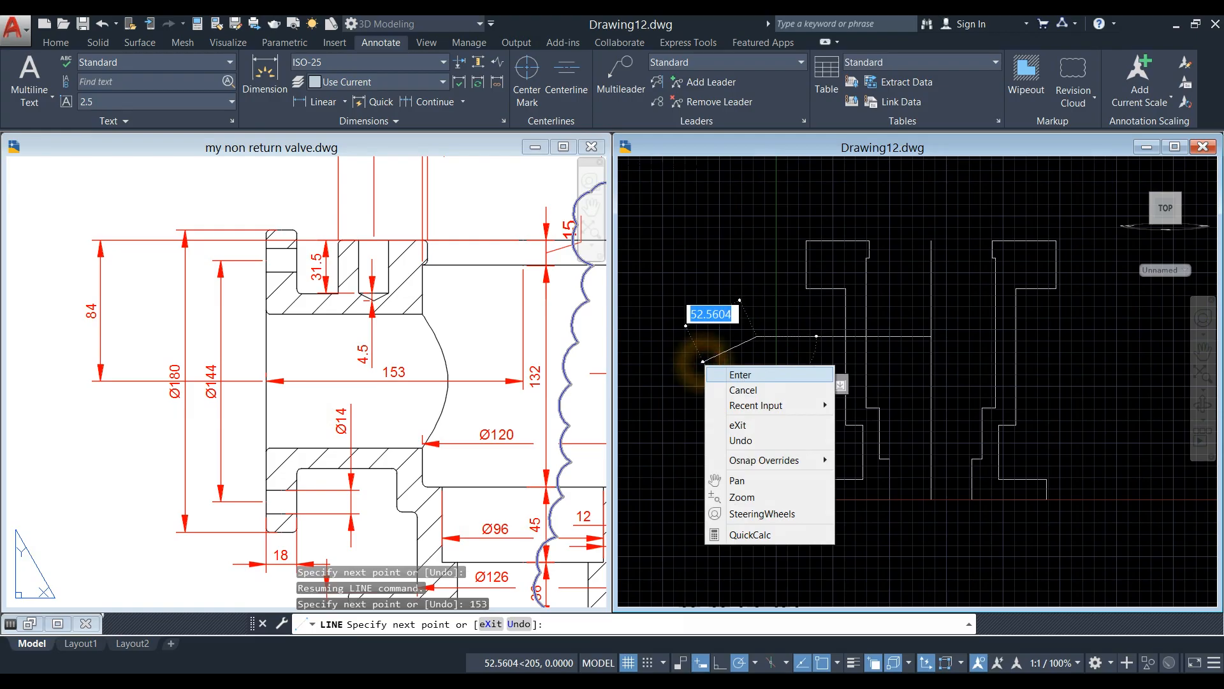
pyautogui.click(733, 373)
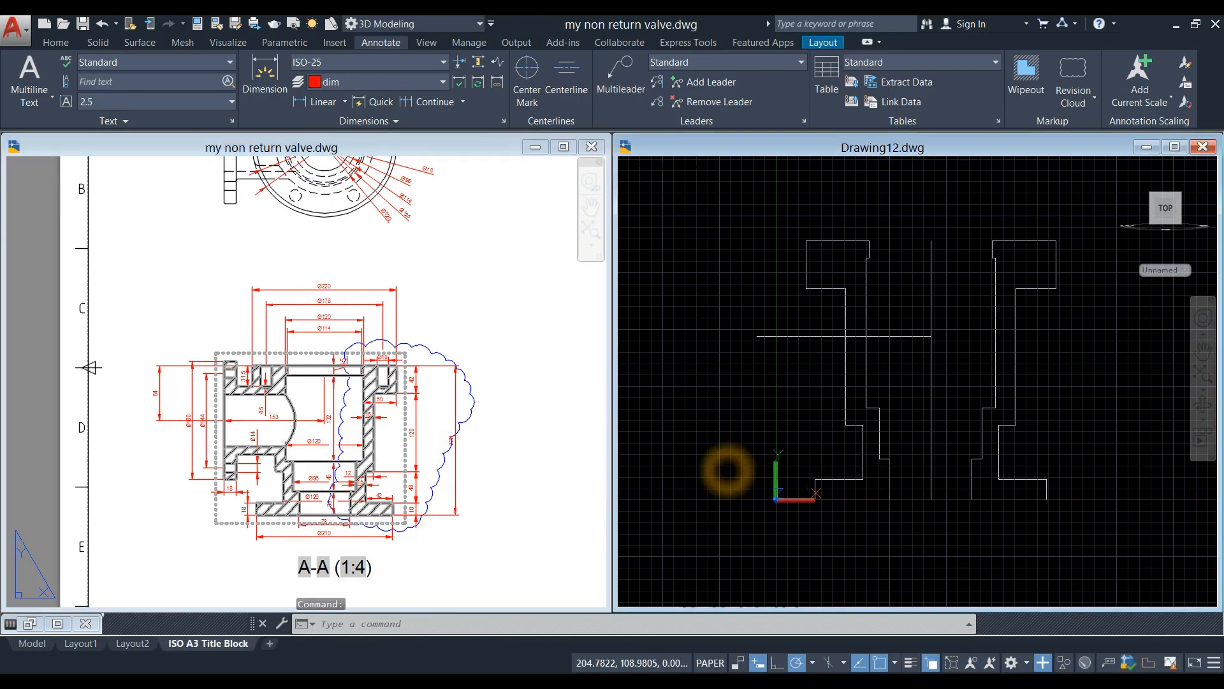
# Check that the mirrored half-section profile is a single polyline by selecting it, and clear the selection.
pyautogui.scroll(-2, 725, 463)
pyautogui.moveTo(725, 459); pyautogui.dragTo(660, 459, button='middle')
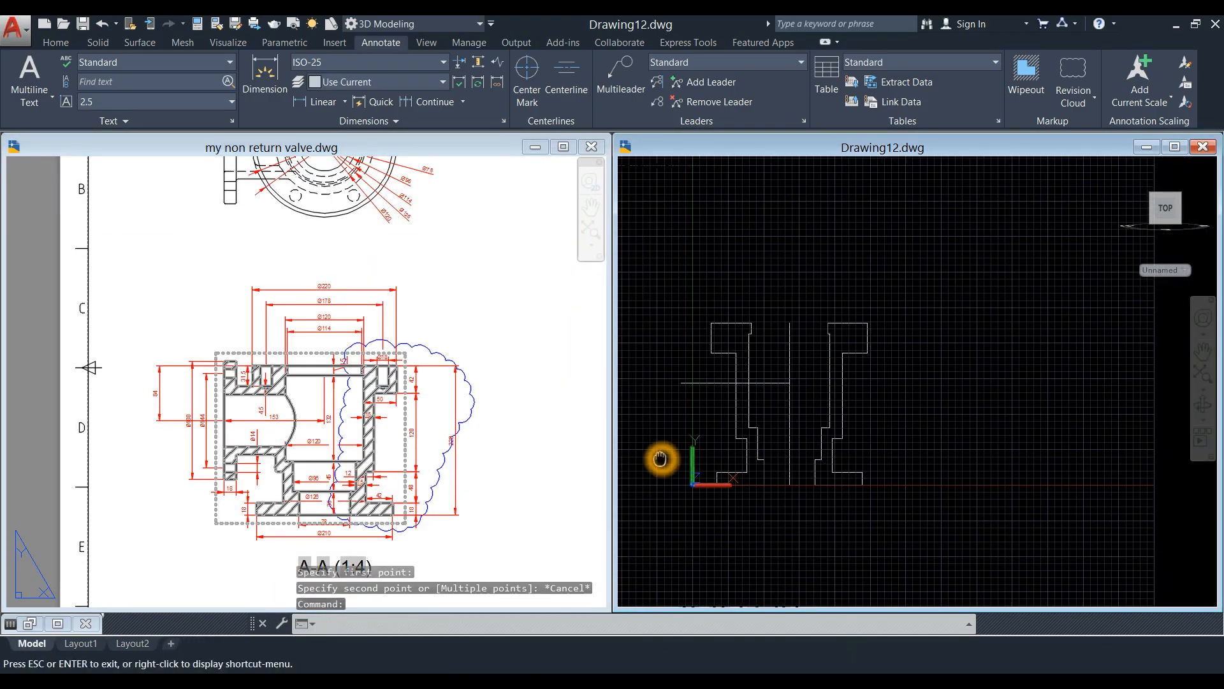
pyautogui.click(837, 396)
pyautogui.click(842, 388)
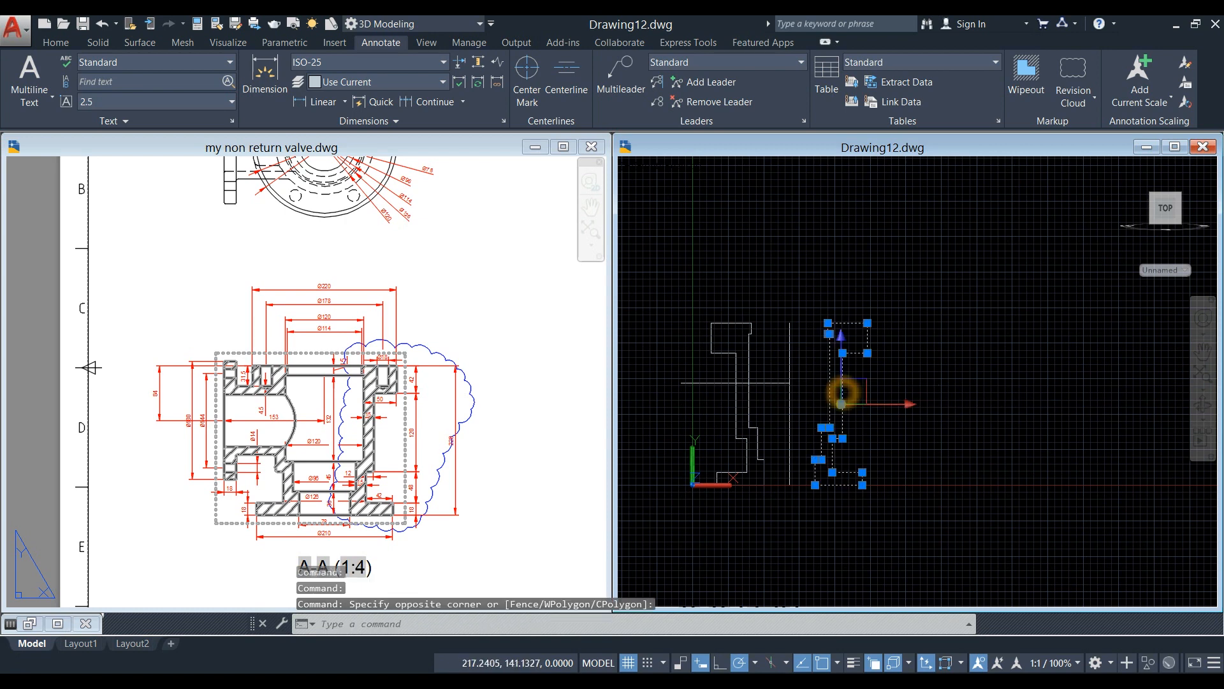
pyautogui.press('Escape')
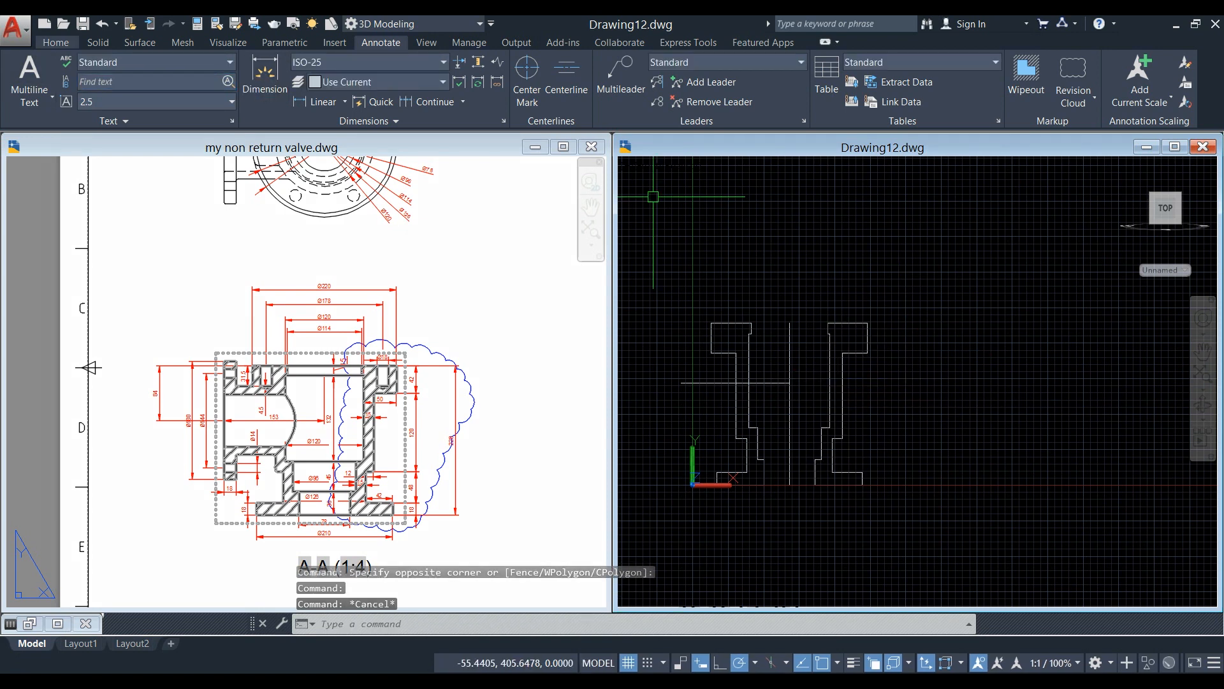
# Revolve the mirrored profile polyline 360 degrees about the vertical axis line into a solid body.
pyautogui.click(56, 43)
pyautogui.click(60, 102)
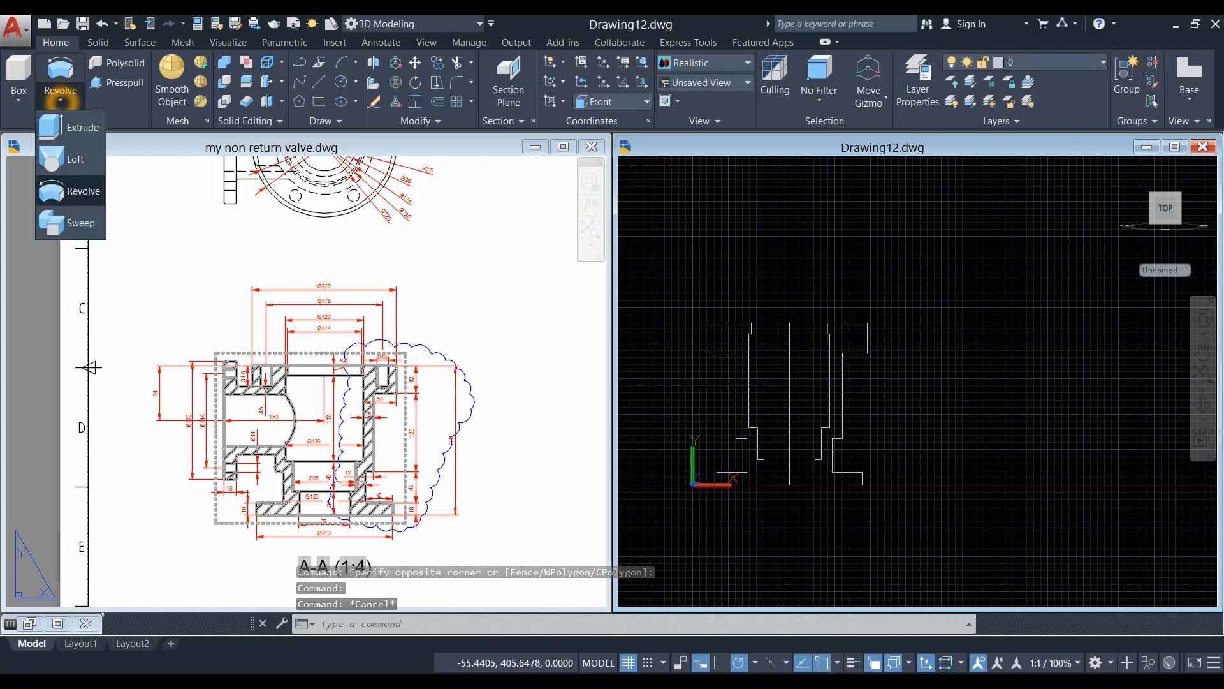
pyautogui.click(89, 191)
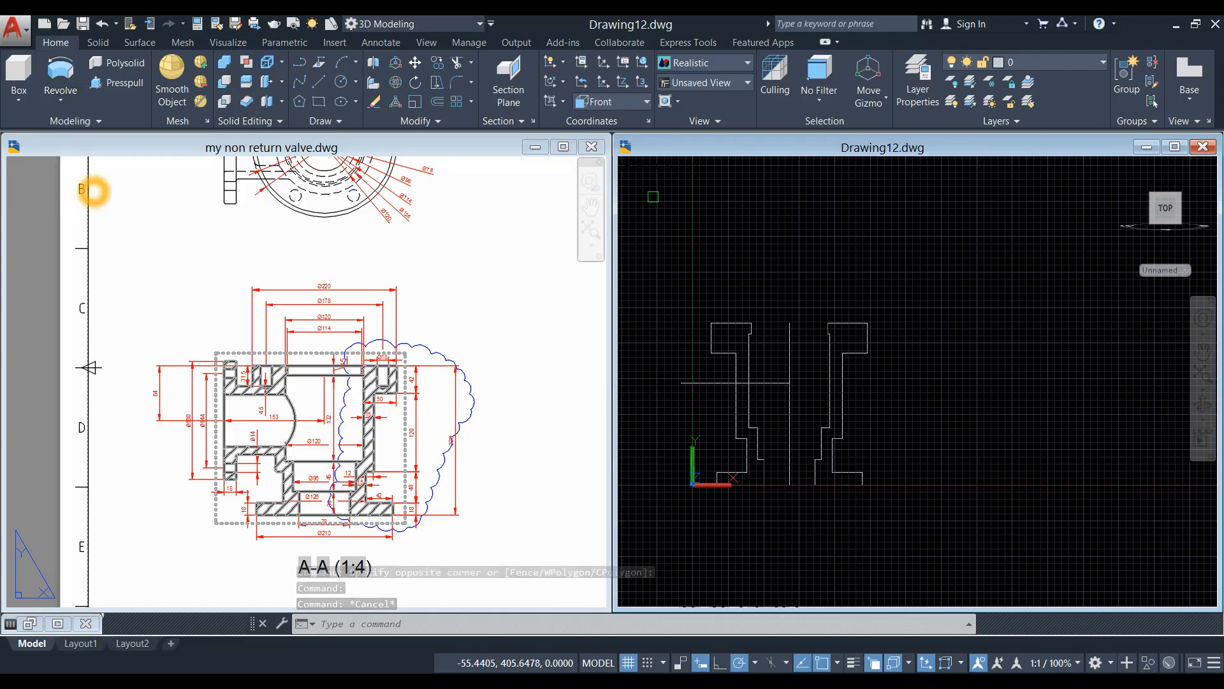
pyautogui.click(824, 356)
pyautogui.rightClick(886, 270)
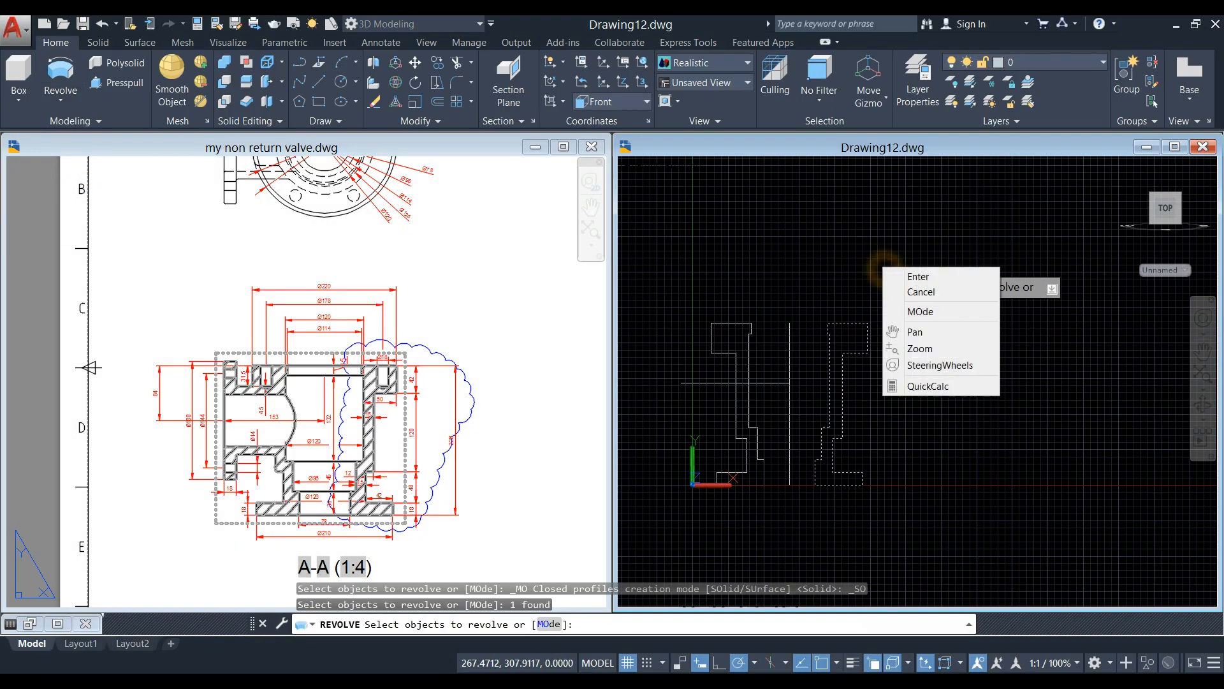
pyautogui.click(915, 276)
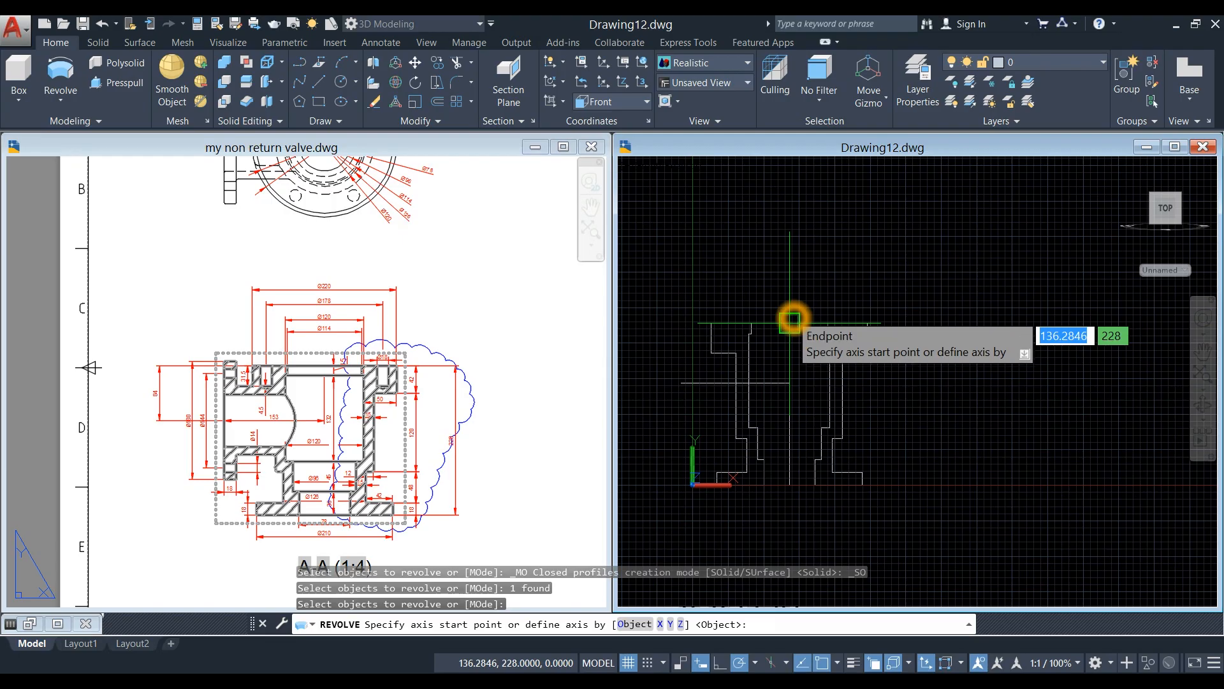
pyautogui.click(791, 321)
pyautogui.click(789, 484)
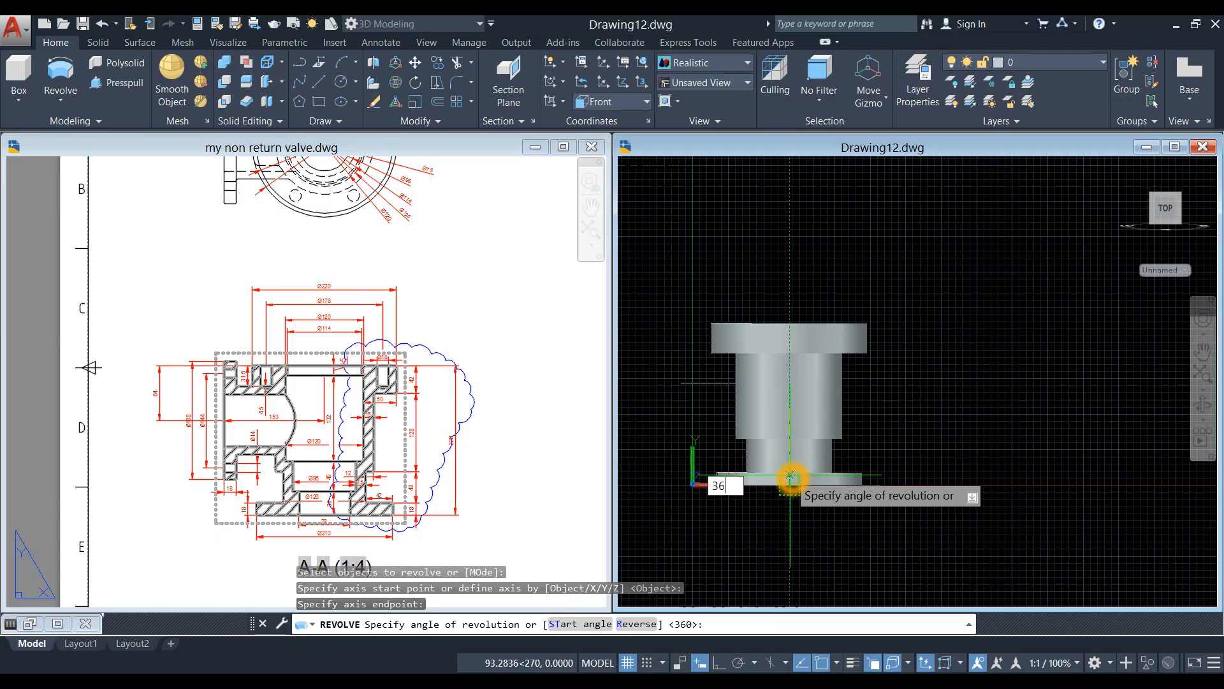
pyautogui.write('360')
pyautogui.press('Return')
# Compare the revolved body with the reference section and examine the side branch and flange dimensions.
pyautogui.moveTo(804, 436); pyautogui.dragTo(890, 418, button='middle')
pyautogui.scroll(3, 792, 384)
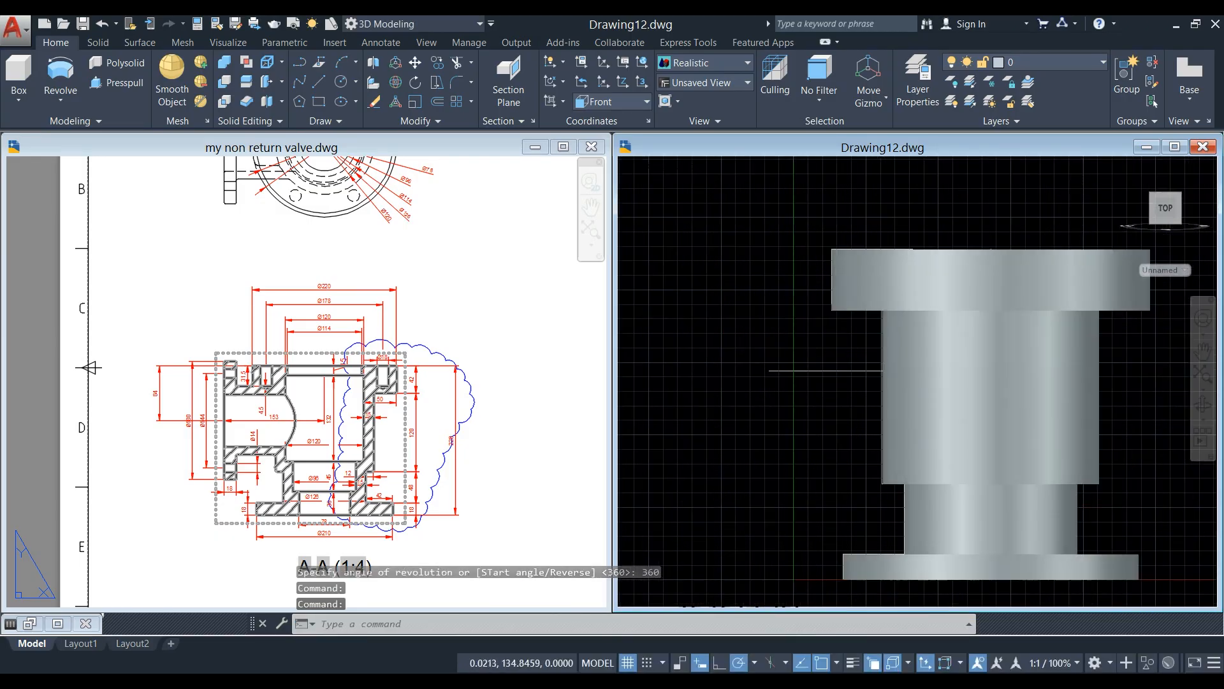
pyautogui.click(90, 367)
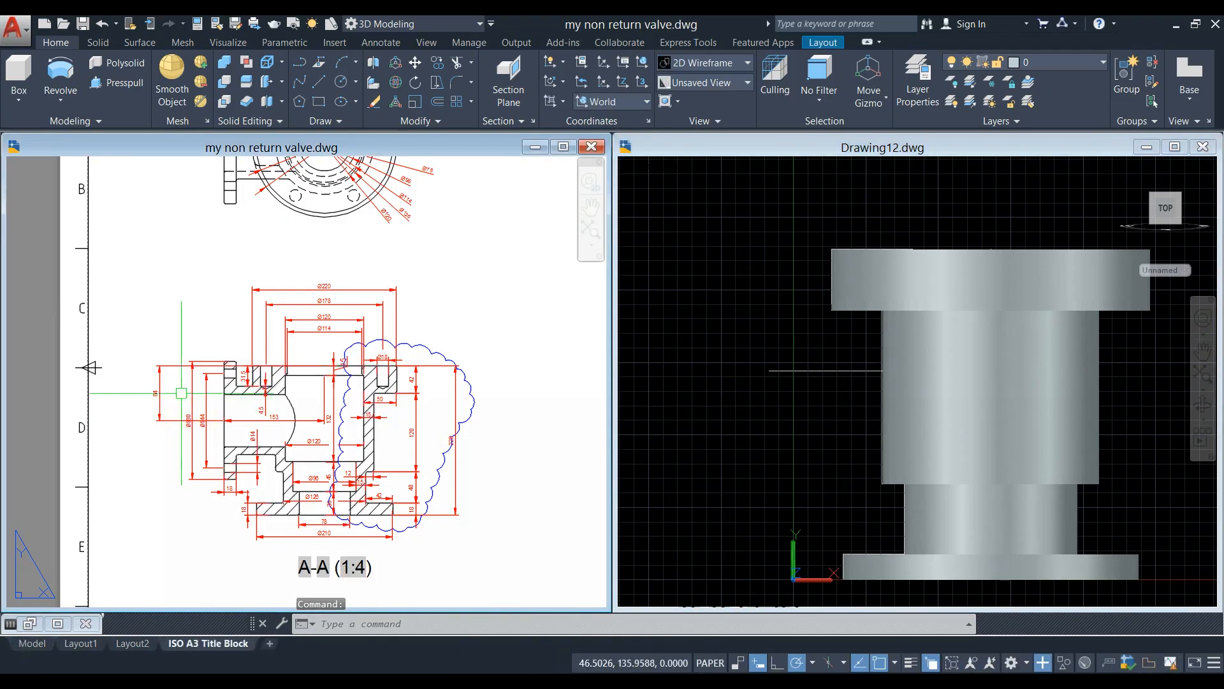
pyautogui.scroll(-5, 90, 367)
pyautogui.scroll(4, 281, 434)
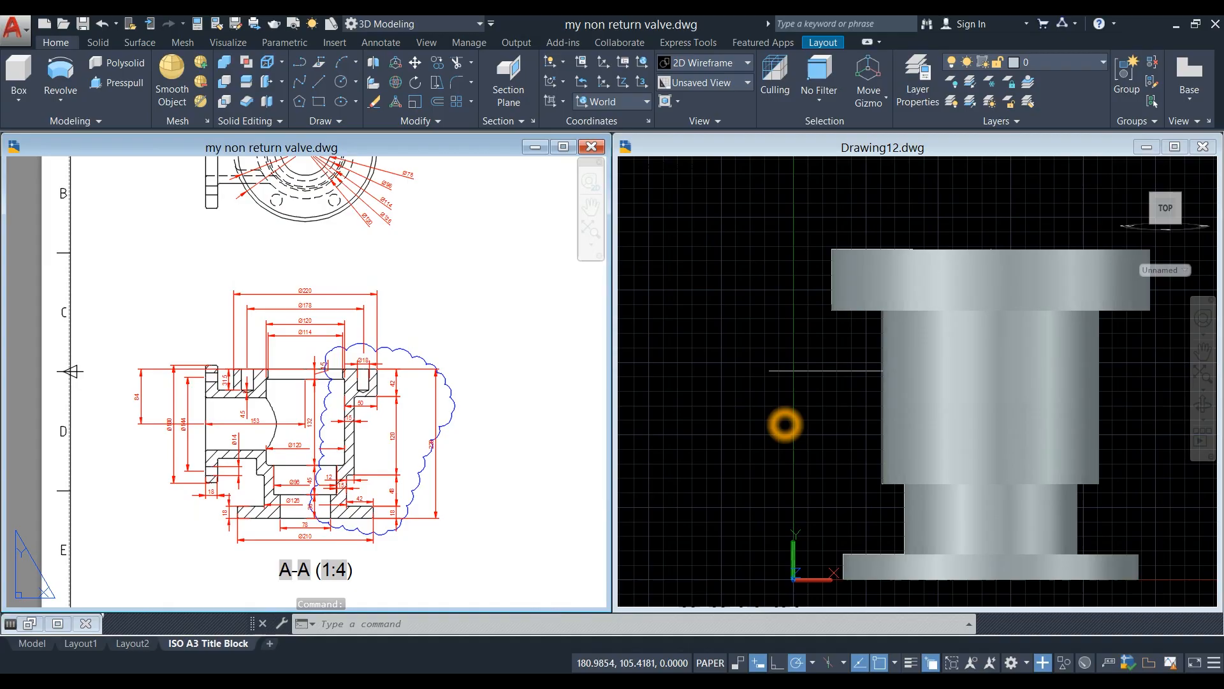
pyautogui.click(785, 425)
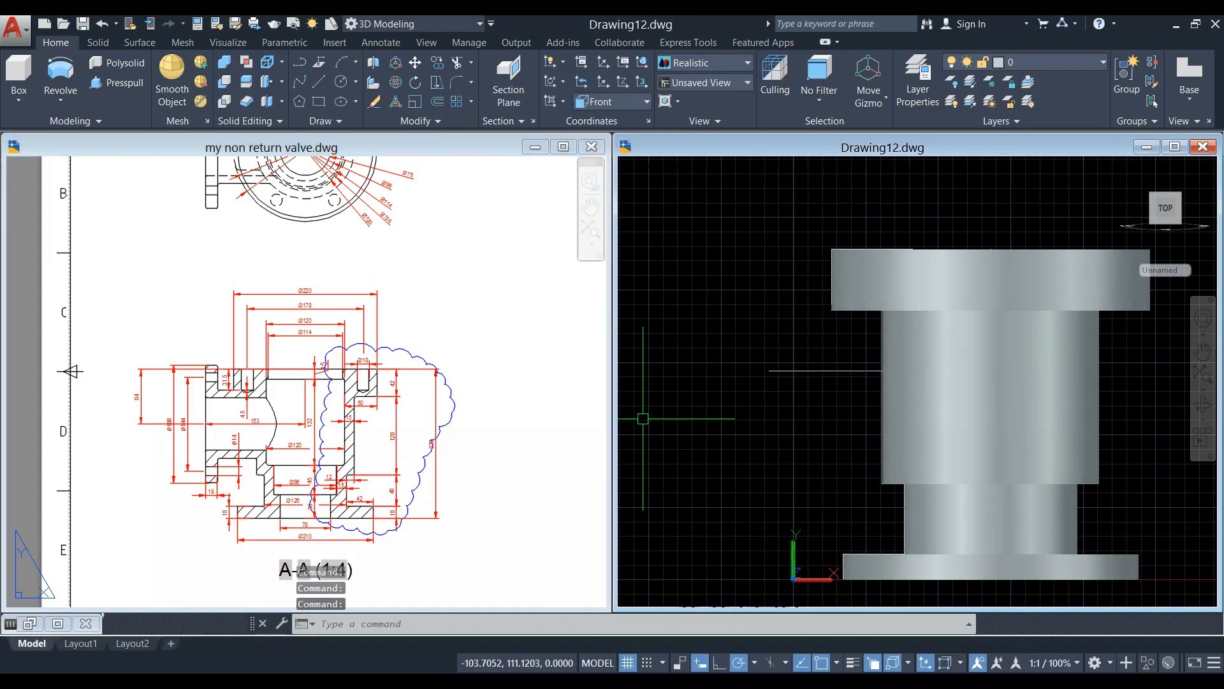
pyautogui.click(167, 443)
pyautogui.scroll(3, 174, 434)
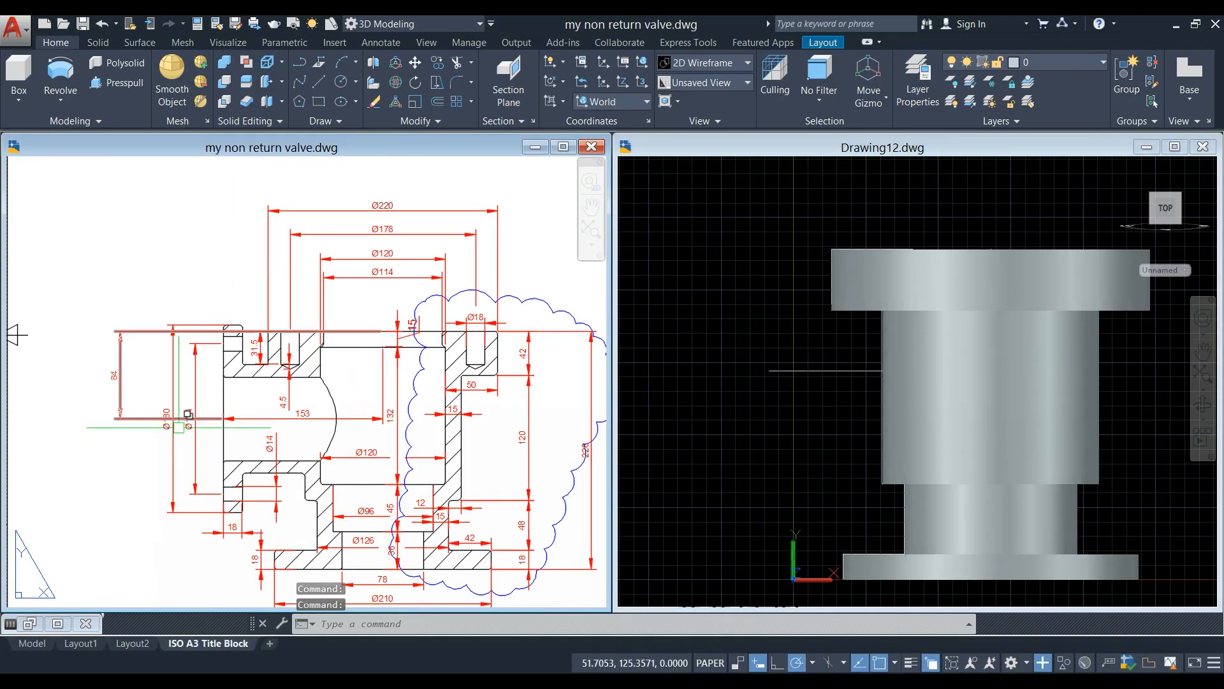
pyautogui.scroll(2, 174, 434)
pyautogui.moveTo(196, 435); pyautogui.dragTo(181, 418, button='middle')
pyautogui.click(644, 450)
pyautogui.scroll(-2, 712, 427)
pyautogui.moveTo(711, 427); pyautogui.dragTo(780, 389)
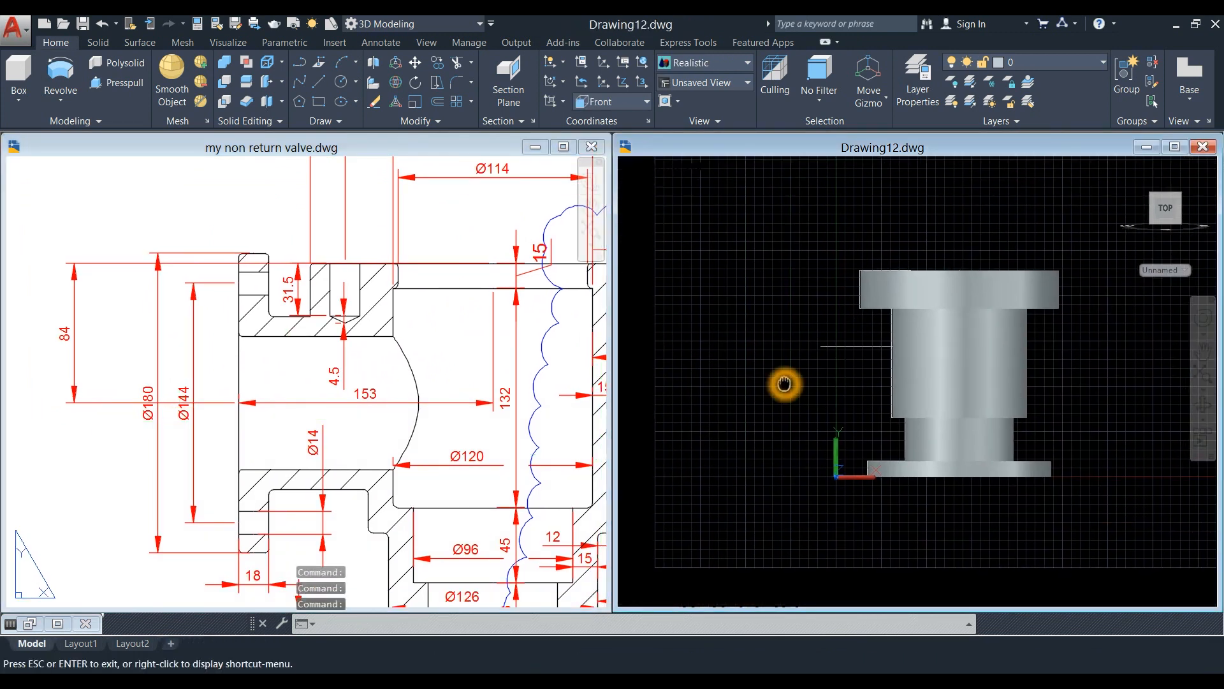
pyautogui.press('Escape')
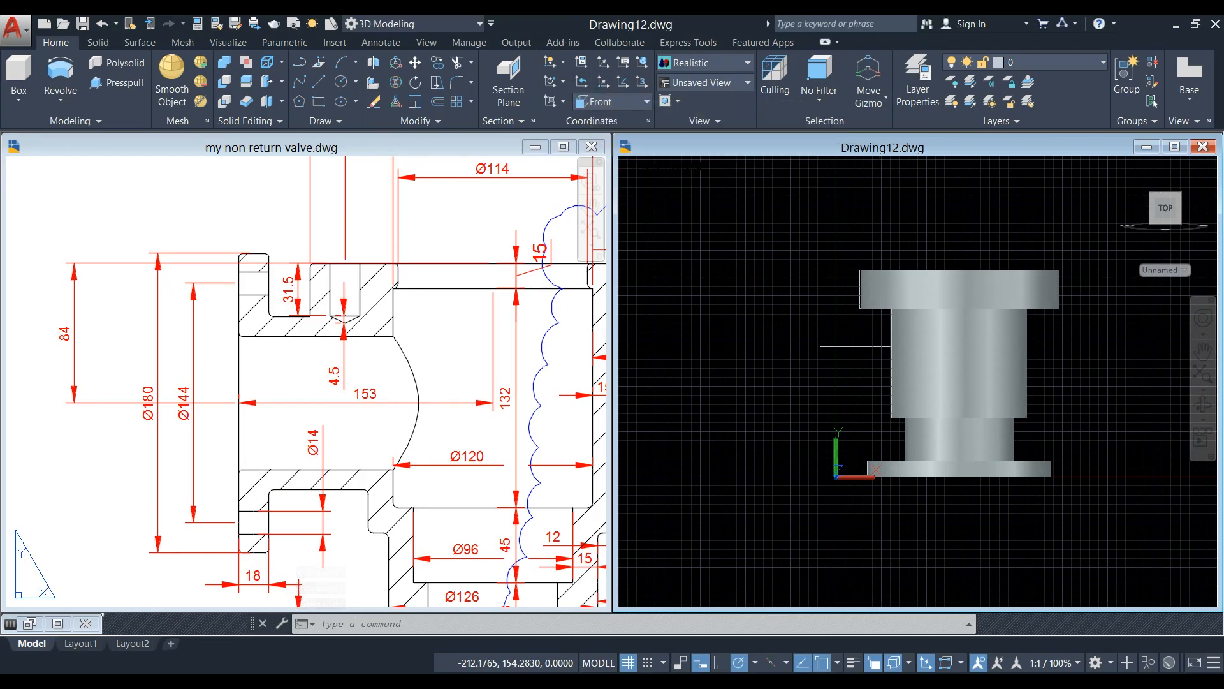
# Define a new UCS by its Z axis, with the origin above the side branch line and Z pointing horizontally away from the body.
pyautogui.click(624, 83)
pyautogui.moveTo(685, 303); pyautogui.dragTo(748, 315, button='middle')
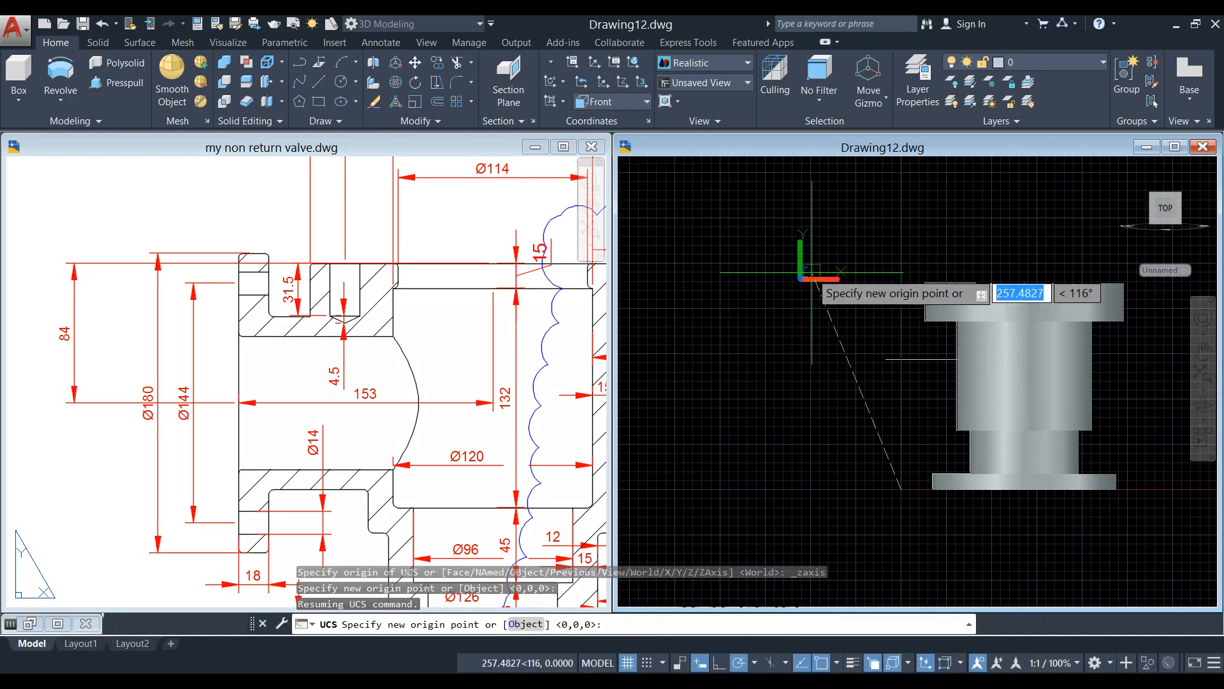
pyautogui.click(831, 239)
pyautogui.click(727, 240)
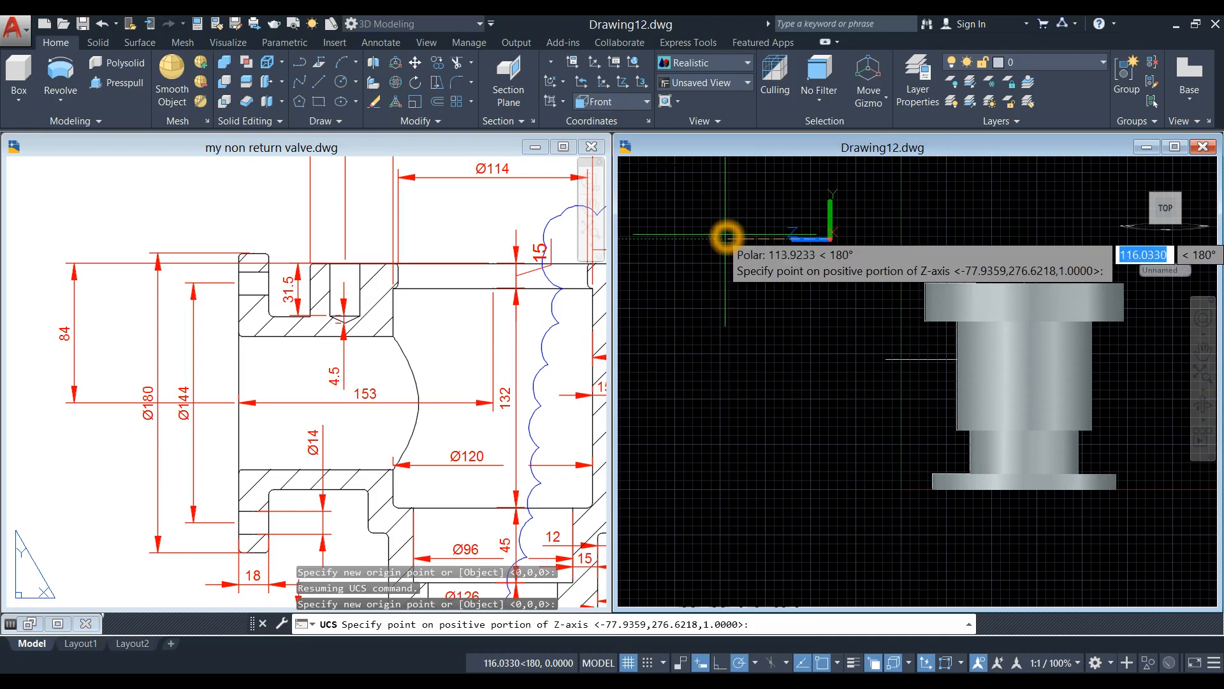
pyautogui.moveTo(772, 327); pyautogui.dragTo(727, 334, button='middle')
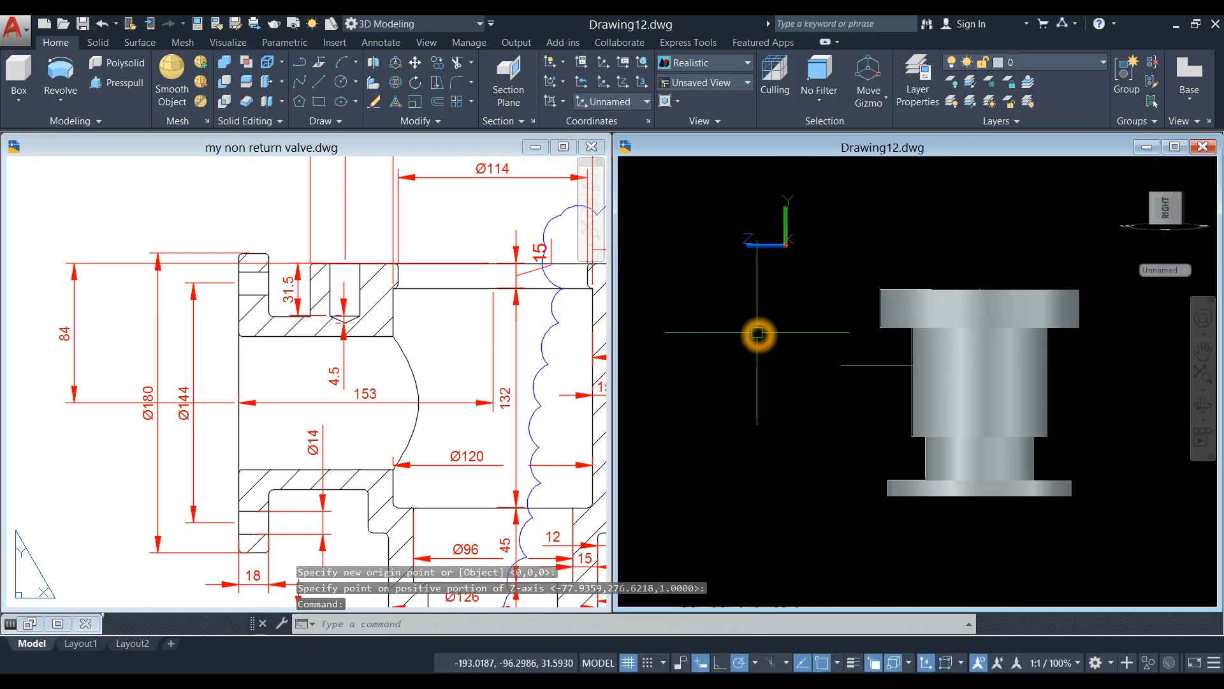
# Draw a circle with a diameter of 180 mm centred on the outer end of the side branch line.
pyautogui.press('Return')
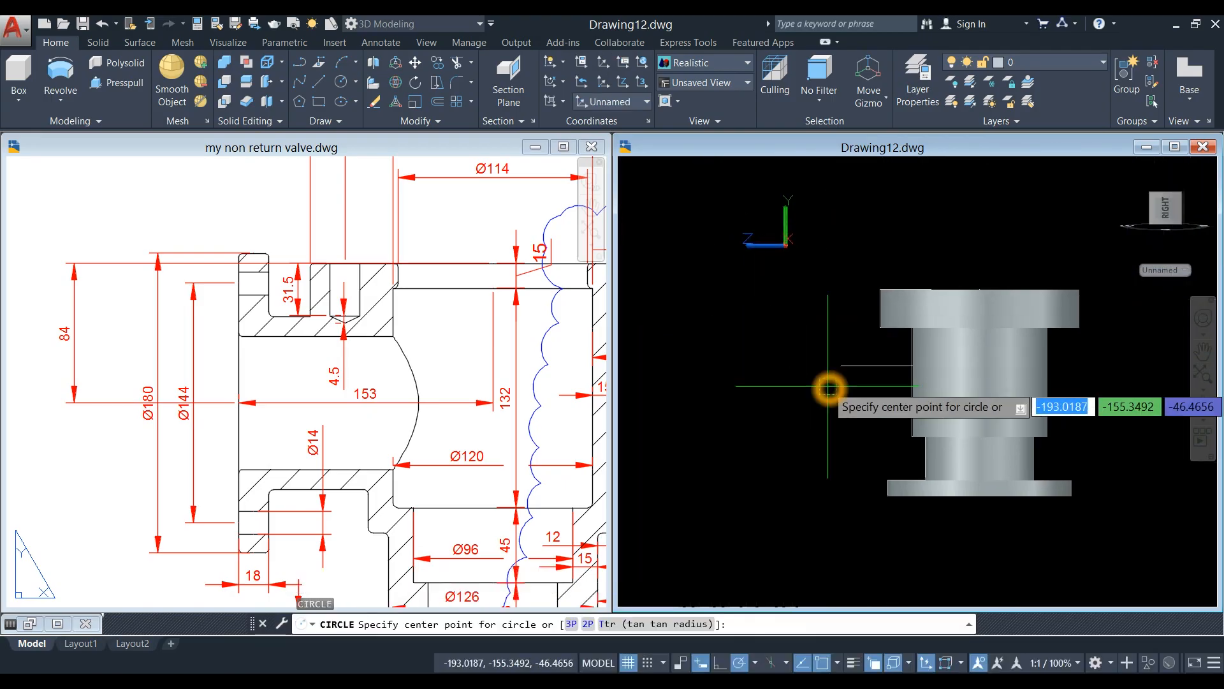
pyautogui.click(842, 366)
pyautogui.keyDown('shift'); pyautogui.moveTo(848, 265); pyautogui.dragTo(890, 276, button='middle'); pyautogui.keyUp('shift')
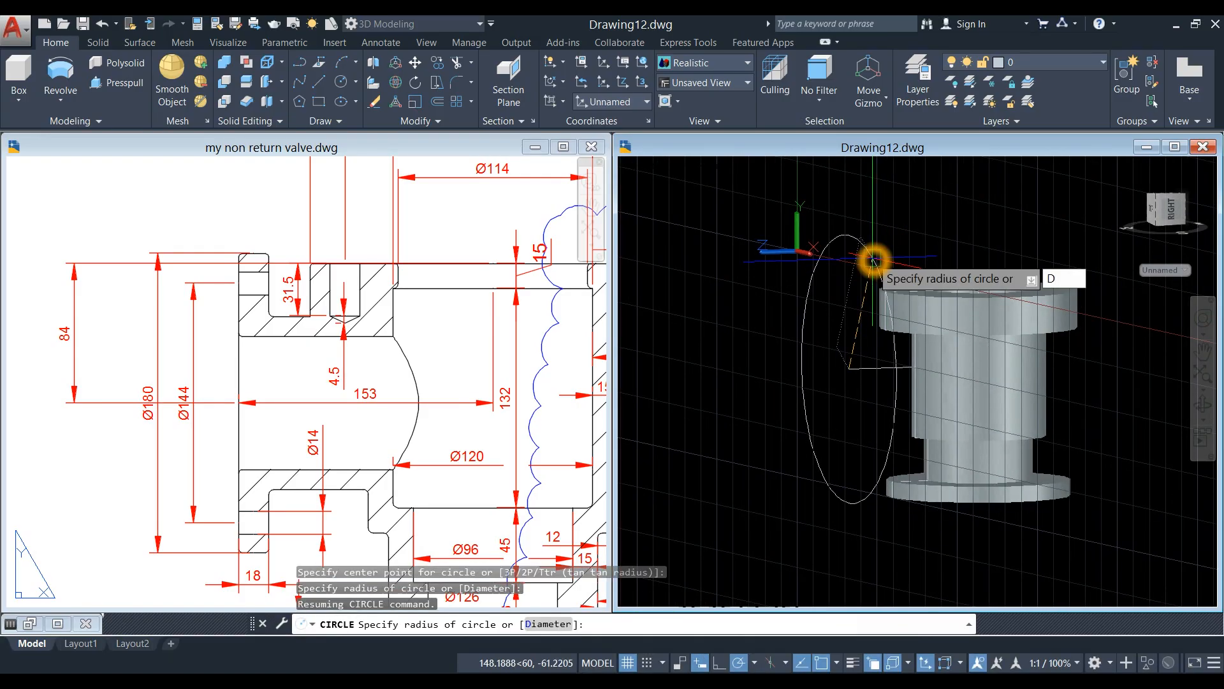
pyautogui.write('D')
pyautogui.press('Return')
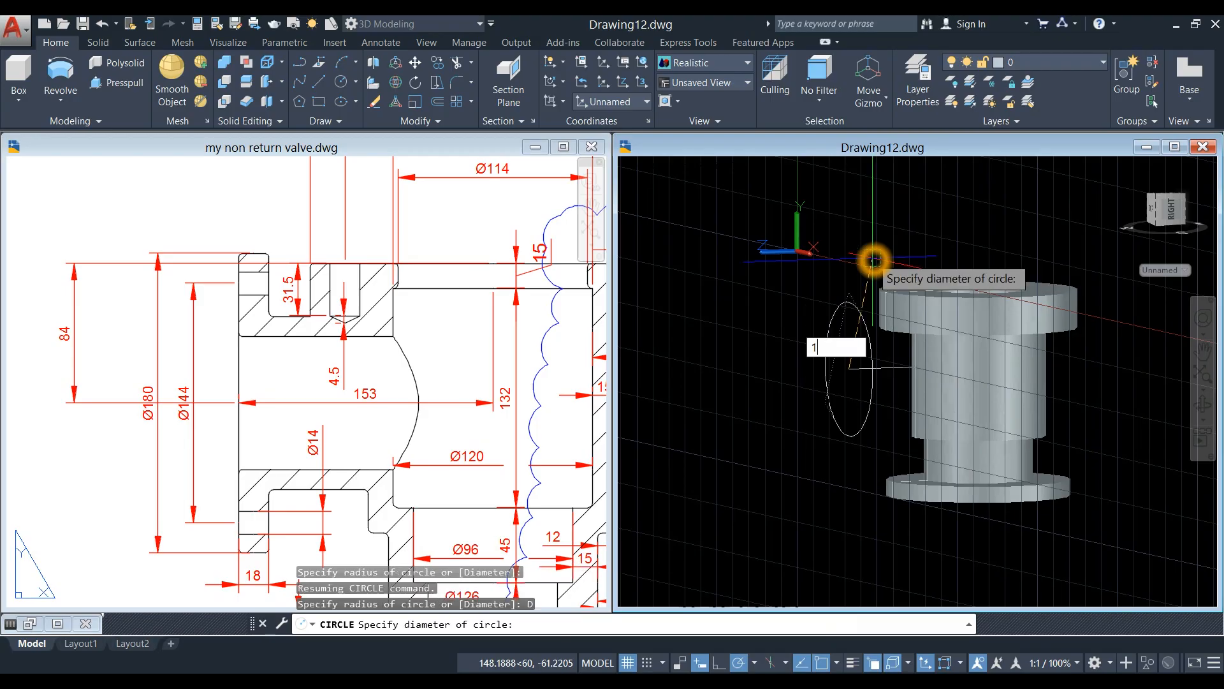
pyautogui.write('180')
pyautogui.press('Return')
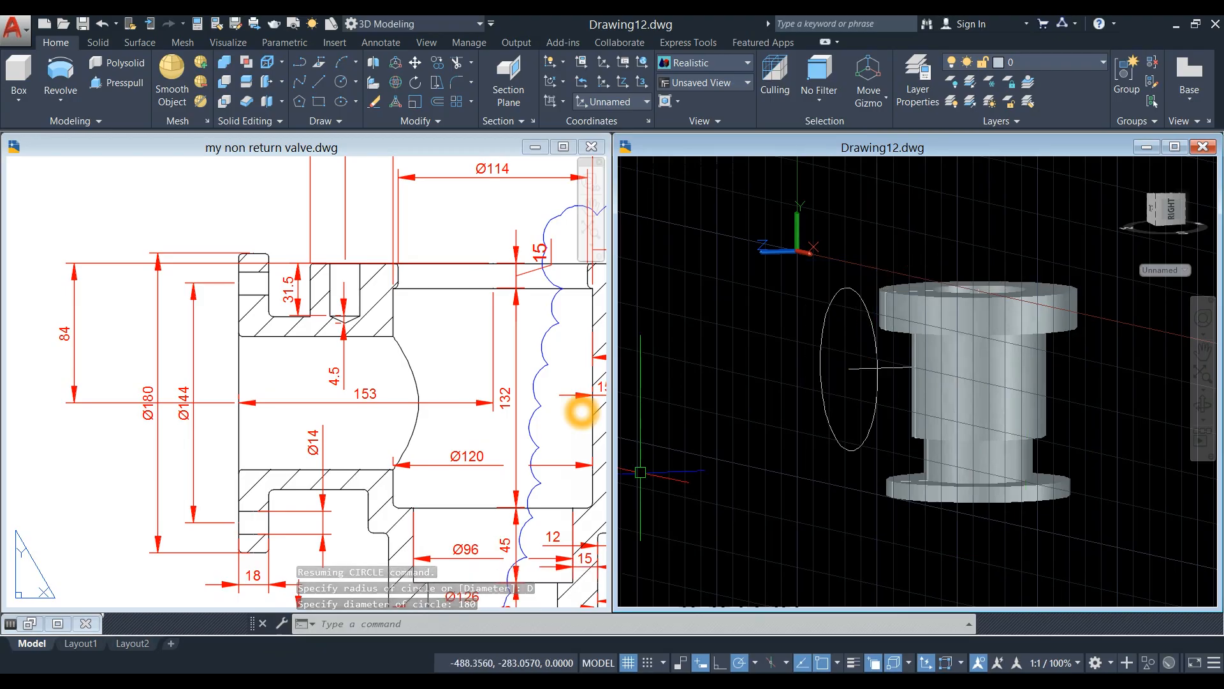
# Extrude the 180 mm circle 18 mm towards the valve body to form the side branch flange.
pyautogui.click(257, 390)
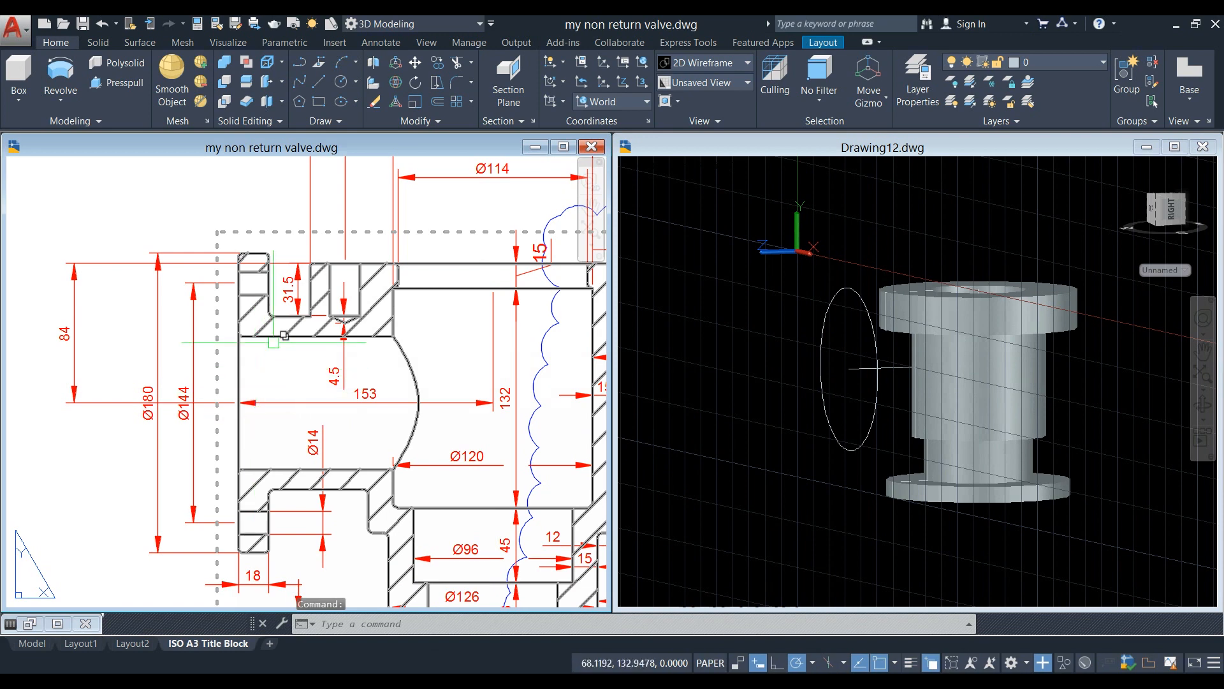
pyautogui.moveTo(257, 357); pyautogui.dragTo(245, 287, button='middle')
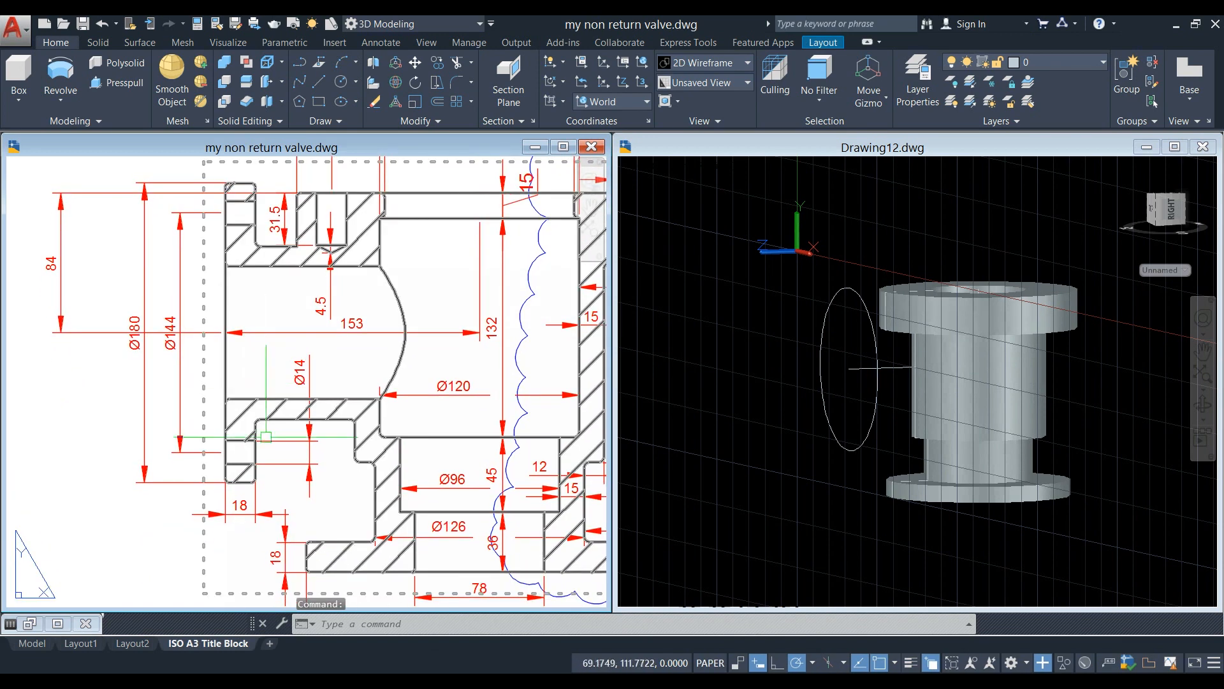
pyautogui.moveTo(268, 484); pyautogui.dragTo(278, 513, button='middle')
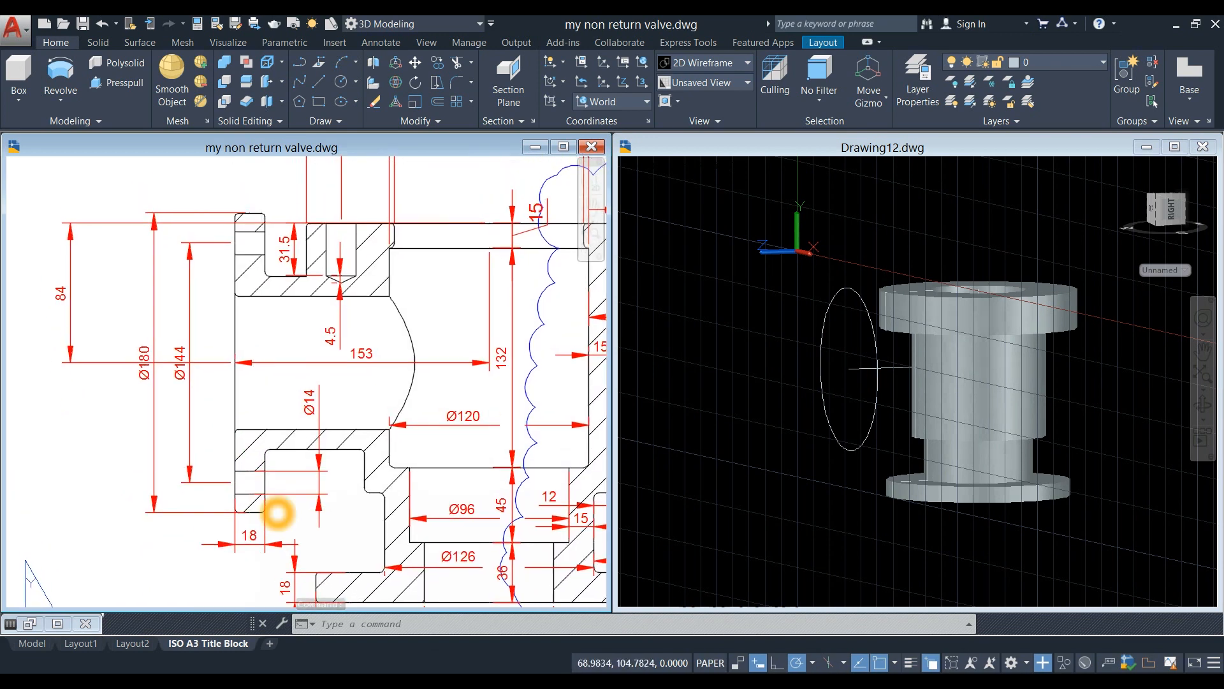
pyautogui.click(749, 429)
pyautogui.click(844, 289)
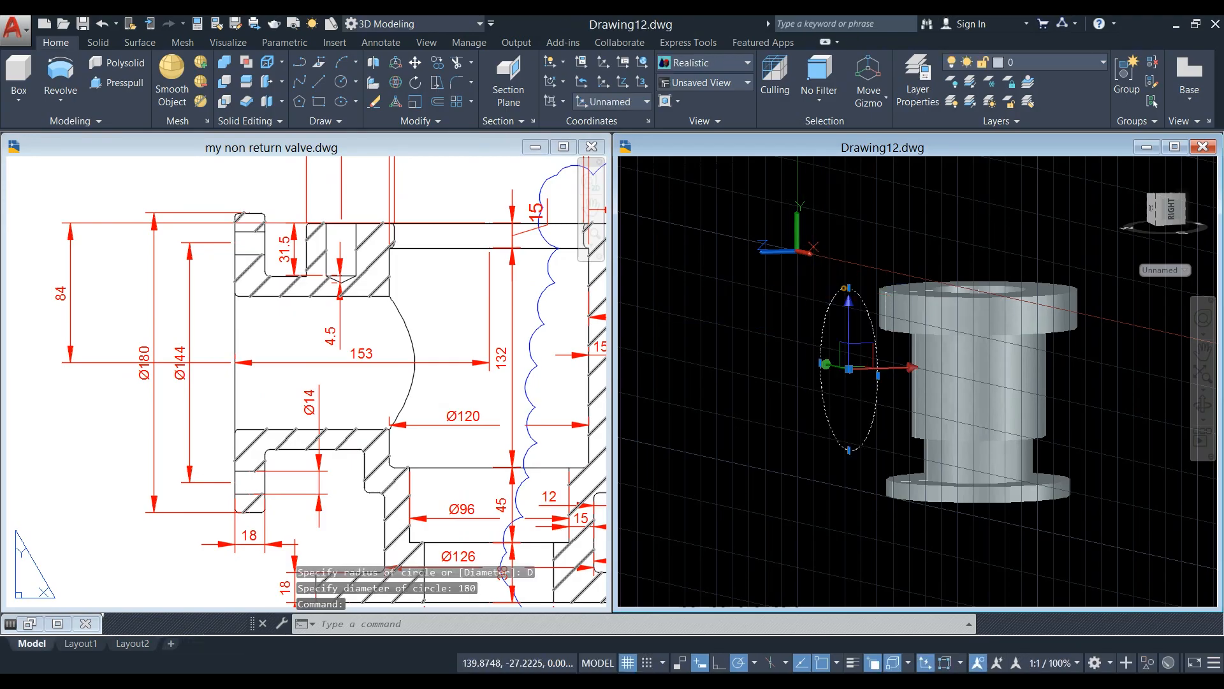
pyautogui.click(64, 102)
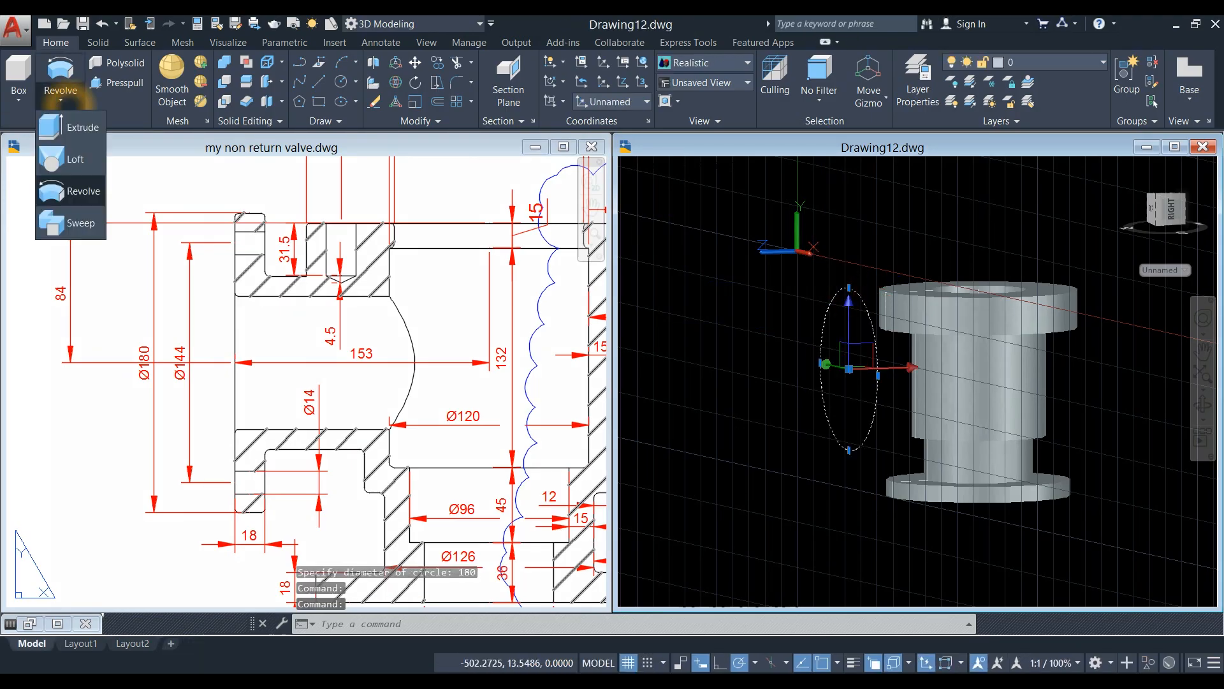
pyautogui.click(70, 127)
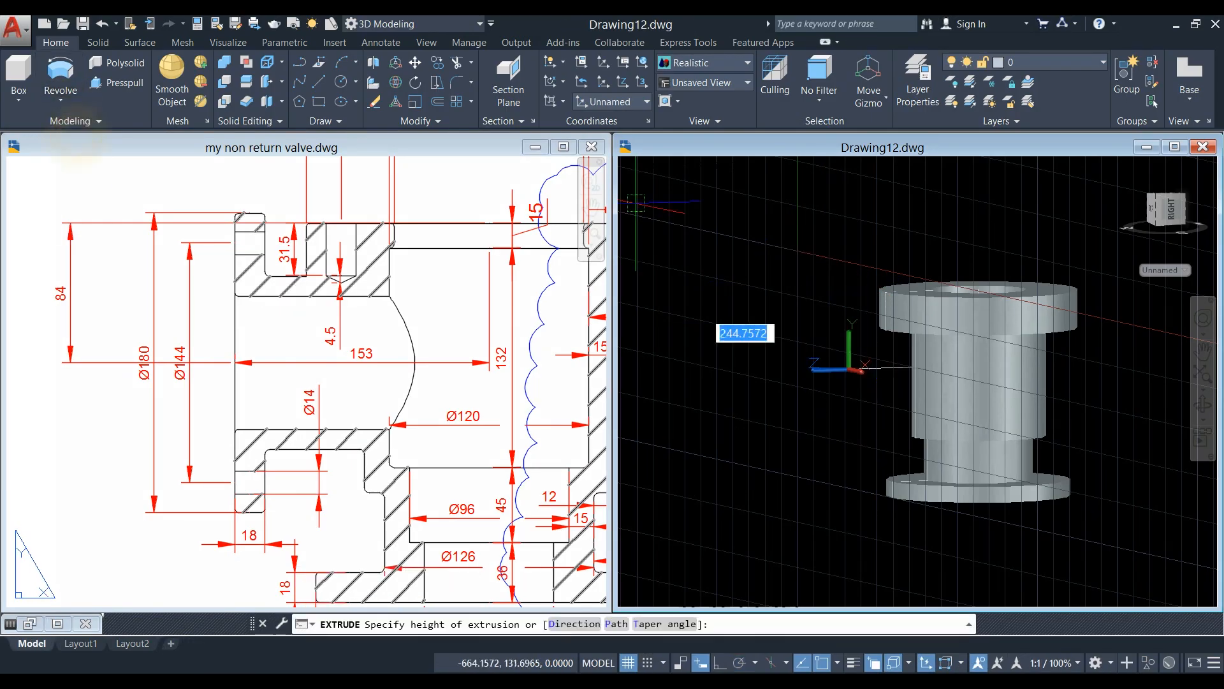
pyautogui.keyDown('shift'); pyautogui.moveTo(670, 280); pyautogui.dragTo(834, 250, button='middle'); pyautogui.keyUp('shift')
pyautogui.click(859, 244)
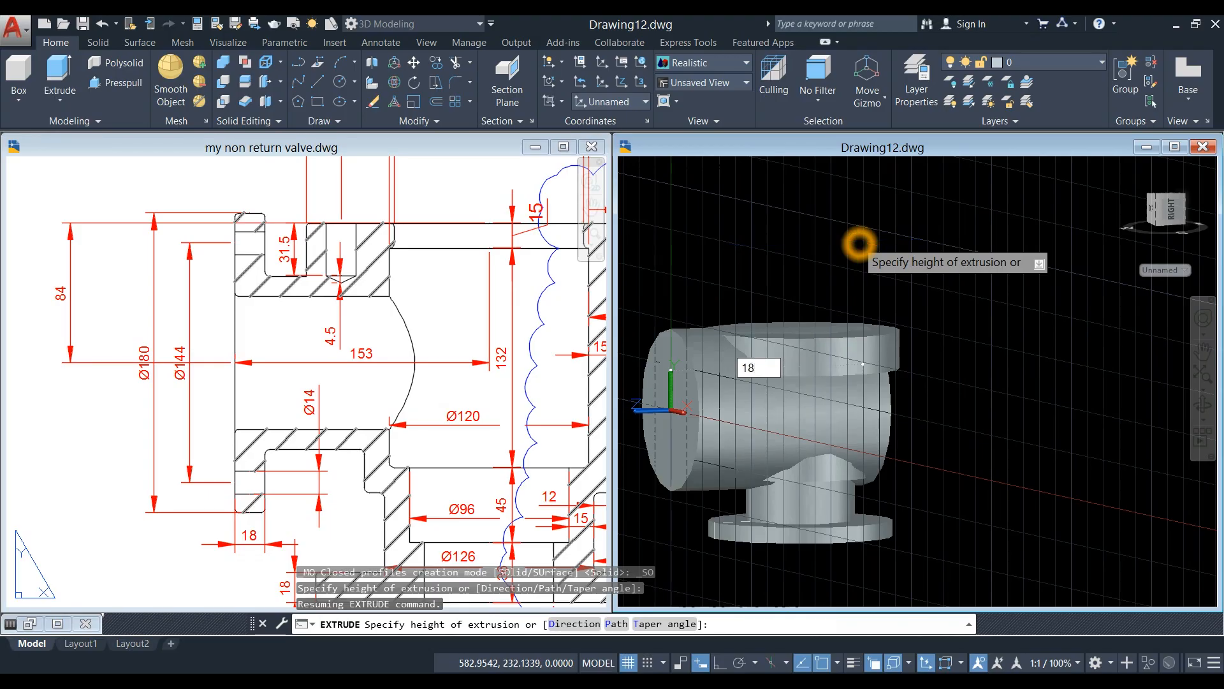
pyautogui.press('Return')
pyautogui.moveTo(860, 244); pyautogui.dragTo(1025, 226, button='middle')
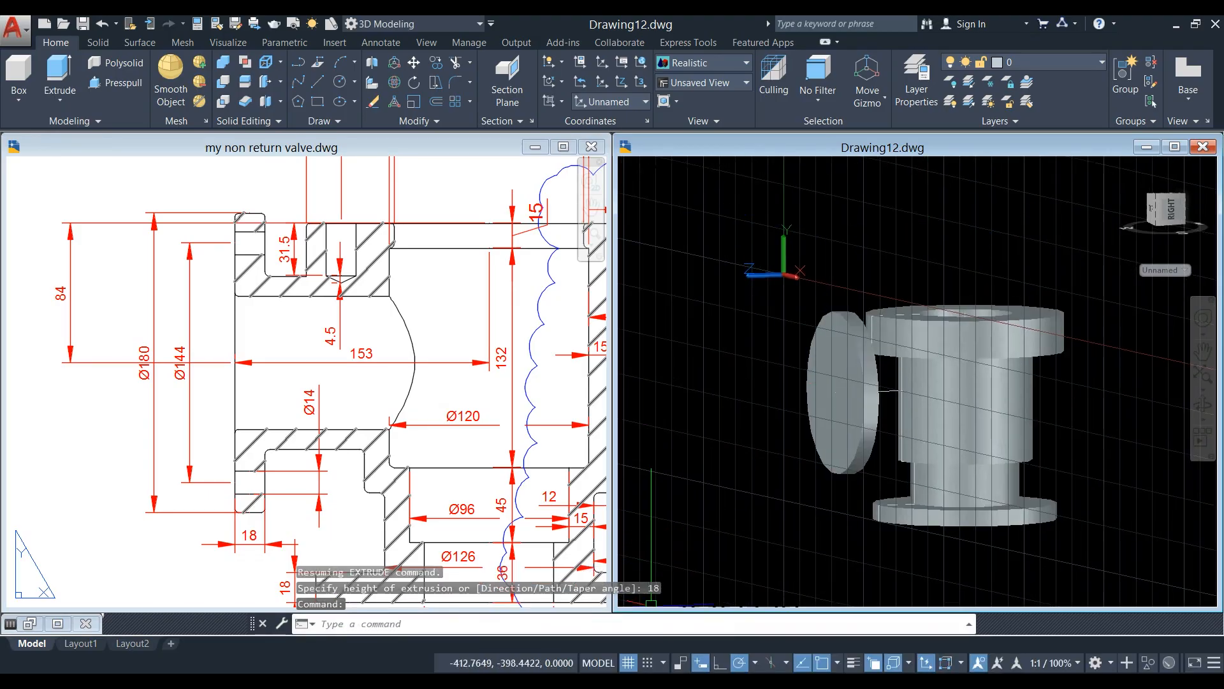
# Turn off the grid and examine the side branch's outer and bore diameters in the reference section.
pyautogui.press('F7')
pyautogui.moveTo(784, 500)
pyautogui.keyDown('shift'); pyautogui.mouseDown(button='middle')
pyautogui.moveTo(716, 511)
pyautogui.moveTo(790, 502)
pyautogui.mouseUp(button='middle'); pyautogui.keyUp('shift')
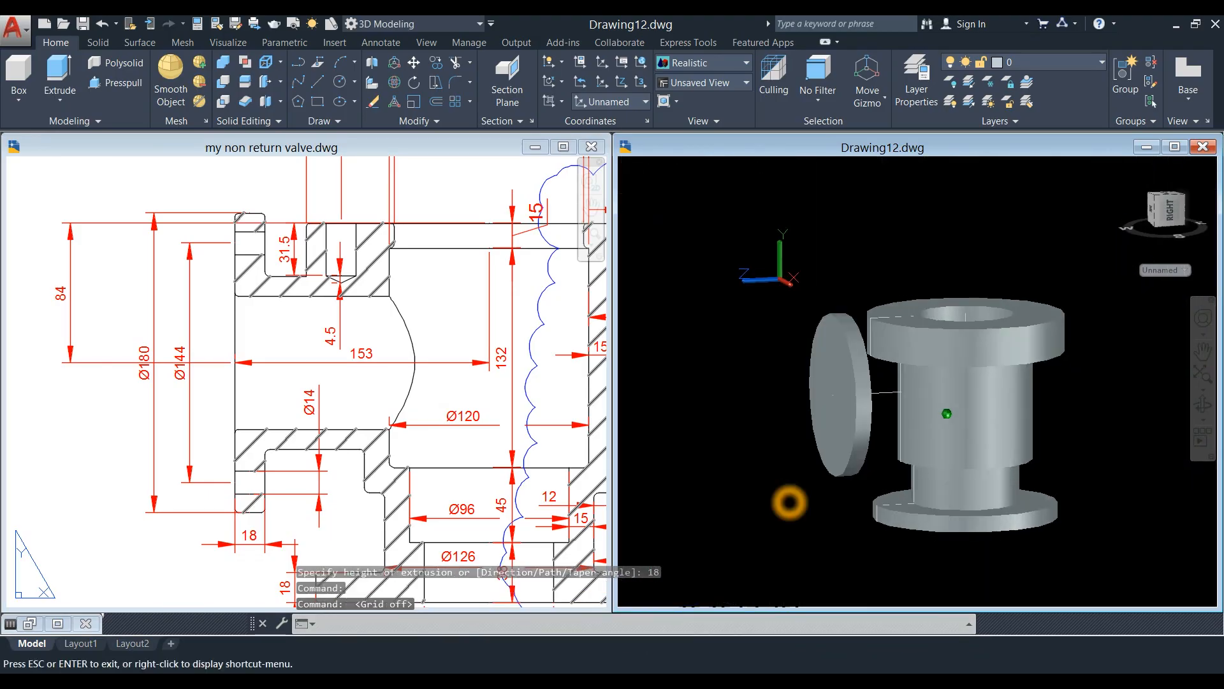
pyautogui.click(312, 385)
pyautogui.scroll(2, 389, 411)
pyautogui.moveTo(390, 410)
pyautogui.mouseDown(button='middle')
pyautogui.moveTo(445, 380)
pyautogui.moveTo(439, 402)
pyautogui.moveTo(477, 427)
pyautogui.mouseUp(button='middle')
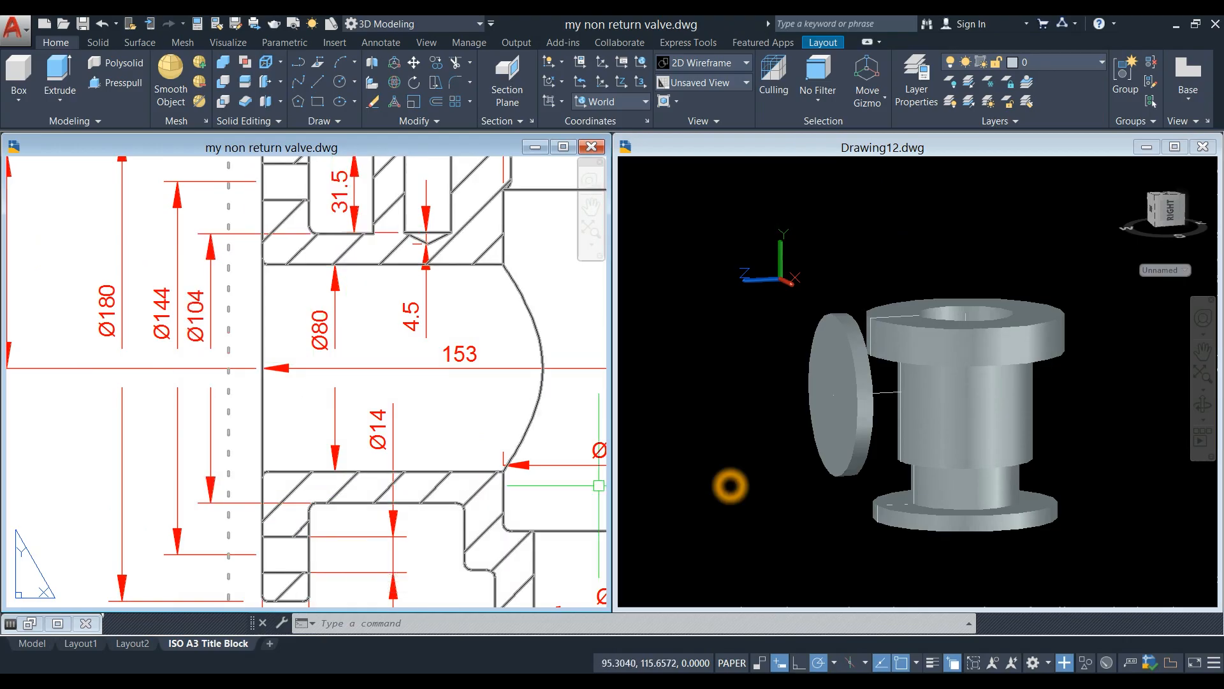
pyautogui.click(341, 268)
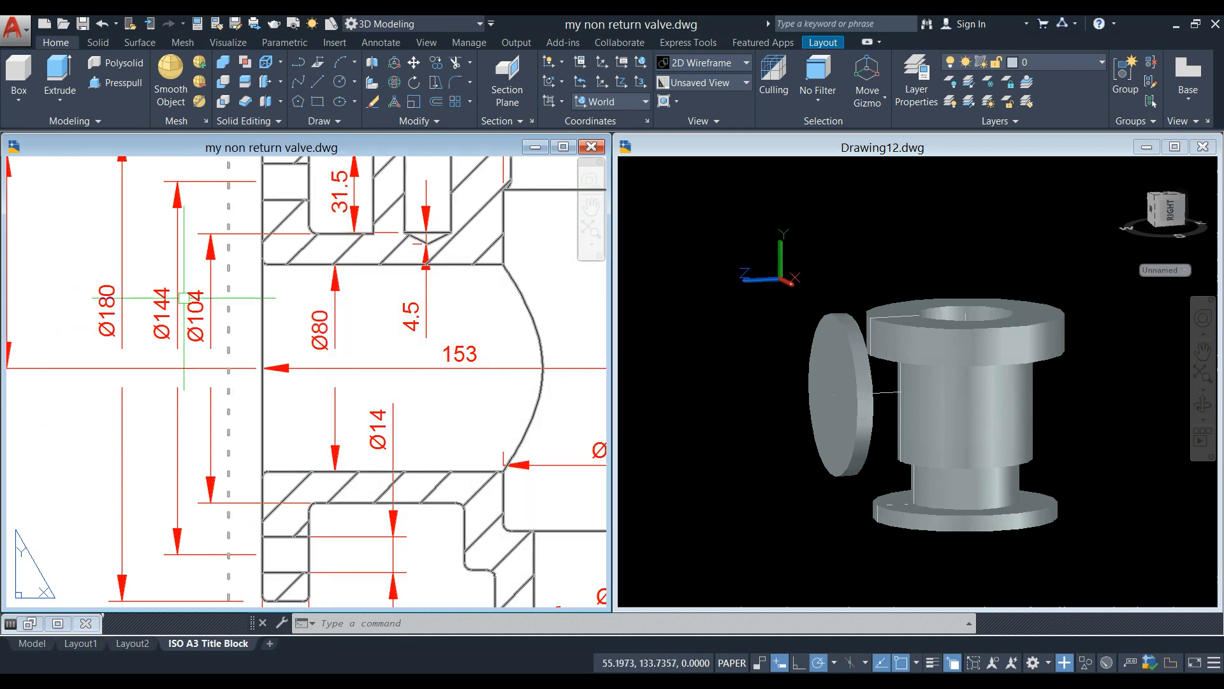
# Draw a circle with a diameter of 104 mm centred on the side flange's outer face.
pyautogui.click(737, 395)
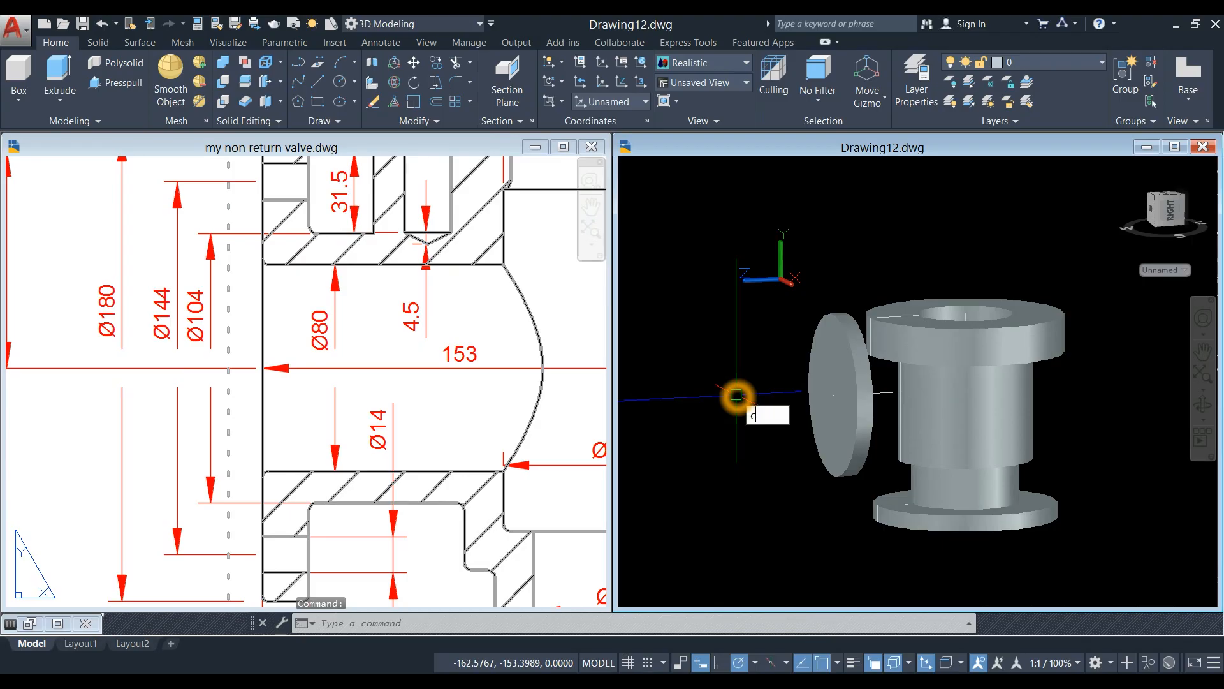
pyautogui.press('Return')
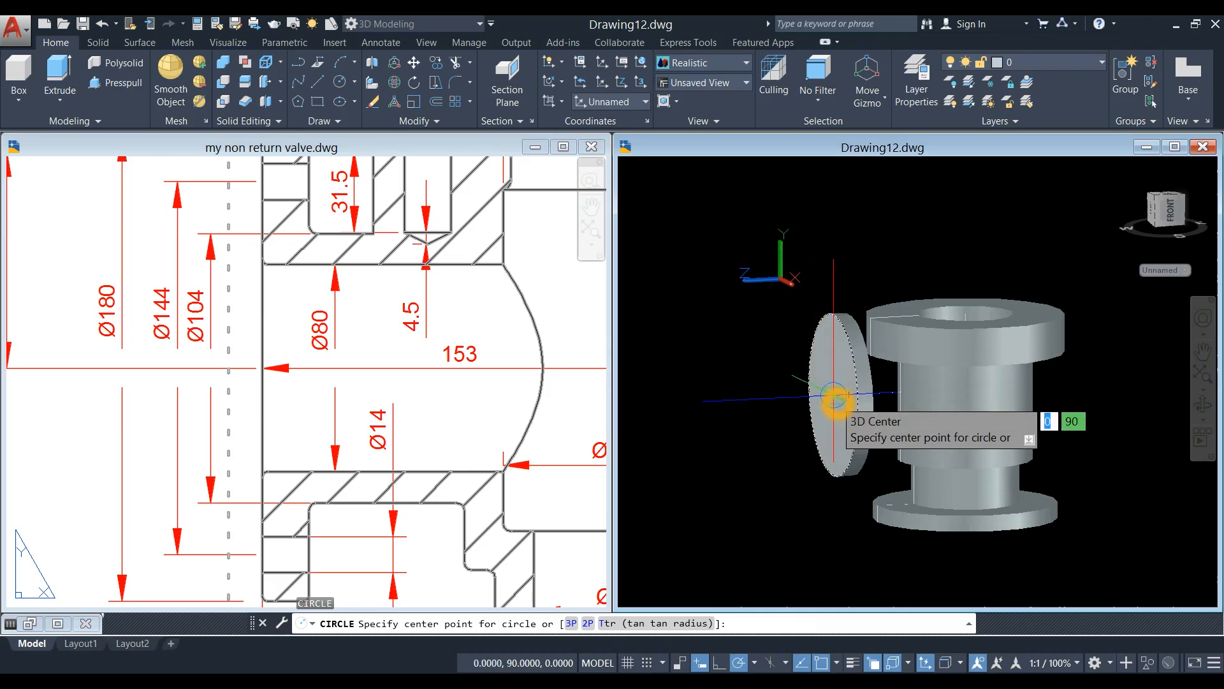
pyautogui.click(834, 398)
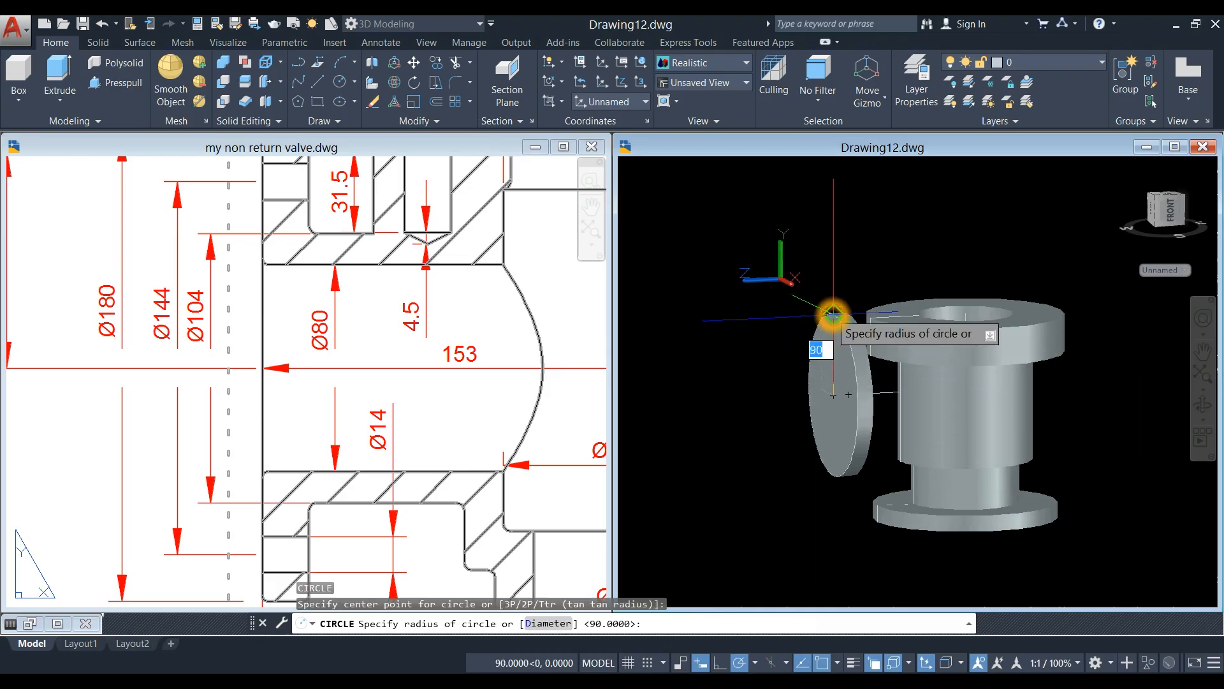
pyautogui.press('Return')
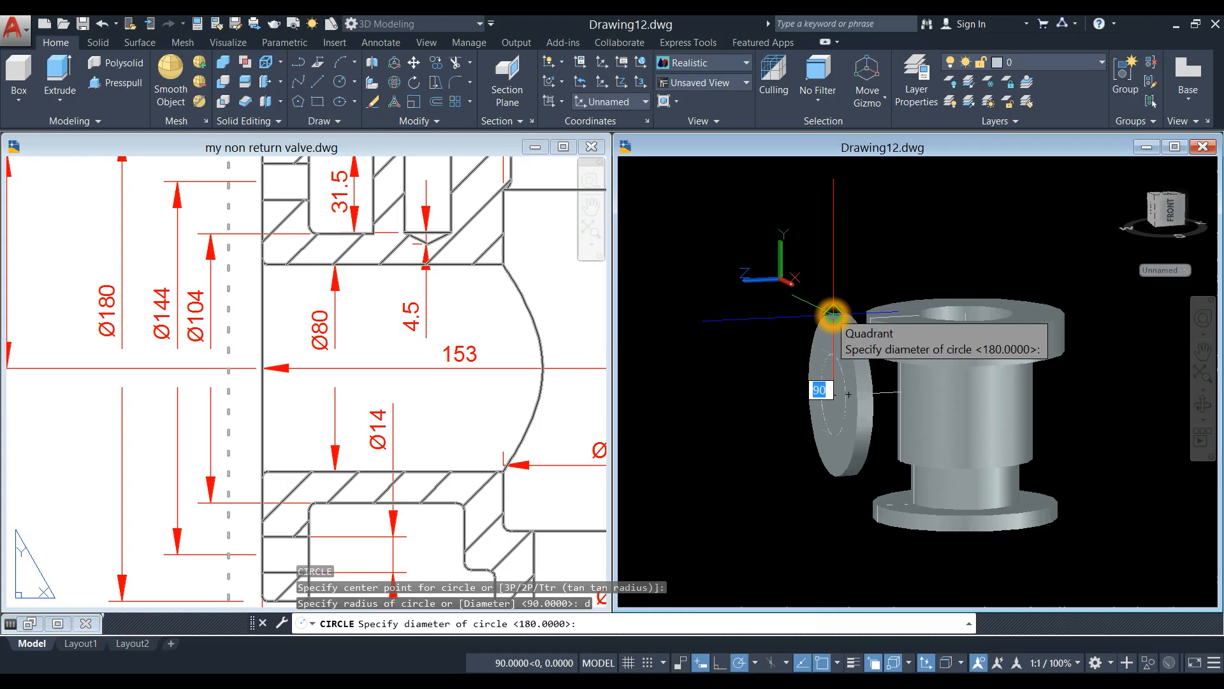
pyautogui.write('104')
pyautogui.press('Return')
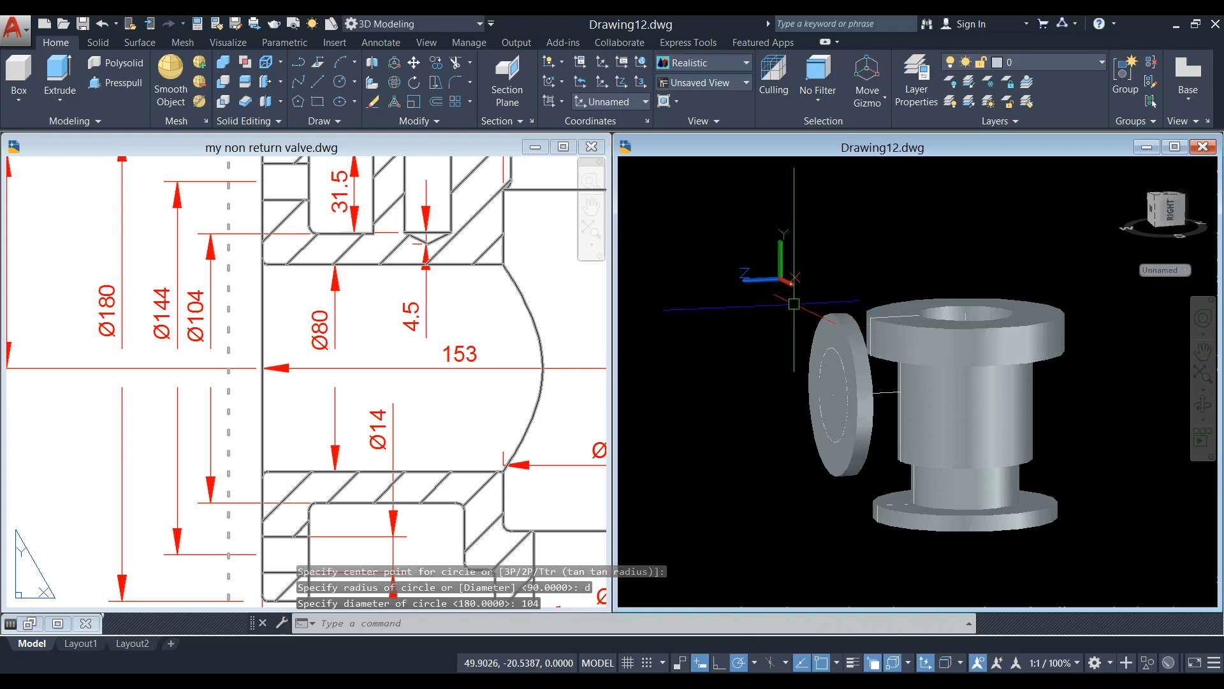
# Draw a concentric circle with a diameter of 80 mm on the side flange's outer face for the bore.
pyautogui.rightClick(713, 316)
pyautogui.click(768, 323)
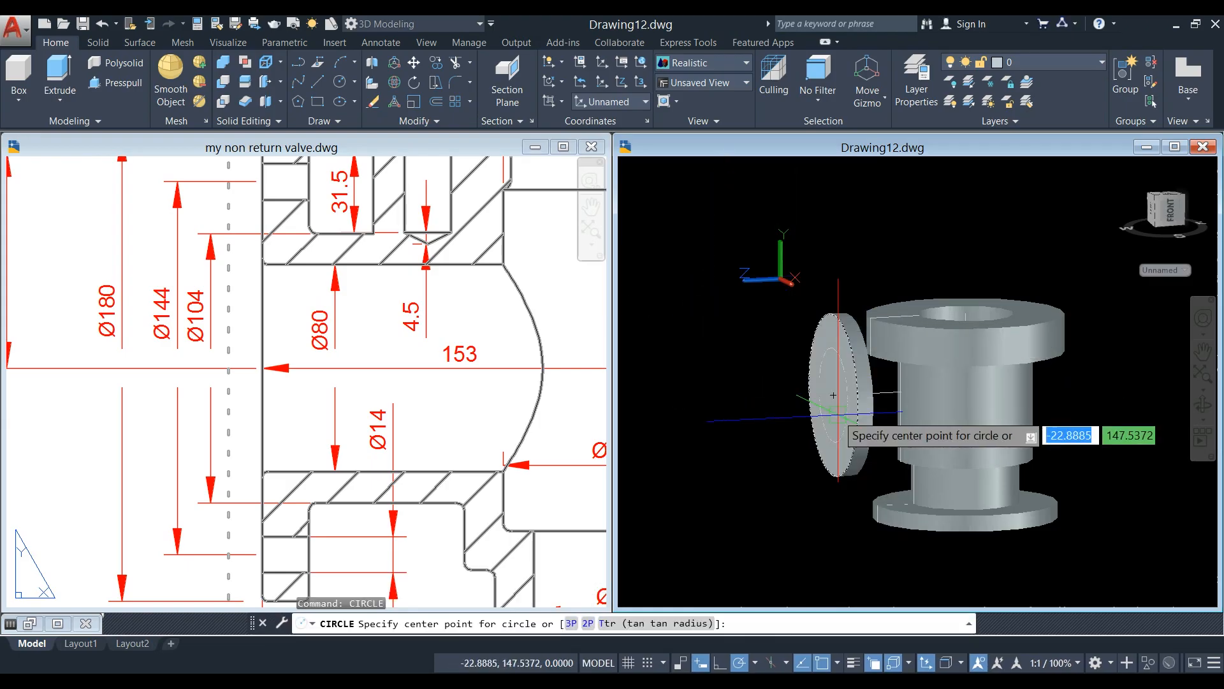
pyautogui.click(831, 389)
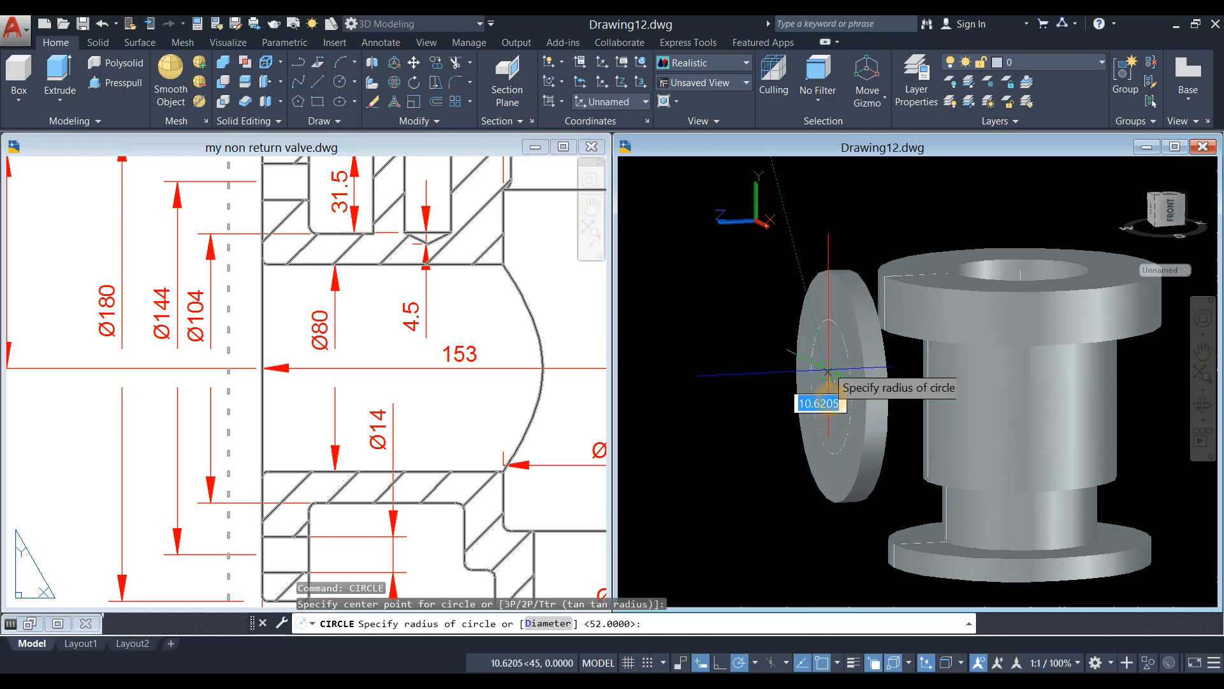
pyautogui.write('d')
pyautogui.press('Return')
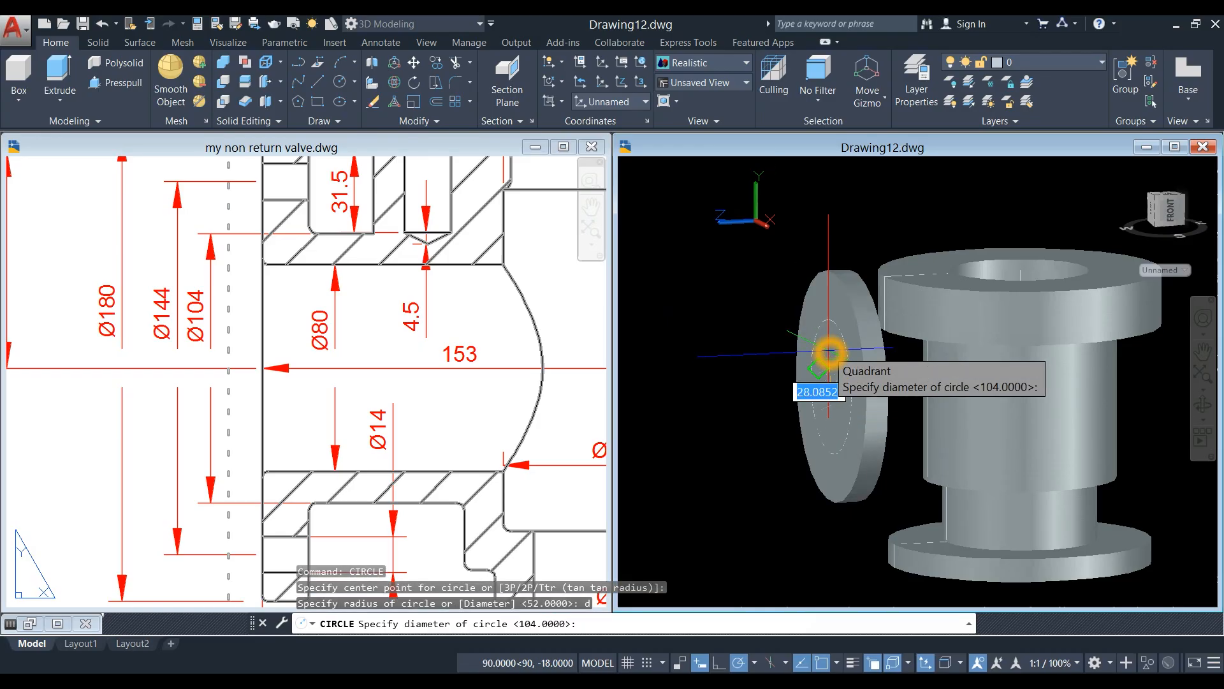
pyautogui.press('Return')
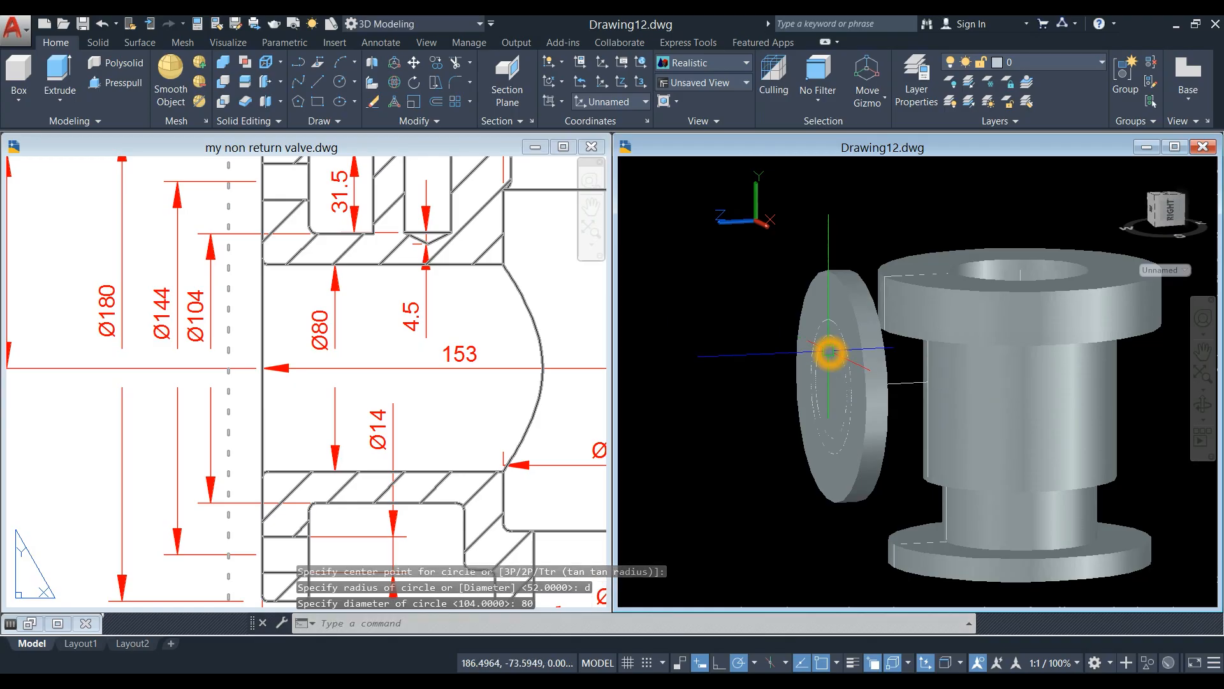
pyautogui.click(832, 314)
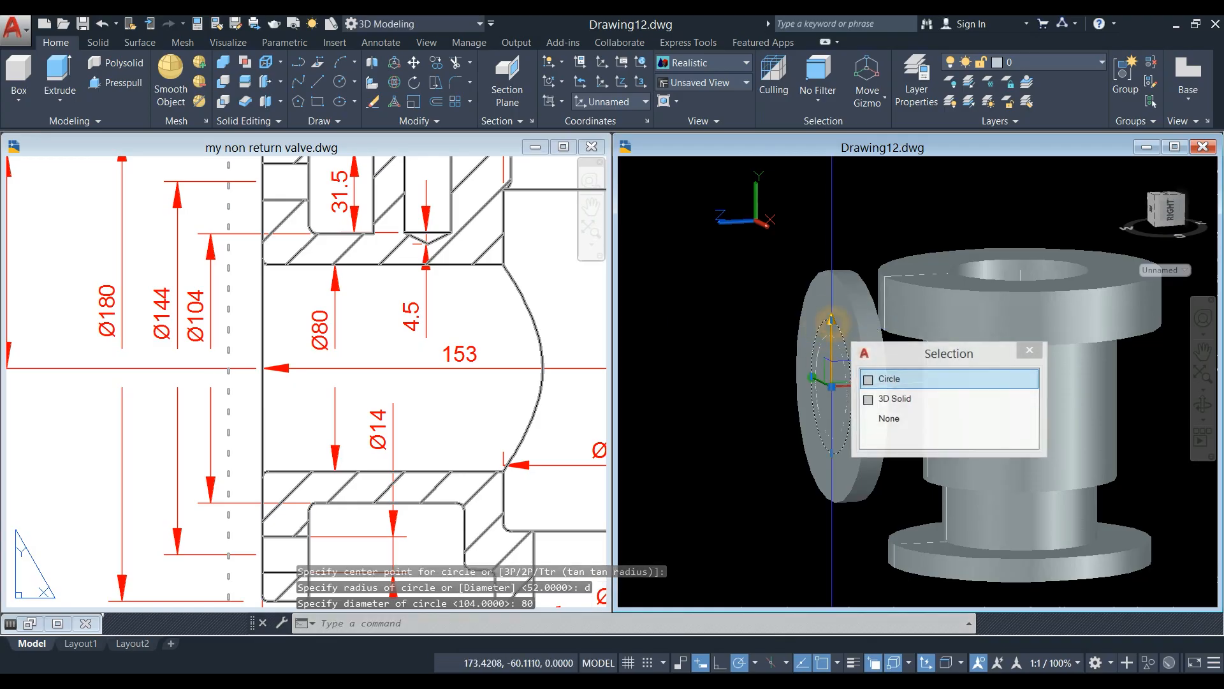
pyautogui.click(829, 340)
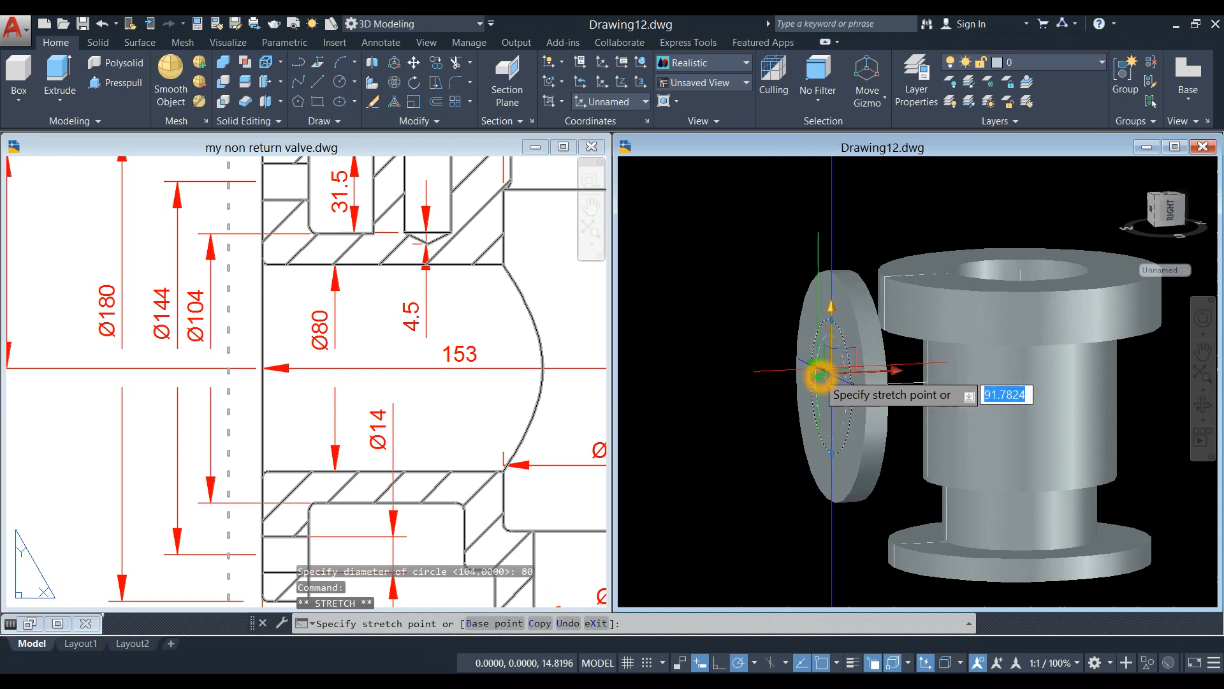
pyautogui.press('Escape')
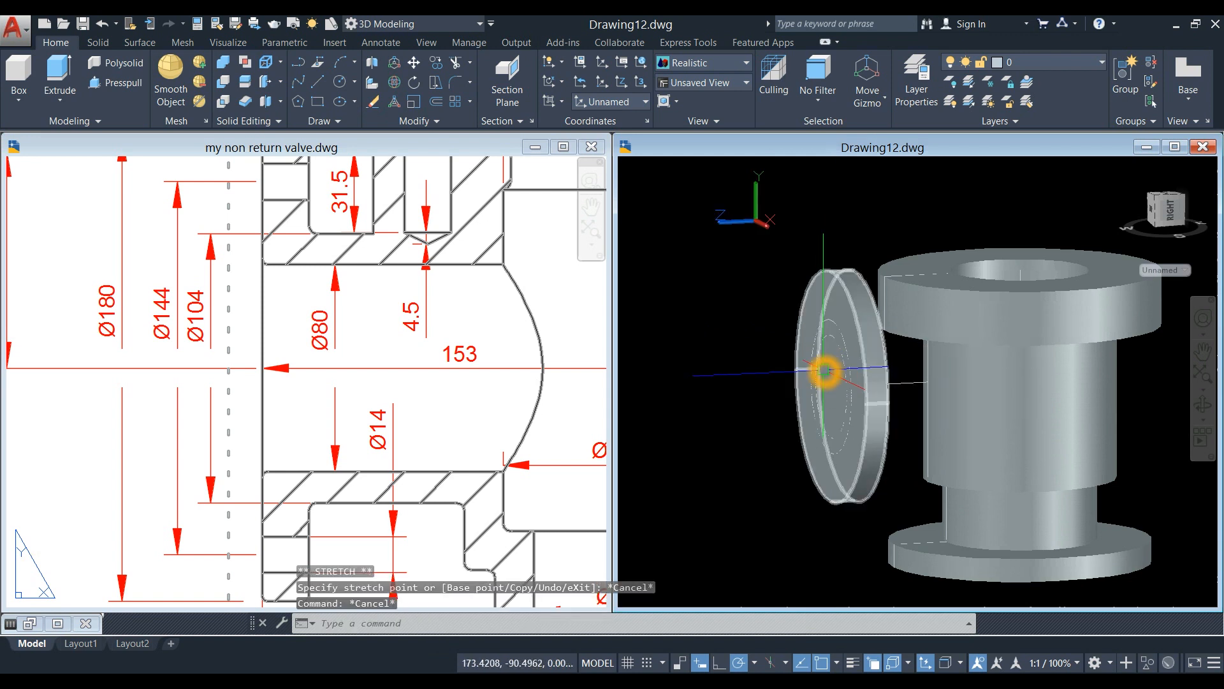
# Extrude the 104 mm and 80 mm circles together by -153 mm from the side flange into the valve body.
pyautogui.scroll(3, 829, 377)
pyautogui.click(843, 305)
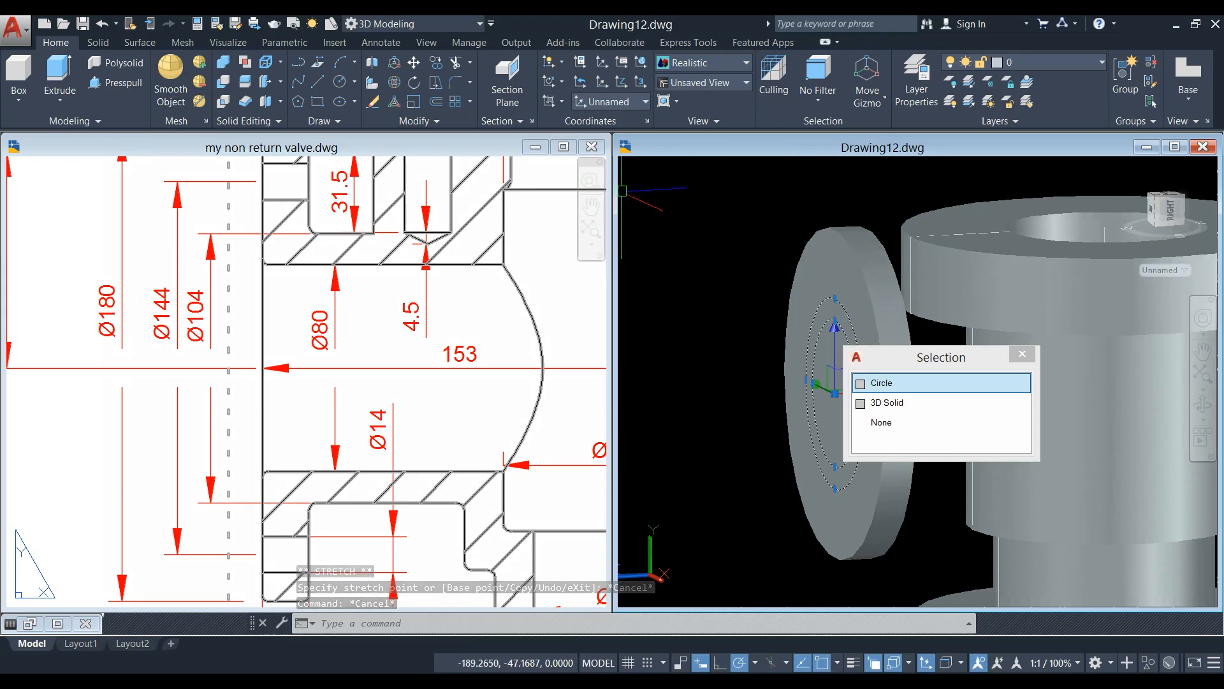
pyautogui.click(905, 383)
pyautogui.click(60, 75)
pyautogui.scroll(-5, 845, 266)
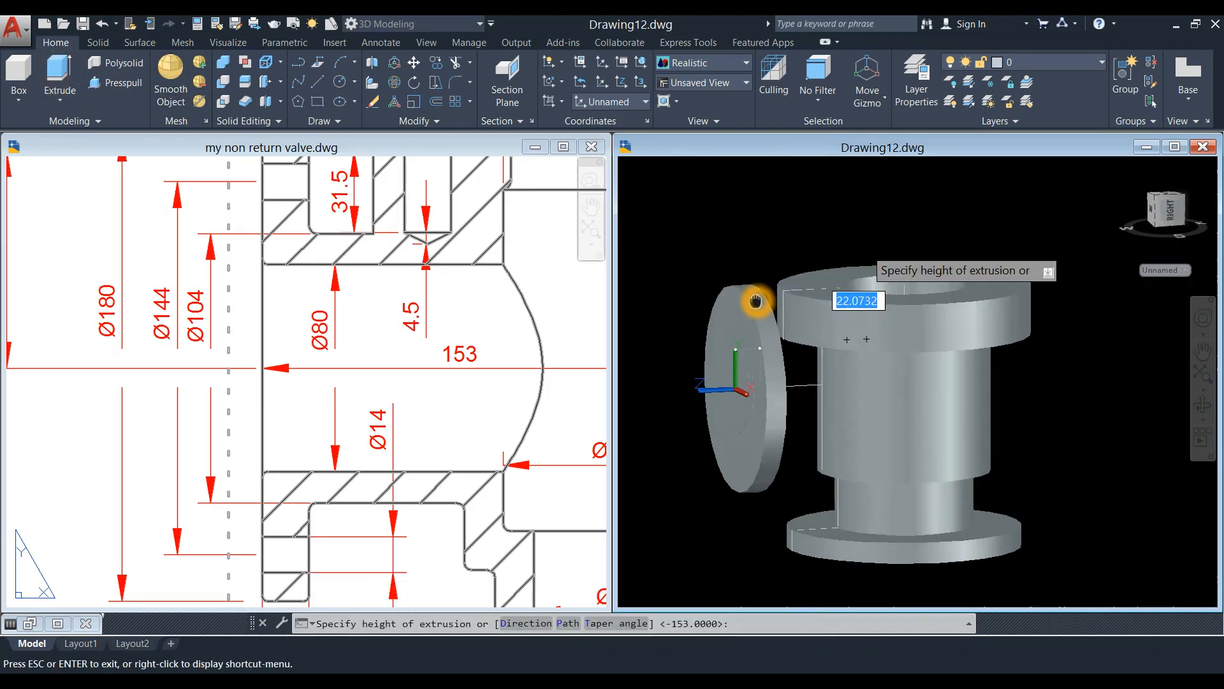
pyautogui.click(850, 299)
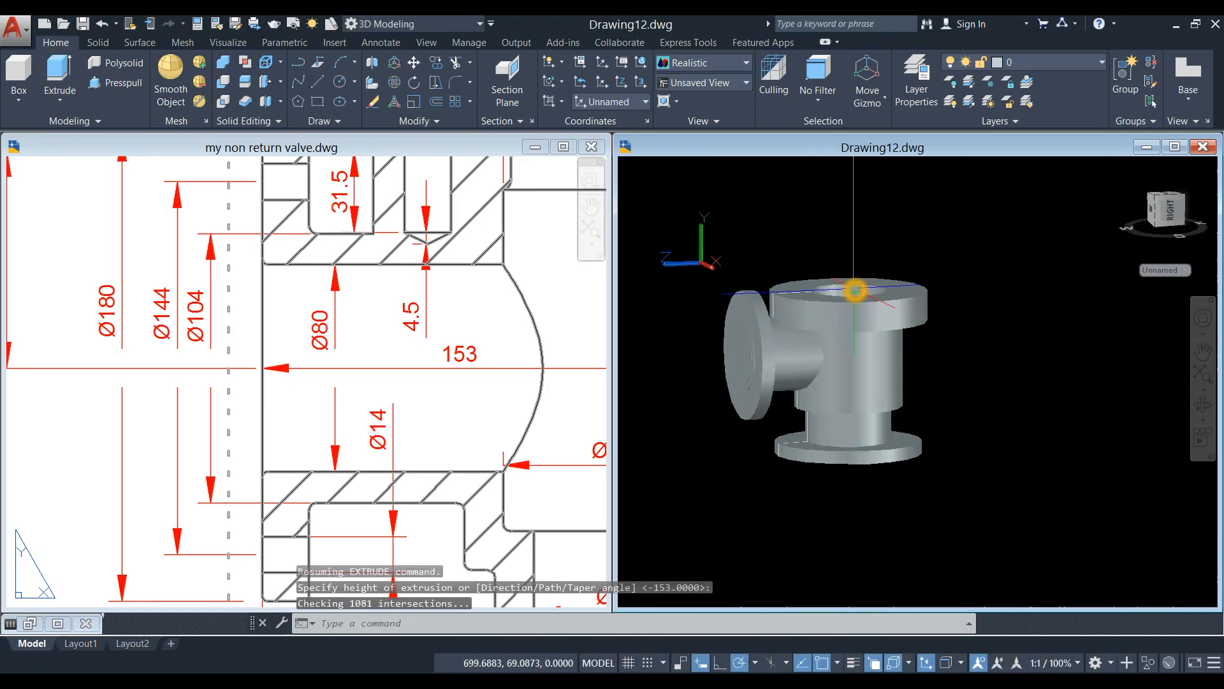
# Subtract the 80 mm cylinder from the side flange, the 104 mm branch cylinder and the valve body together.
pyautogui.scroll(5, 771, 369)
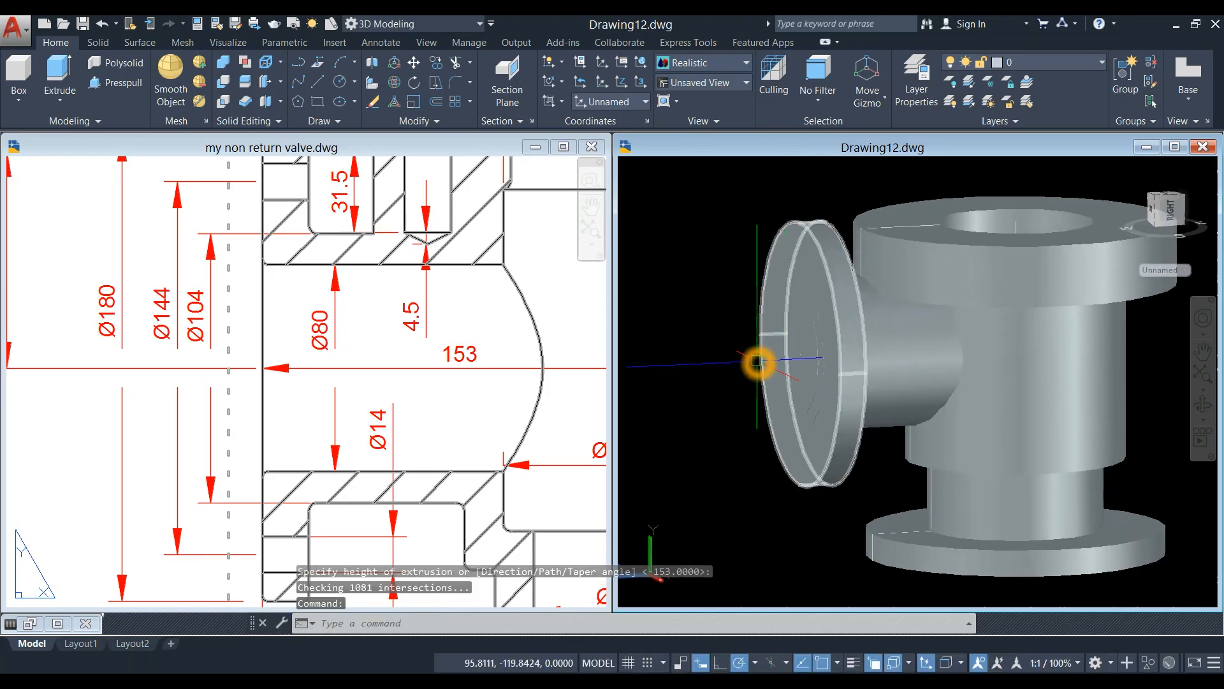
pyautogui.click(812, 366)
pyautogui.press('Escape')
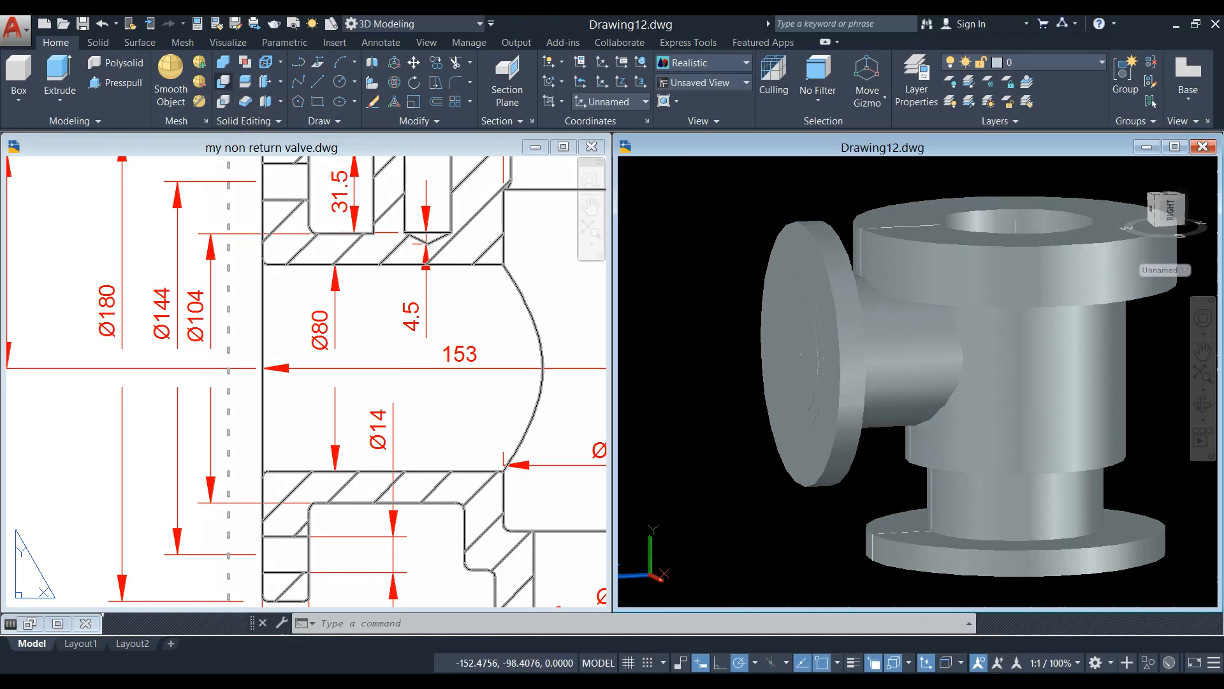
pyautogui.click(245, 62)
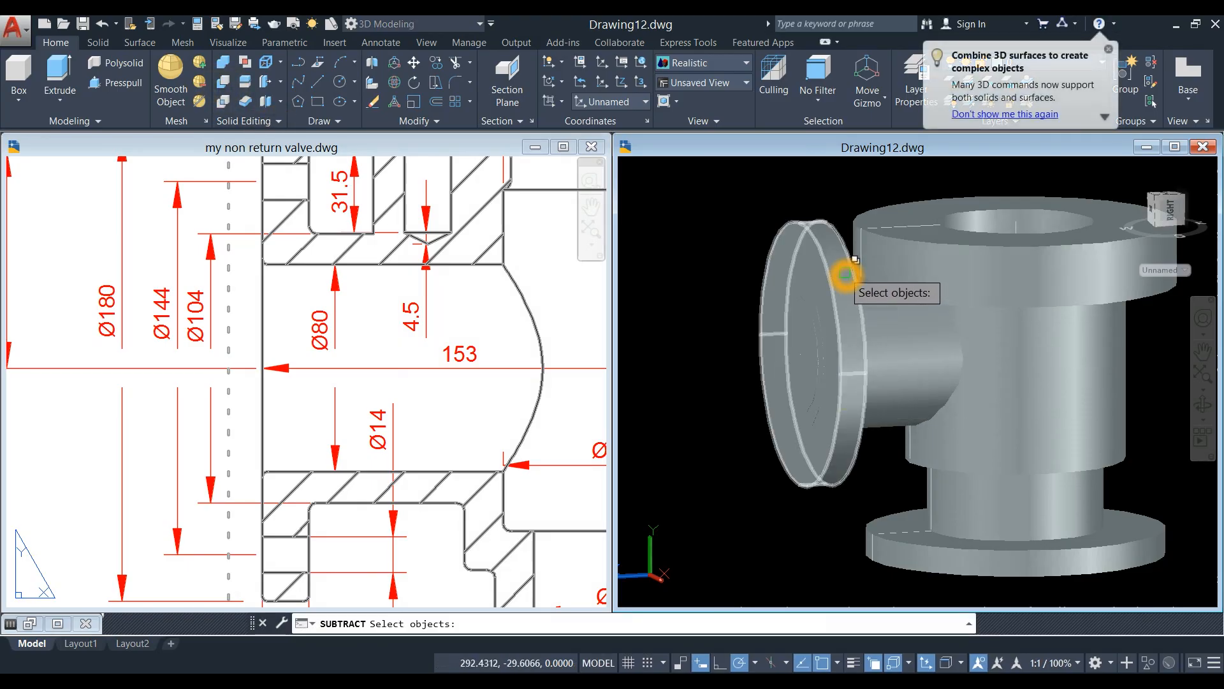
pyautogui.click(845, 275)
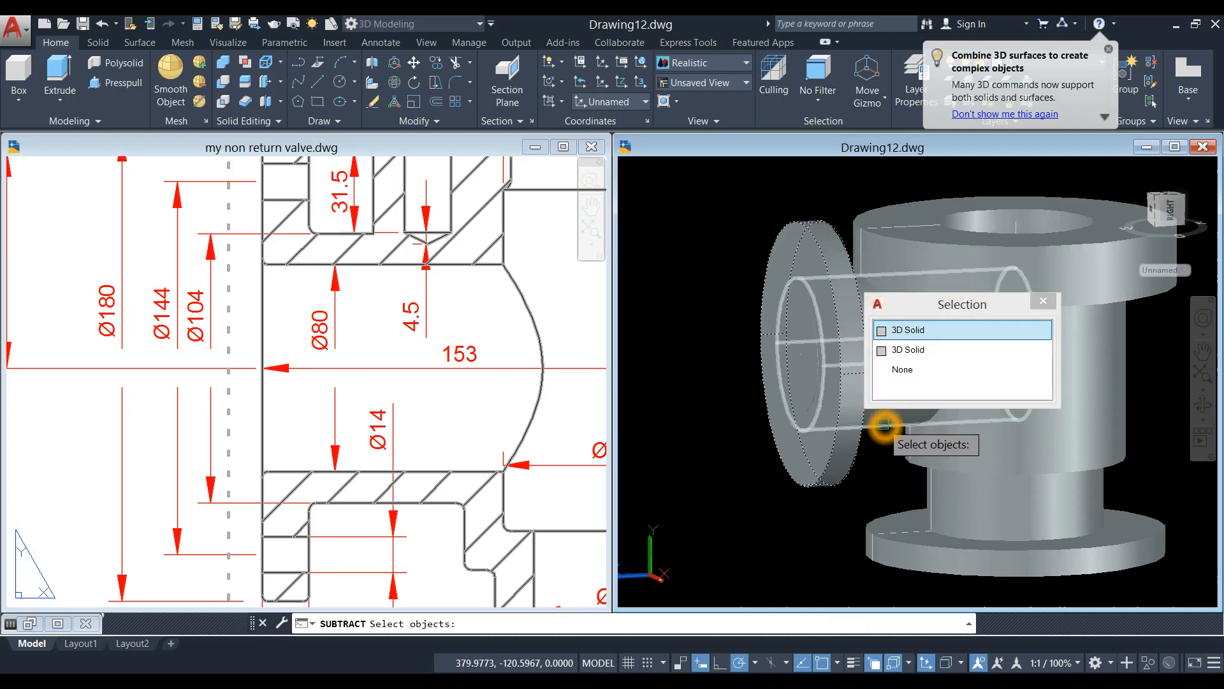
pyautogui.click(883, 425)
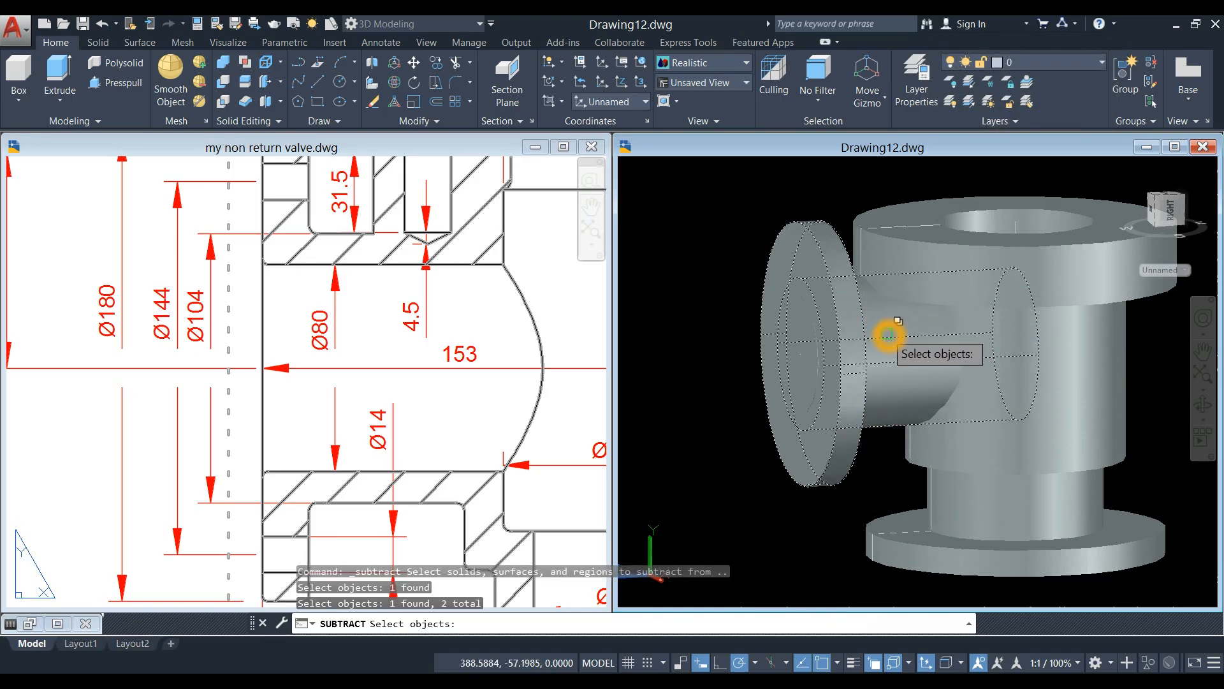
pyautogui.click(929, 250)
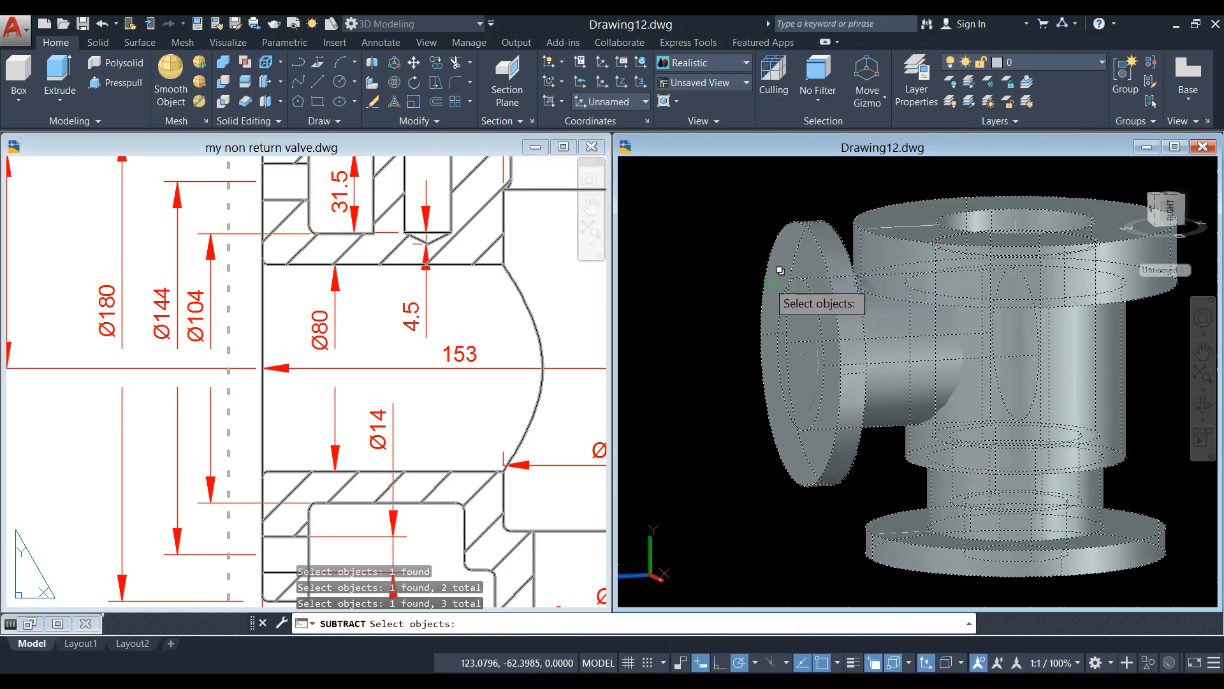
pyautogui.press('Return')
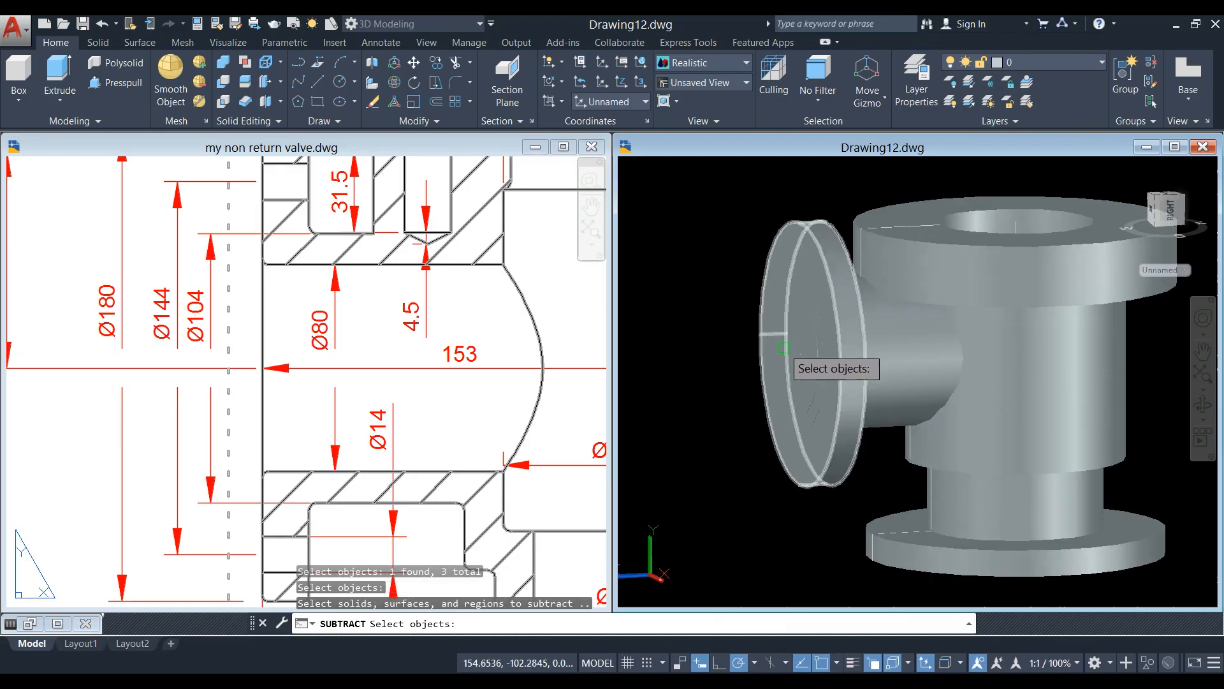
pyautogui.scroll(2, 797, 342)
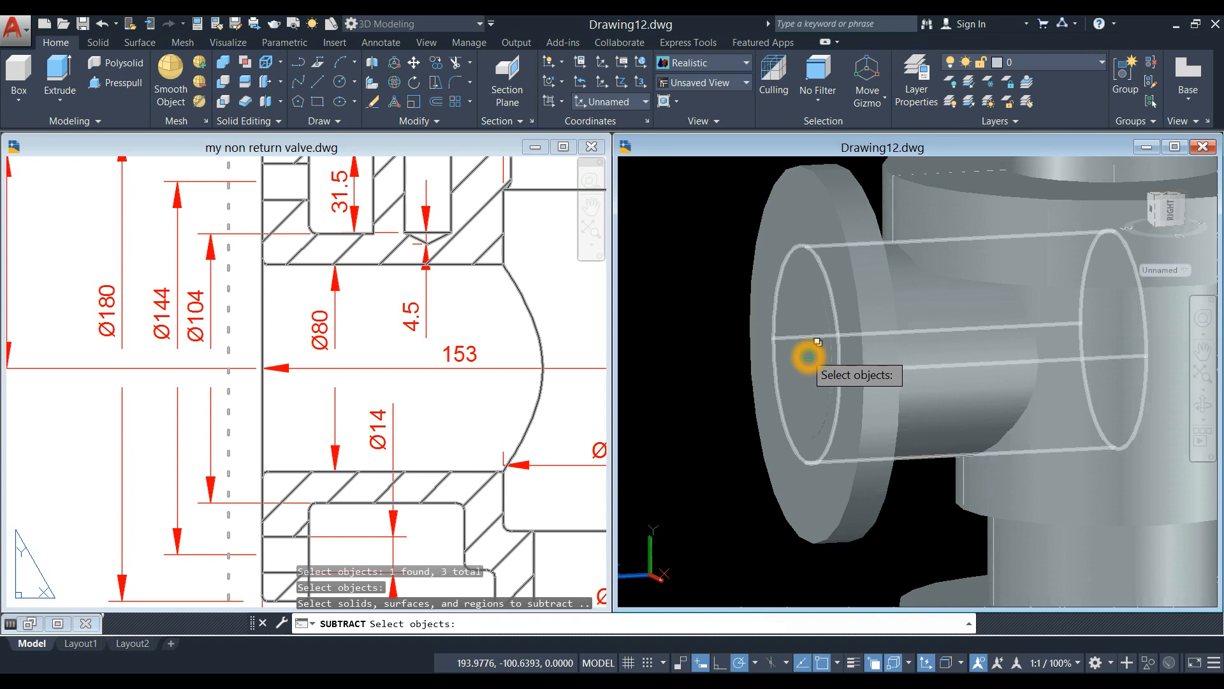
pyautogui.click(828, 351)
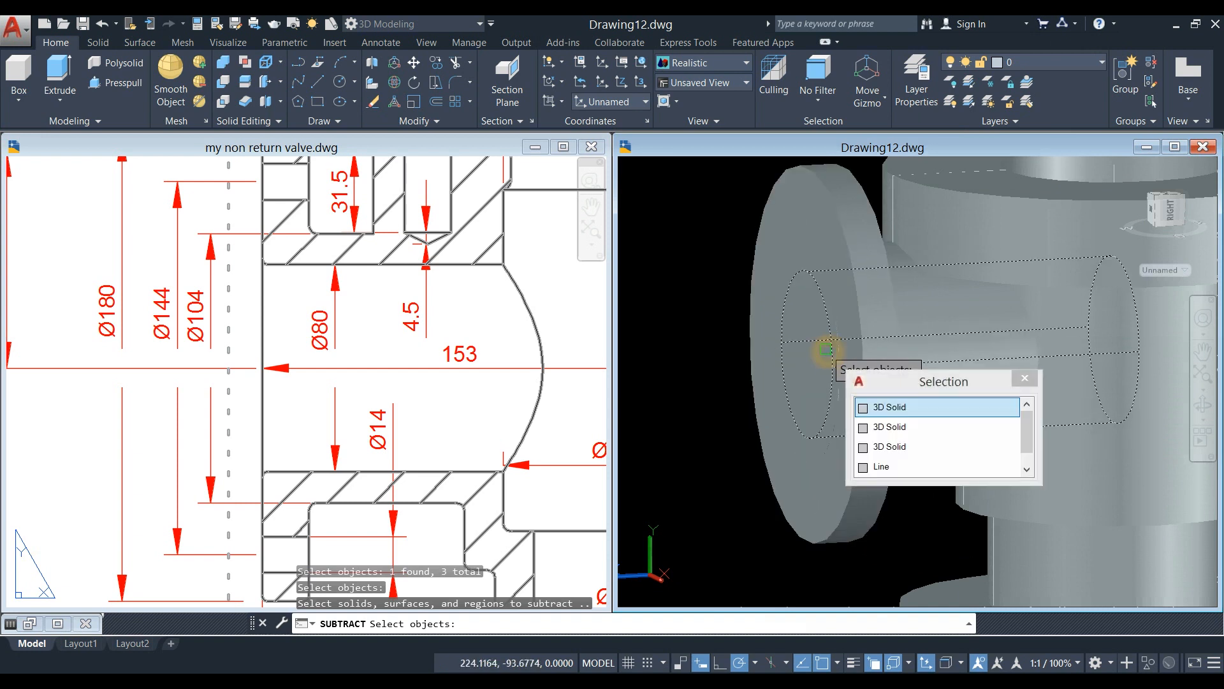
pyautogui.press('Return')
pyautogui.scroll(-5, 683, 259)
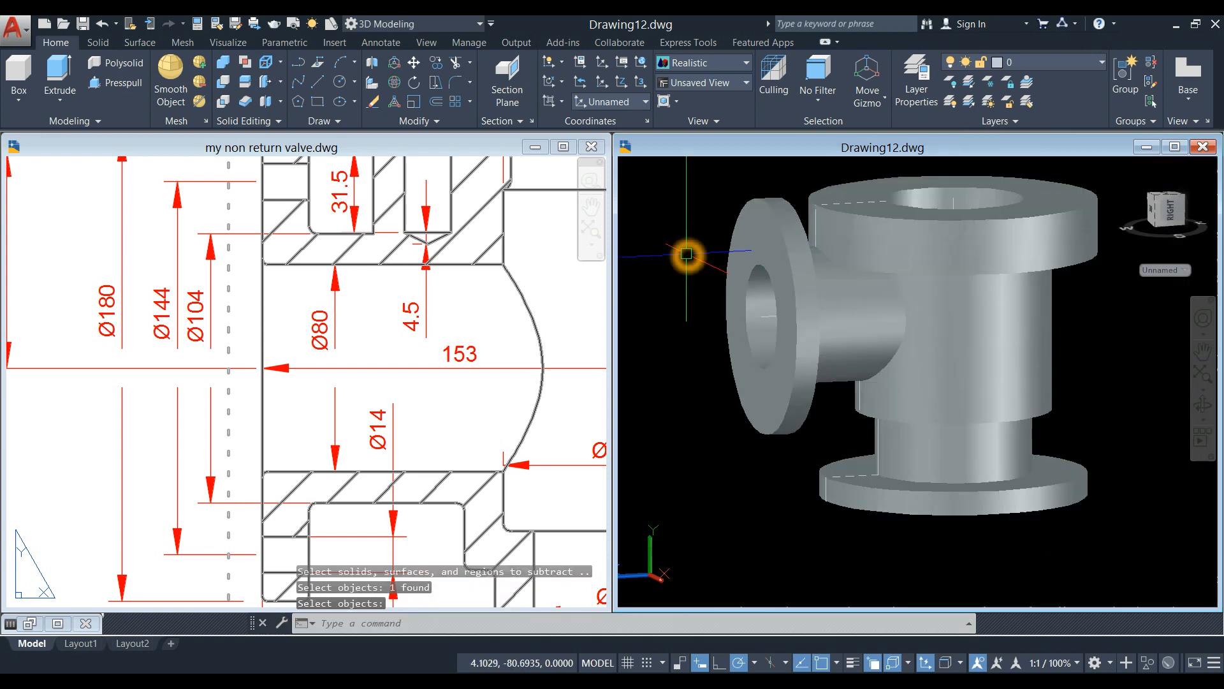
# Examine the side bore and where the branch cylinder enters the main bore of the valve body.
pyautogui.keyDown('shift'); pyautogui.moveTo(683, 260); pyautogui.dragTo(683, 259, button='middle'); pyautogui.keyUp('shift')
pyautogui.keyDown('shift'); pyautogui.moveTo(918, 319); pyautogui.dragTo(957, 472, button='middle'); pyautogui.keyUp('shift')
pyautogui.keyDown('shift'); pyautogui.moveTo(1072, 338); pyautogui.dragTo(988, 271, button='middle'); pyautogui.keyUp('shift')
pyautogui.press('Return')
pyautogui.scroll(4, 987, 266)
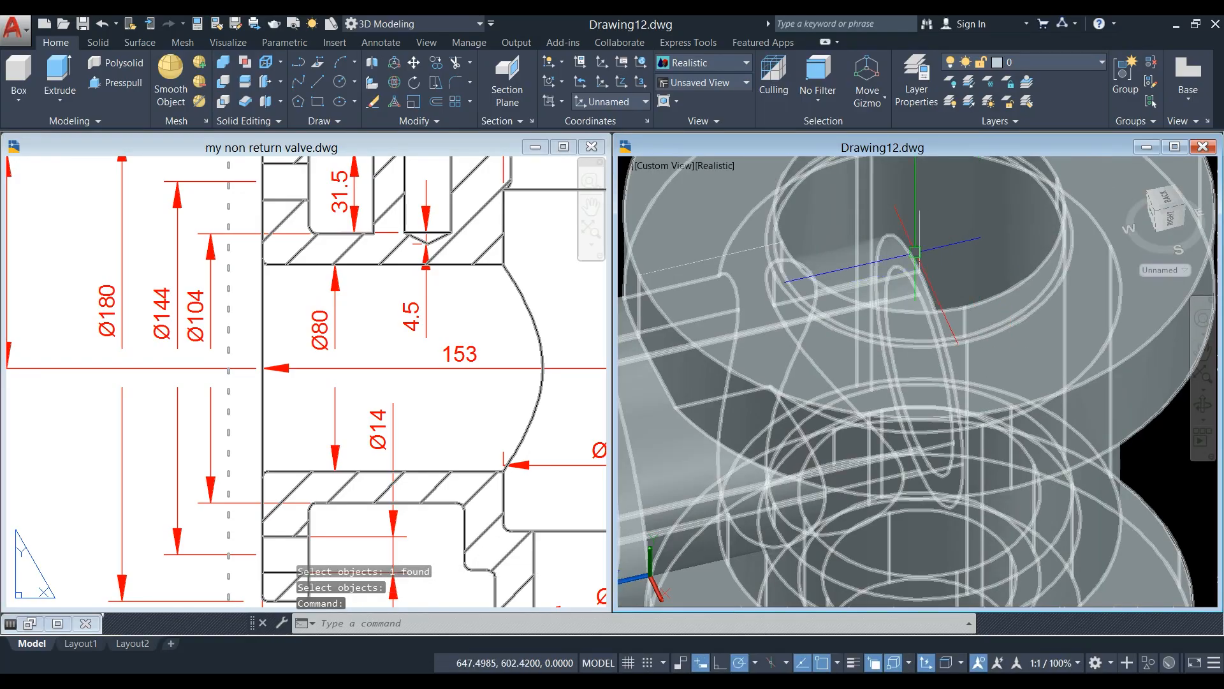
pyautogui.scroll(-5, 906, 264)
pyautogui.moveTo(906, 264)
pyautogui.keyDown('shift'); pyautogui.mouseDown(button='middle')
pyautogui.moveTo(887, 331)
pyautogui.moveTo(883, 290)
pyautogui.moveTo(906, 268)
pyautogui.mouseUp(button='middle'); pyautogui.keyUp('shift')
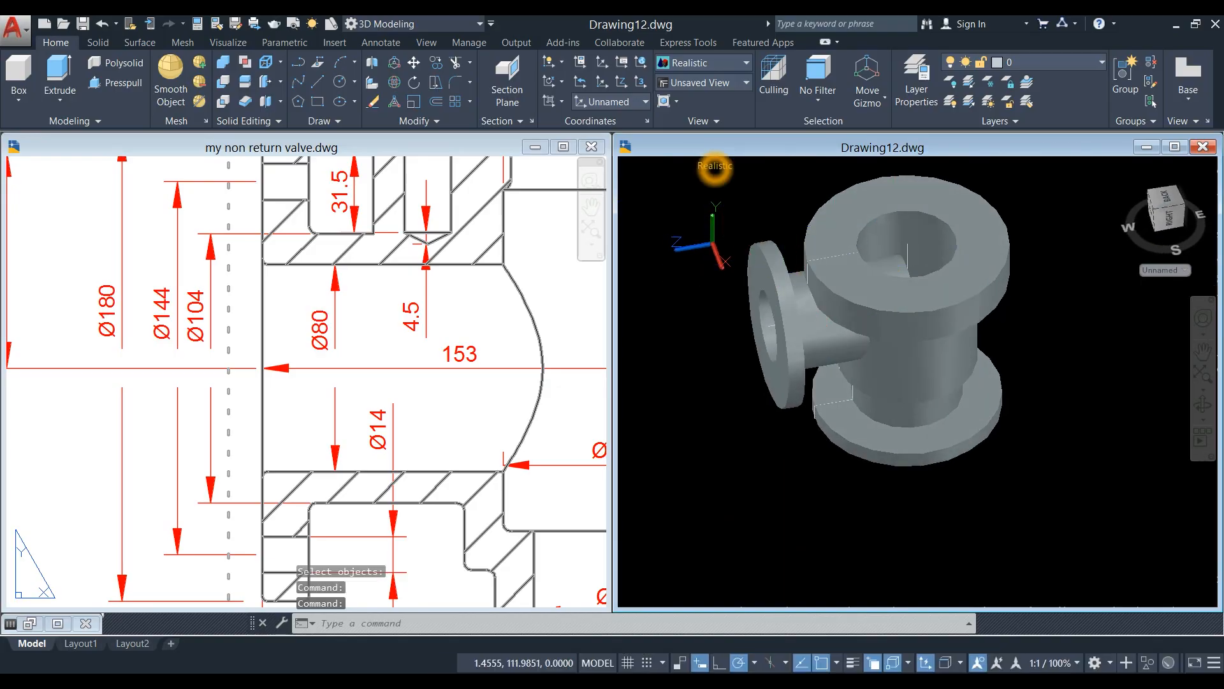
# Set the visual style to 2D Wireframe and inspect the ledge at the lower end of the main bore.
pyautogui.click(768, 201)
pyautogui.scroll(3, 929, 379)
pyautogui.keyDown('shift'); pyautogui.moveTo(928, 379); pyautogui.dragTo(918, 325, button='middle'); pyautogui.keyUp('shift')
pyautogui.scroll(3, 857, 357)
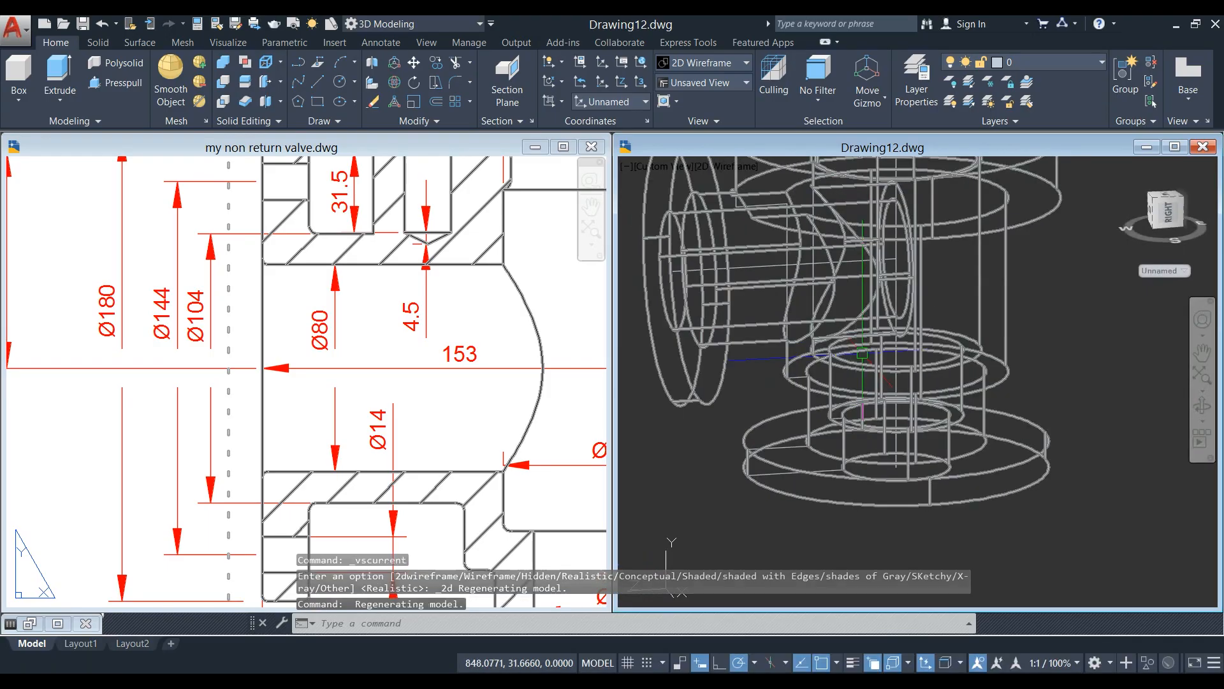
pyautogui.keyDown('shift'); pyautogui.moveTo(857, 356); pyautogui.dragTo(809, 329, button='middle'); pyautogui.keyUp('shift')
pyautogui.click(758, 348)
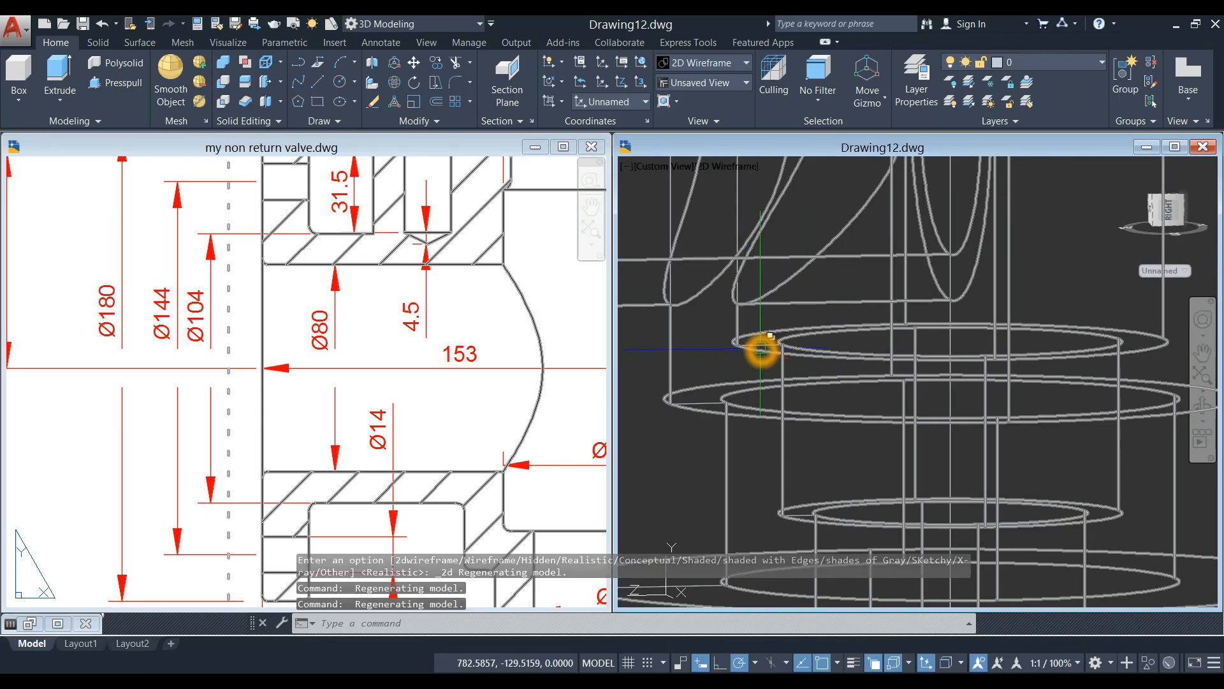
pyautogui.scroll(-5, 761, 348)
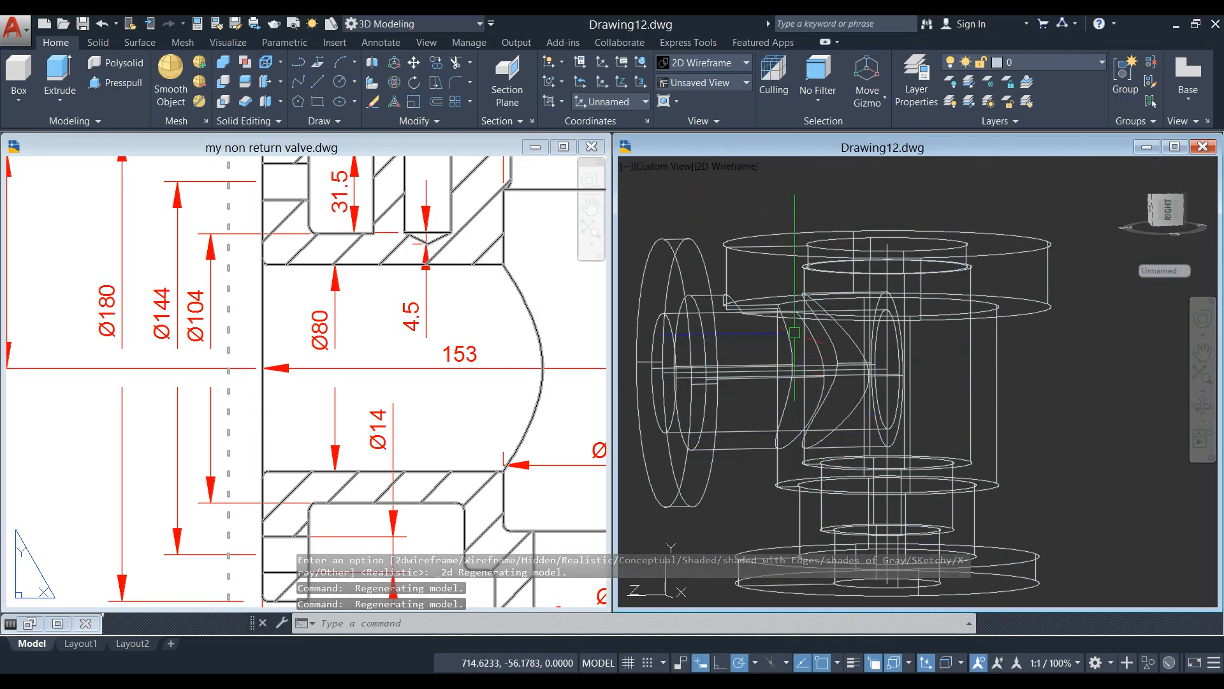
pyautogui.keyDown('shift'); pyautogui.moveTo(794, 332); pyautogui.dragTo(784, 306, button='middle'); pyautogui.keyUp('shift')
pyautogui.keyDown('shift'); pyautogui.moveTo(883, 218); pyautogui.dragTo(911, 188, button='middle'); pyautogui.keyUp('shift')
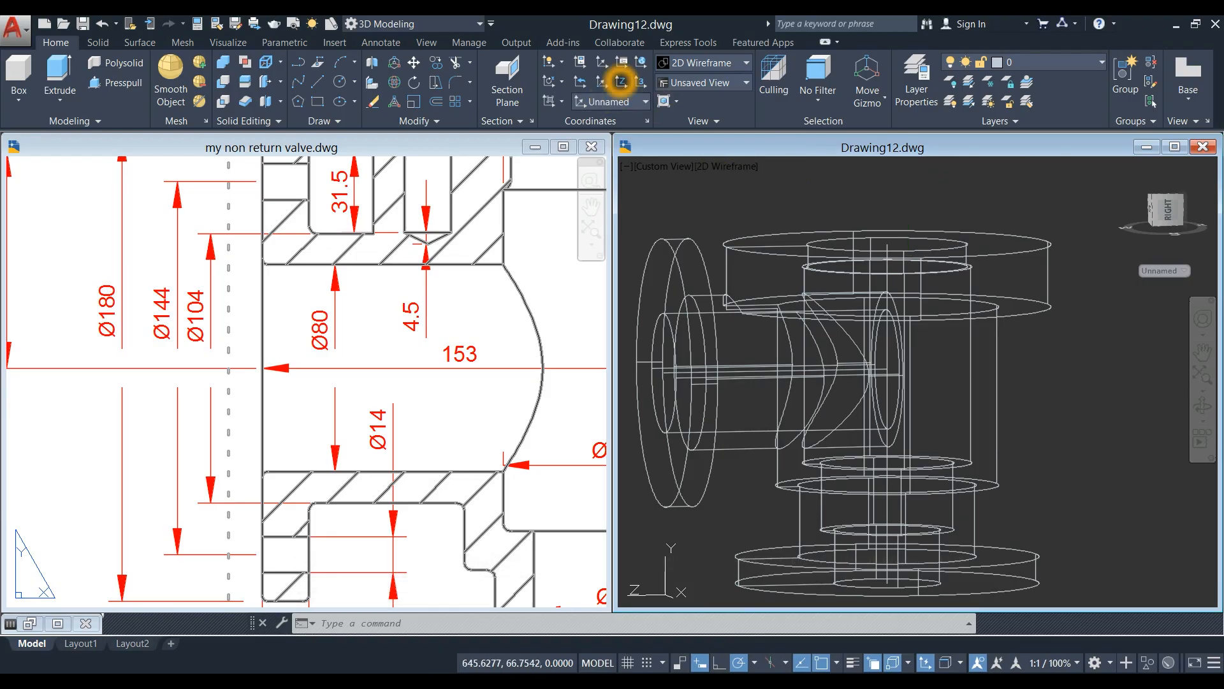
# Redefine the UCS beside the valve so its Z axis points up along the body's vertical axis.
pyautogui.click(620, 81)
pyautogui.click(1094, 450)
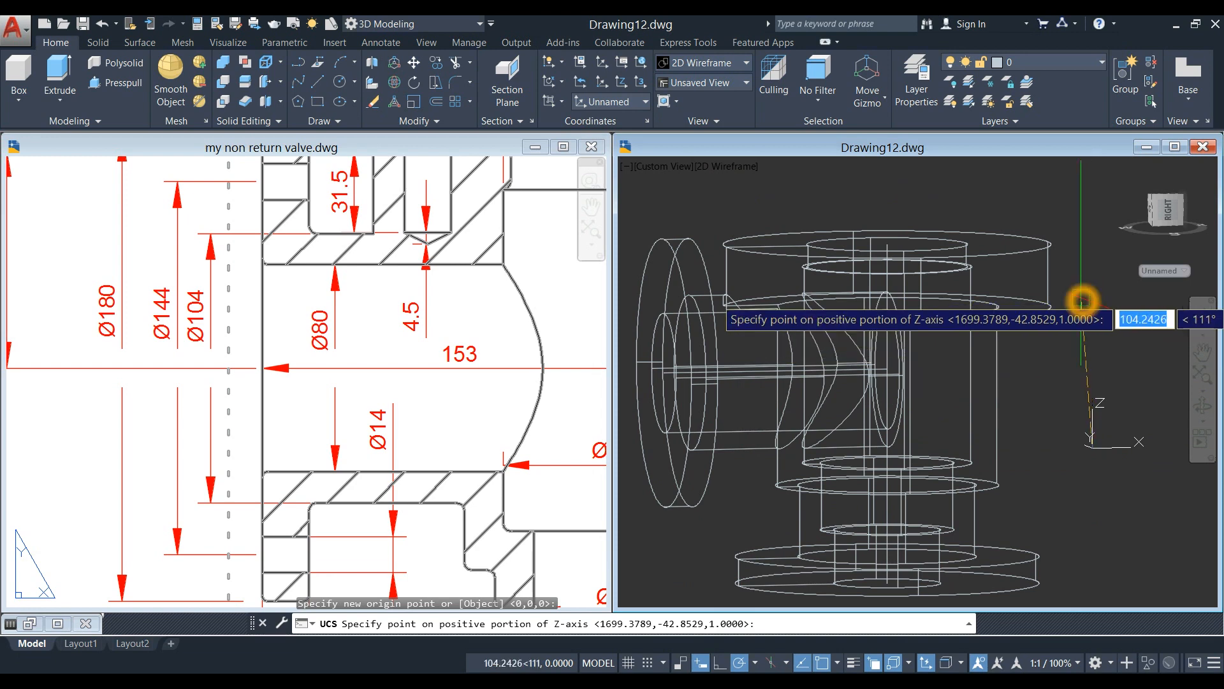
pyautogui.click(1093, 251)
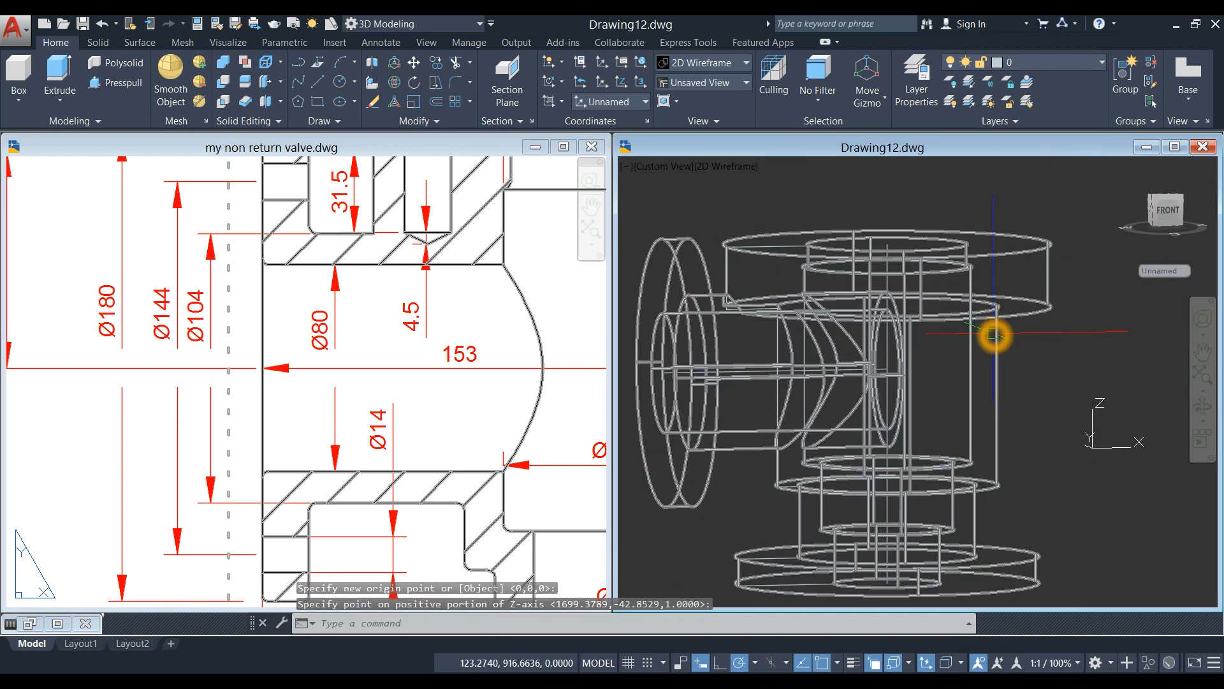
# Draw a circle centred on the ledge at the main bore's lower end, with its radius reaching the bore's wall.
pyautogui.click(1019, 342)
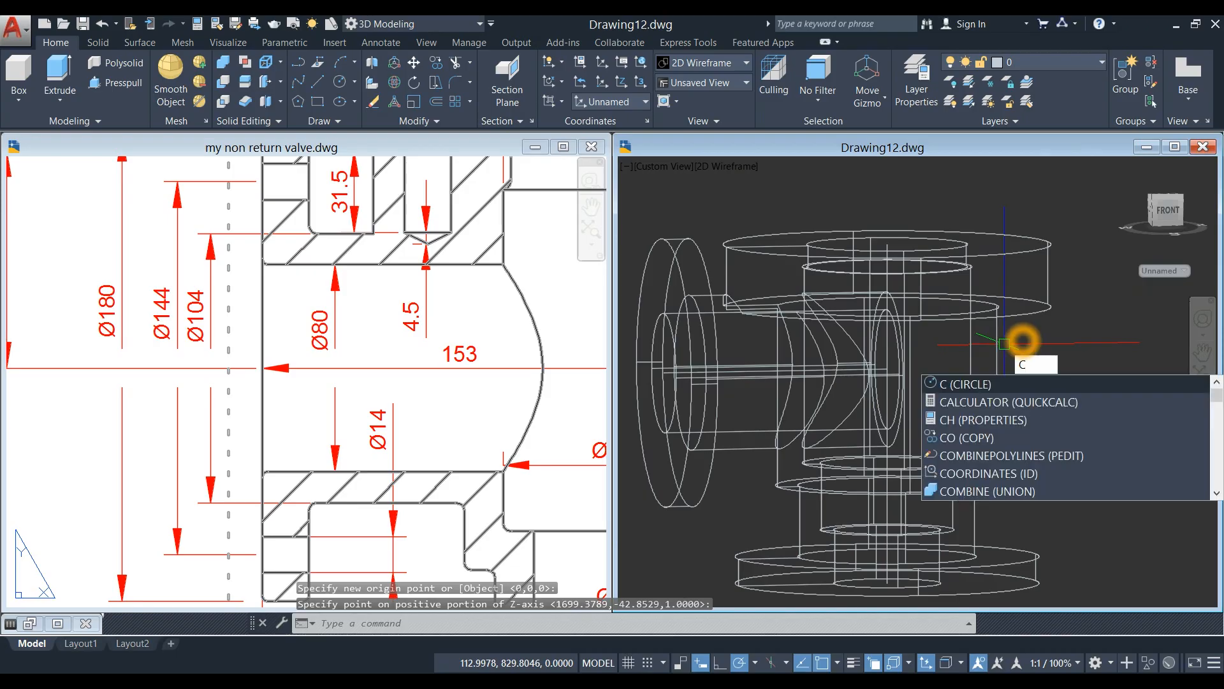
pyautogui.press('Return')
pyautogui.scroll(4, 895, 503)
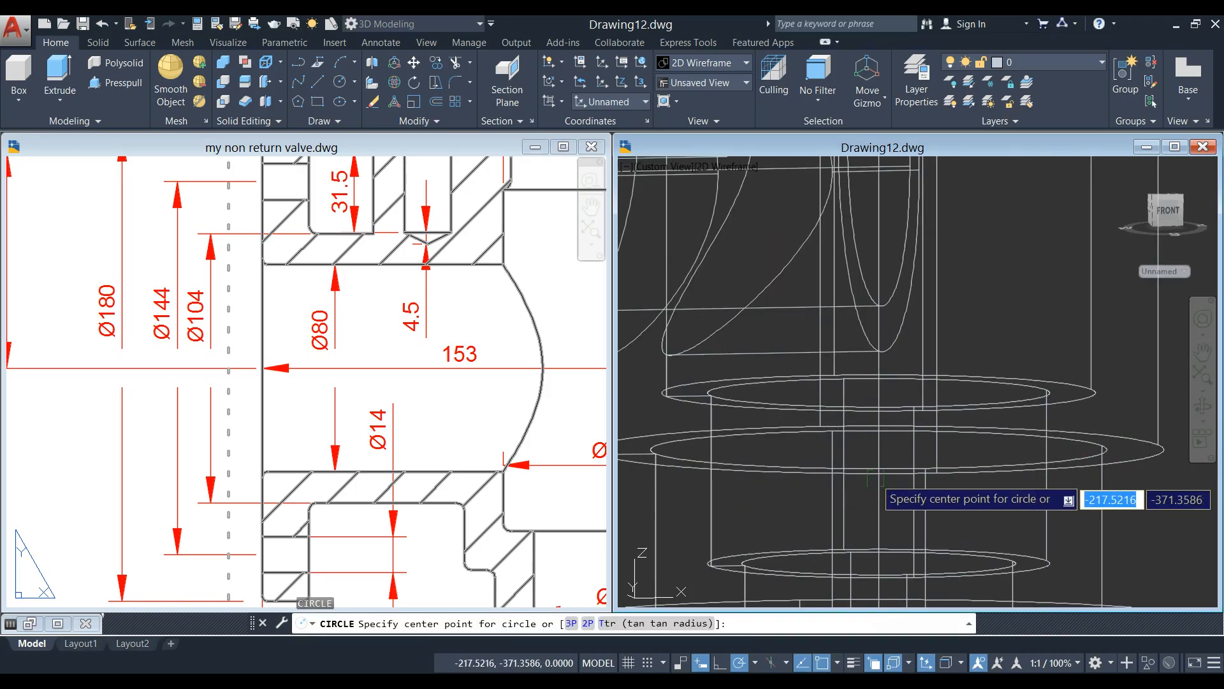
pyautogui.click(875, 395)
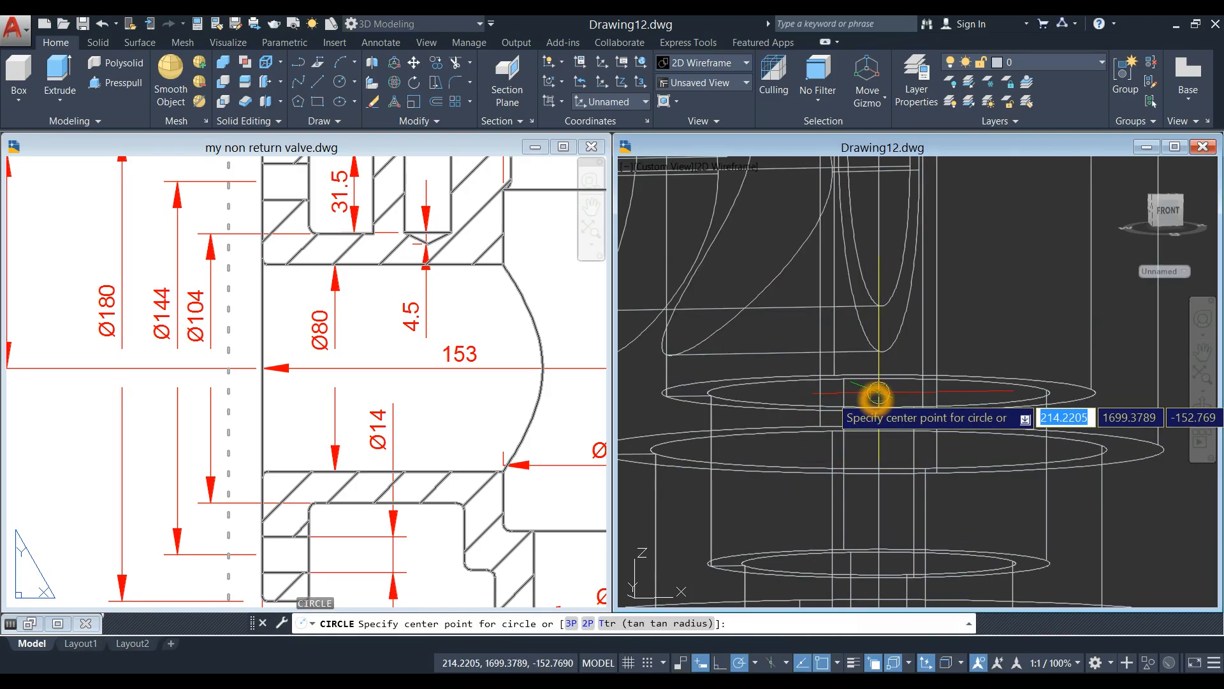
pyautogui.keyDown('shift'); pyautogui.rightClick(878, 396); pyautogui.keyUp('shift')
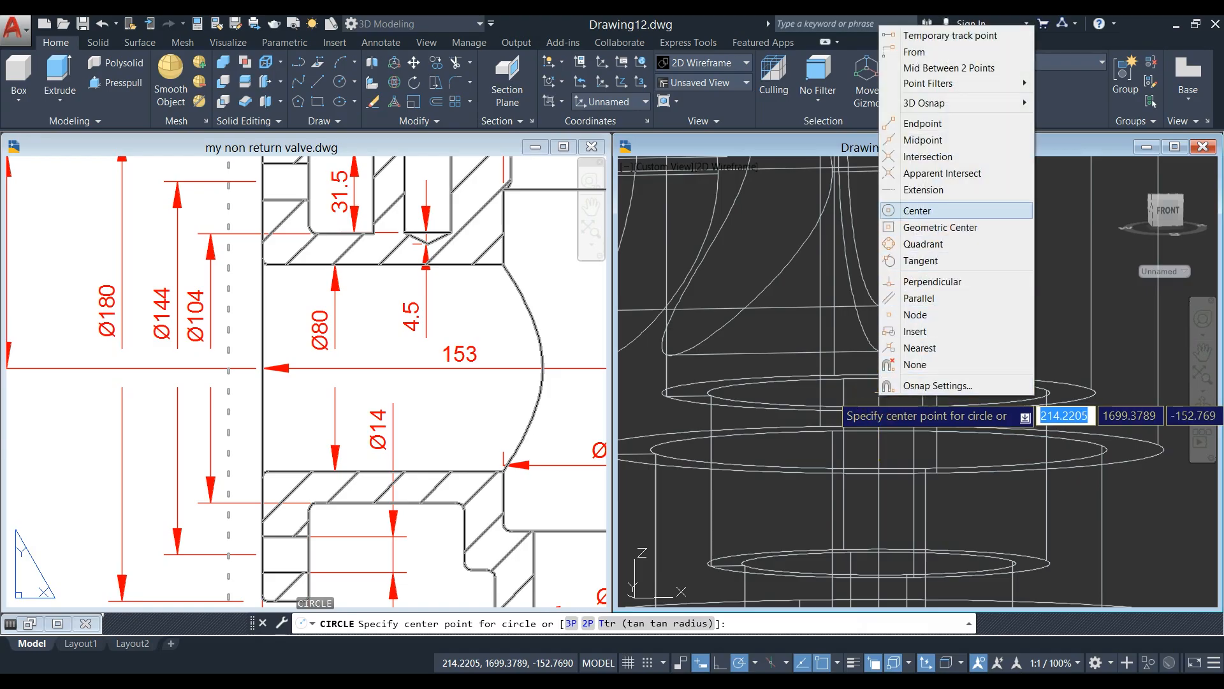
pyautogui.click(925, 210)
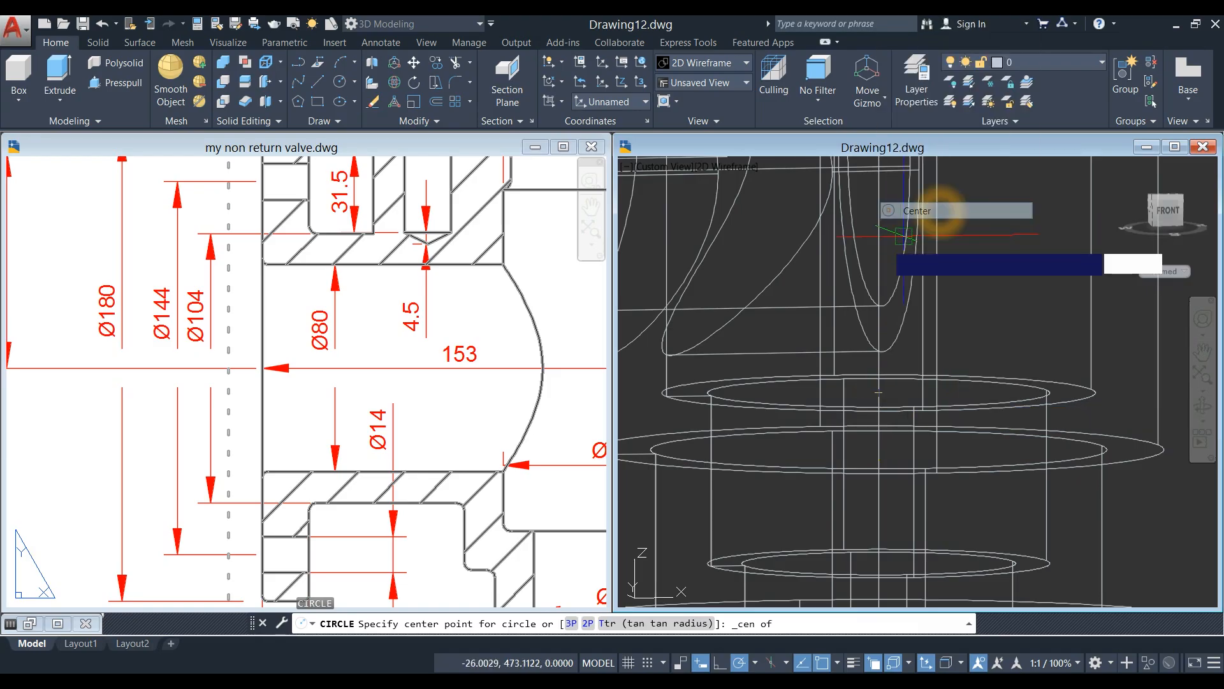
pyautogui.click(682, 403)
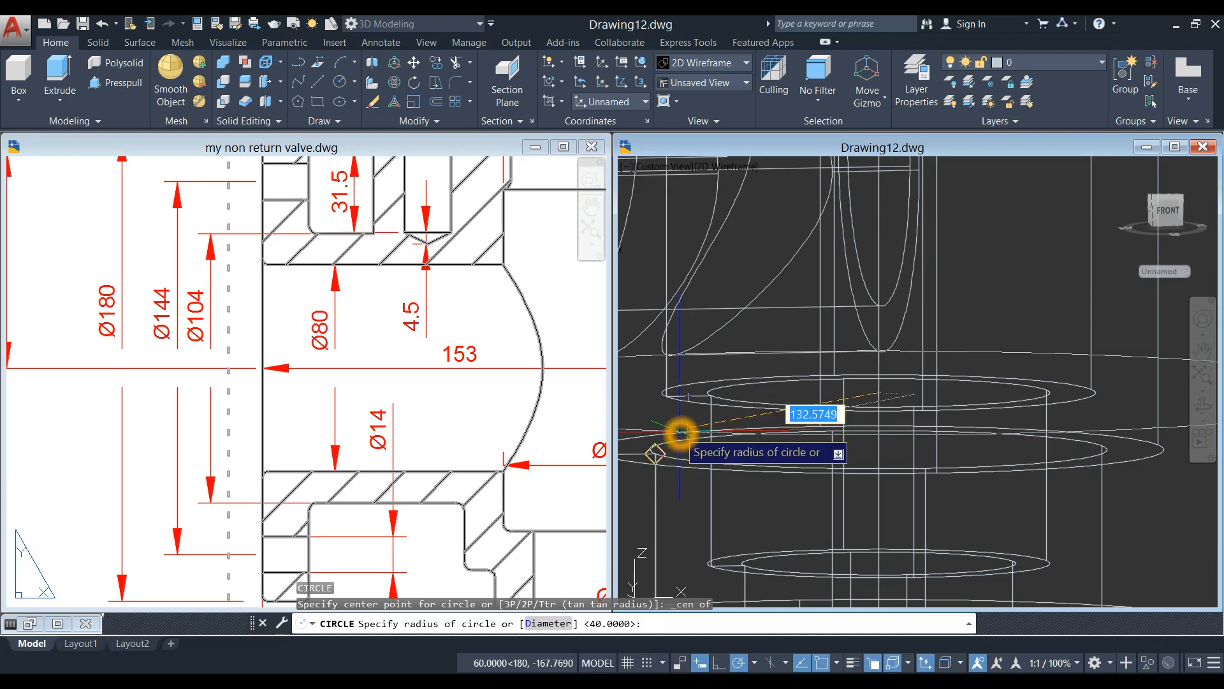
pyautogui.scroll(-3, 757, 462)
pyautogui.scroll(4, 739, 440)
pyautogui.click(741, 441)
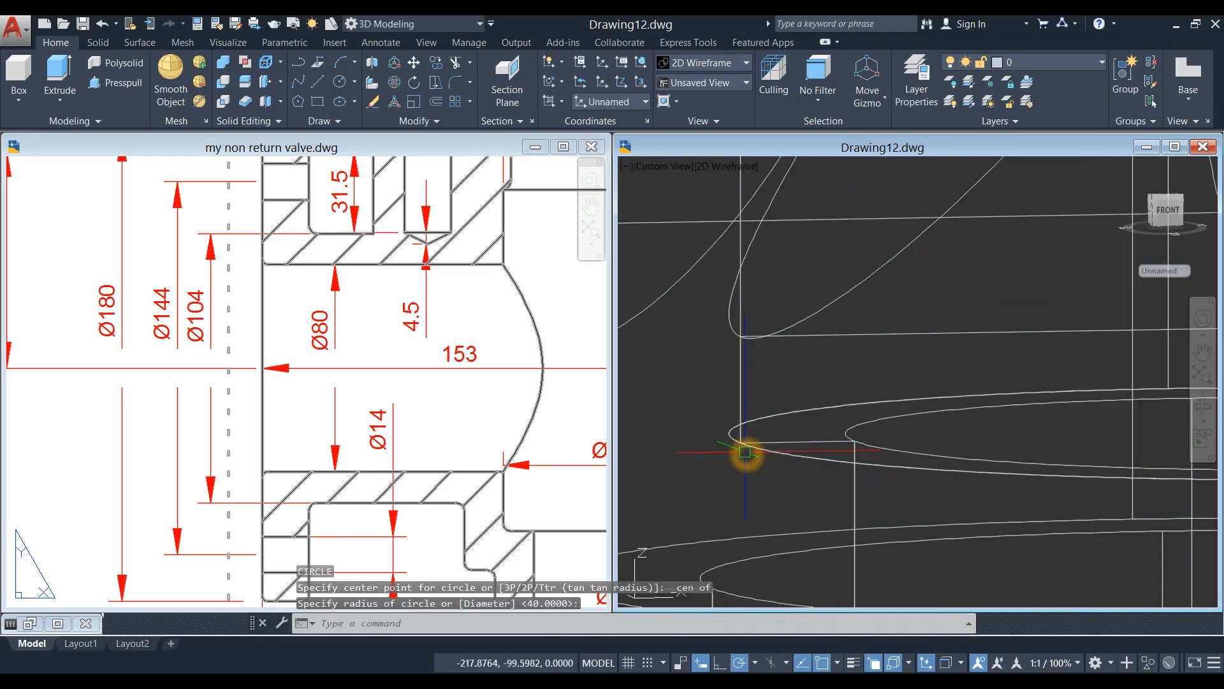
# Extrude the ledge circle upward through the main bore to the level of the top flange's underside.
pyautogui.scroll(-3, 721, 440)
pyautogui.click(717, 436)
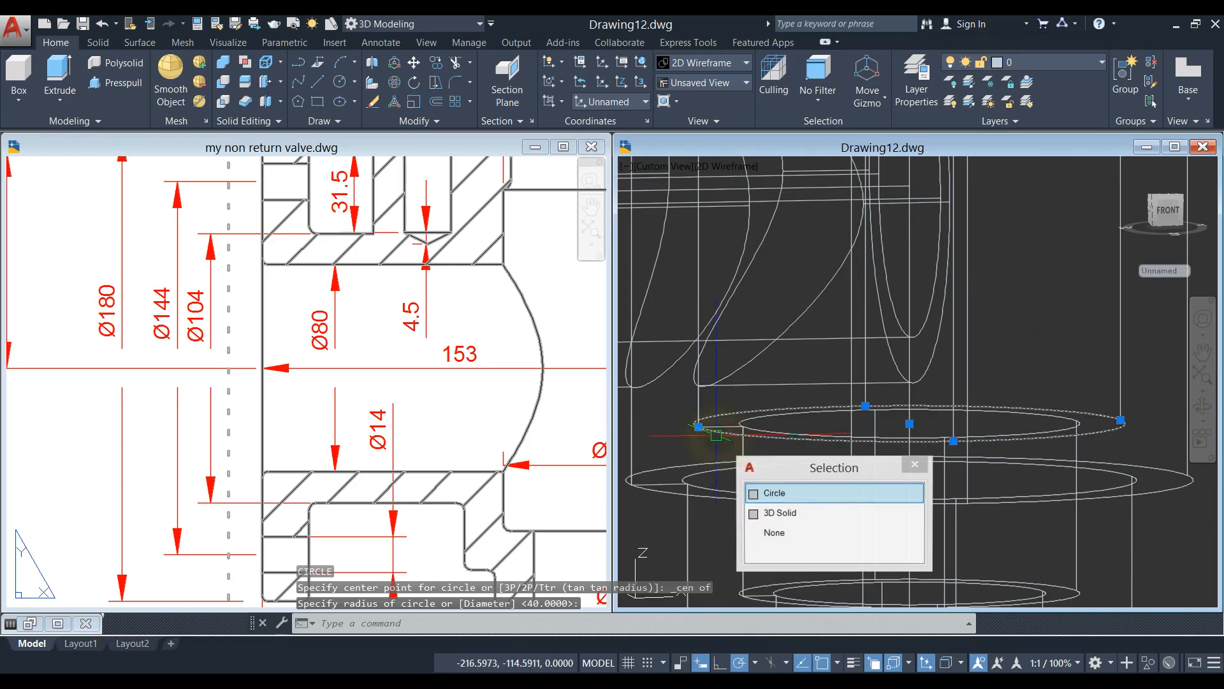
pyautogui.click(58, 70)
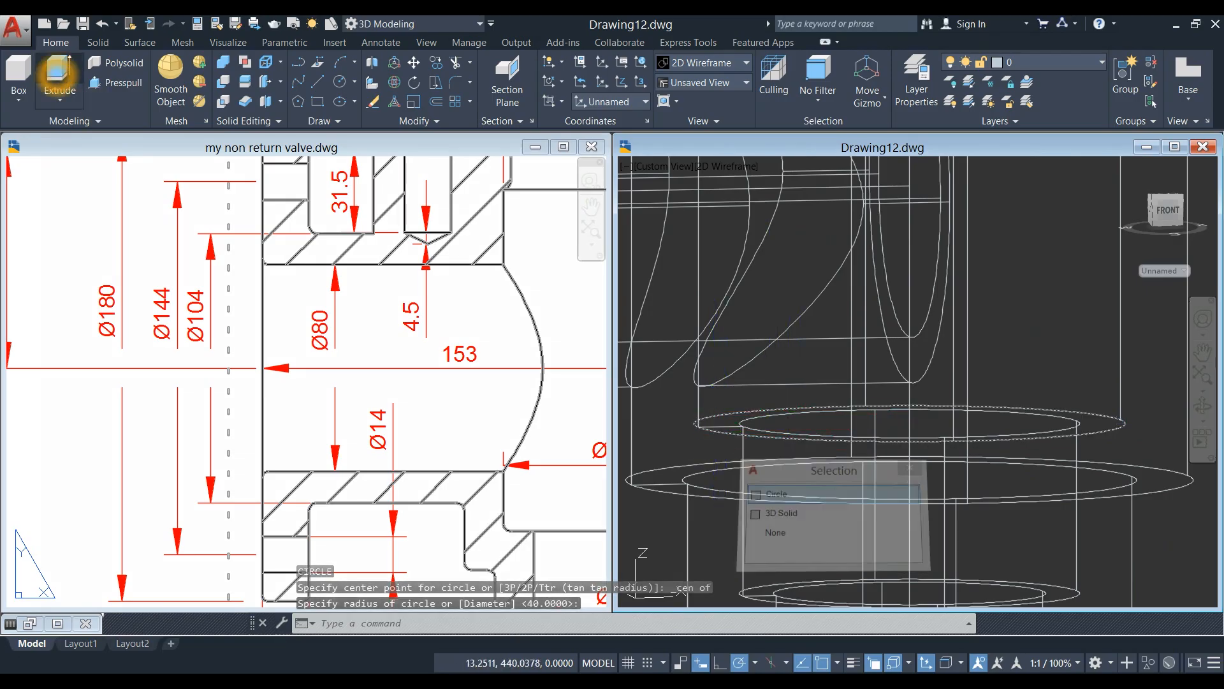
pyautogui.scroll(-2, 769, 268)
pyautogui.moveTo(768, 272); pyautogui.dragTo(810, 417, button='middle')
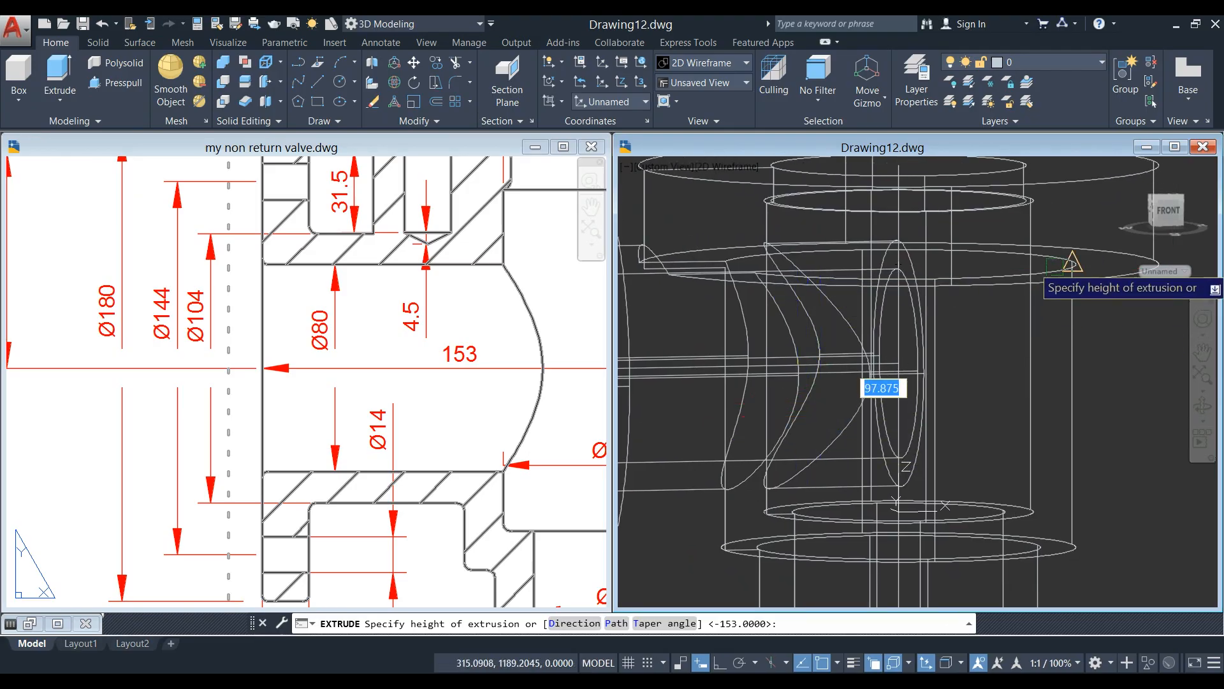
pyautogui.click(1056, 263)
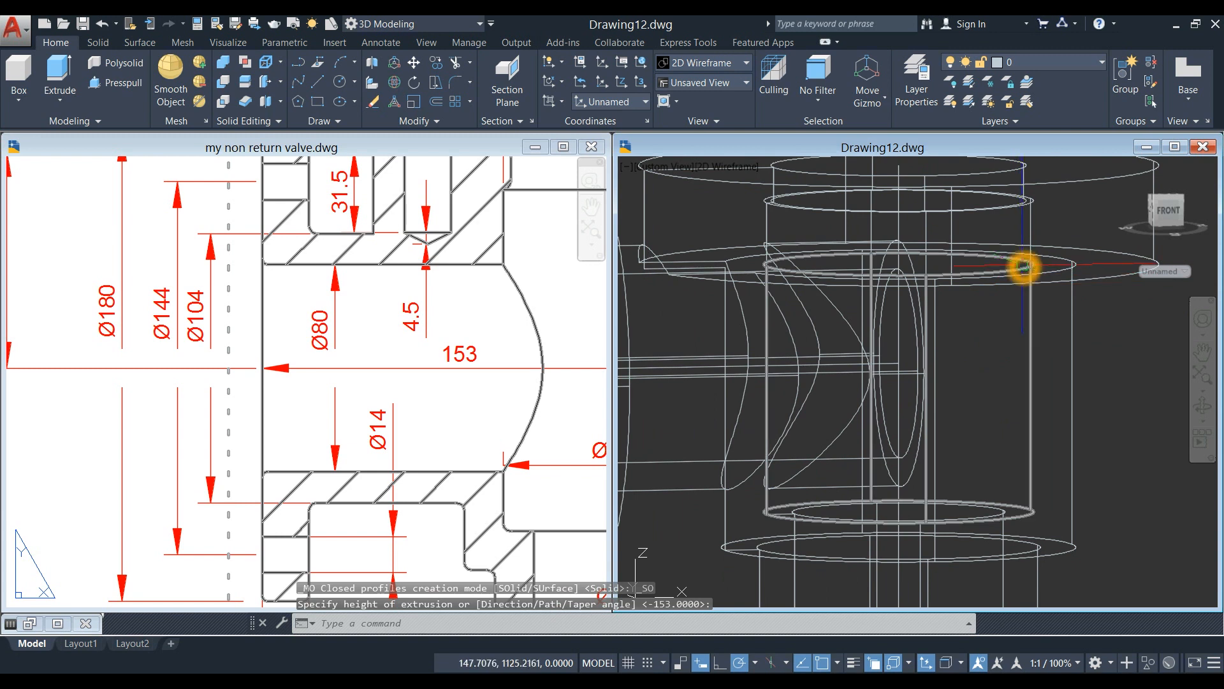
# Create a new layer named Layer1 and set its colour to red.
pyautogui.click(1024, 266)
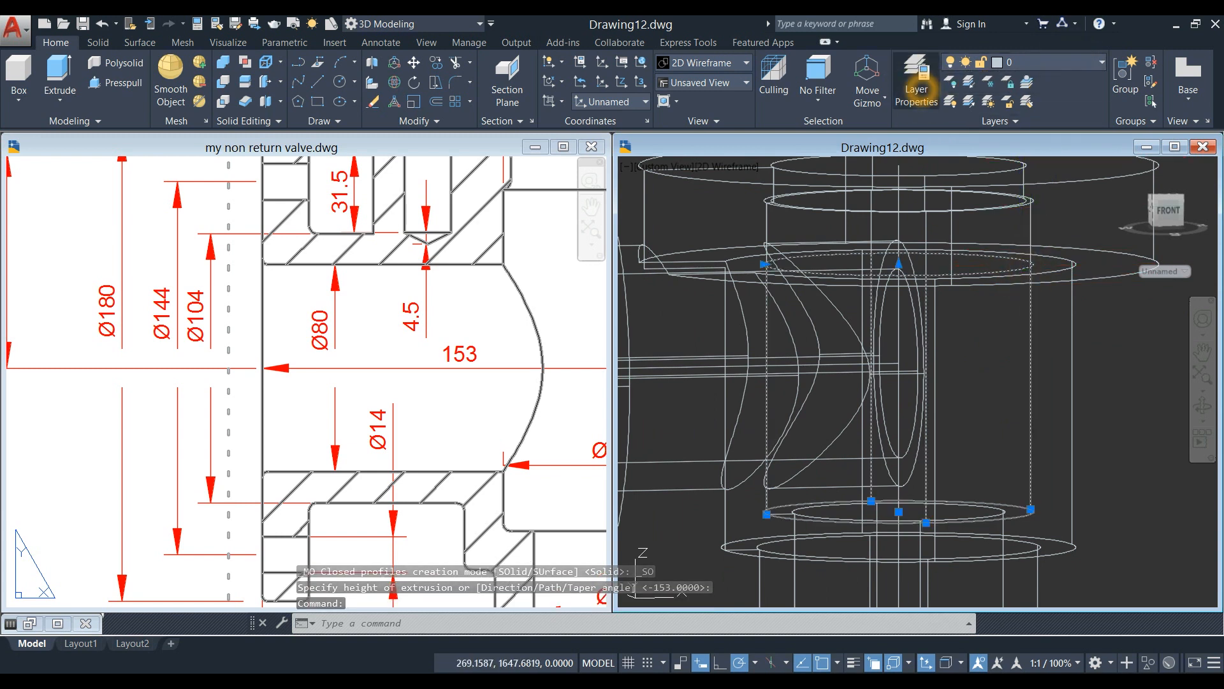
pyautogui.click(919, 100)
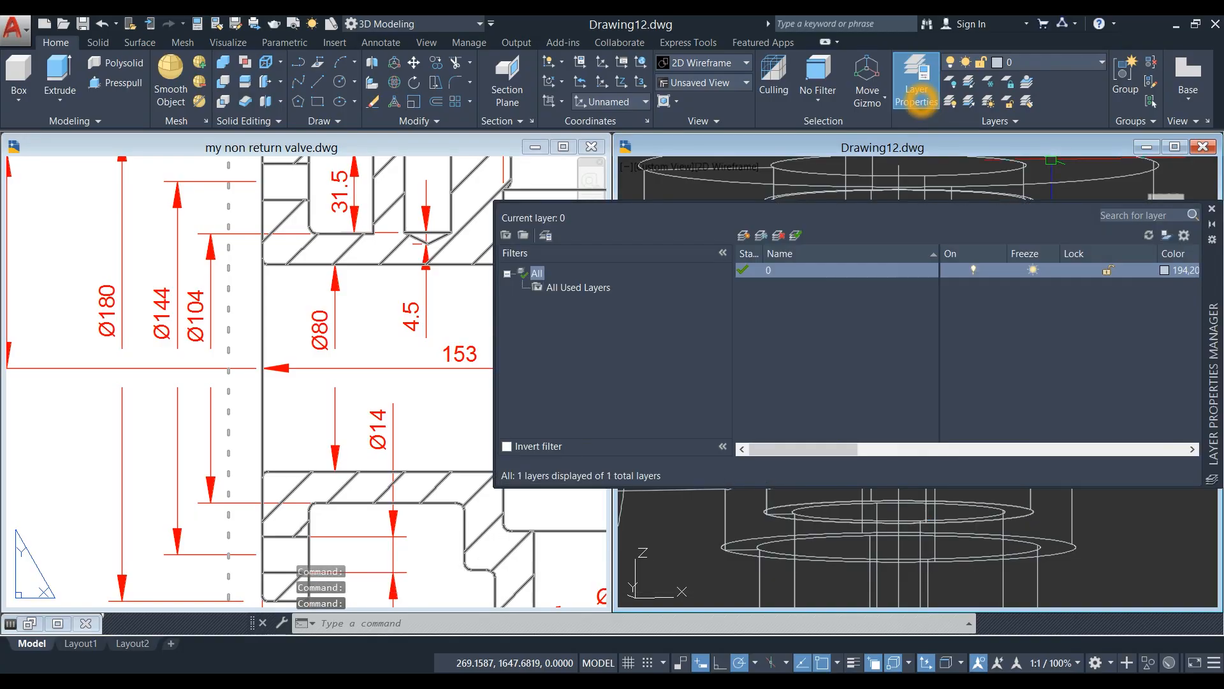
pyautogui.click(744, 236)
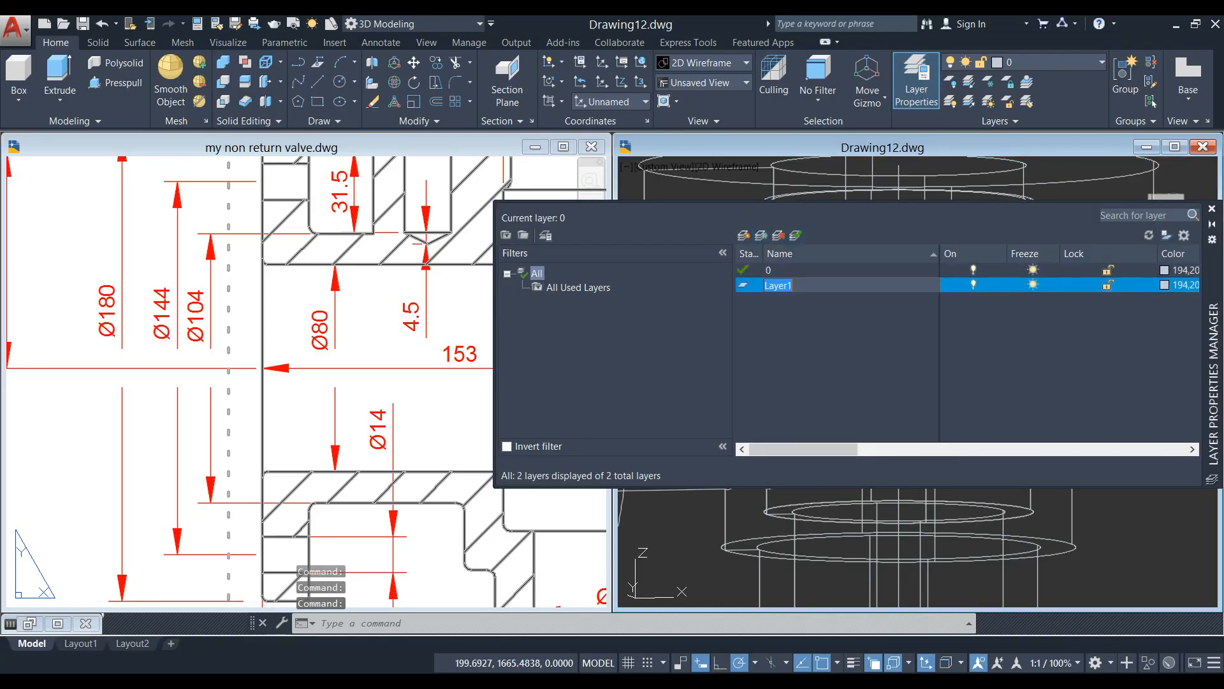
pyautogui.click(1176, 285)
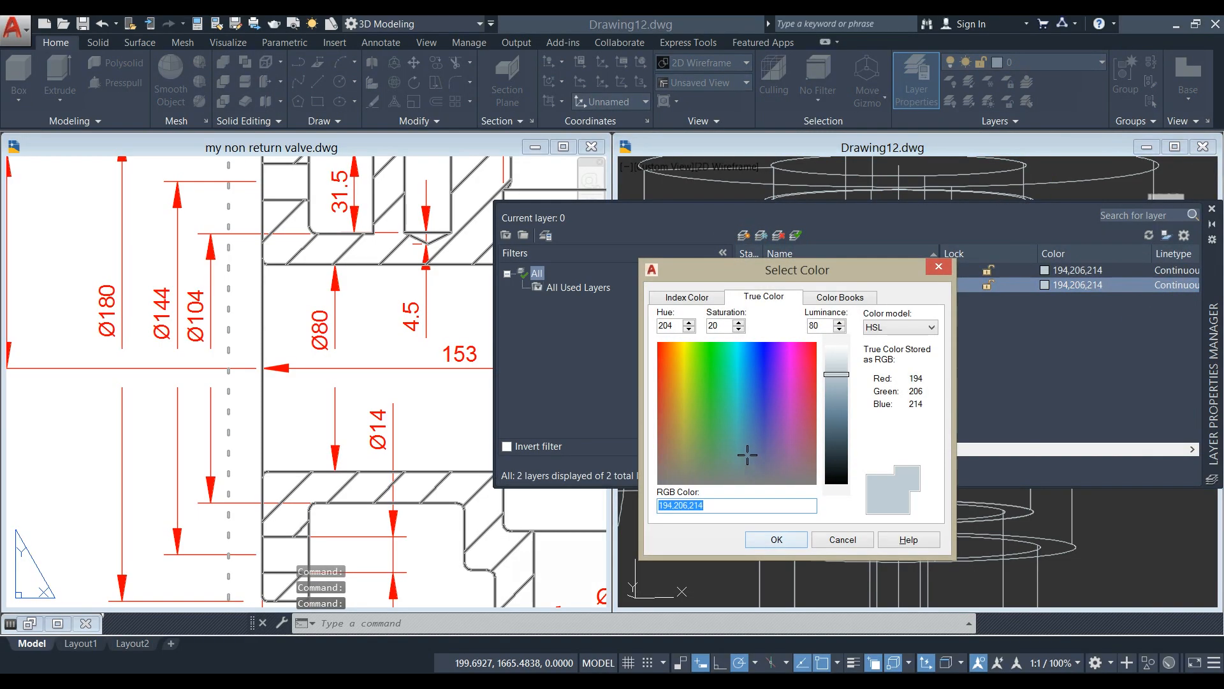
pyautogui.click(682, 297)
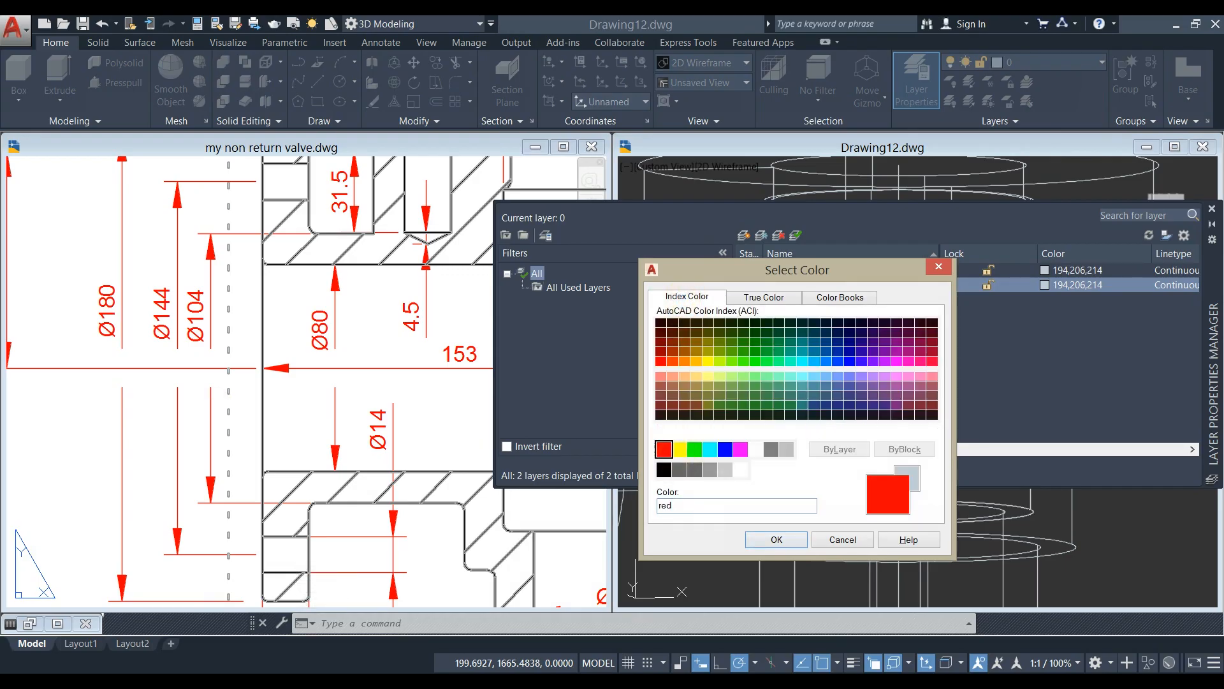
pyautogui.click(777, 540)
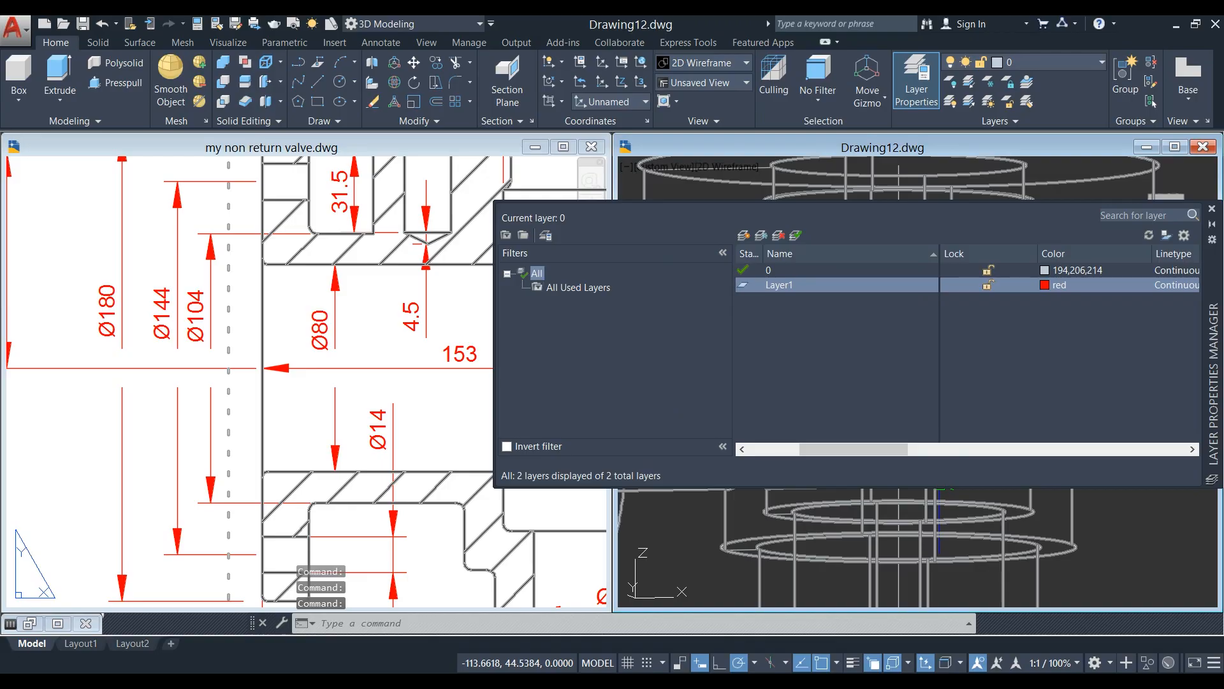
# Close the layer manager and assign the extruded cylinder in the main bore to Layer1.
pyautogui.click(1212, 209)
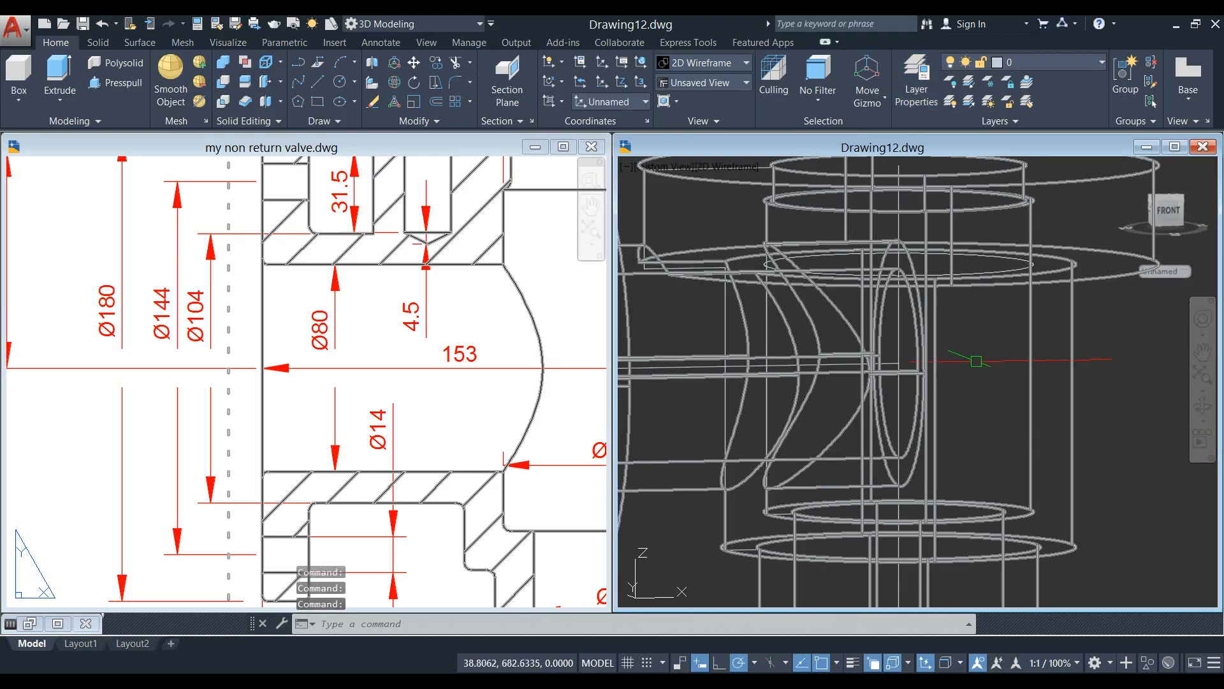
pyautogui.click(1029, 260)
pyautogui.click(1088, 62)
pyautogui.click(1025, 89)
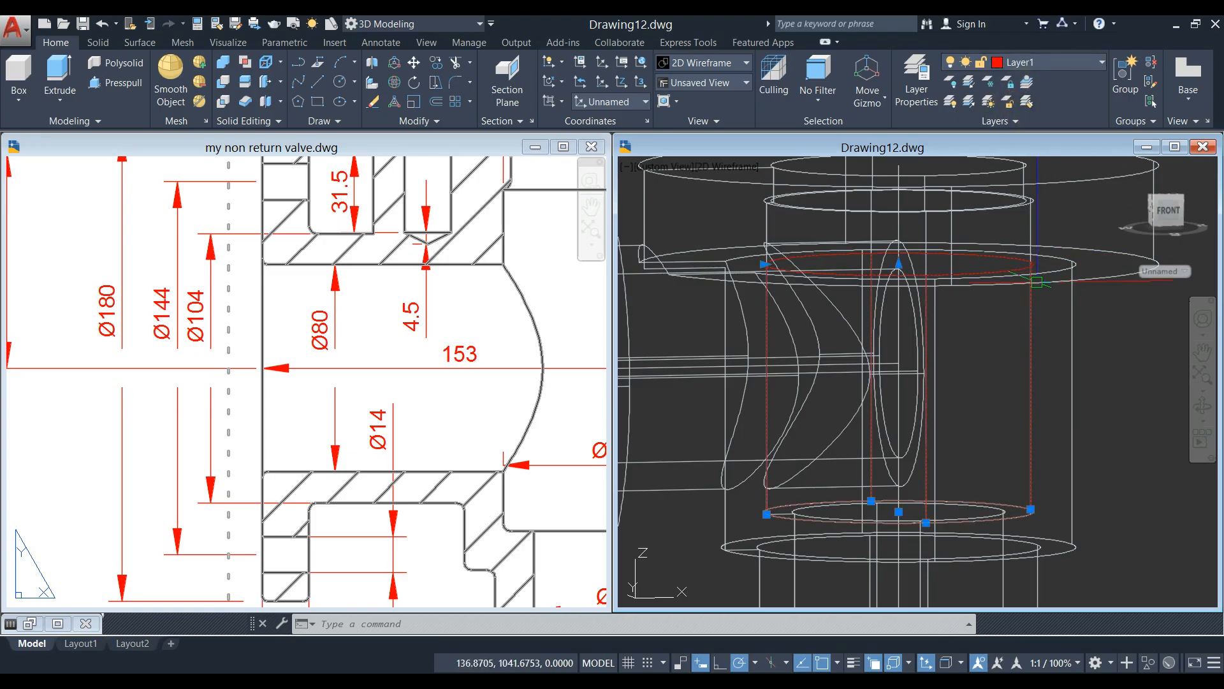
pyautogui.press('Escape')
# Examine the red cylinder's height and width against the main bore in the front view.
pyautogui.keyDown('shift'); pyautogui.moveTo(1126, 397); pyautogui.dragTo(1118, 377, button='middle'); pyautogui.keyUp('shift')
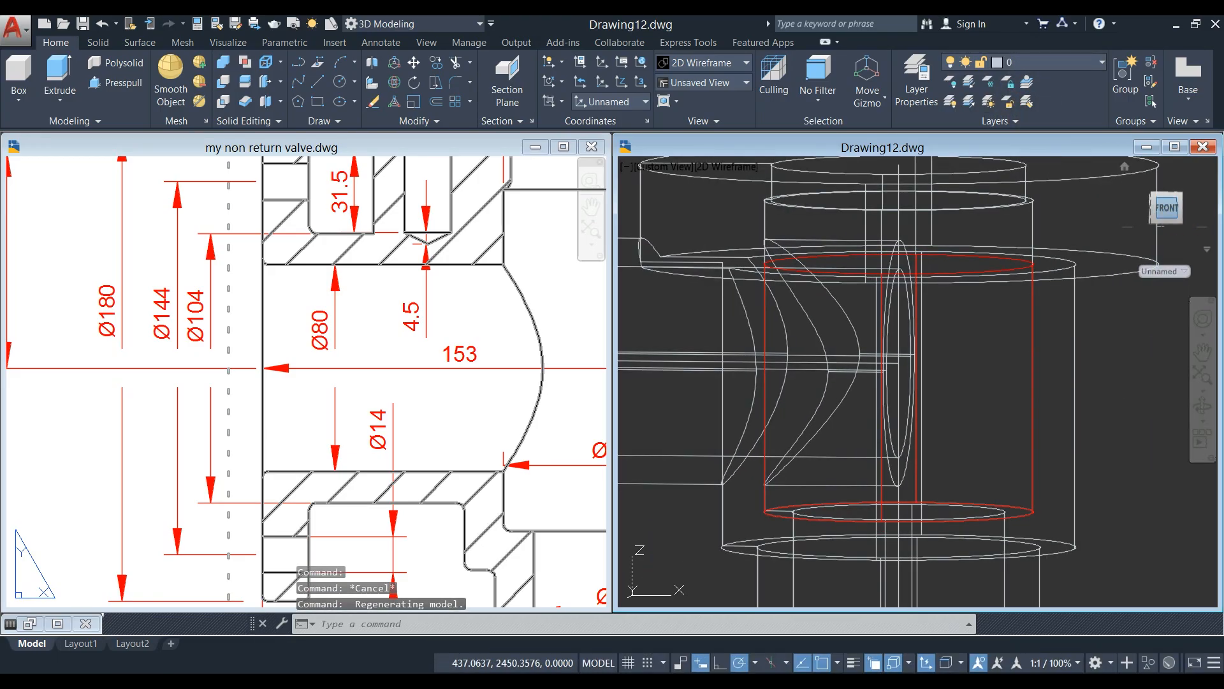
pyautogui.click(1167, 207)
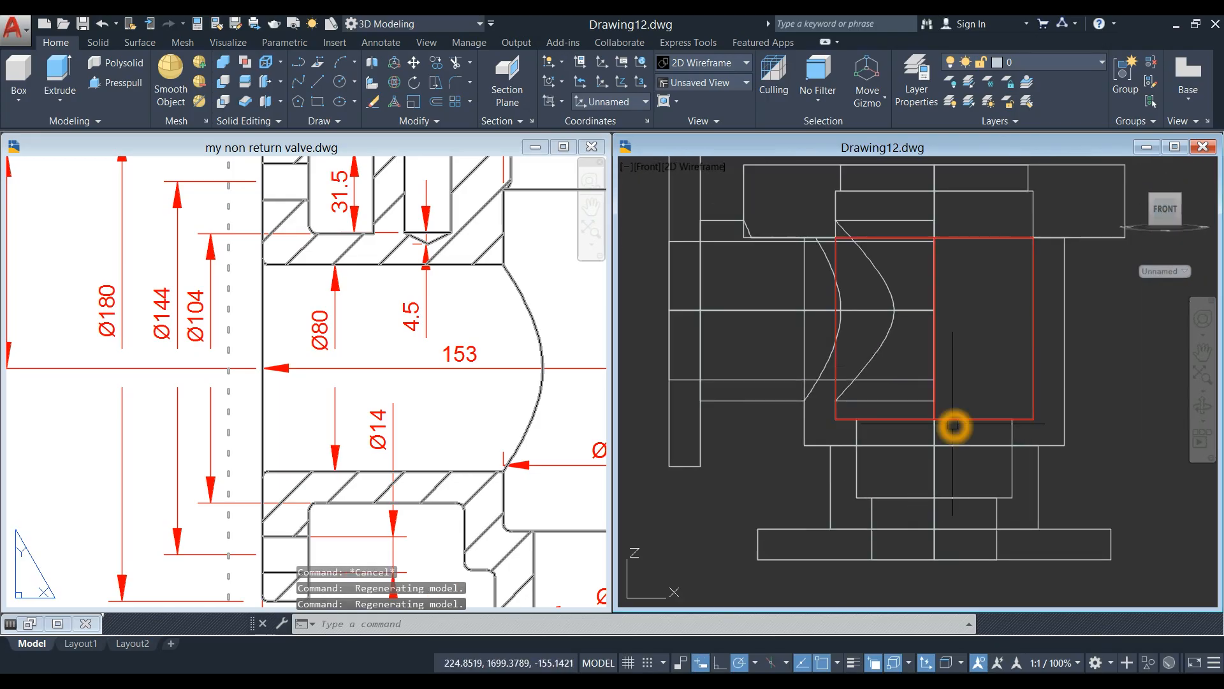
pyautogui.scroll(2, 1047, 308)
pyautogui.click(1015, 281)
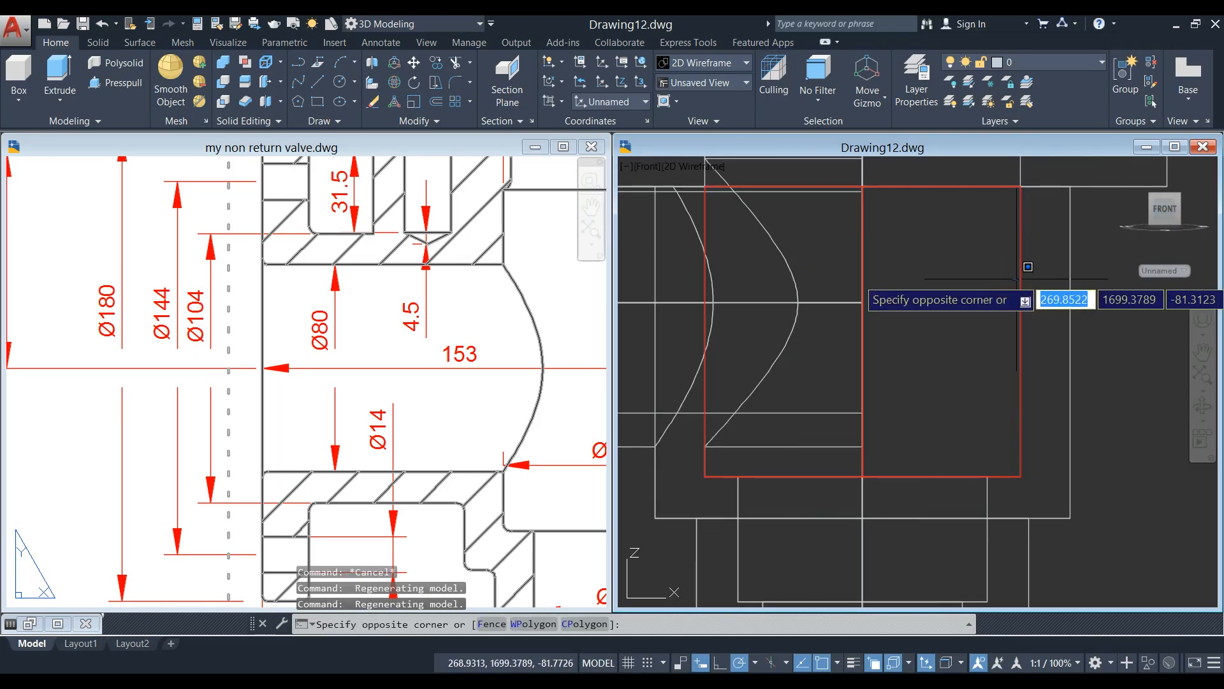
pyautogui.click(1024, 274)
pyautogui.click(1022, 274)
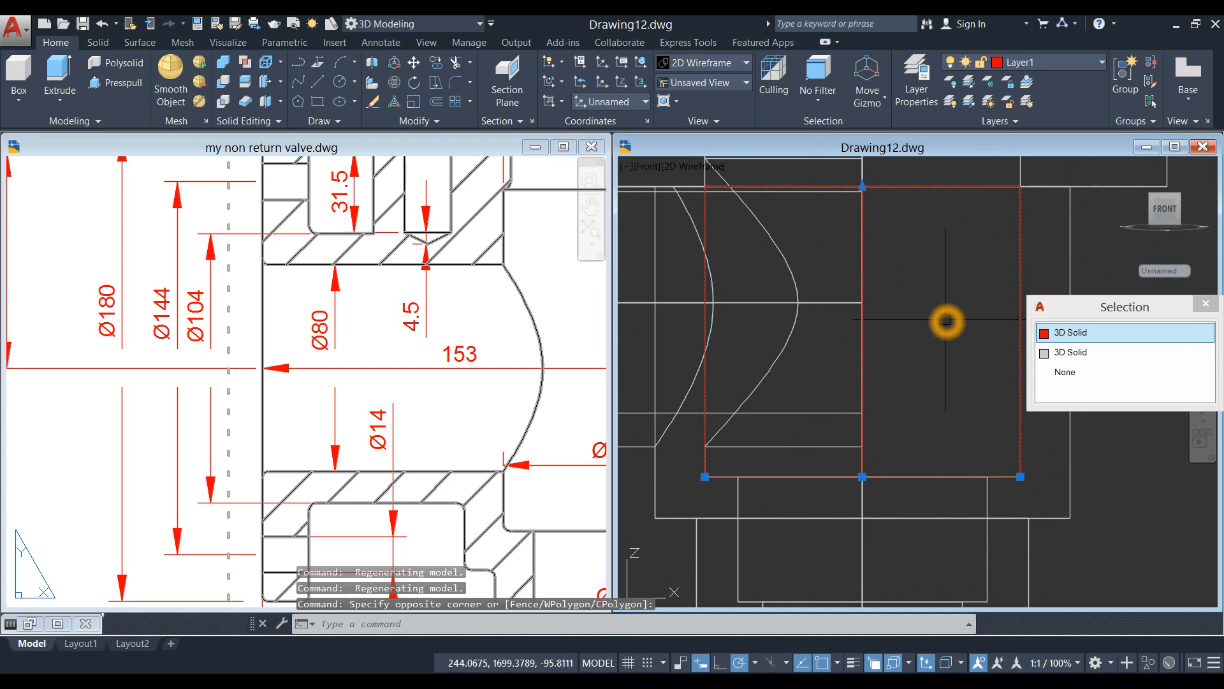
pyautogui.press('Escape')
# Inspect the red cylinder through the top opening in the Shaded with edges style and return to 2D Wireframe.
pyautogui.keyDown('shift'); pyautogui.moveTo(947, 322); pyautogui.dragTo(935, 353, button='middle'); pyautogui.keyUp('shift')
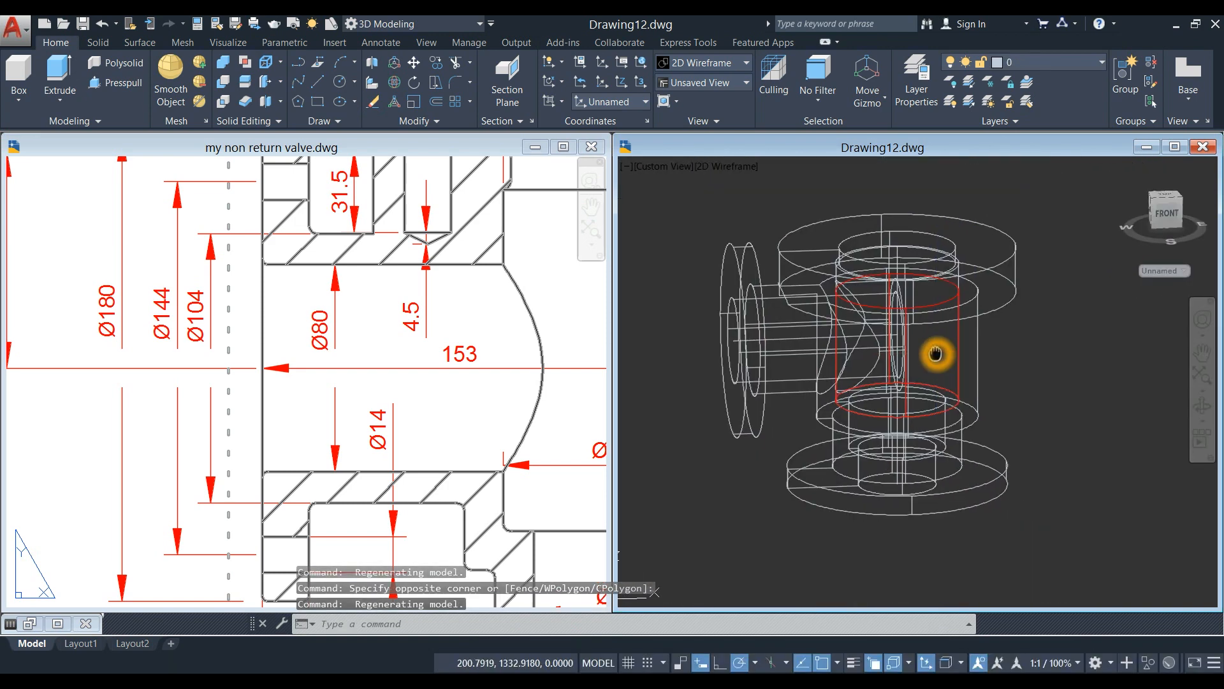
pyautogui.click(740, 167)
pyautogui.click(768, 276)
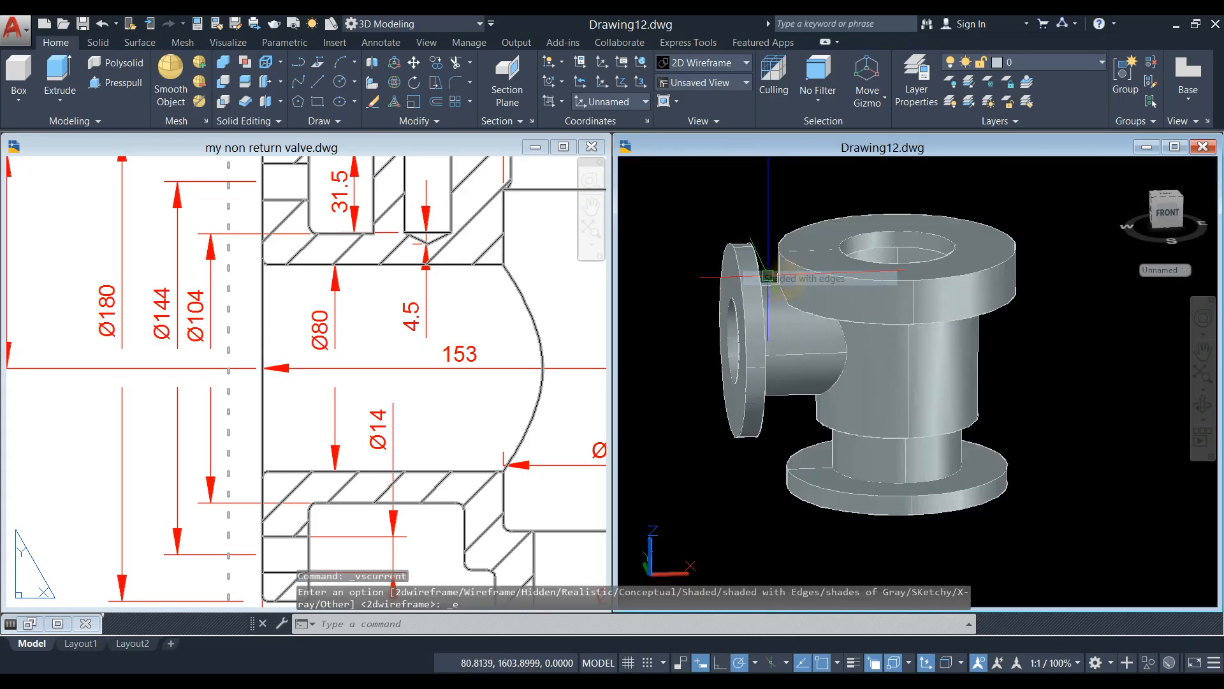
pyautogui.moveTo(768, 276)
pyautogui.keyDown('shift'); pyautogui.mouseDown(button='middle')
pyautogui.moveTo(689, 331)
pyautogui.moveTo(587, 306)
pyautogui.mouseUp(button='middle'); pyautogui.keyUp('shift')
pyautogui.moveTo(784, 294)
pyautogui.keyDown('shift'); pyautogui.mouseDown(button='middle')
pyautogui.moveTo(790, 323)
pyautogui.moveTo(782, 297)
pyautogui.mouseUp(button='middle'); pyautogui.keyUp('shift')
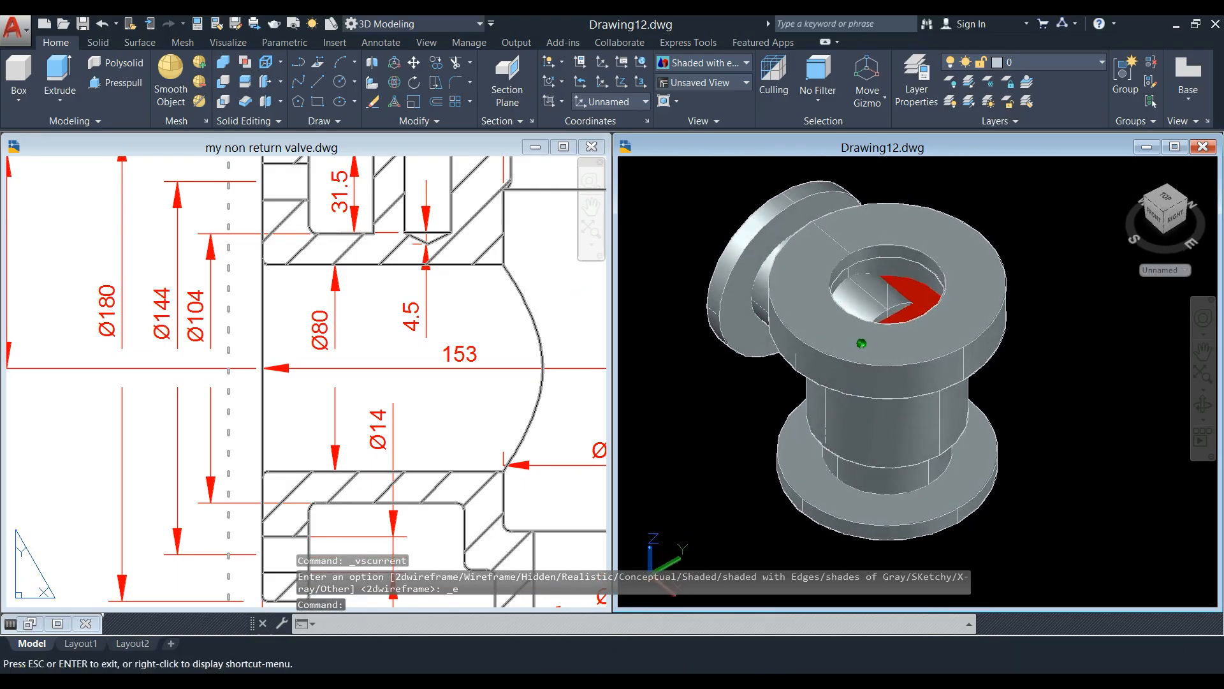
pyautogui.scroll(5, 882, 275)
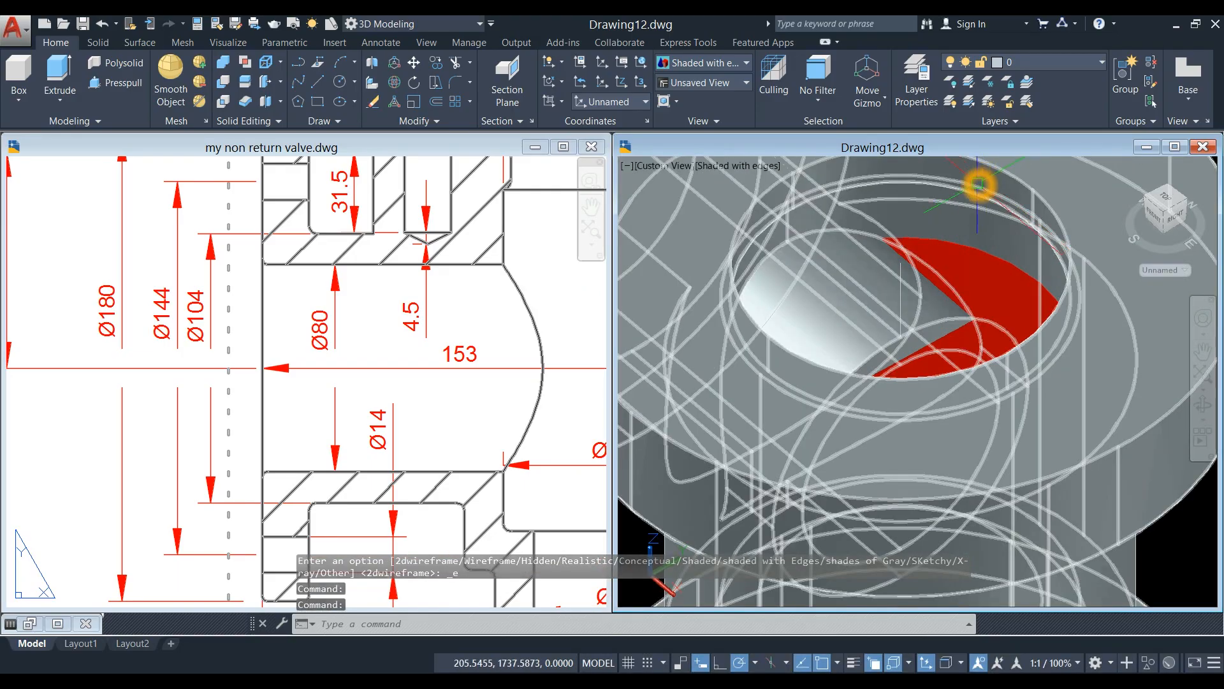
pyautogui.scroll(-5, 943, 225)
pyautogui.click(759, 166)
pyautogui.click(733, 201)
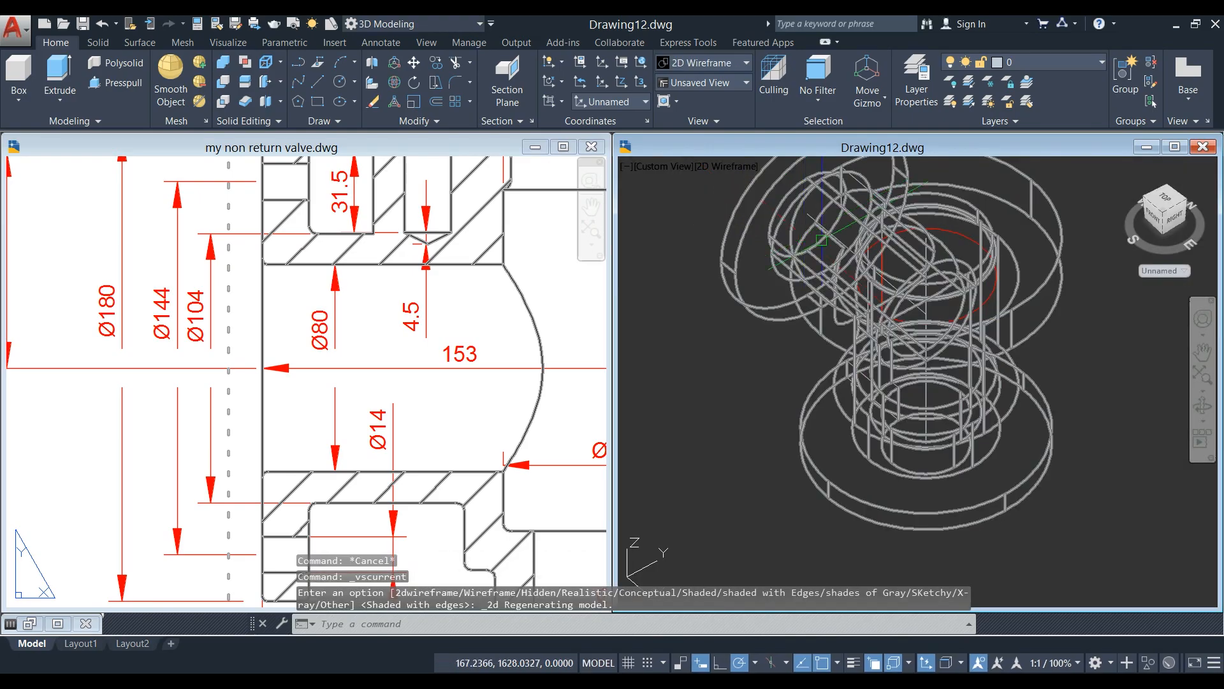
pyautogui.scroll(5, 987, 212)
pyautogui.click(987, 212)
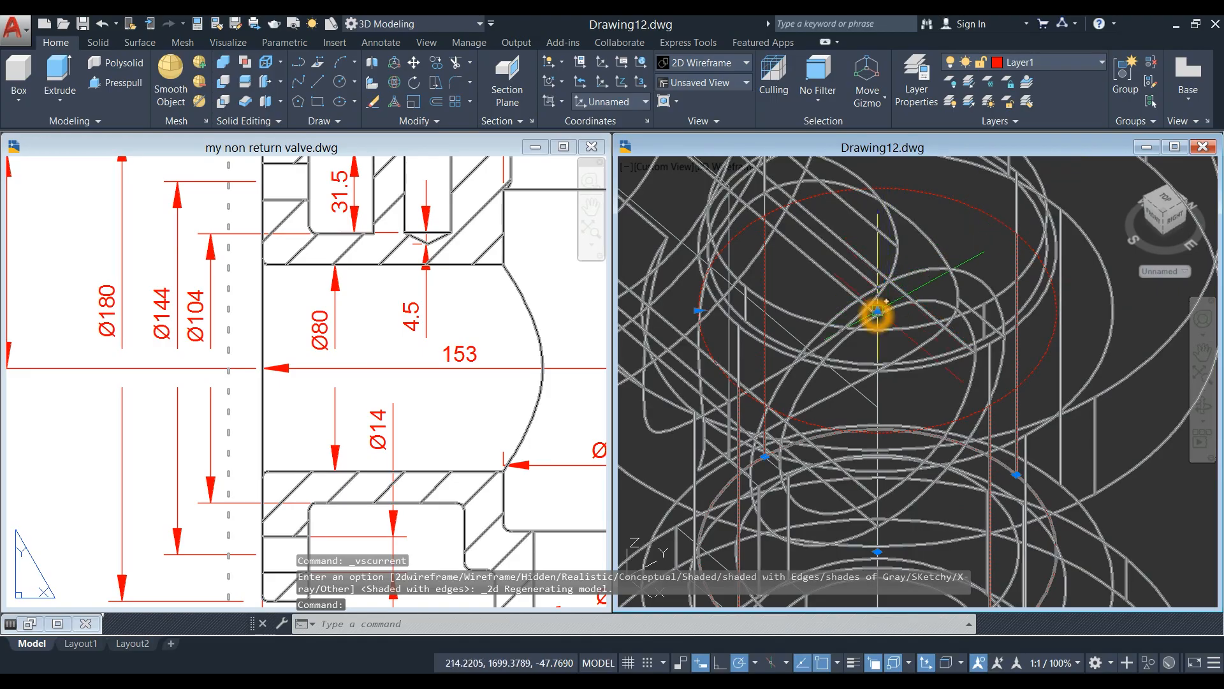
pyautogui.press('Escape')
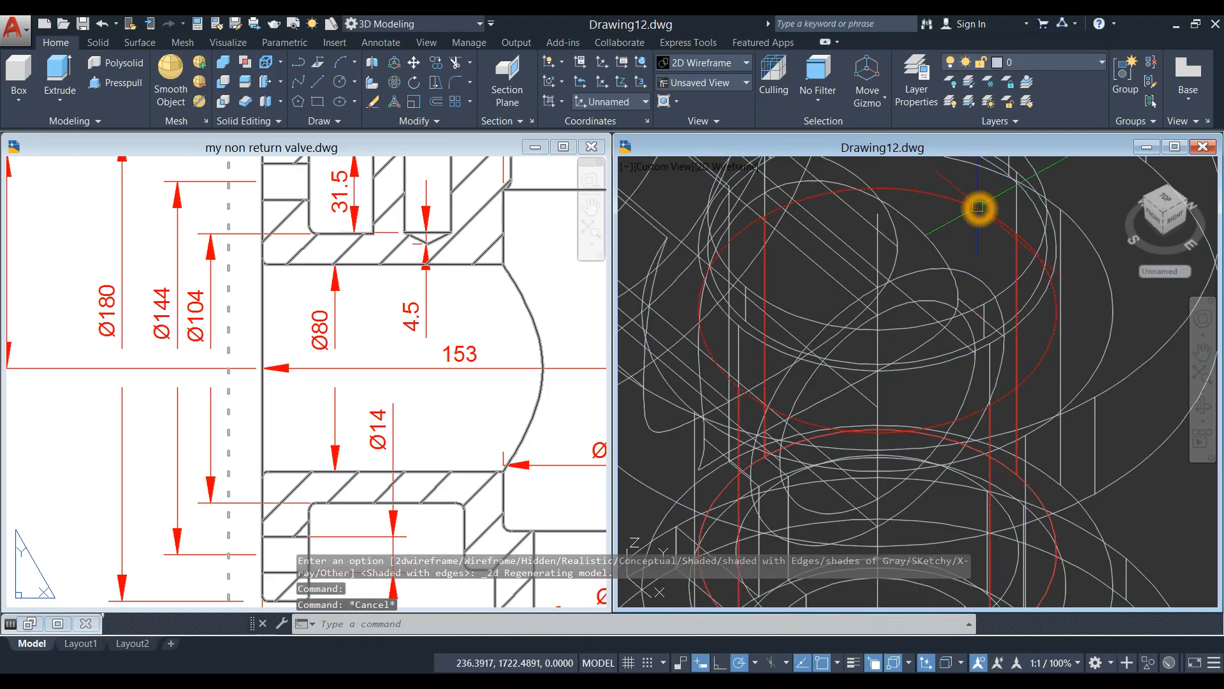
pyautogui.click(137, 91)
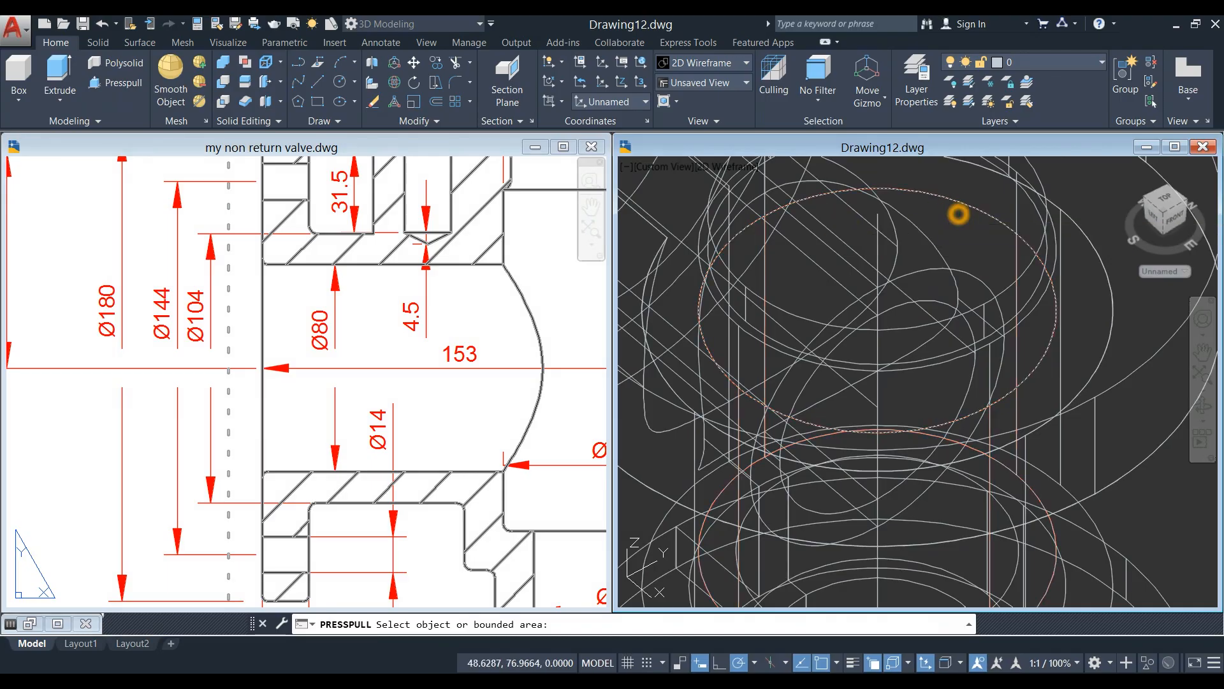
pyautogui.click(957, 212)
pyautogui.scroll(-3, 938, 242)
pyautogui.keyDown('shift'); pyautogui.moveTo(927, 270); pyautogui.dragTo(924, 192, button='middle'); pyautogui.keyUp('shift')
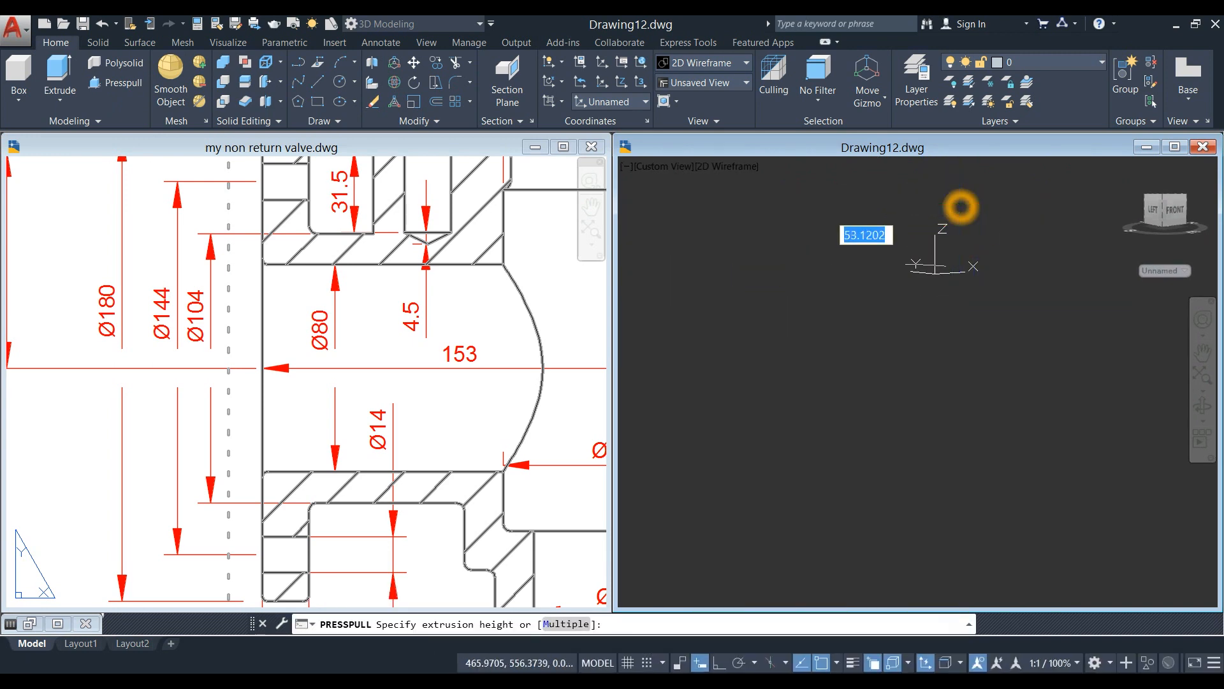
pyautogui.press('Escape')
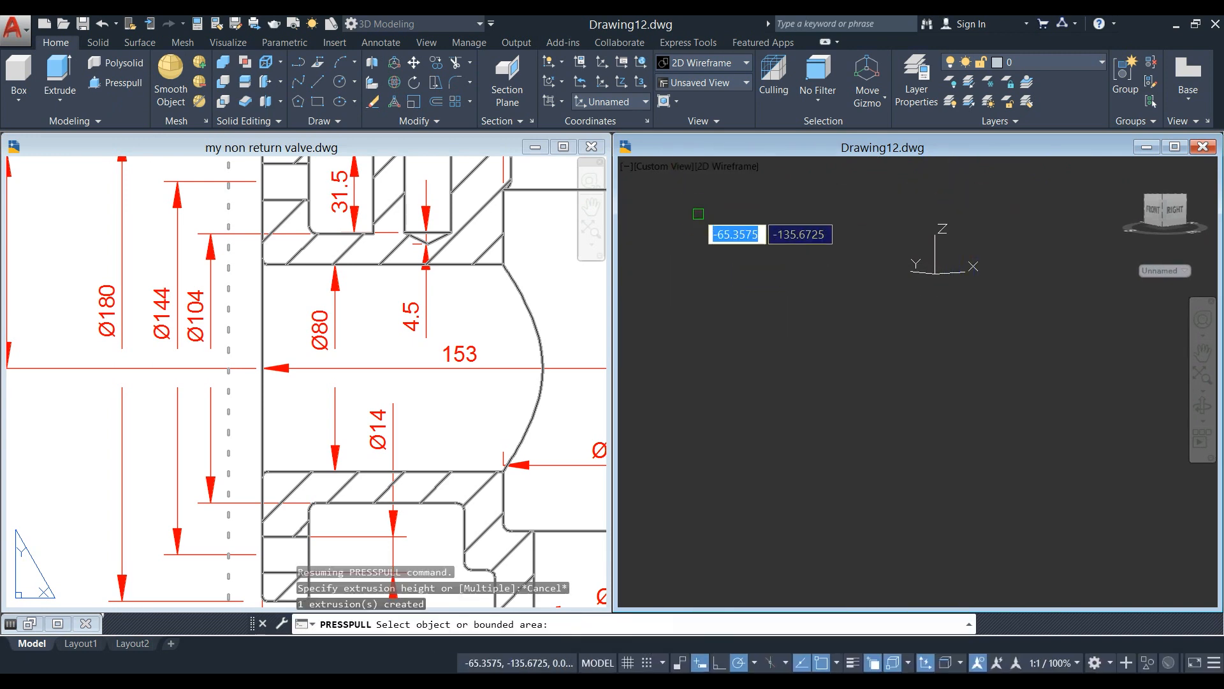
pyautogui.press('Escape')
# Presspull the red cylinder's top face upward to the ledge at the main bore's upper end inside the top flange.
pyautogui.click(654, 169)
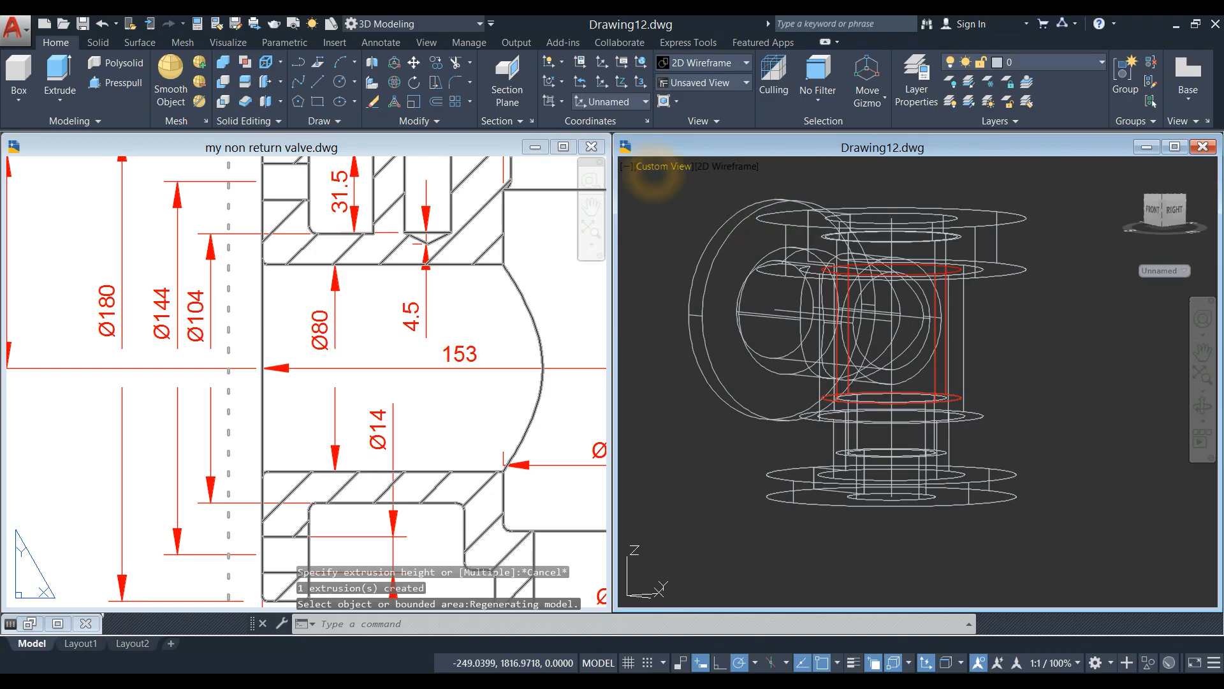
pyautogui.click(686, 263)
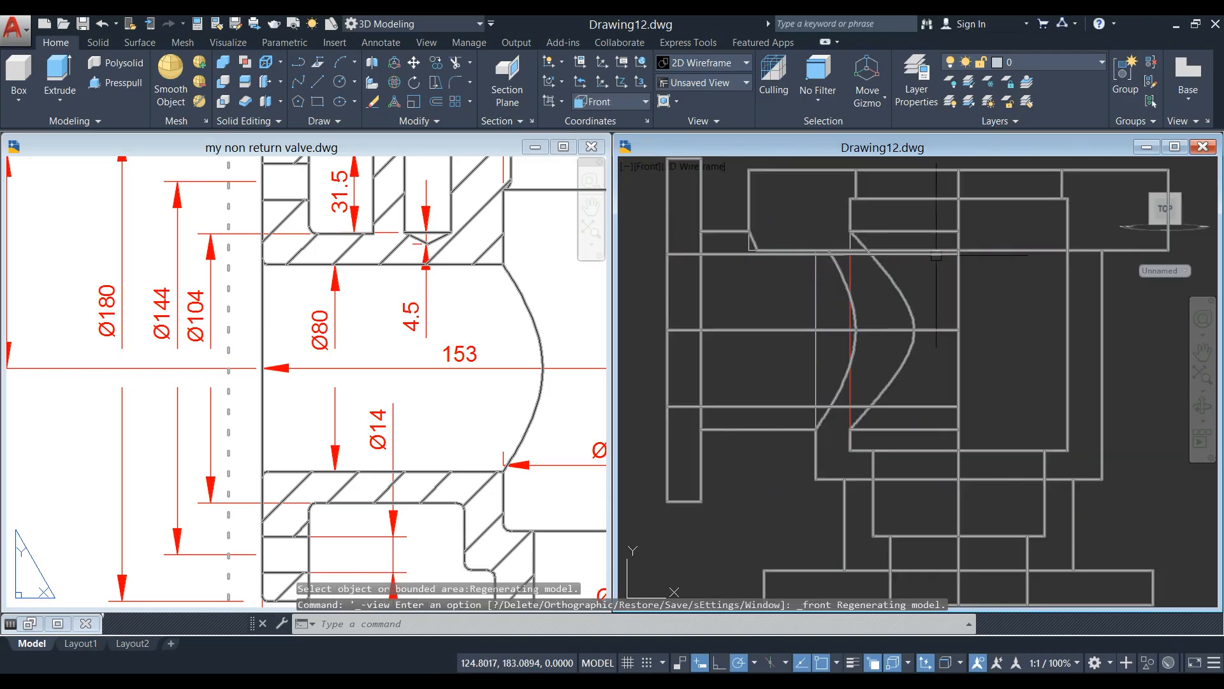
pyautogui.click(126, 86)
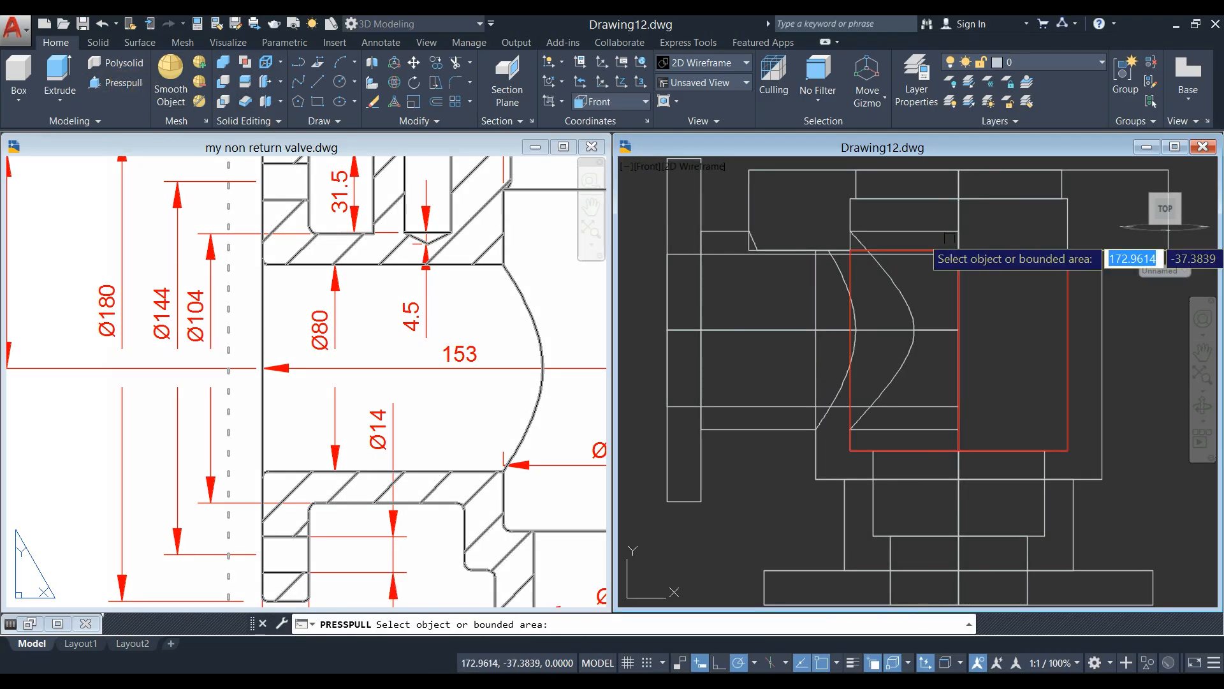
pyautogui.keyDown('shift'); pyautogui.moveTo(1049, 251); pyautogui.dragTo(1050, 262, button='middle'); pyautogui.keyUp('shift')
pyautogui.click(1050, 251)
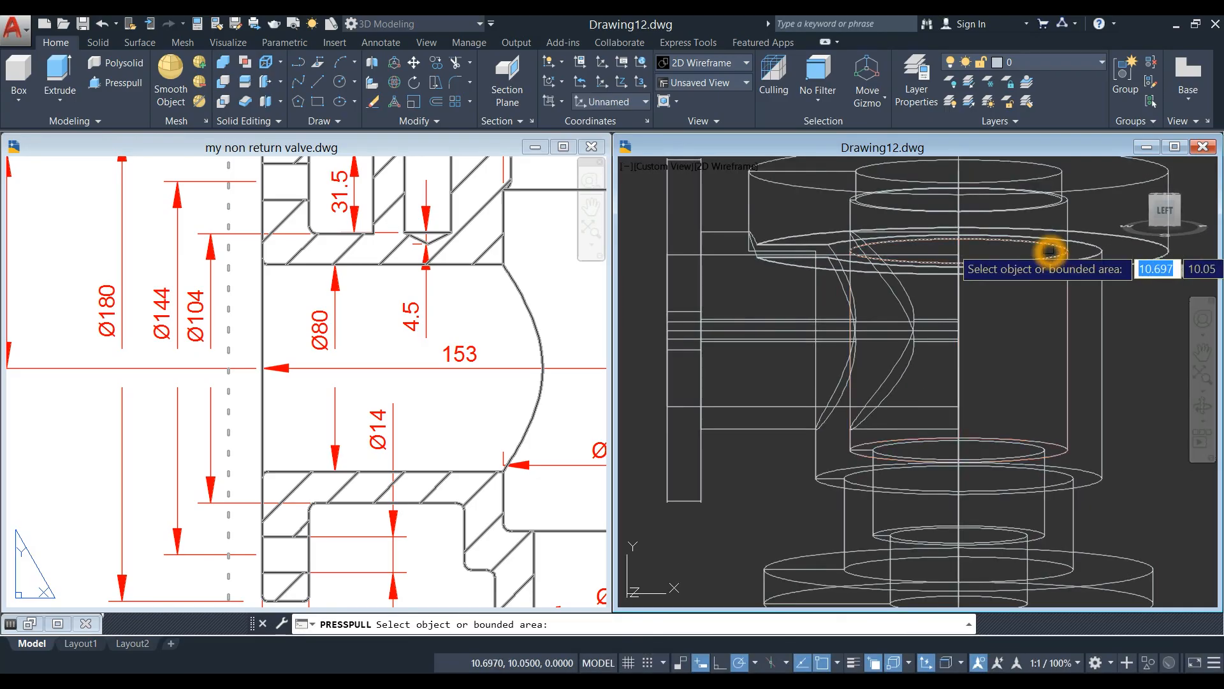
pyautogui.click(1070, 204)
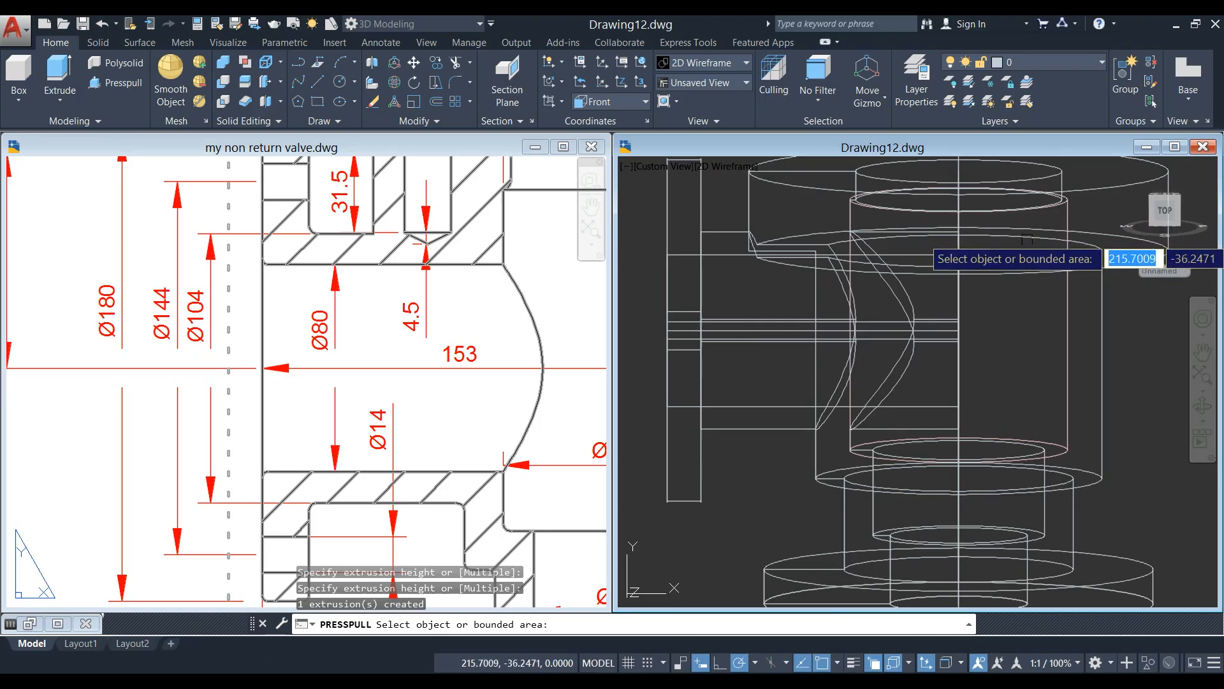
pyautogui.press('Return')
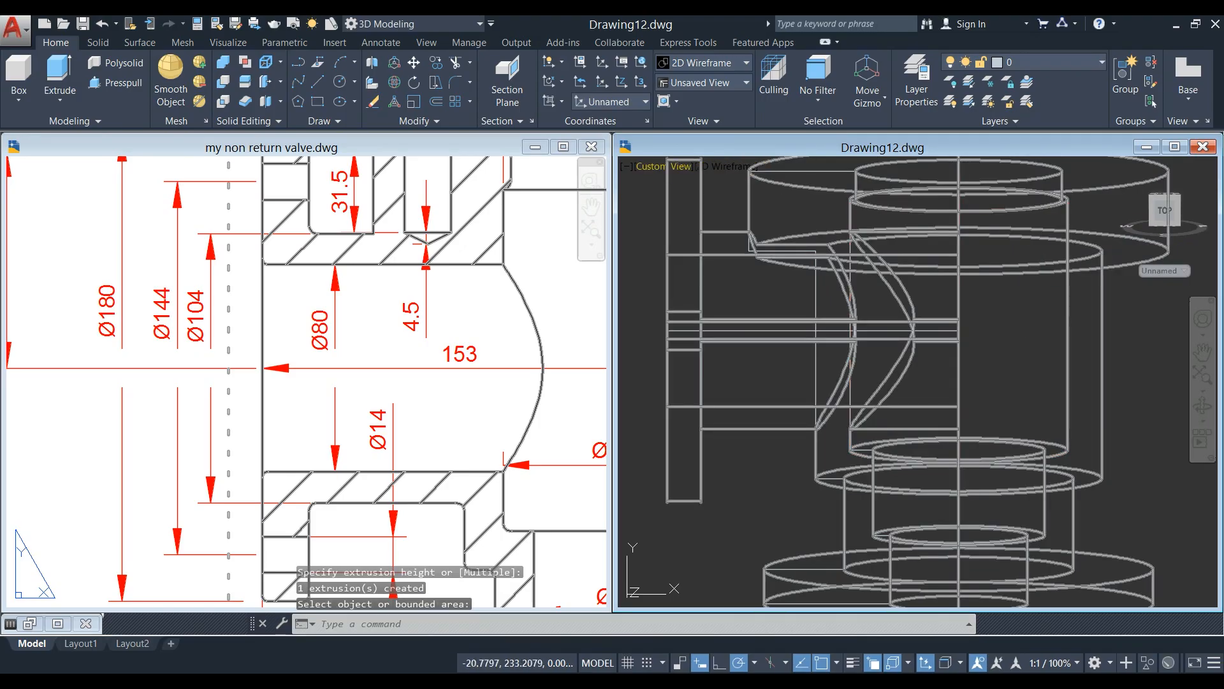
# Inspect the extended red cylinder inside the bore in the front view and in the Shaded with edges style.
pyautogui.click(663, 167)
pyautogui.click(679, 262)
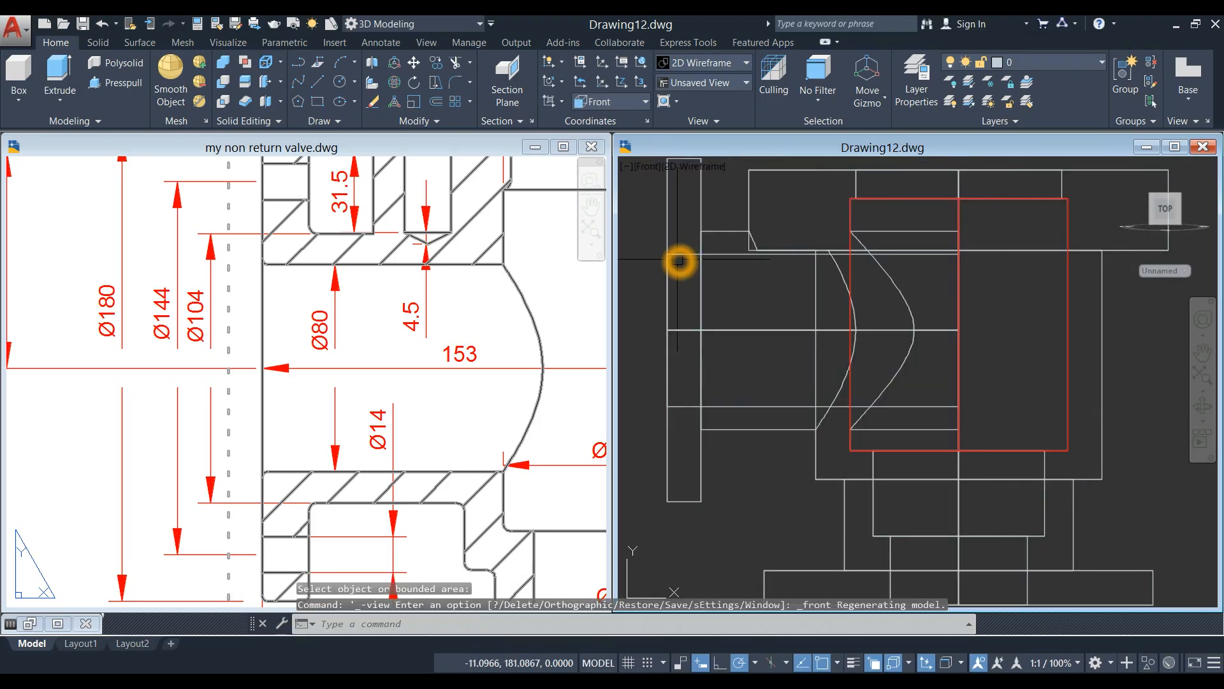
pyautogui.moveTo(888, 257); pyautogui.dragTo(859, 273, button='middle')
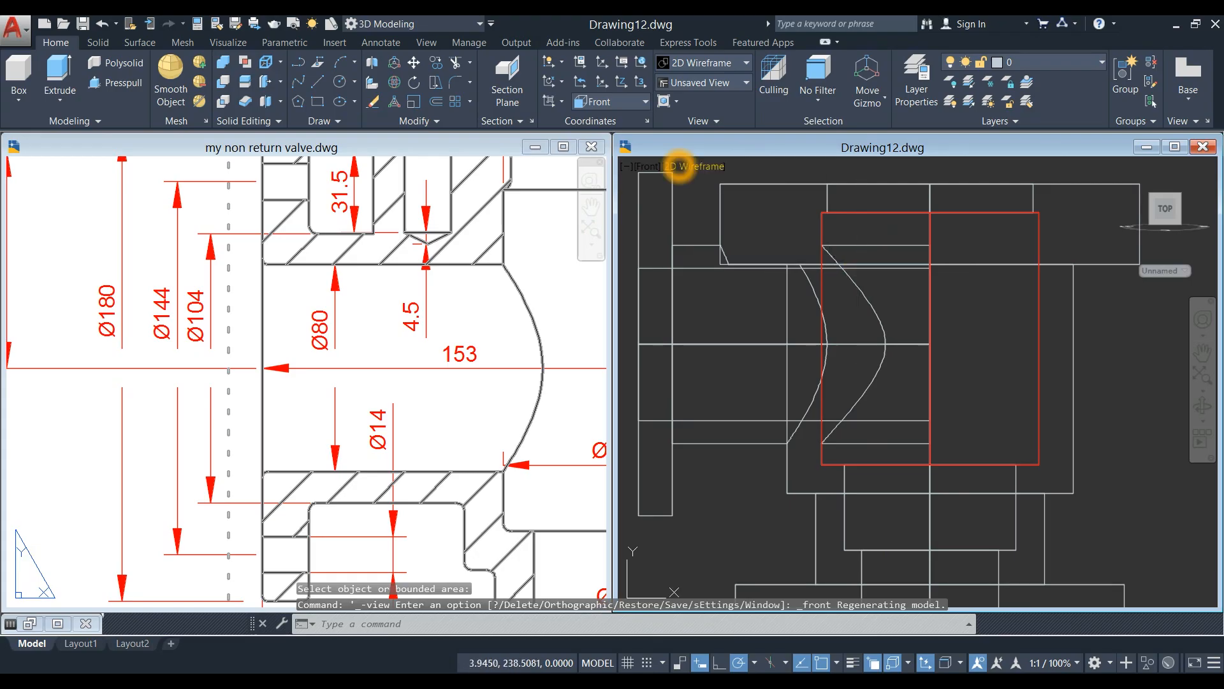
pyautogui.keyDown('shift'); pyautogui.moveTo(892, 226); pyautogui.dragTo(878, 259, button='middle'); pyautogui.keyUp('shift')
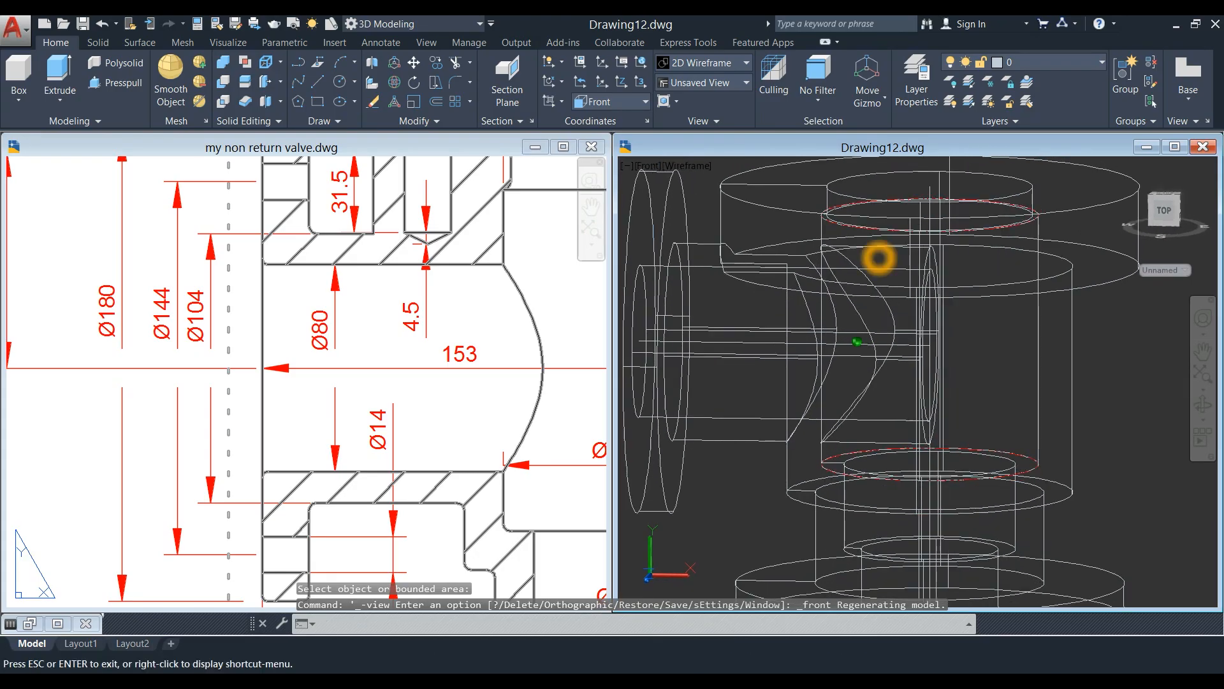
pyautogui.click(727, 166)
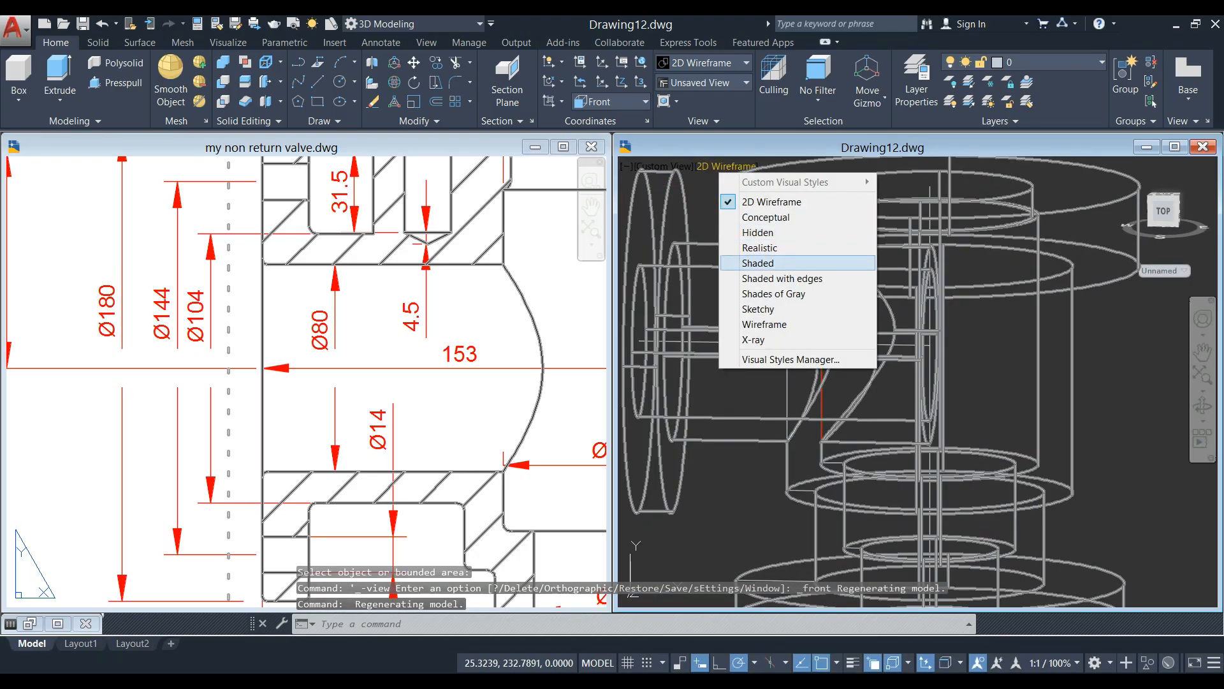
pyautogui.click(790, 278)
pyautogui.keyDown('shift'); pyautogui.moveTo(897, 264); pyautogui.dragTo(816, 307, button='middle'); pyautogui.keyUp('shift')
pyautogui.scroll(3, 856, 226)
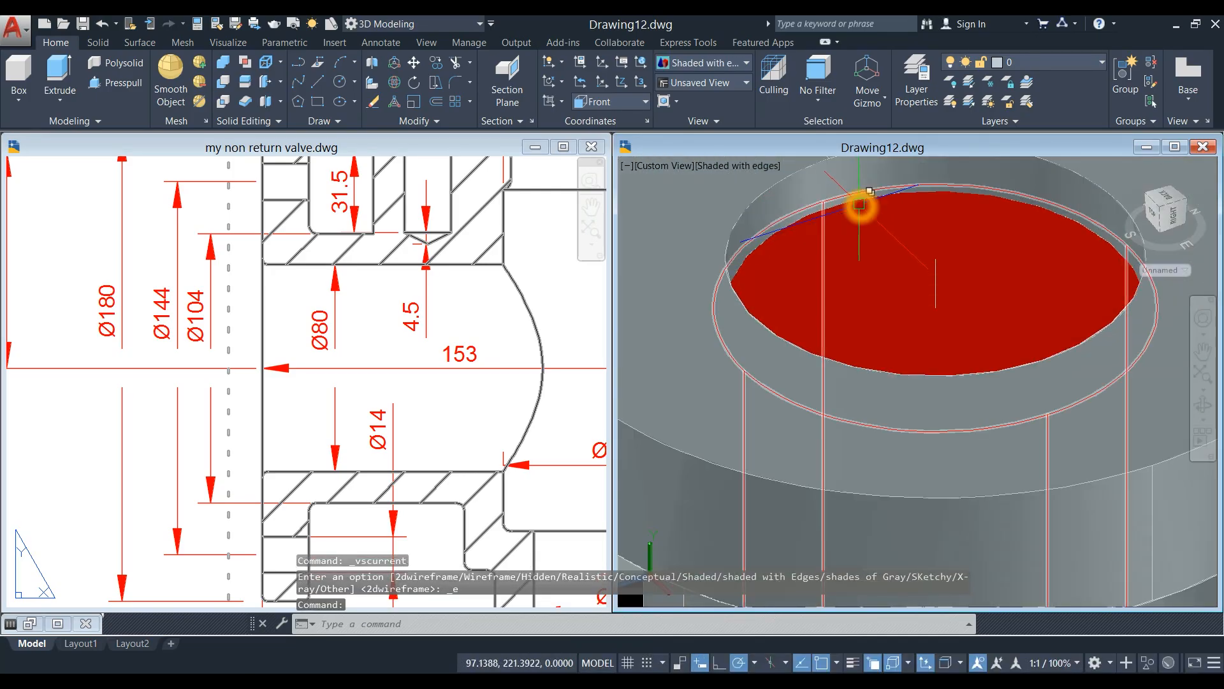
pyautogui.scroll(-4, 861, 208)
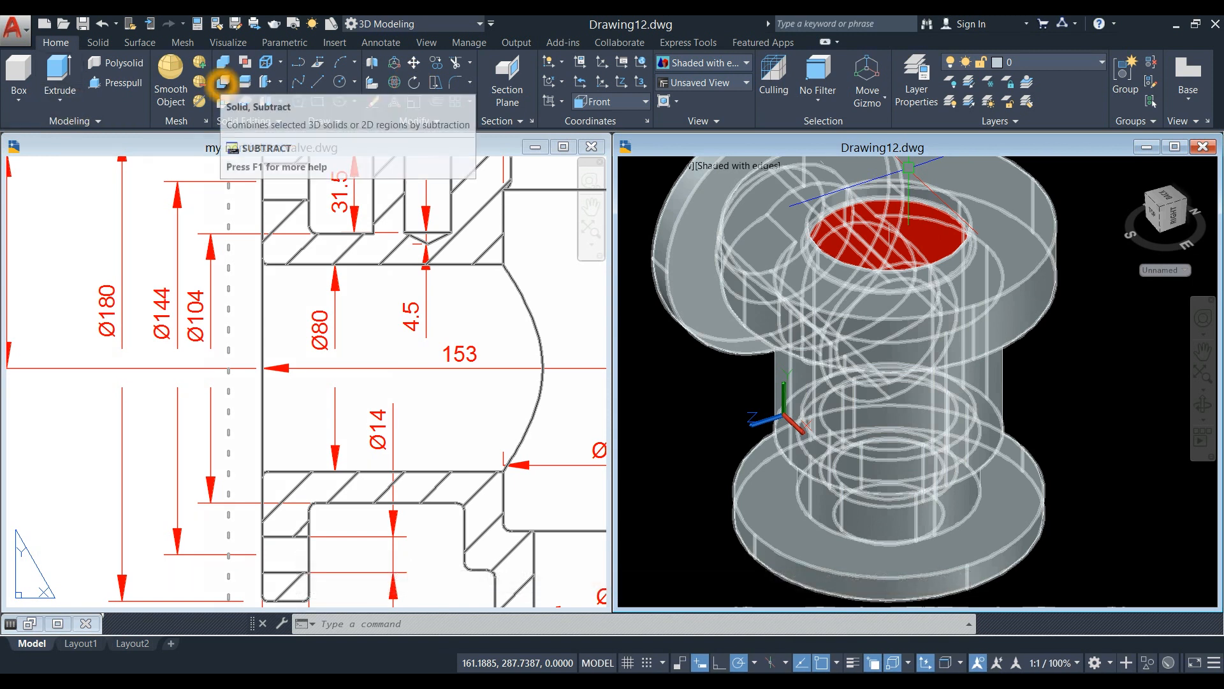
# Subtract the red cylinder from the valve body to clear the main bore.
pyautogui.click(223, 82)
pyautogui.click(974, 280)
pyautogui.rightClick(1075, 199)
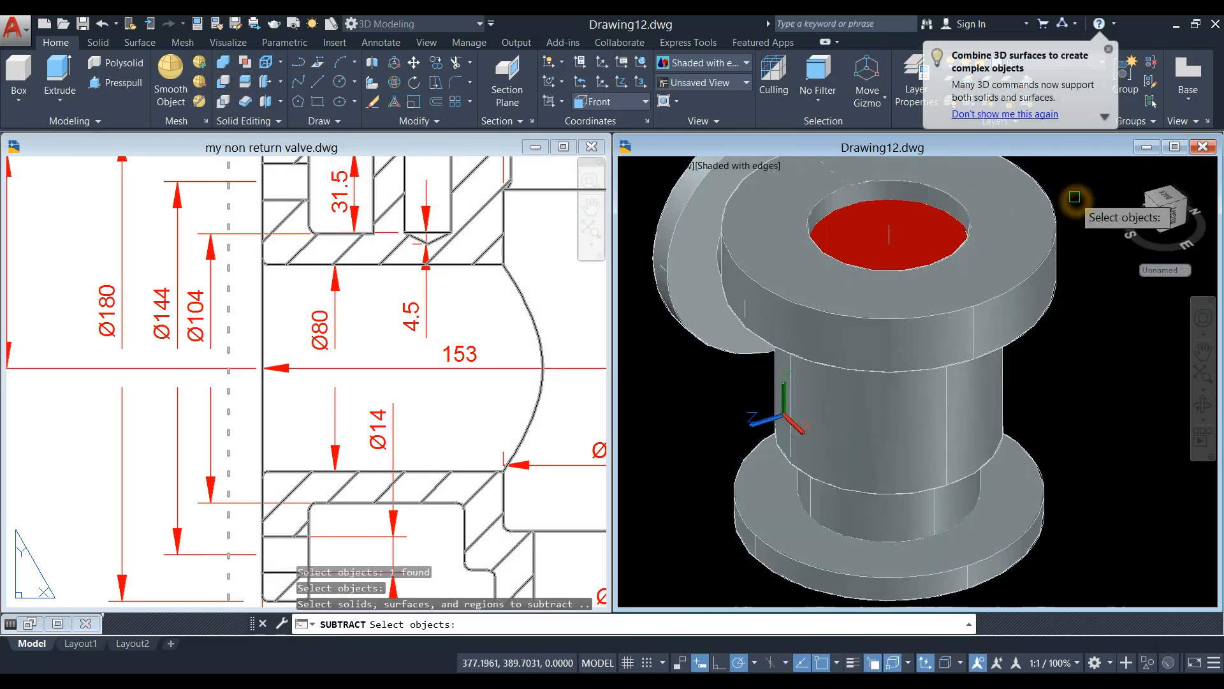
pyautogui.scroll(3, 920, 204)
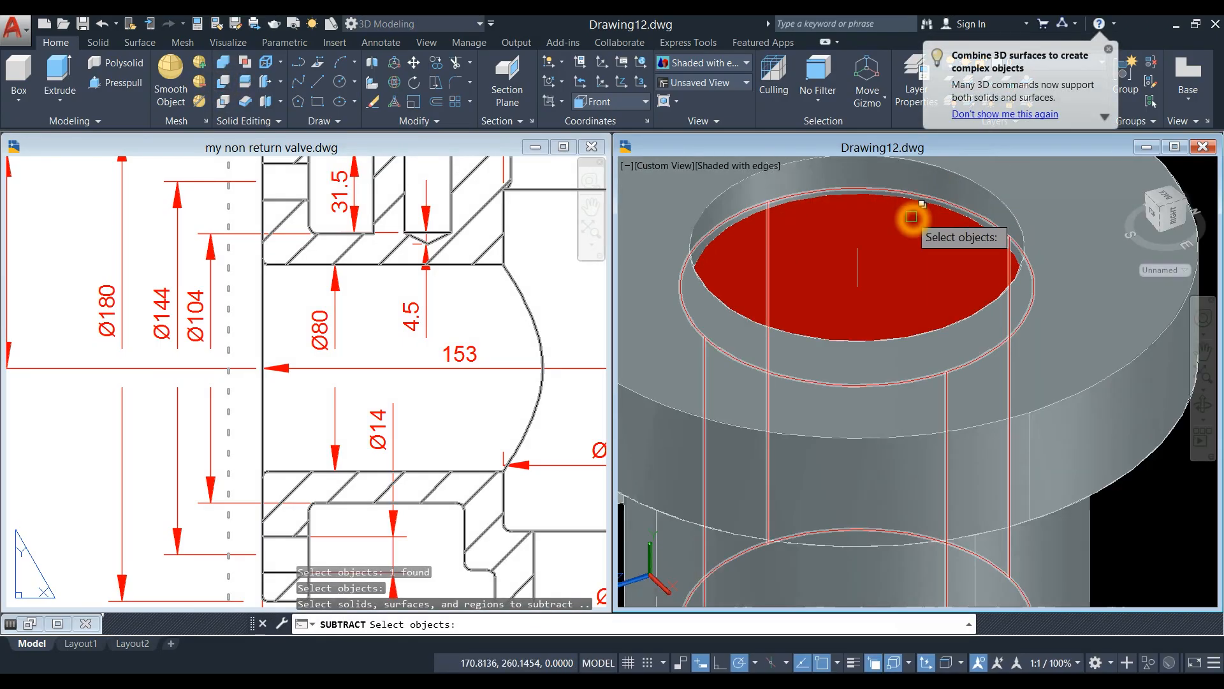
pyautogui.click(912, 217)
pyautogui.press('Return')
pyautogui.press('Return')
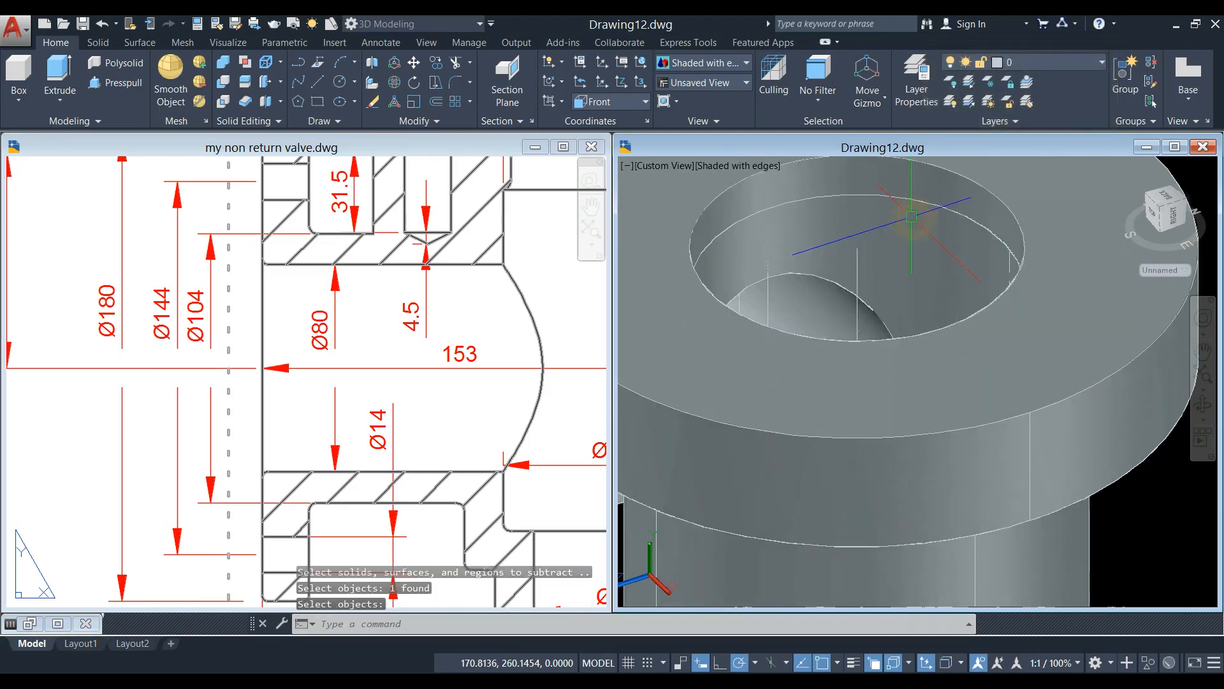
pyautogui.keyDown('shift'); pyautogui.moveTo(912, 217); pyautogui.dragTo(839, 228, button='middle'); pyautogui.keyUp('shift')
# Examine the dimensions around the top opening and flange in the reference section drawing.
pyautogui.click(320, 363)
pyautogui.scroll(-6, 306, 357)
pyautogui.scroll(5, 250, 338)
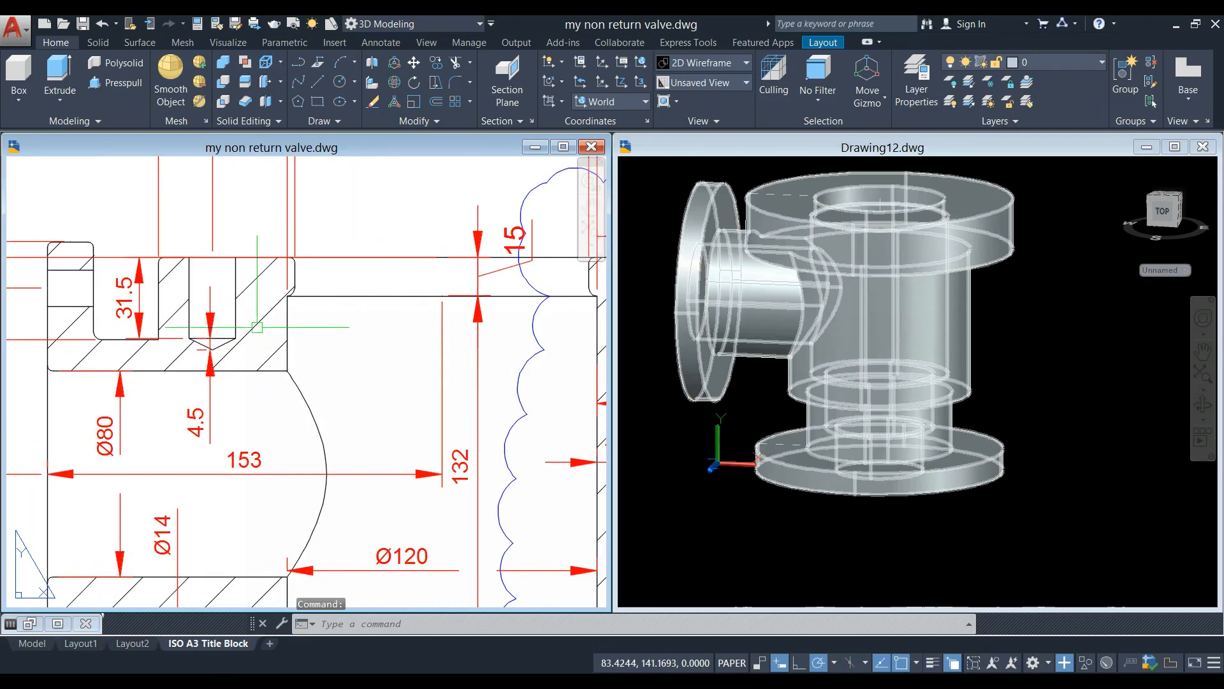
pyautogui.scroll(-5, 207, 341)
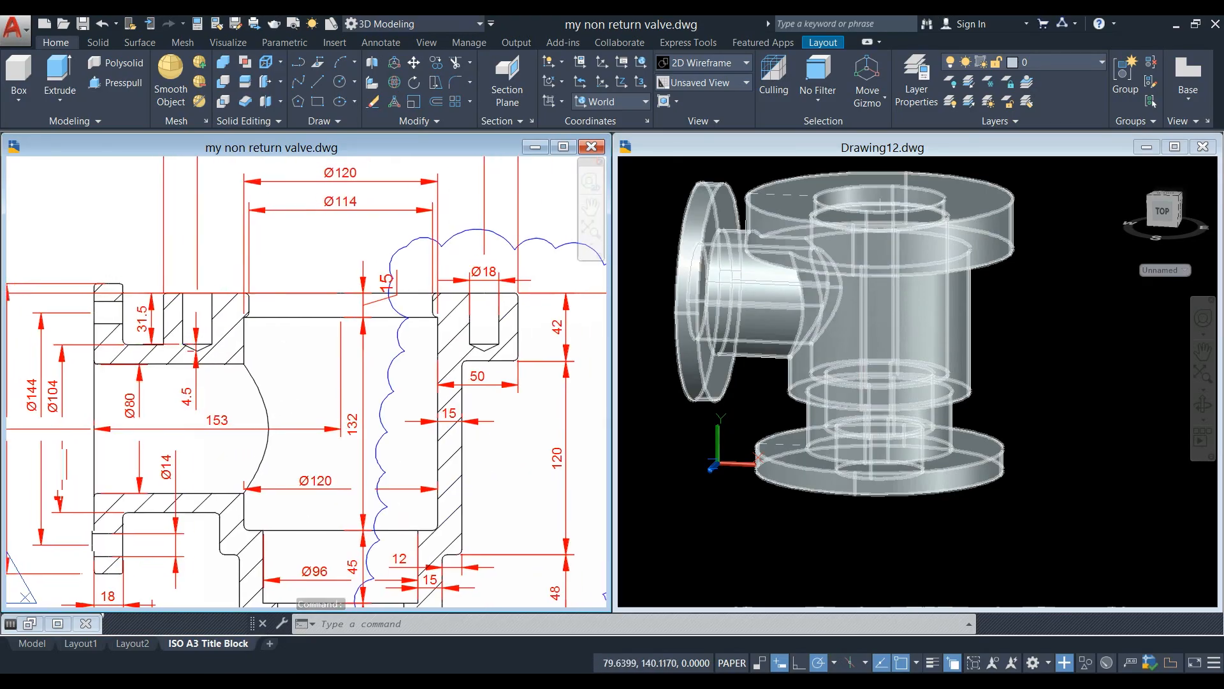
# In Drawing12.dwg, define a new UCS with its origin in empty space beside the valve and its Z axis pointing vertically upward.
pyautogui.scroll(4, 412, 355)
pyautogui.scroll(2, 396, 355)
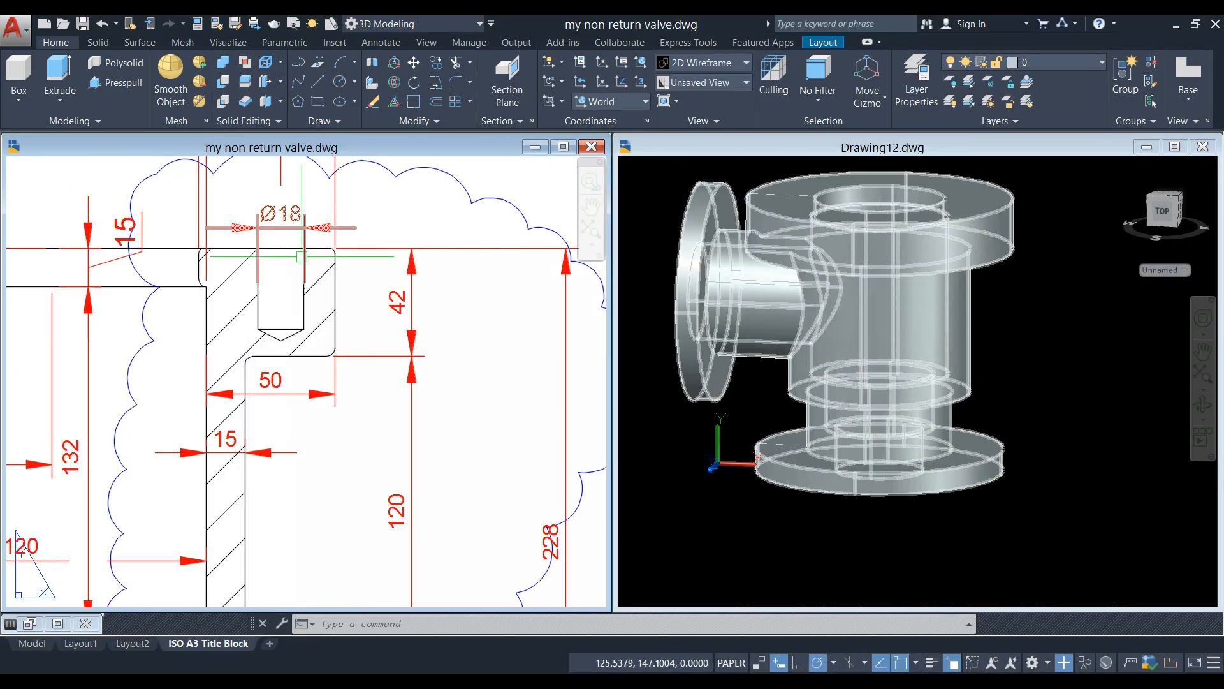
pyautogui.scroll(-5, 255, 331)
pyautogui.scroll(1, 491, 329)
pyautogui.scroll(5, 323, 306)
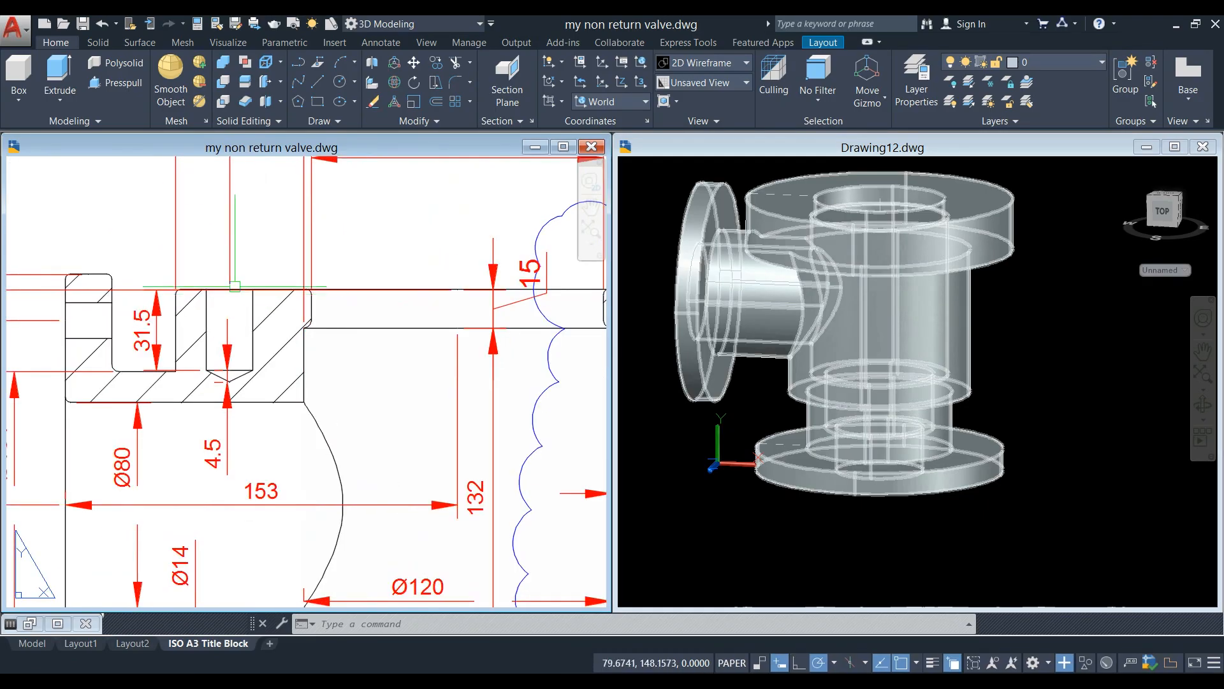
pyautogui.scroll(-3, 138, 504)
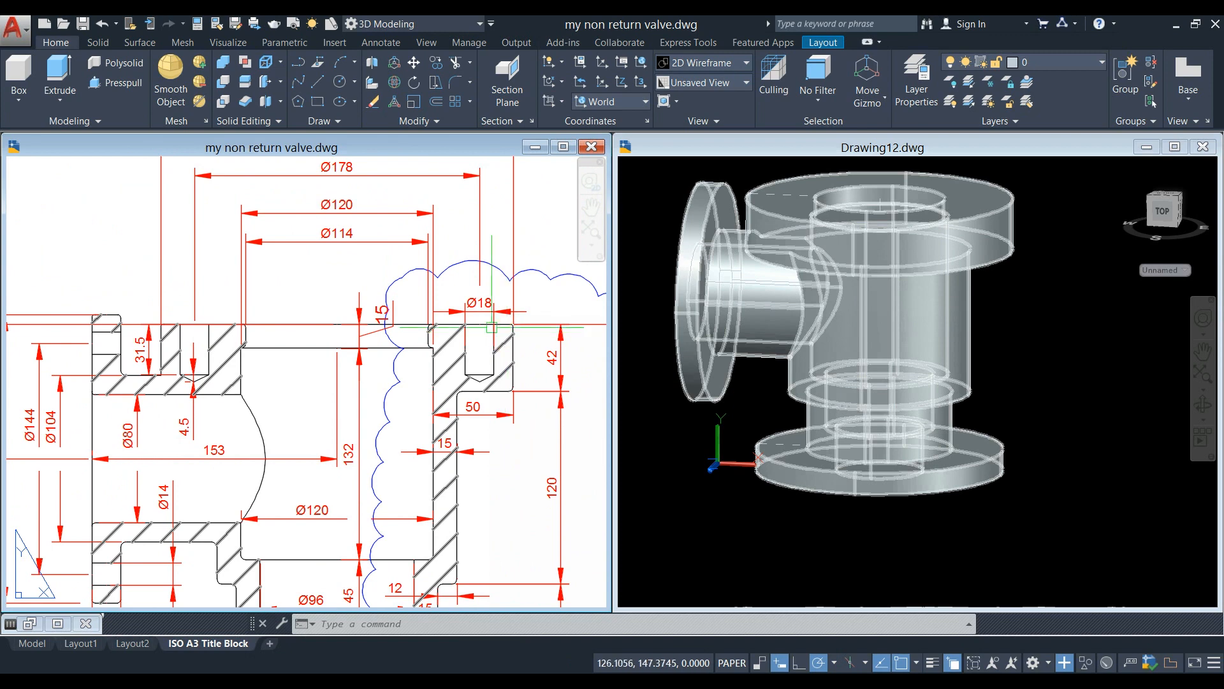
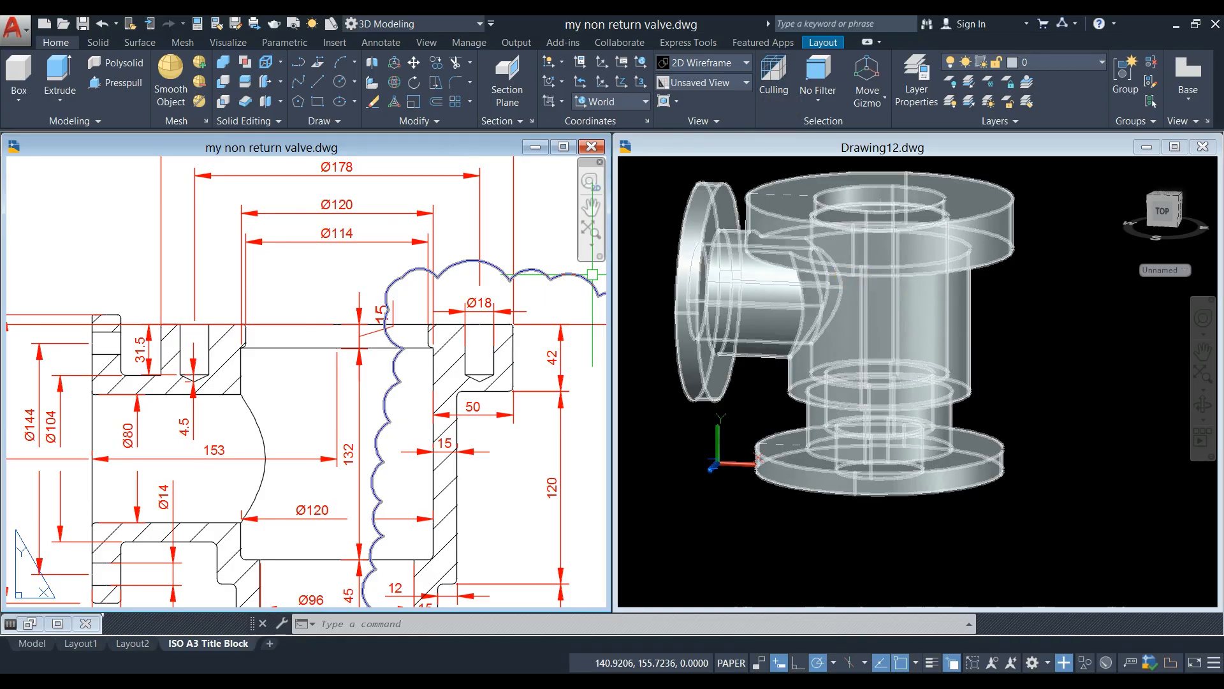
pyautogui.click(629, 81)
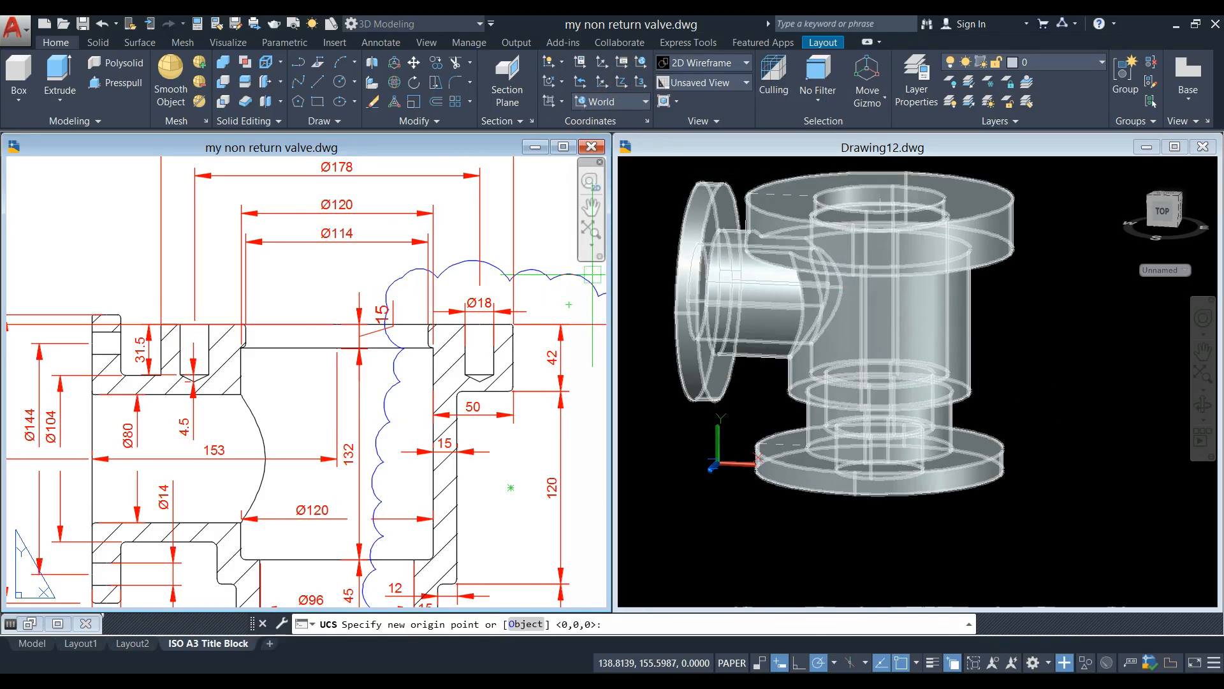
pyautogui.click(648, 335)
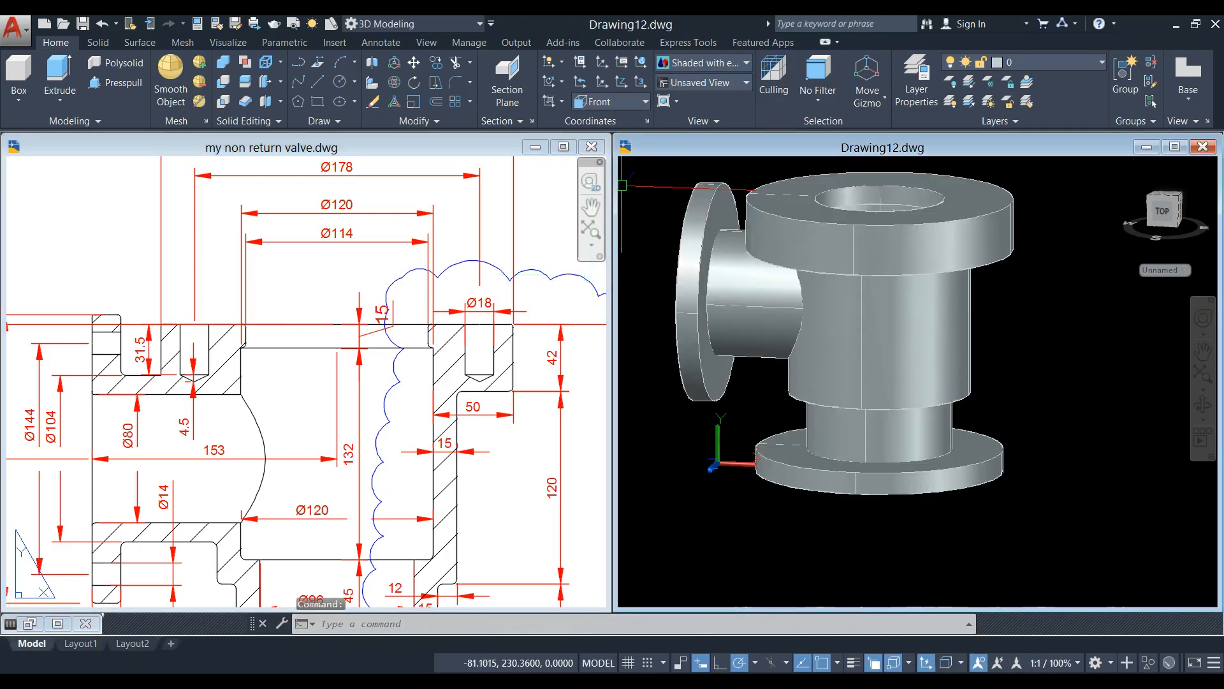
pyautogui.click(636, 83)
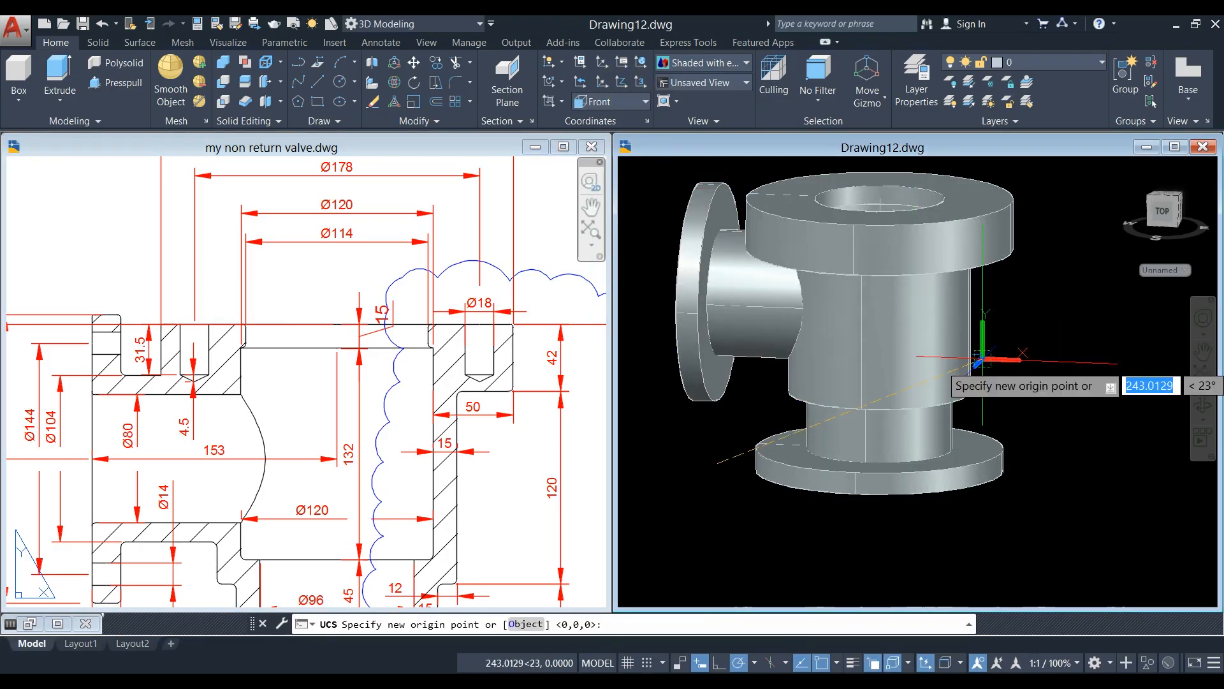
pyautogui.click(1101, 397)
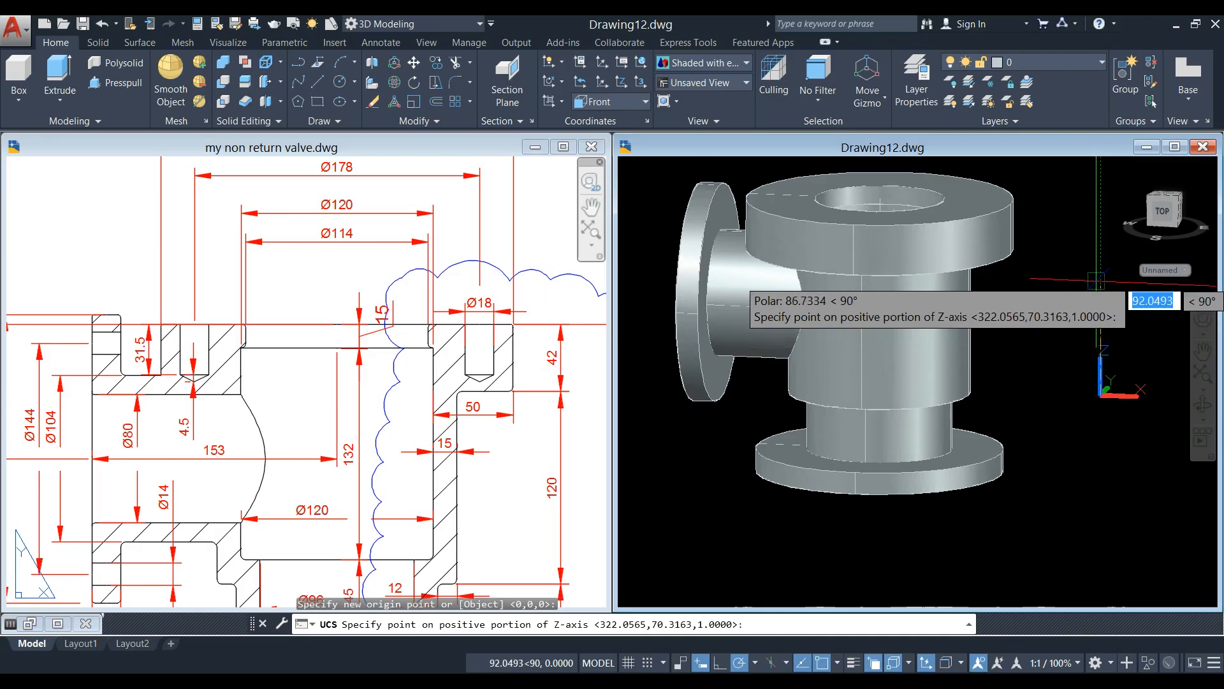
pyautogui.click(1095, 254)
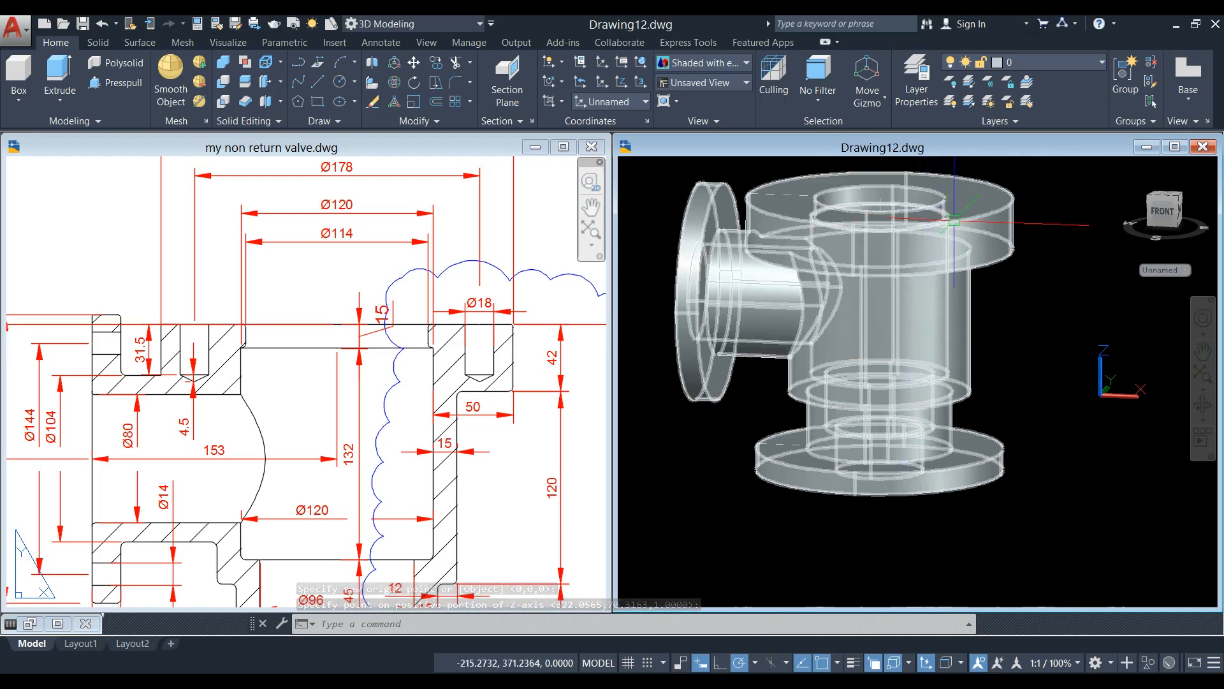
# Draw a circle of diameter 178 centred on the upper face of the valve's top flange.
pyautogui.moveTo(973, 270); pyautogui.dragTo(935, 311, button='middle')
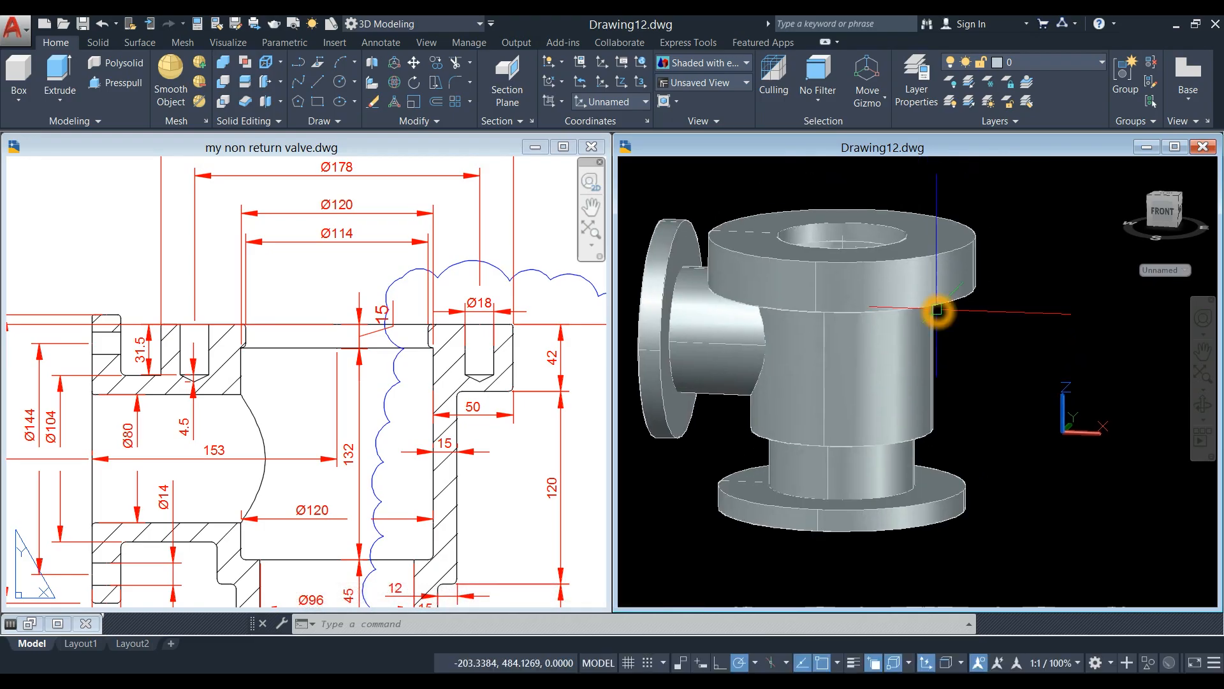
pyautogui.press('Return')
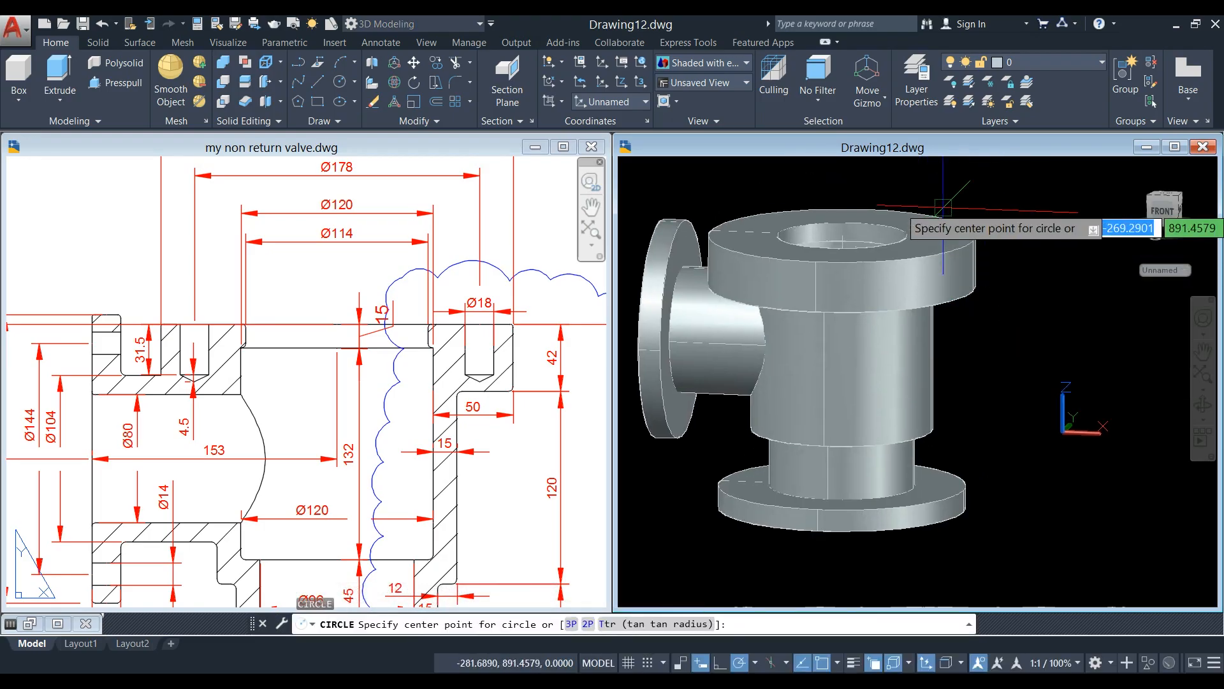
pyautogui.keyDown('shift'); pyautogui.rightClick(909, 210); pyautogui.keyUp('shift')
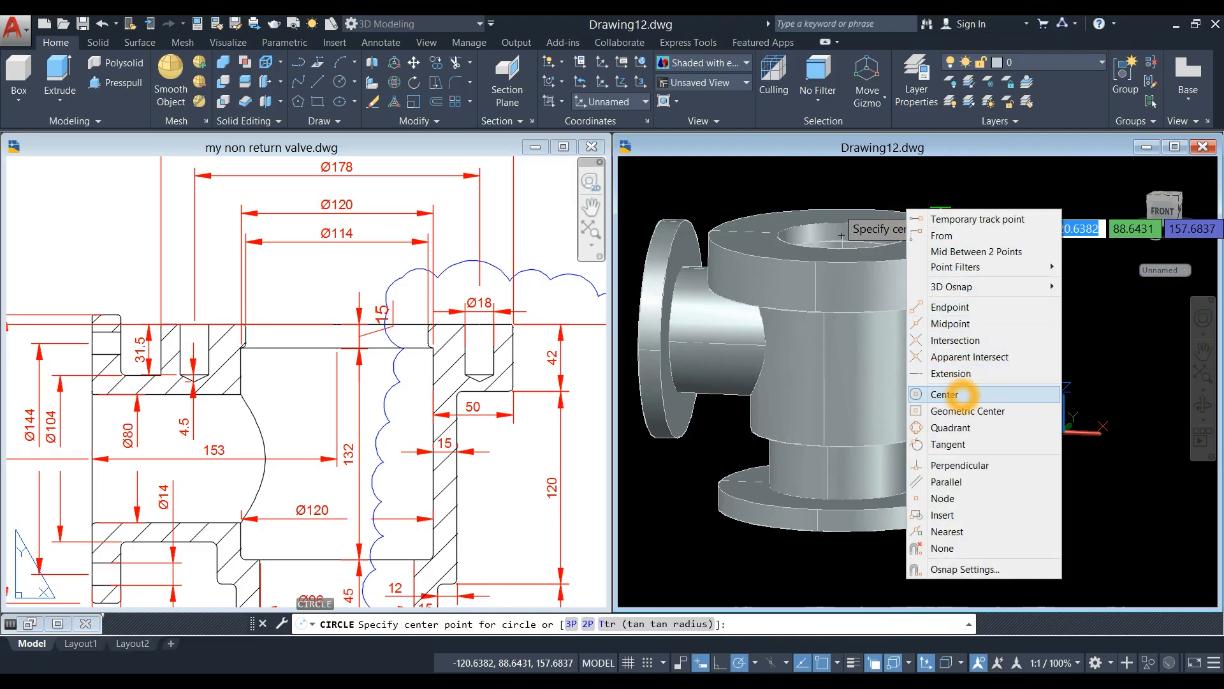
pyautogui.click(945, 394)
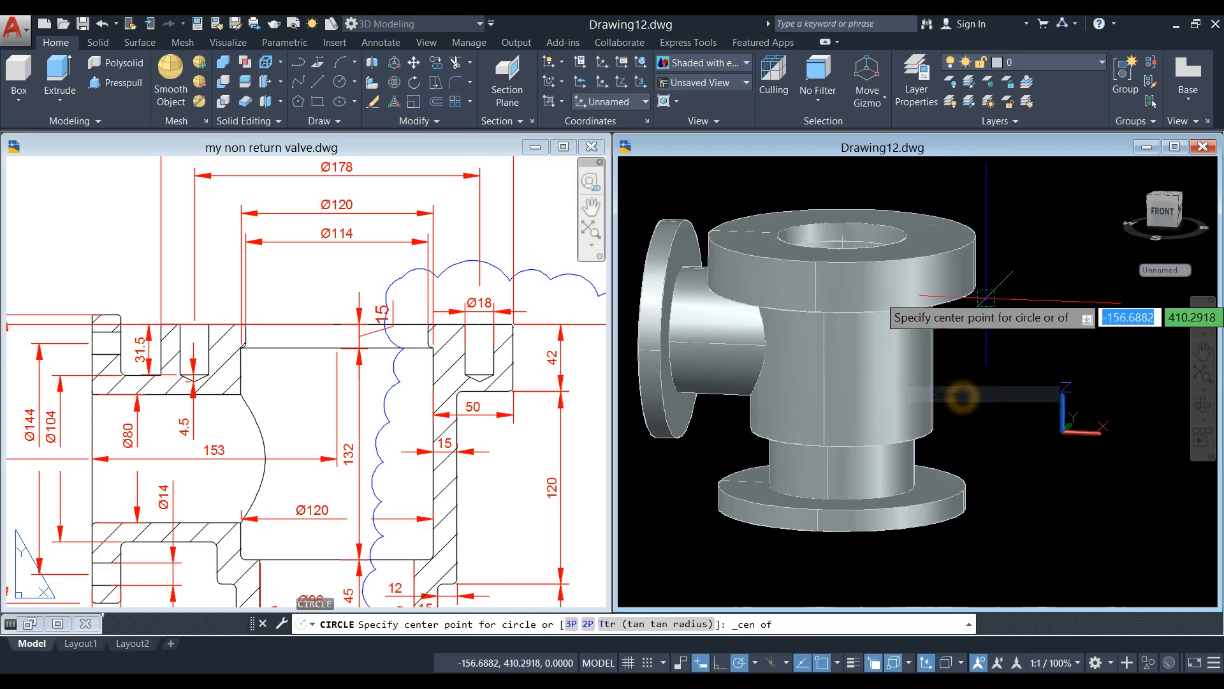
pyautogui.click(982, 239)
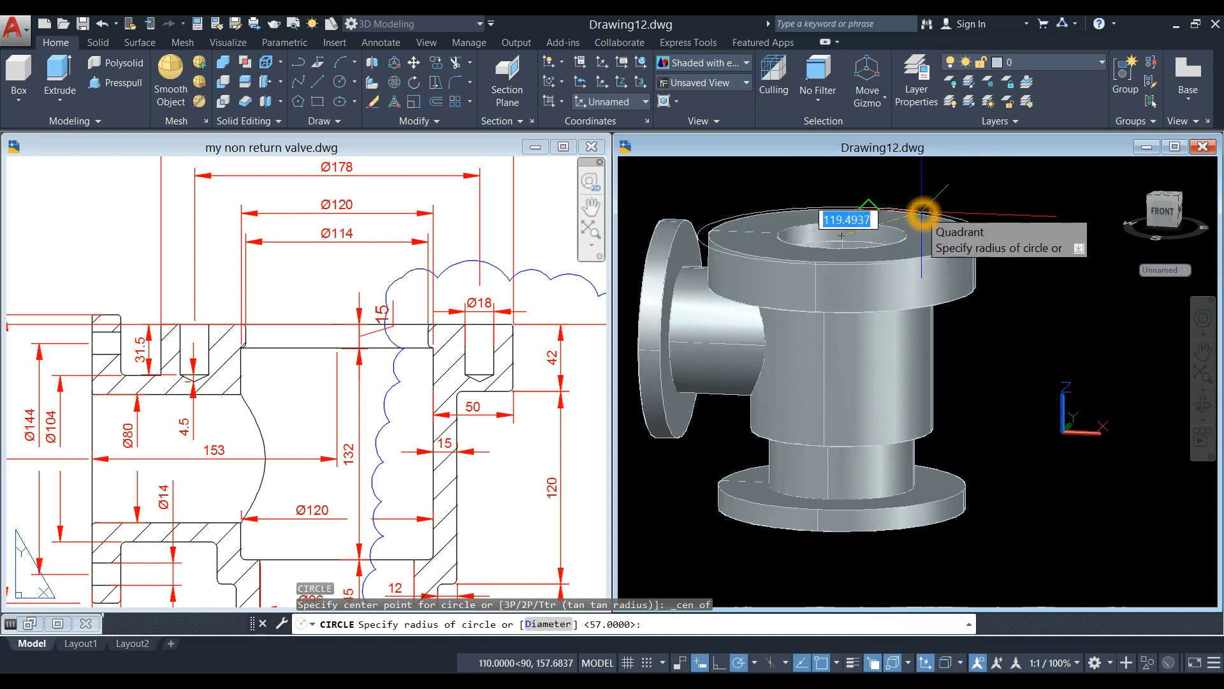
pyautogui.write('d')
pyautogui.press('Return')
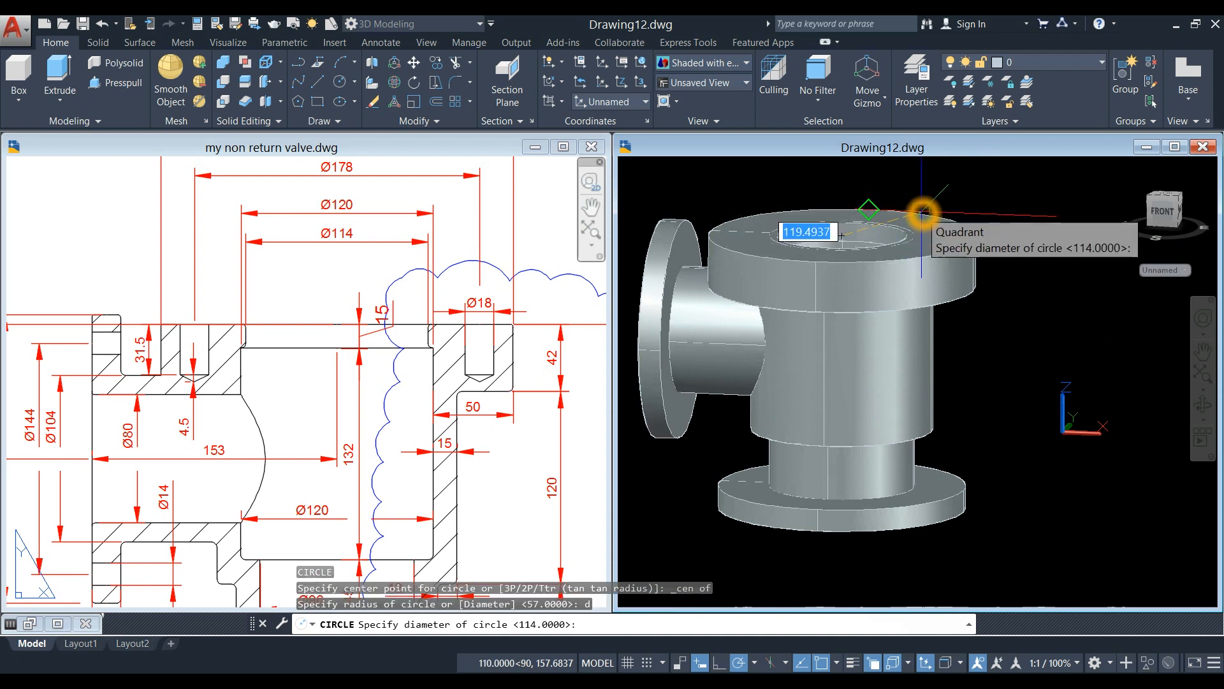
pyautogui.write('178')
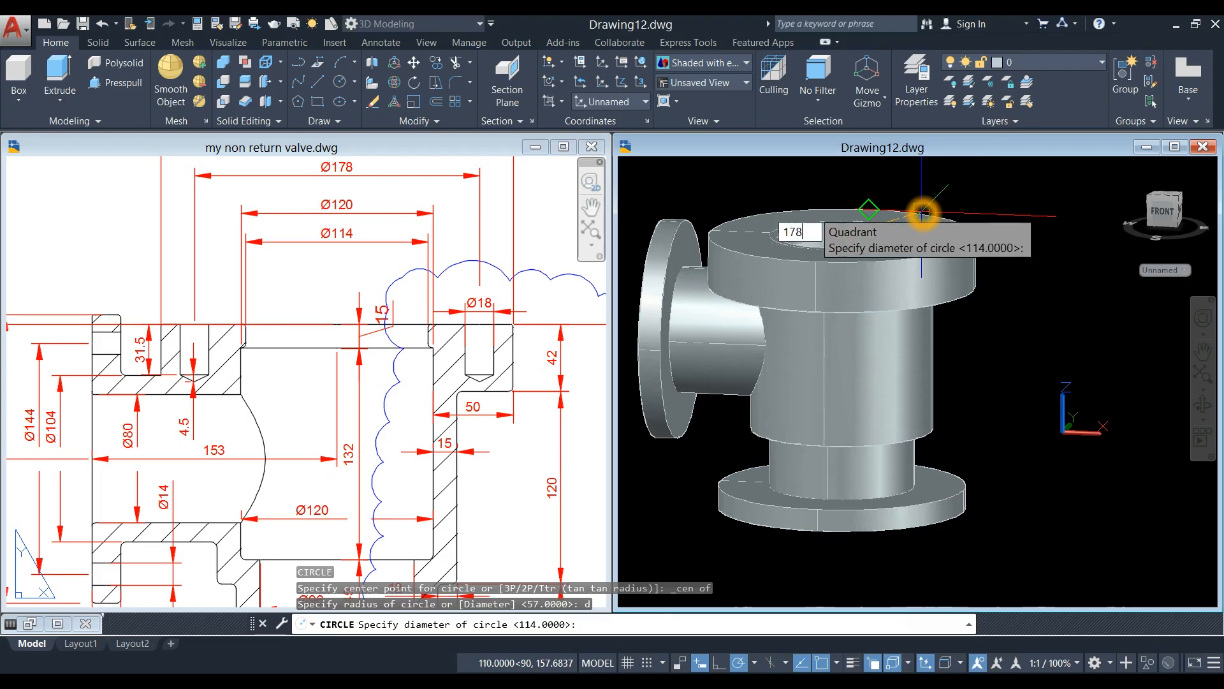
pyautogui.press('Return')
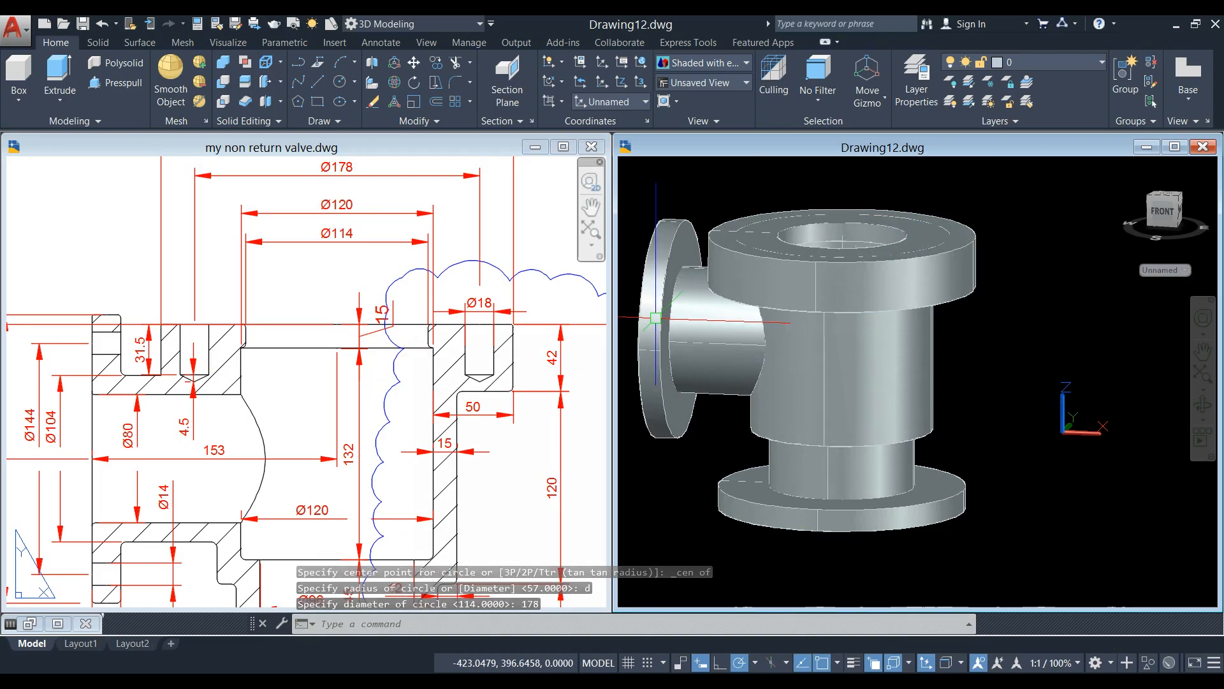
# Examine the isometric view and section A-A in my non return valve.dwg for the bolt holes in the top flange.
pyautogui.click(338, 300)
pyautogui.scroll(-2, 338, 301)
pyautogui.scroll(-4, 164, 374)
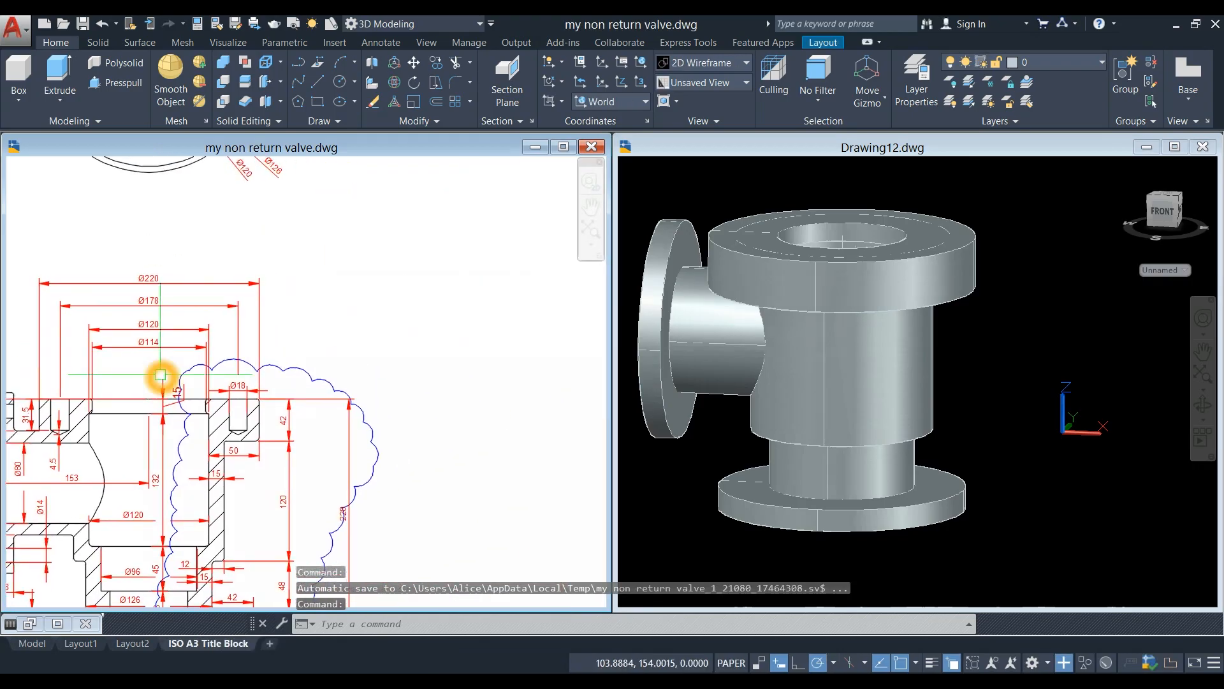
pyautogui.click(500, 255)
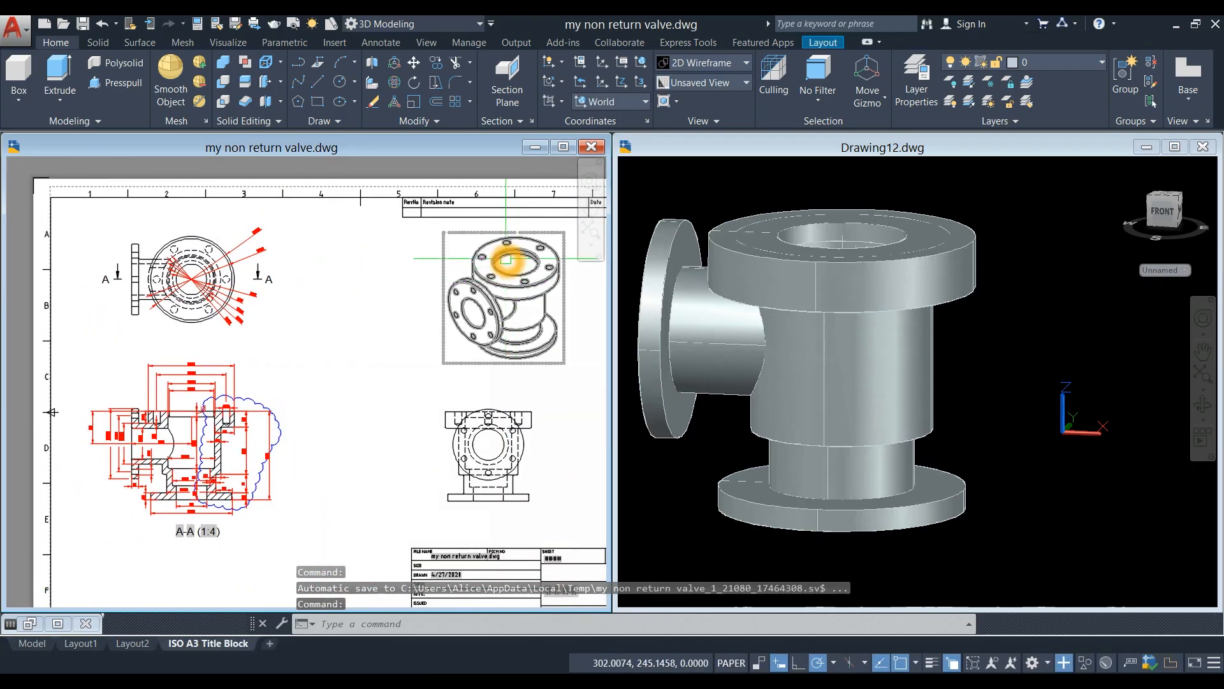
pyautogui.scroll(3, 499, 255)
pyautogui.moveTo(470, 276); pyautogui.dragTo(404, 304, button='middle')
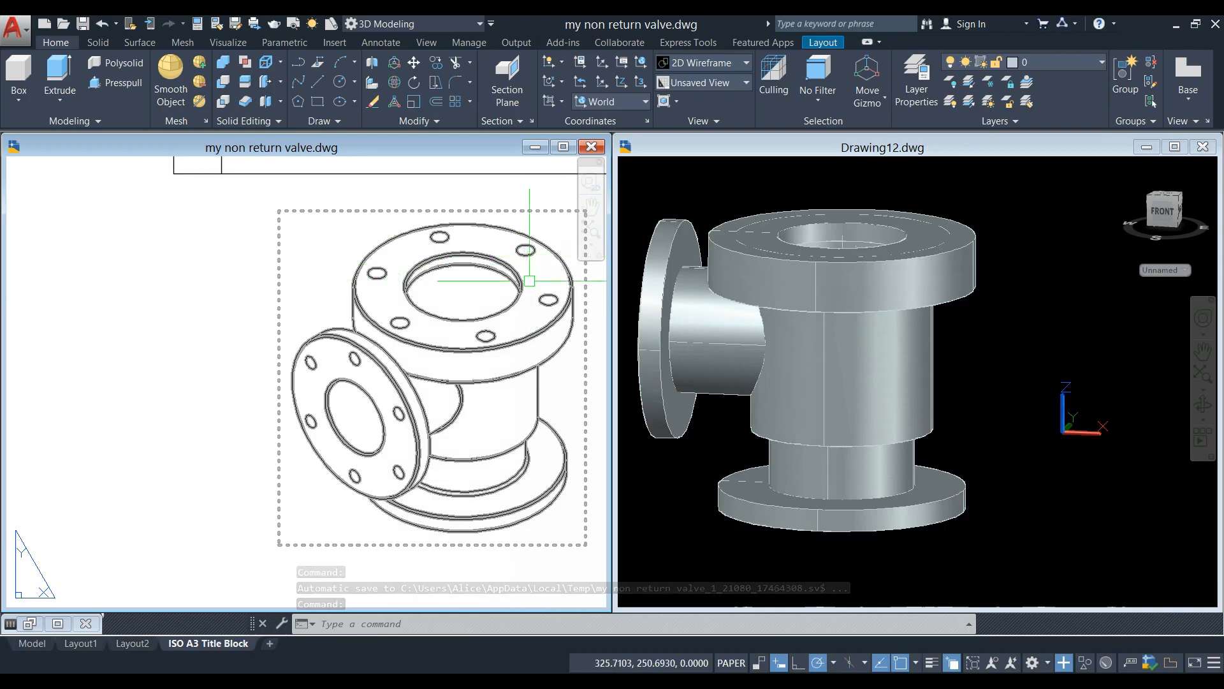
pyautogui.scroll(-3, 493, 315)
pyautogui.moveTo(342, 375); pyautogui.dragTo(560, 264, button='middle')
pyautogui.scroll(5, 415, 342)
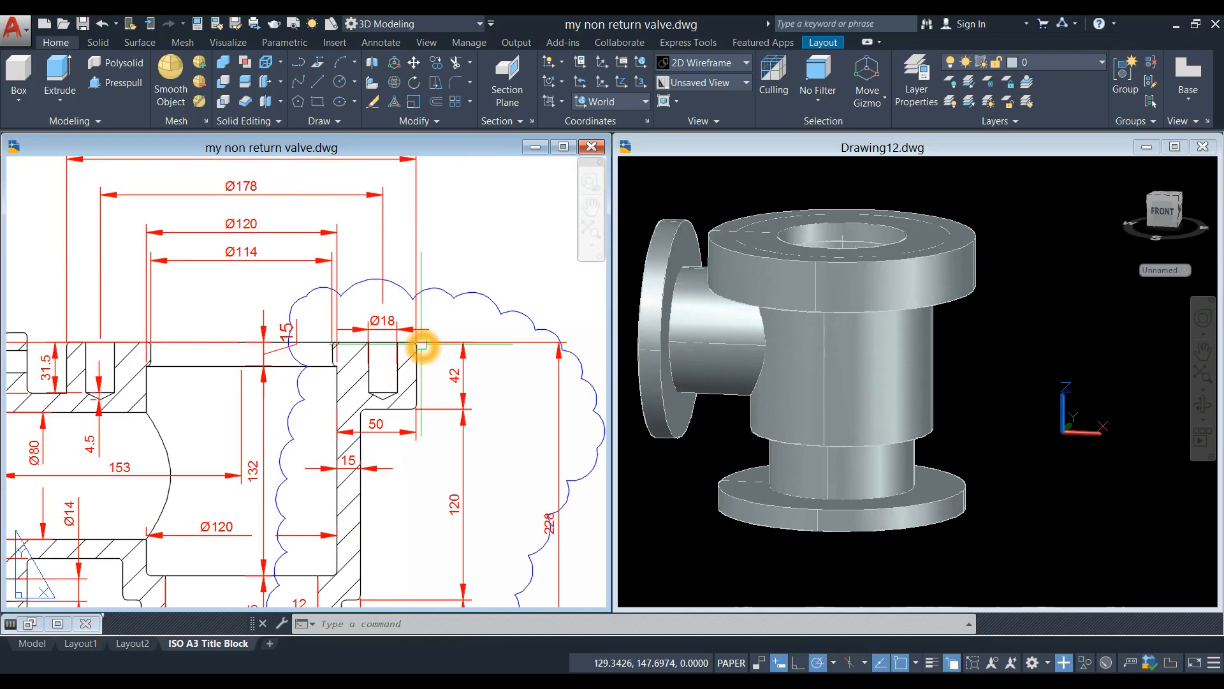
pyautogui.moveTo(487, 364); pyautogui.dragTo(516, 376, button='middle')
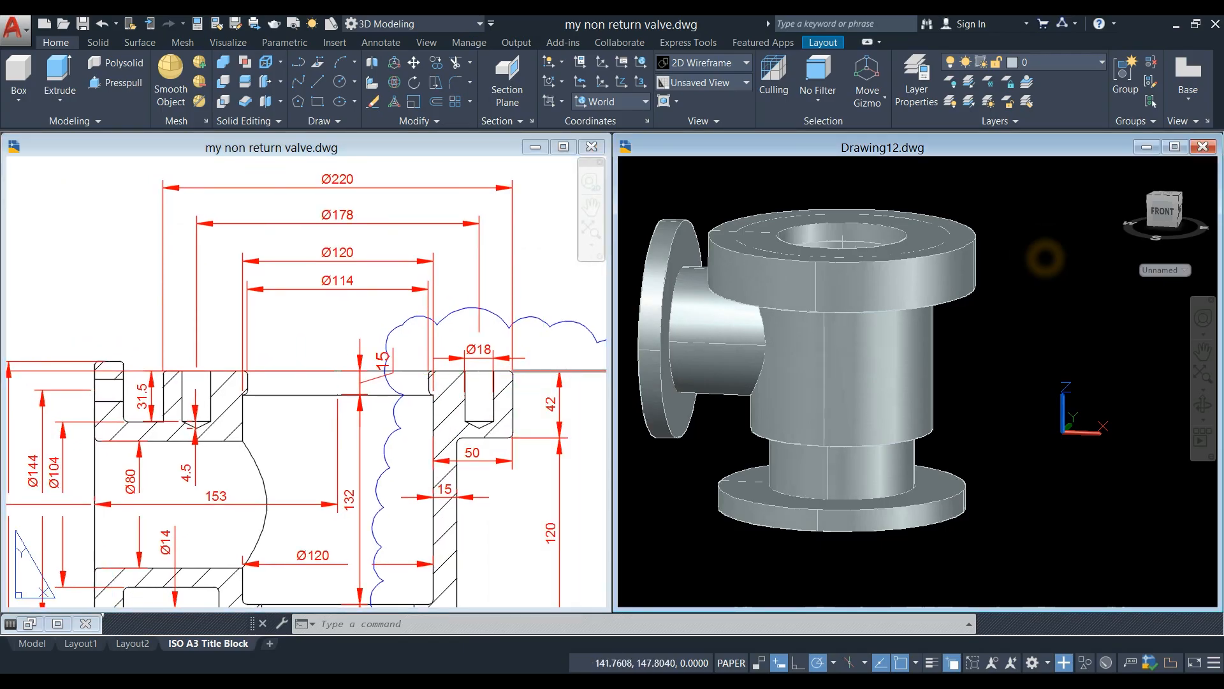
# Switch the 3D model in Drawing12.dwg to the Top view.
pyautogui.click(688, 205)
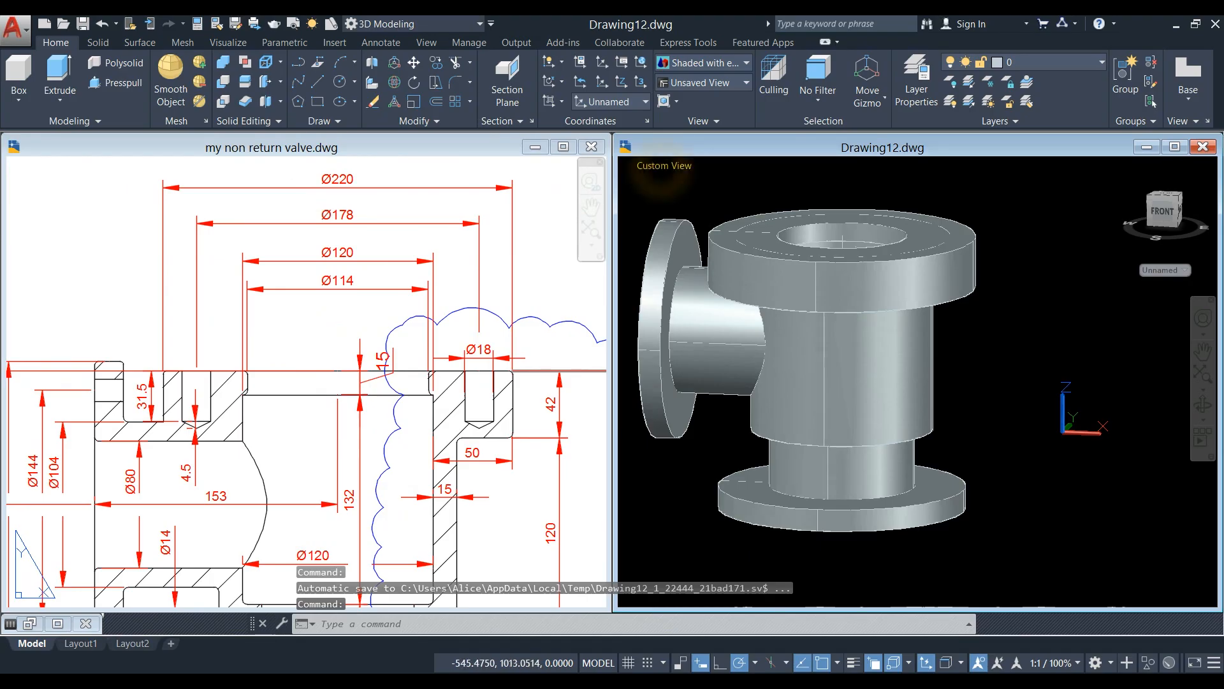
pyautogui.click(664, 167)
pyautogui.click(690, 203)
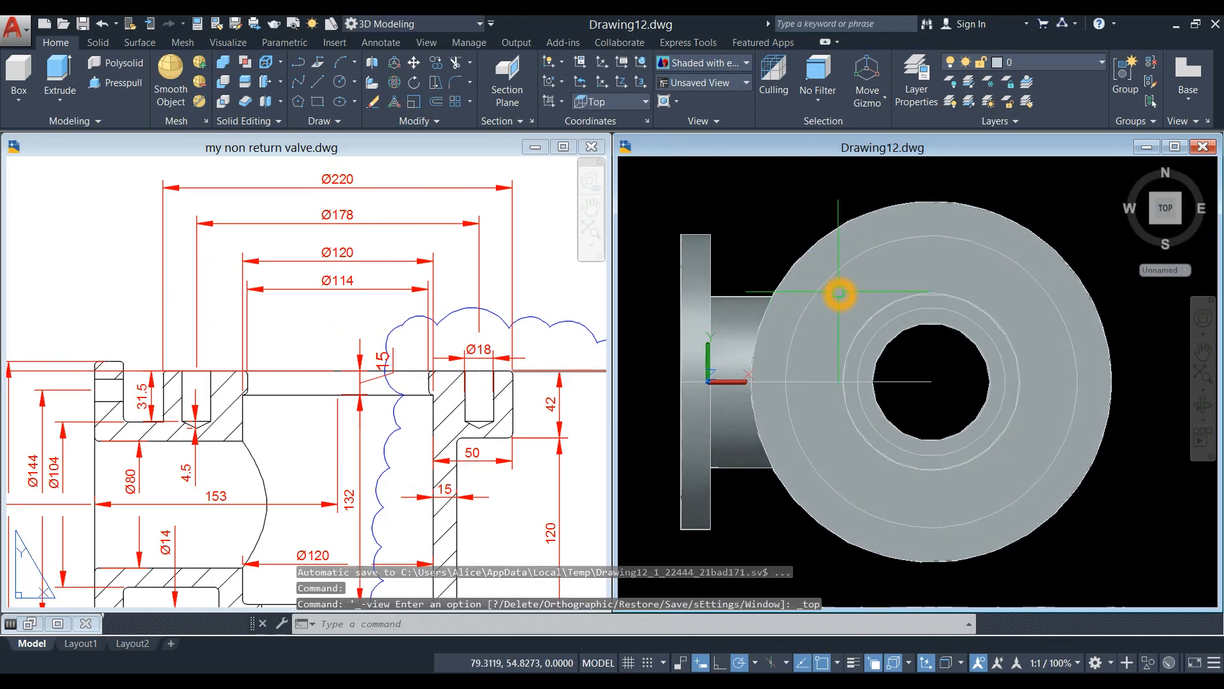
# Draw a circle of diameter 18 centred on the 178 mm circle's quadrant nearest the side branch, following the section drawing.
pyautogui.click(261, 285)
pyautogui.scroll(-3, 260, 285)
pyautogui.scroll(3, 510, 364)
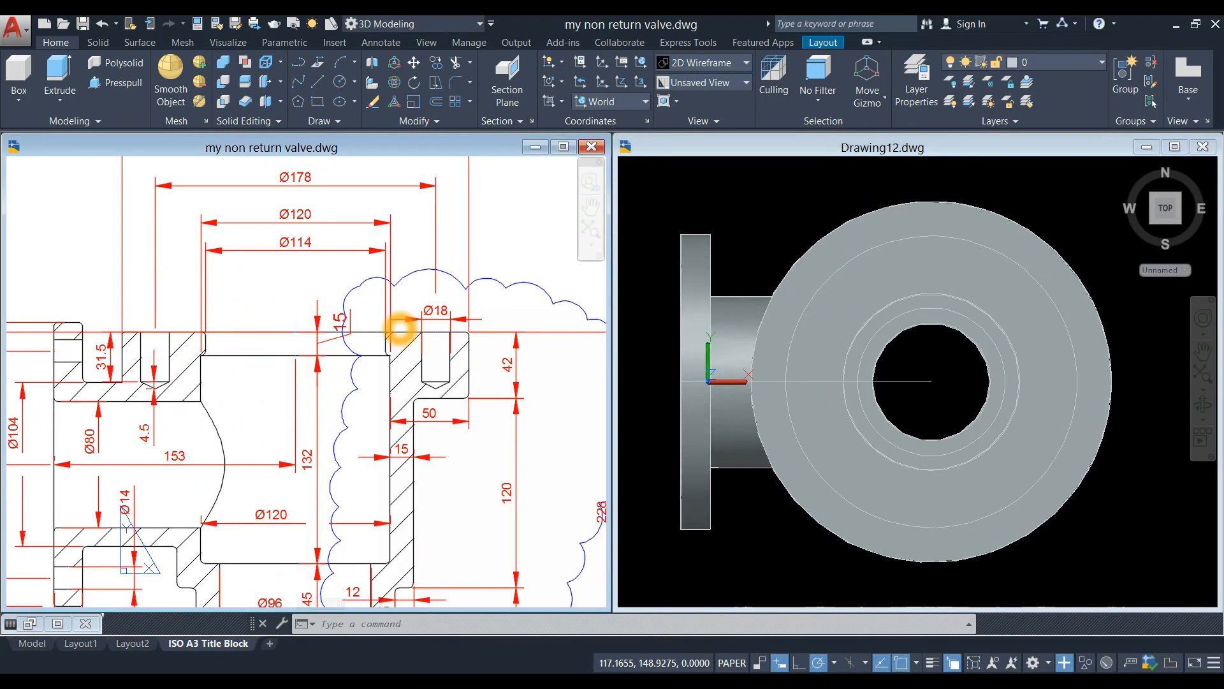
pyautogui.click(752, 220)
pyautogui.write('c')
pyautogui.press('Return')
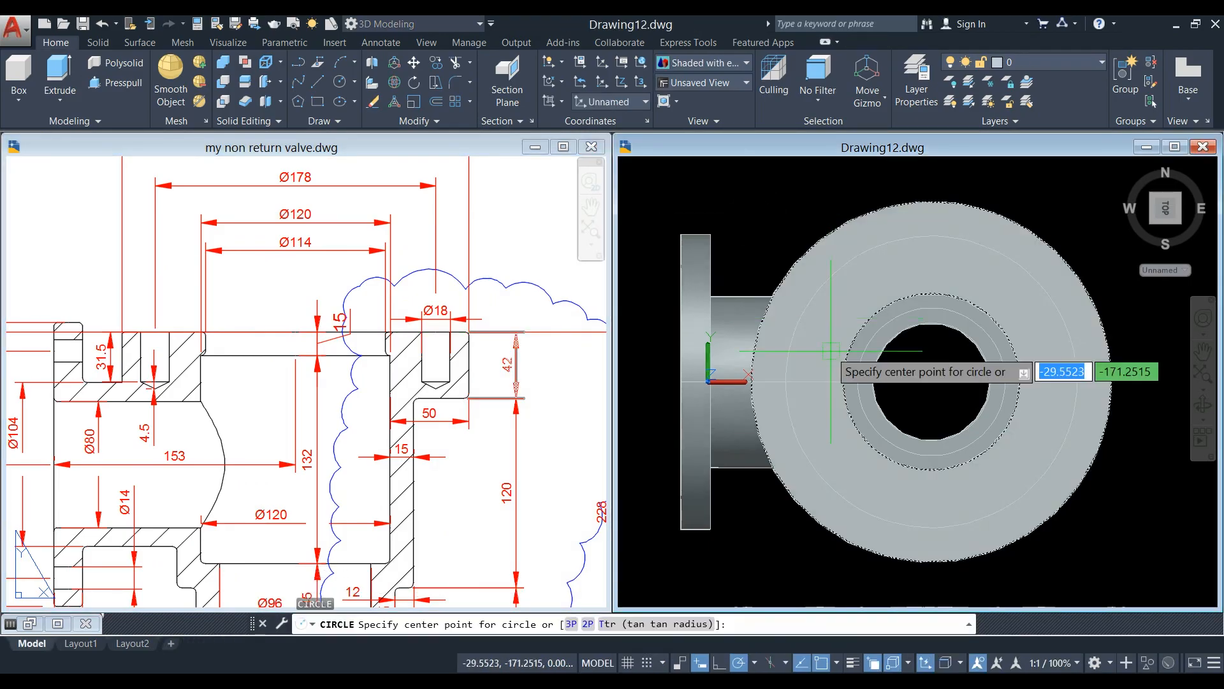
pyautogui.click(786, 383)
pyautogui.scroll(5, 786, 382)
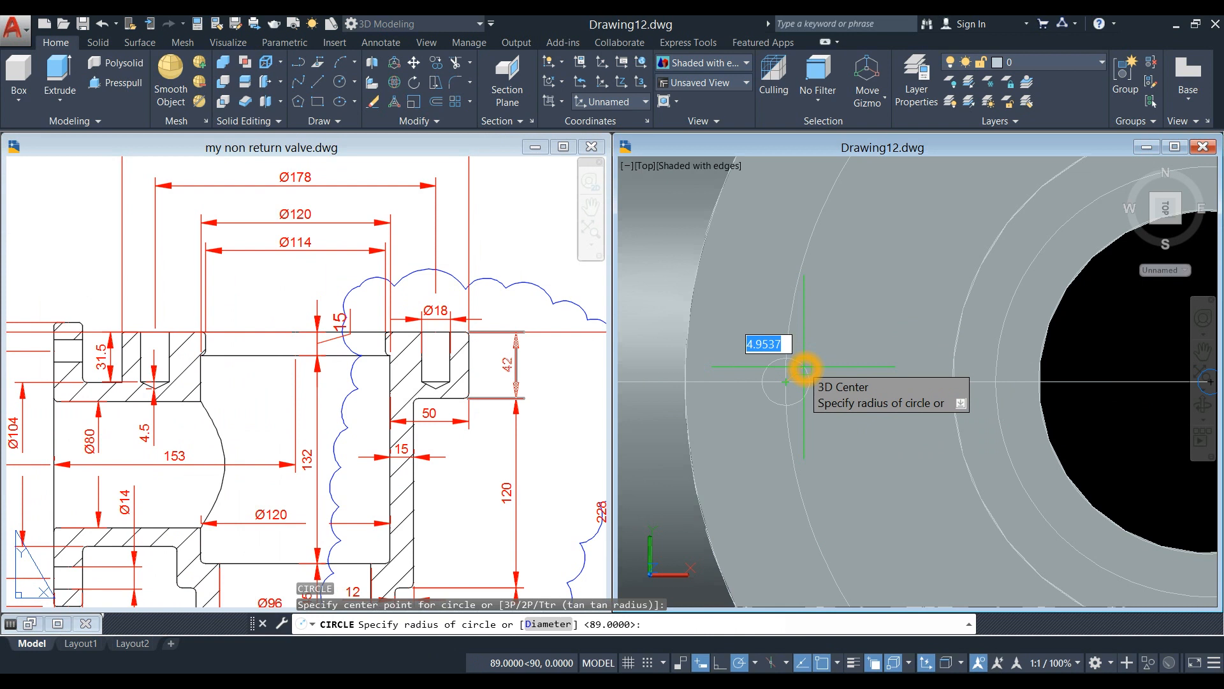
pyautogui.write('d')
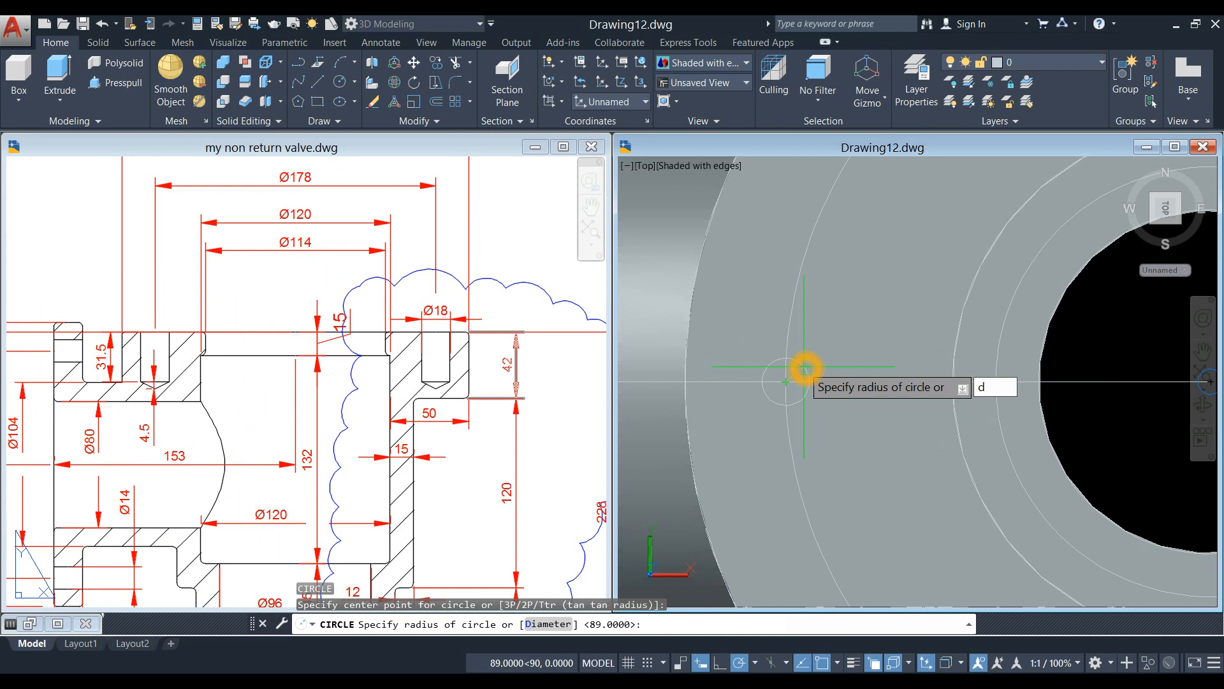
pyautogui.press('Return')
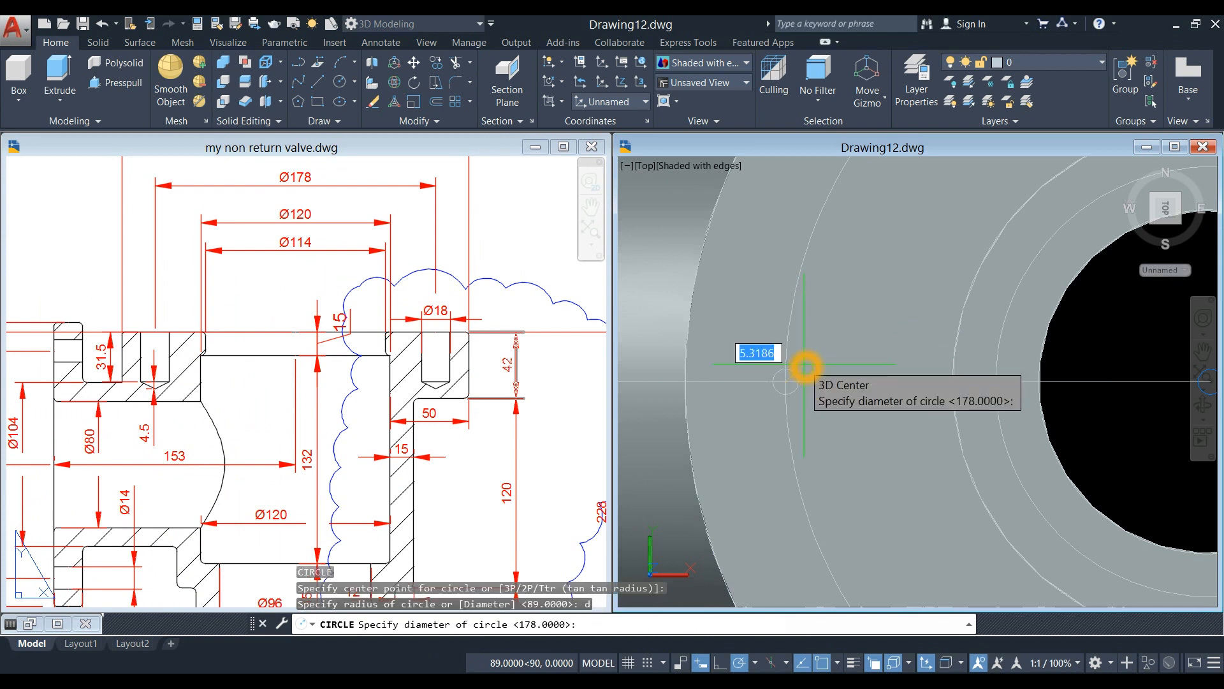
pyautogui.write('1')
pyautogui.press('Return')
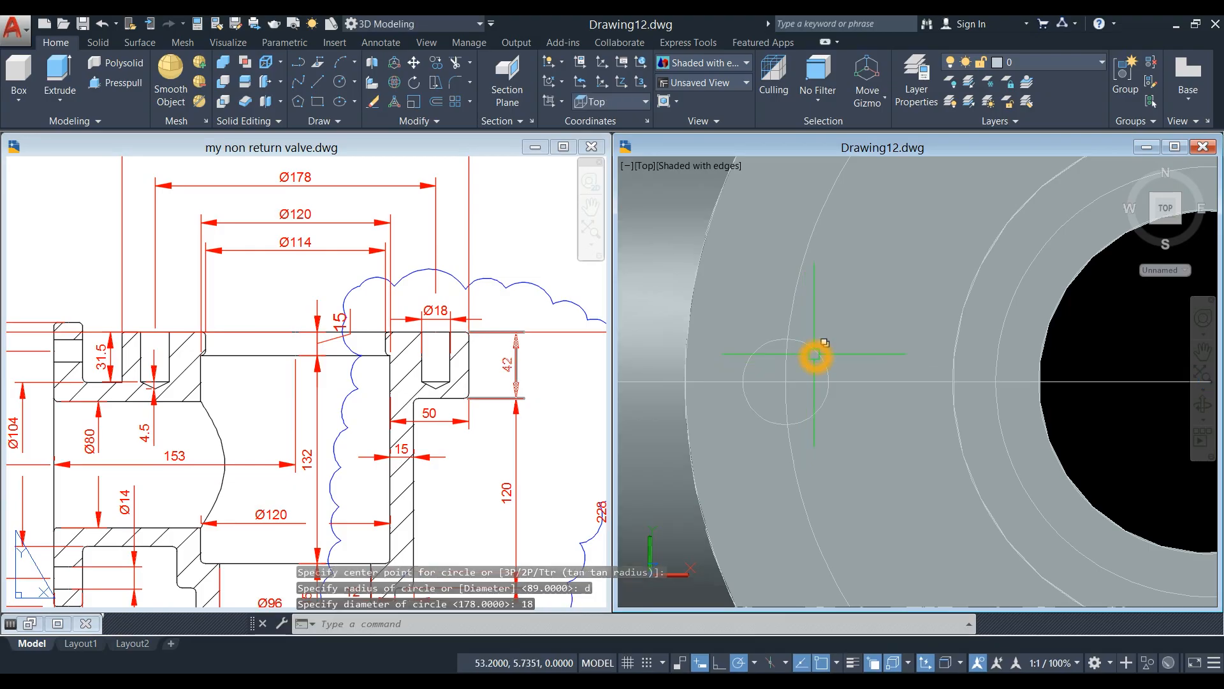
# Change the 3D model's visual style to Wireframe.
pyautogui.scroll(-8, 816, 356)
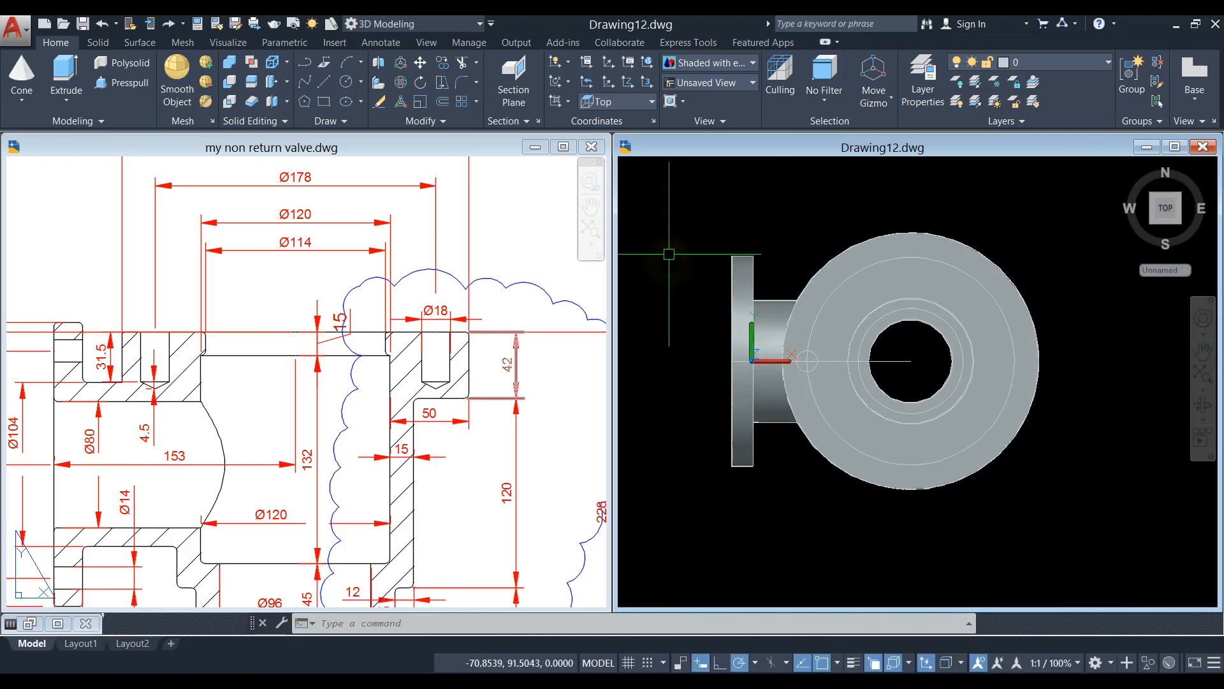
pyautogui.click(671, 254)
pyautogui.click(680, 217)
pyautogui.click(685, 162)
pyautogui.click(705, 167)
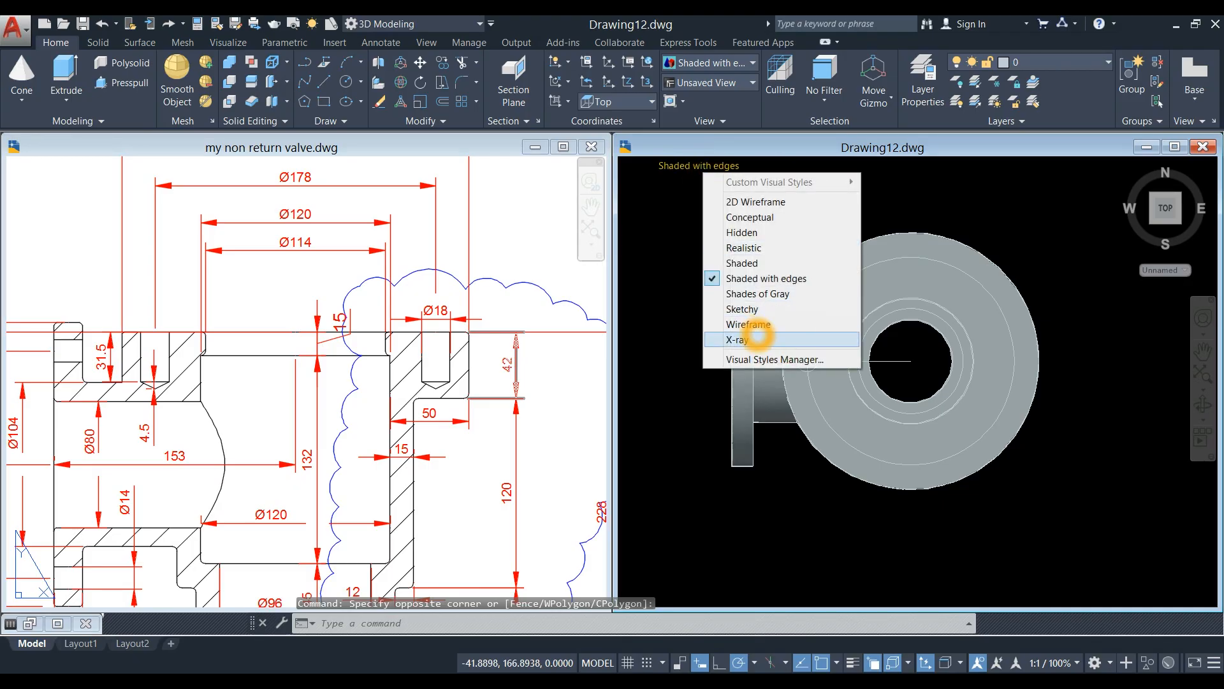
pyautogui.click(749, 324)
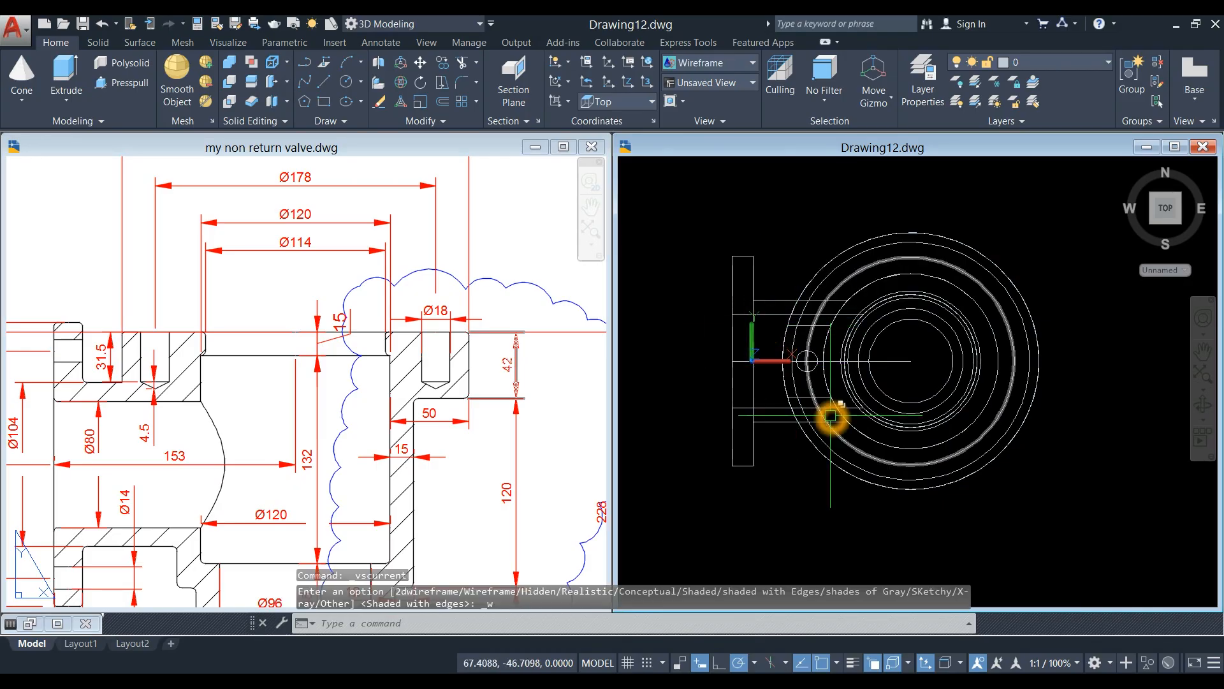
# Extrude the 18 mm bolt-hole circle on the top flange downward into the body by 31.5.
pyautogui.keyDown('shift'); pyautogui.moveTo(833, 415); pyautogui.dragTo(869, 364, button='middle'); pyautogui.keyUp('shift')
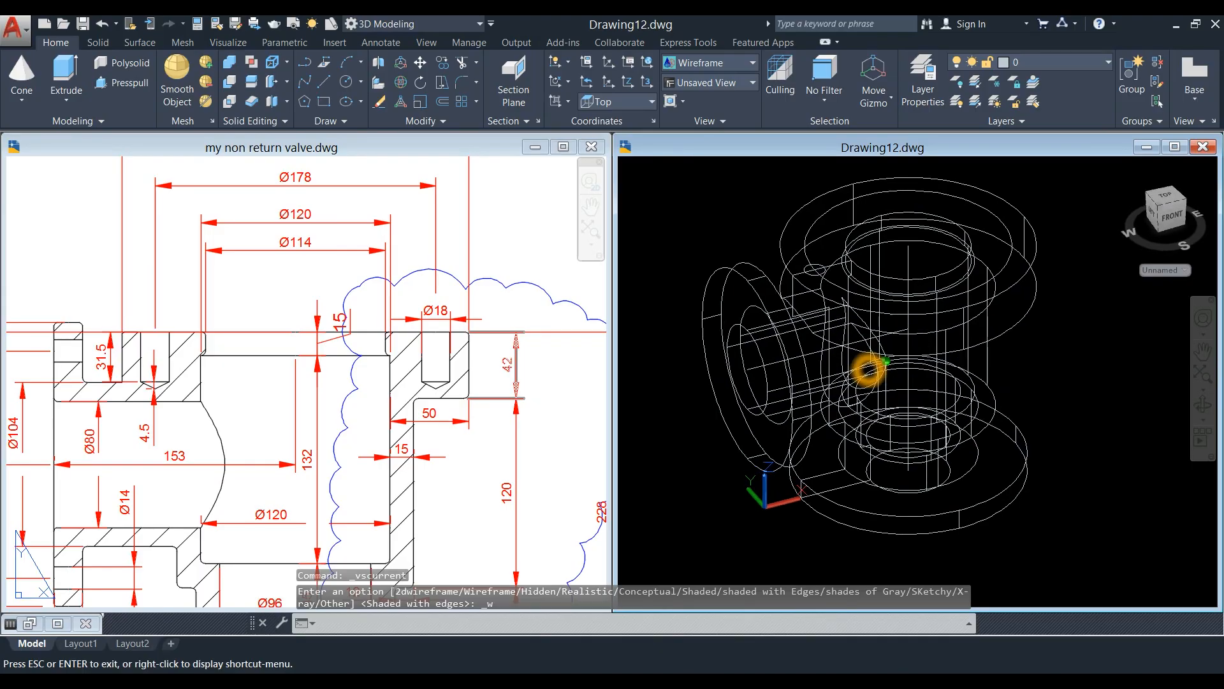
pyautogui.scroll(5, 843, 291)
pyautogui.click(794, 258)
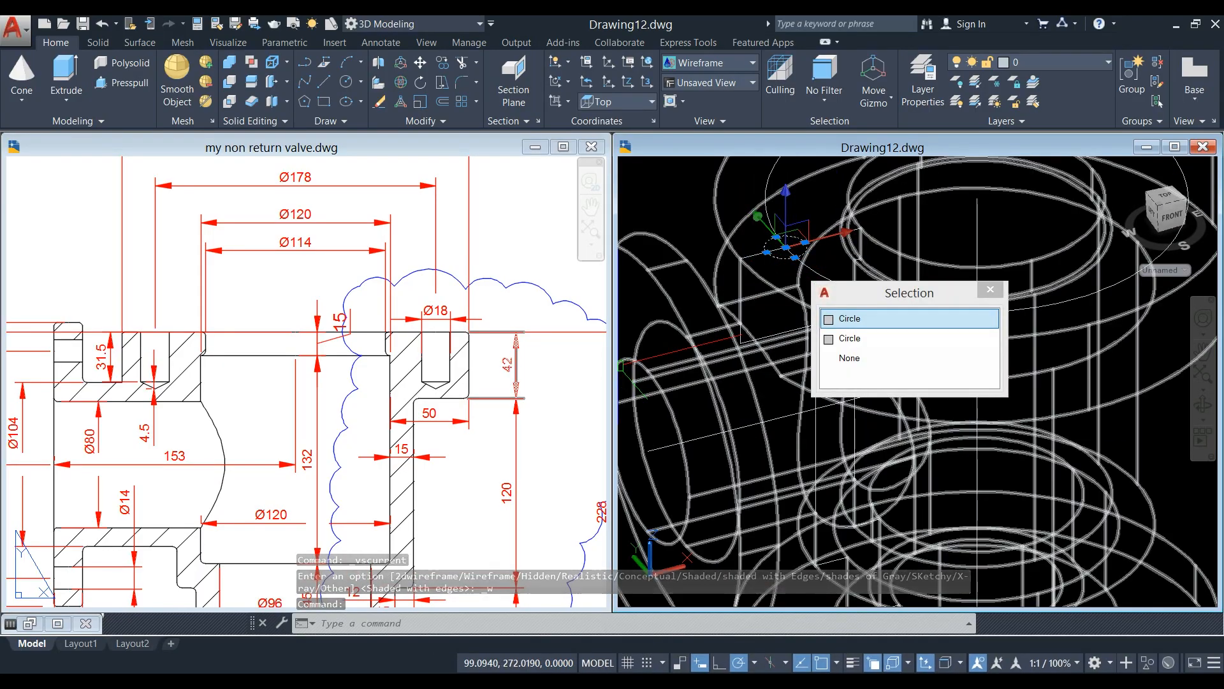
pyautogui.press('Escape')
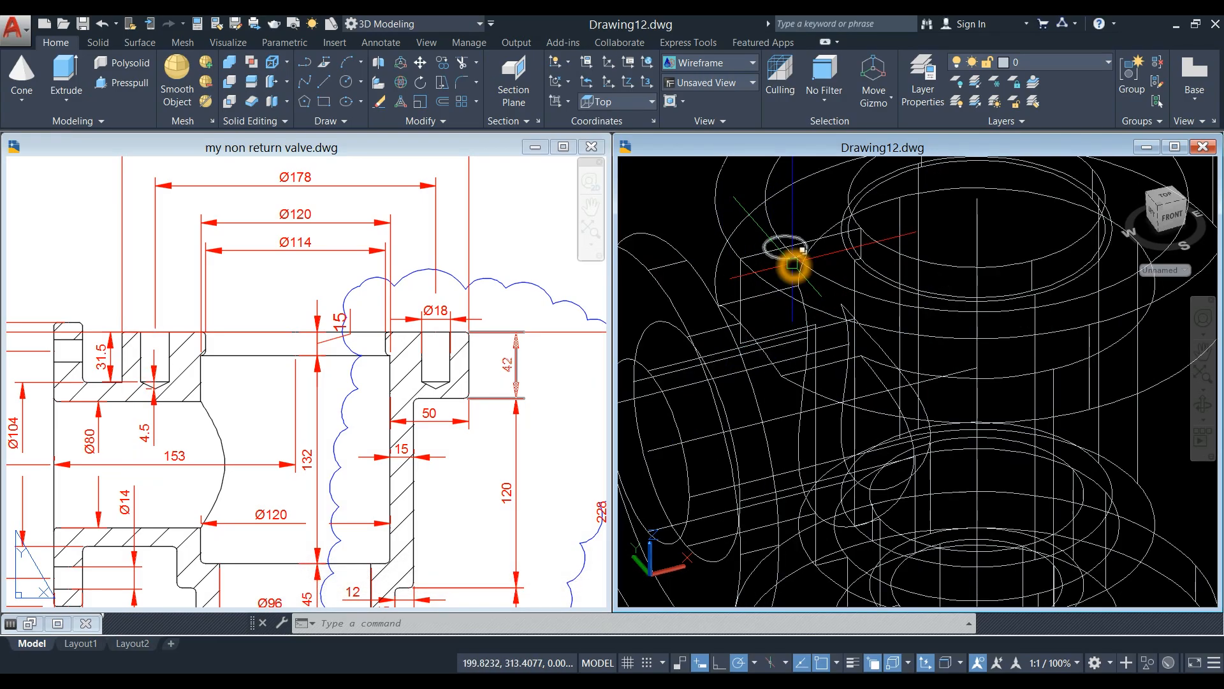
pyautogui.click(794, 264)
pyautogui.click(65, 70)
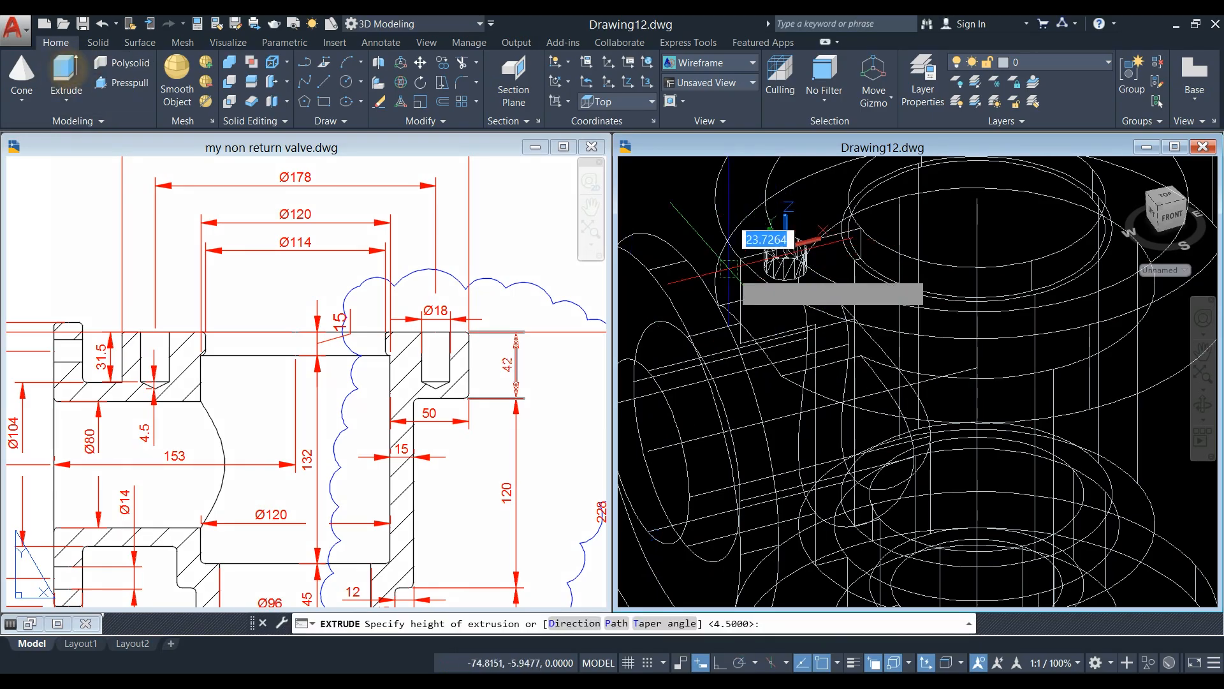
pyautogui.write('31')
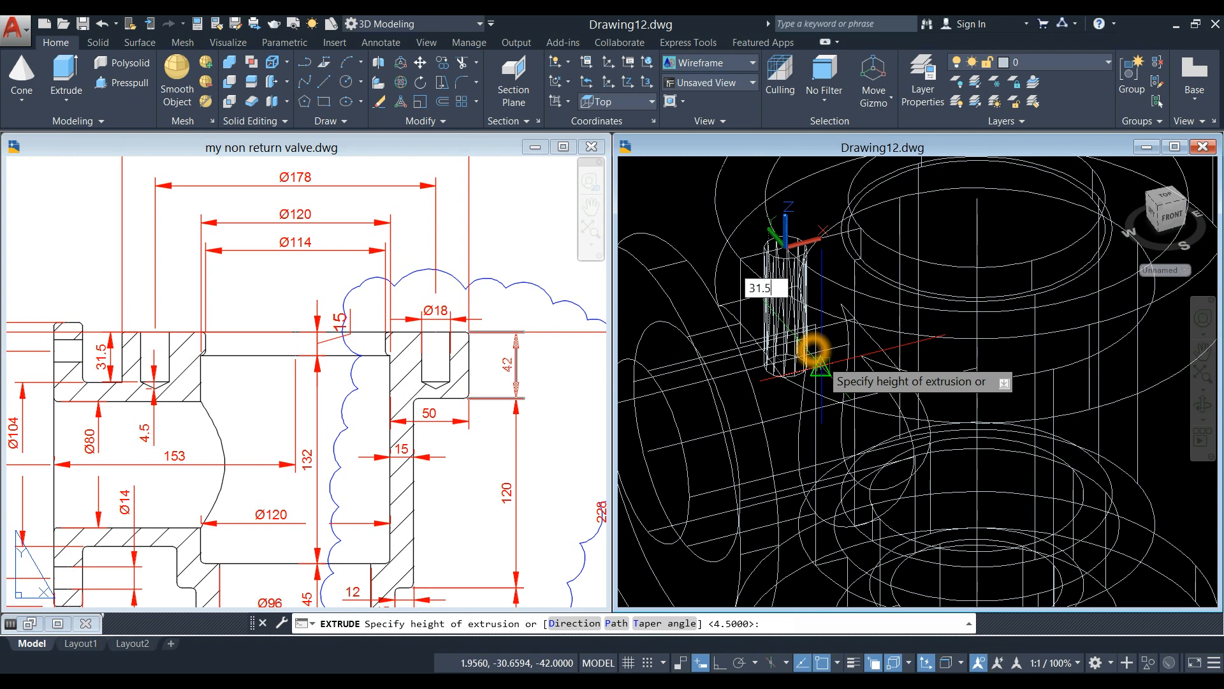
pyautogui.write('.5')
pyautogui.press('Return')
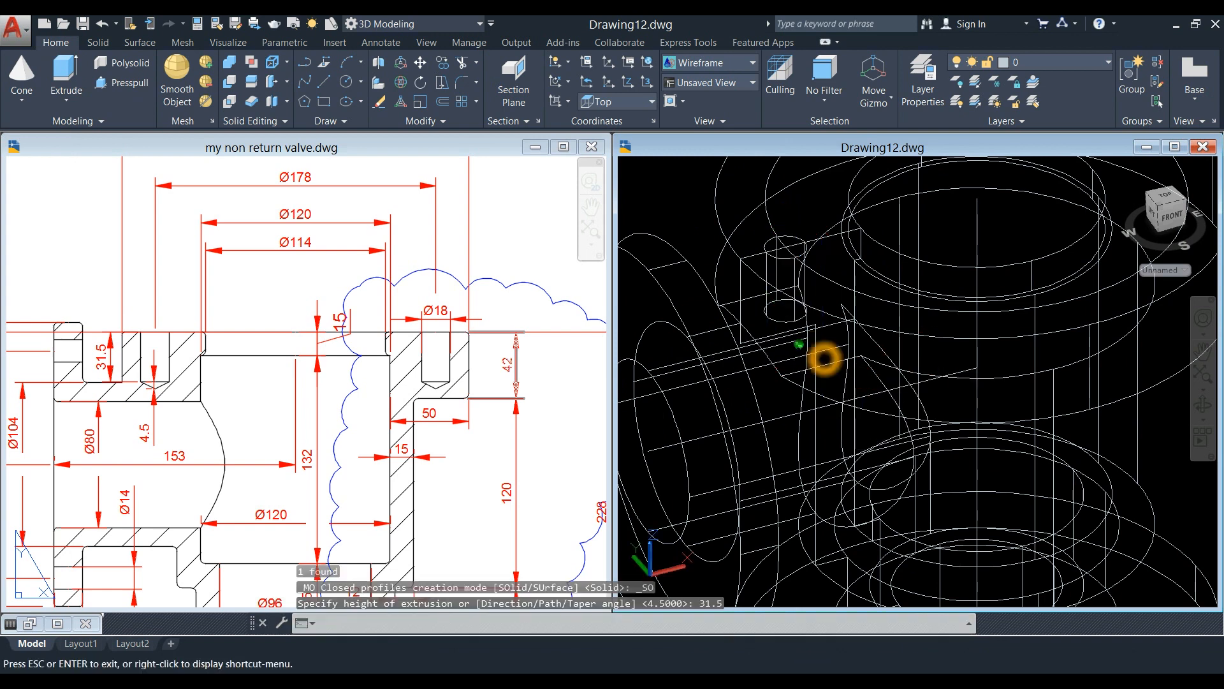
# Add a downward-pointing cone on the bolt-hole cylinder's lower face, with base radius 9 and height 4.5.
pyautogui.scroll(8, 824, 358)
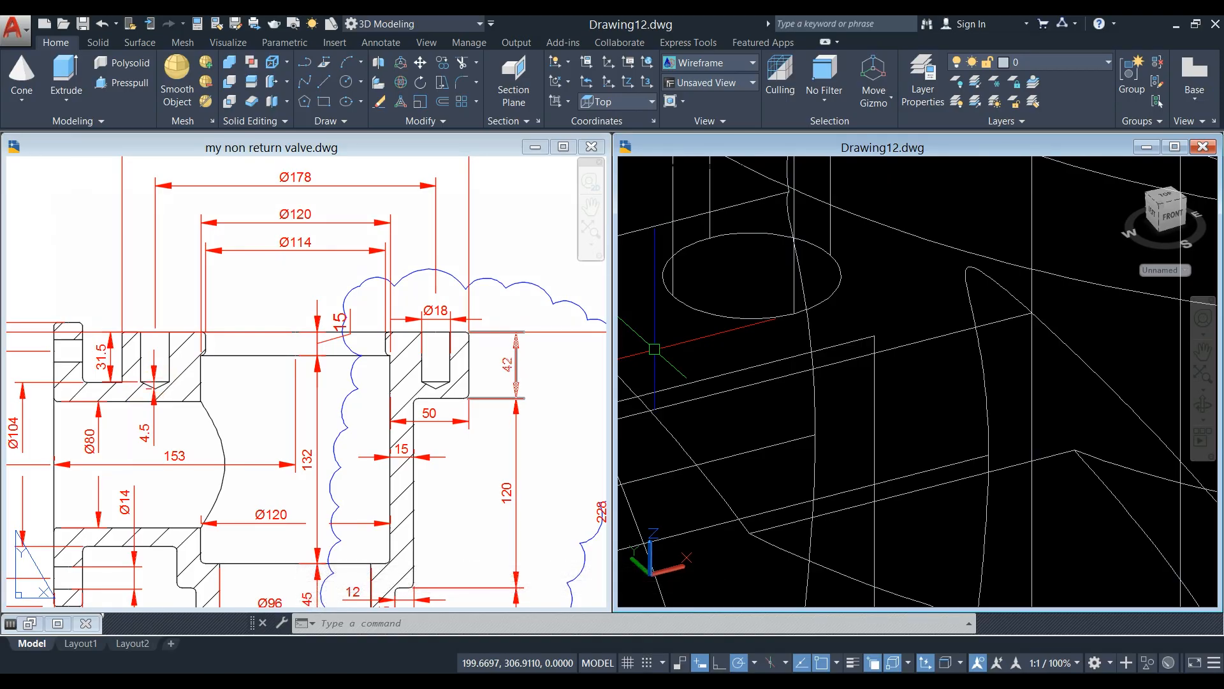
pyautogui.click(22, 96)
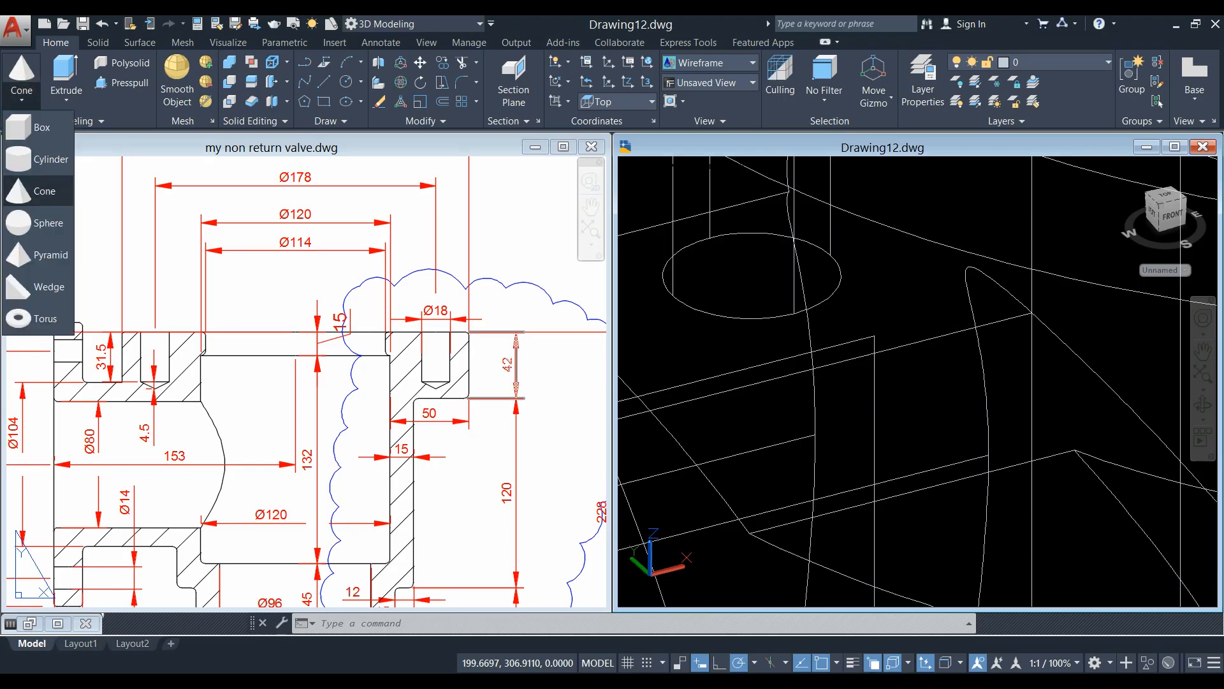
pyautogui.click(62, 202)
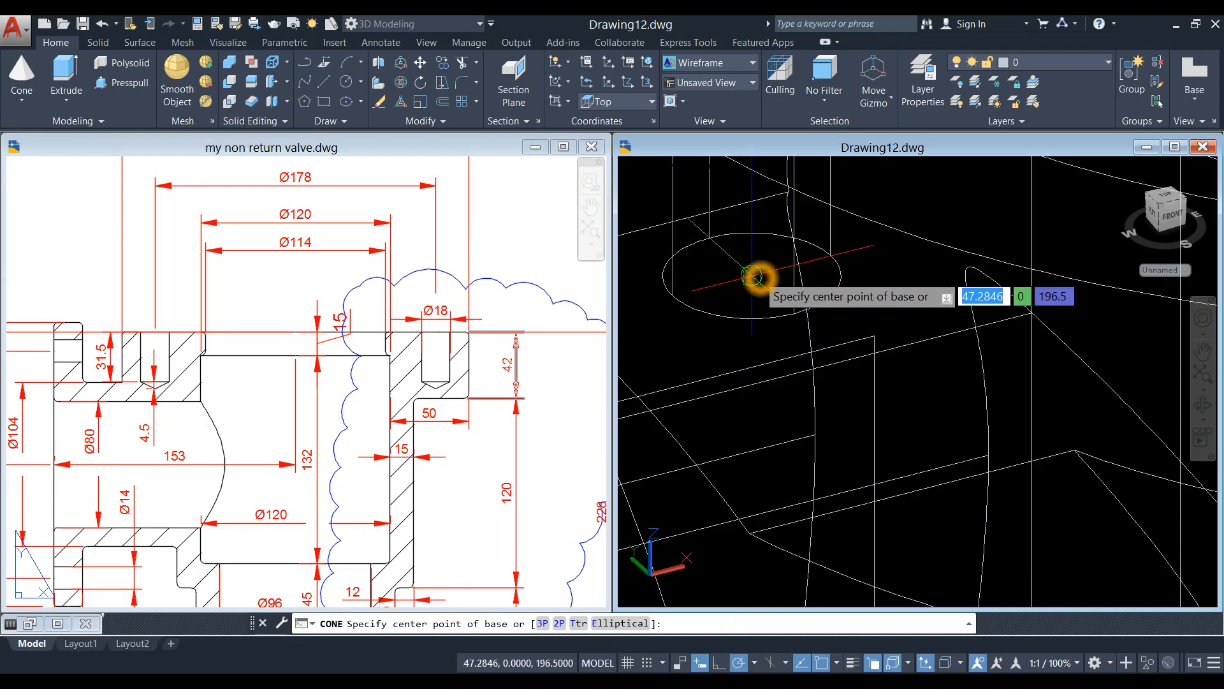
pyautogui.click(754, 276)
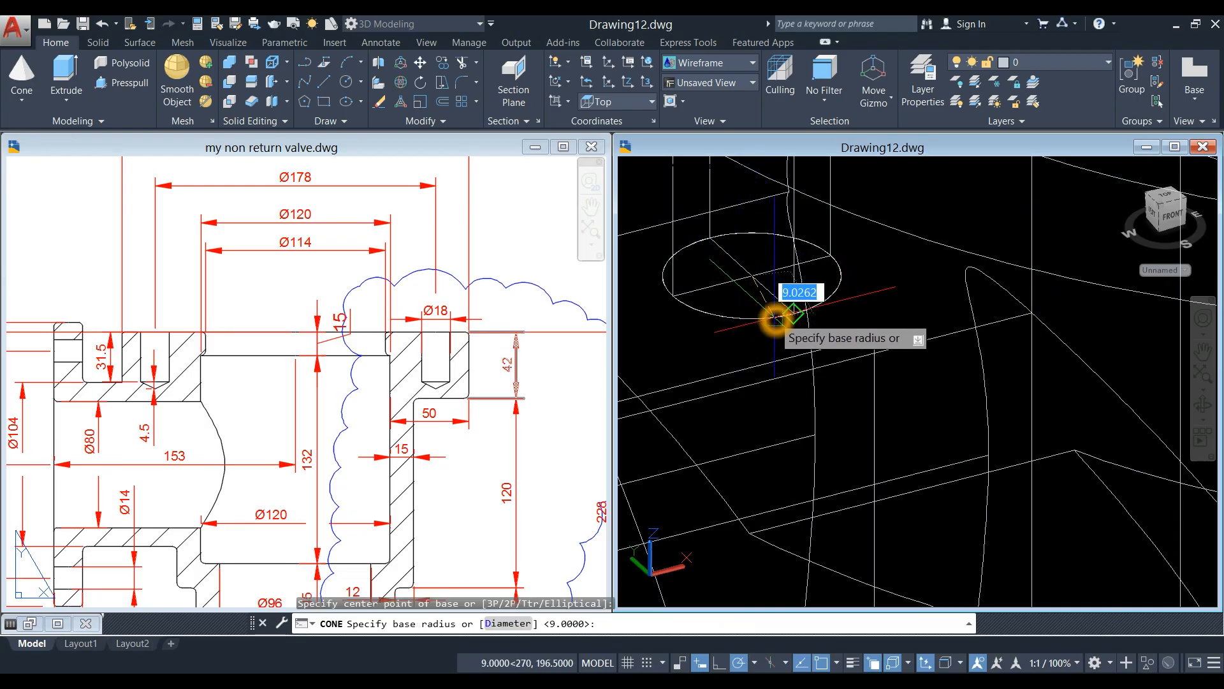
pyautogui.click(790, 315)
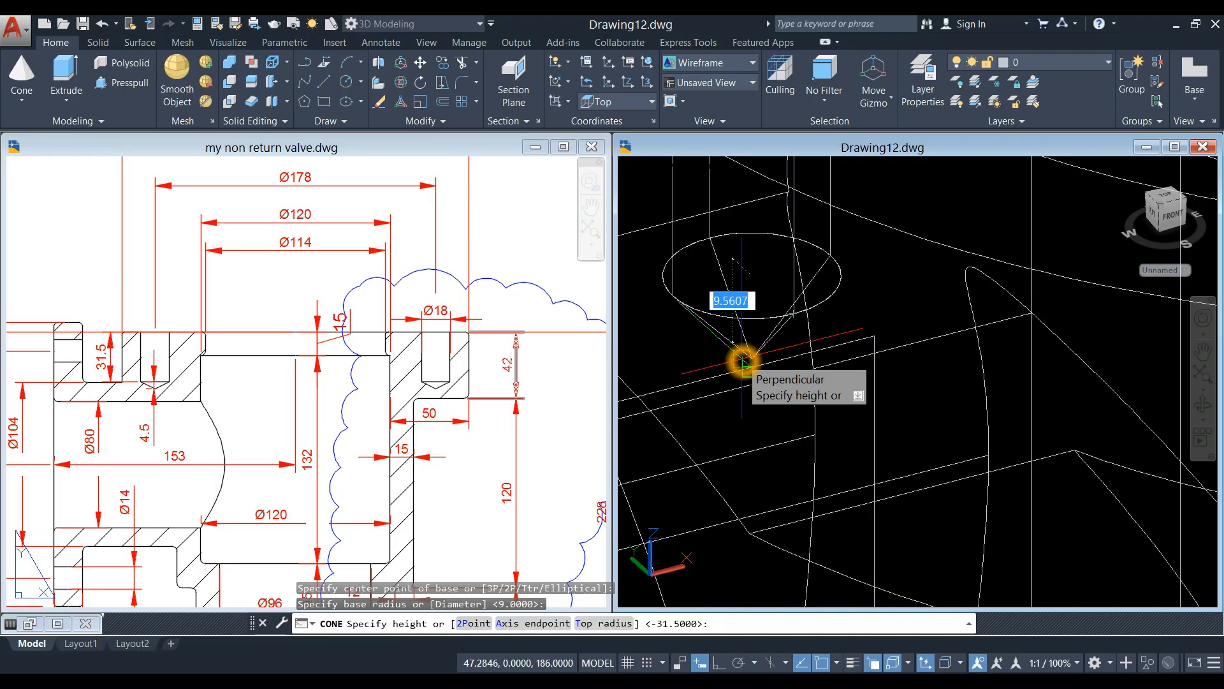
pyautogui.write('4.5')
pyautogui.press('Return')
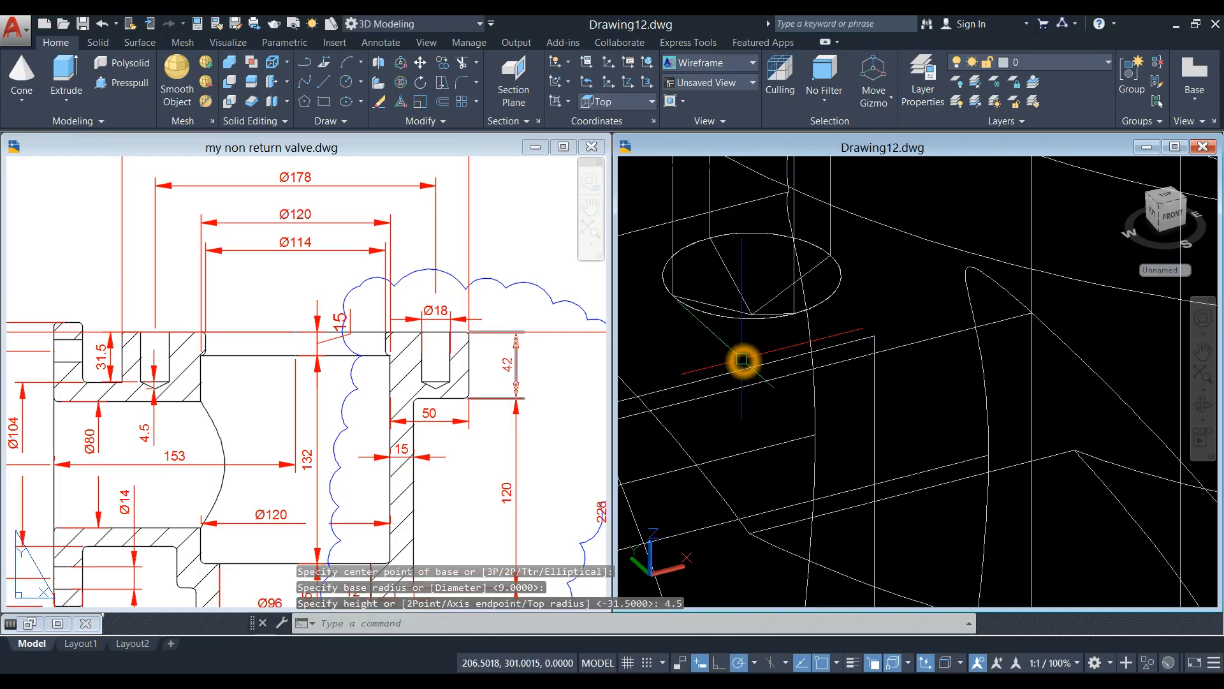
# Isolate the joined cylinder-and-cone solid and display it in the Shaded with edges visual style.
pyautogui.scroll(-2, 766, 326)
pyautogui.rightClick(818, 222)
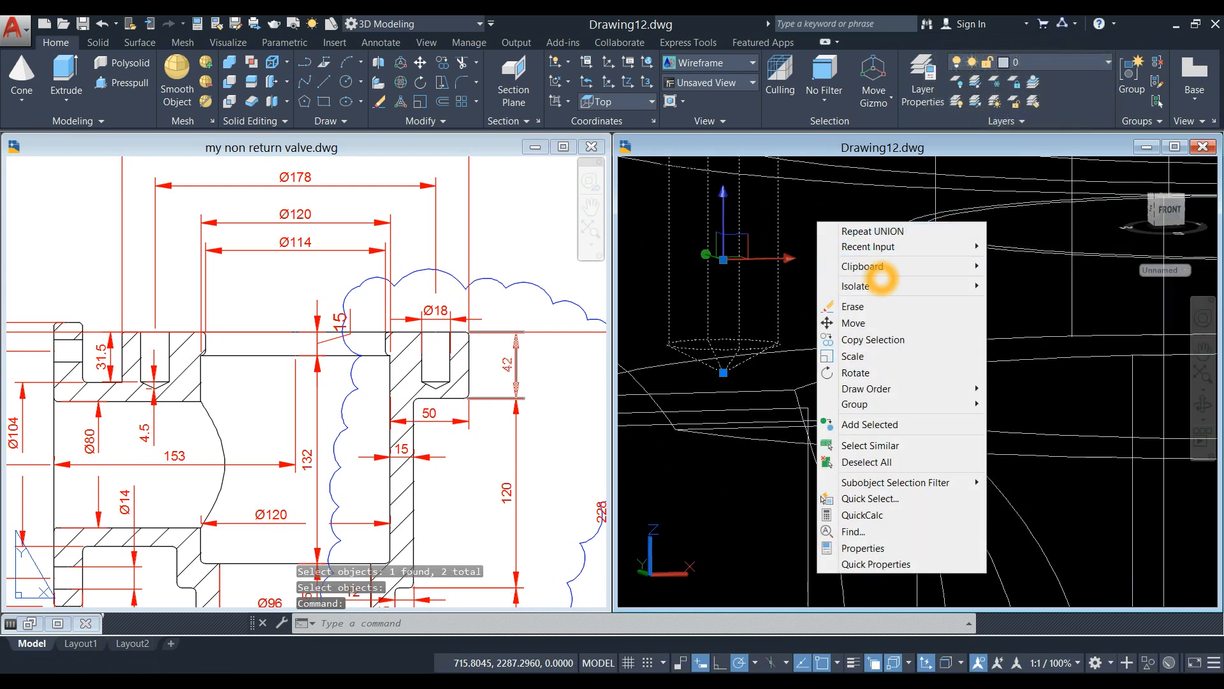
pyautogui.moveTo(885, 286)
pyautogui.click(1006, 289)
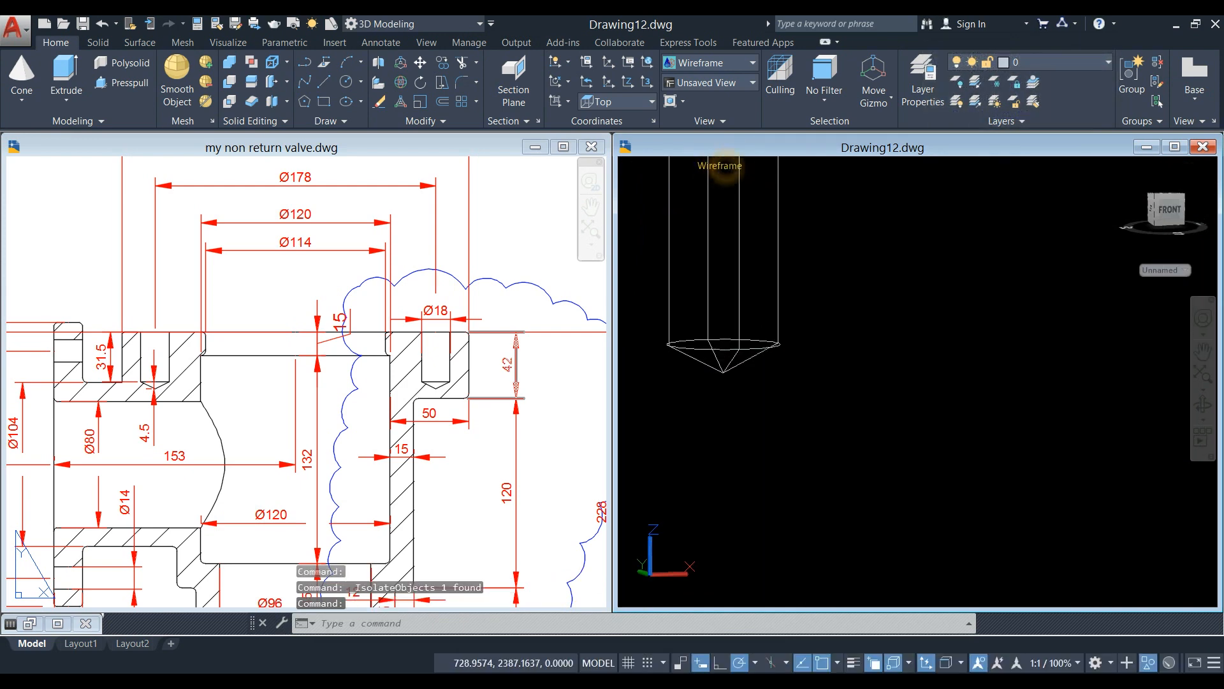
pyautogui.click(721, 166)
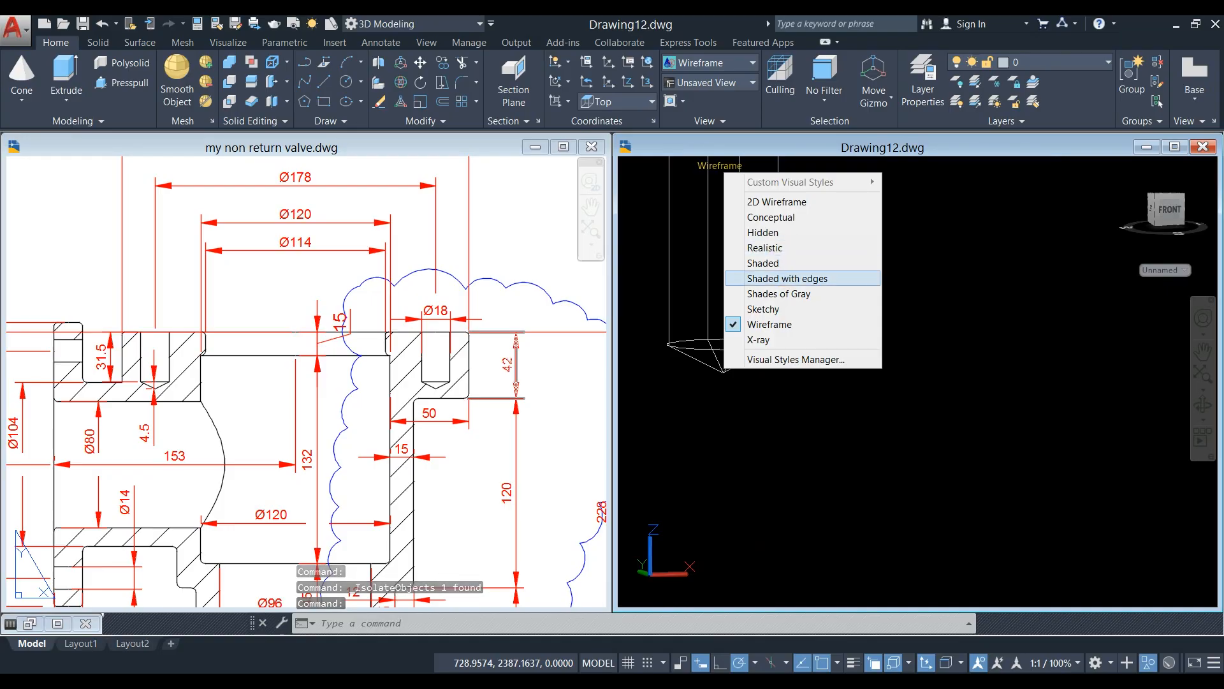
pyautogui.click(820, 279)
pyautogui.scroll(-3, 814, 327)
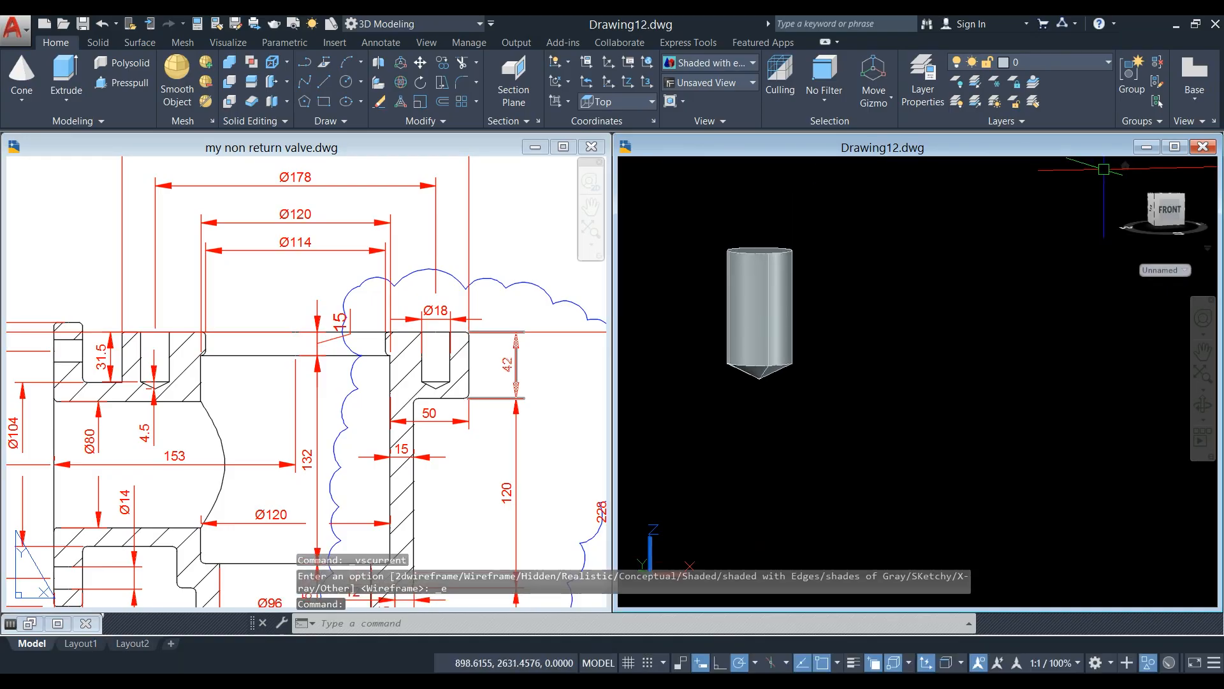
pyautogui.moveTo(944, 343); pyautogui.dragTo(862, 266, button='middle')
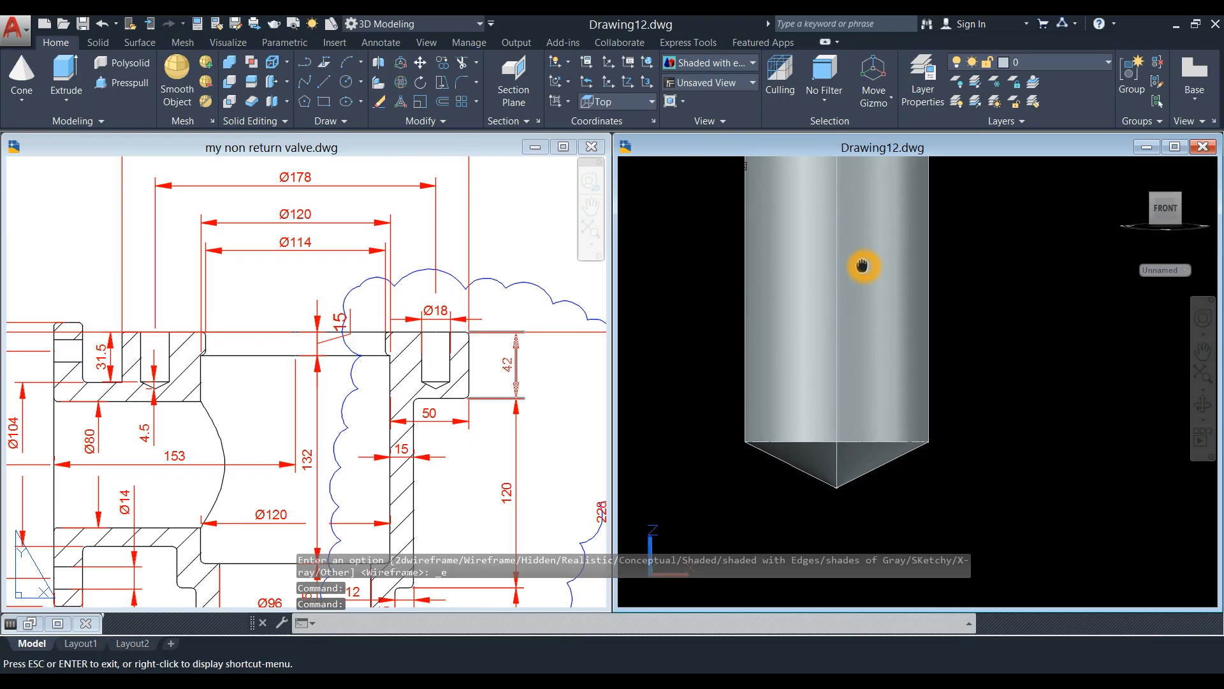
# End the object isolation and switch the 3D model to the Top view.
pyautogui.scroll(-4, 863, 263)
pyautogui.rightClick(791, 234)
pyautogui.moveTo(842, 297)
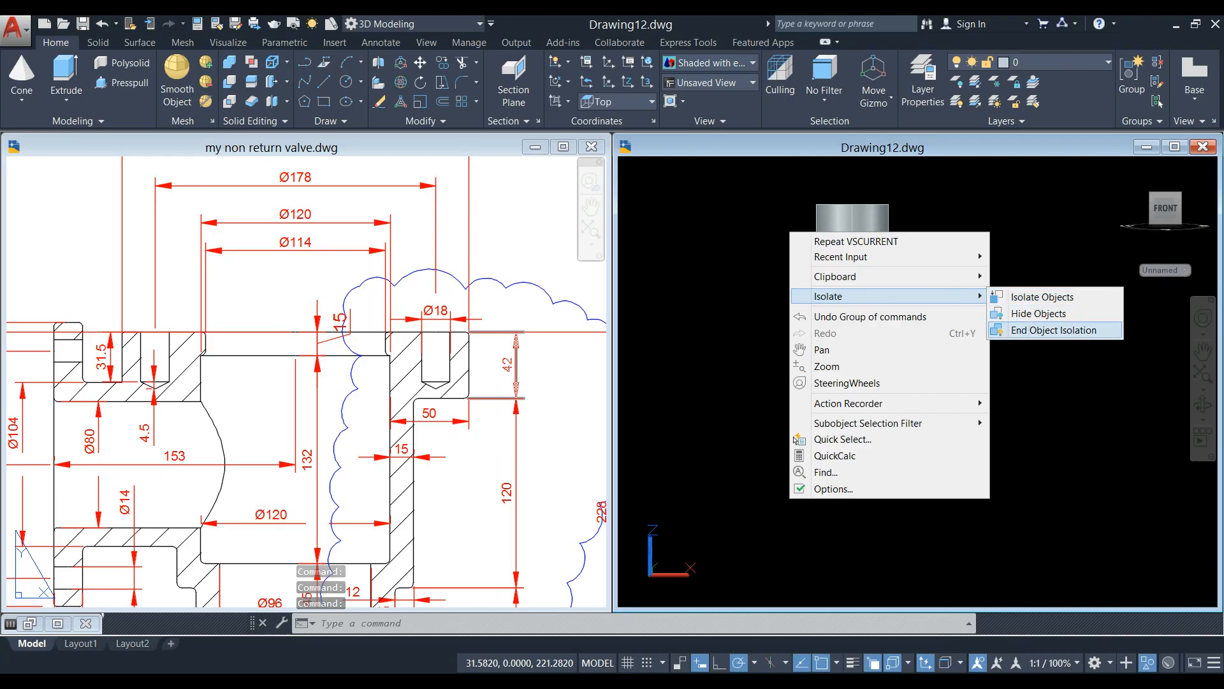
pyautogui.click(1043, 331)
pyautogui.scroll(-5, 875, 301)
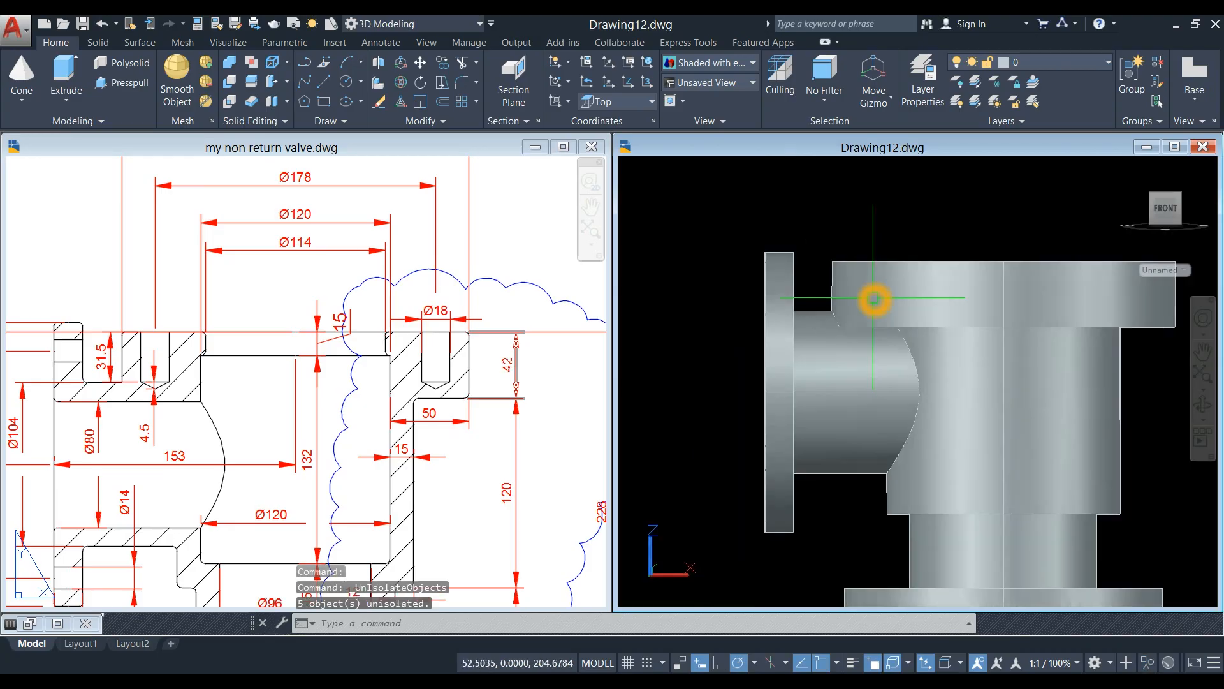
pyautogui.keyDown('shift'); pyautogui.moveTo(875, 300); pyautogui.dragTo(855, 344, button='middle'); pyautogui.keyUp('shift')
pyautogui.scroll(-4, 862, 312)
pyautogui.scroll(3, 884, 292)
pyautogui.moveTo(885, 293); pyautogui.dragTo(806, 343, button='middle')
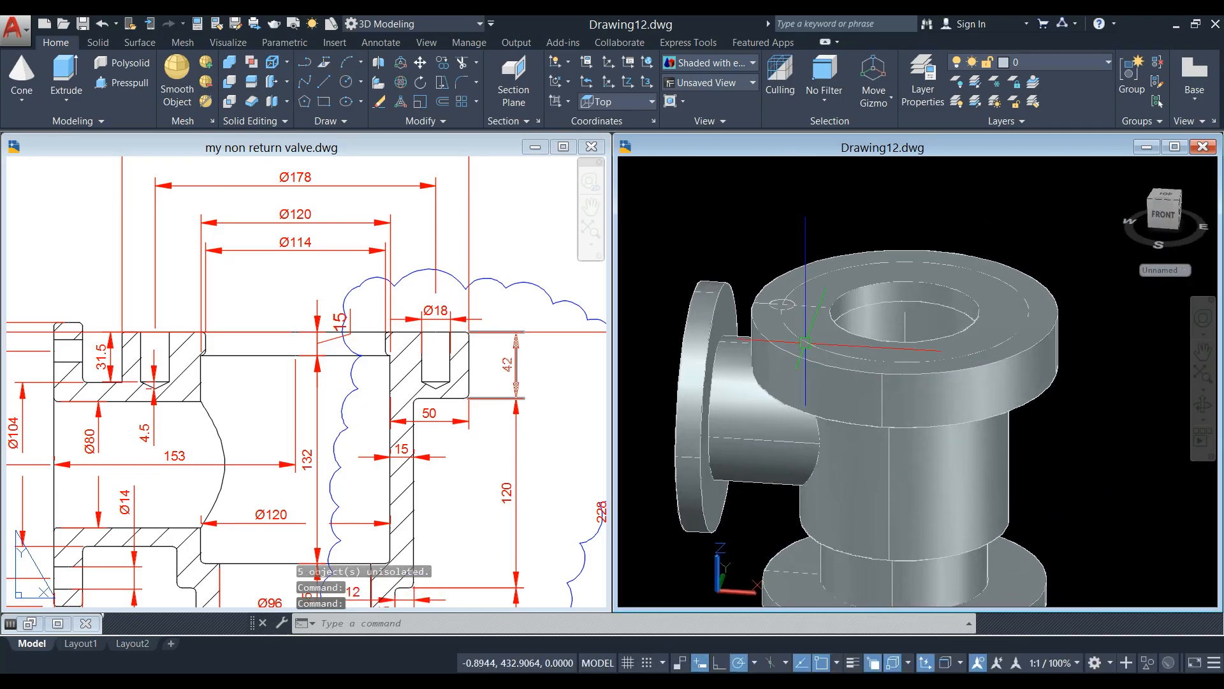
pyautogui.click(679, 164)
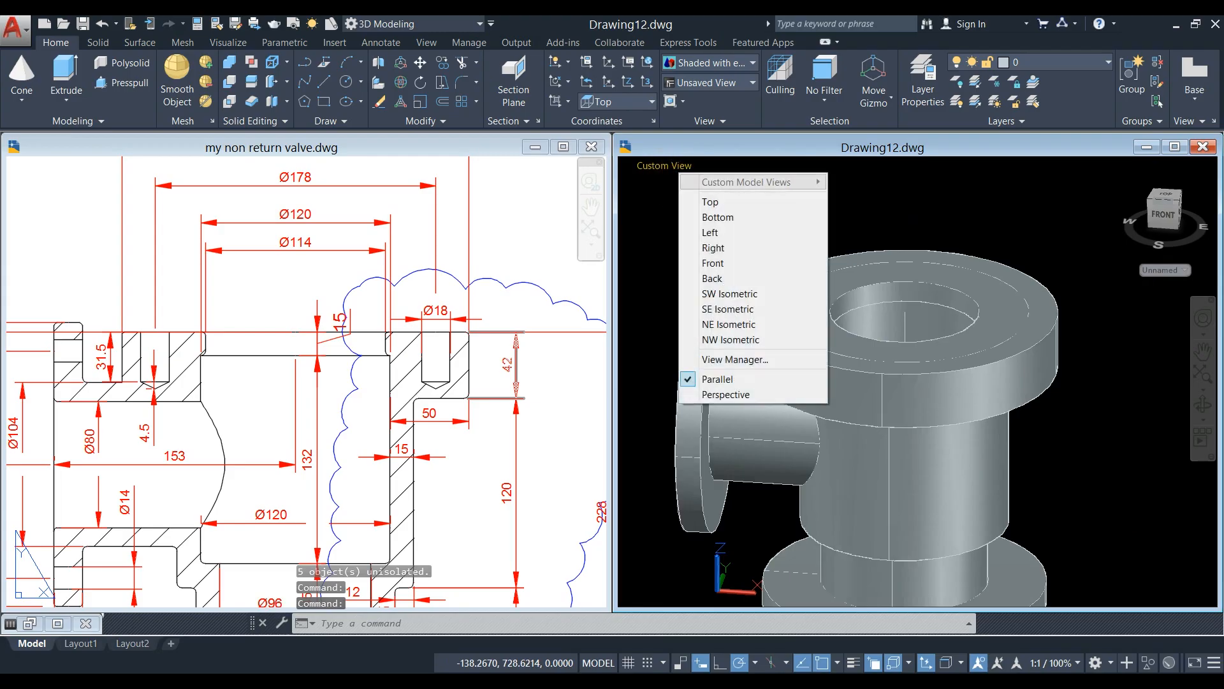
pyautogui.click(724, 201)
pyautogui.scroll(5, 796, 344)
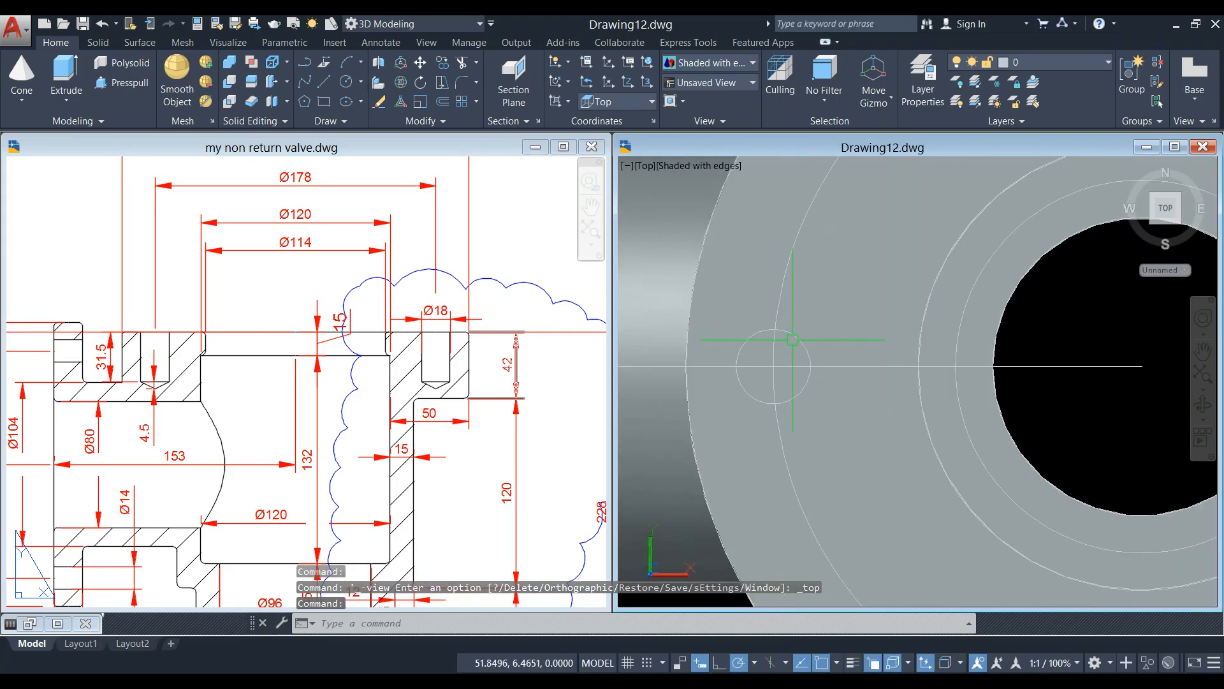
pyautogui.click(794, 348)
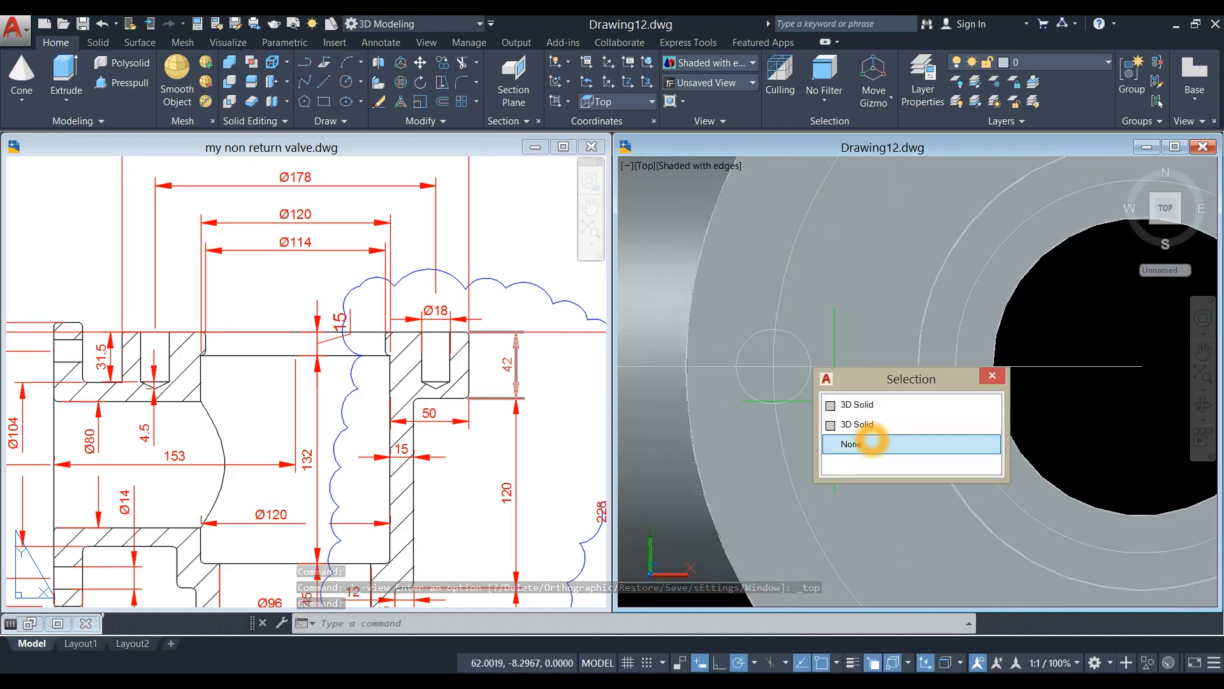
pyautogui.click(875, 424)
pyautogui.scroll(-6, 875, 424)
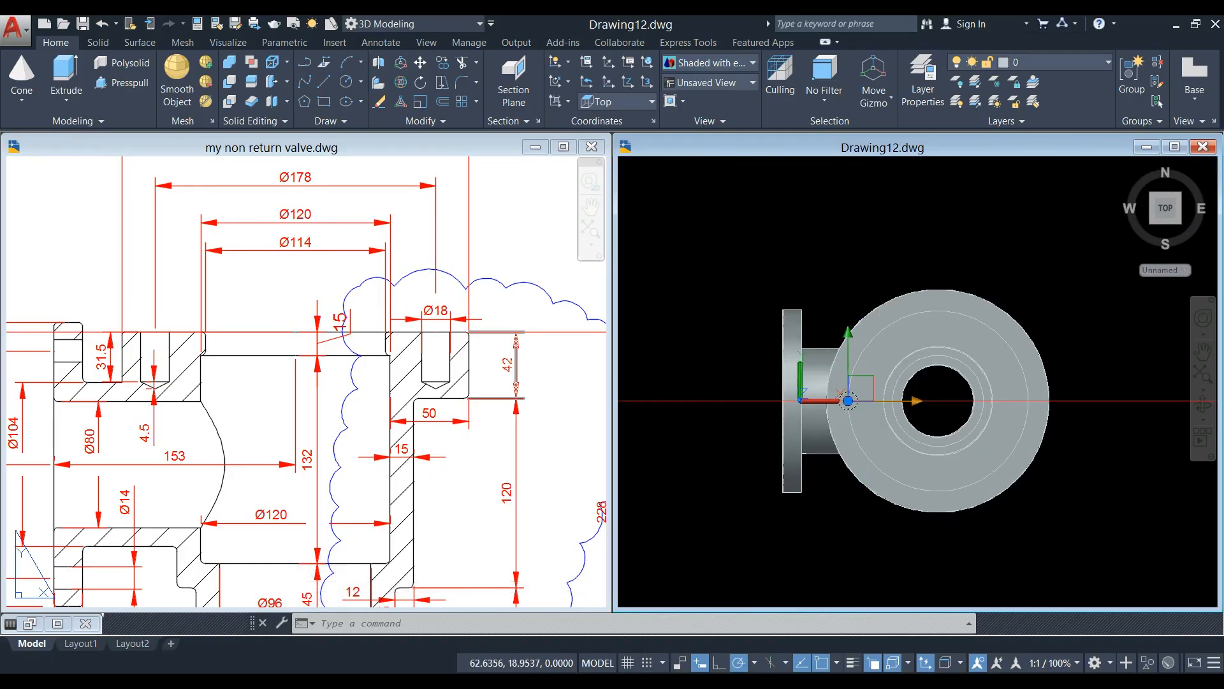
pyautogui.press('Escape')
# Create a polar array of the bolt-hole solid around the flange's centre, with 6 items filling 360 degrees.
pyautogui.write('arr')
pyautogui.click(992, 346)
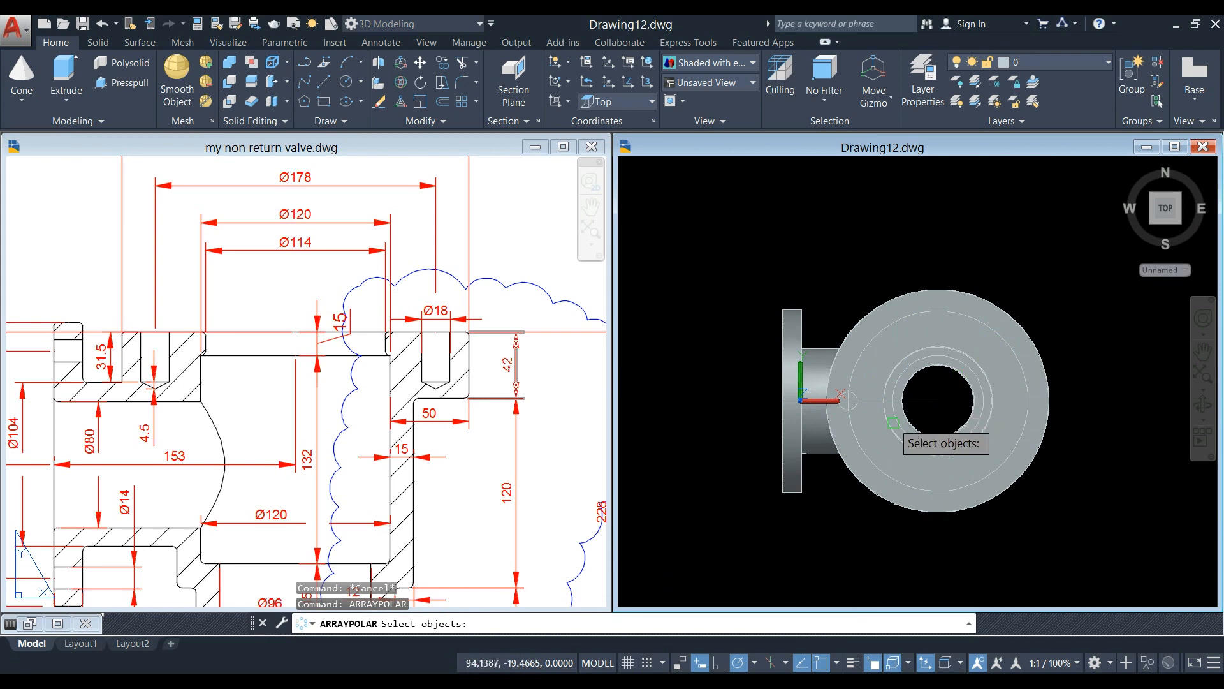
pyautogui.scroll(6, 874, 409)
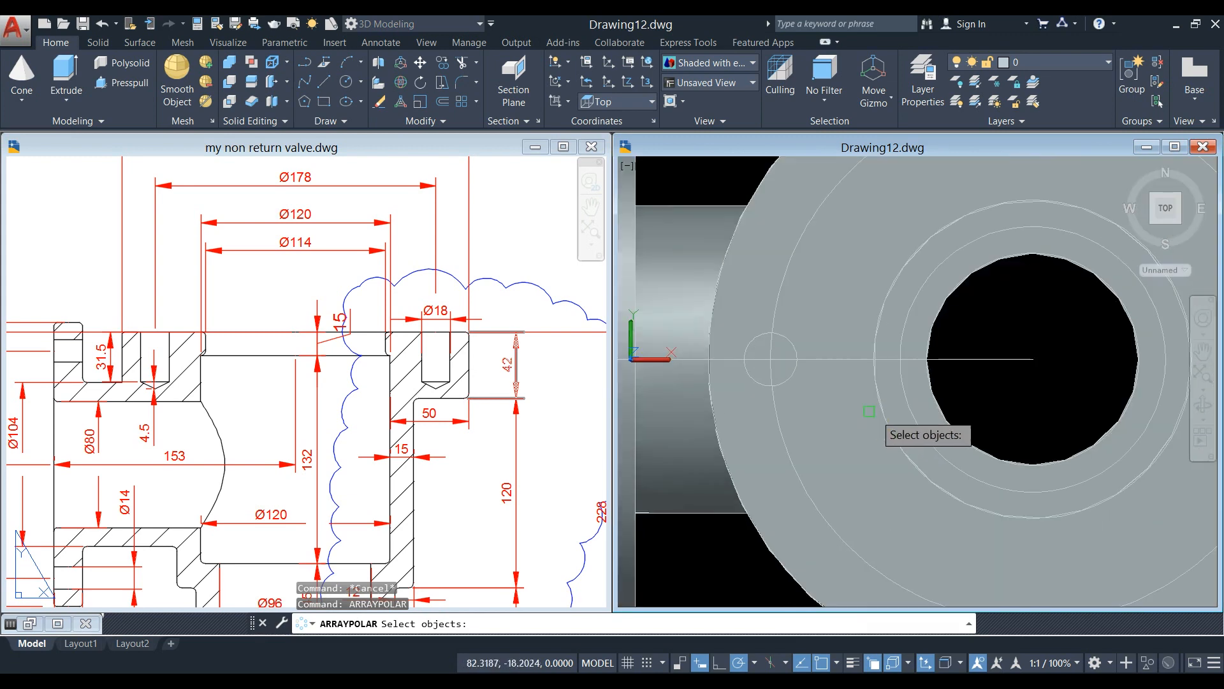
pyautogui.click(794, 380)
pyautogui.click(850, 455)
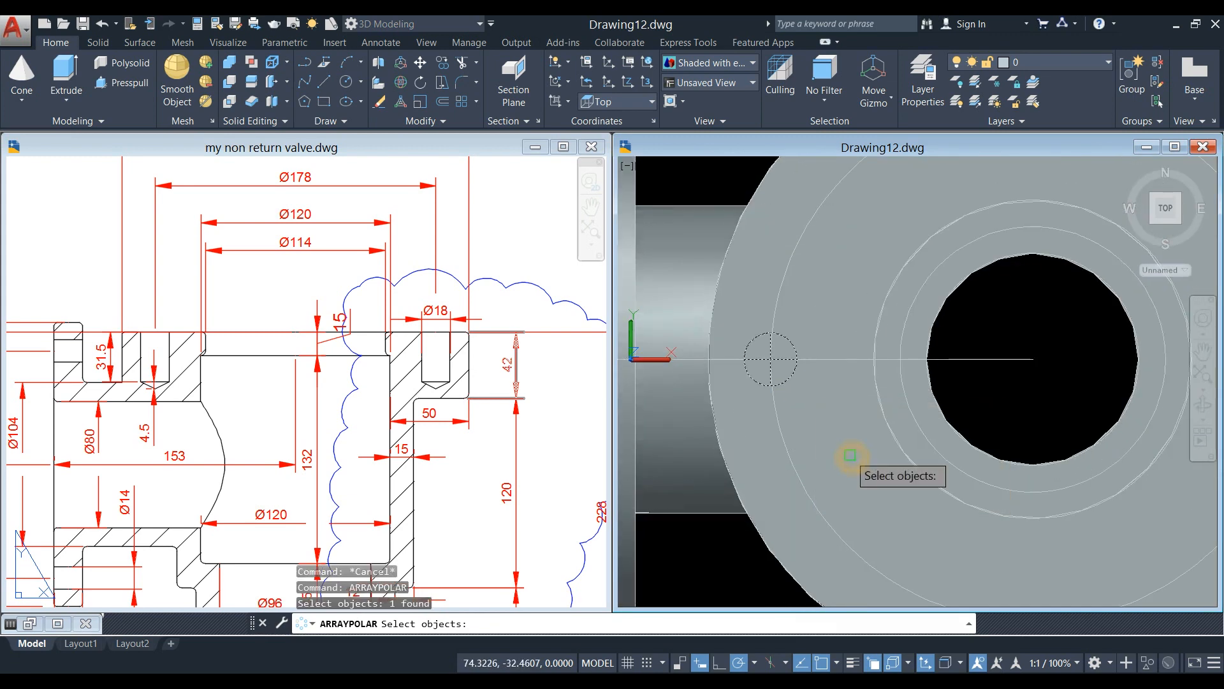
pyautogui.press('Return')
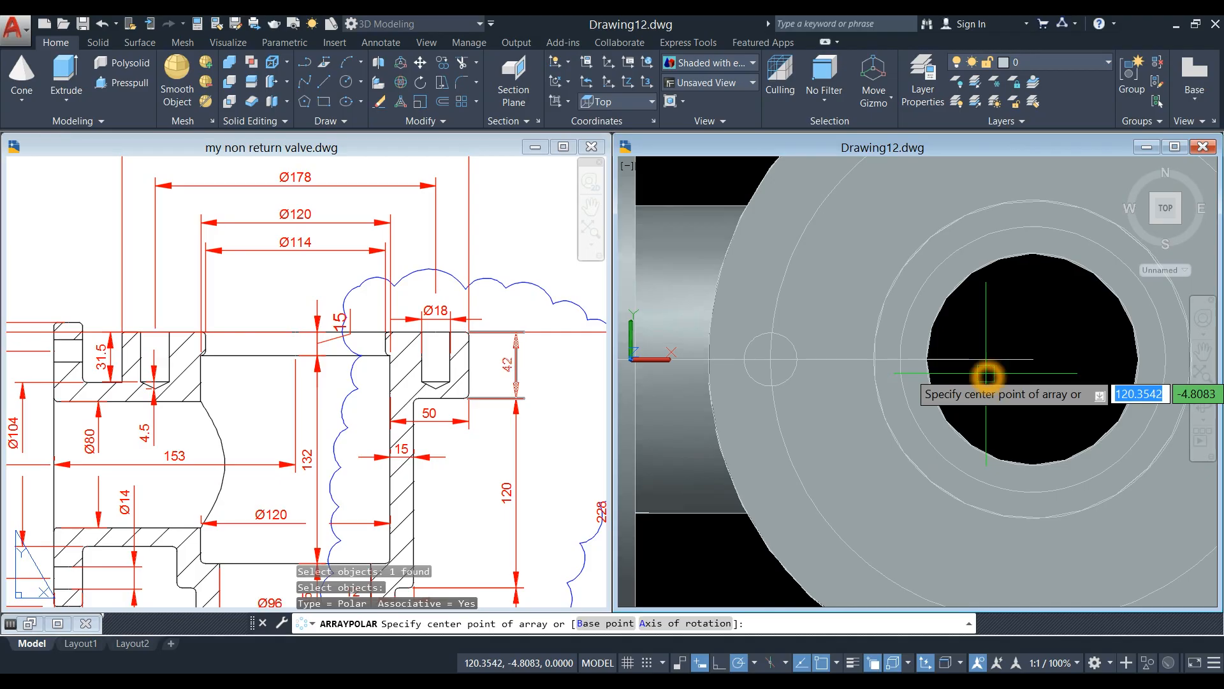
pyautogui.click(1034, 361)
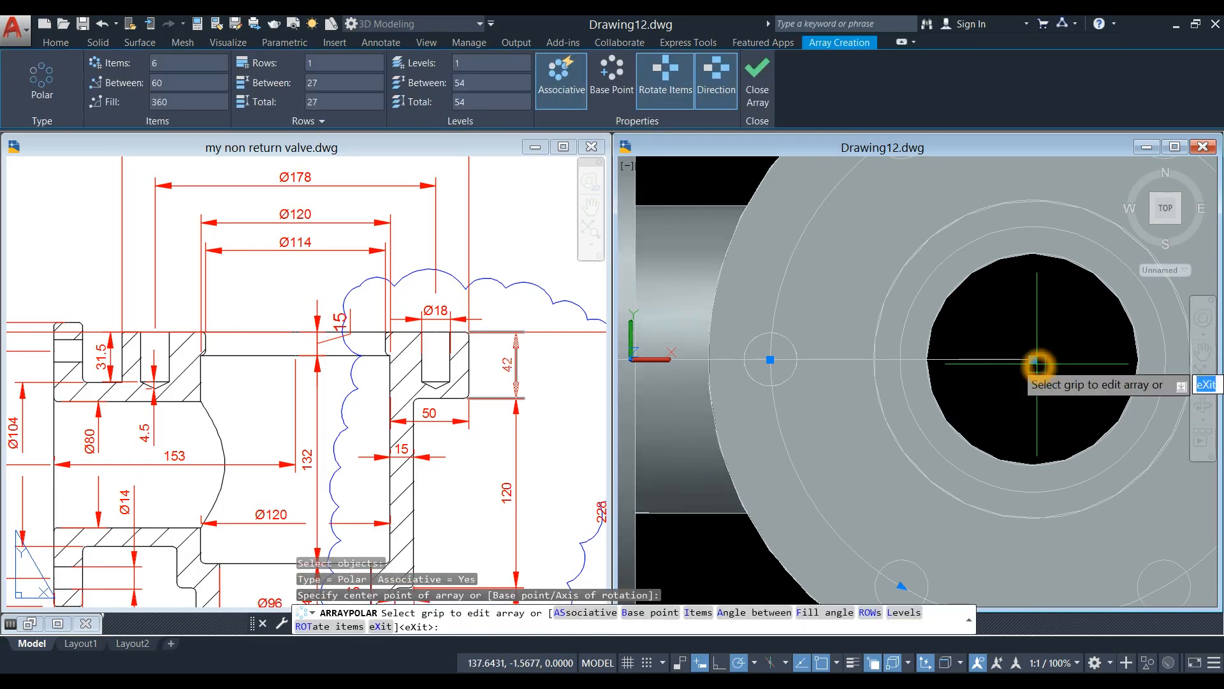
pyautogui.scroll(-4, 1037, 365)
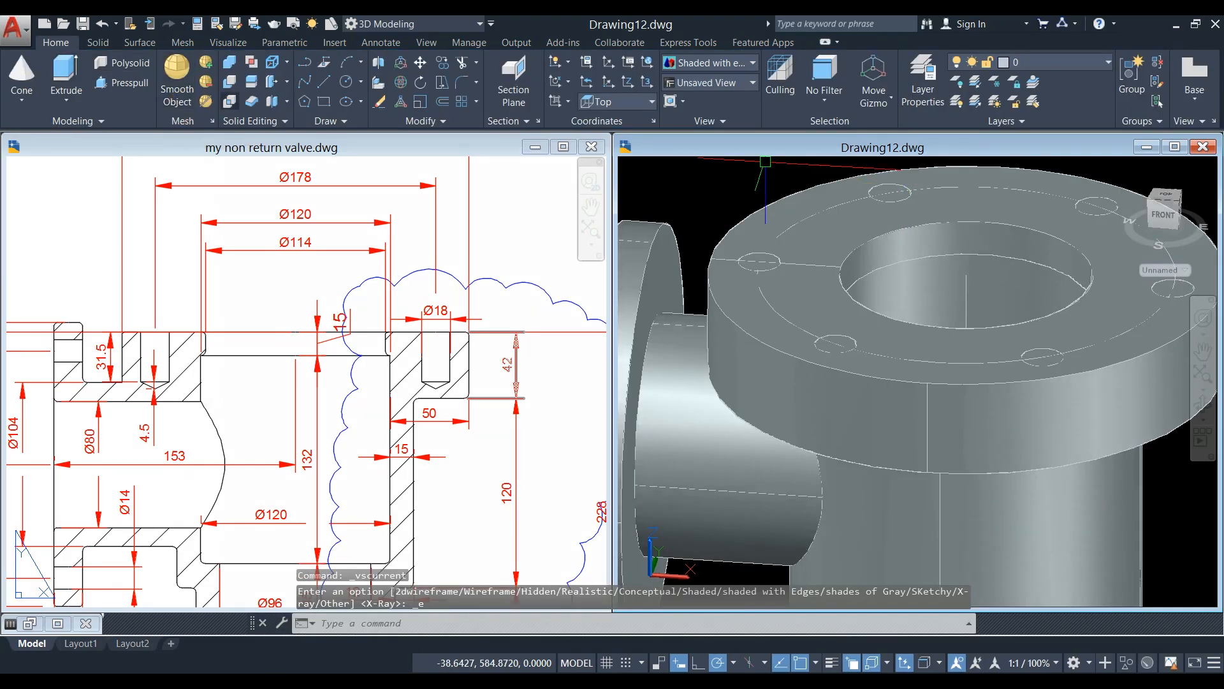
pyautogui.click(229, 81)
pyautogui.click(742, 220)
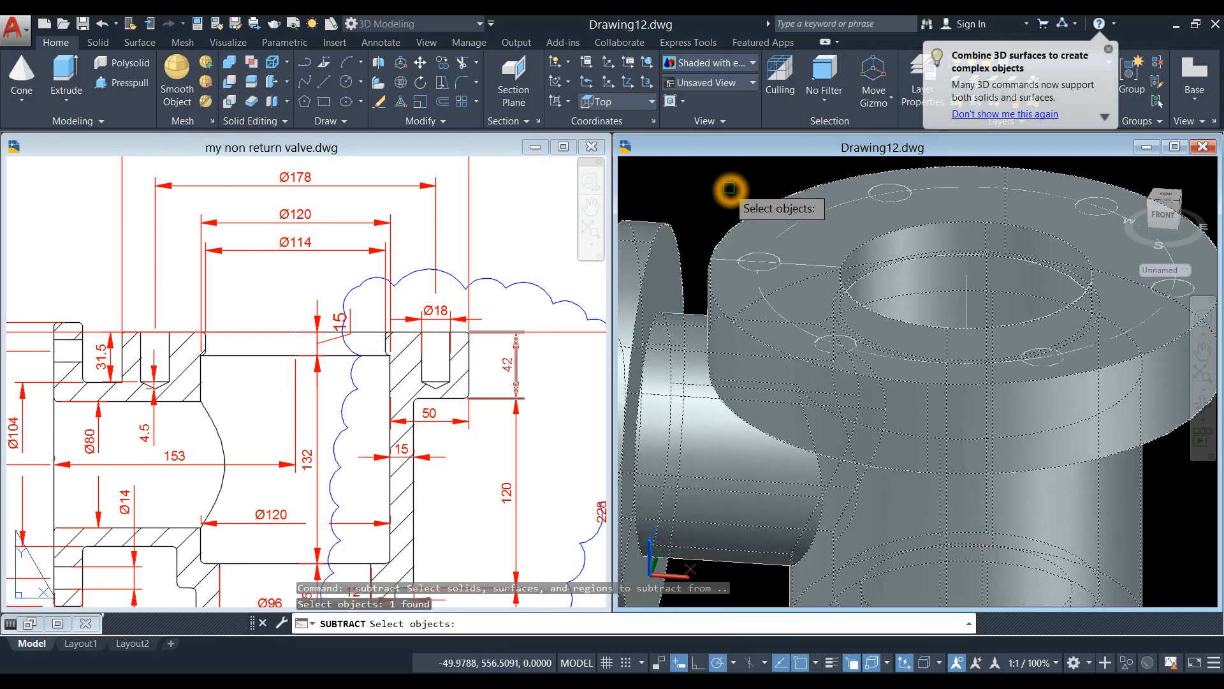
pyautogui.press('Escape')
# Explode the polar array of bolt-hole solids on the top flange into separate solids.
pyautogui.click(764, 259)
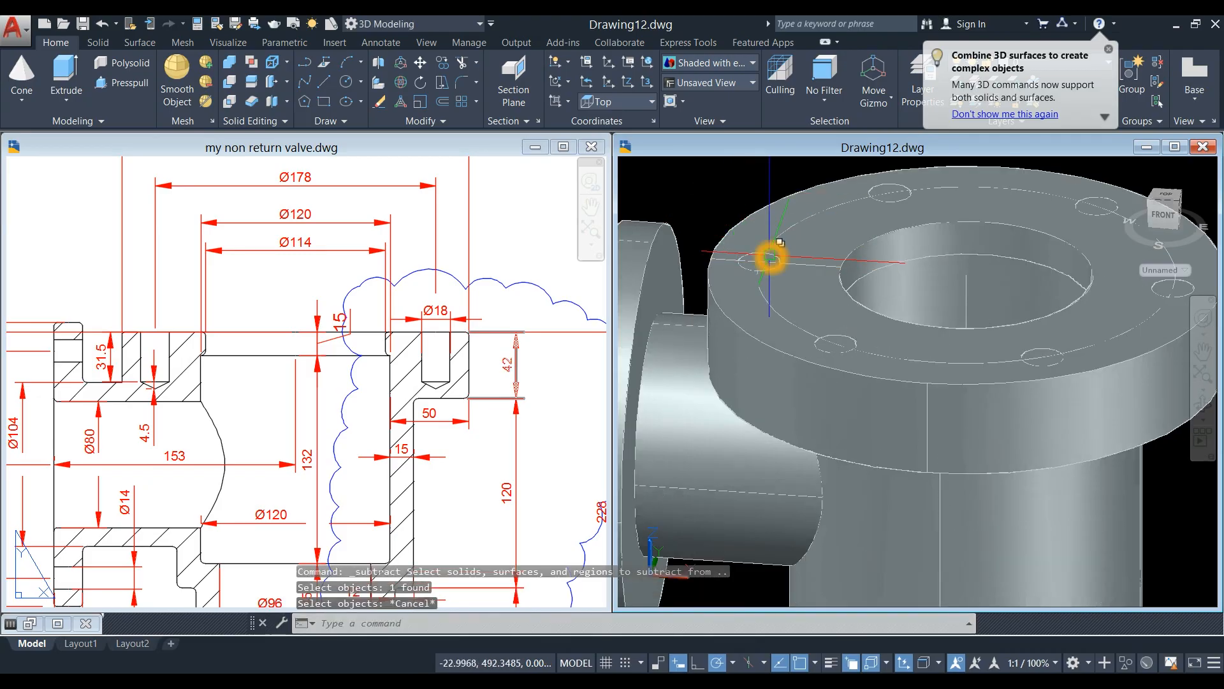
pyautogui.click(767, 253)
pyautogui.click(723, 214)
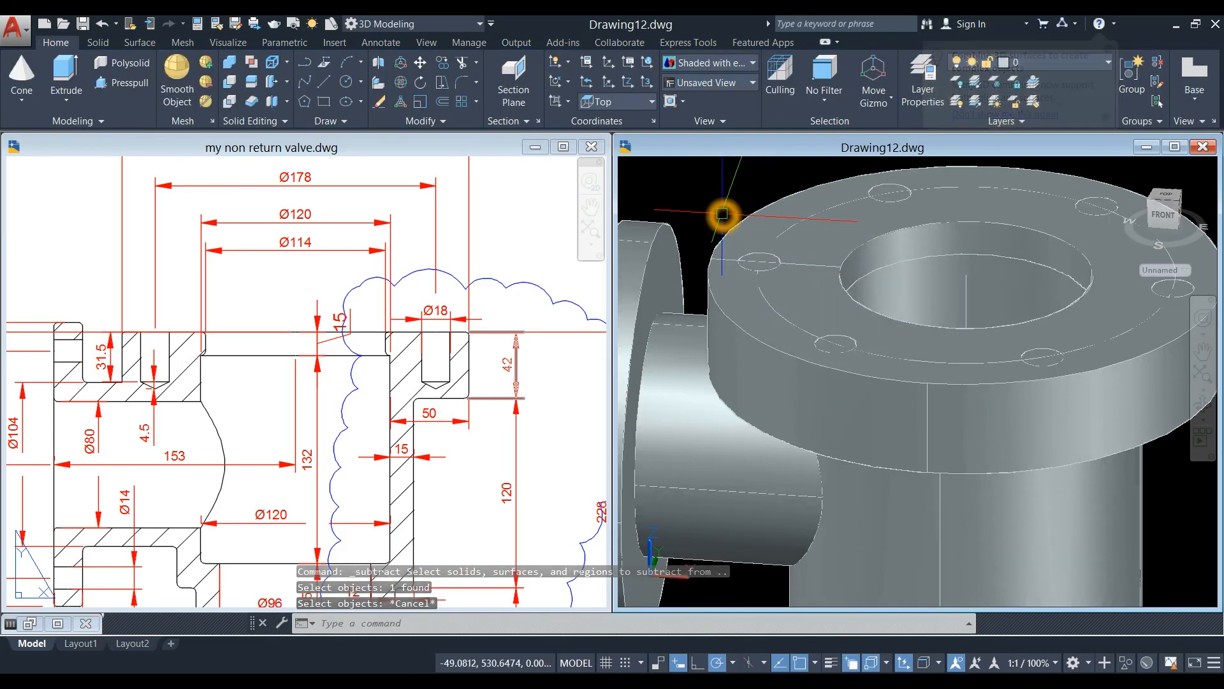
pyautogui.write('x')
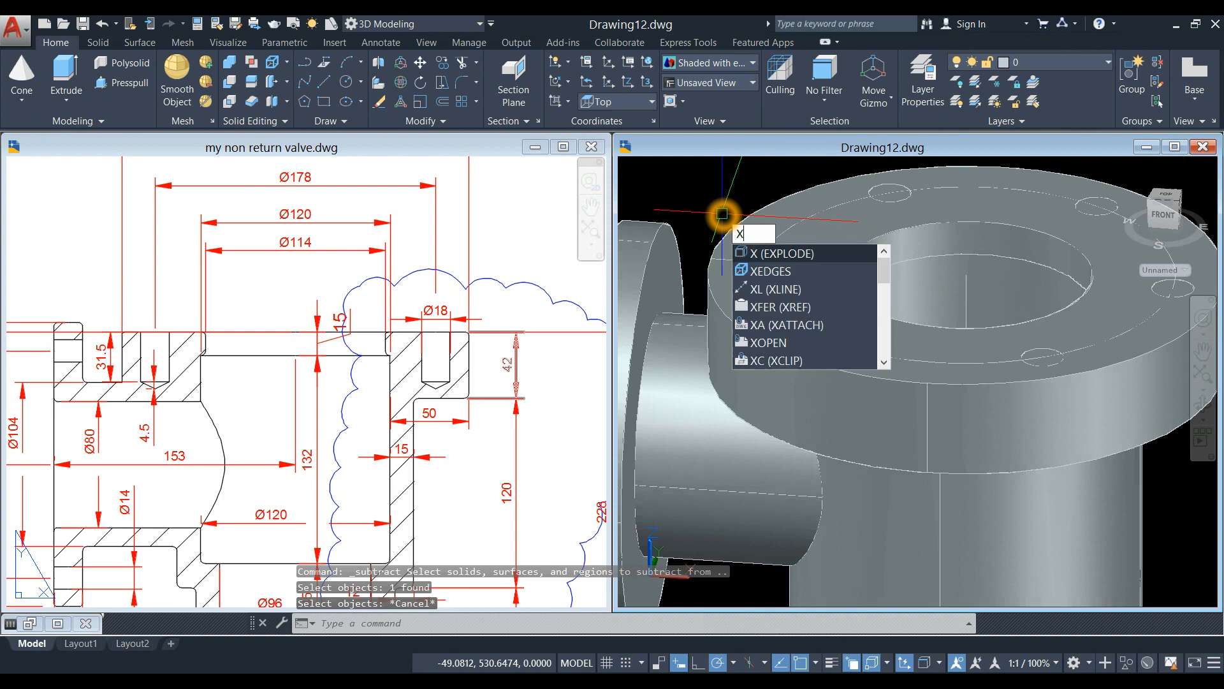
pyautogui.press('Return')
pyautogui.click(767, 256)
pyautogui.press('Return')
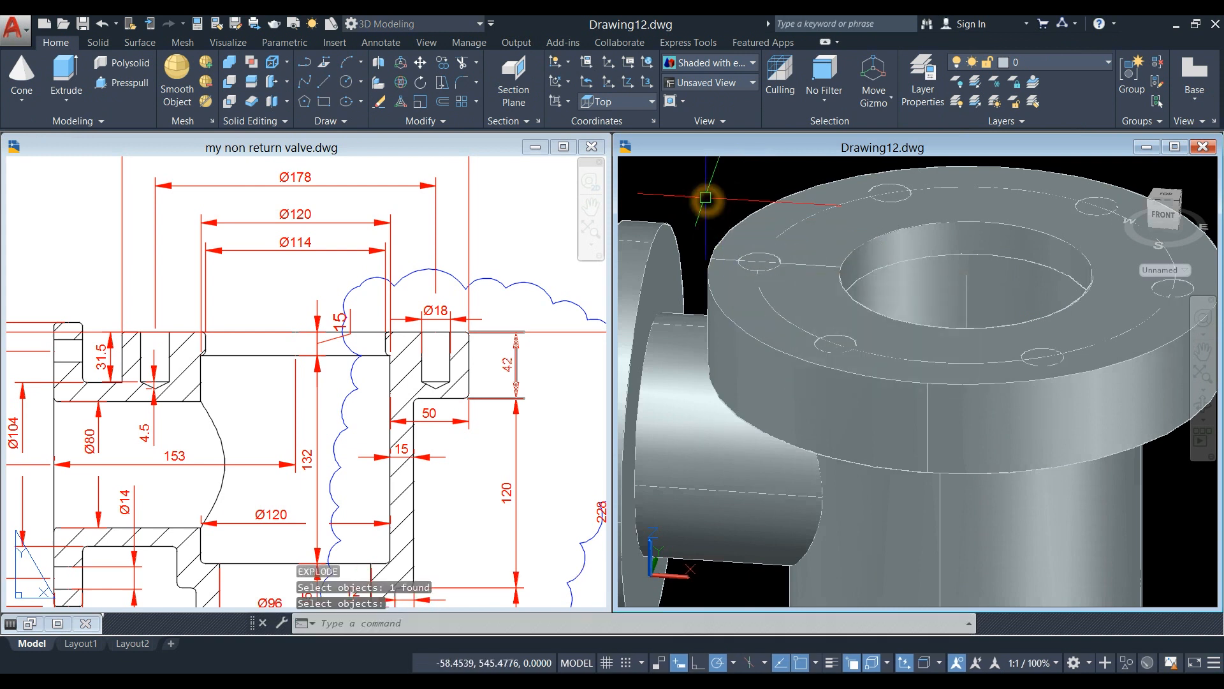
# Start a Subtract on the valve body and pick the leftmost bolt-hole solid on the top flange for removal.
pyautogui.click(743, 264)
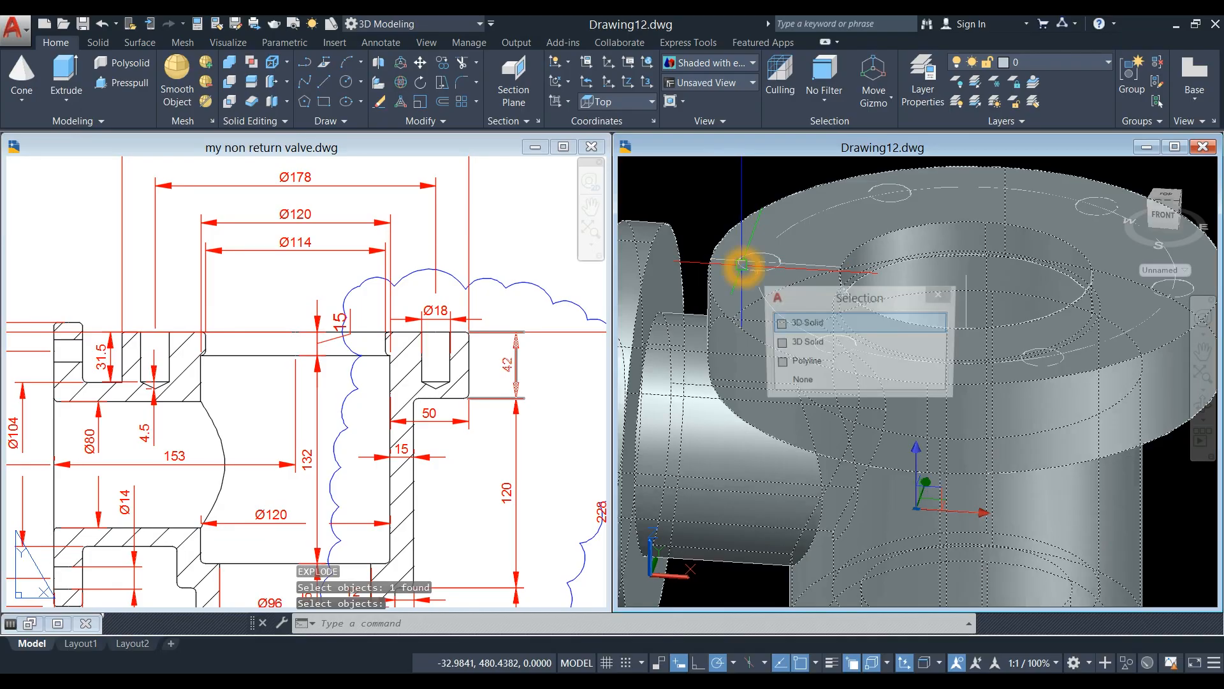
pyautogui.press('Return')
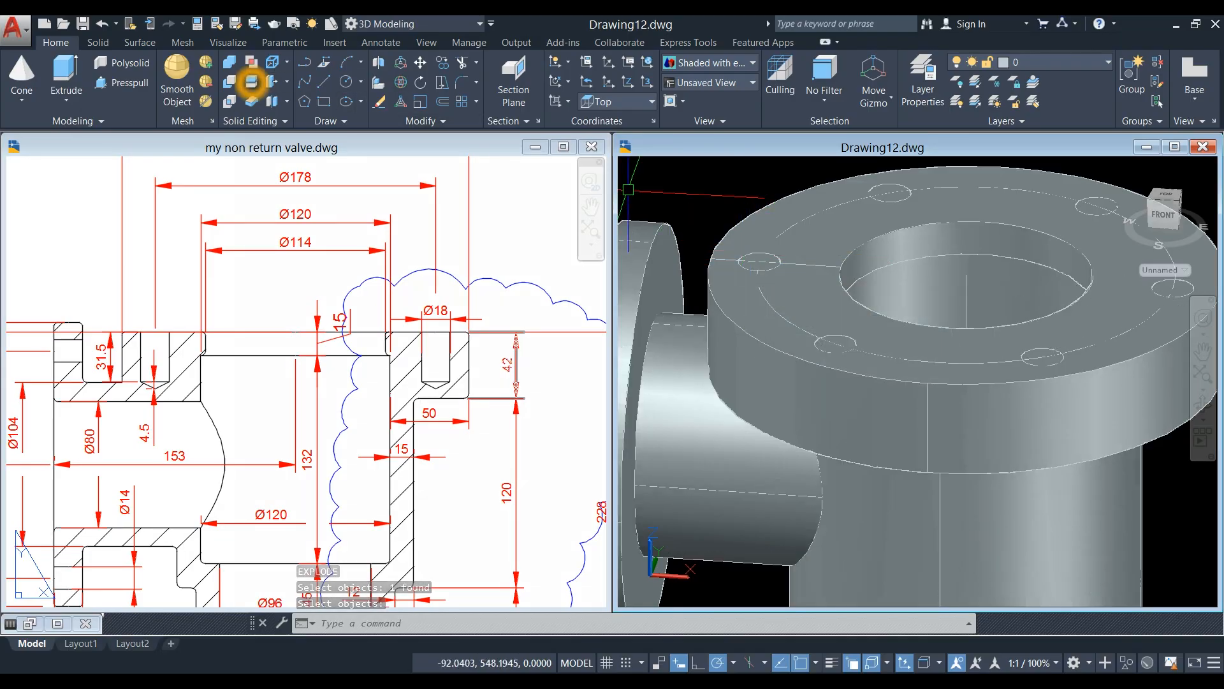
pyautogui.click(235, 83)
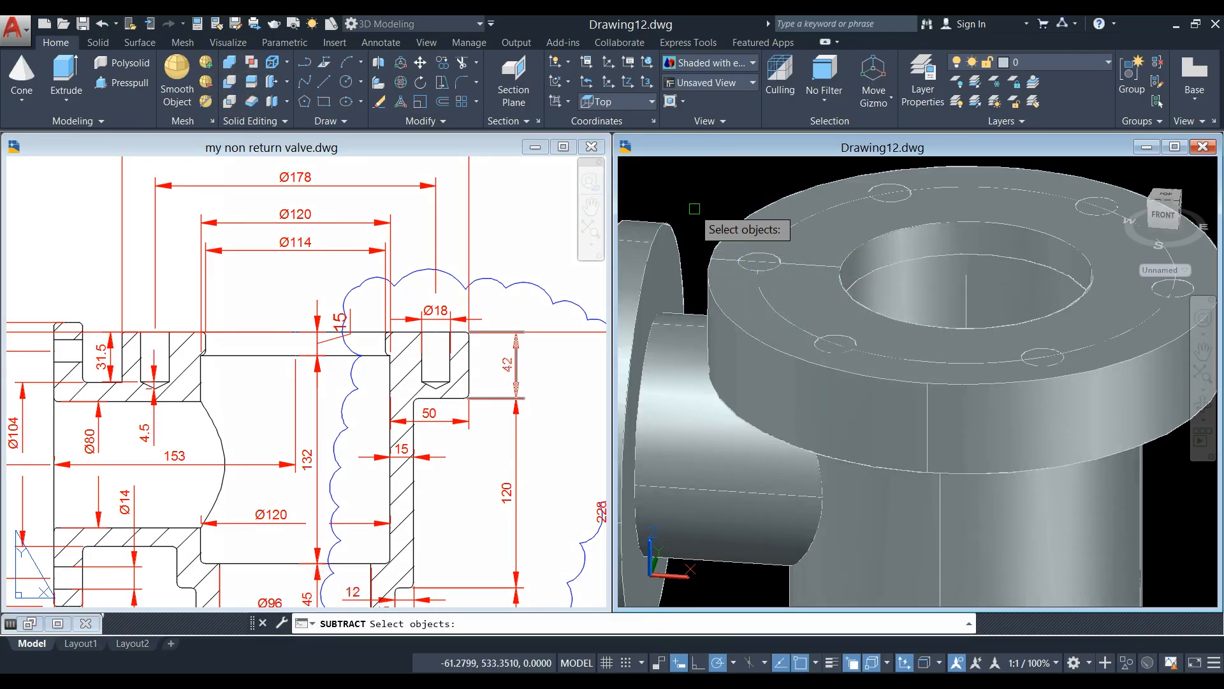
pyautogui.click(749, 216)
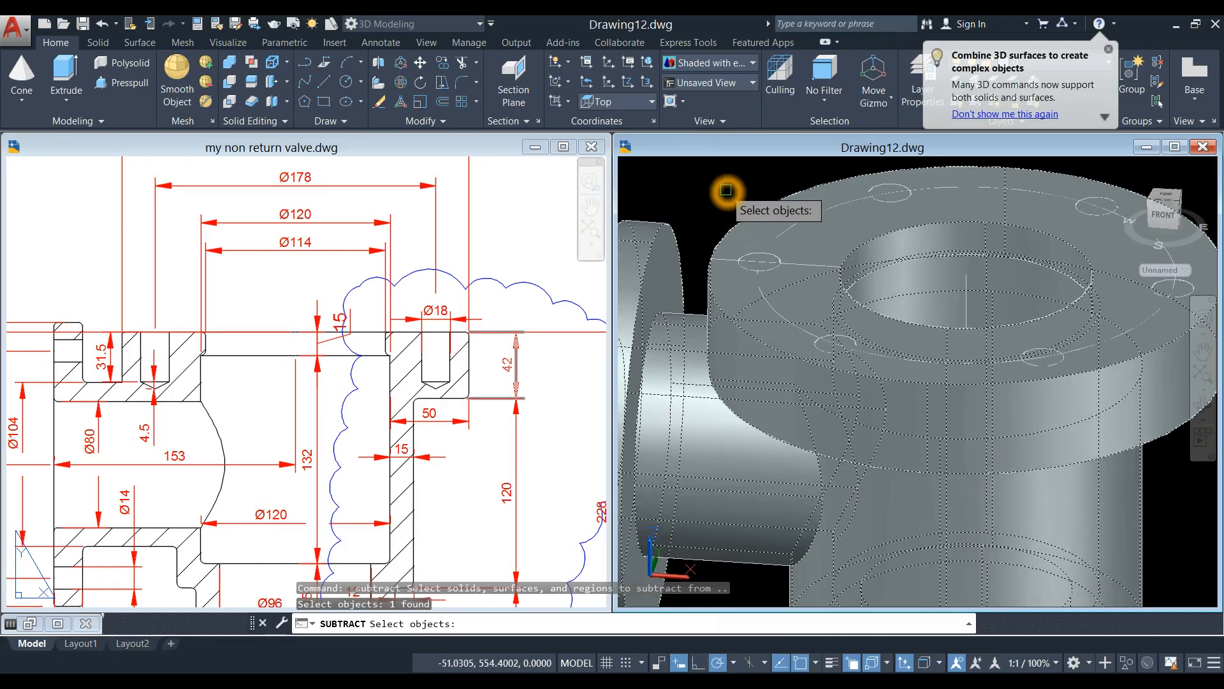
pyautogui.press('Return')
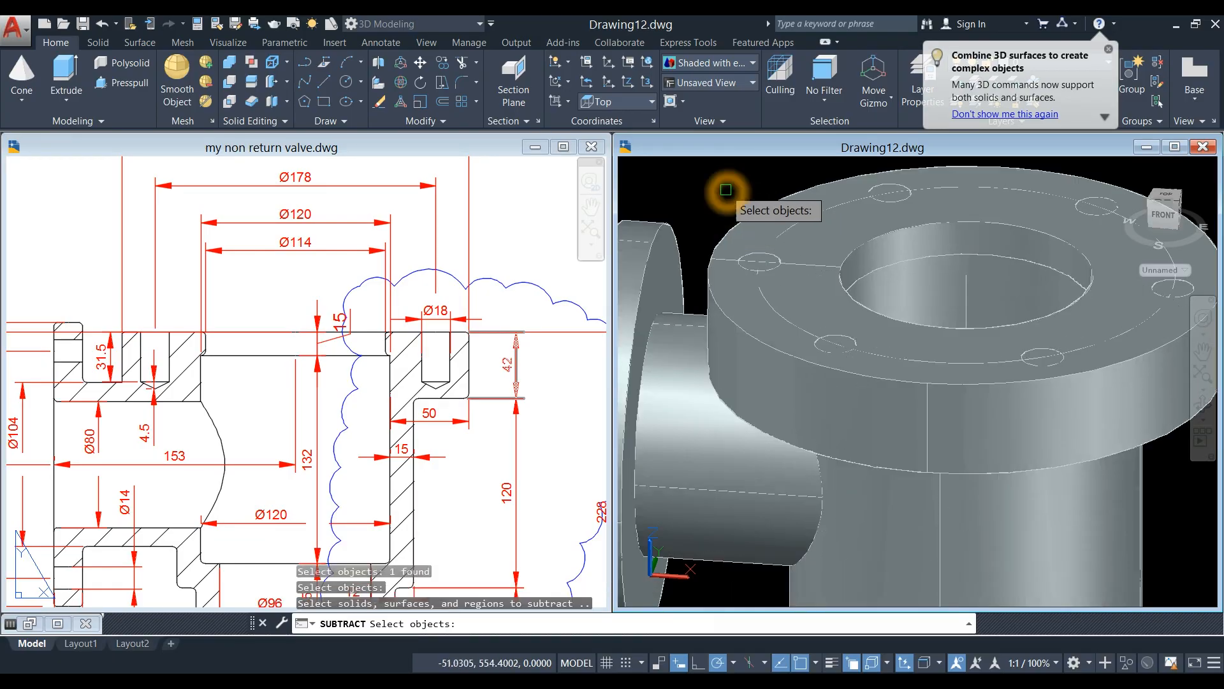
pyautogui.scroll(5, 765, 262)
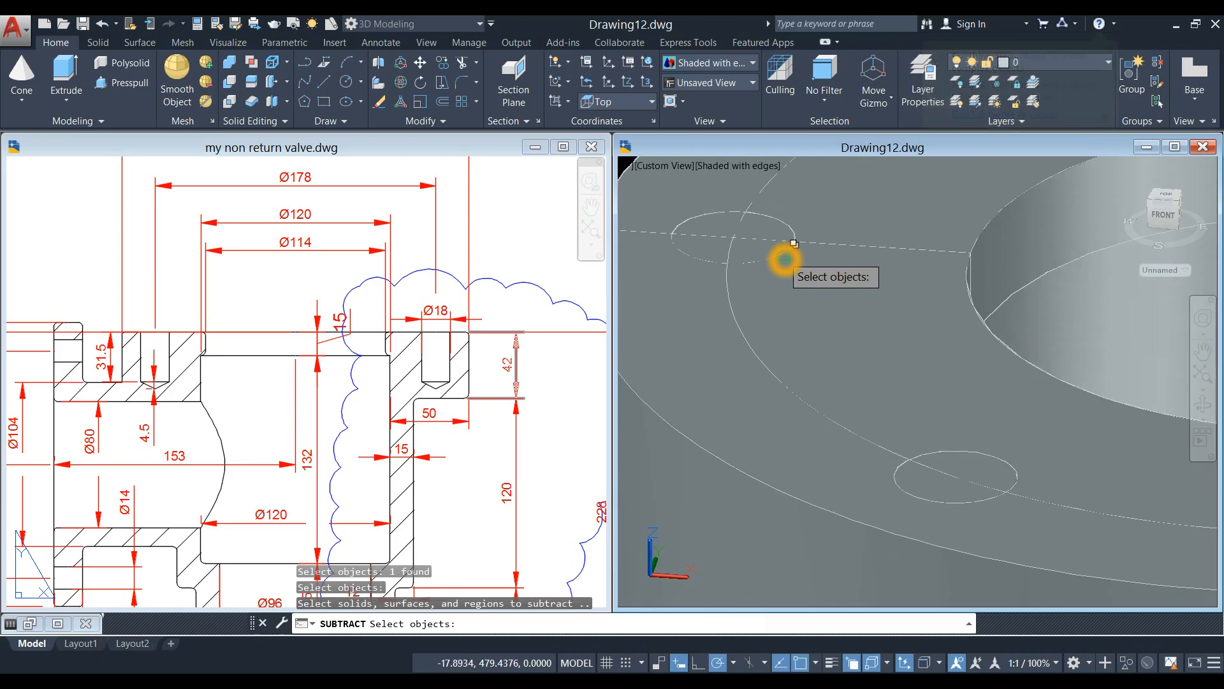
pyautogui.click(771, 232)
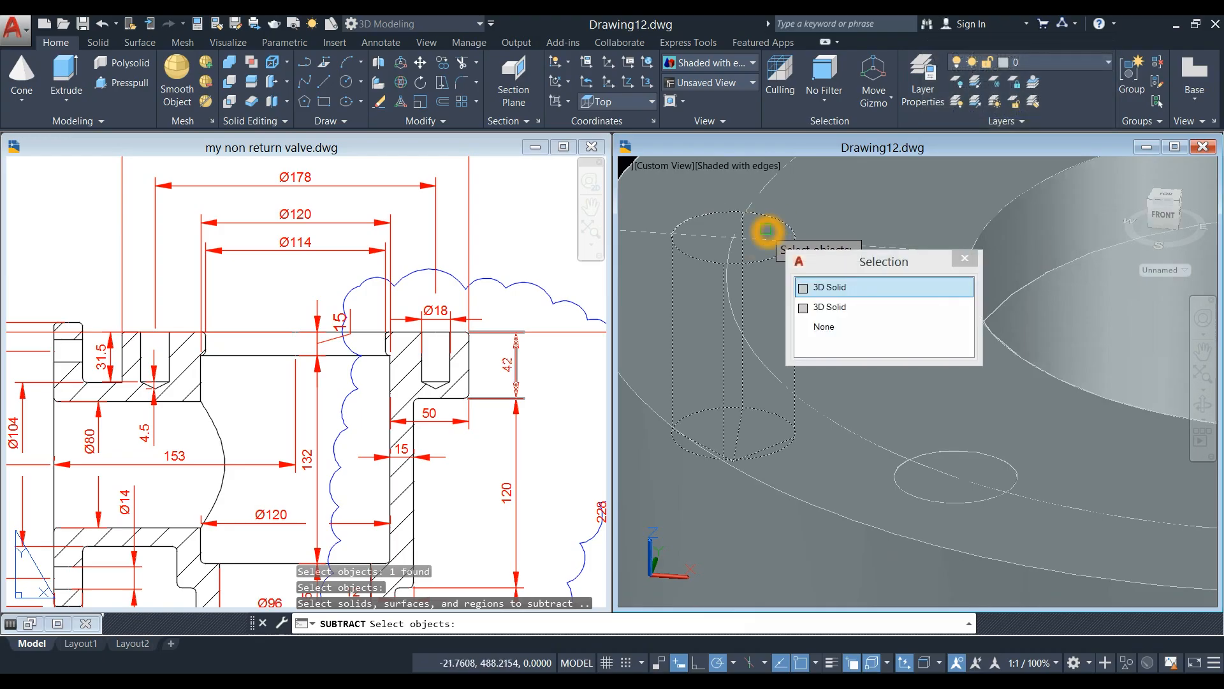
pyautogui.press('Return')
# Add the rear-left bolt-hole solid on the top flange to the removal selection and complete the subtraction.
pyautogui.scroll(-3, 768, 230)
pyautogui.click(845, 325)
pyautogui.moveTo(875, 290); pyautogui.dragTo(768, 340, button='middle')
pyautogui.scroll(-1, 767, 339)
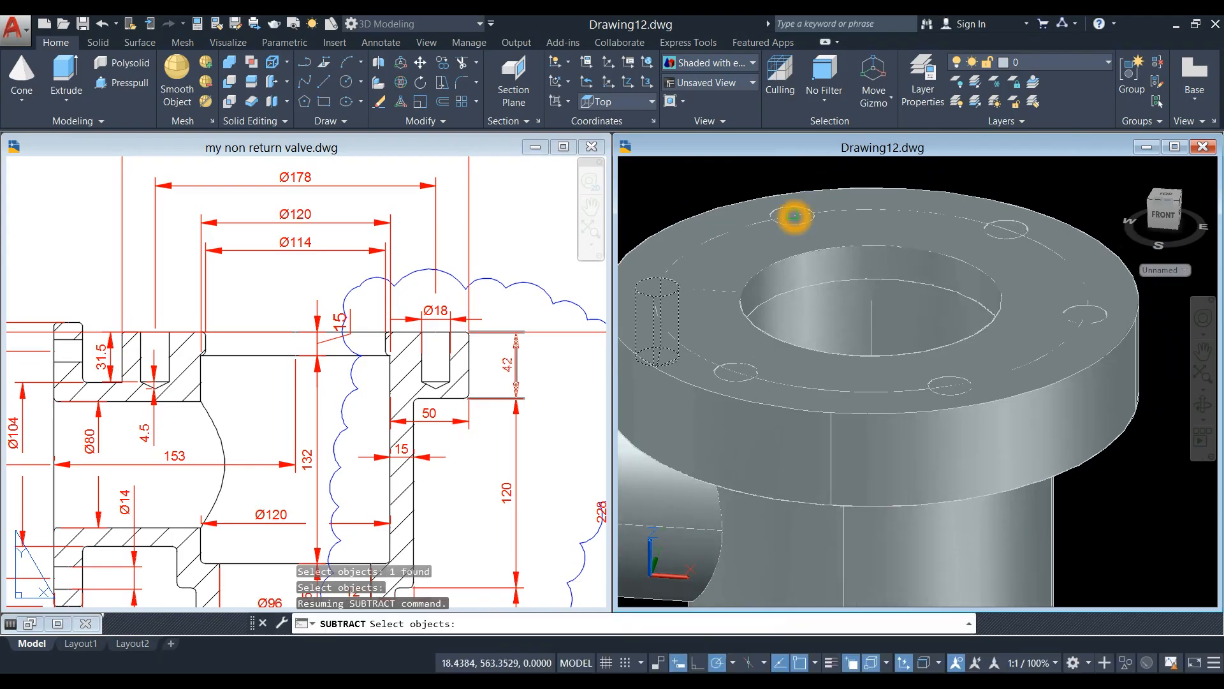
pyautogui.scroll(5, 795, 216)
pyautogui.click(796, 212)
pyautogui.click(790, 201)
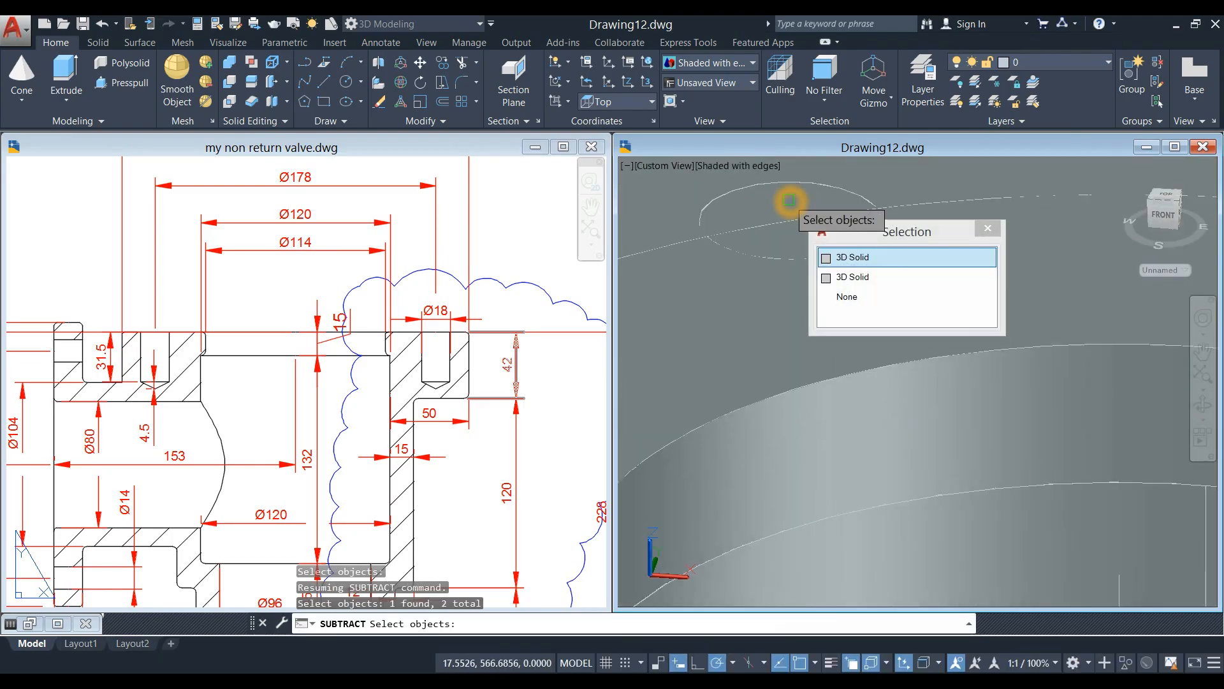
pyautogui.click(791, 186)
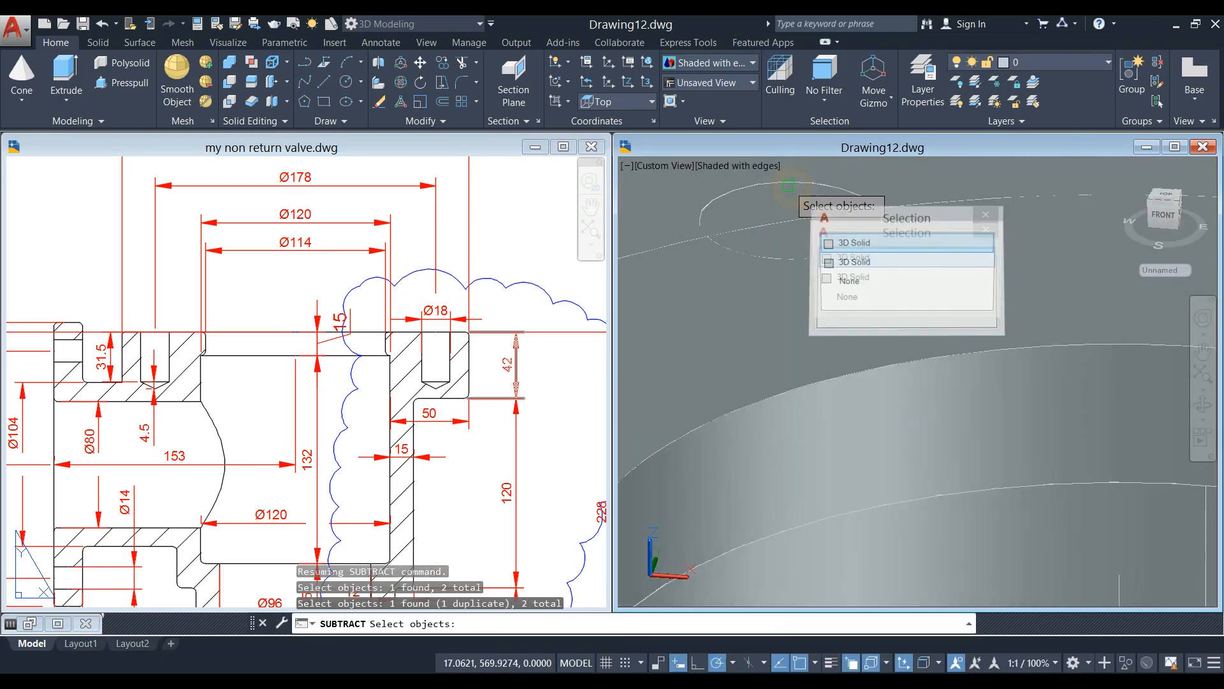
pyautogui.click(757, 252)
pyautogui.scroll(-5, 758, 247)
pyautogui.rightClick(789, 187)
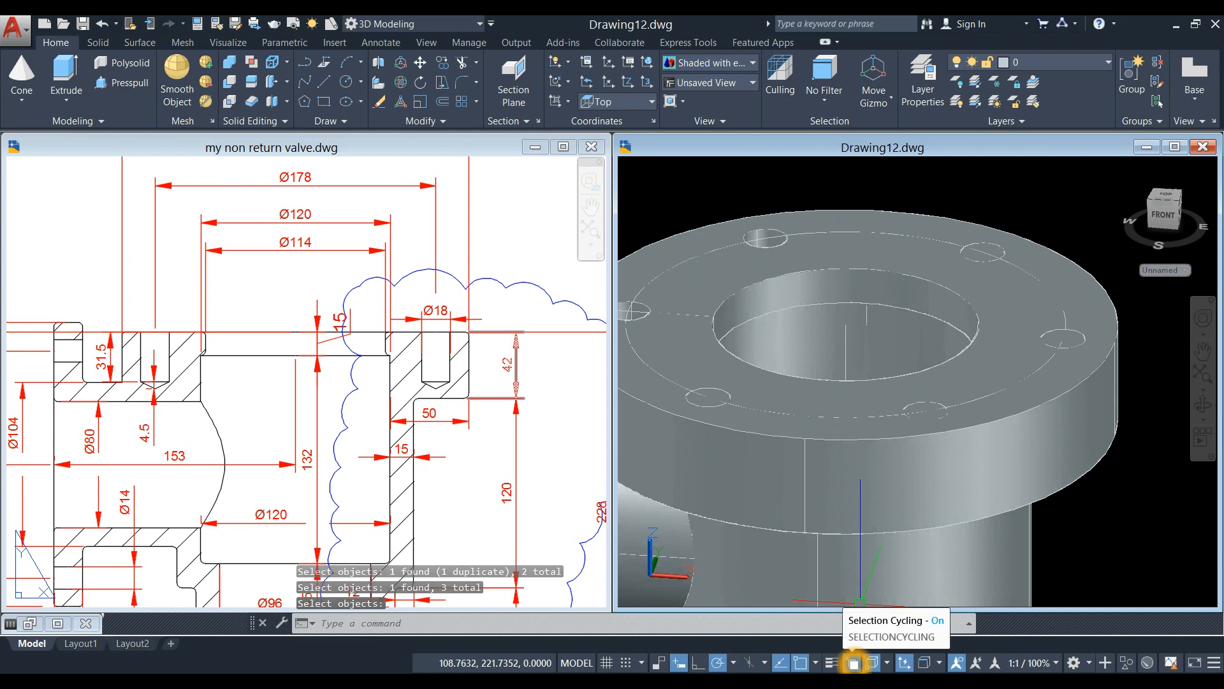
# Turn off selection cycling and start another Subtract on the valve body, picking the rear-right bolt-hole solid for removal.
pyautogui.click(854, 664)
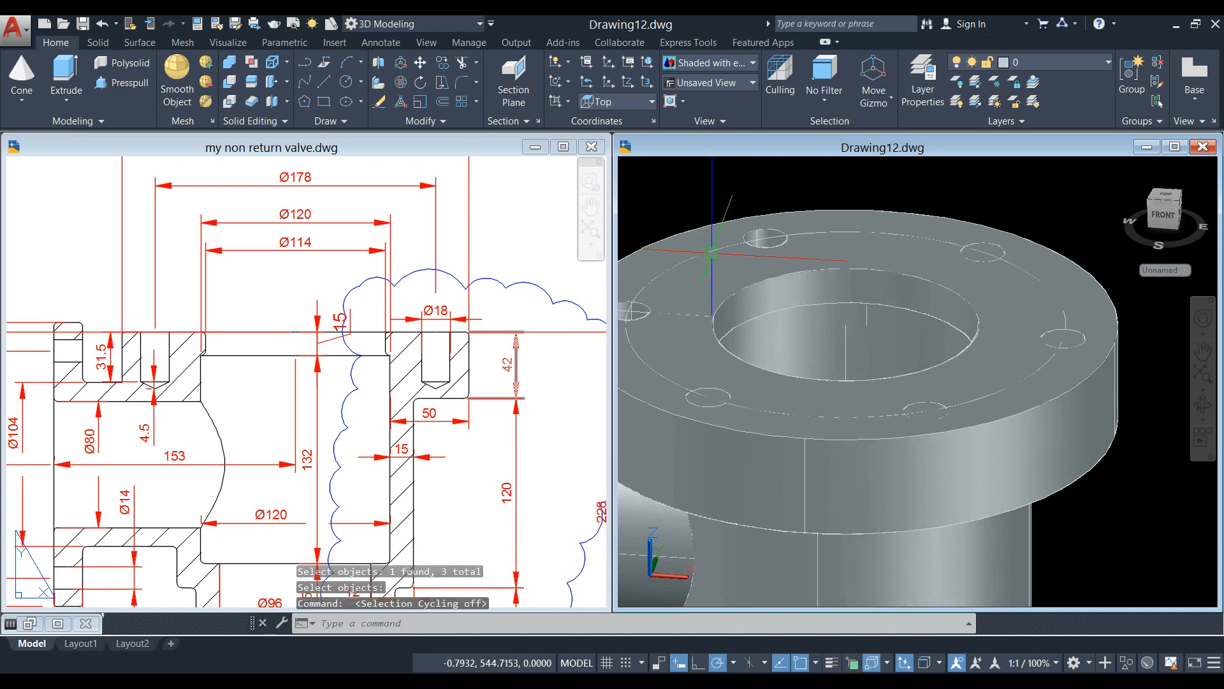
pyautogui.click(229, 82)
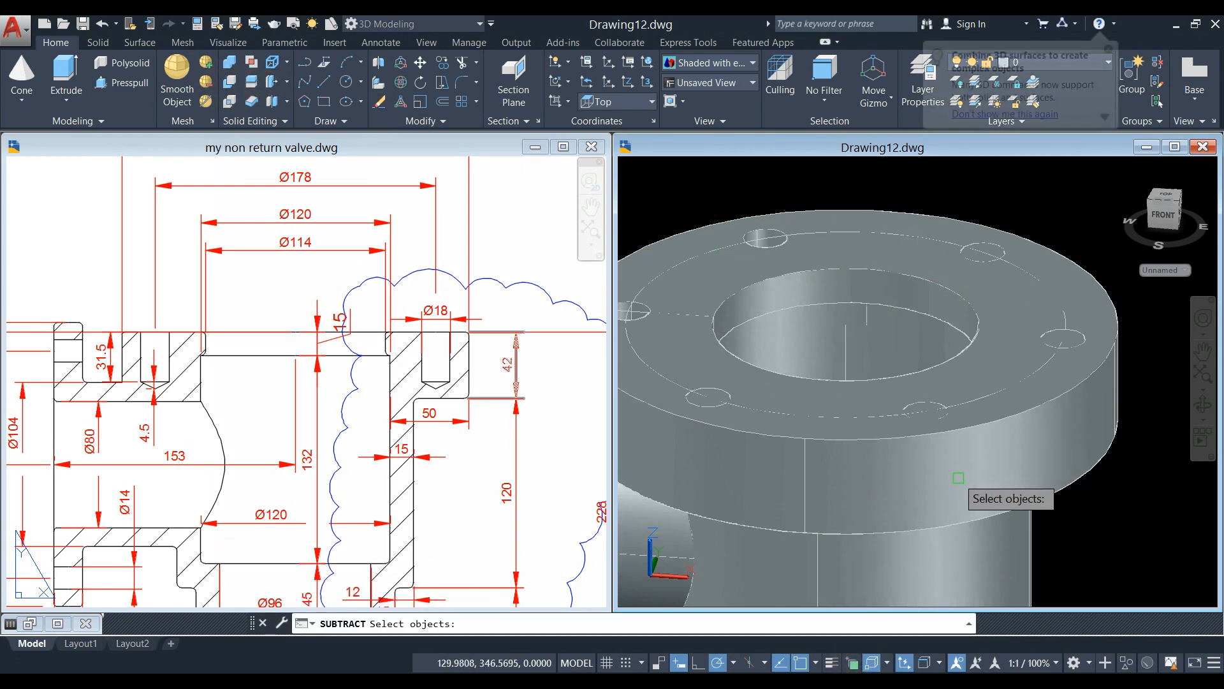
pyautogui.click(947, 453)
pyautogui.rightClick(869, 191)
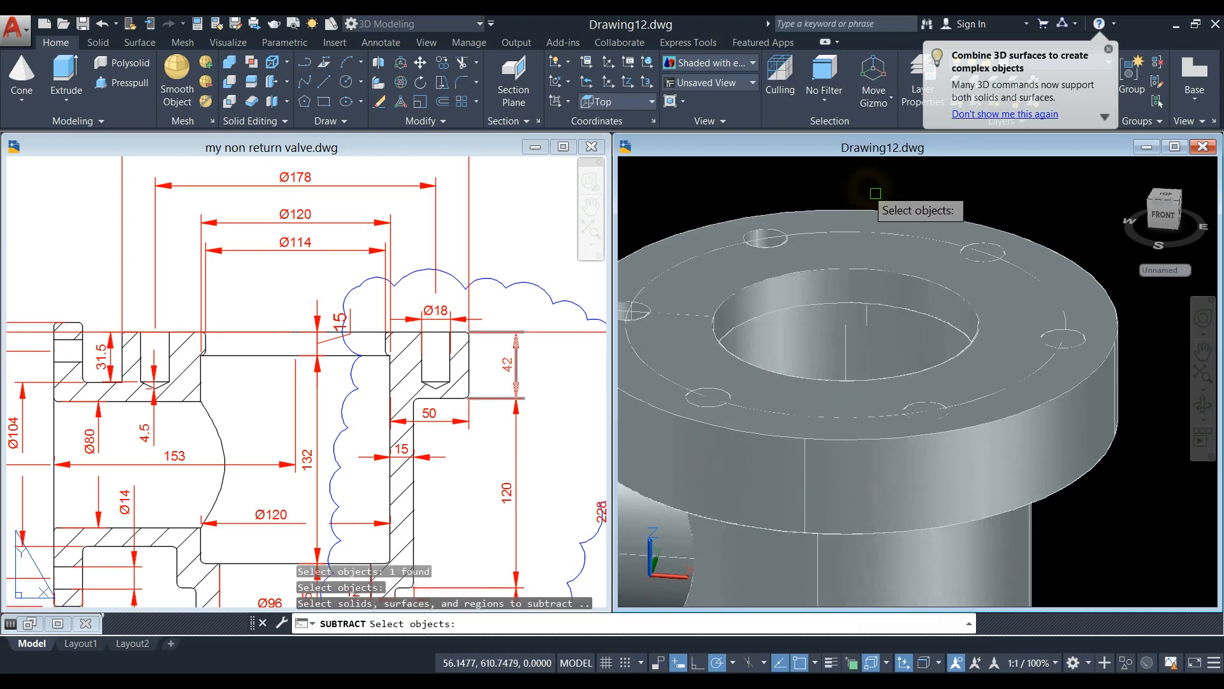
pyautogui.scroll(3, 1036, 241)
pyautogui.scroll(2, 914, 237)
pyautogui.click(902, 268)
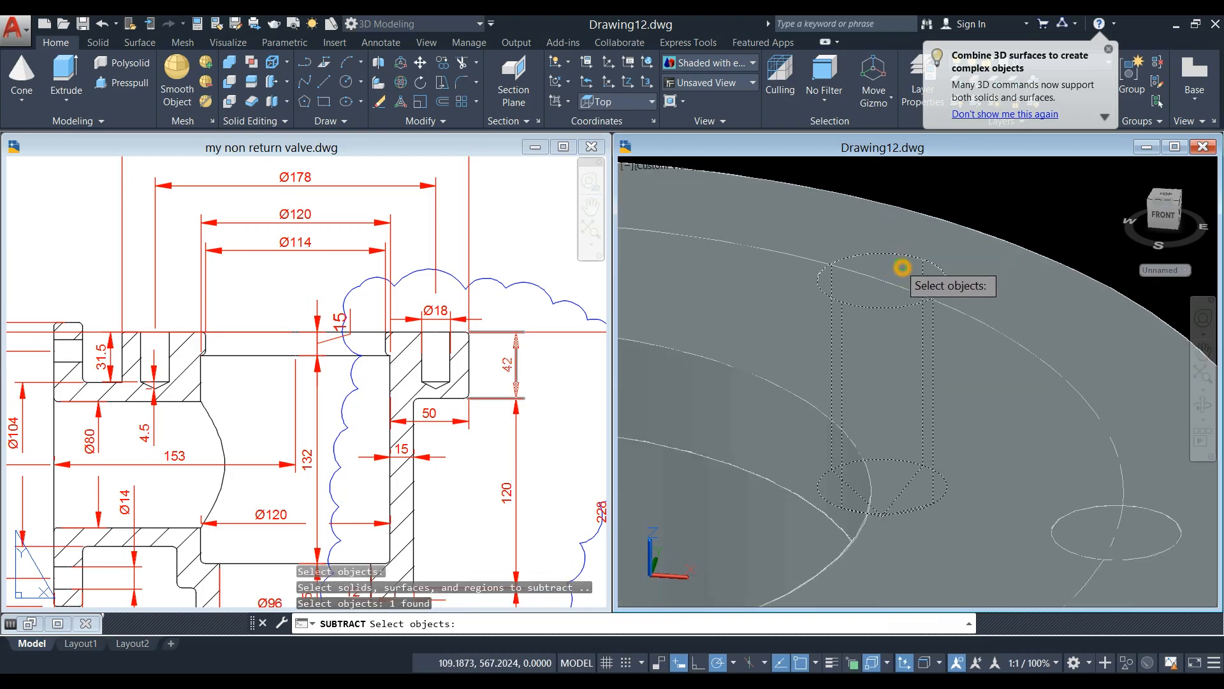
# Add the three remaining bolt-hole solids at the flange's right, front-right and front-left, and complete the subtraction from the valve body.
pyautogui.scroll(-3, 976, 325)
pyautogui.scroll(4, 880, 268)
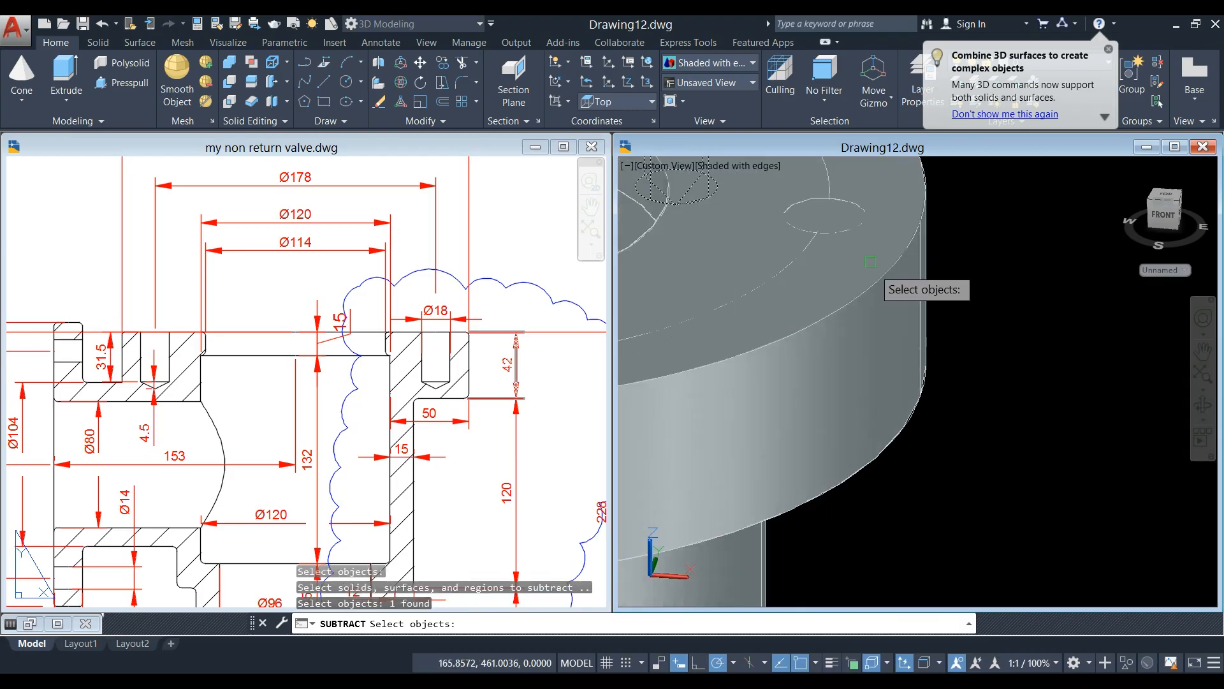
pyautogui.click(849, 208)
pyautogui.scroll(-4, 849, 208)
pyautogui.scroll(5, 925, 343)
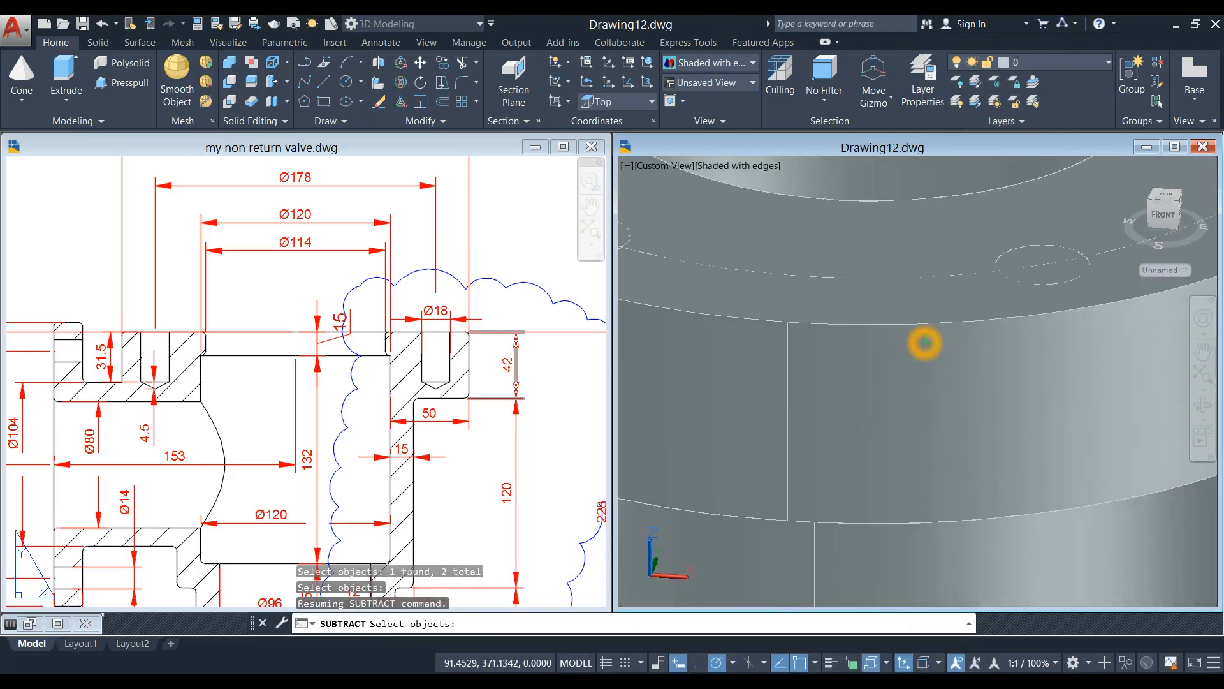
pyautogui.click(1066, 280)
pyautogui.scroll(-4, 1020, 281)
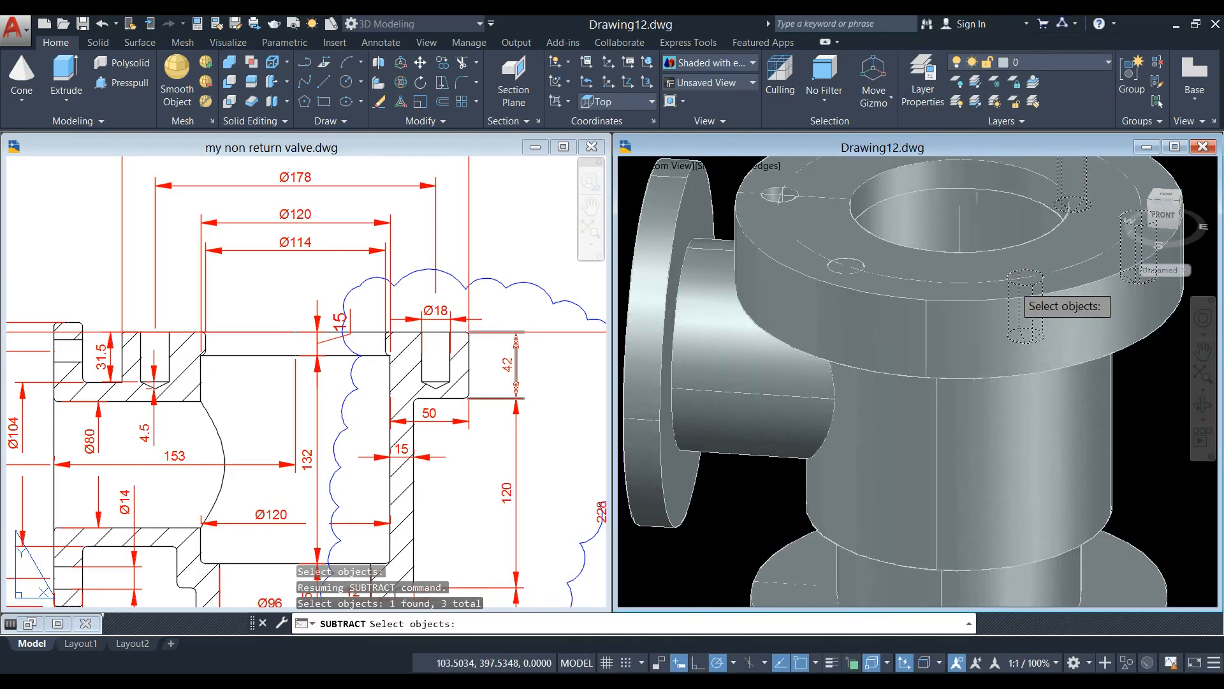
pyautogui.scroll(5, 900, 267)
pyautogui.scroll(2, 900, 267)
pyautogui.click(974, 294)
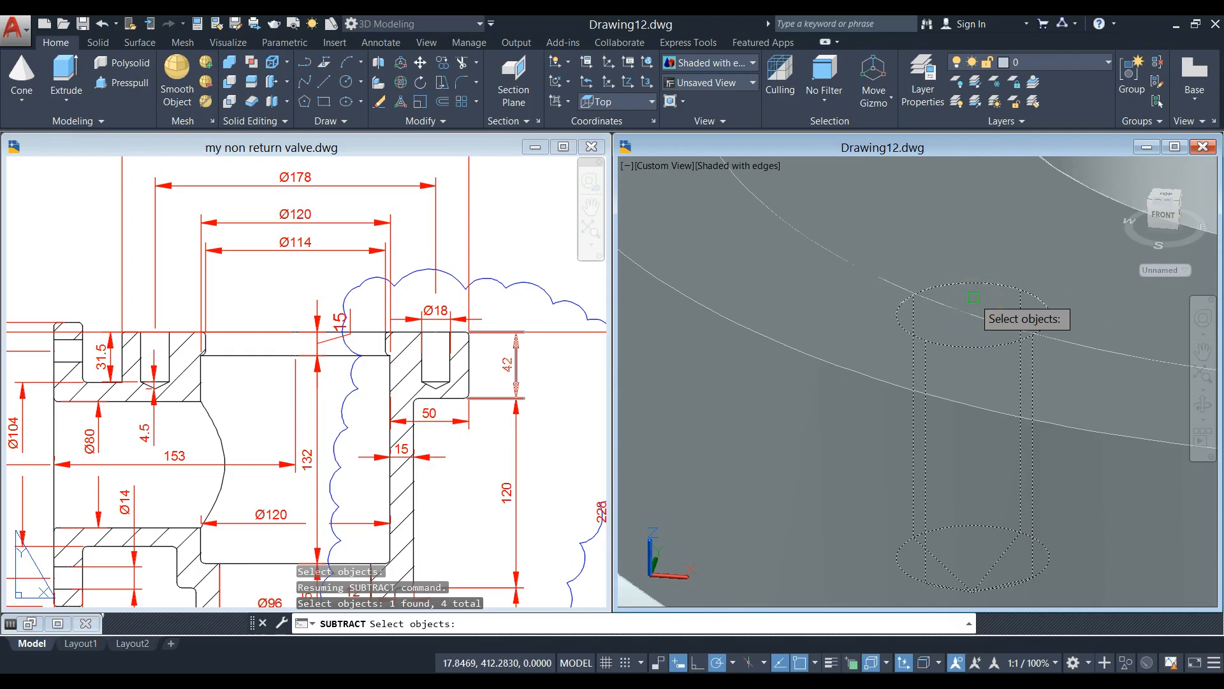
pyautogui.keyDown('shift'); pyautogui.moveTo(892, 227); pyautogui.dragTo(935, 269, button='middle'); pyautogui.keyUp('shift')
pyautogui.press('Return')
pyautogui.scroll(-5, 880, 287)
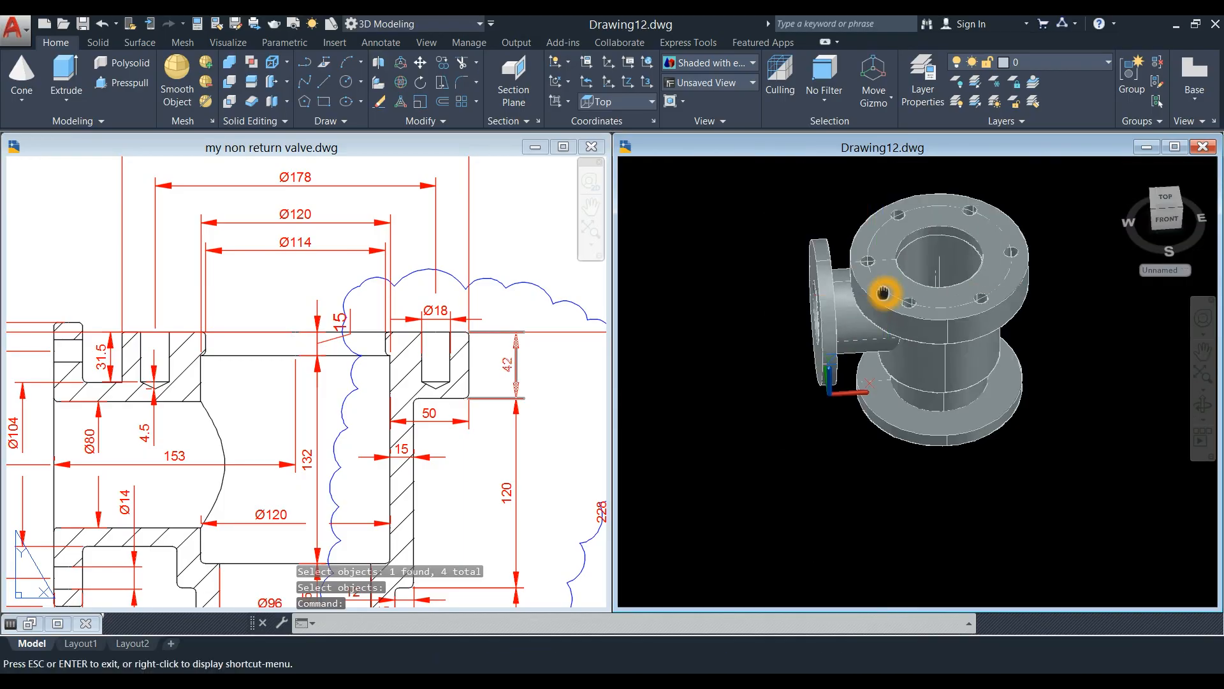
# Switch to the valve drawing and examine the side flange's bolt holes in the isometric view.
pyautogui.click(198, 466)
pyautogui.scroll(-3, 199, 462)
pyautogui.moveTo(199, 462)
pyautogui.mouseDown(button='middle')
pyautogui.moveTo(191, 342)
pyautogui.moveTo(204, 365)
pyautogui.mouseUp(button='middle')
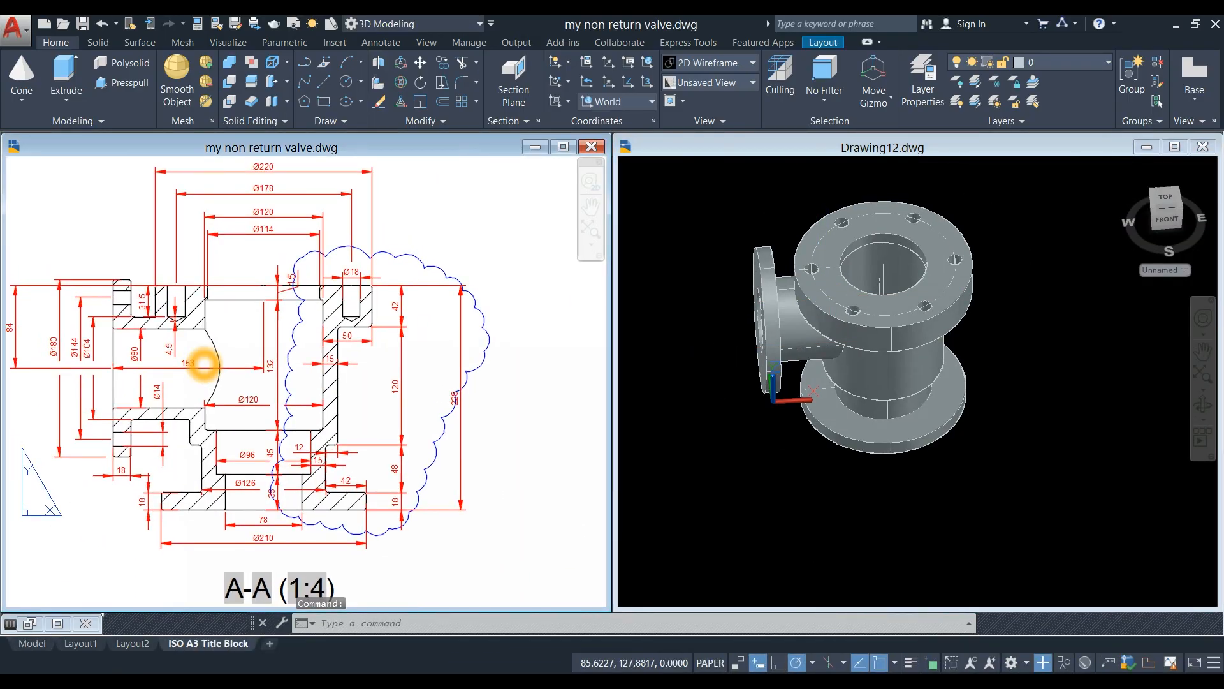
pyautogui.scroll(-5, 204, 365)
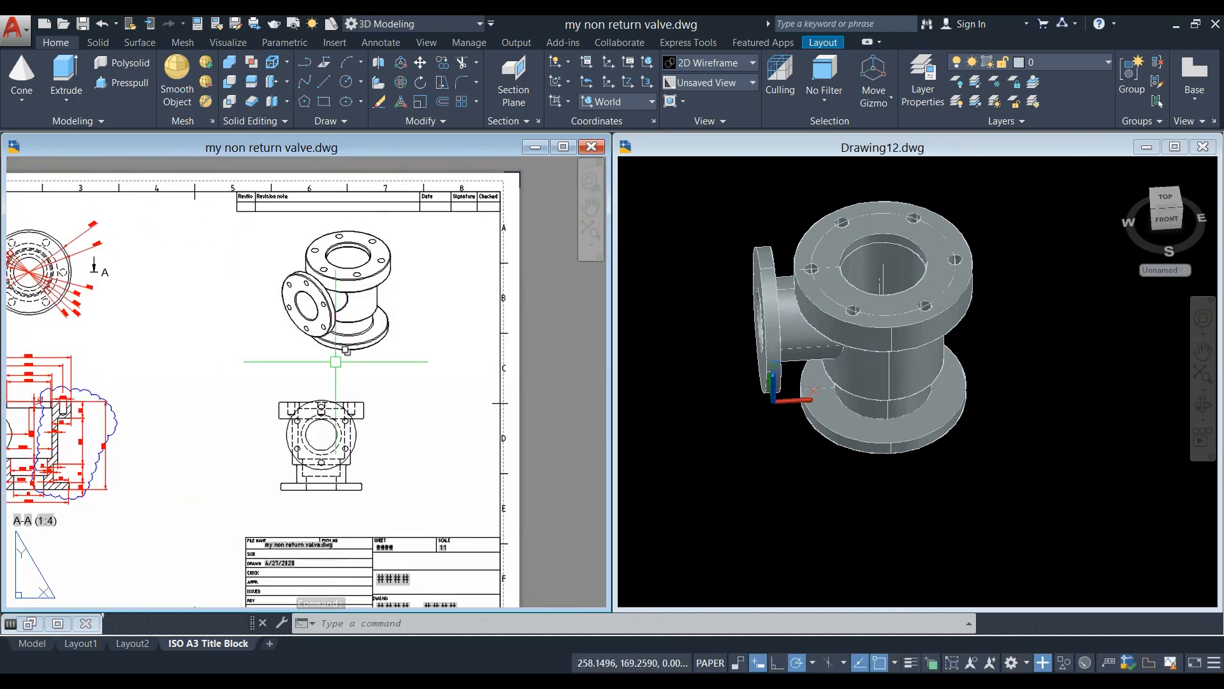
pyautogui.scroll(6, 323, 265)
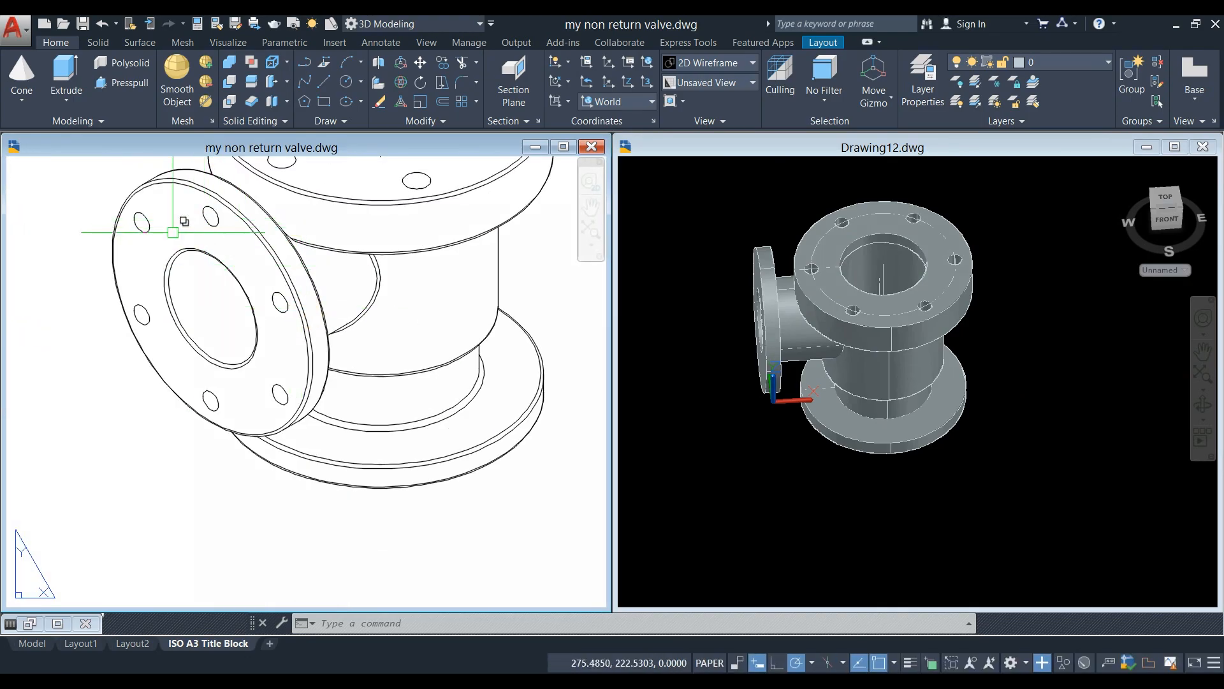
pyautogui.scroll(-6, 306, 377)
pyautogui.moveTo(361, 363); pyautogui.dragTo(424, 338, button='middle')
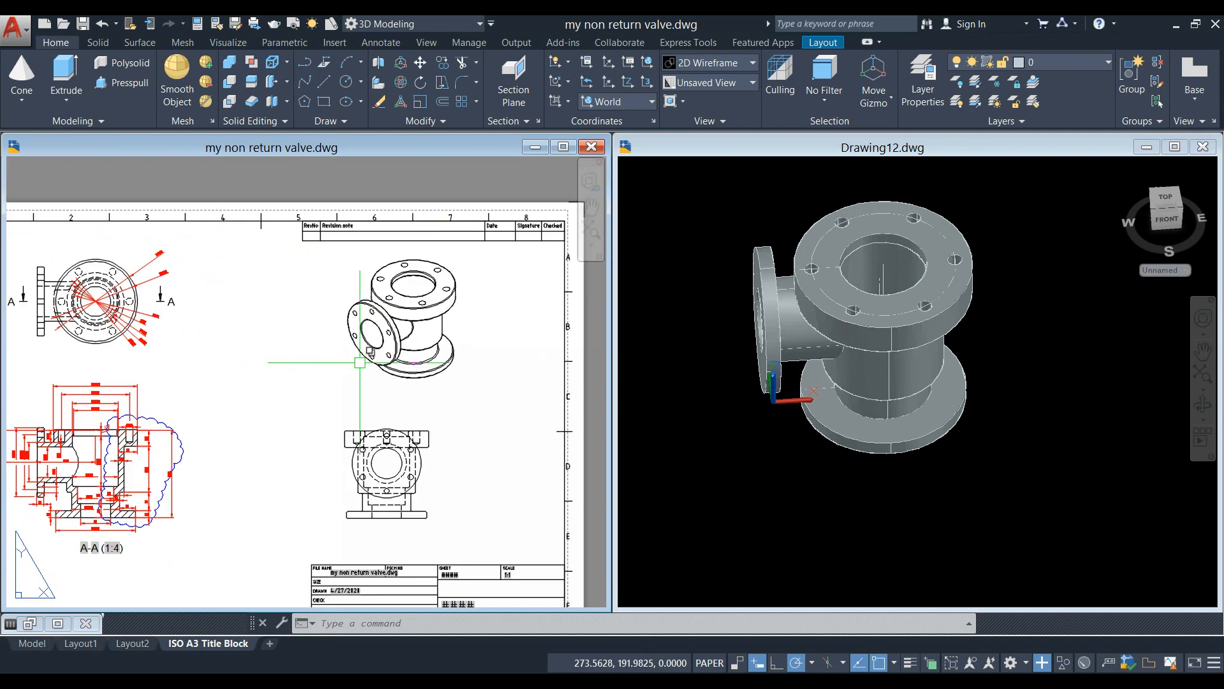
pyautogui.scroll(-3, 425, 338)
pyautogui.click(793, 423)
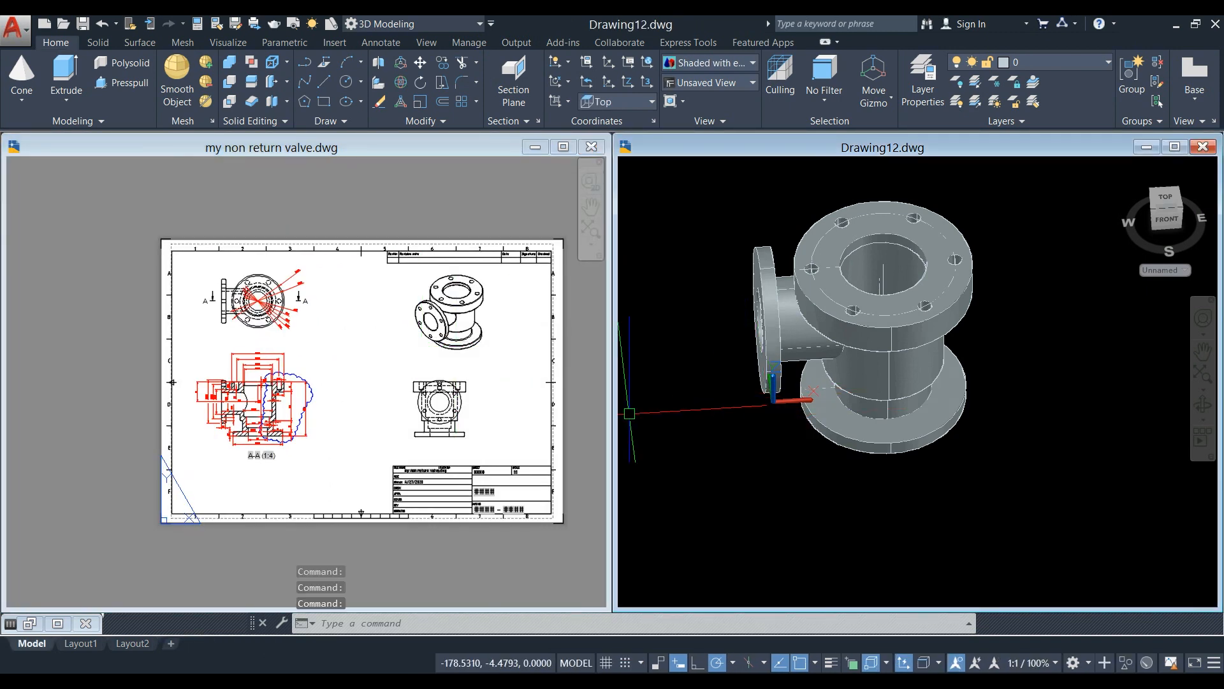
# Examine the side flange's bolt-hole diameter and flange thickness in section A-A of the drawing.
pyautogui.click(236, 424)
pyautogui.scroll(6, 255, 389)
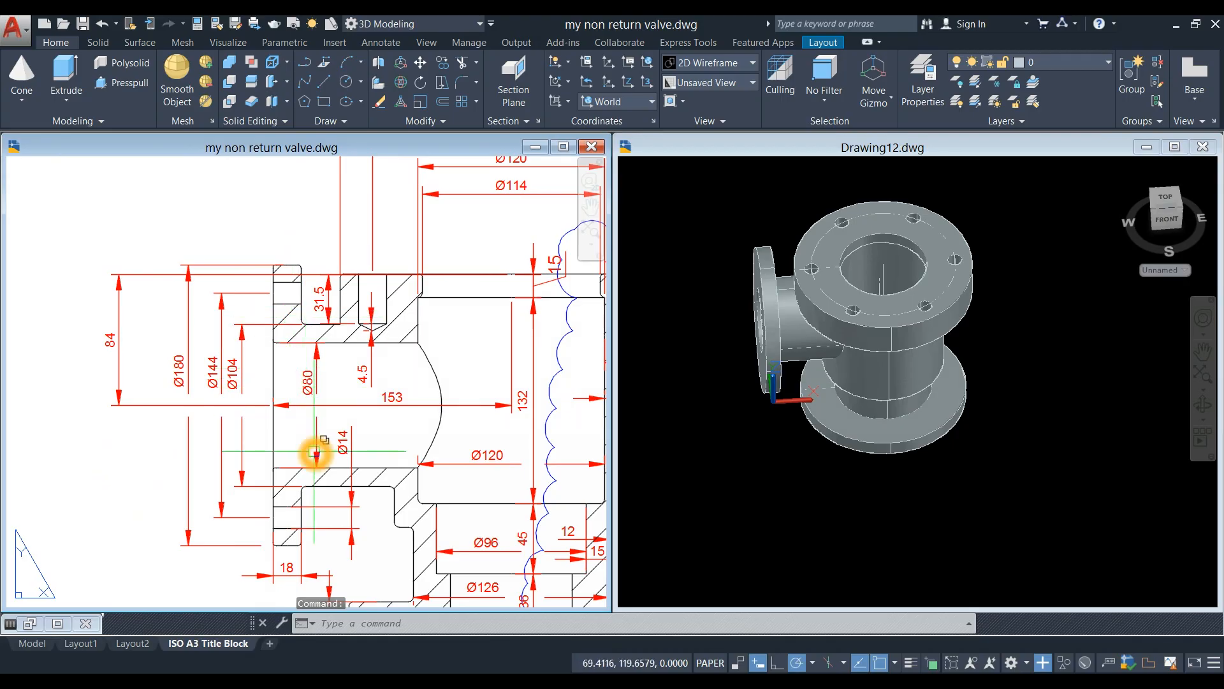
pyautogui.scroll(-5, 358, 500)
pyautogui.scroll(4, 235, 413)
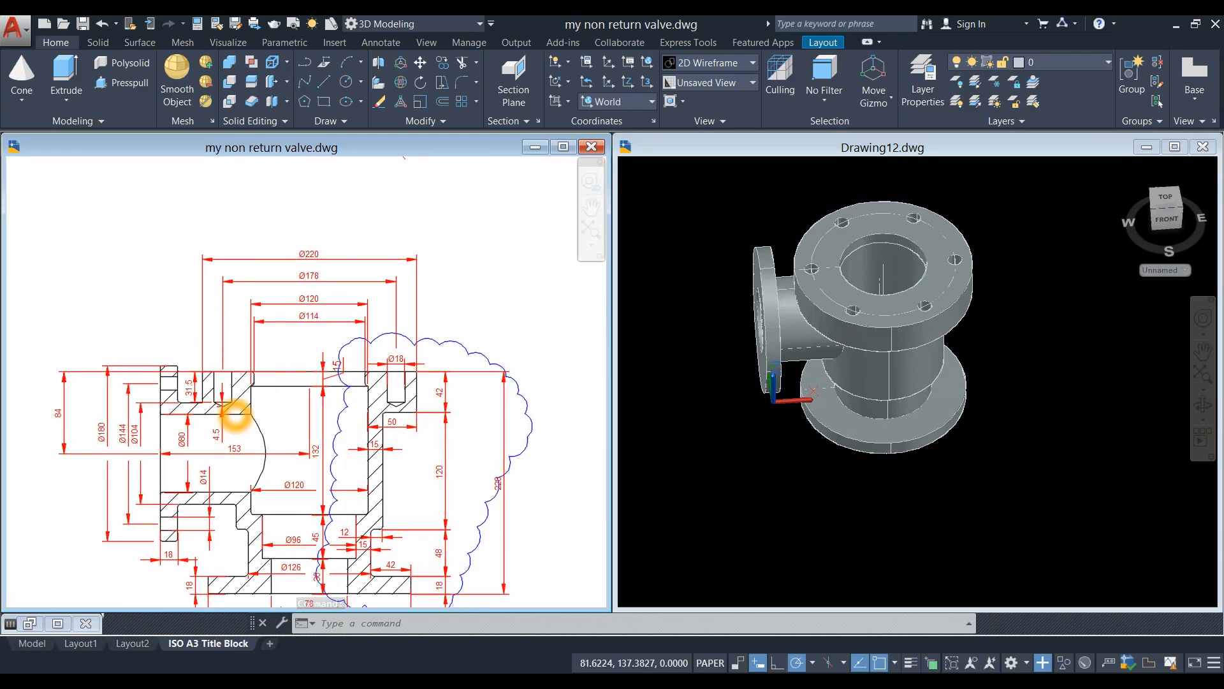
pyautogui.scroll(-3, 232, 410)
pyautogui.scroll(6, 152, 413)
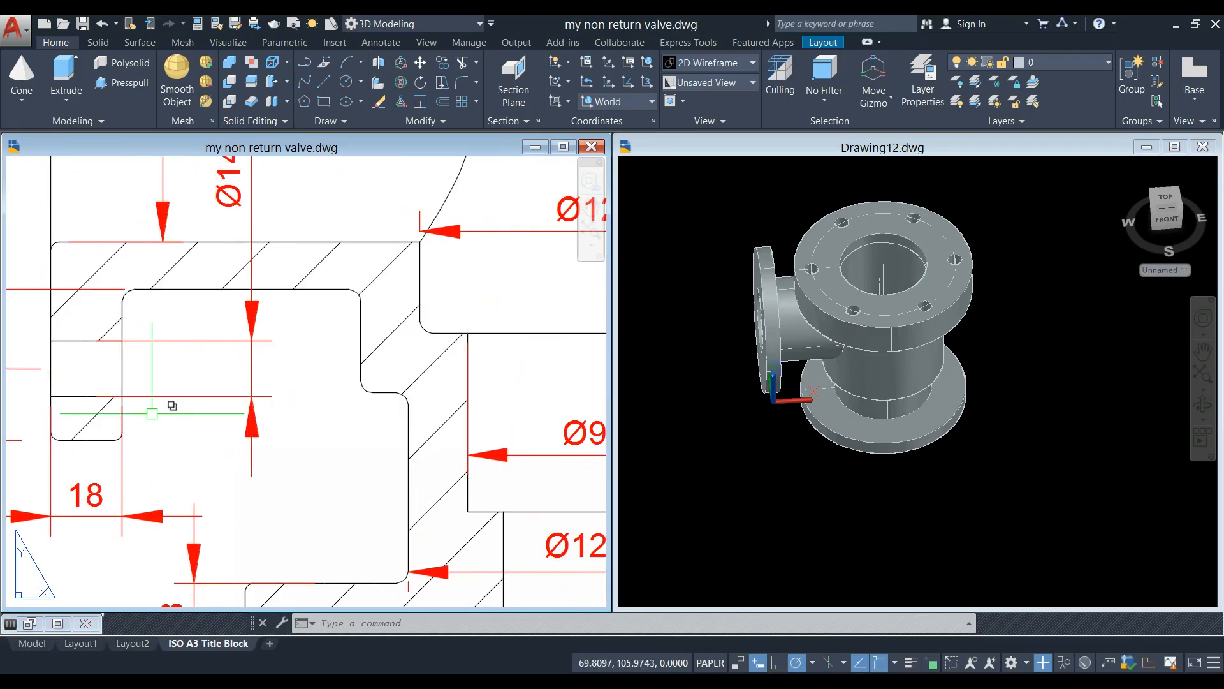
# Inspect the side flange of the 3D model from the Left view, and return to an oblique front view.
pyautogui.click(702, 426)
pyautogui.keyDown('shift'); pyautogui.moveTo(725, 410); pyautogui.dragTo(897, 323, button='middle'); pyautogui.keyUp('shift')
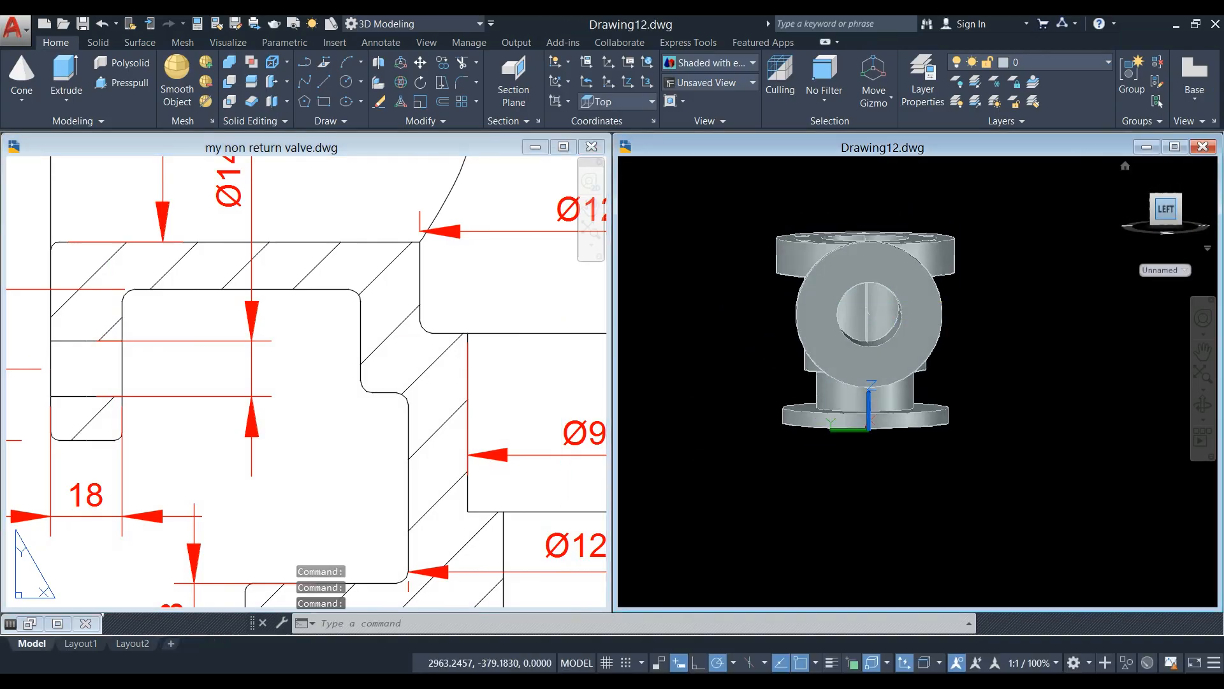
pyautogui.click(1167, 210)
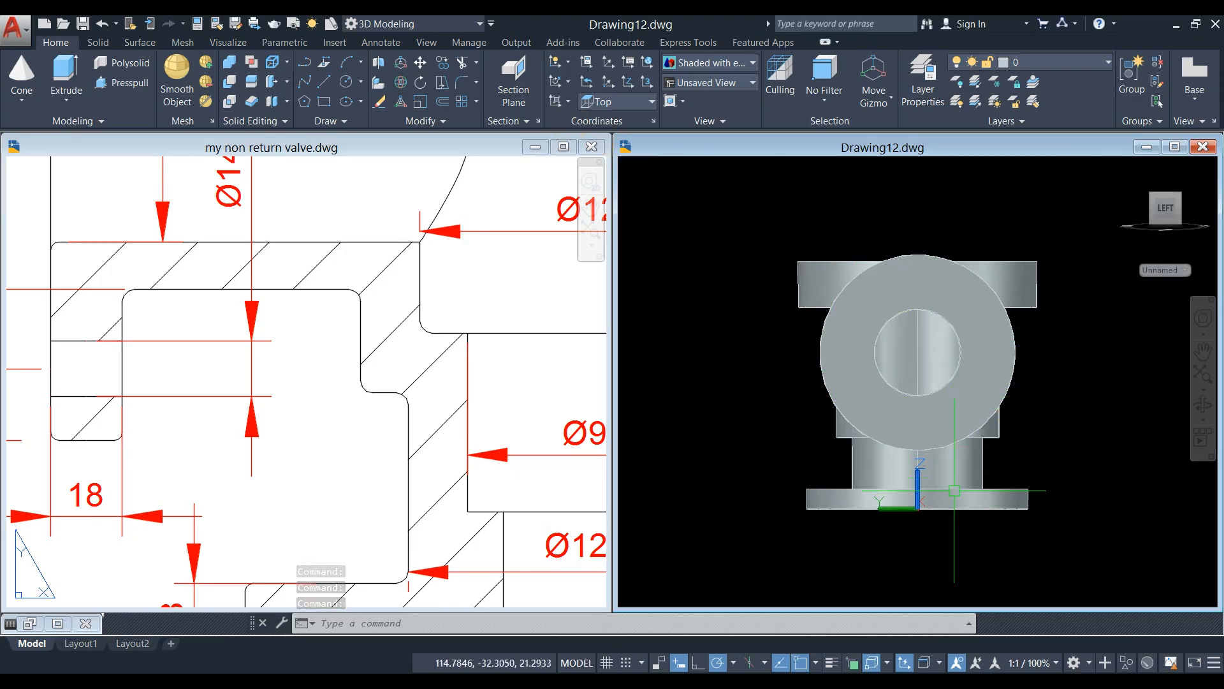
pyautogui.click(909, 475)
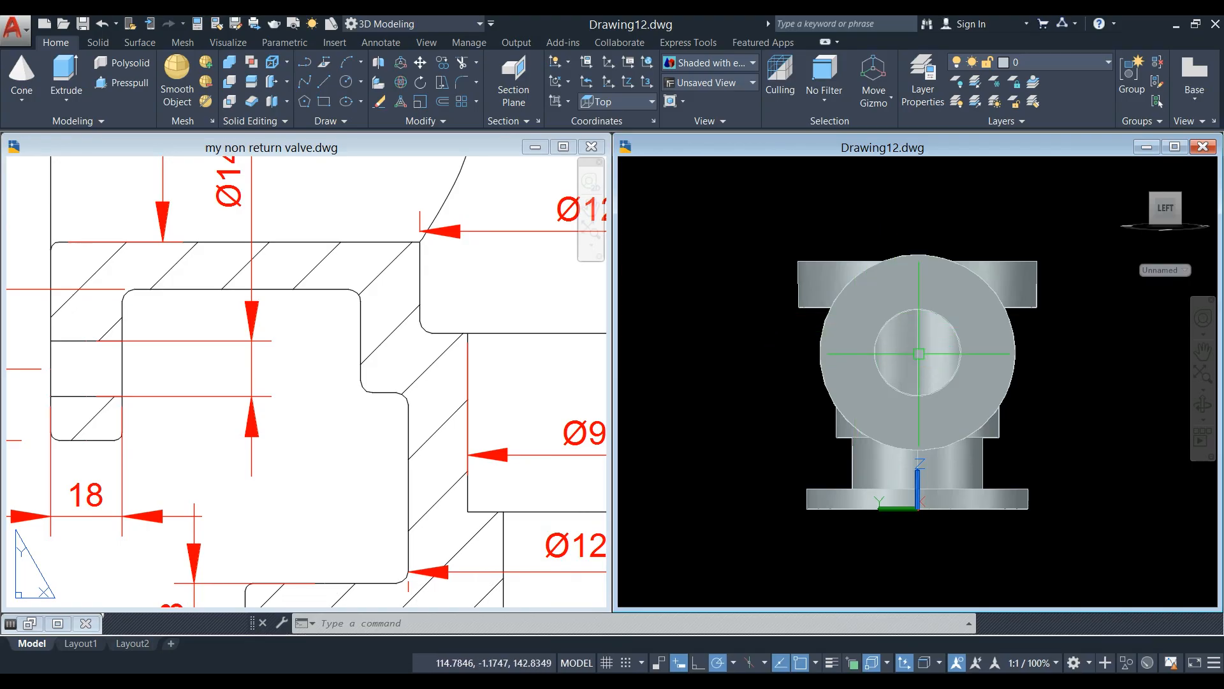
pyautogui.keyDown('shift'); pyautogui.moveTo(820, 336); pyautogui.dragTo(743, 377, button='middle'); pyautogui.keyUp('shift')
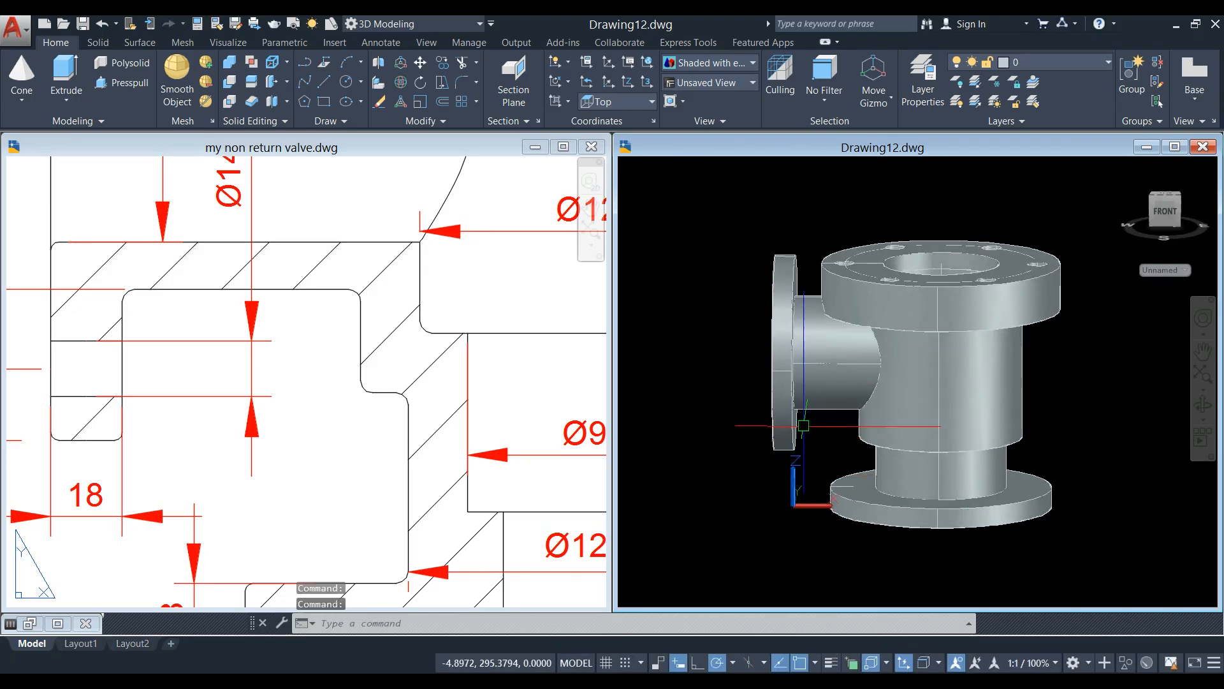
pyautogui.click(874, 189)
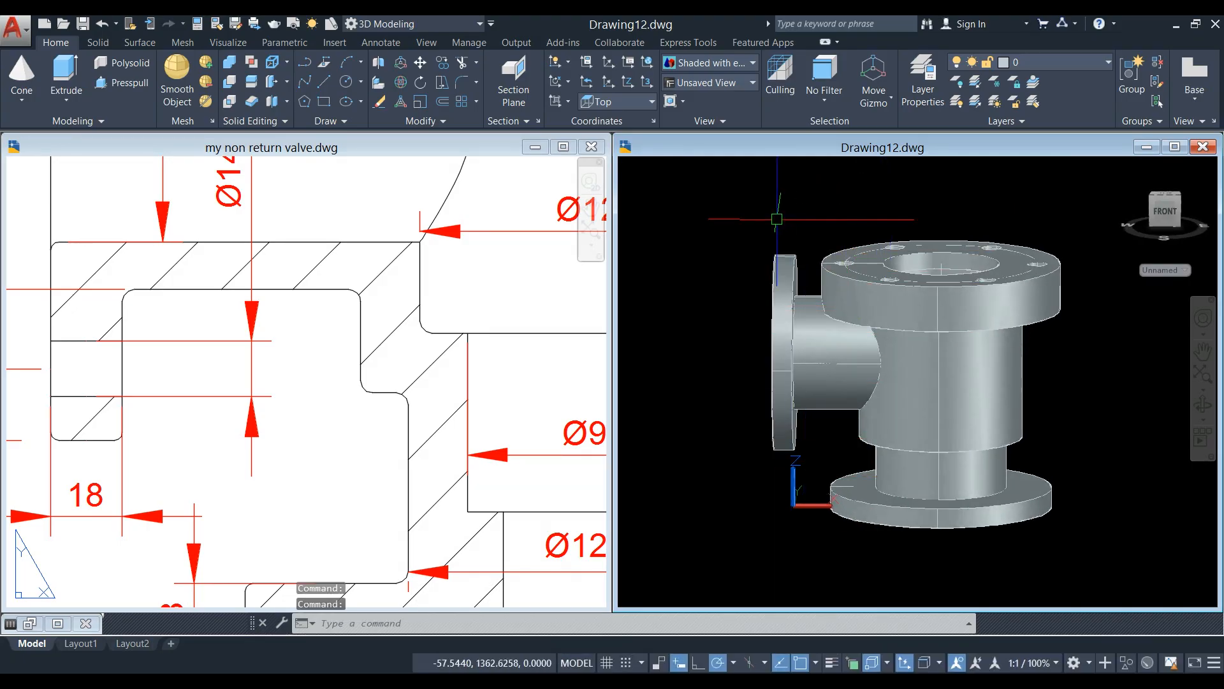
pyautogui.click(857, 372)
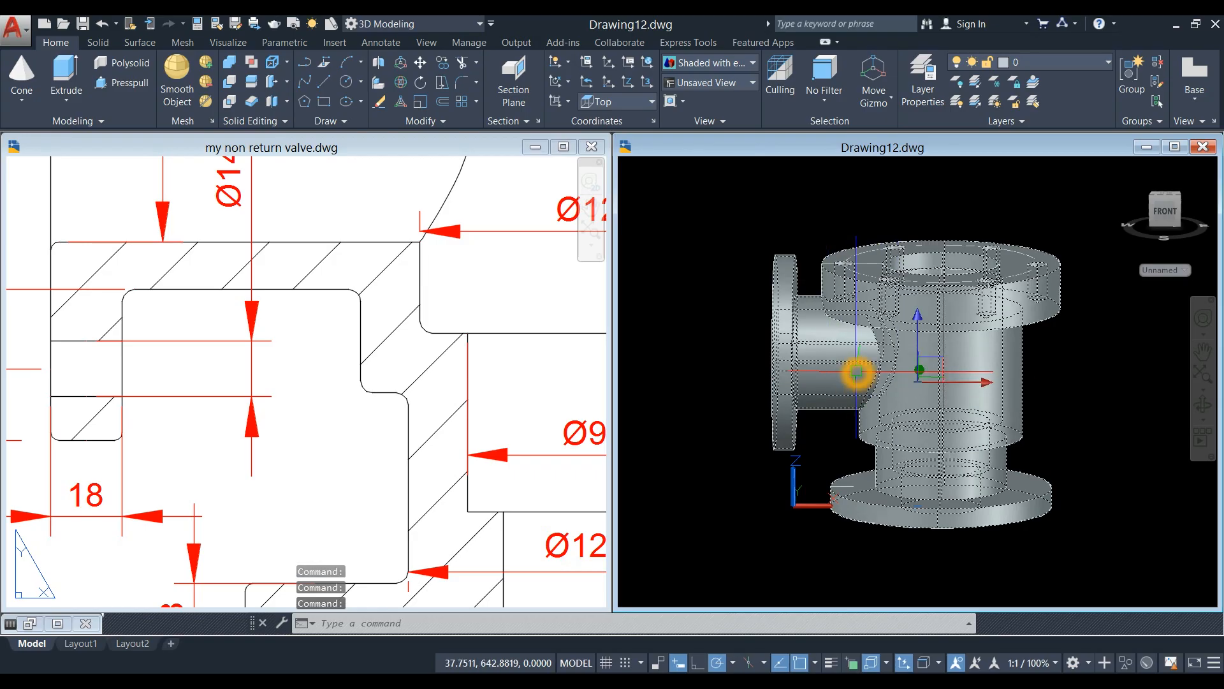
pyautogui.press('Escape')
pyautogui.click(1141, 229)
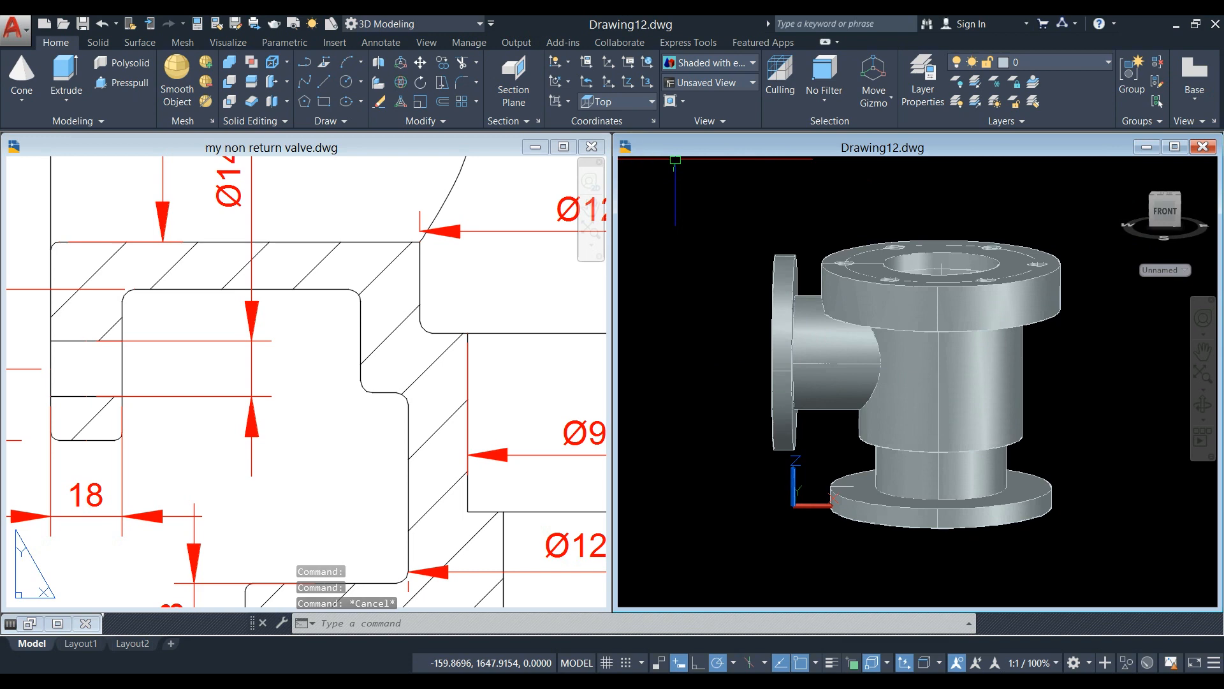
# Set the 3D valve model to the Left view so the side flange's face is seen straight on.
pyautogui.click(674, 177)
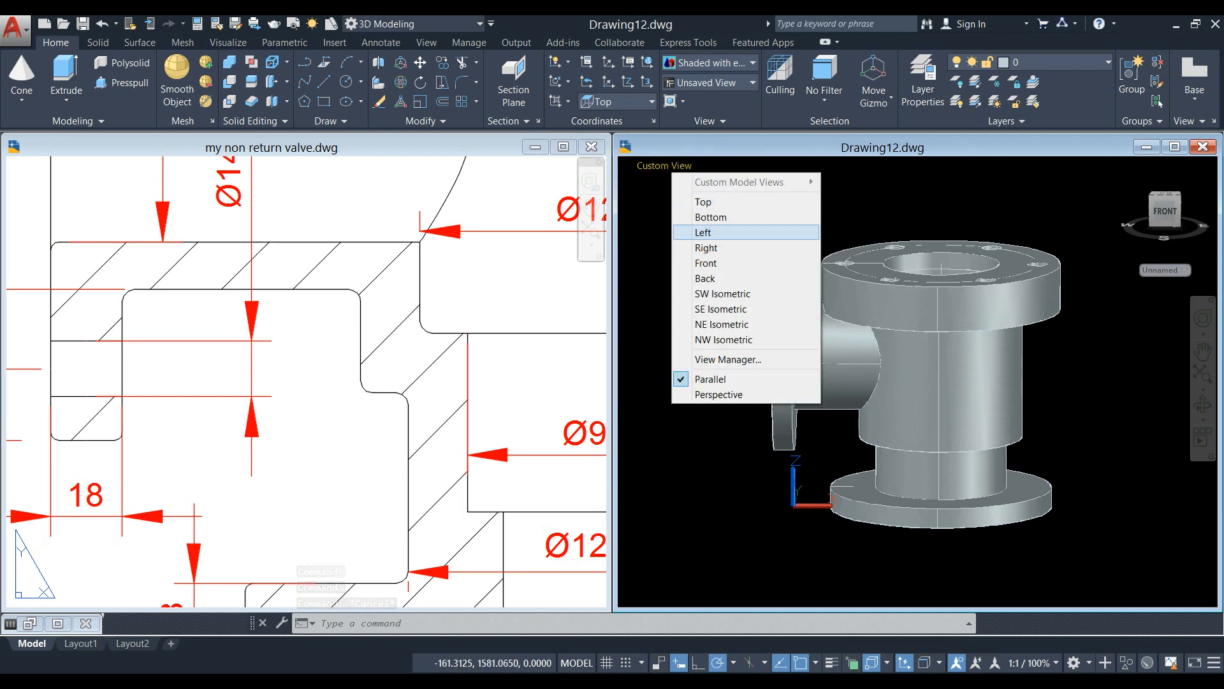
pyautogui.click(711, 235)
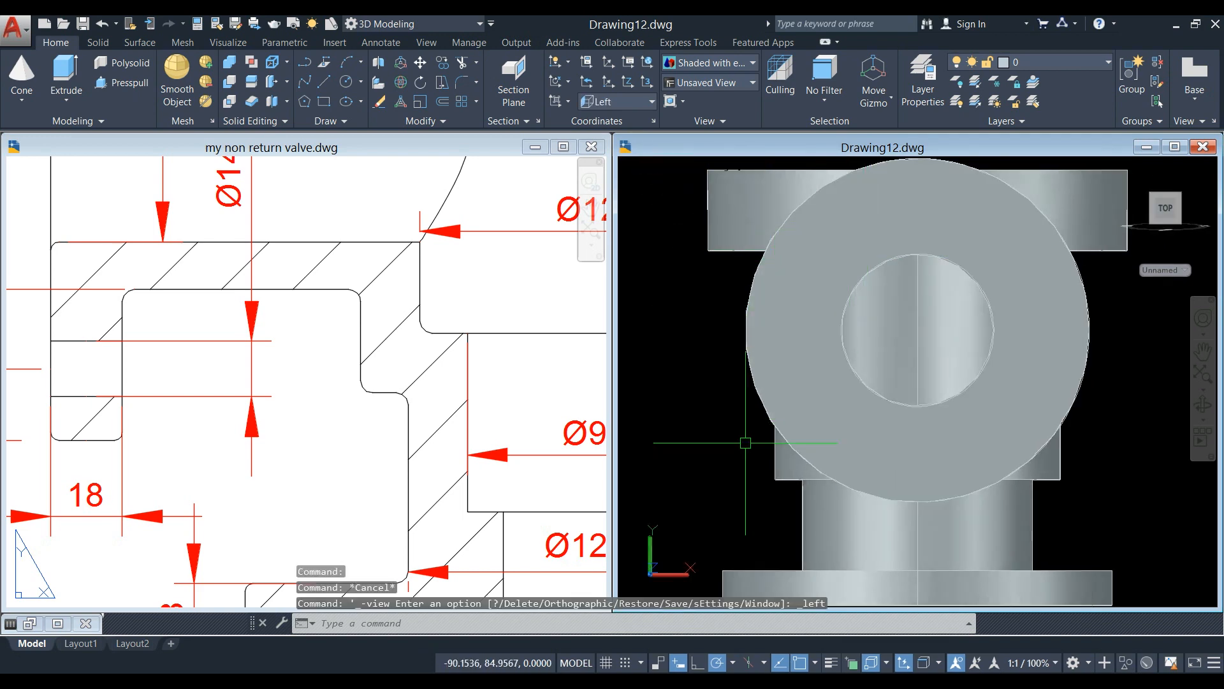
pyautogui.scroll(-2, 863, 403)
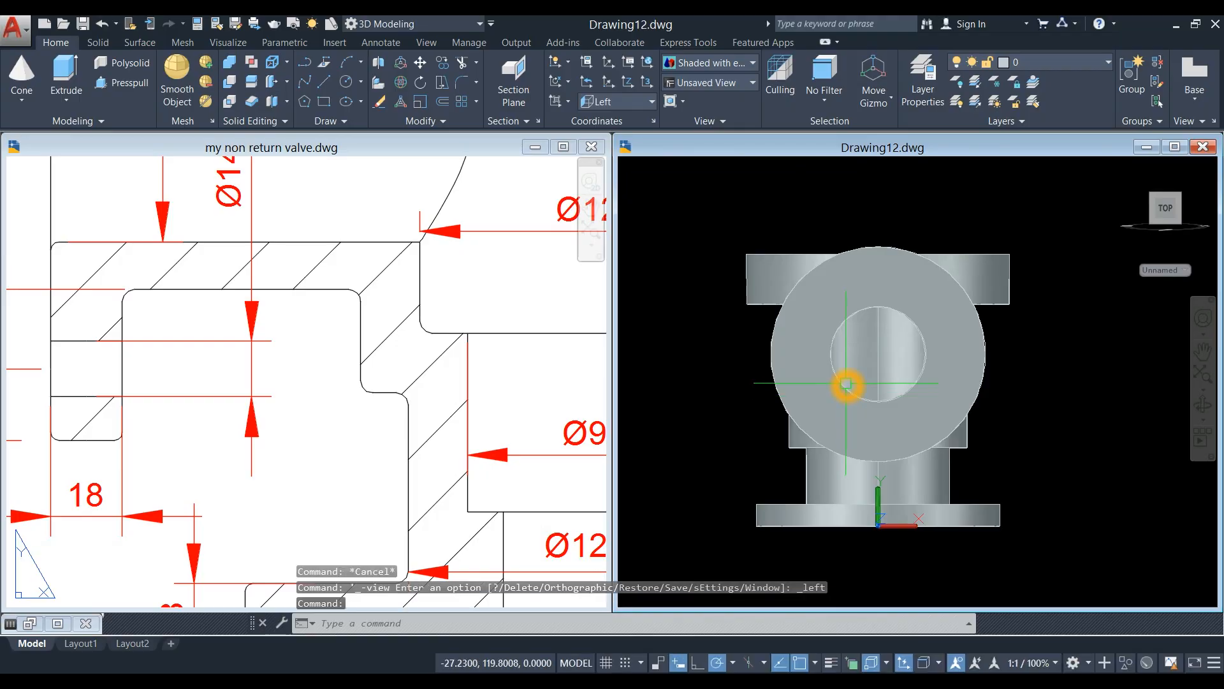
pyautogui.scroll(2, 846, 384)
pyautogui.moveTo(846, 384); pyautogui.dragTo(813, 341, button='middle')
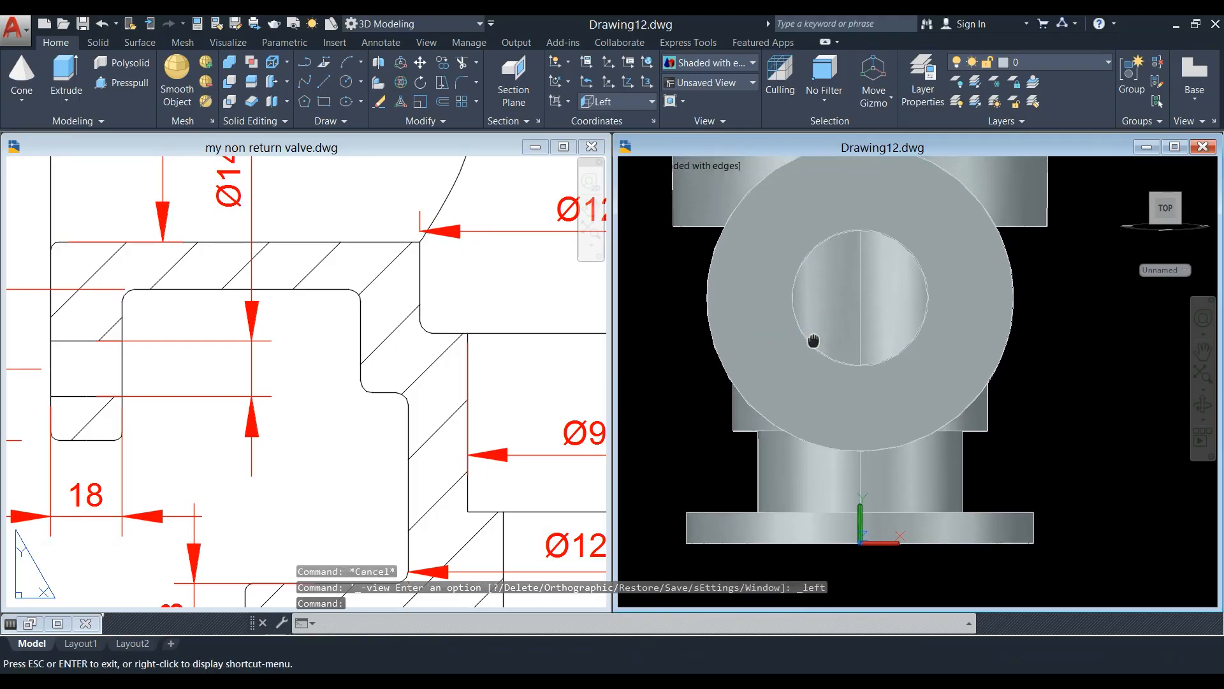
pyautogui.scroll(-2, 813, 344)
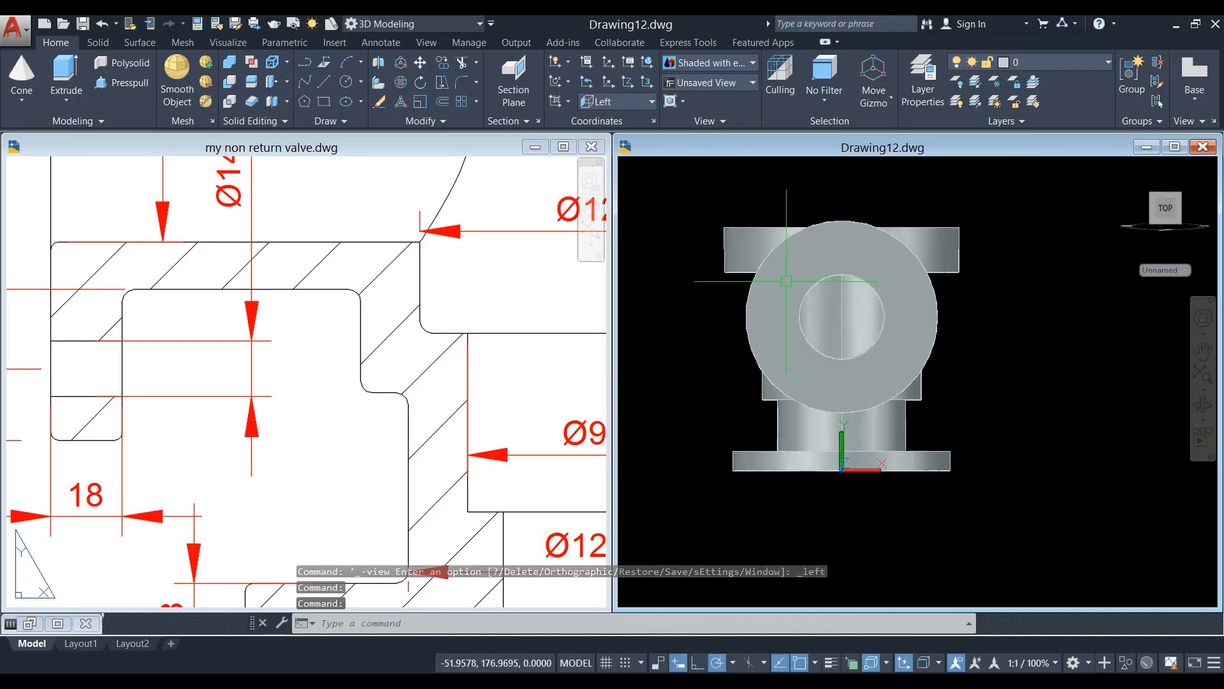
# Align the XY plane of the UCS with the current Left view using the UCS View option.
pyautogui.click(568, 100)
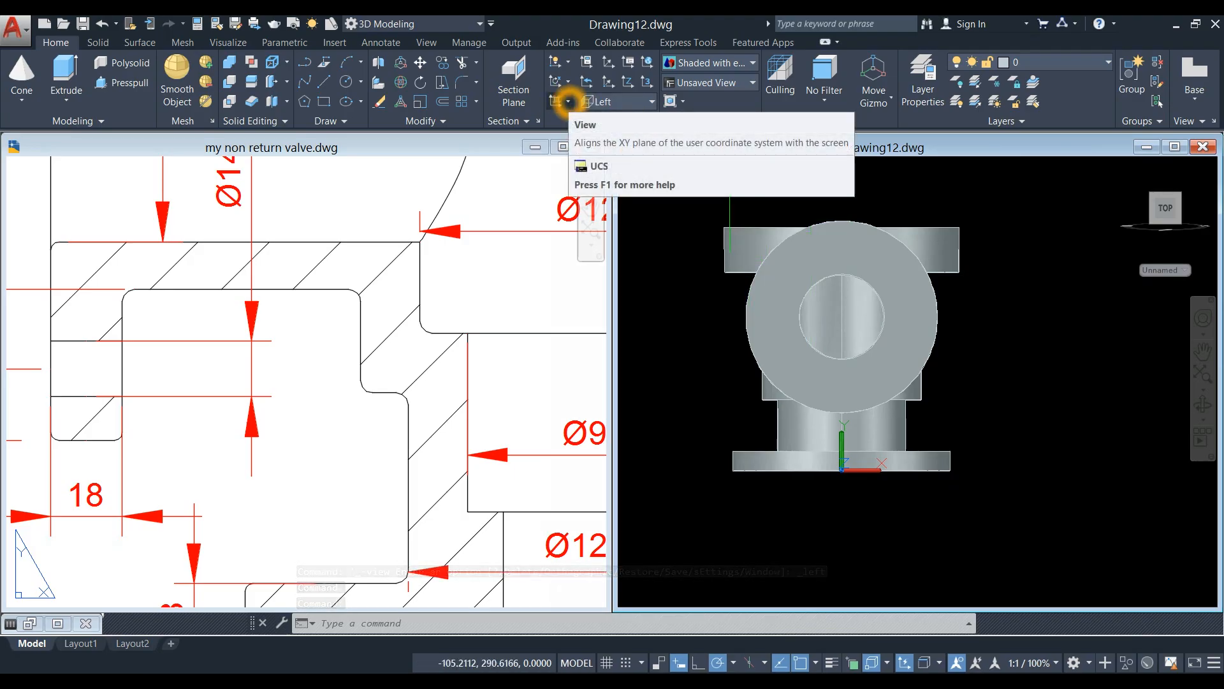
pyautogui.click(568, 100)
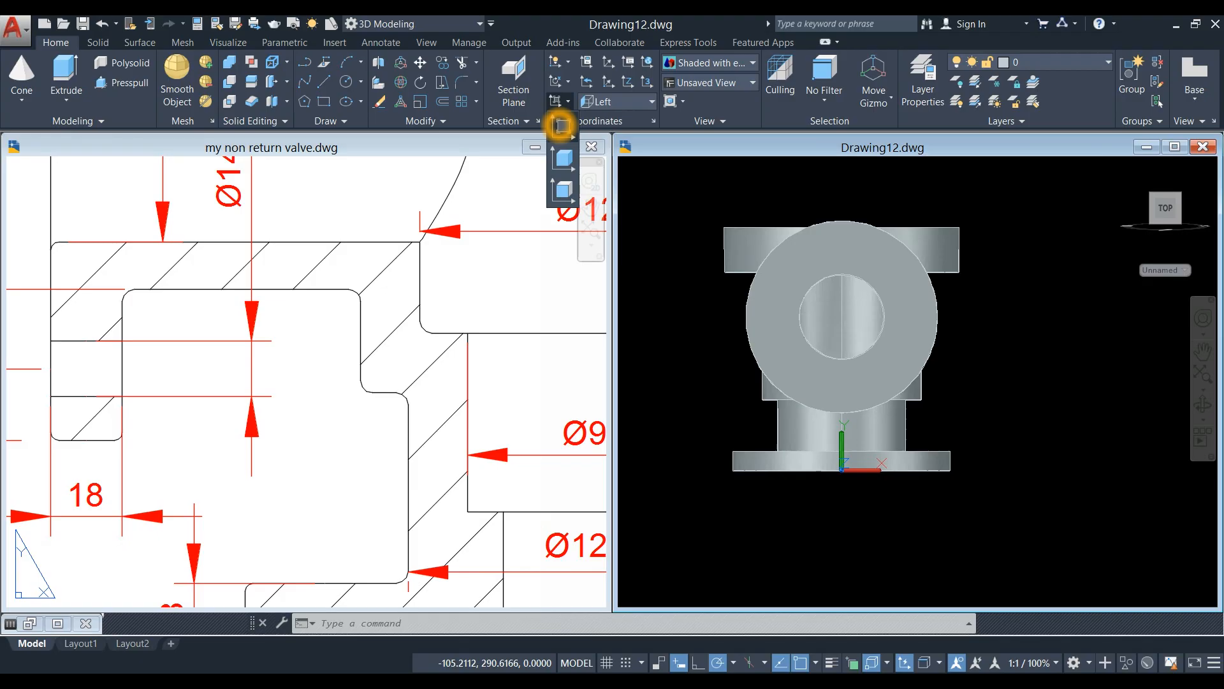
pyautogui.click(564, 131)
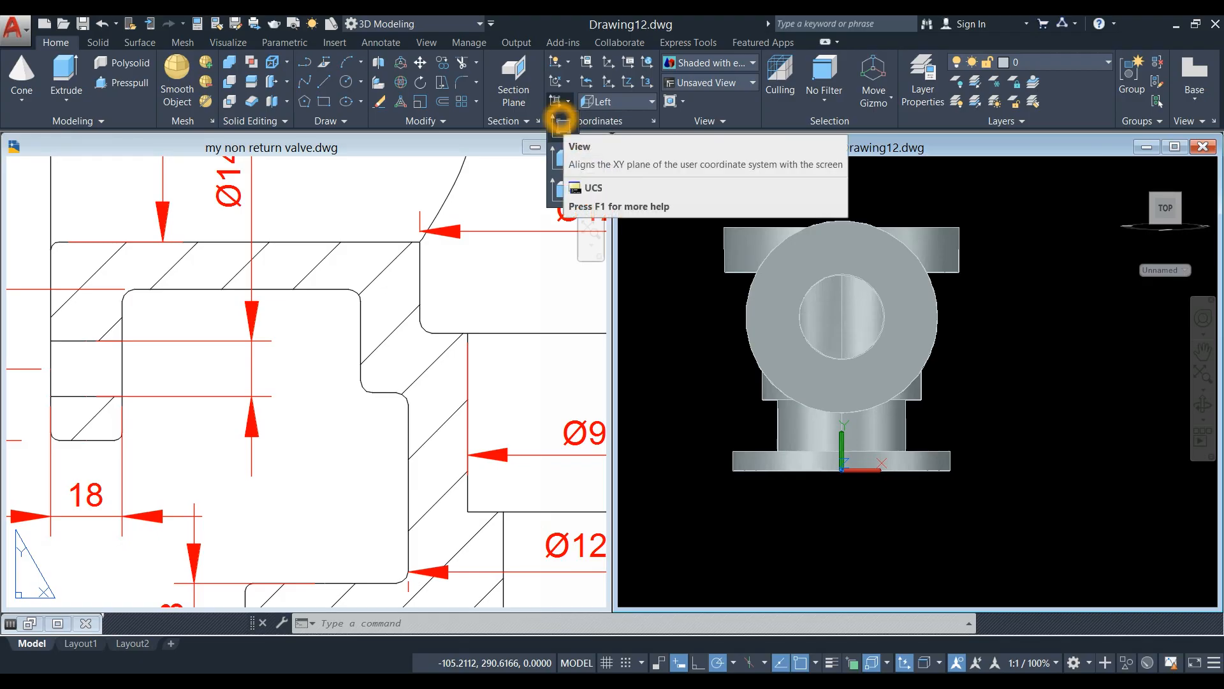
pyautogui.click(564, 127)
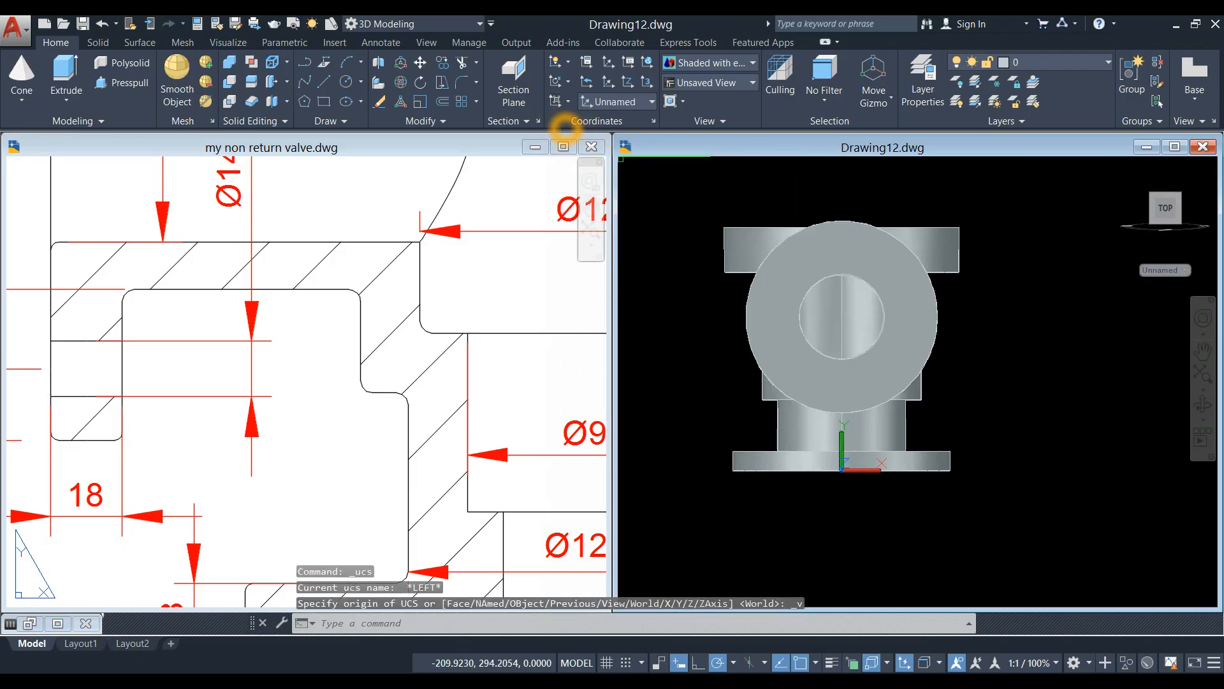
pyautogui.click(845, 433)
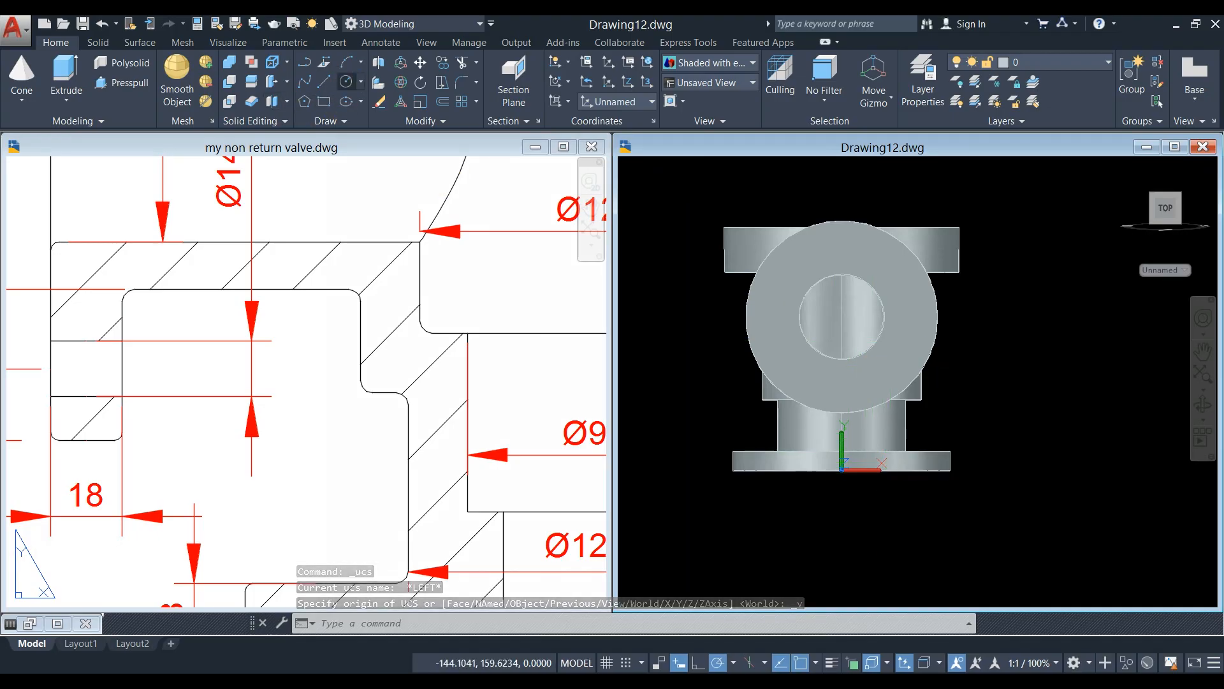
pyautogui.click(346, 82)
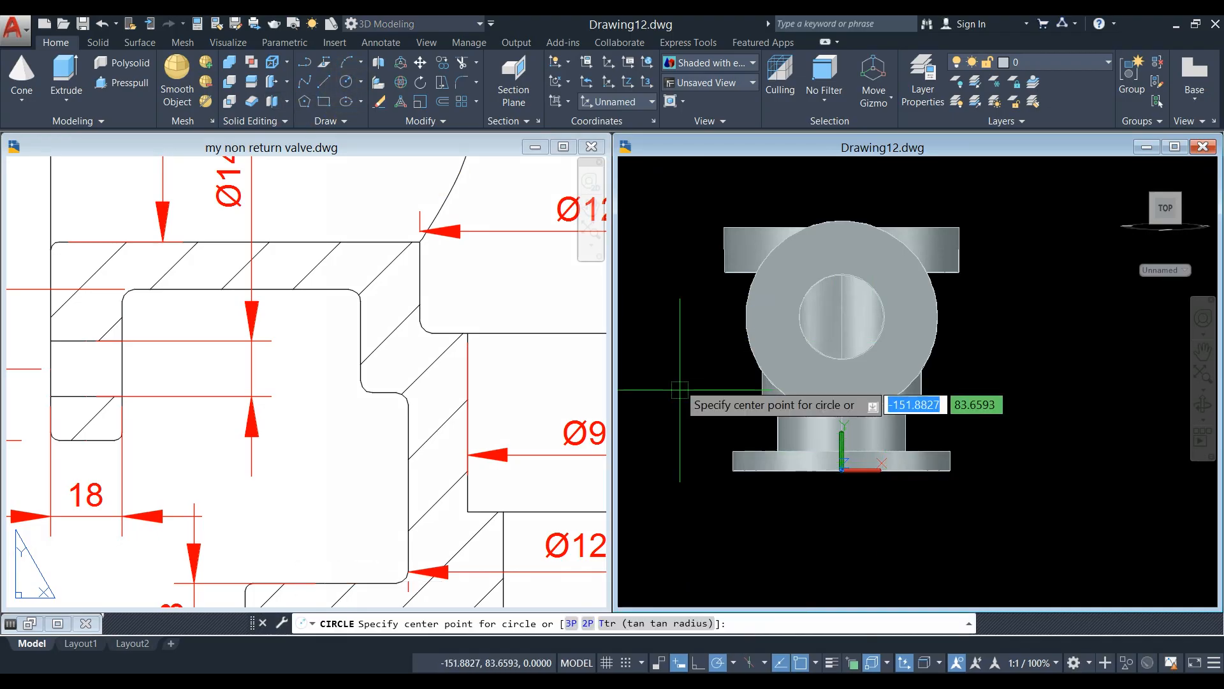
pyautogui.keyDown('shift'); pyautogui.rightClick(842, 342); pyautogui.keyUp('shift')
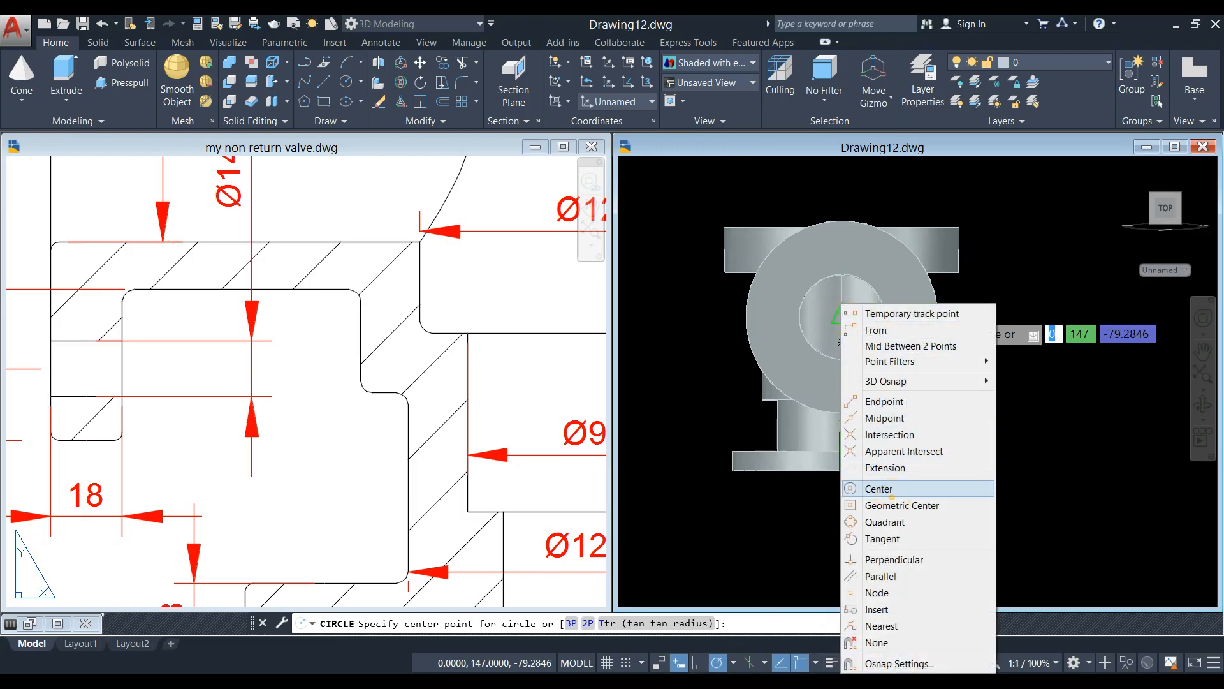
pyautogui.click(886, 489)
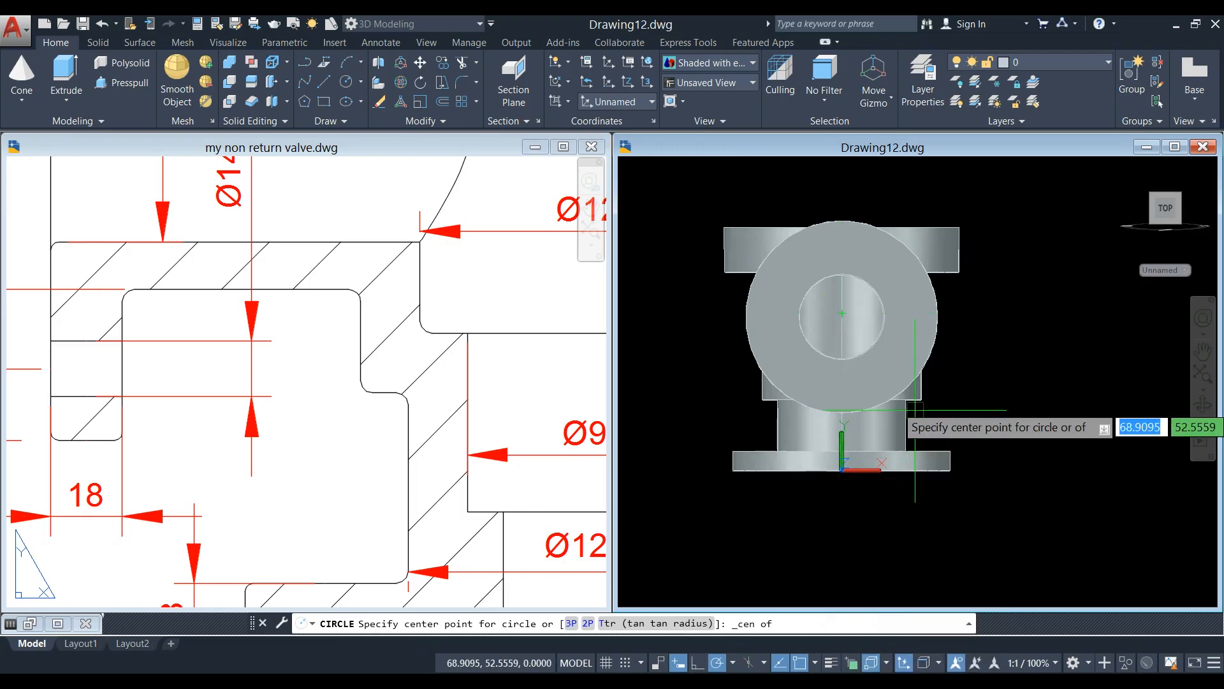
pyautogui.click(899, 351)
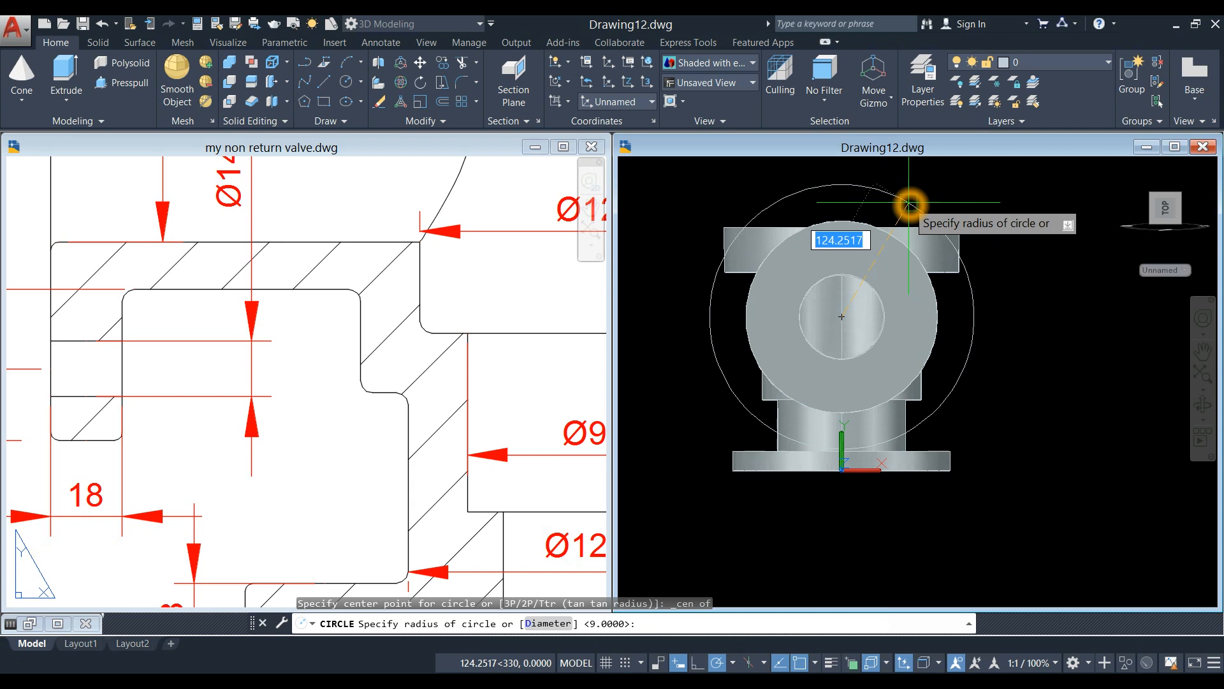
pyautogui.press('Escape')
# Switch to the valve drawing and examine the side flange's bolt-circle diameter in the sectional view.
pyautogui.click(305, 377)
pyautogui.scroll(-2, 301, 377)
pyautogui.moveTo(300, 370); pyautogui.dragTo(354, 402, button='middle')
pyautogui.scroll(-2, 332, 413)
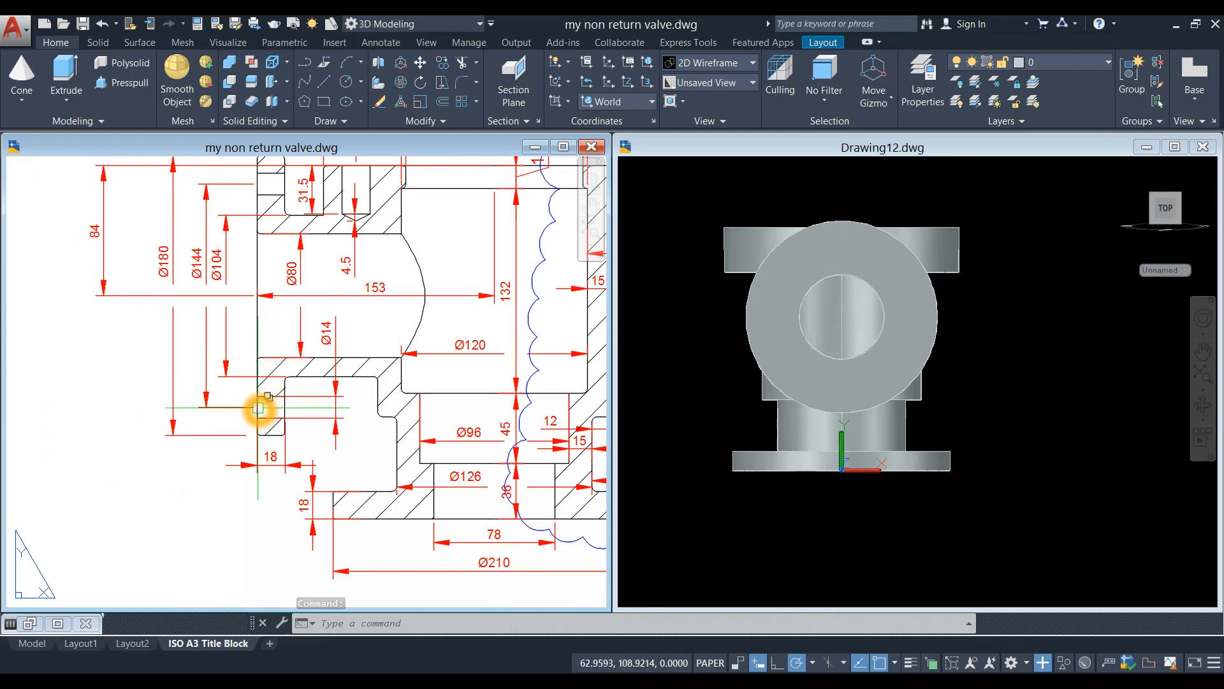
pyautogui.scroll(2, 258, 409)
pyautogui.scroll(-2, 258, 408)
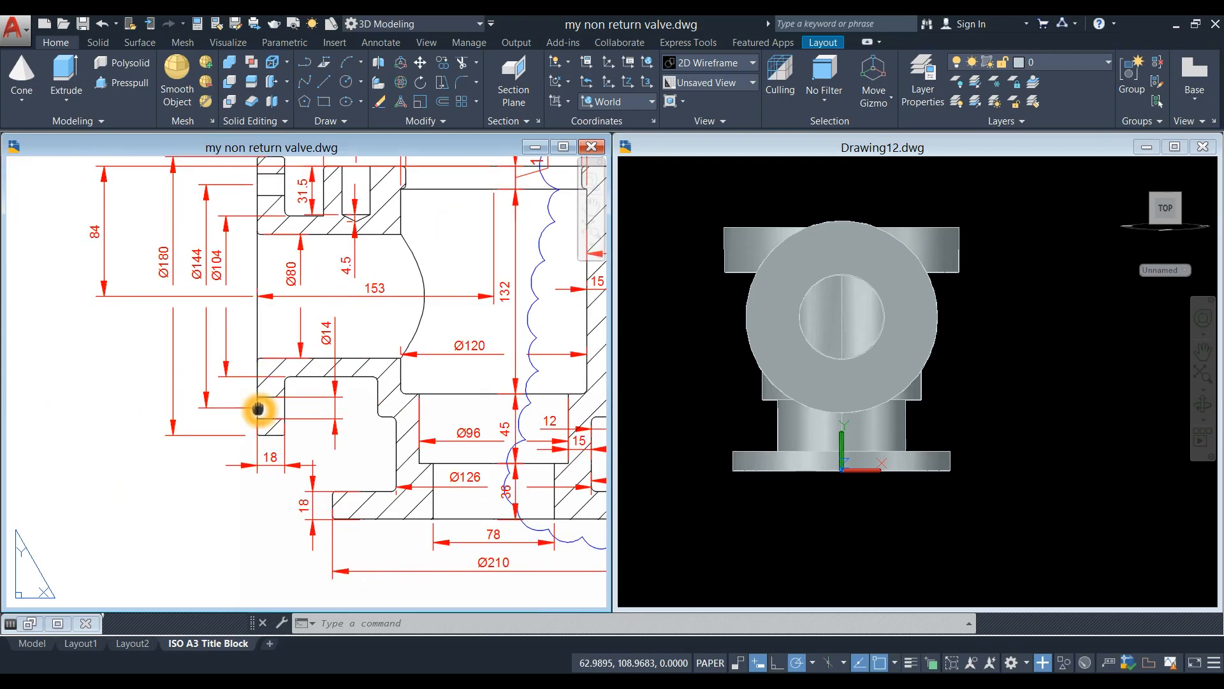
pyautogui.moveTo(254, 410); pyautogui.dragTo(251, 420, button='middle')
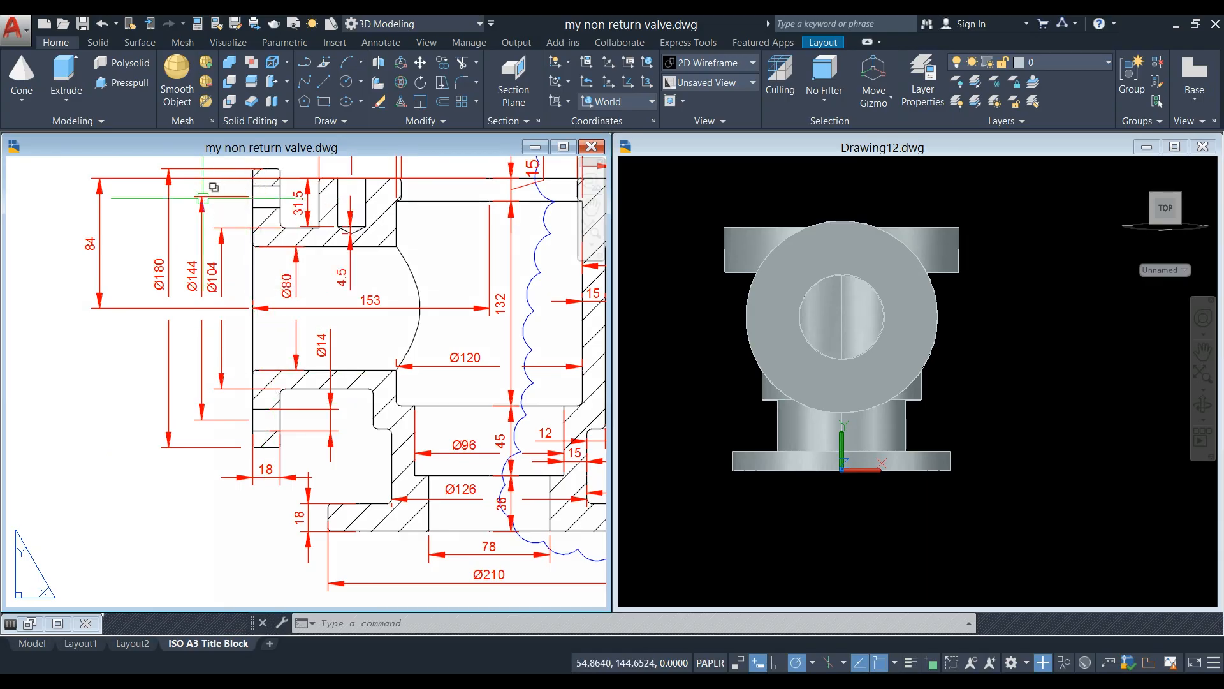
# Return to the 3D model and draw a 144 mm diameter bolt circle centred on the side flange's face.
pyautogui.click(644, 422)
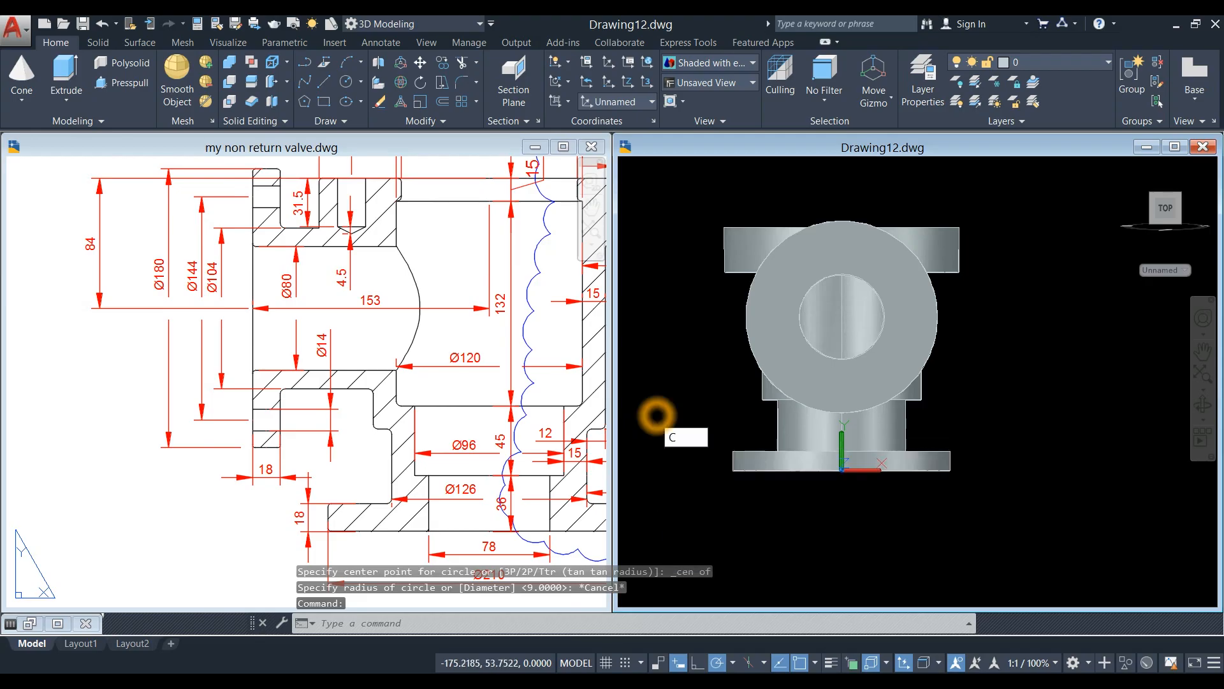
pyautogui.press('Return')
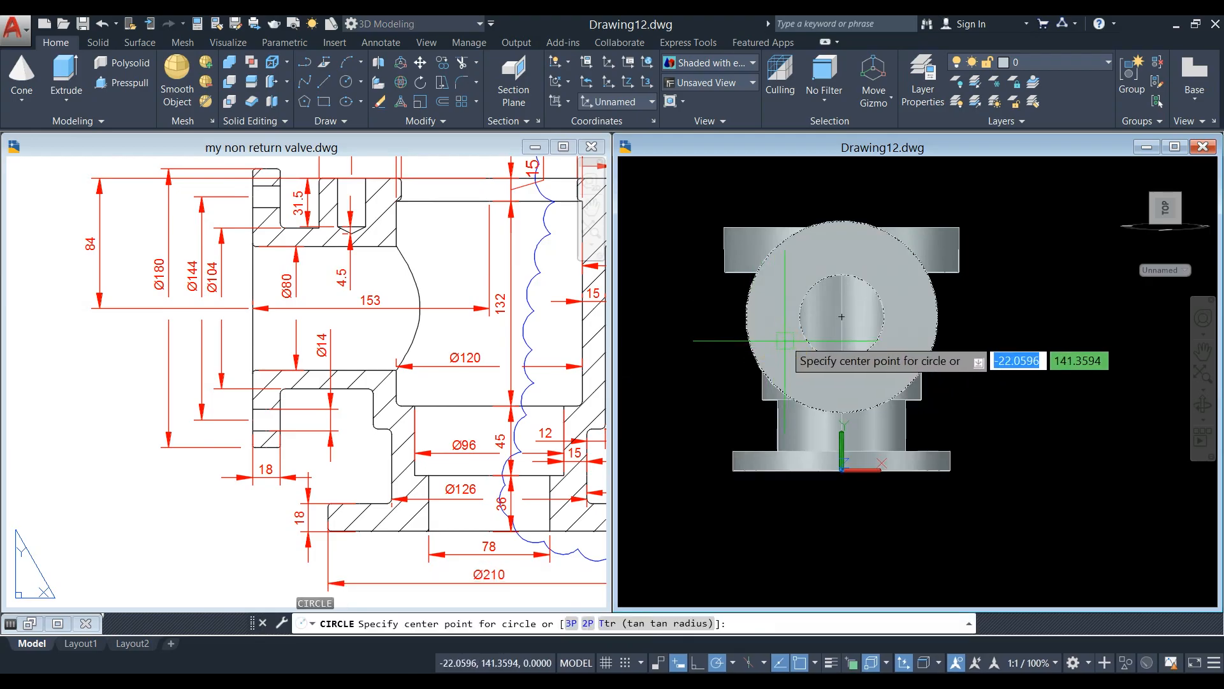
pyautogui.click(775, 348)
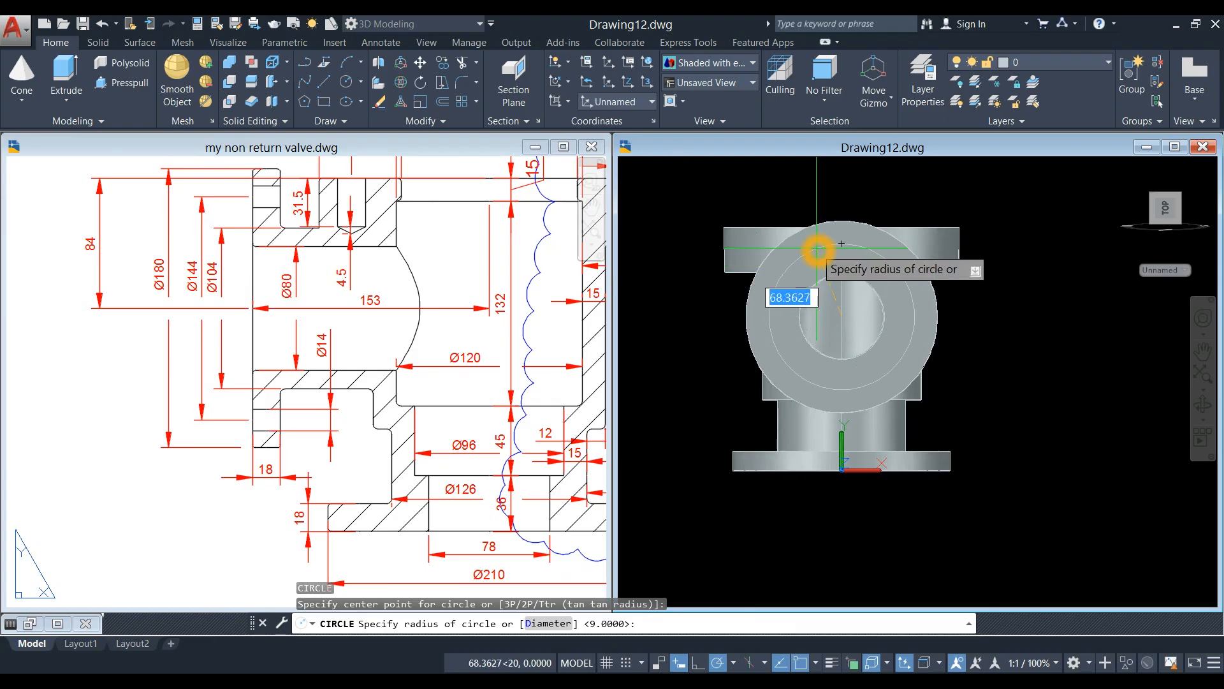
pyautogui.press('Return')
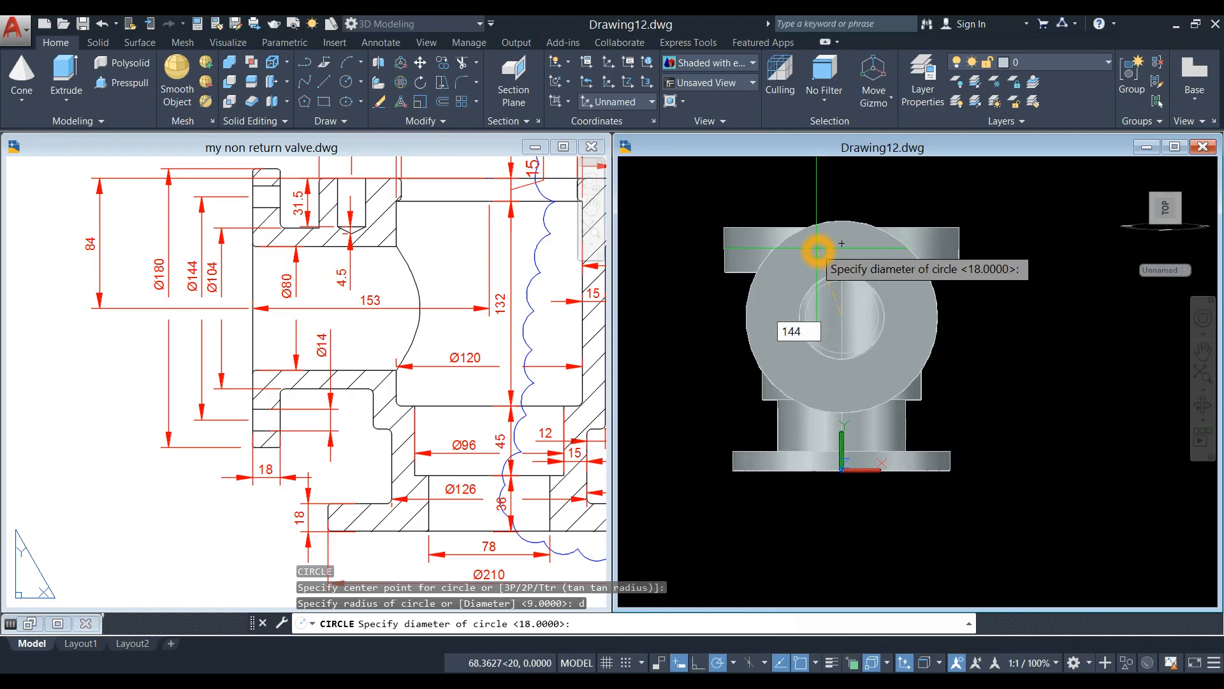
pyautogui.press('Return')
pyautogui.write('c')
pyautogui.press('Return')
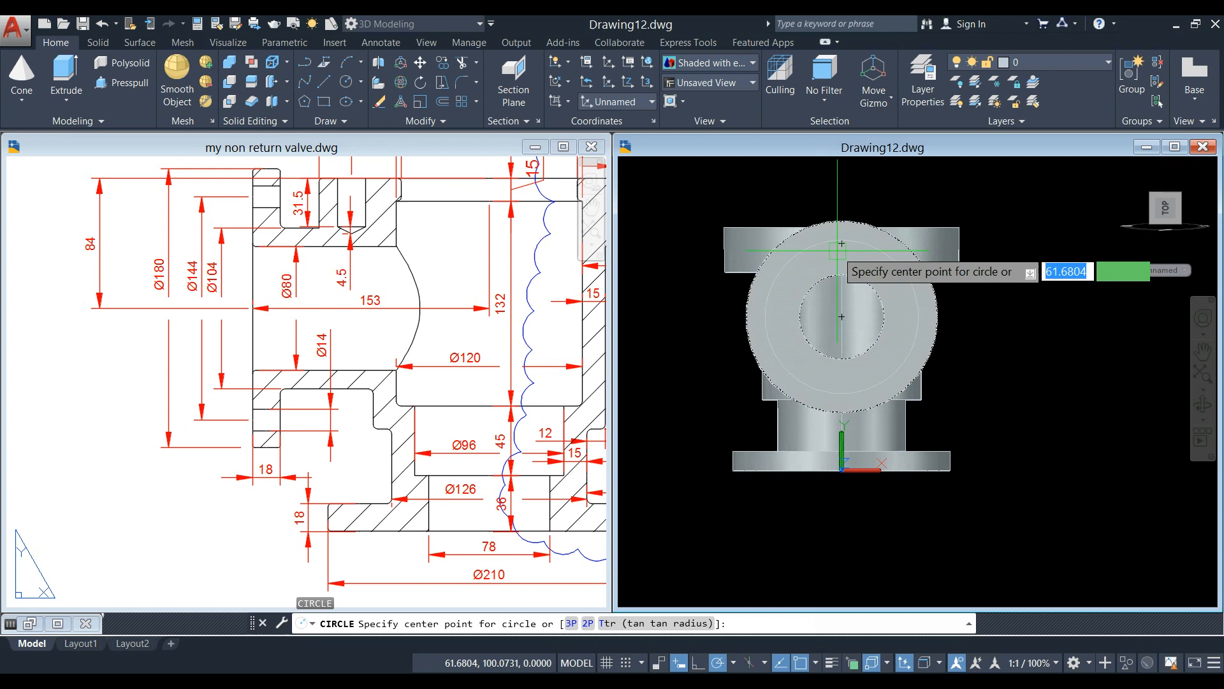
pyautogui.scroll(3, 846, 244)
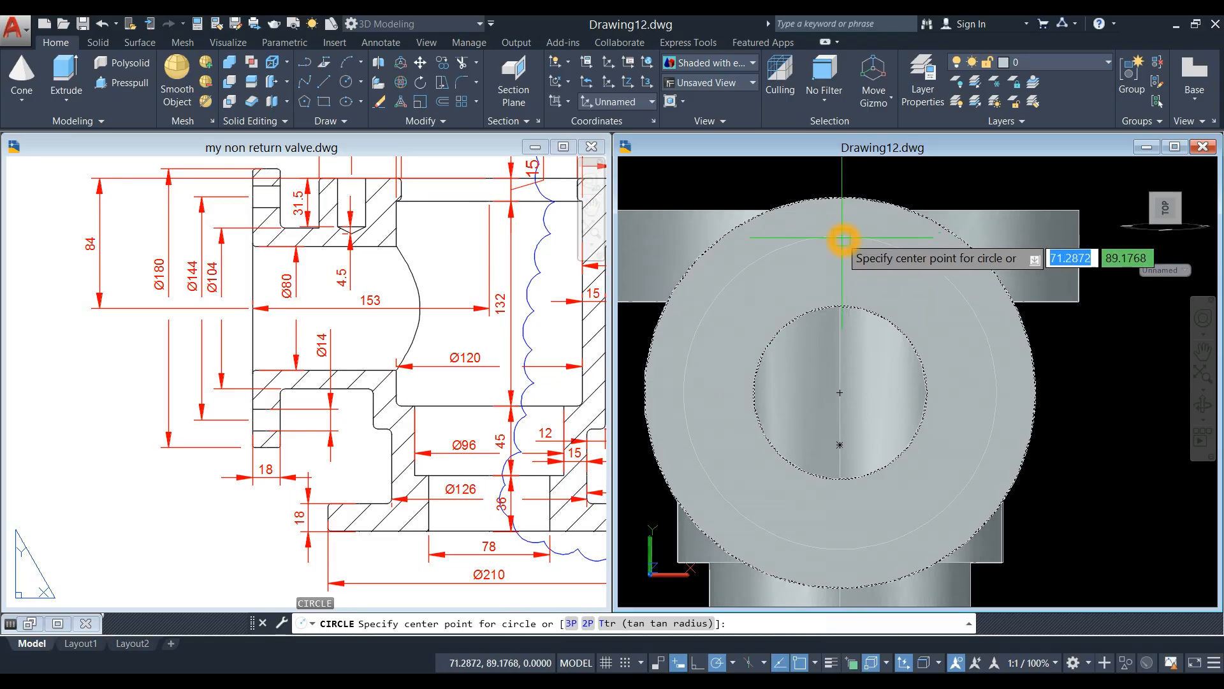
pyautogui.press('Escape')
# Switch the model to the Wireframe visual style and draw a 14 mm diameter circle at the top quadrant of the bolt circle.
pyautogui.click(697, 163)
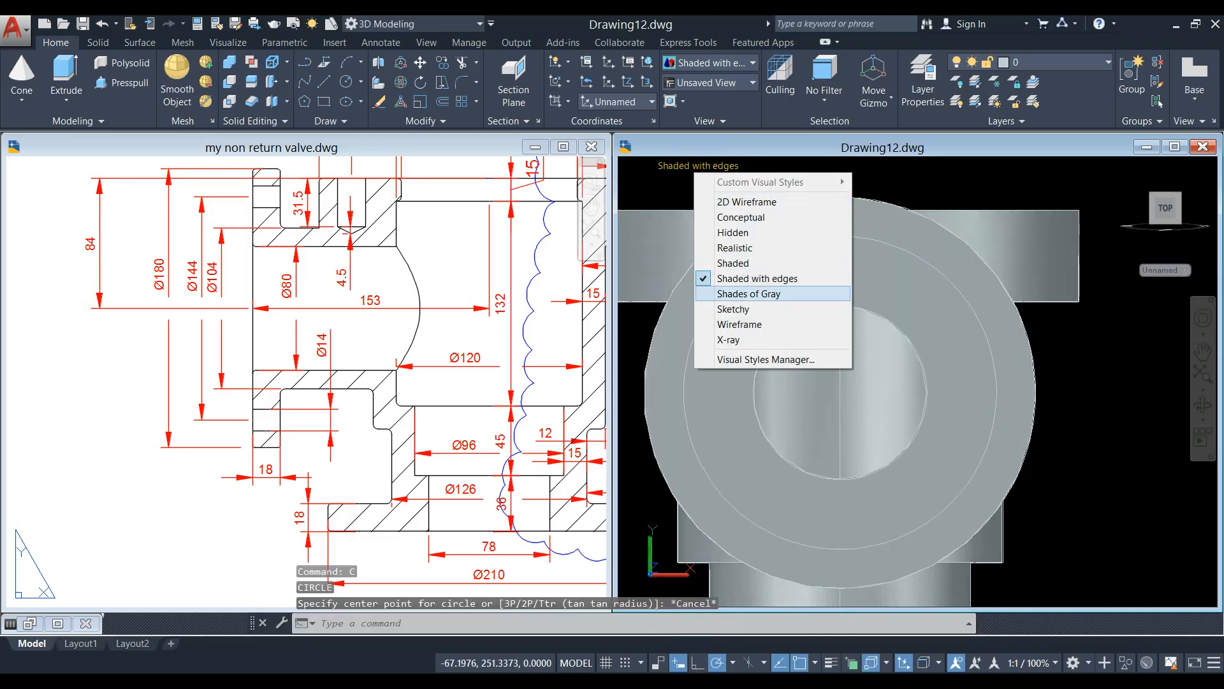
pyautogui.click(733, 324)
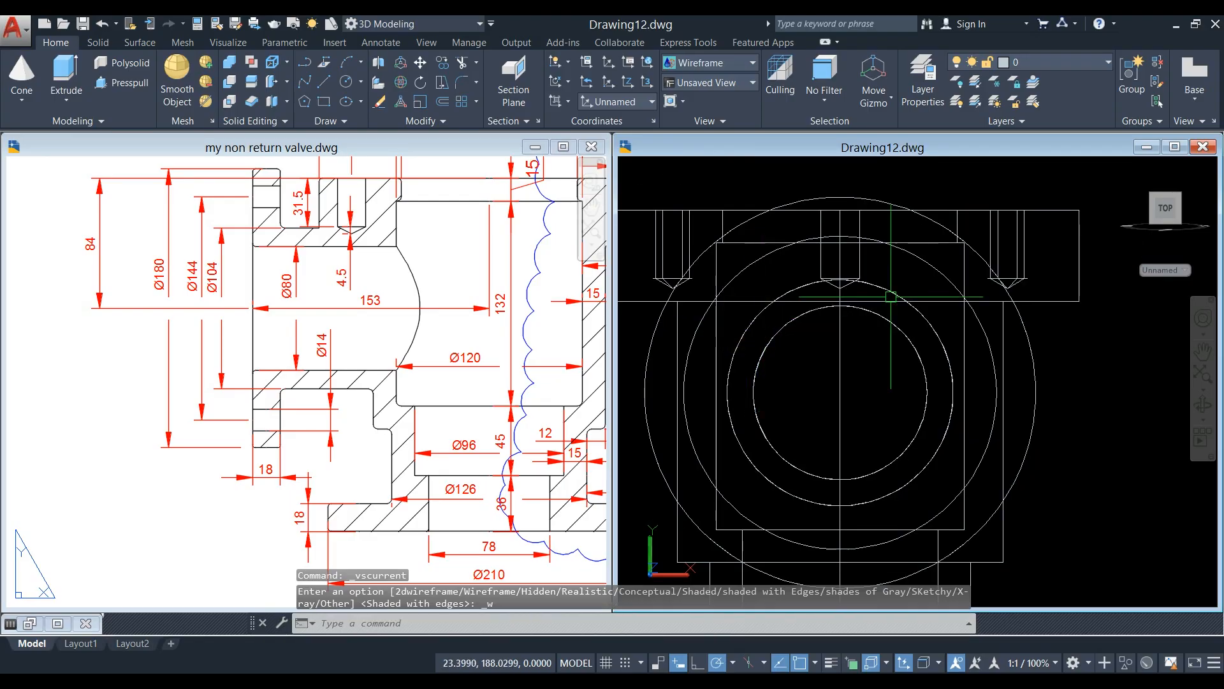
pyautogui.write('c')
pyautogui.press('Return')
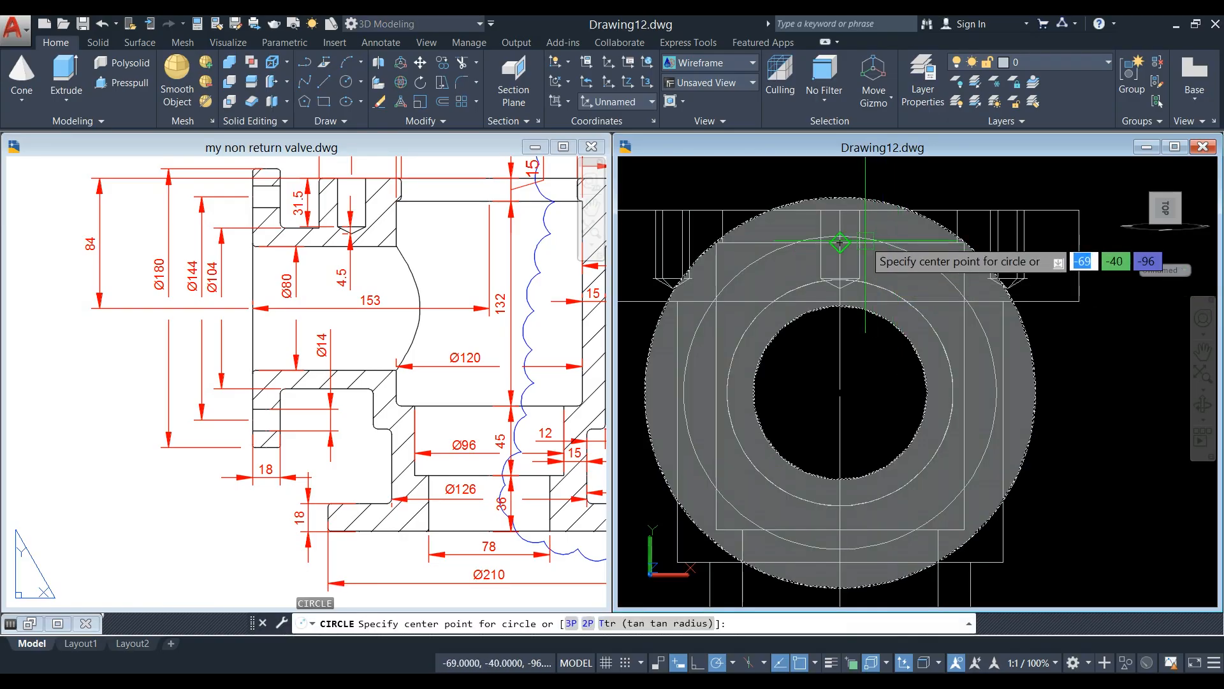
pyautogui.click(845, 238)
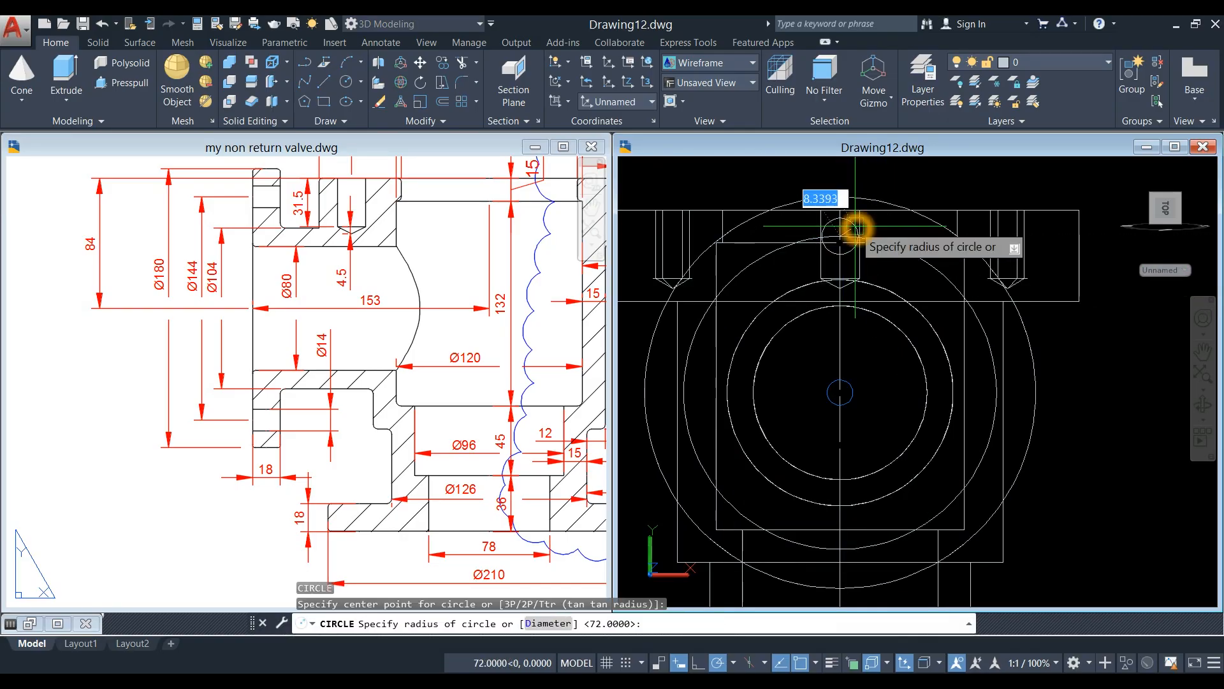
pyautogui.press('Return')
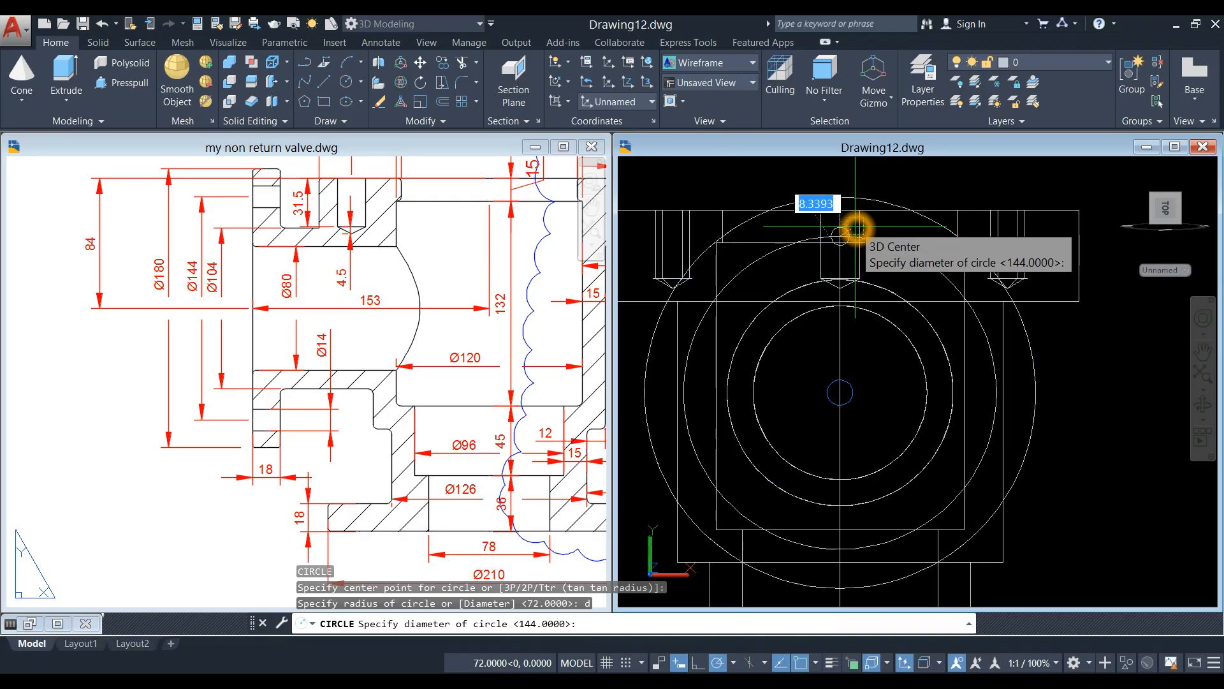
pyautogui.write('14')
pyautogui.press('Return')
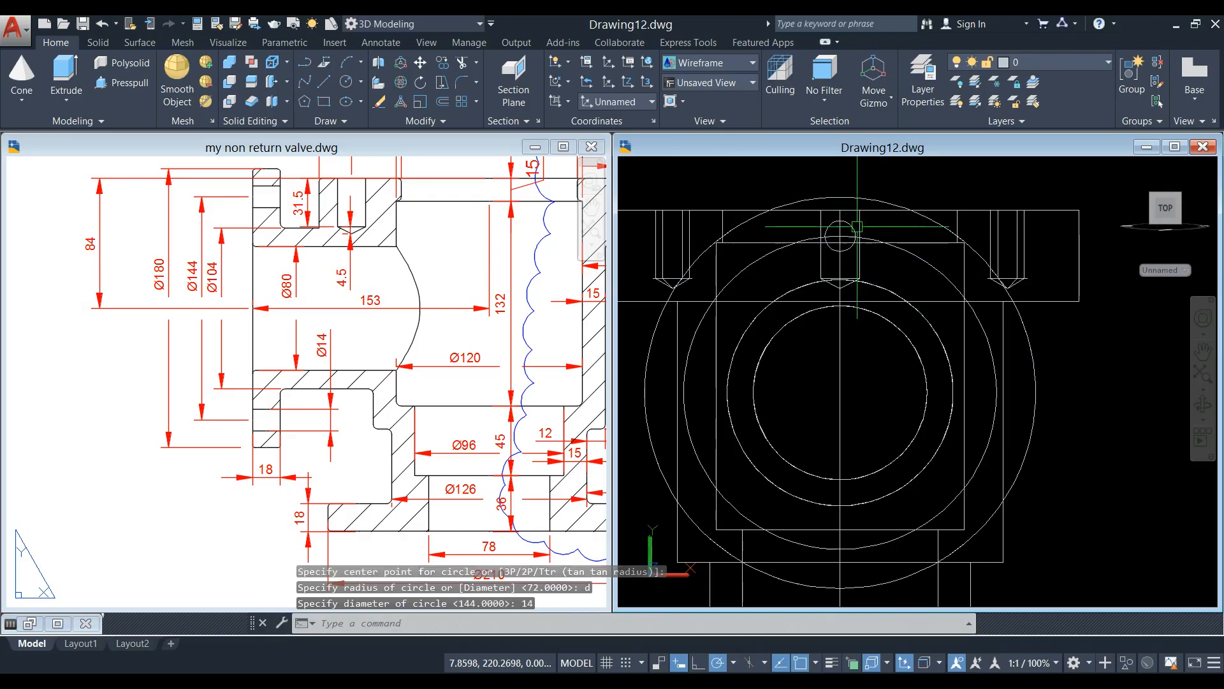
# Create a polar array of 6 of the 14 mm circle around the side flange's centre, filling 360 degrees.
pyautogui.write('arr')
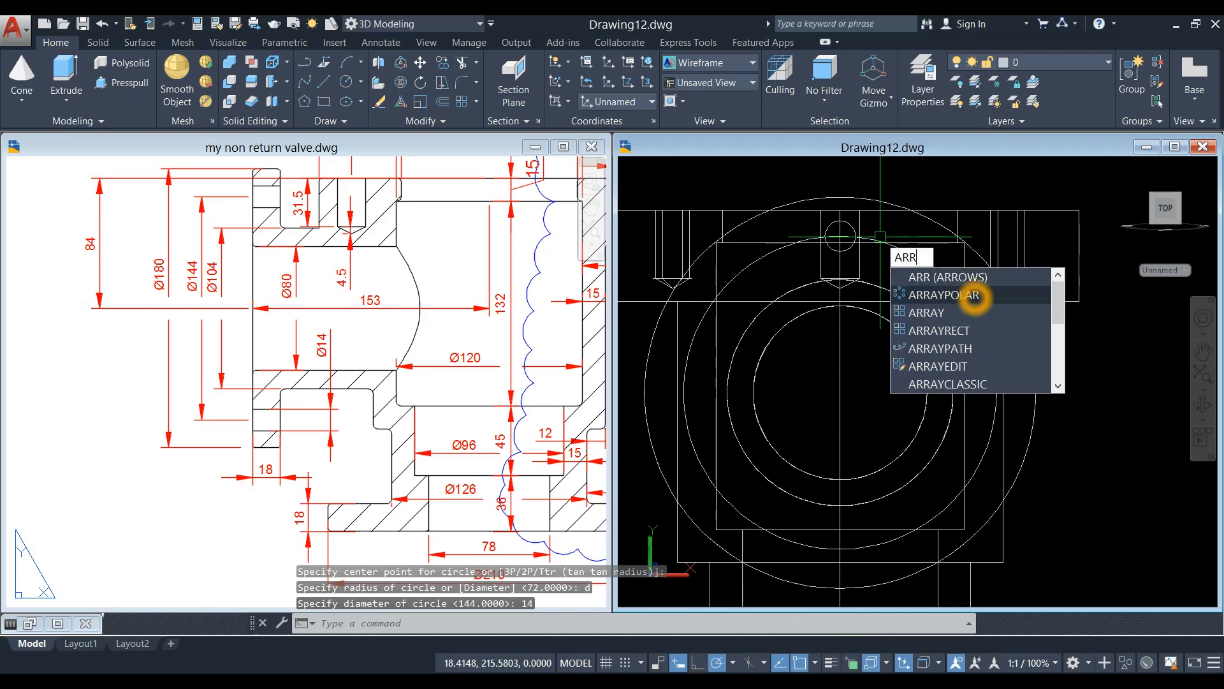
pyautogui.click(970, 293)
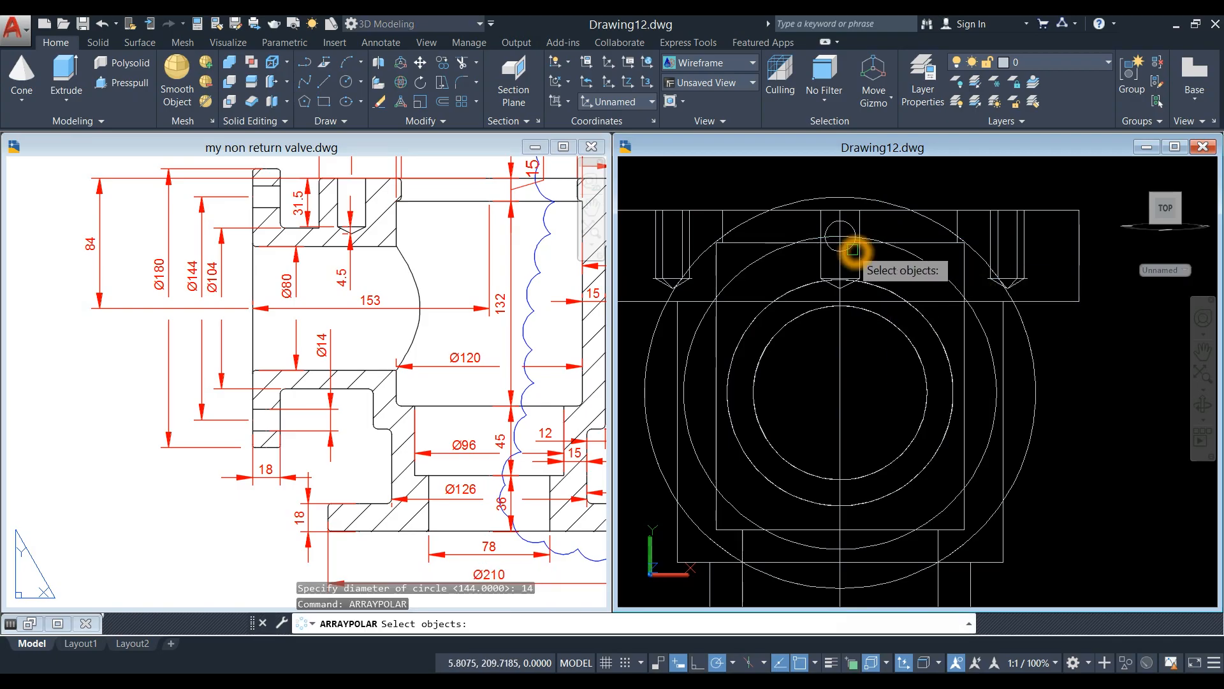
pyautogui.click(847, 254)
pyautogui.rightClick(793, 273)
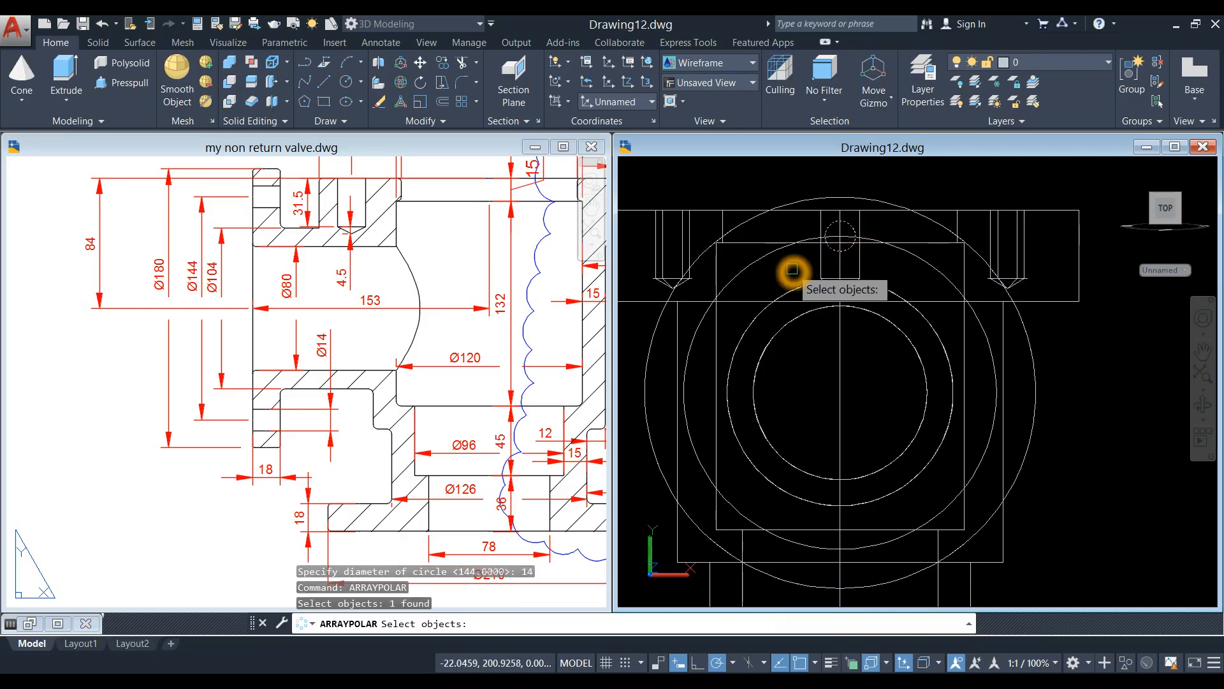
pyautogui.keyDown('shift'); pyautogui.rightClick(839, 408); pyautogui.keyUp('shift')
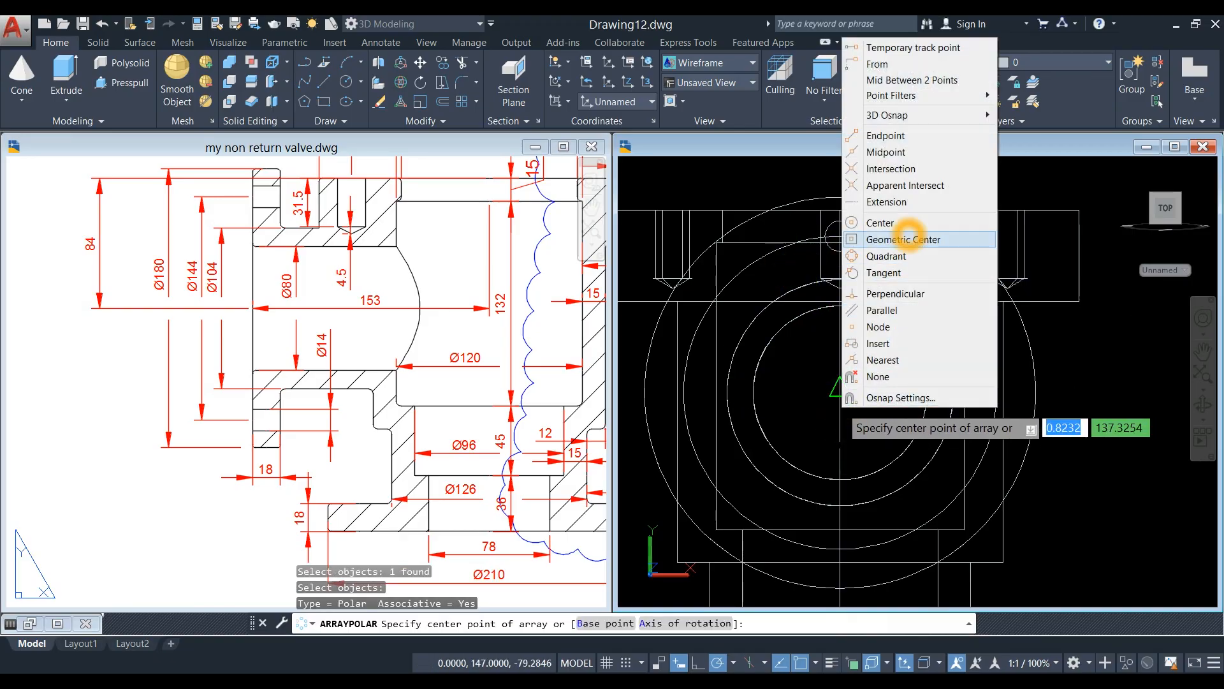
pyautogui.click(905, 223)
pyautogui.click(919, 403)
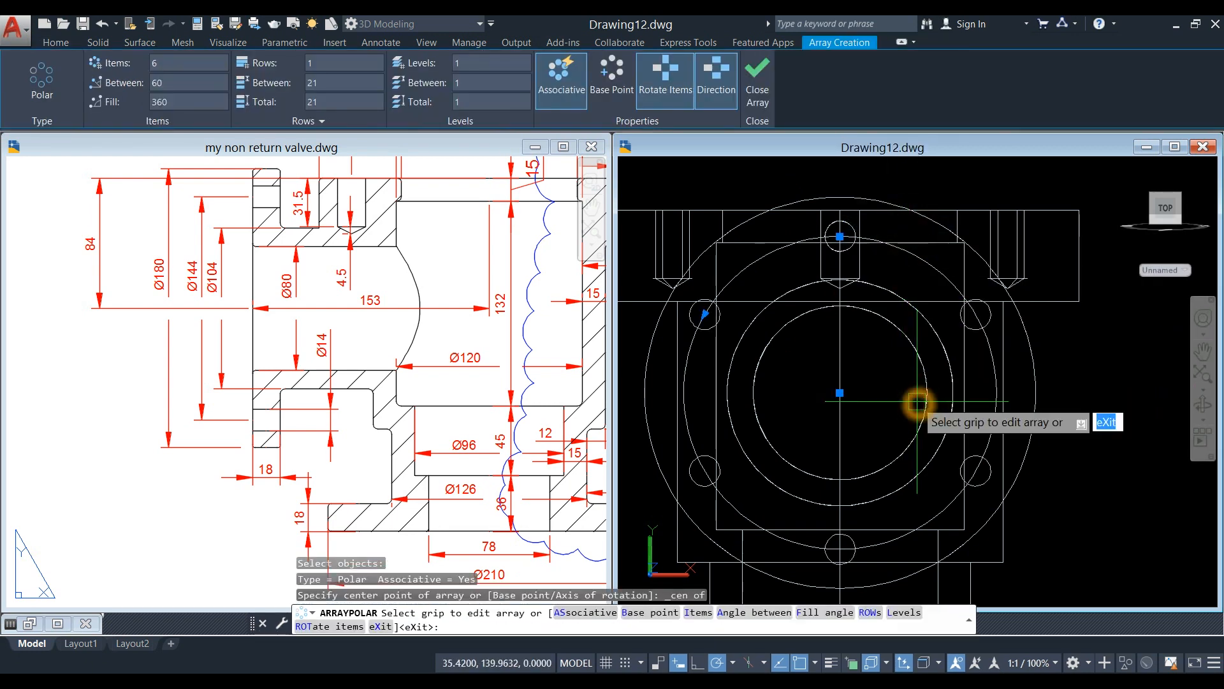
pyautogui.click(155, 63)
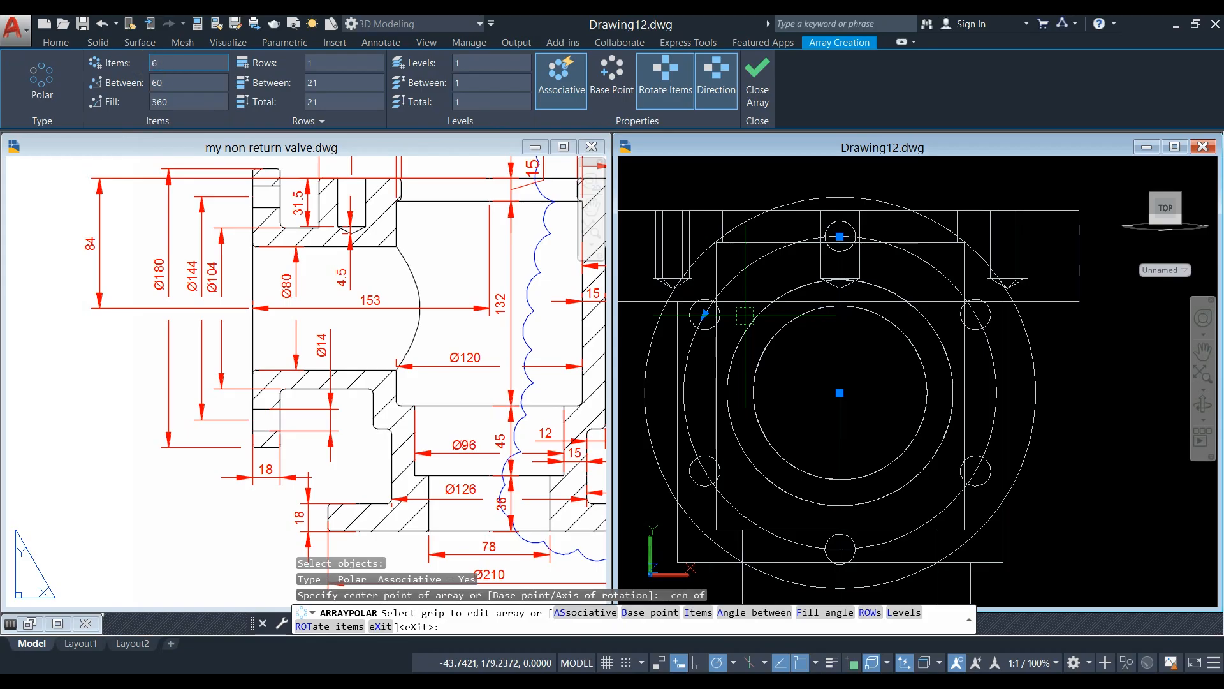
pyautogui.click(636, 306)
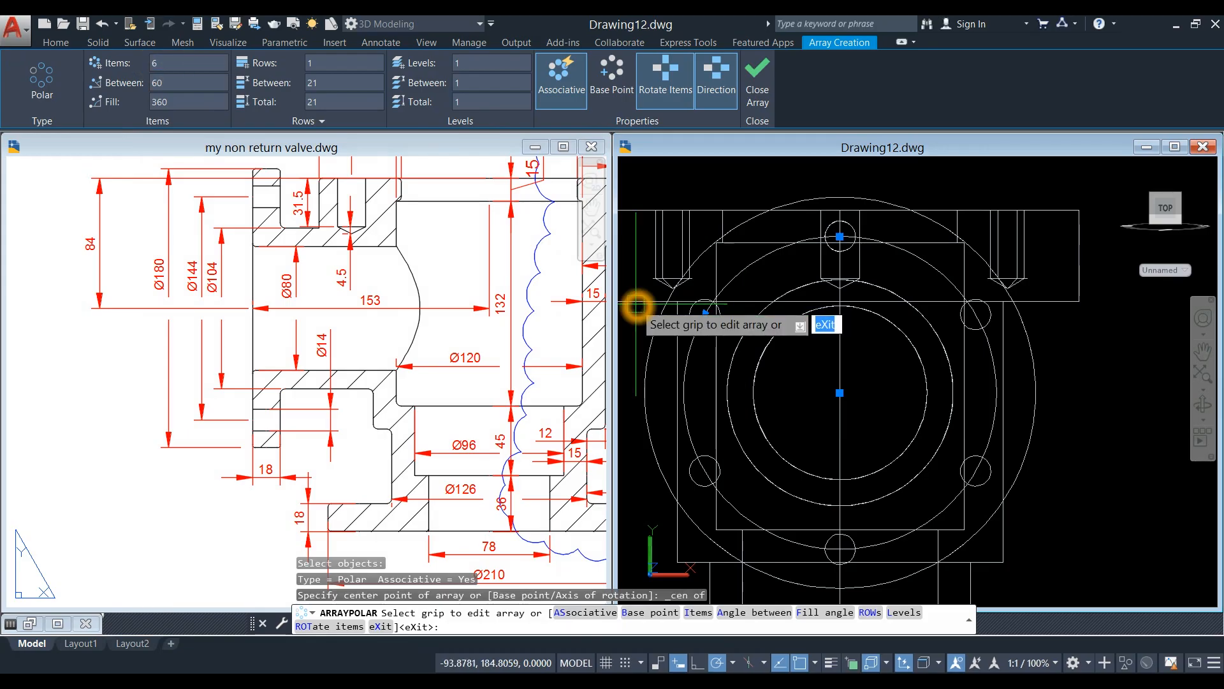
pyautogui.press('Return')
# Explode the polar array on the side flange into separate circles.
pyautogui.scroll(-3, 664, 296)
pyautogui.keyDown('shift'); pyautogui.moveTo(663, 296); pyautogui.dragTo(676, 345, button='middle'); pyautogui.keyUp('shift')
pyautogui.keyDown('shift'); pyautogui.moveTo(775, 392); pyautogui.dragTo(697, 303, button='middle'); pyautogui.keyUp('shift')
pyautogui.press('Return')
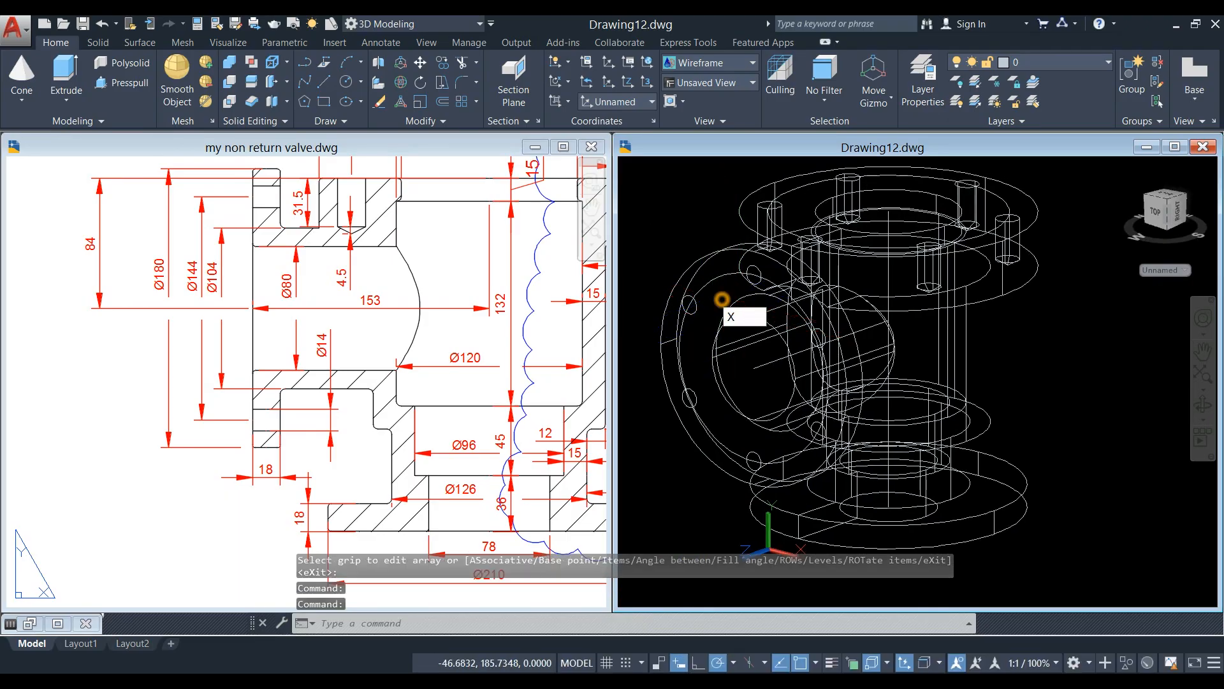
pyautogui.press('Return')
pyautogui.click(702, 308)
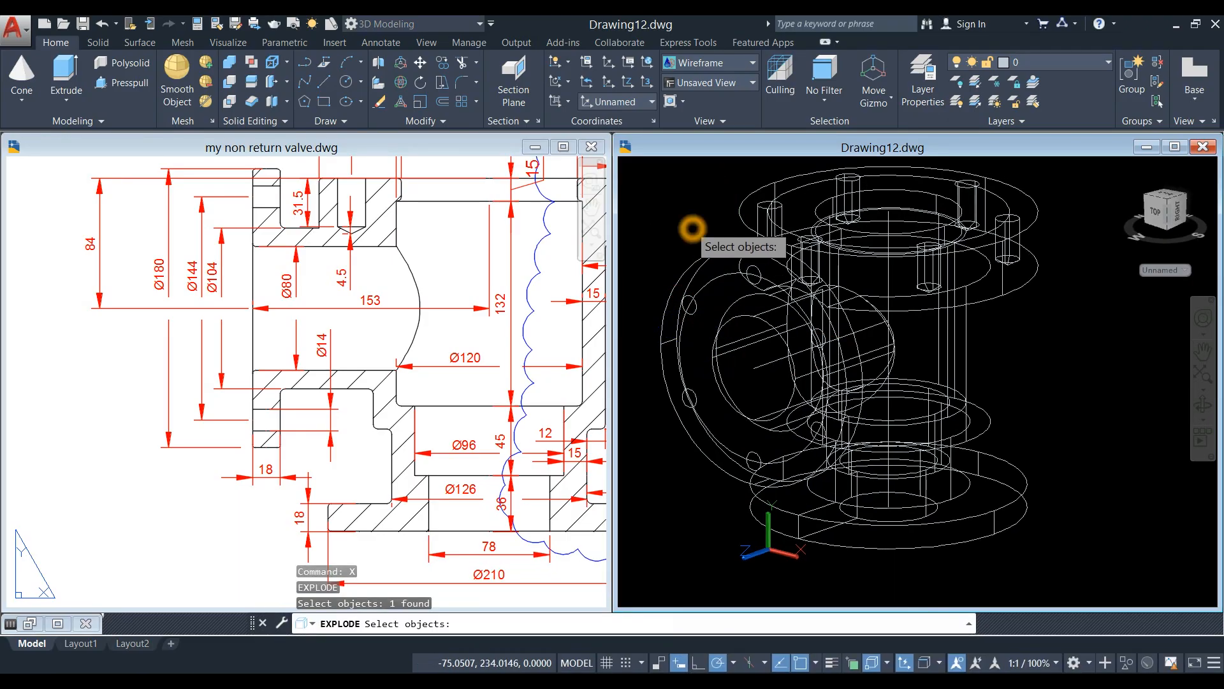
pyautogui.press('Return')
pyautogui.scroll(5, 733, 277)
pyautogui.click(747, 294)
pyautogui.rightClick(678, 212)
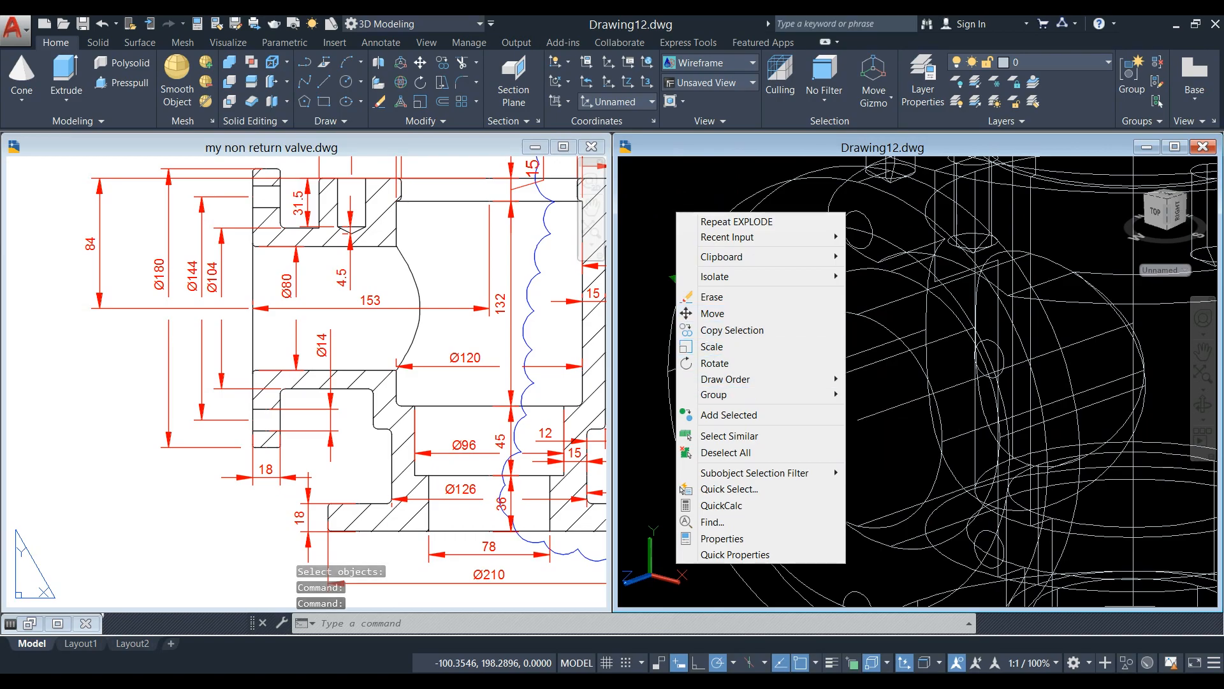
pyautogui.click(727, 436)
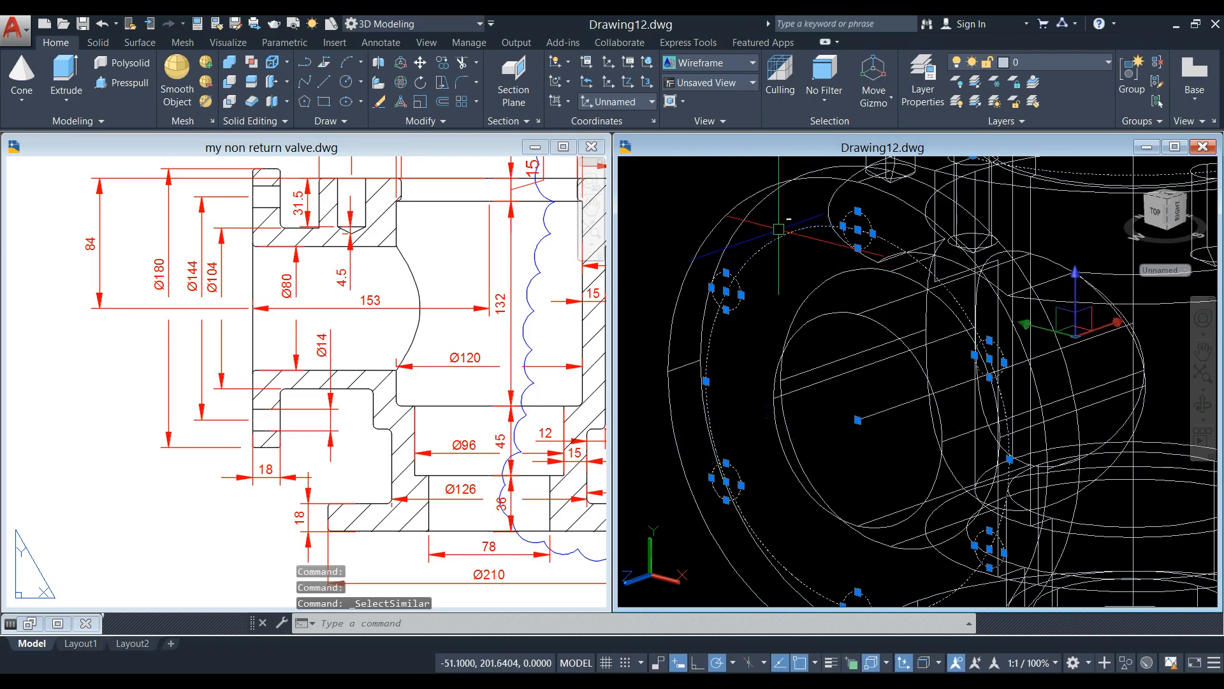
pyautogui.keyDown('shift'); pyautogui.moveTo(737, 248); pyautogui.dragTo(727, 279, button='middle'); pyautogui.keyUp('shift')
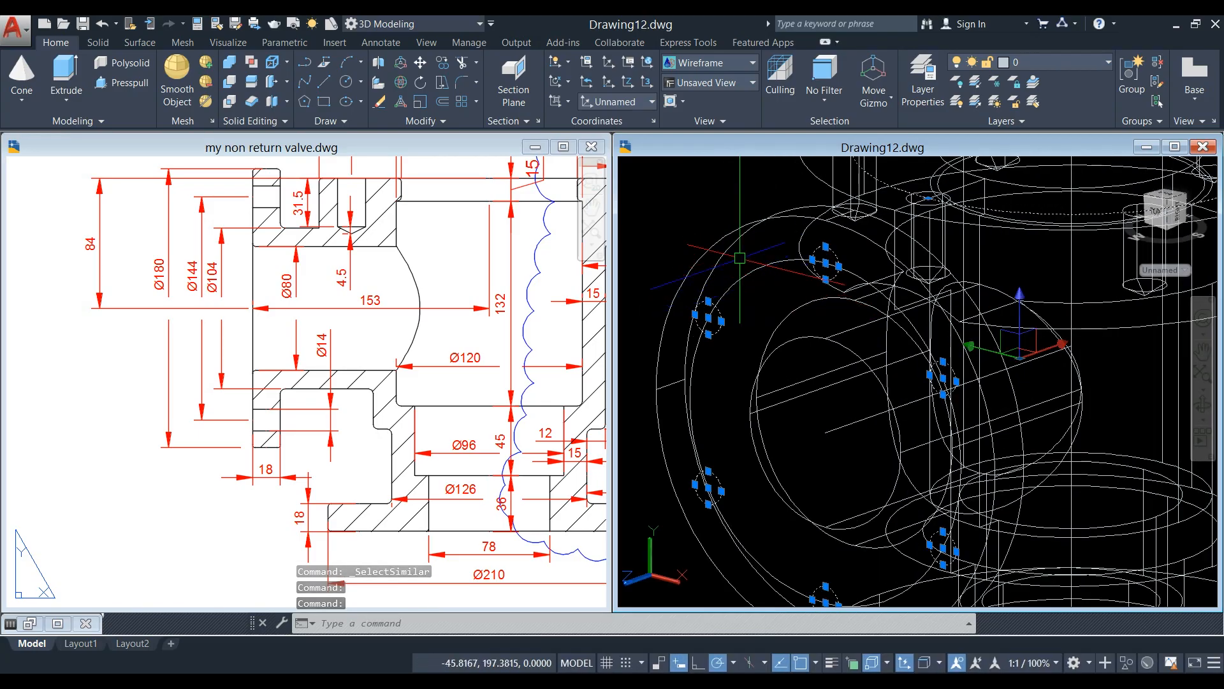
pyautogui.click(65, 70)
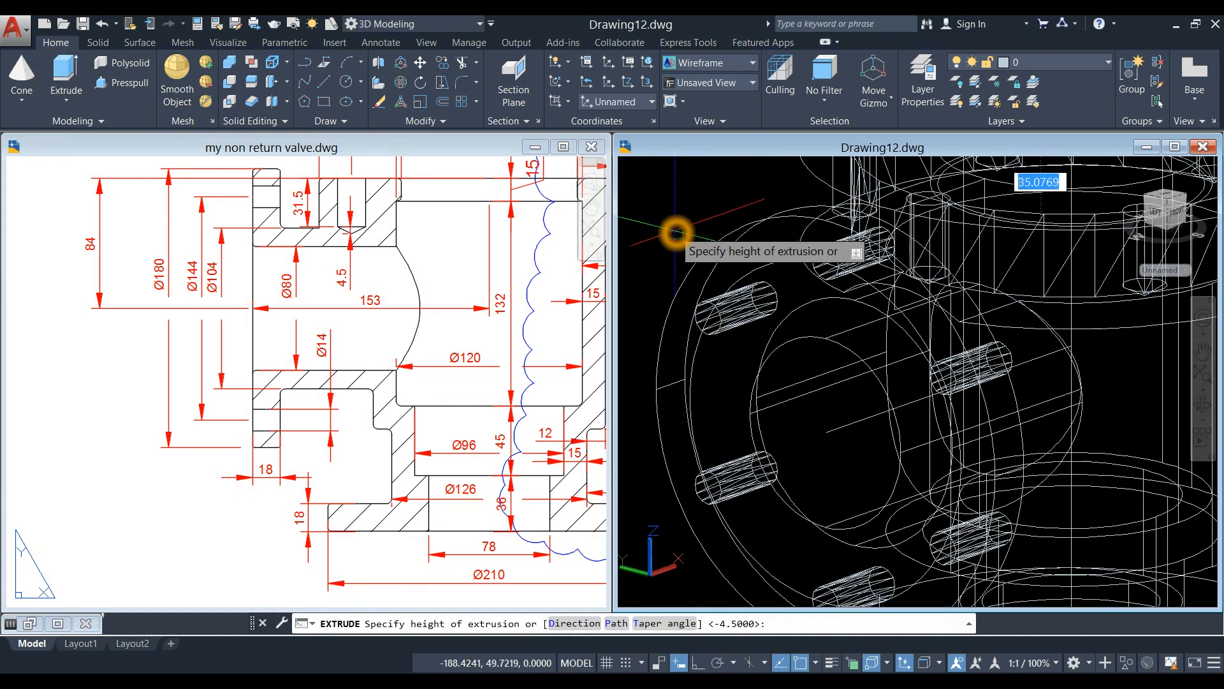
pyautogui.scroll(-5, 678, 234)
pyautogui.keyDown('shift'); pyautogui.moveTo(726, 254); pyautogui.dragTo(685, 273, button='middle'); pyautogui.keyUp('shift')
pyautogui.scroll(3, 686, 260)
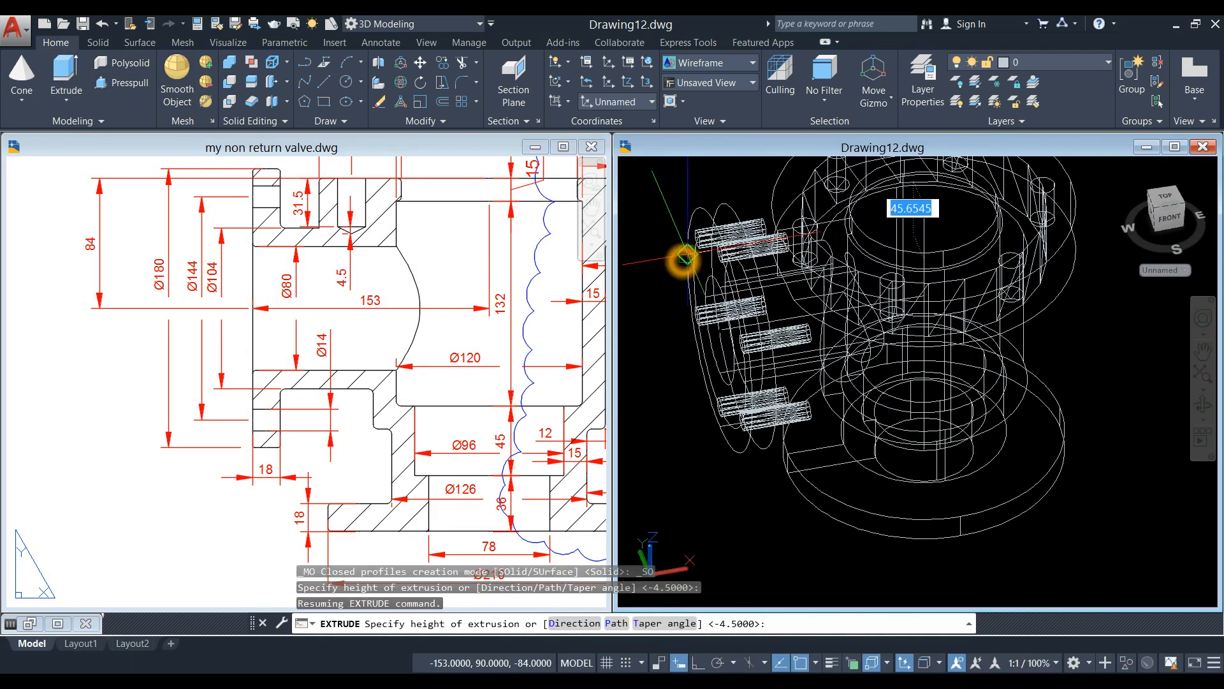
pyautogui.keyDown('shift'); pyautogui.moveTo(687, 250); pyautogui.dragTo(673, 261, button='middle'); pyautogui.keyUp('shift')
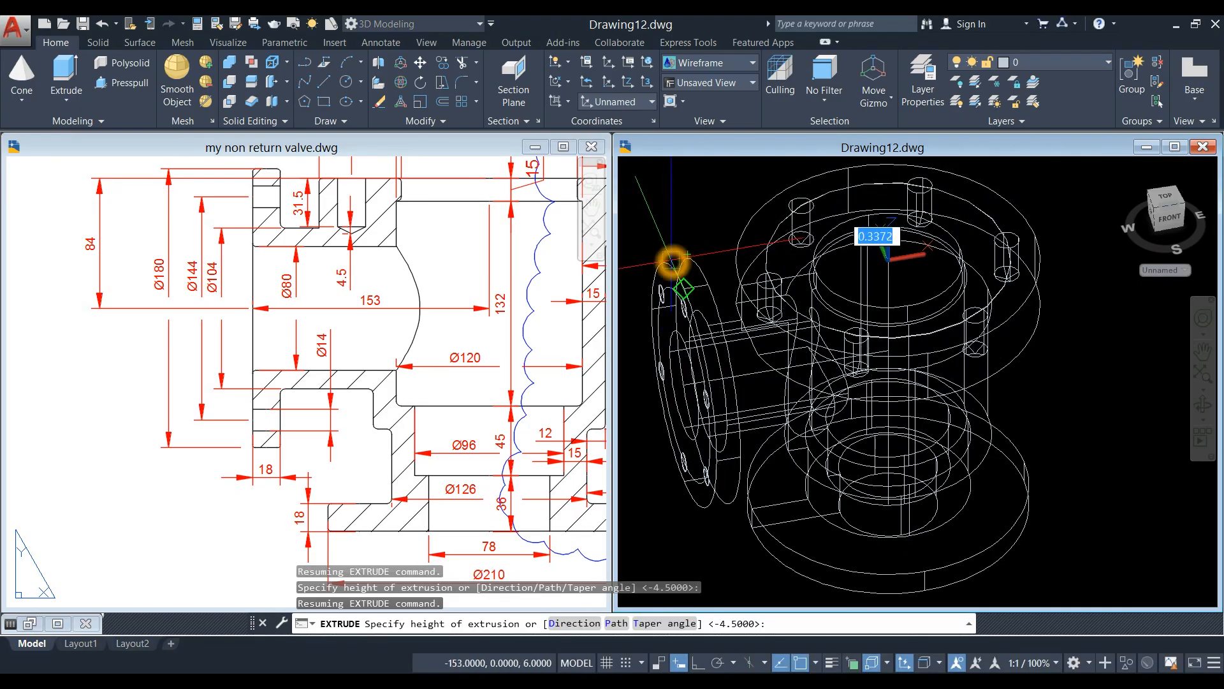
pyautogui.press('Escape')
# Erase the leftover bolt circle on the top flange and the 144 mm bolt circle on the side flange.
pyautogui.scroll(2, 785, 255)
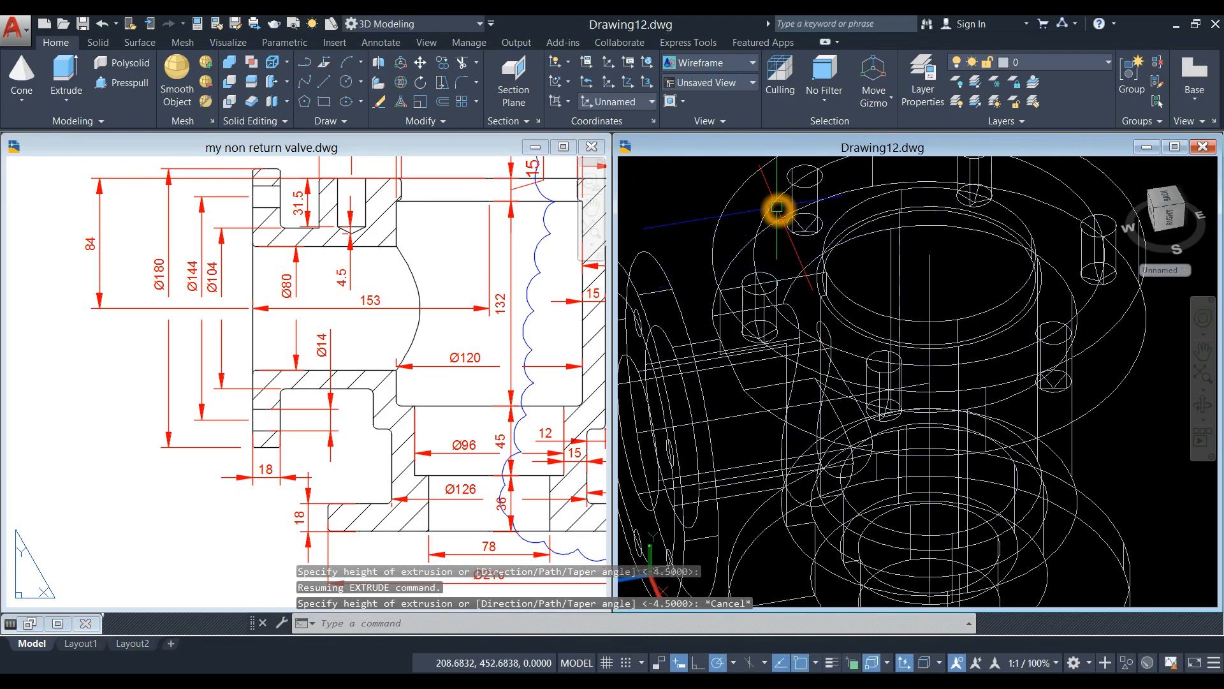
pyautogui.click(777, 206)
pyautogui.press('Delete')
pyautogui.scroll(-3, 777, 206)
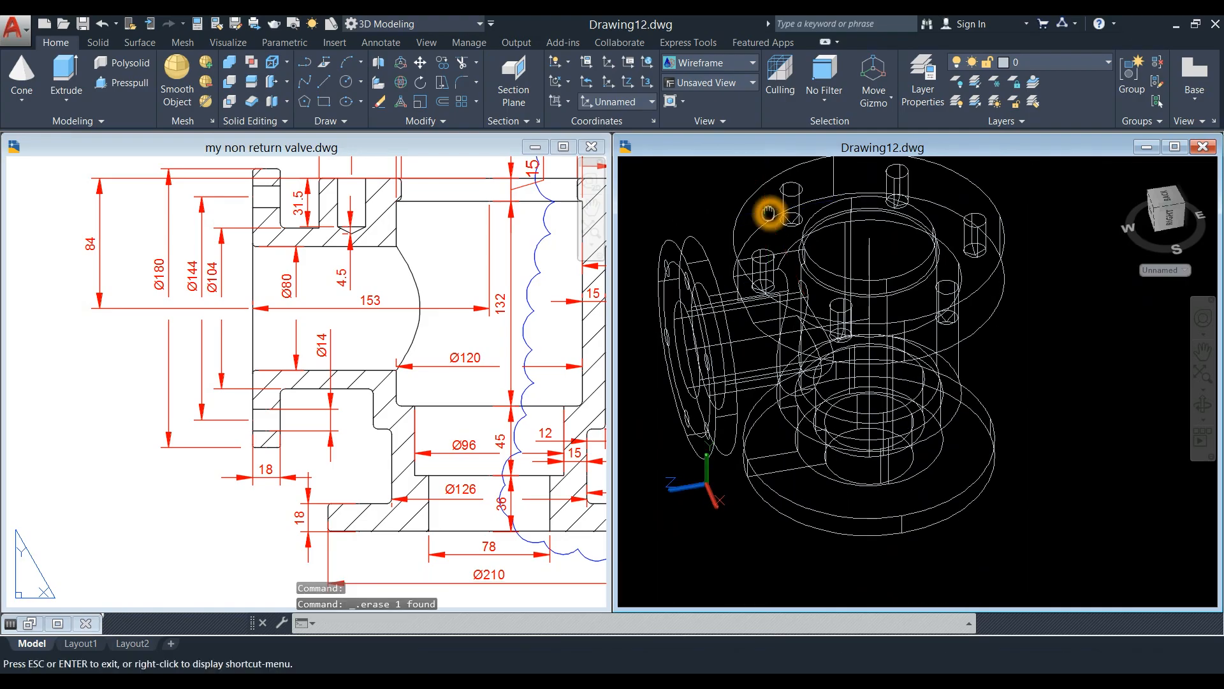
pyautogui.scroll(4, 659, 275)
pyautogui.scroll(2, 672, 300)
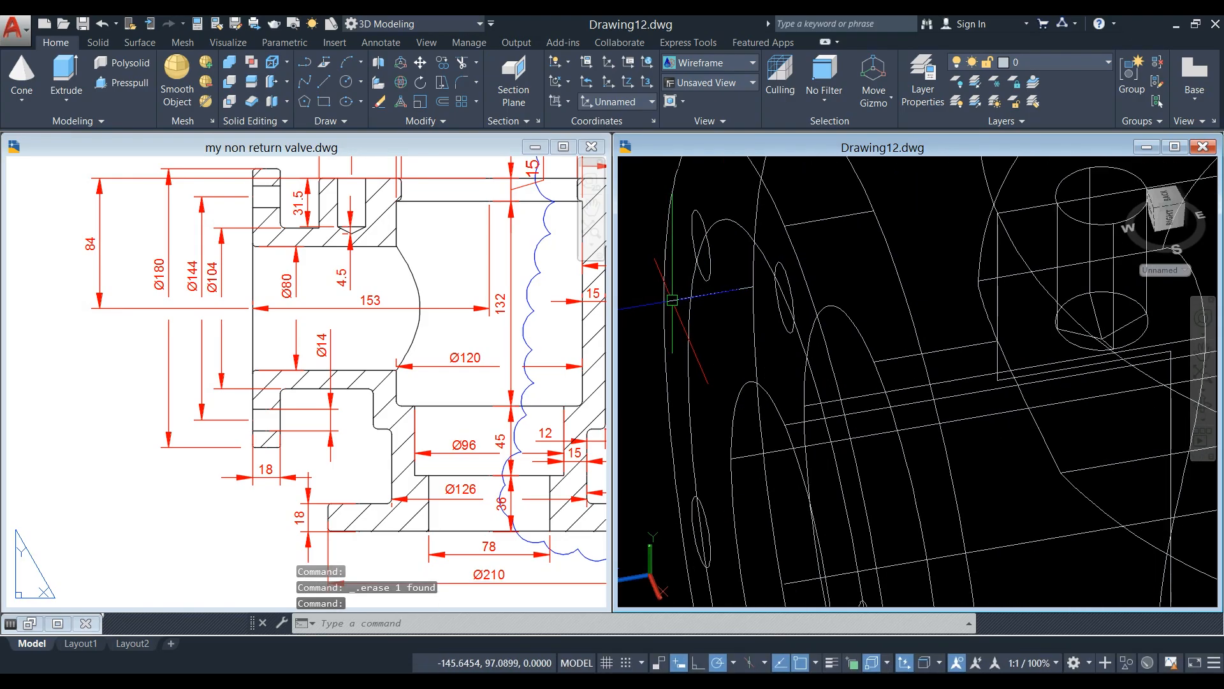
pyautogui.click(687, 311)
pyautogui.press('Delete')
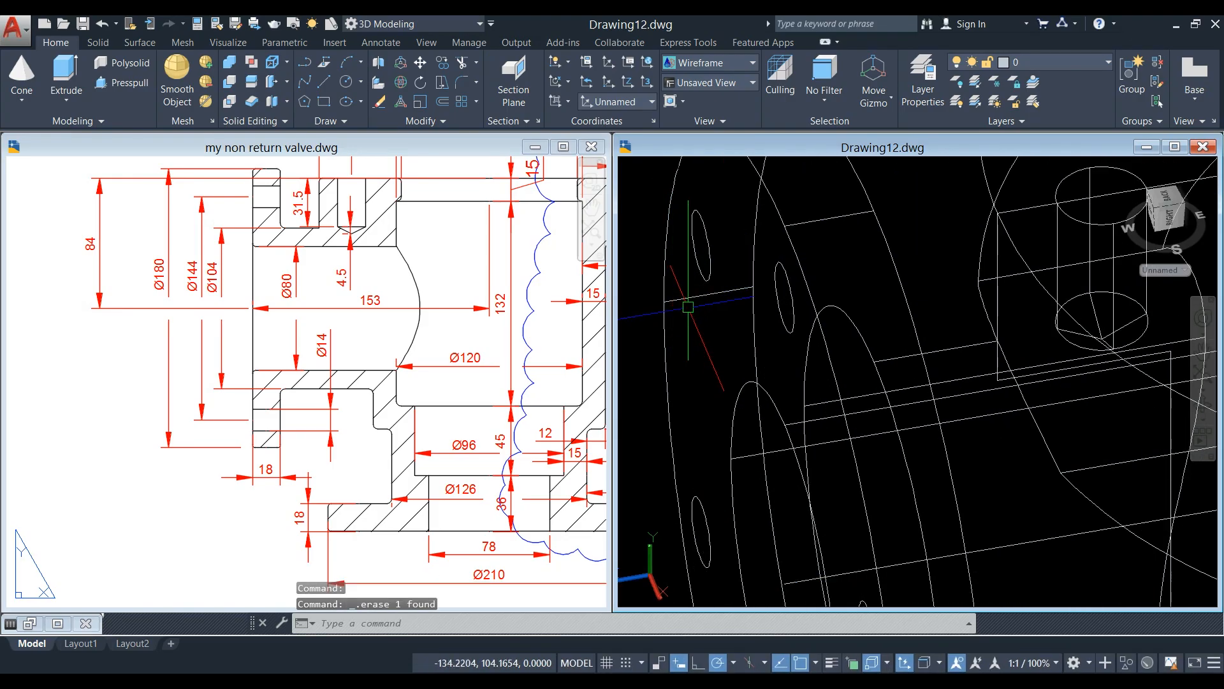
# Select all six 14 mm circles with Select Similar and extrude them 32 mm through the side flange.
pyautogui.click(711, 266)
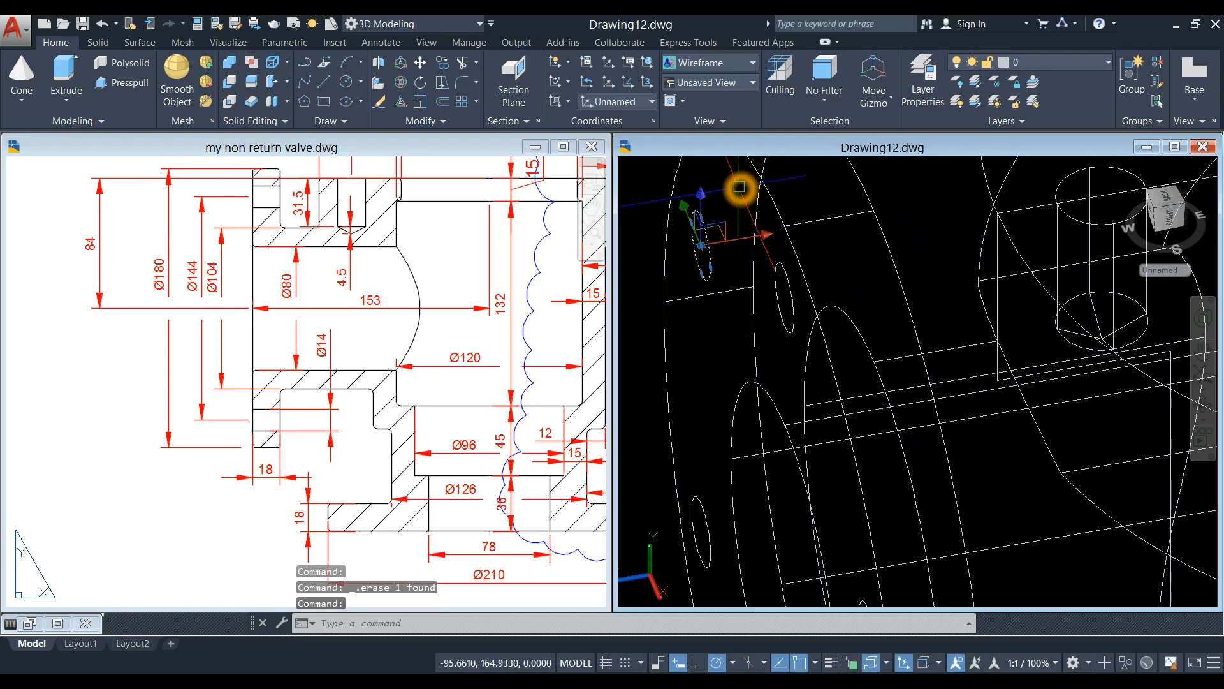
pyautogui.rightClick(739, 187)
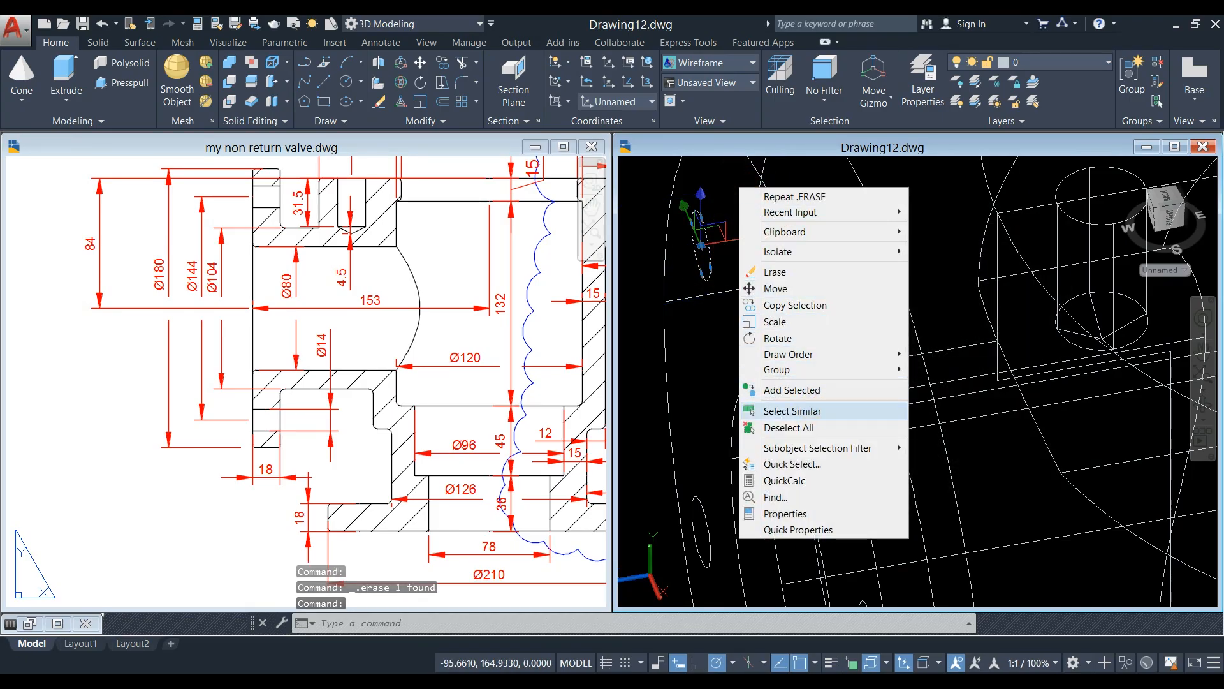
pyautogui.click(792, 411)
pyautogui.scroll(-3, 806, 412)
pyautogui.keyDown('shift'); pyautogui.moveTo(806, 402); pyautogui.dragTo(718, 273, button='middle'); pyautogui.keyUp('shift')
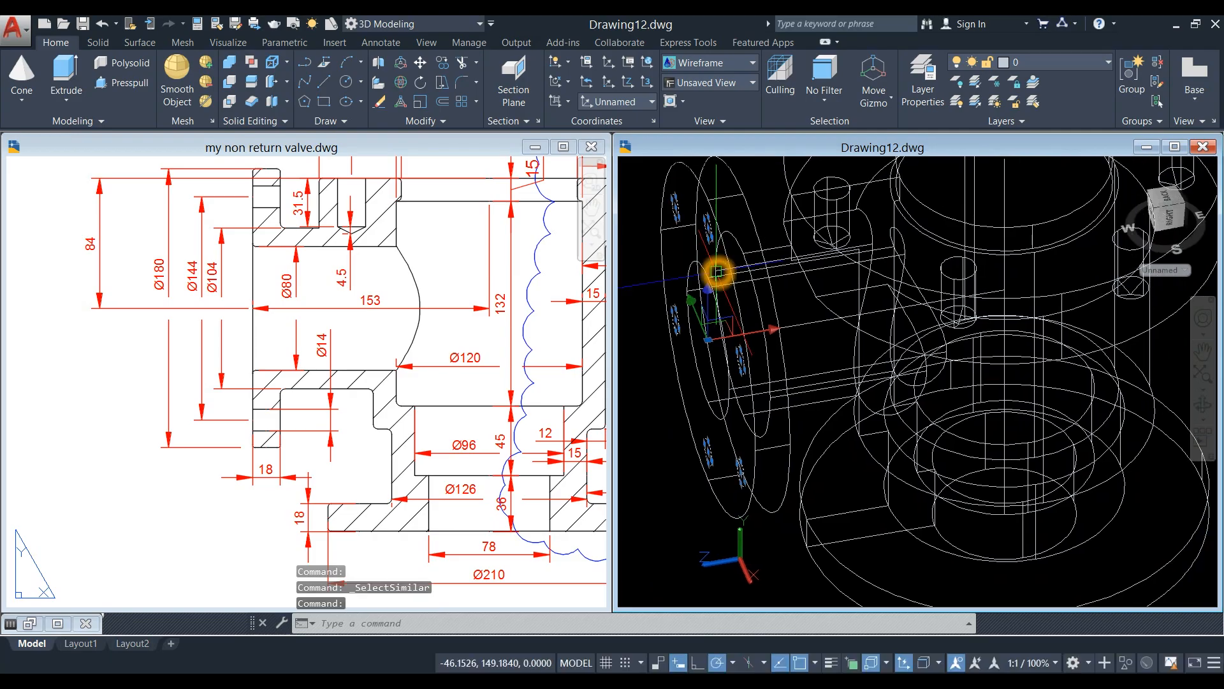
pyautogui.scroll(-3, 808, 329)
pyautogui.scroll(1, 807, 329)
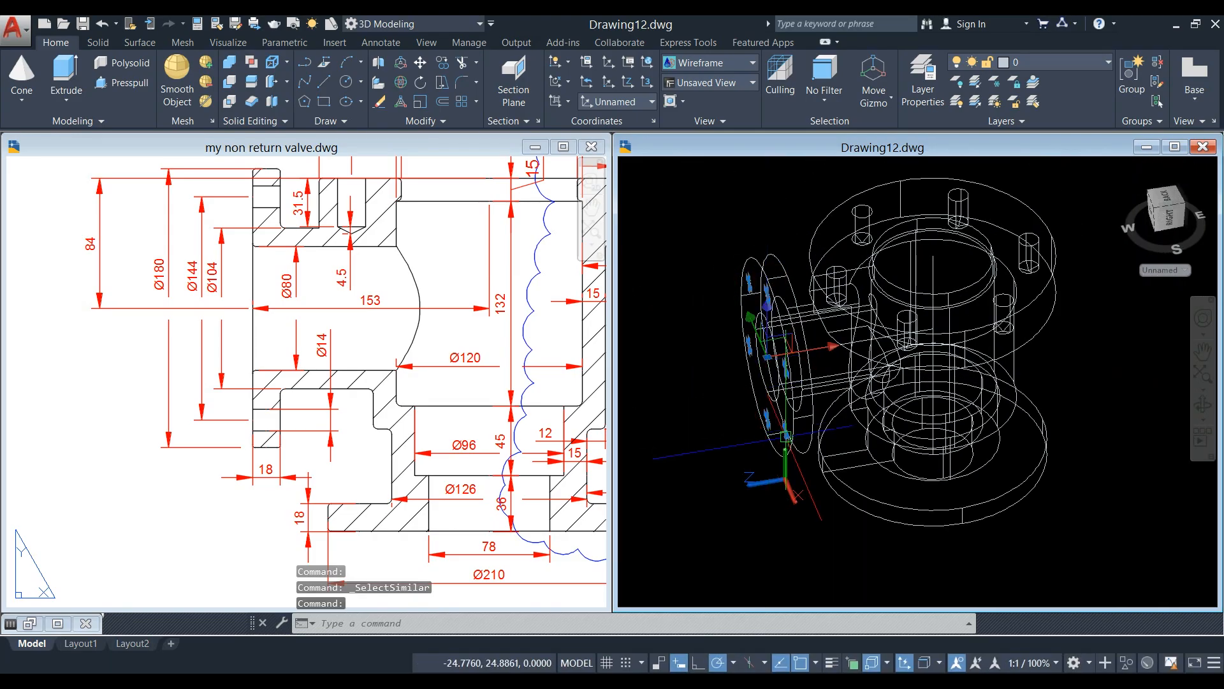
pyautogui.scroll(4, 826, 329)
pyautogui.scroll(-3, 826, 328)
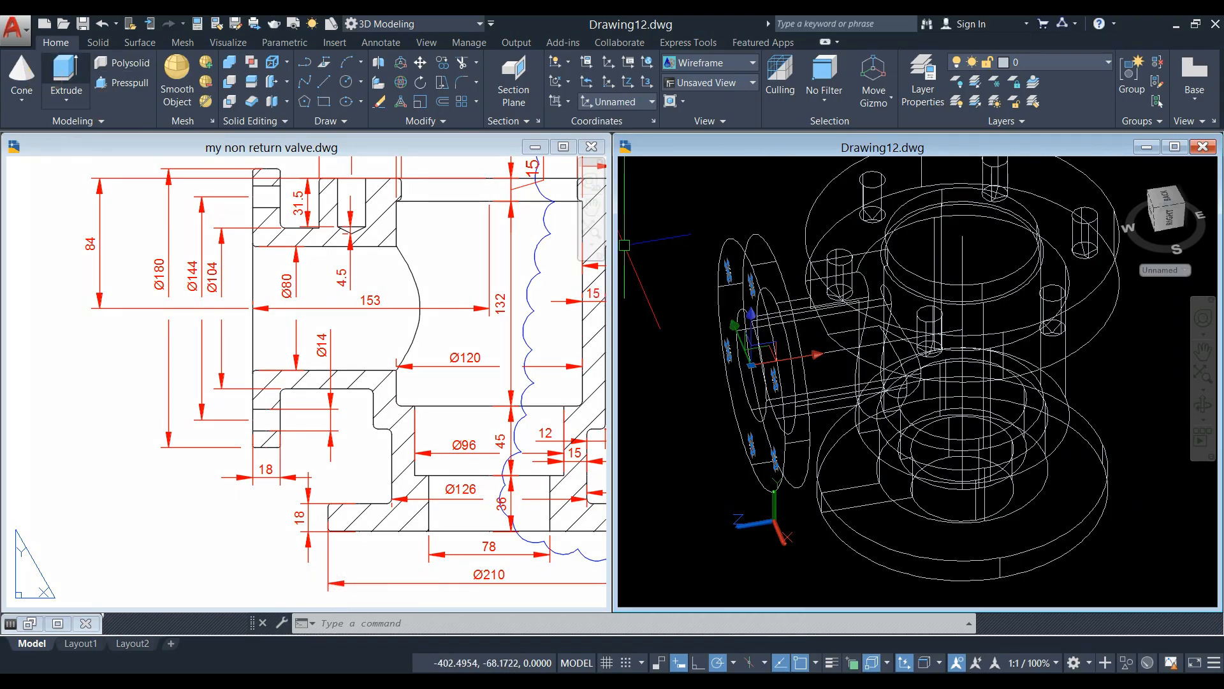
pyautogui.click(51, 71)
pyautogui.scroll(-2, 697, 204)
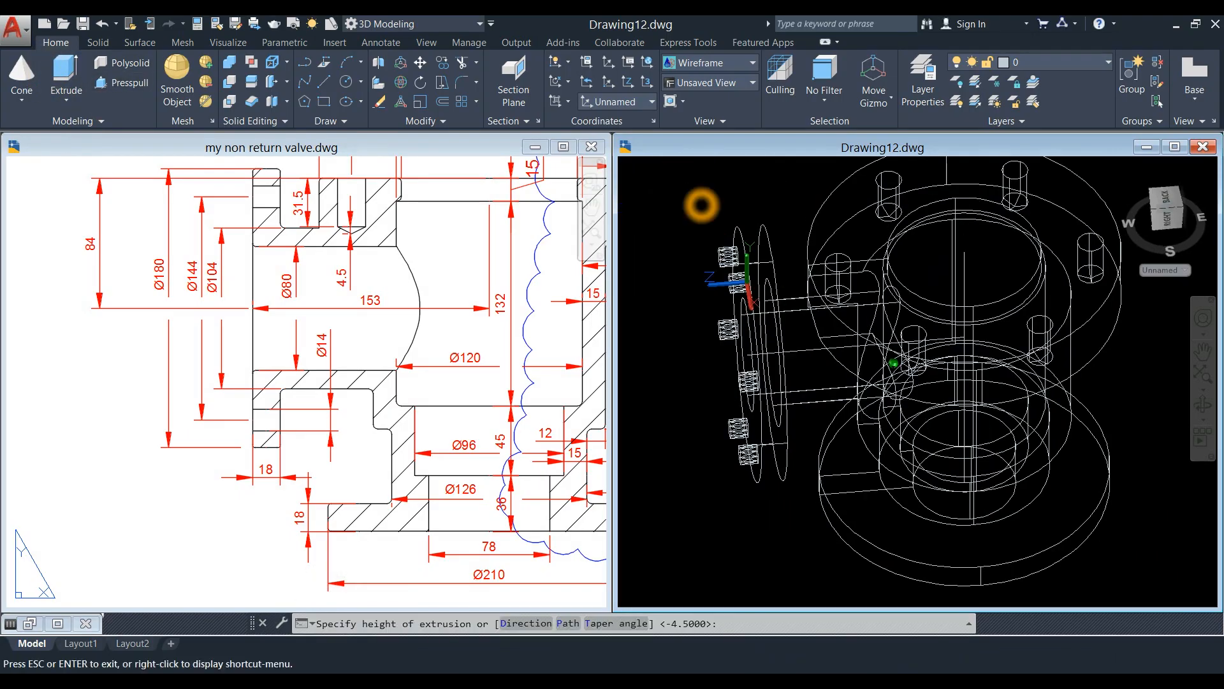
pyautogui.scroll(4, 744, 205)
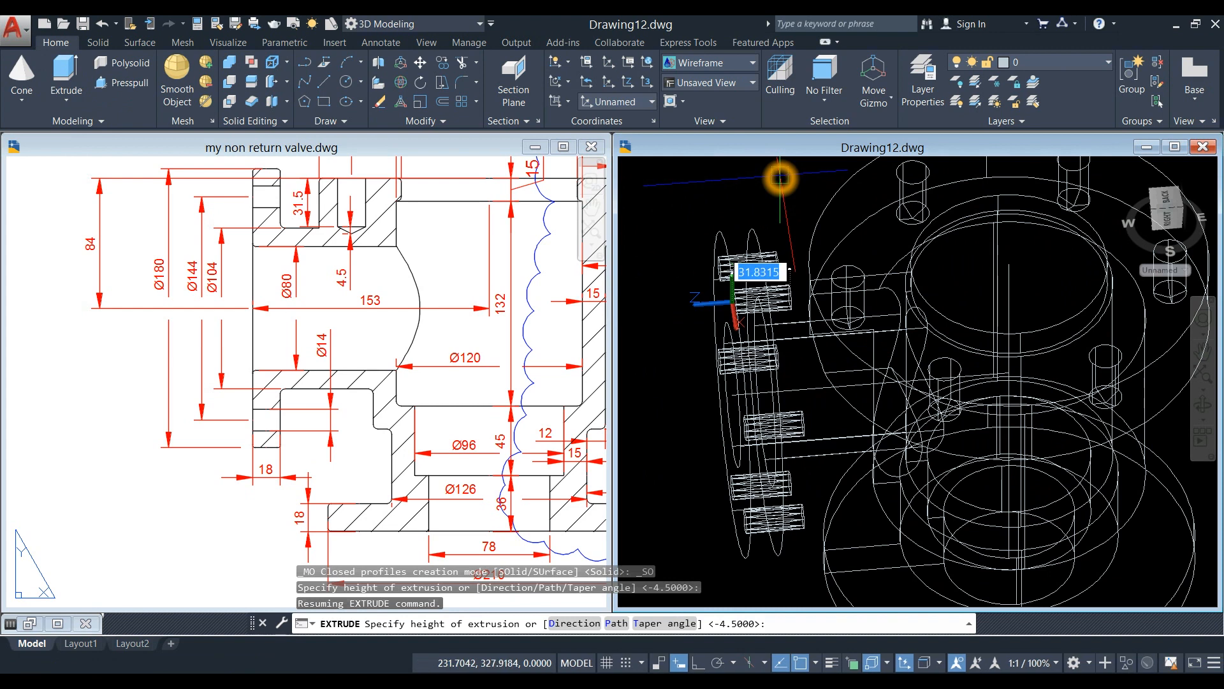
pyautogui.write('32')
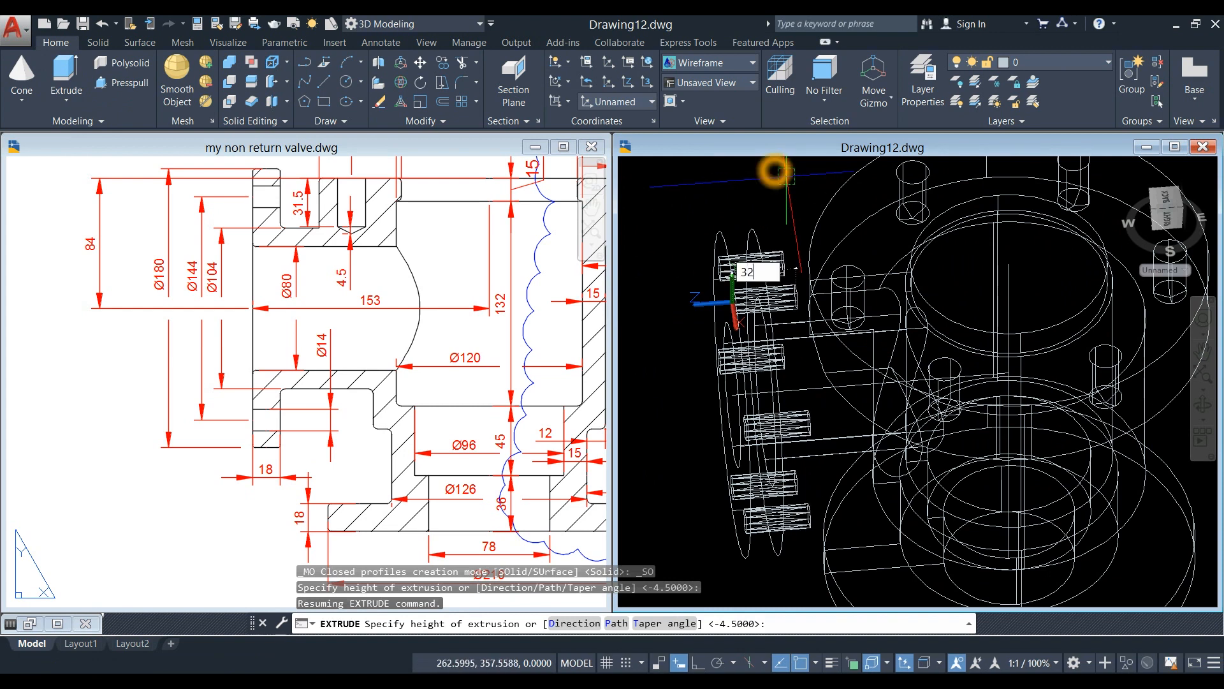
pyautogui.press('Return')
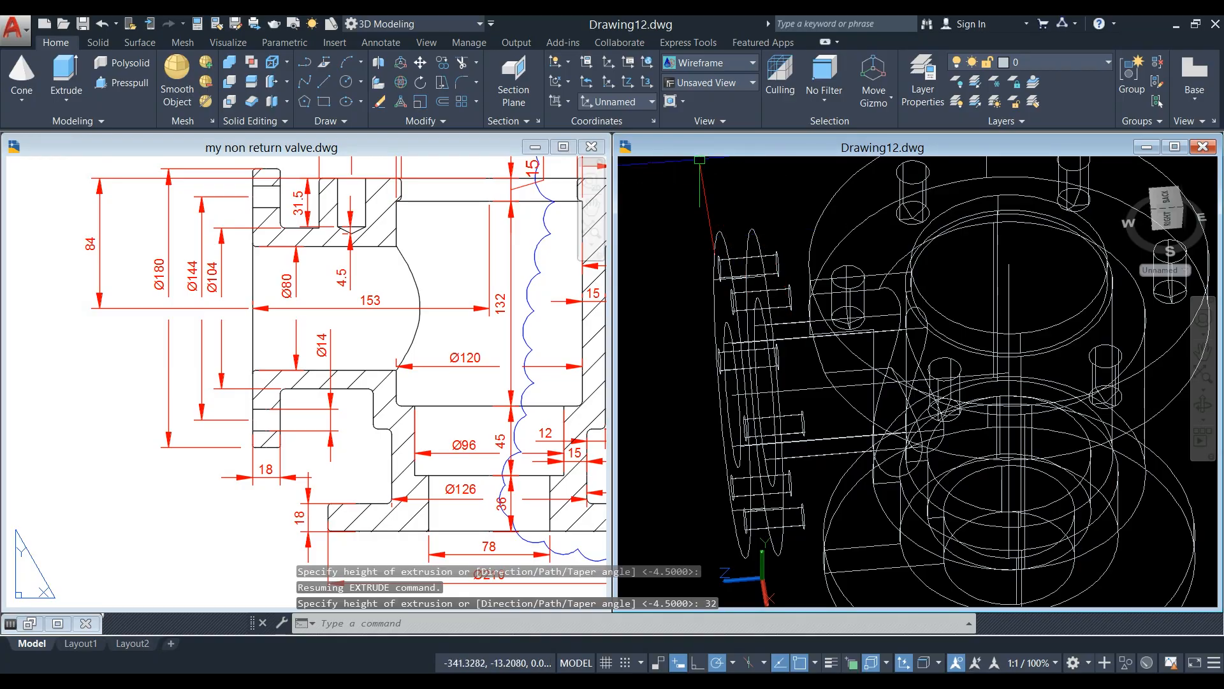
# Switch the model to the Shaded with edges visual style.
pyautogui.click(720, 165)
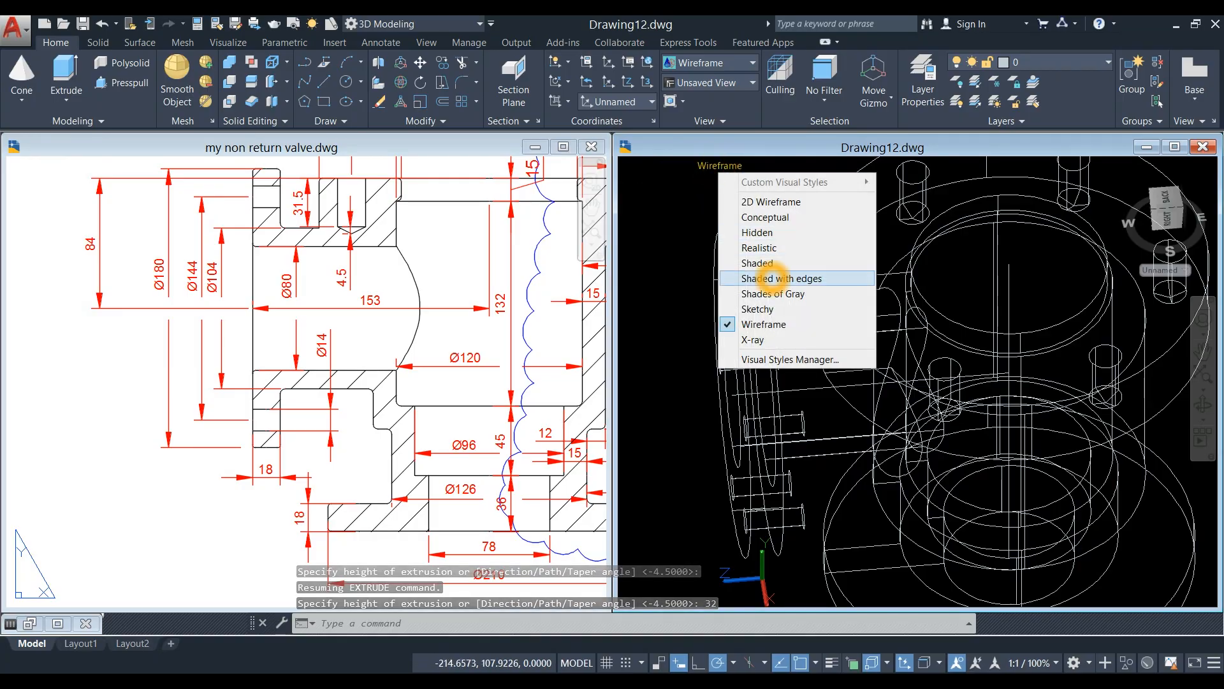
pyautogui.click(774, 276)
pyautogui.moveTo(699, 265)
pyautogui.keyDown('shift'); pyautogui.mouseDown(button='middle')
pyautogui.moveTo(765, 196)
pyautogui.moveTo(686, 240)
pyautogui.moveTo(637, 210)
pyautogui.mouseUp(button='middle'); pyautogui.keyUp('shift')
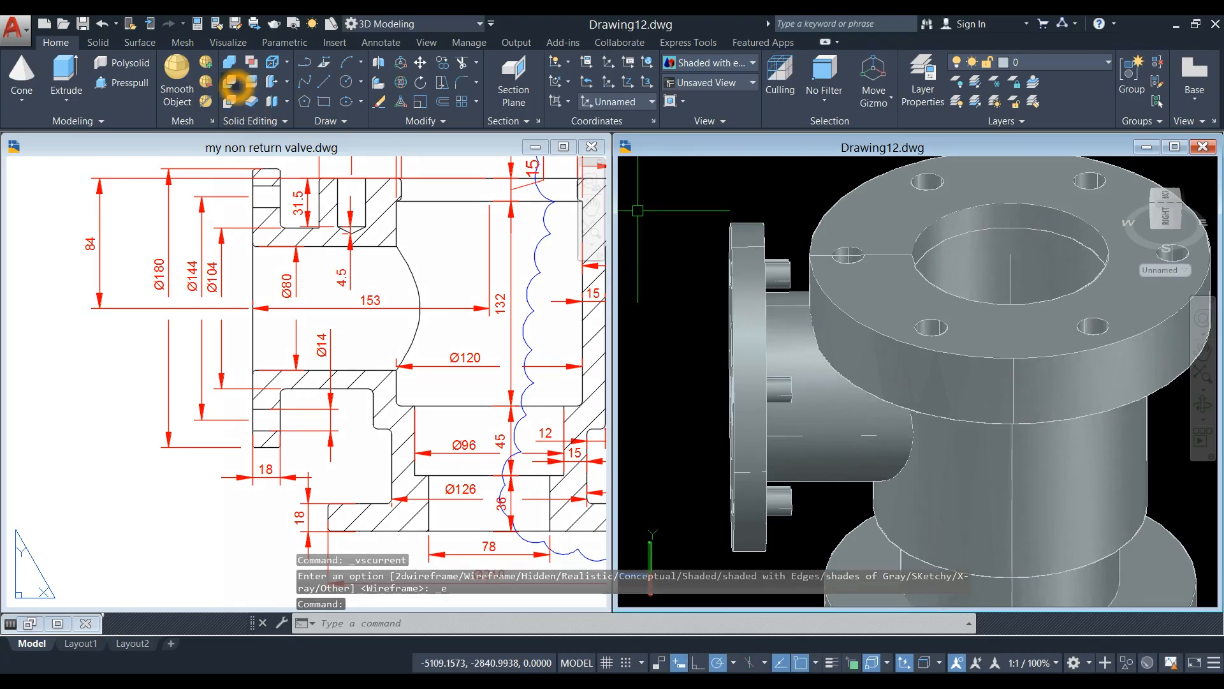
# Subtract the six extruded bolt-hole cylinders from the side flange of the valve body.
pyautogui.click(235, 85)
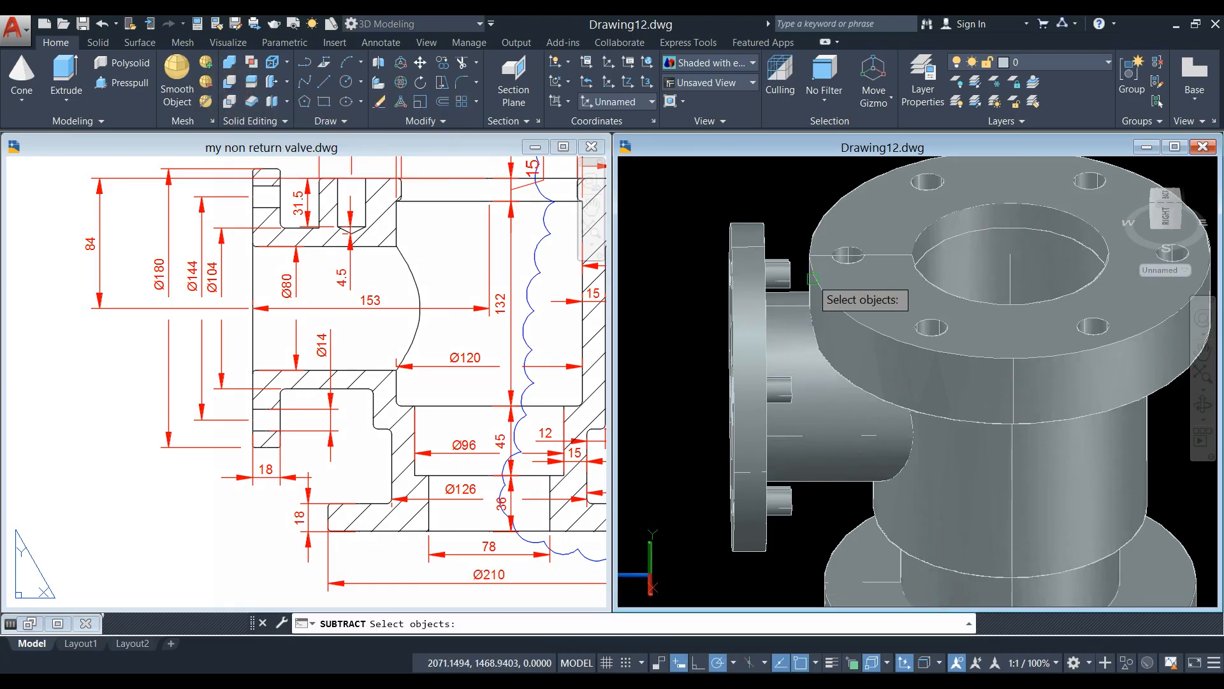
pyautogui.click(756, 283)
pyautogui.press('Return')
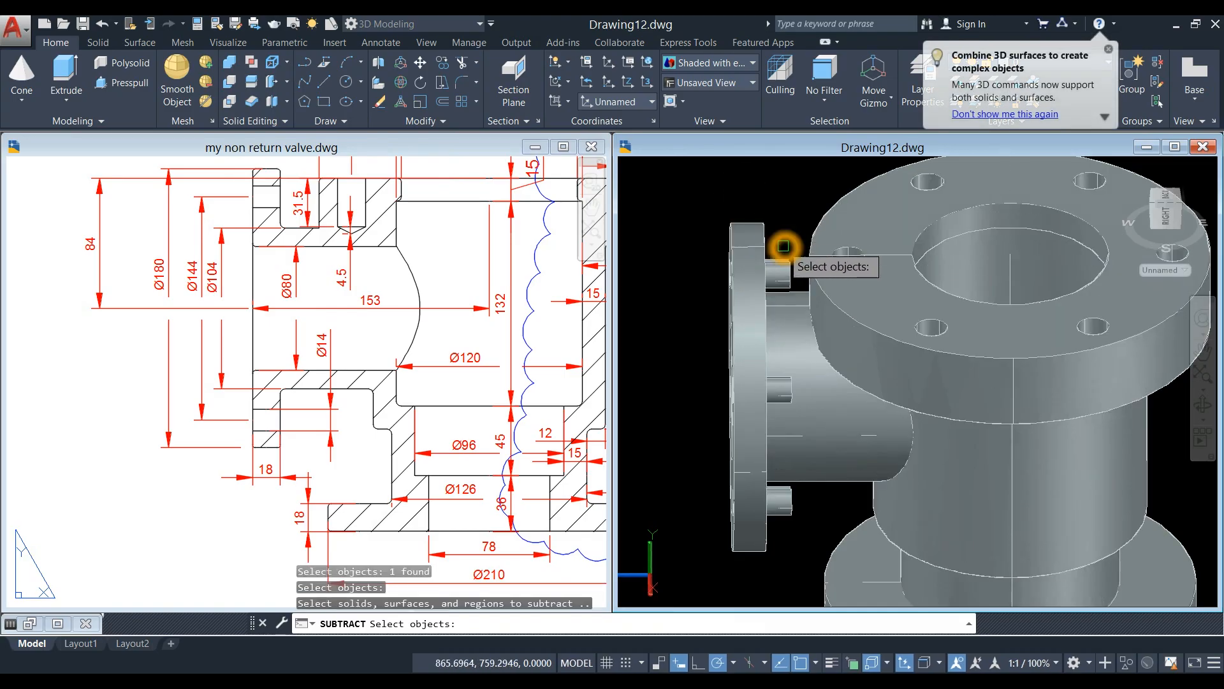
pyautogui.click(781, 260)
pyautogui.scroll(5, 779, 383)
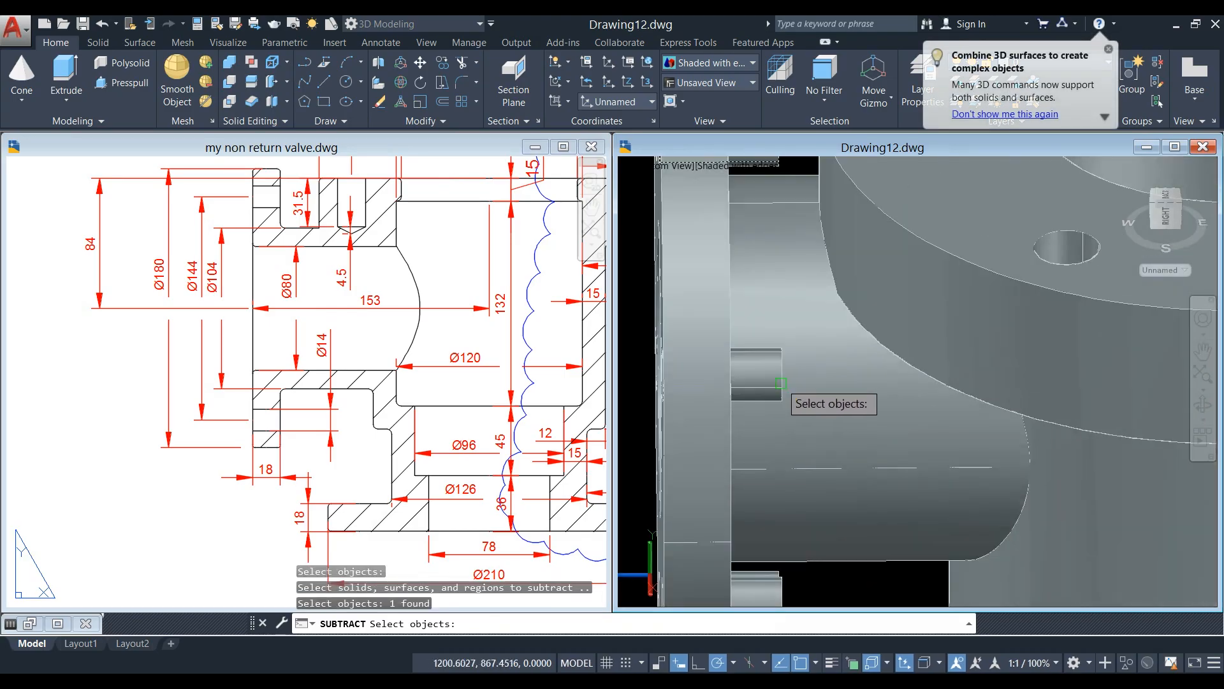
pyautogui.click(778, 381)
pyautogui.middleClick(778, 381)
pyautogui.middleClick(778, 381)
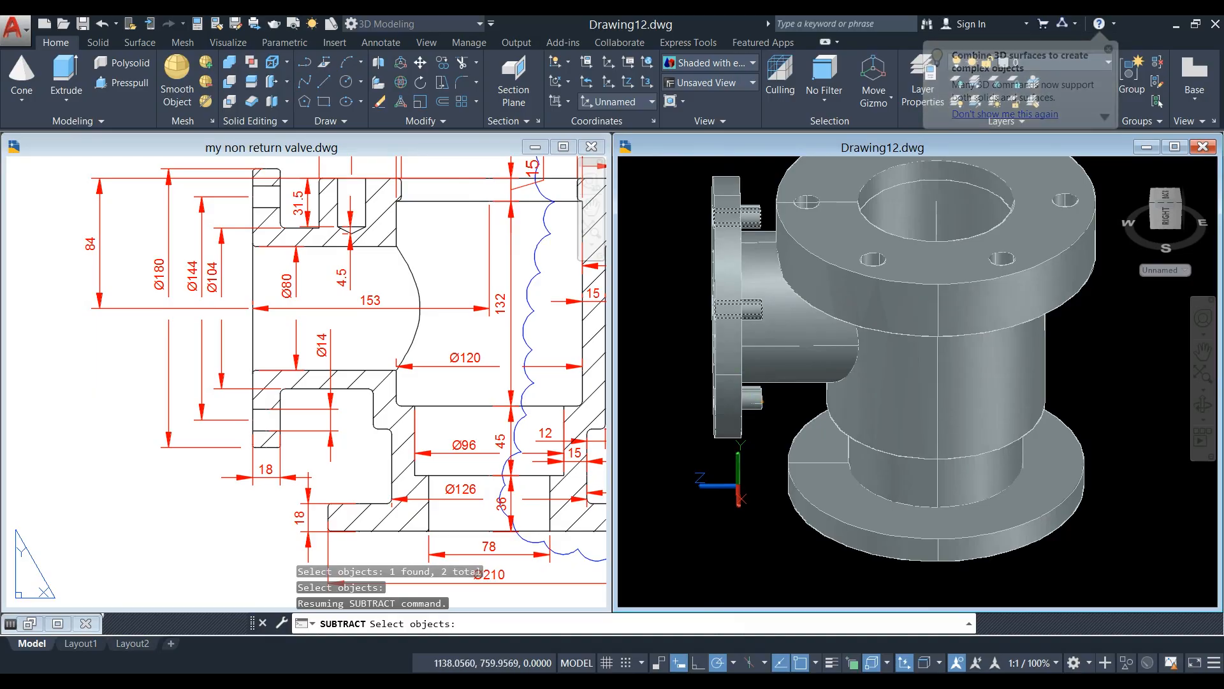
pyautogui.click(739, 407)
pyautogui.keyDown('shift'); pyautogui.moveTo(738, 408); pyautogui.dragTo(1082, 355, button='middle'); pyautogui.keyUp('shift')
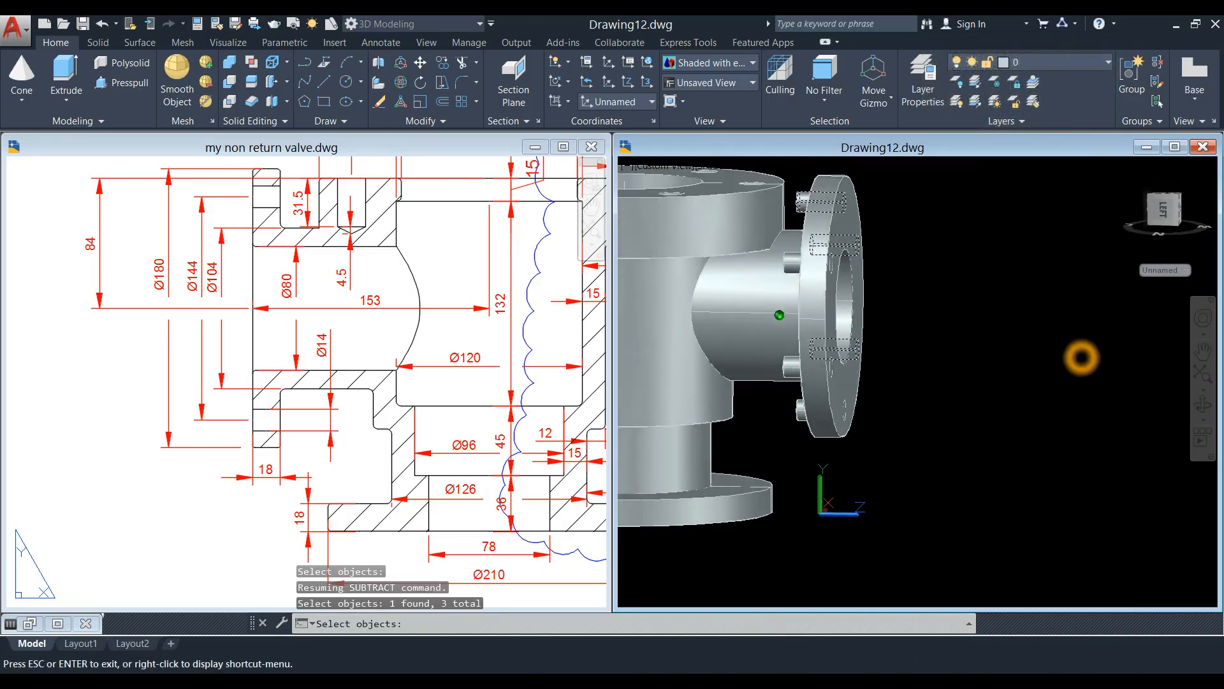
pyautogui.scroll(2, 818, 264)
pyautogui.click(772, 255)
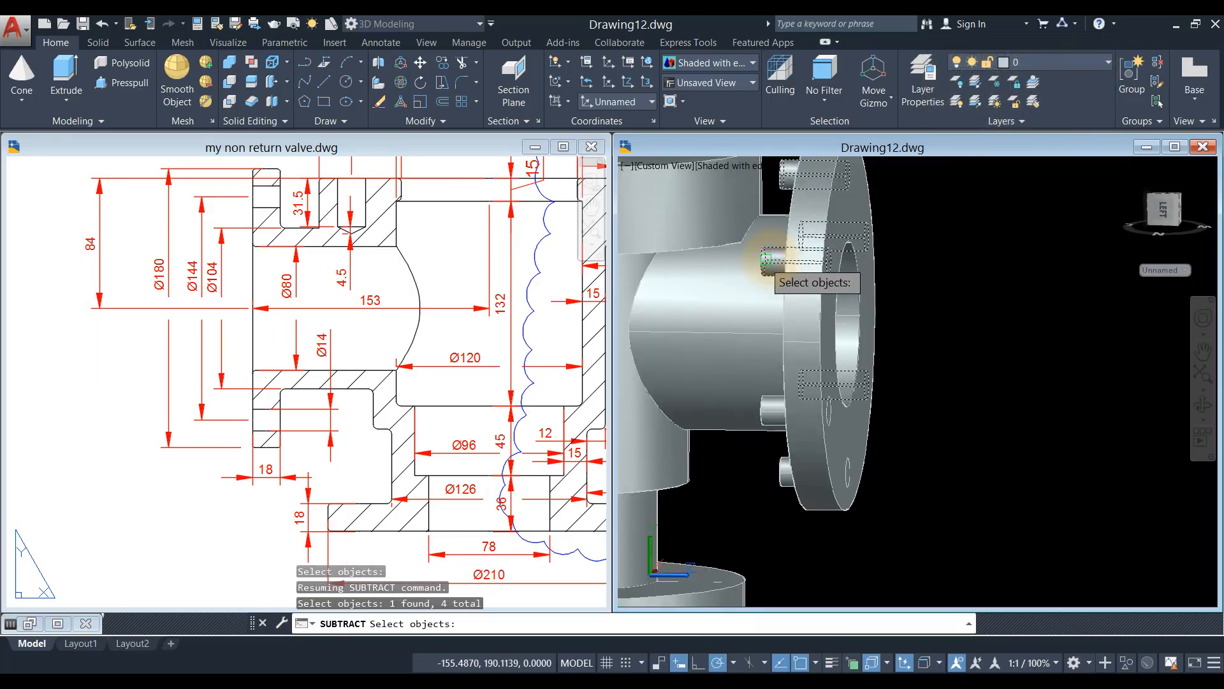
pyautogui.click(764, 412)
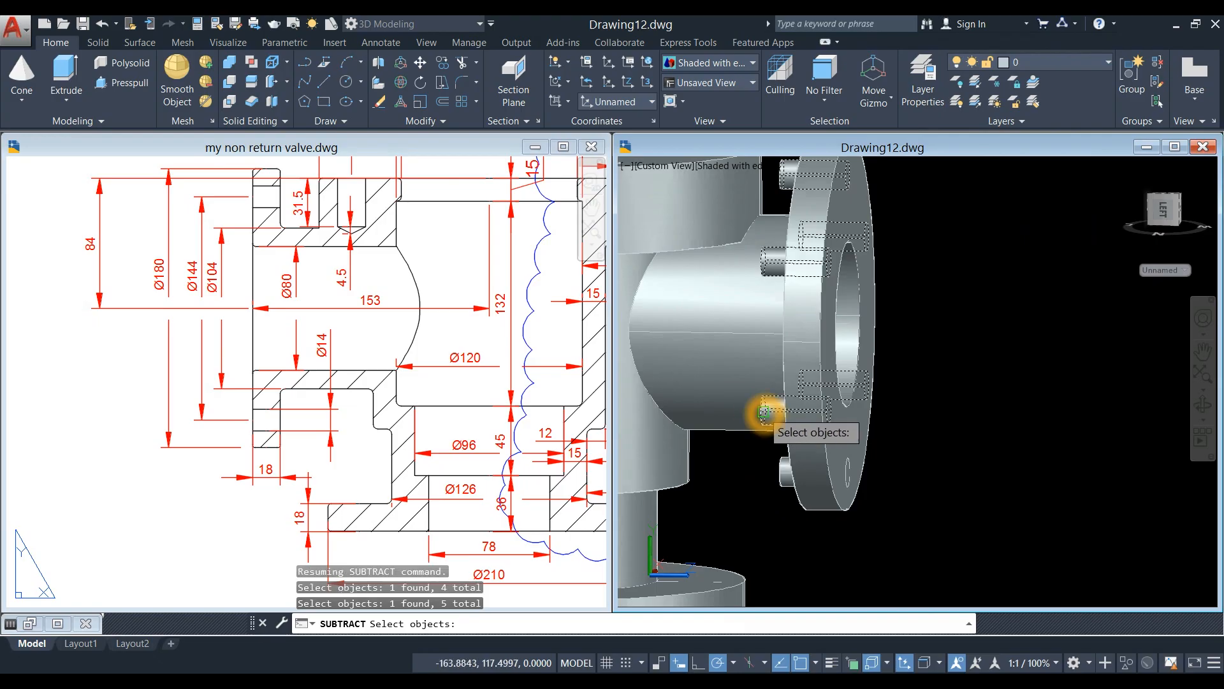
pyautogui.click(768, 479)
pyautogui.click(770, 480)
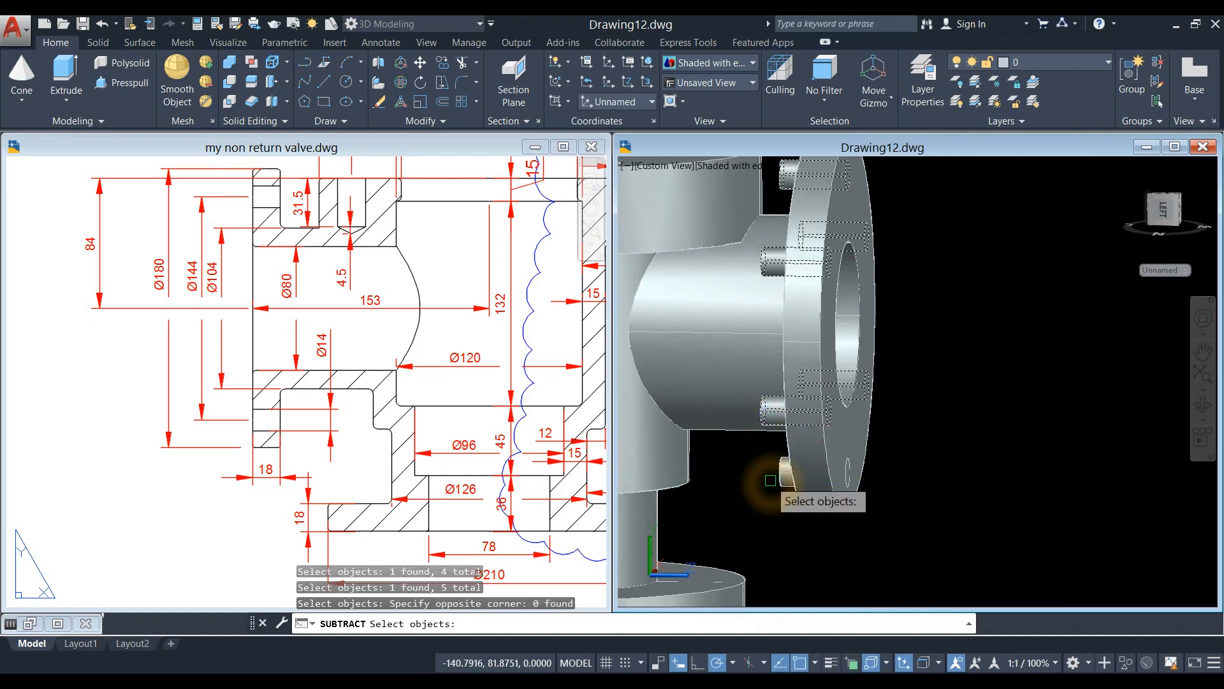
pyautogui.click(778, 475)
pyautogui.keyDown('shift'); pyautogui.moveTo(908, 480); pyautogui.dragTo(717, 385, button='middle'); pyautogui.keyUp('shift')
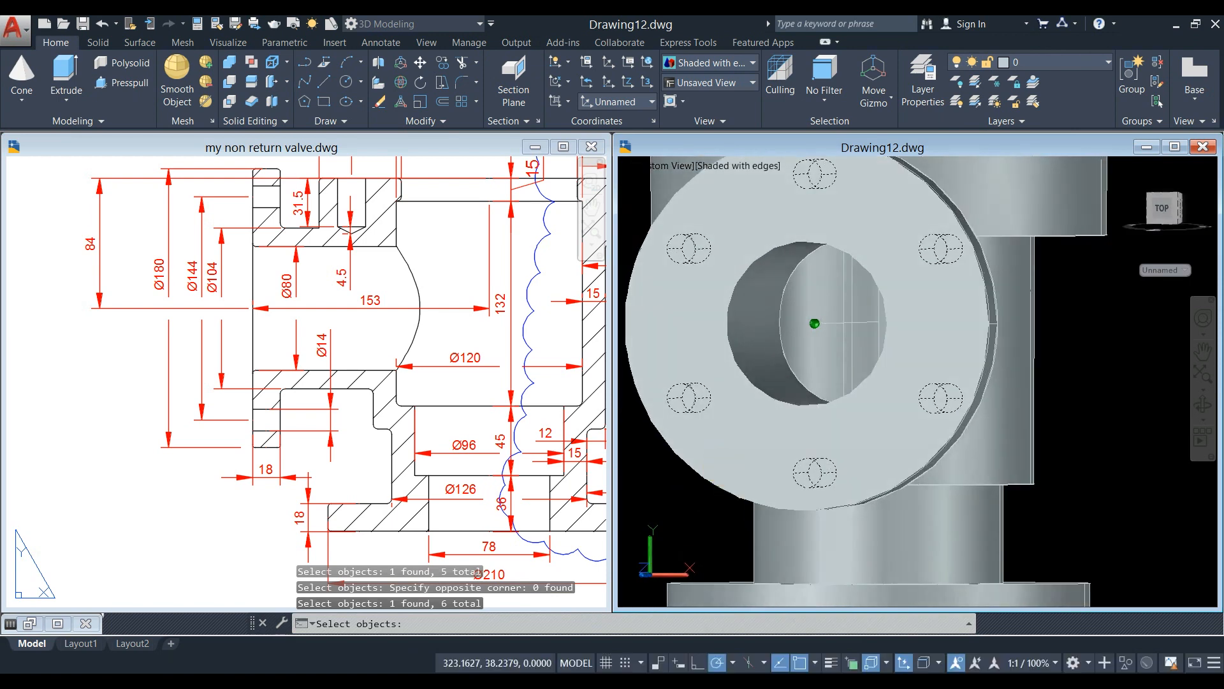
pyautogui.rightClick(717, 377)
pyautogui.moveTo(718, 376)
pyautogui.keyDown('shift'); pyautogui.mouseDown(button='middle')
pyautogui.moveTo(797, 402)
pyautogui.moveTo(943, 404)
pyautogui.moveTo(938, 382)
pyautogui.mouseUp(button='middle'); pyautogui.keyUp('shift')
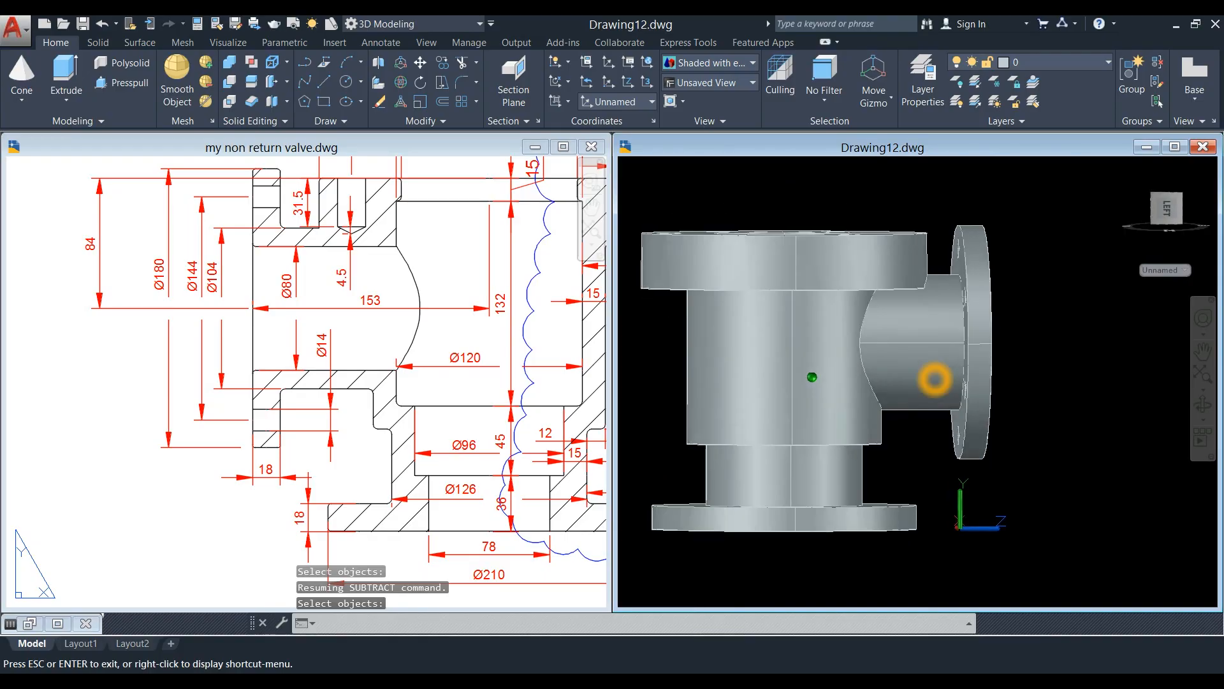
# In my non return valve.dwg, add a radius dimension to the upper fillet where the side flange meets its pipe.
pyautogui.click(303, 387)
pyautogui.scroll(-4, 255, 386)
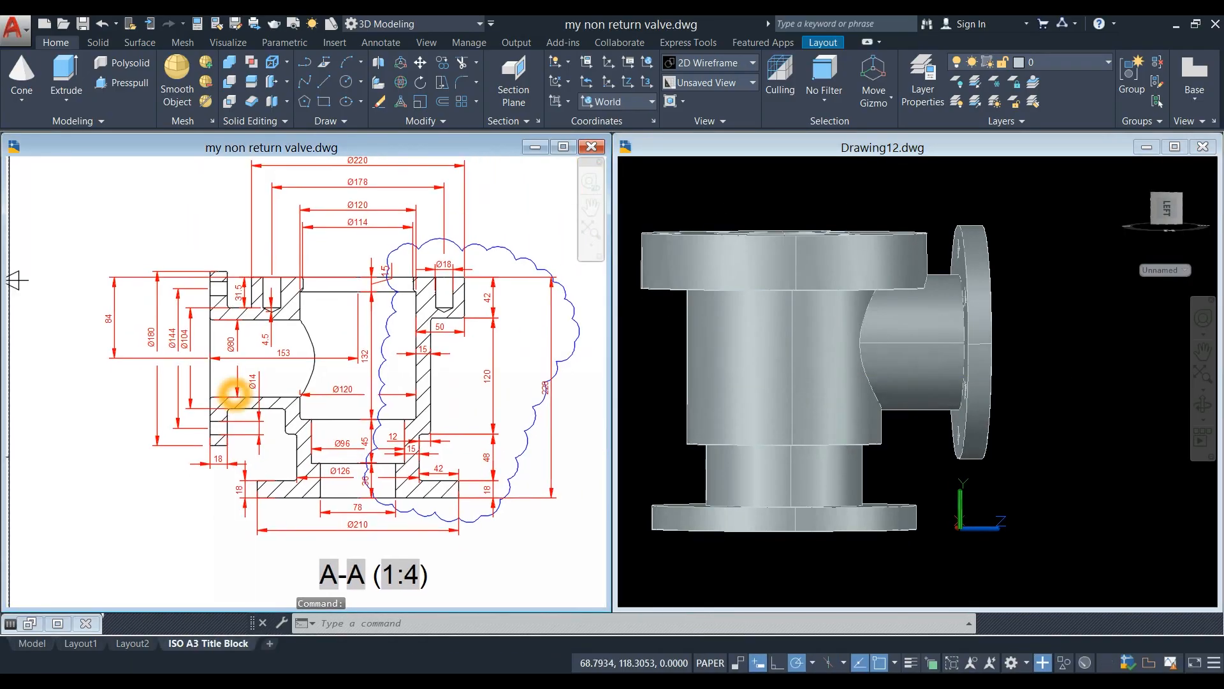
pyautogui.scroll(8, 228, 324)
pyautogui.scroll(4, 272, 360)
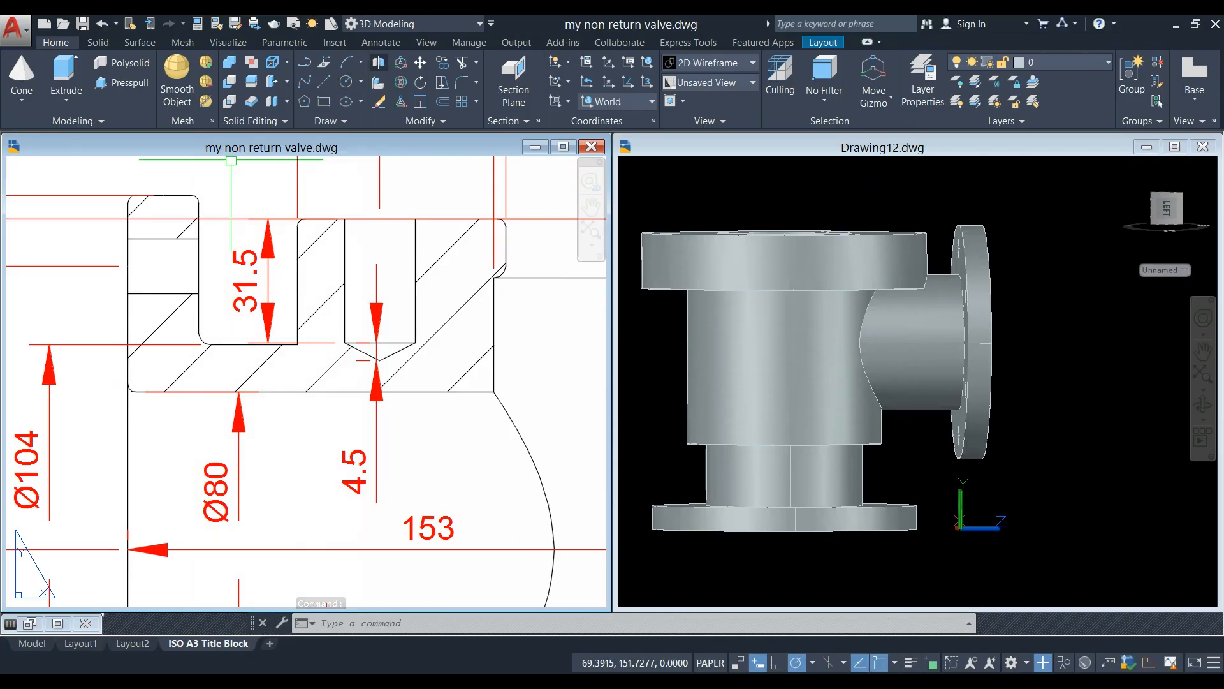
pyautogui.click(382, 43)
pyautogui.click(345, 101)
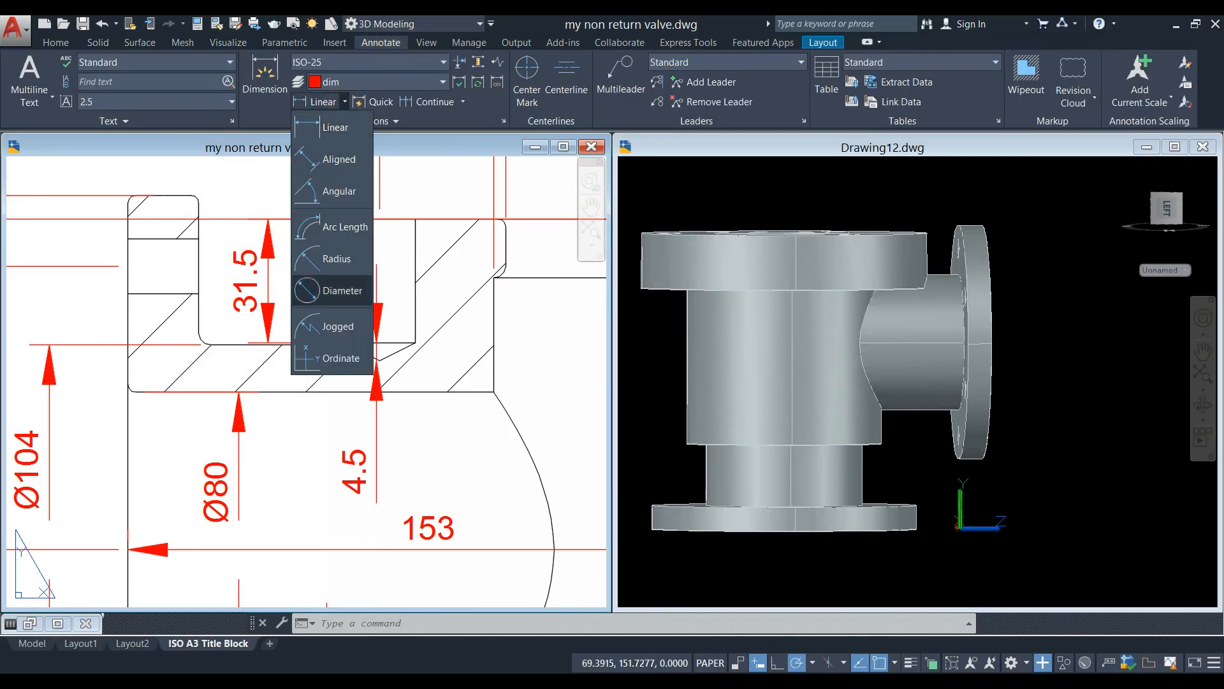
pyautogui.click(338, 259)
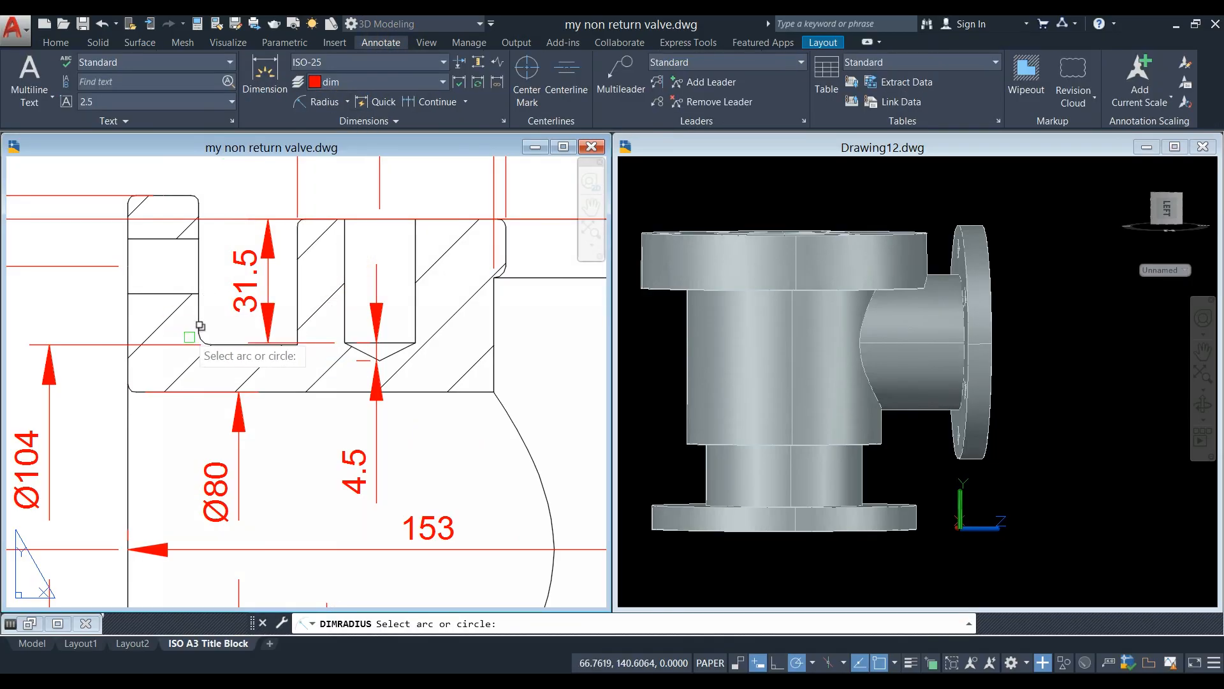
pyautogui.click(204, 342)
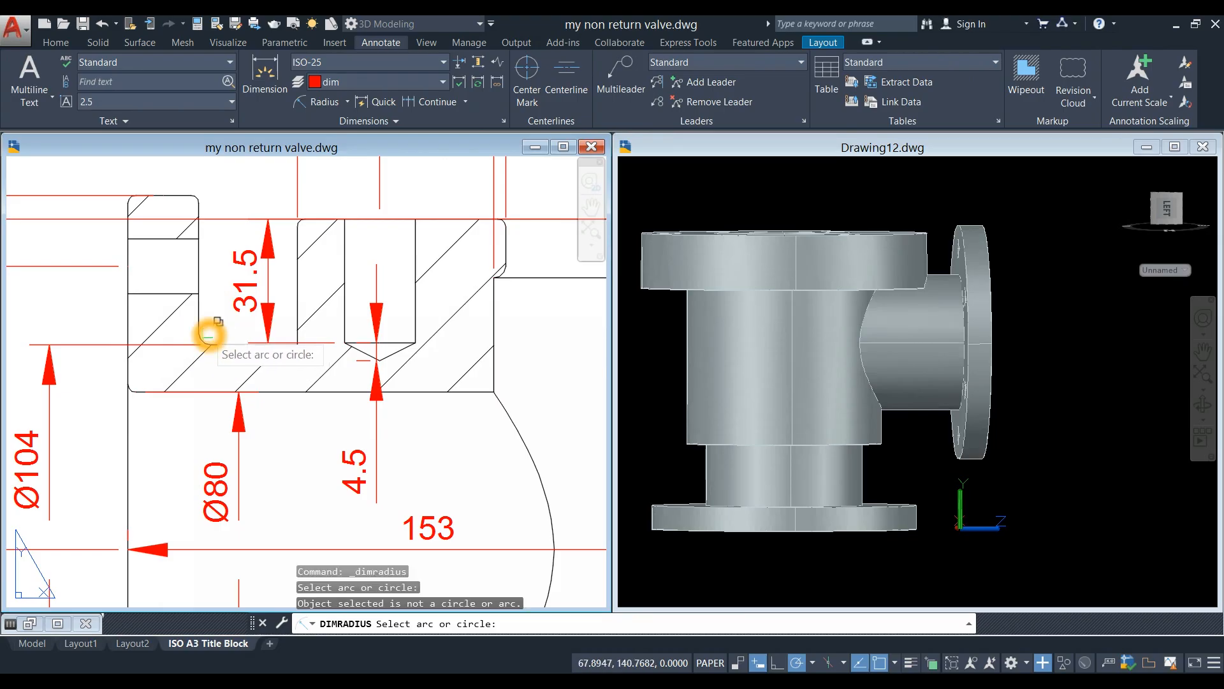
pyautogui.press('Escape')
pyautogui.press('Escape')
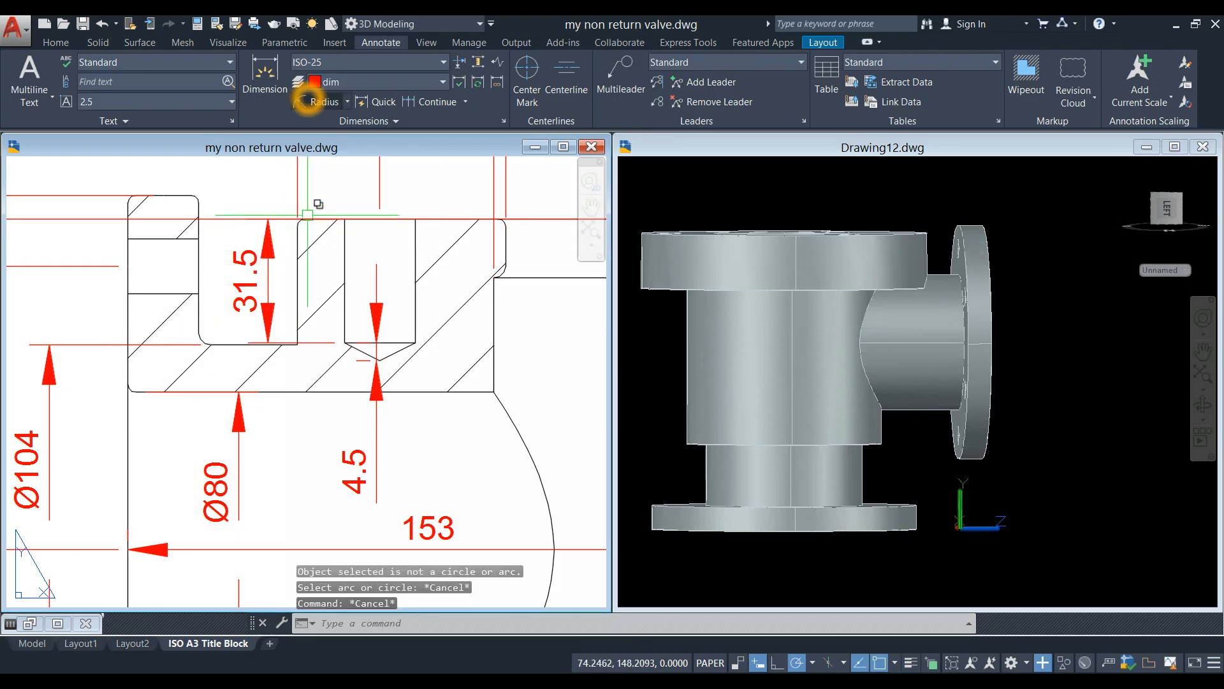
pyautogui.click(308, 102)
pyautogui.scroll(4, 199, 345)
pyautogui.click(183, 361)
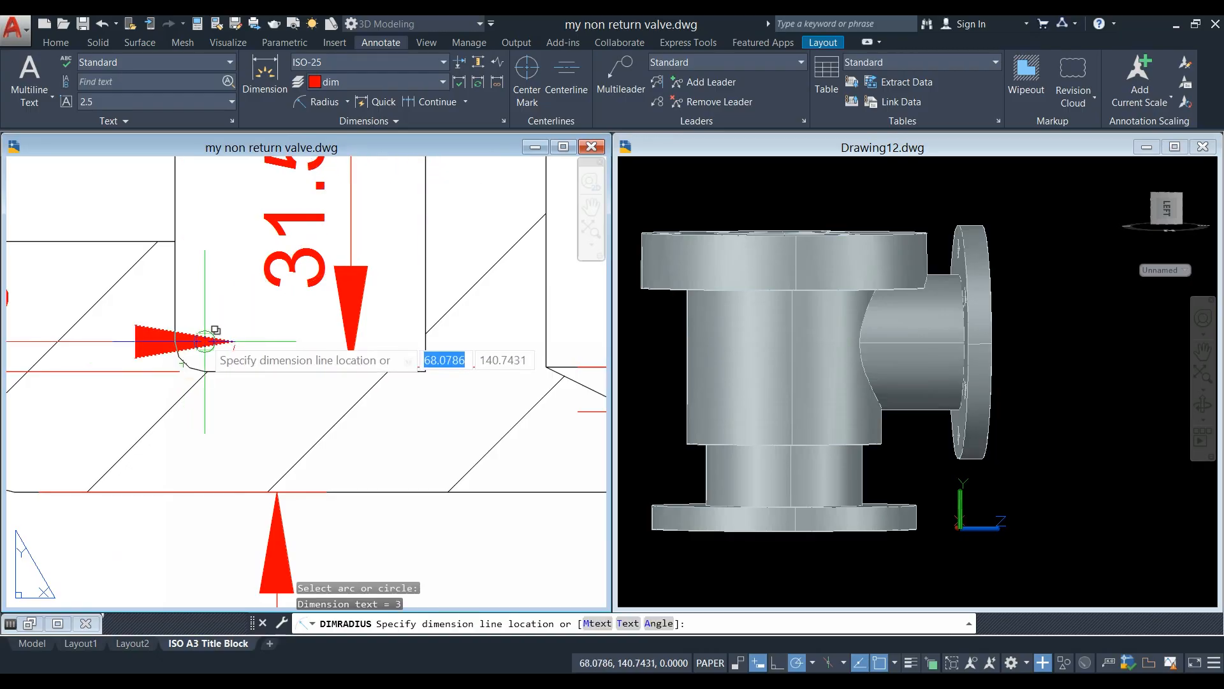
pyautogui.scroll(-4, 205, 341)
pyautogui.click(90, 308)
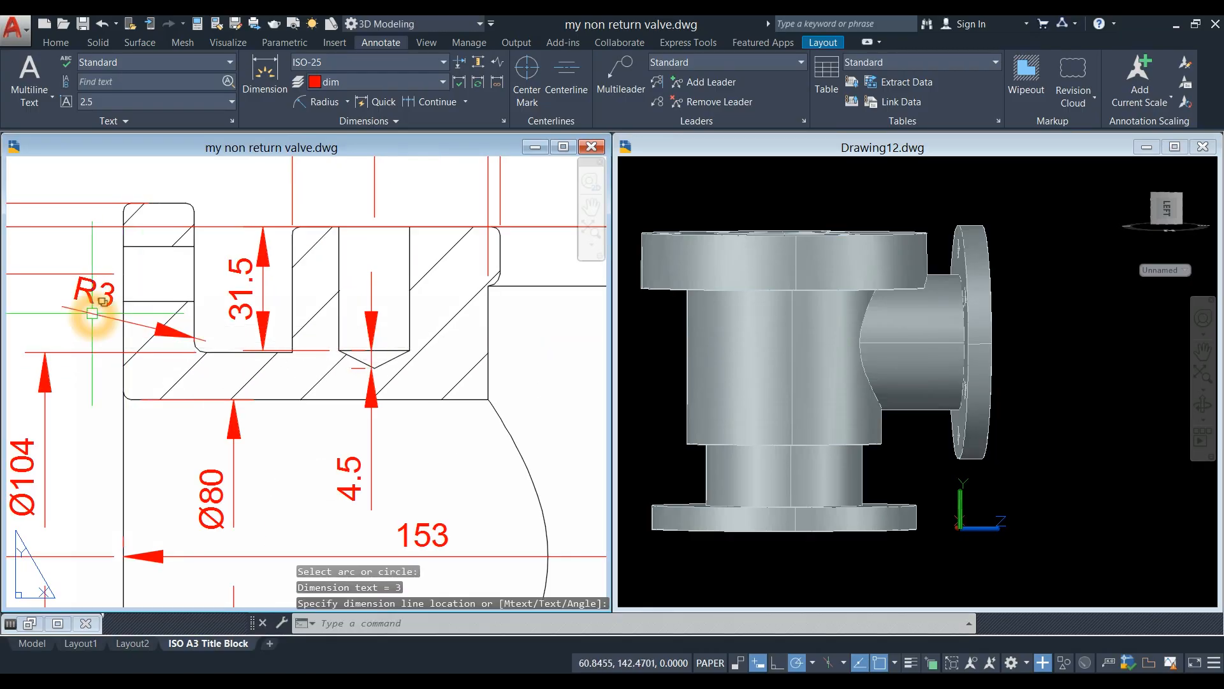
# Add radius dimensions to the fillet above the bottom flange and the rounded outer corner of the body step above it.
pyautogui.moveTo(297, 380); pyautogui.dragTo(289, 317, button='middle')
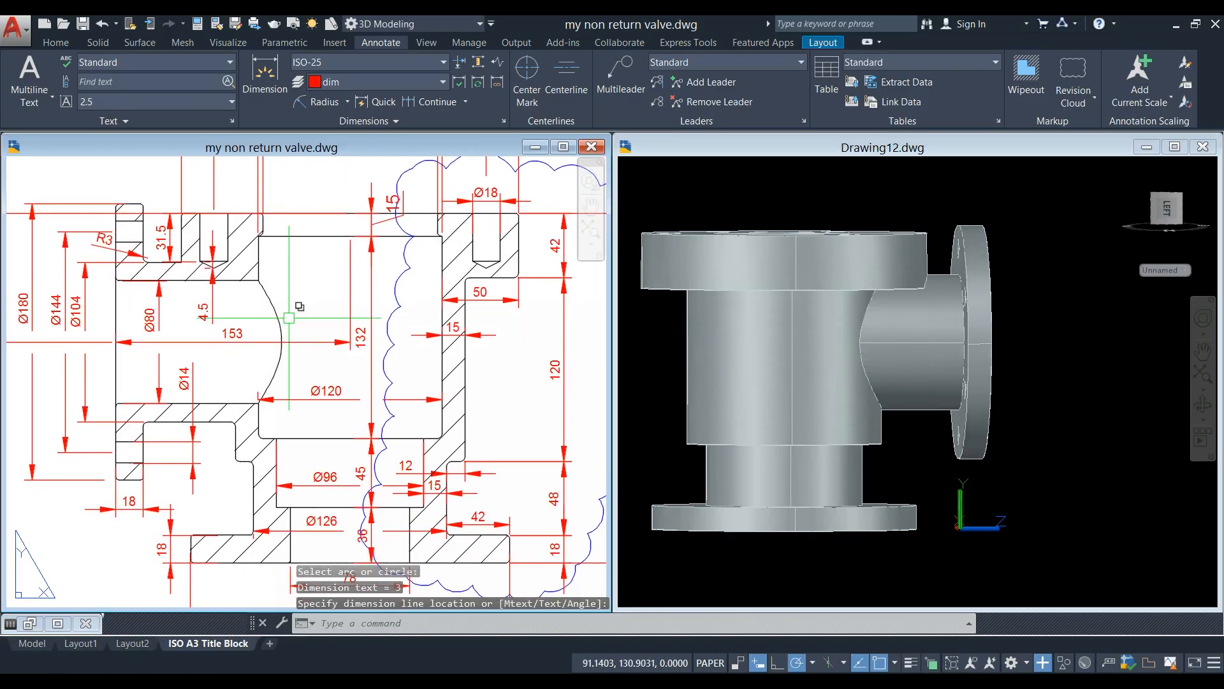
pyautogui.moveTo(224, 439); pyautogui.dragTo(205, 379, button='middle')
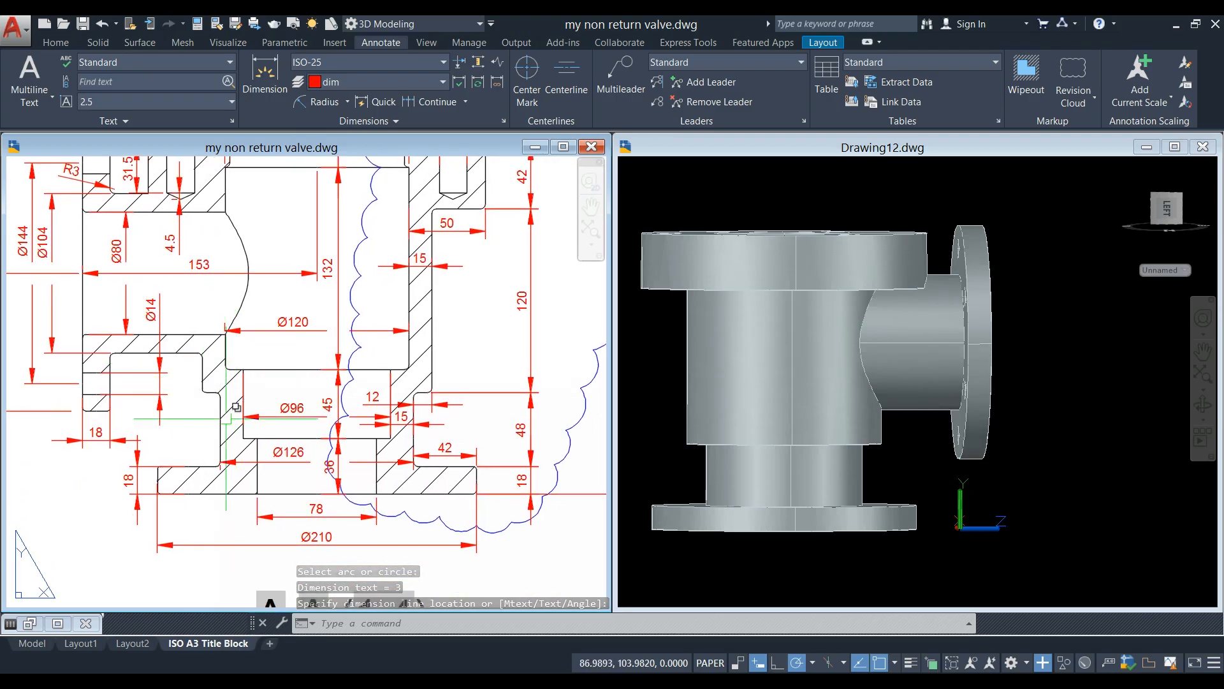
pyautogui.click(304, 101)
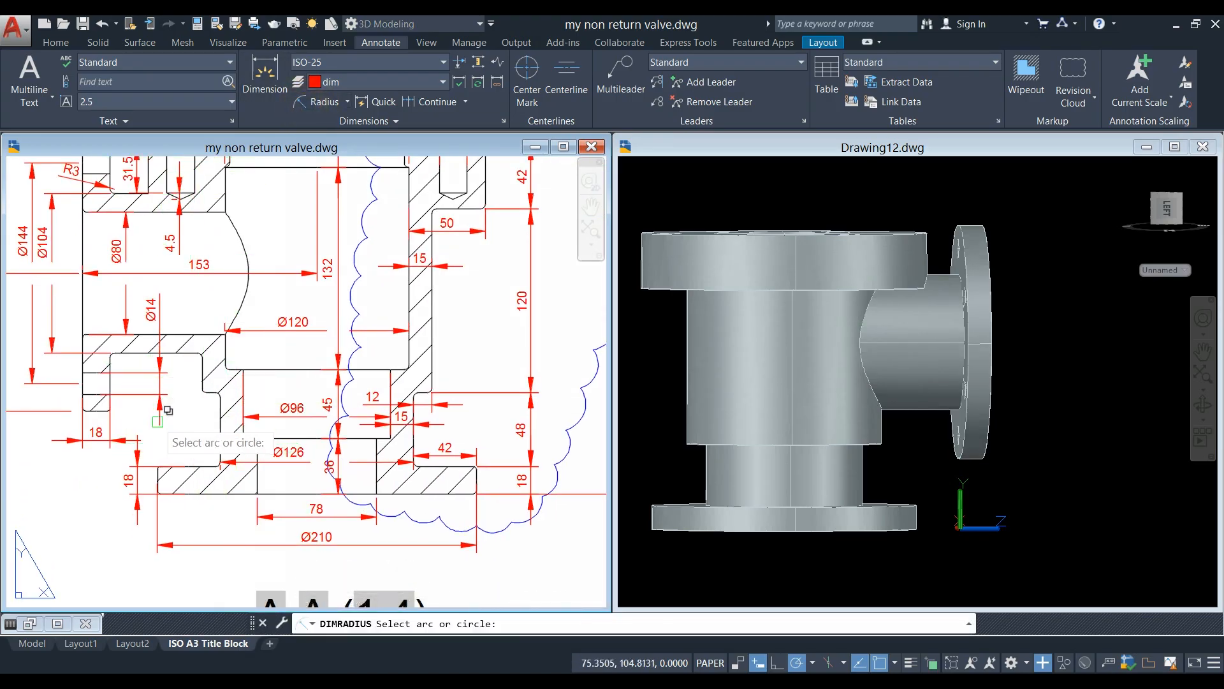
pyautogui.scroll(4, 163, 446)
pyautogui.click(302, 490)
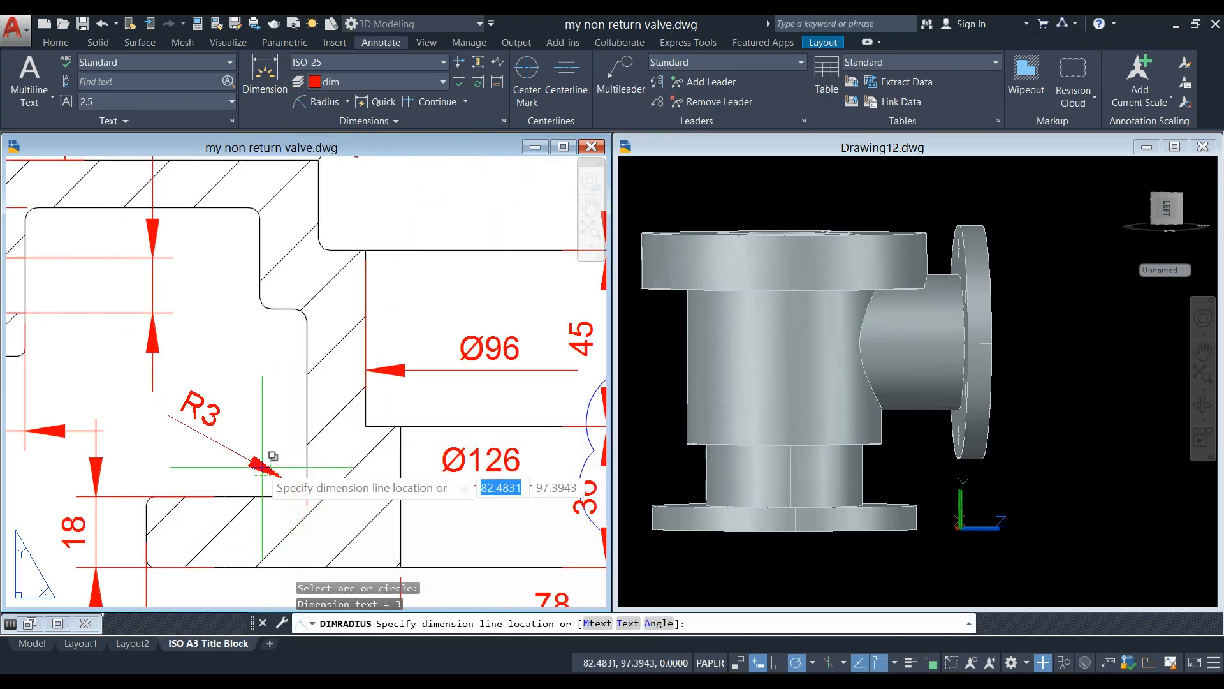
pyautogui.click(262, 463)
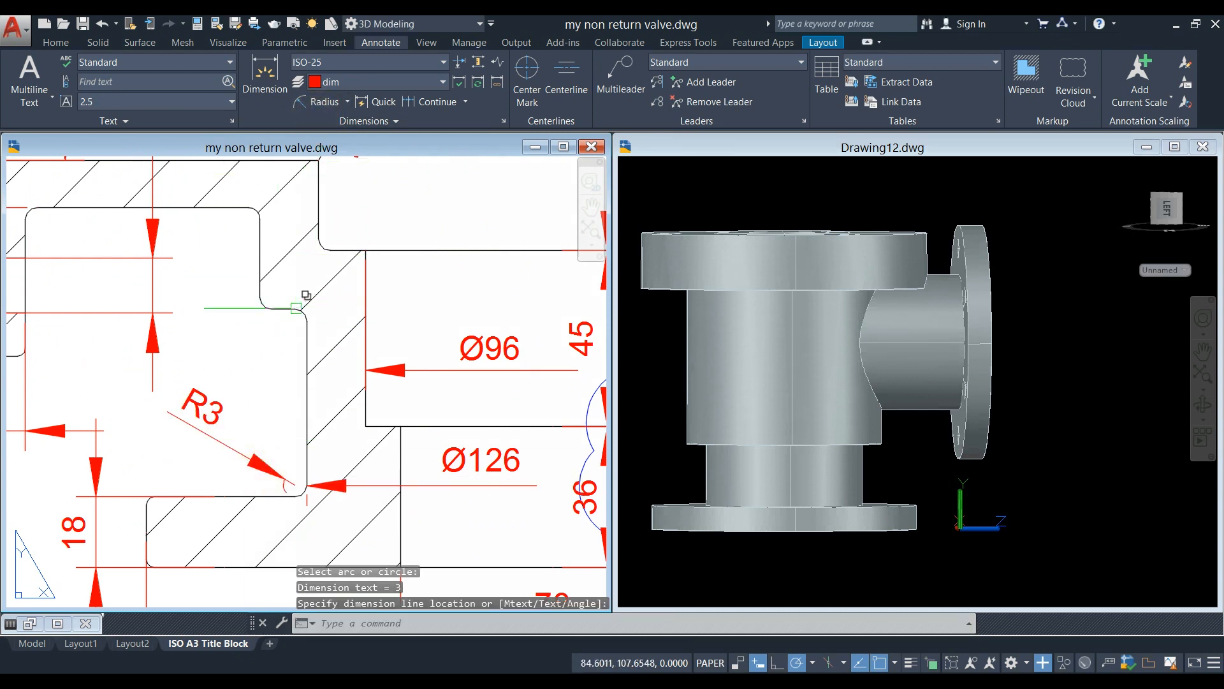
pyautogui.click(302, 101)
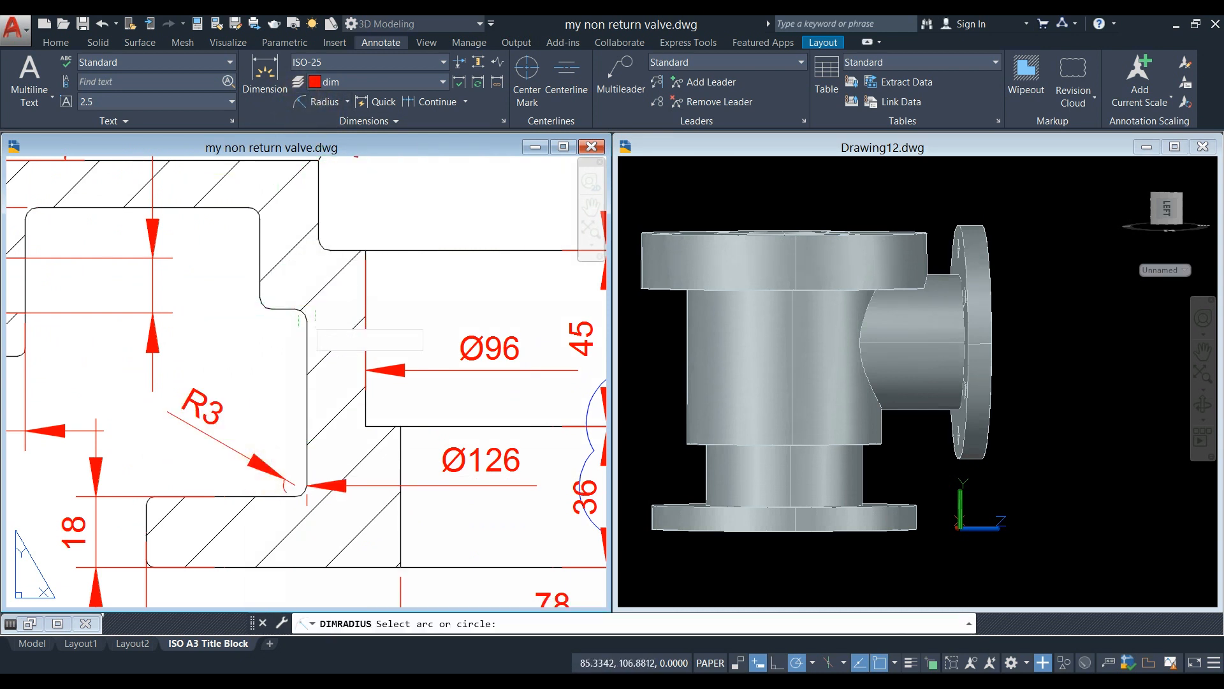
pyautogui.click(306, 319)
pyautogui.click(266, 339)
# Examine the valve model in Drawing12.dwg and the full A-A section in the dimensioned drawing.
pyautogui.click(786, 210)
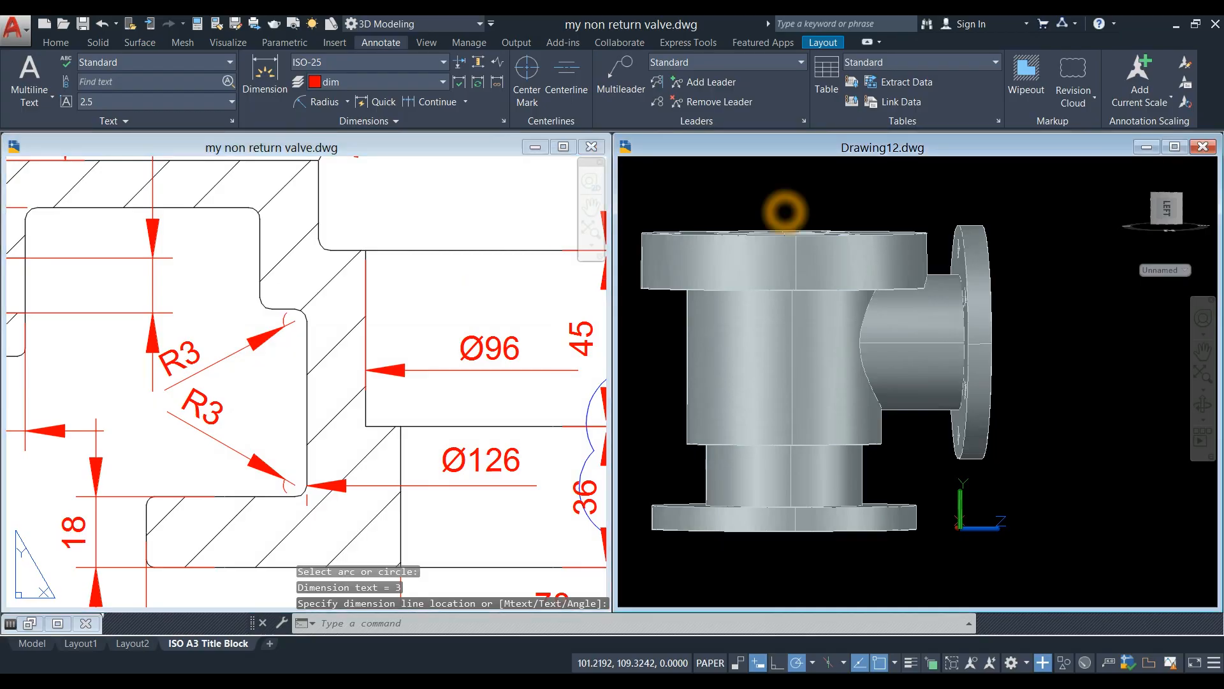
pyautogui.scroll(-4, 445, 244)
pyautogui.scroll(3, 700, 257)
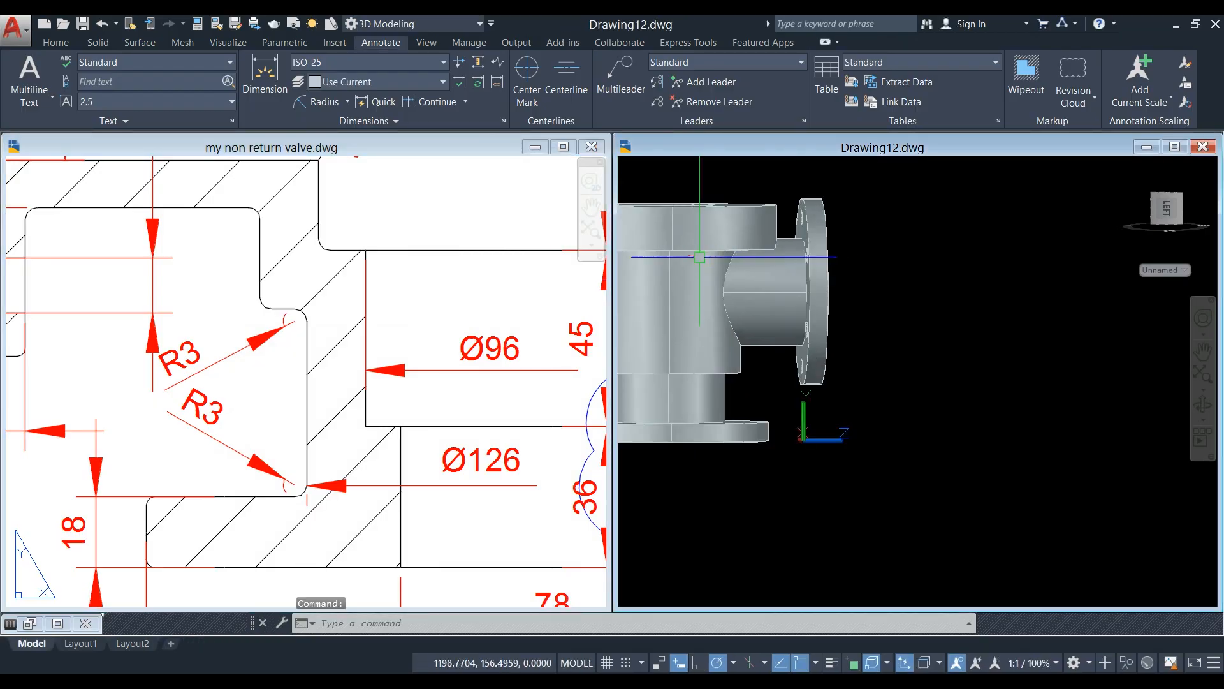
pyautogui.moveTo(700, 257); pyautogui.dragTo(838, 280, button='middle')
pyautogui.click(437, 235)
pyautogui.scroll(-4, 436, 237)
pyautogui.moveTo(434, 238); pyautogui.dragTo(269, 323, button='middle')
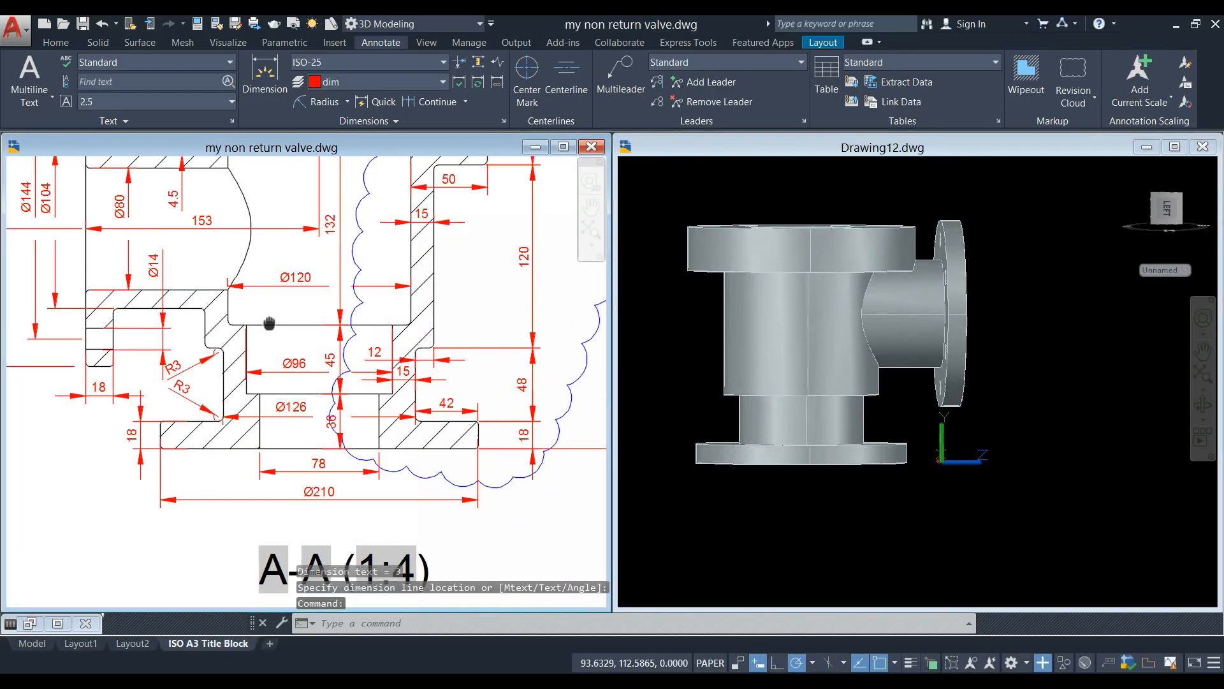
pyautogui.scroll(-2, 247, 338)
pyautogui.scroll(-2, 247, 338)
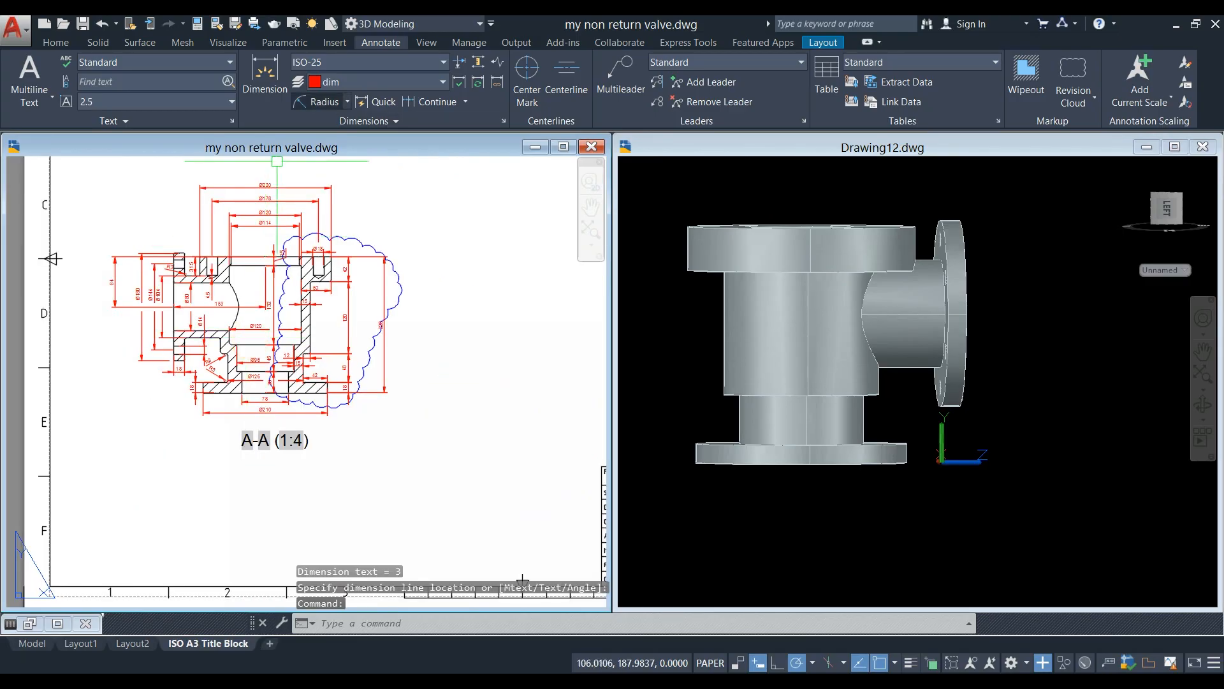
pyautogui.click(98, 42)
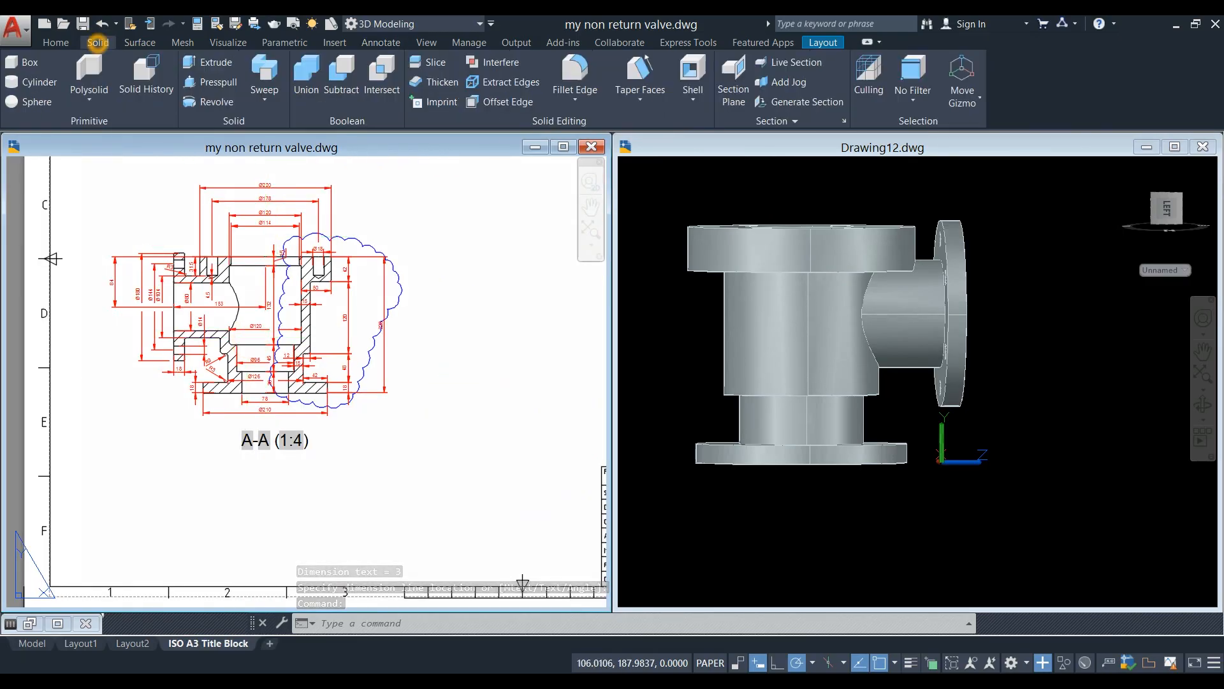
pyautogui.click(575, 72)
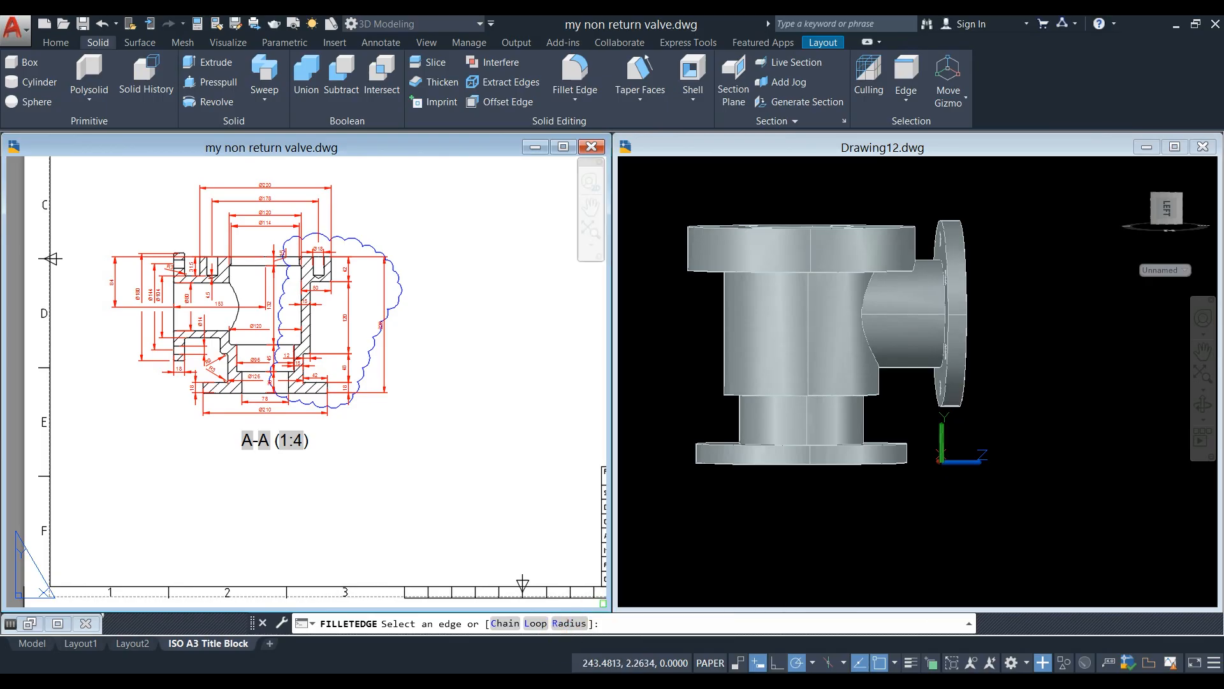
pyautogui.write('R')
pyautogui.press('Return')
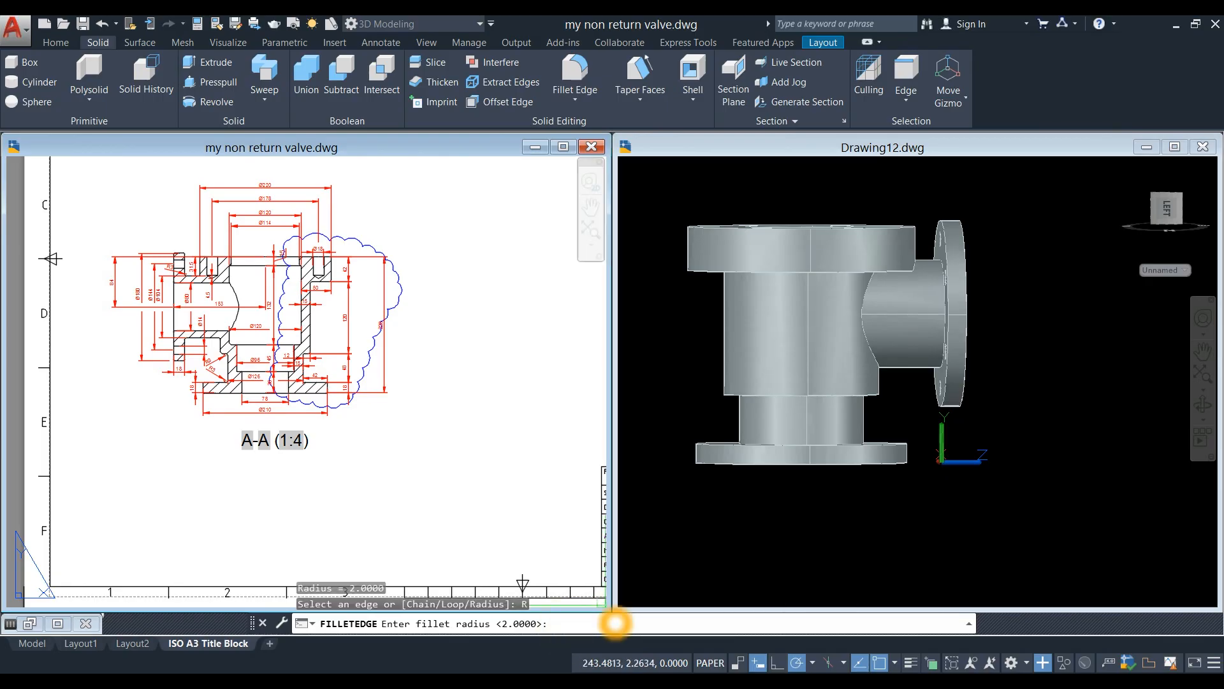
pyautogui.write('3')
pyautogui.press('Return')
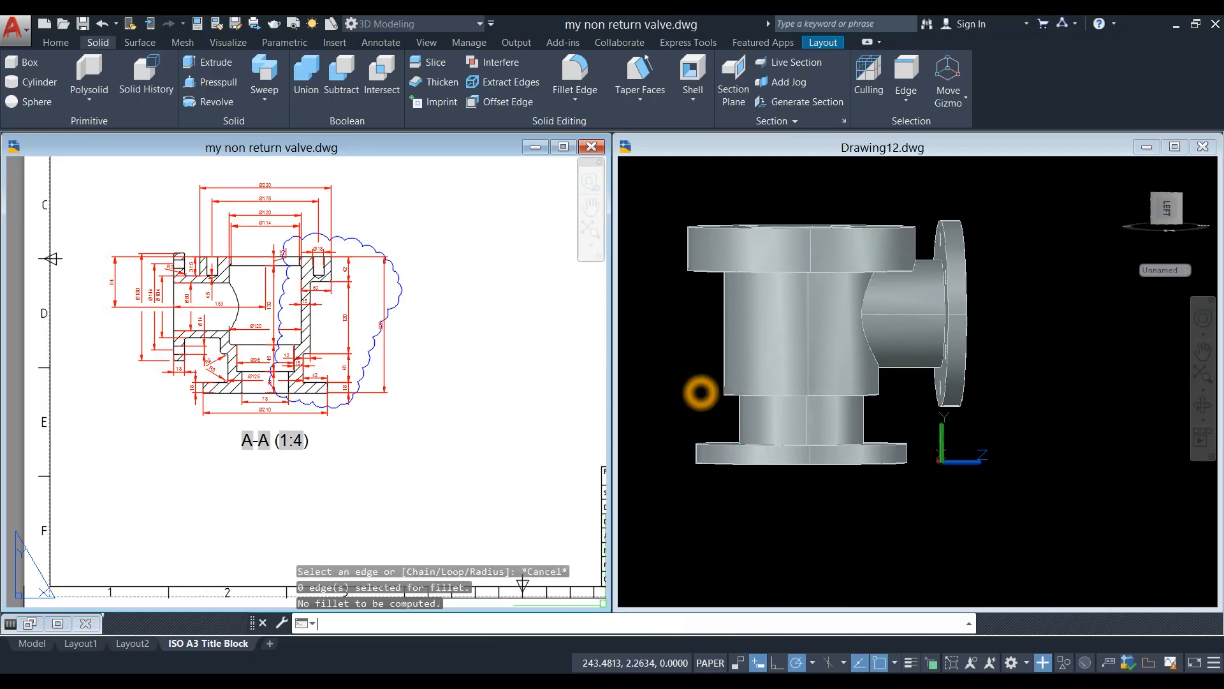
# In Drawing12.dwg, start a 3 mm edge fillet and select the neck-to-bottom-flange junction and the edges of the body step above it.
pyautogui.click(698, 383)
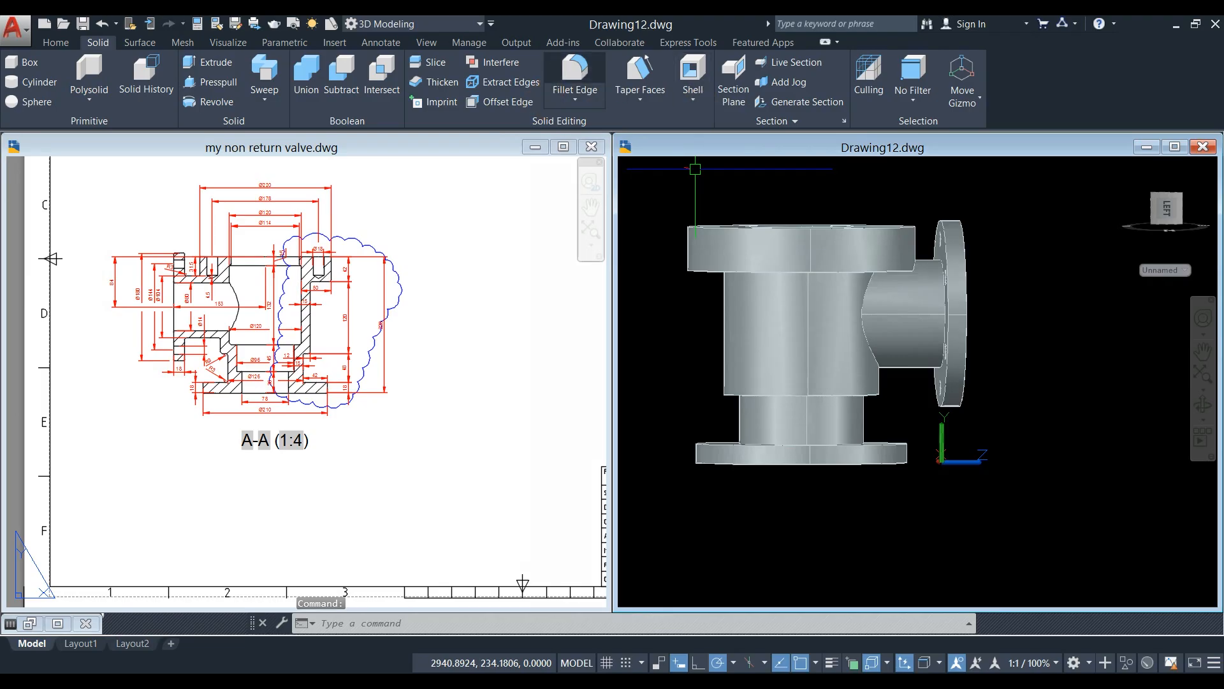
pyautogui.click(574, 70)
pyautogui.write('r')
pyautogui.press('Return')
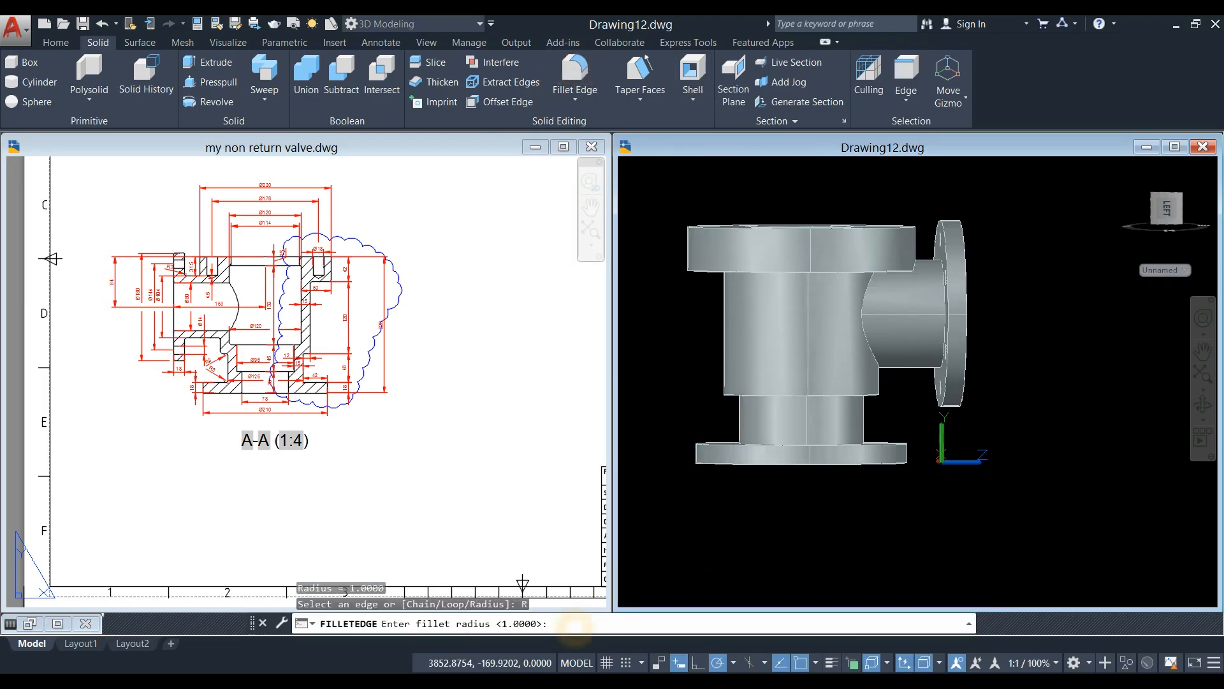
pyautogui.write('3')
pyautogui.press('Return')
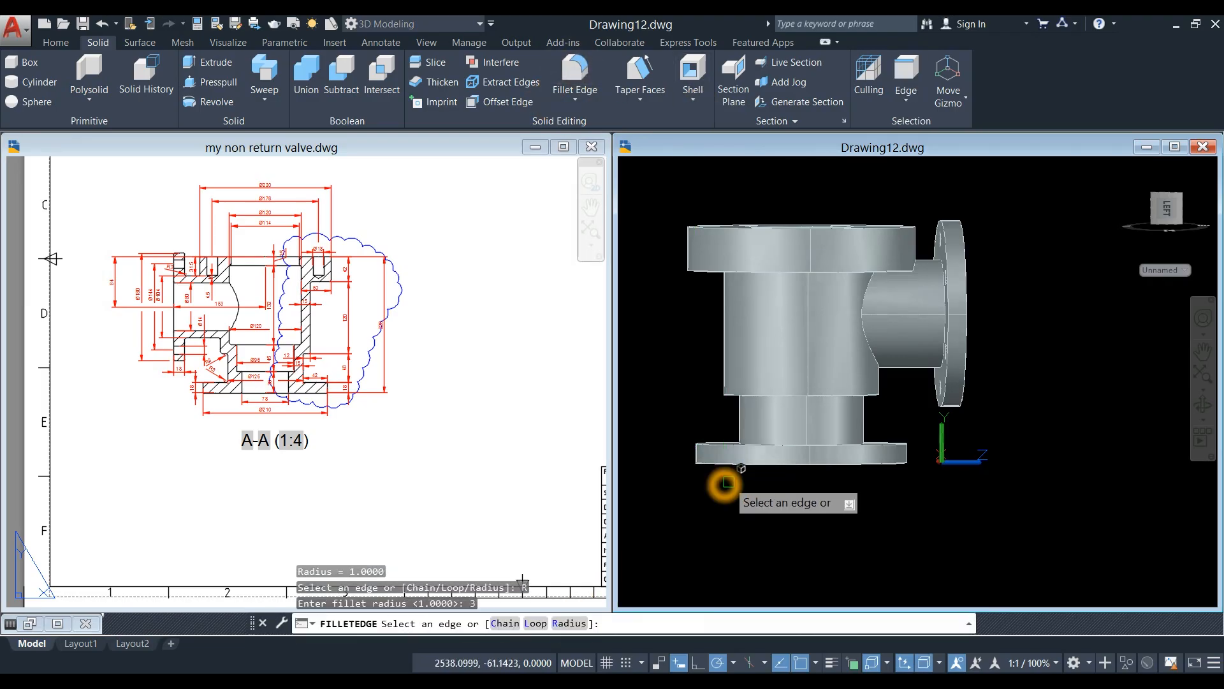
pyautogui.keyDown('shift'); pyautogui.moveTo(730, 473); pyautogui.dragTo(733, 499, button='middle'); pyautogui.keyUp('shift')
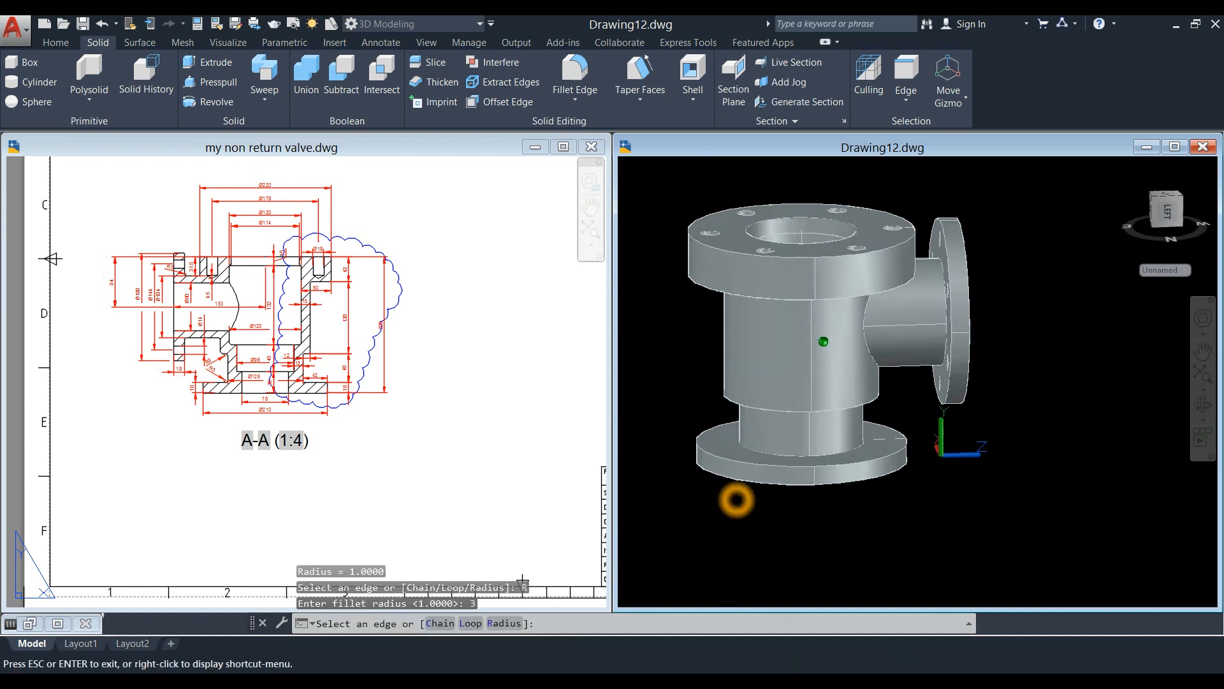
pyautogui.scroll(4, 766, 446)
pyautogui.click(778, 438)
pyautogui.click(713, 424)
pyautogui.keyDown('shift'); pyautogui.moveTo(713, 424); pyautogui.dragTo(732, 363, button='middle'); pyautogui.keyUp('shift')
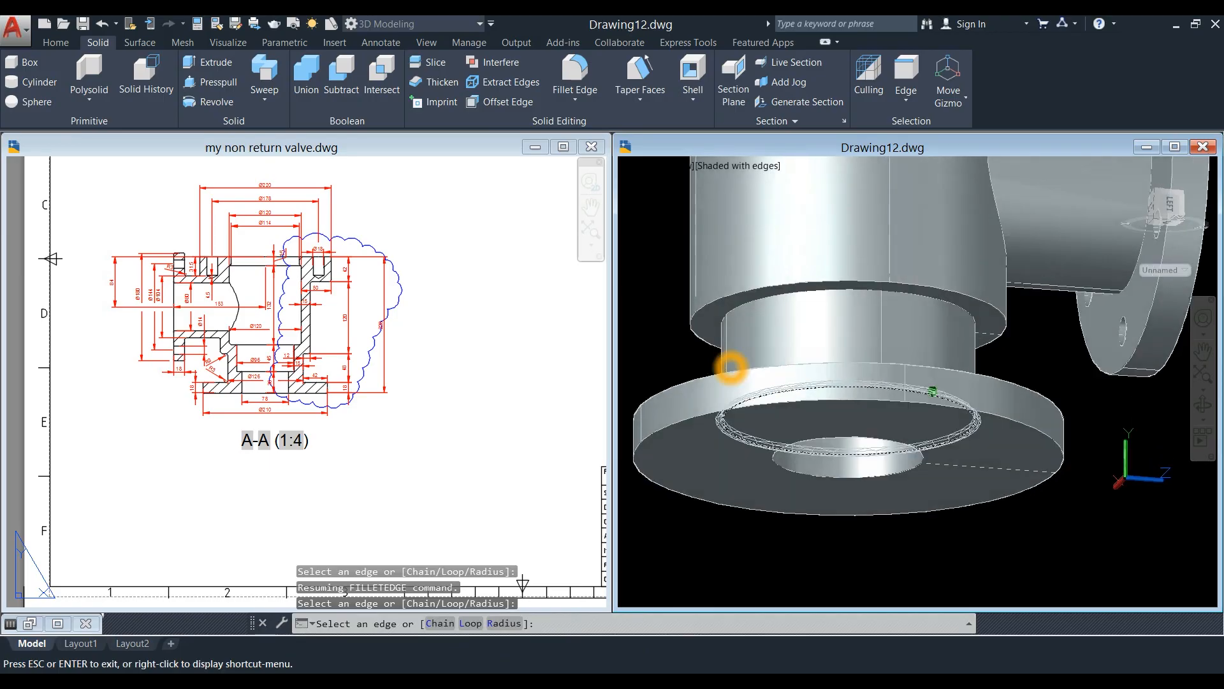
pyautogui.click(755, 305)
pyautogui.click(715, 299)
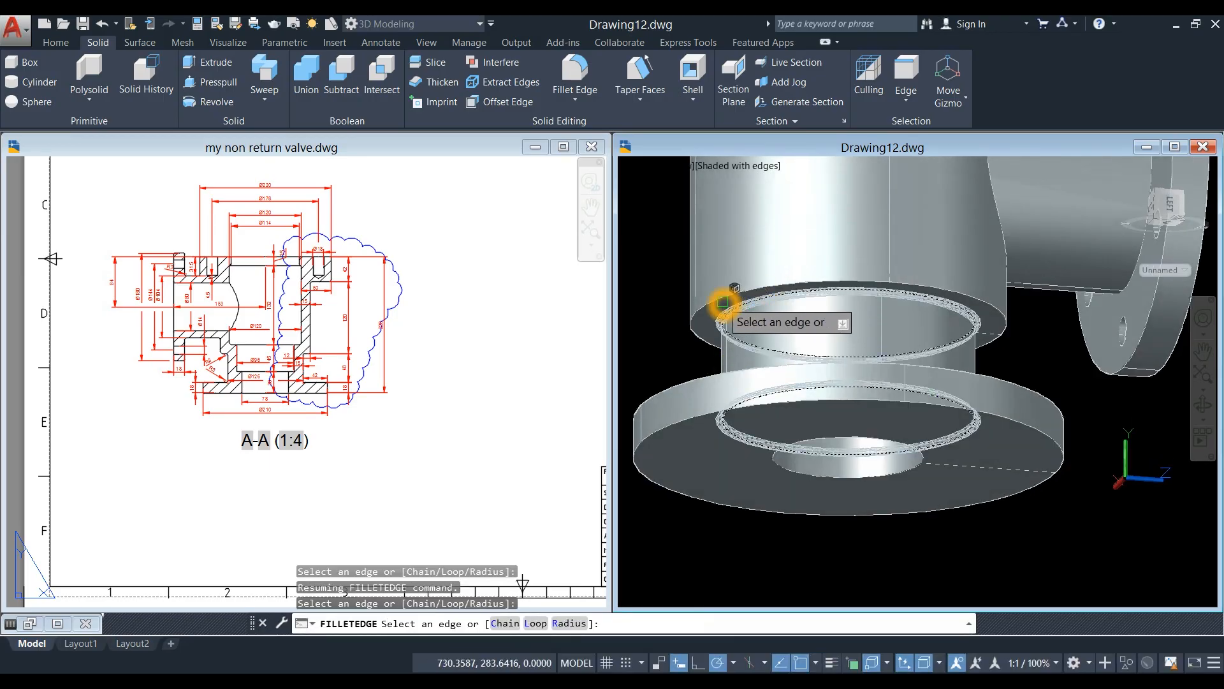
# Add the junctions under the top flange, between body and side pipe, and at the side flange, and apply the 3 mm fillets.
pyautogui.keyDown('shift'); pyautogui.moveTo(670, 297); pyautogui.dragTo(725, 276, button='middle'); pyautogui.keyUp('shift')
pyautogui.keyDown('shift'); pyautogui.moveTo(718, 424); pyautogui.dragTo(773, 367, button='middle'); pyautogui.keyUp('shift')
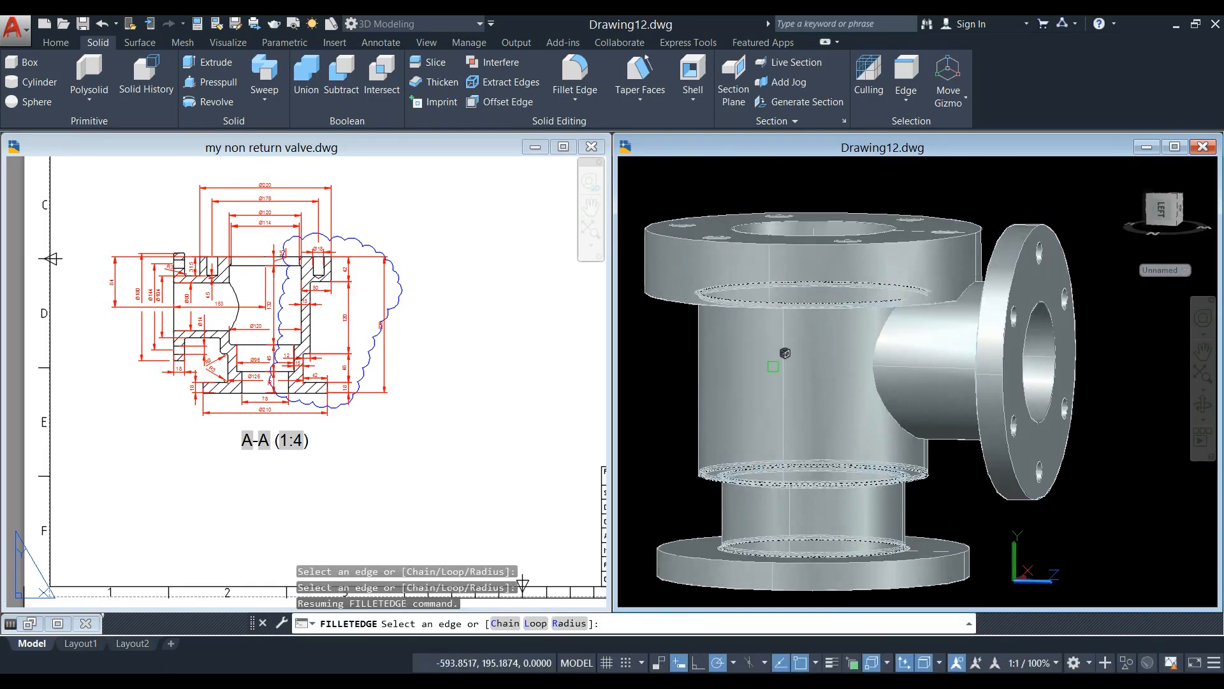
pyautogui.click(877, 346)
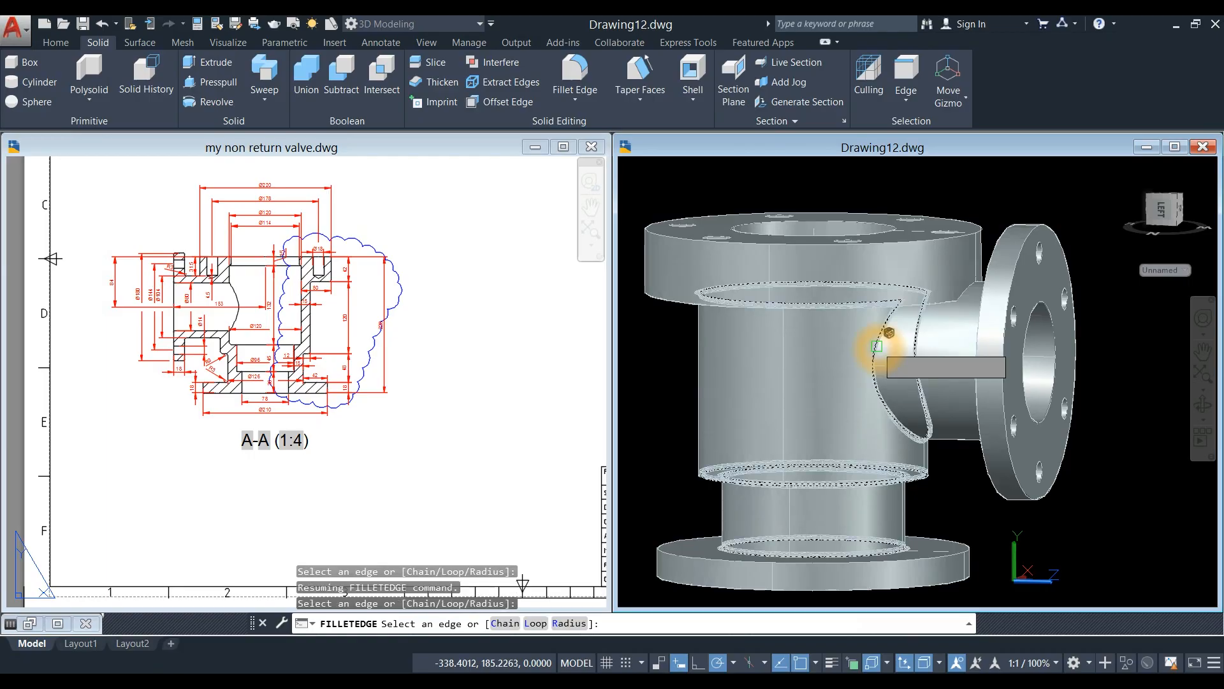
pyautogui.keyDown('shift'); pyautogui.moveTo(887, 387); pyautogui.dragTo(919, 376, button='middle'); pyautogui.keyUp('shift')
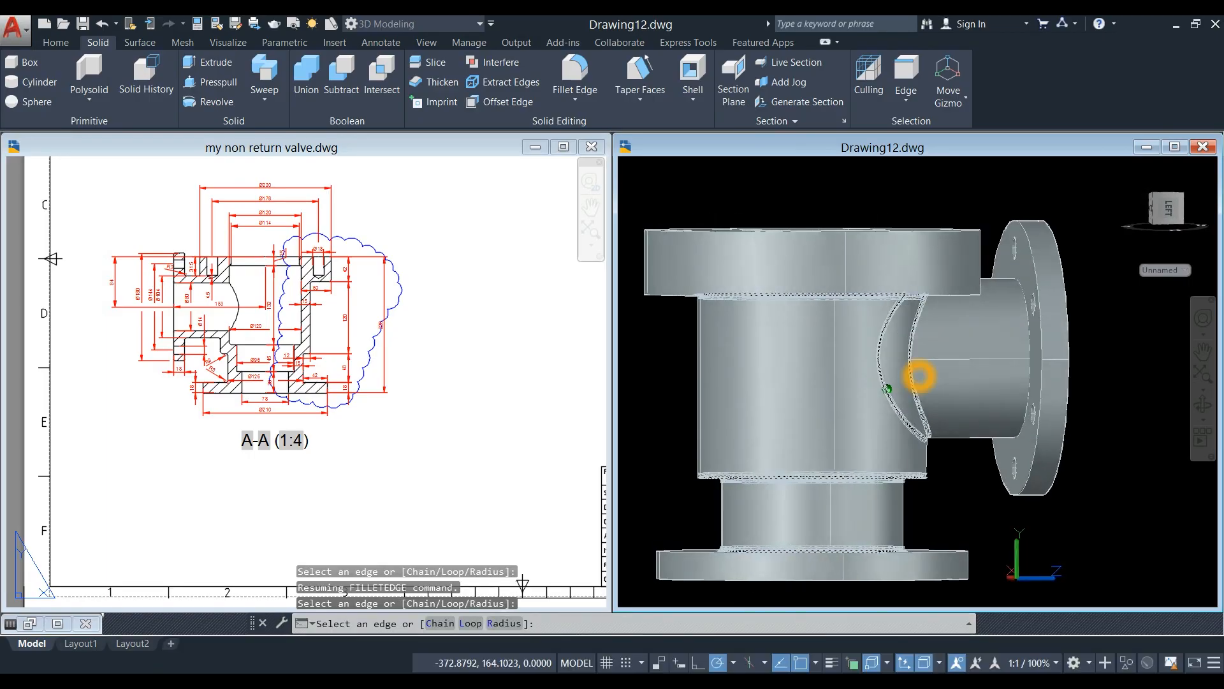
pyautogui.click(1031, 344)
pyautogui.rightClick(898, 181)
pyautogui.click(913, 187)
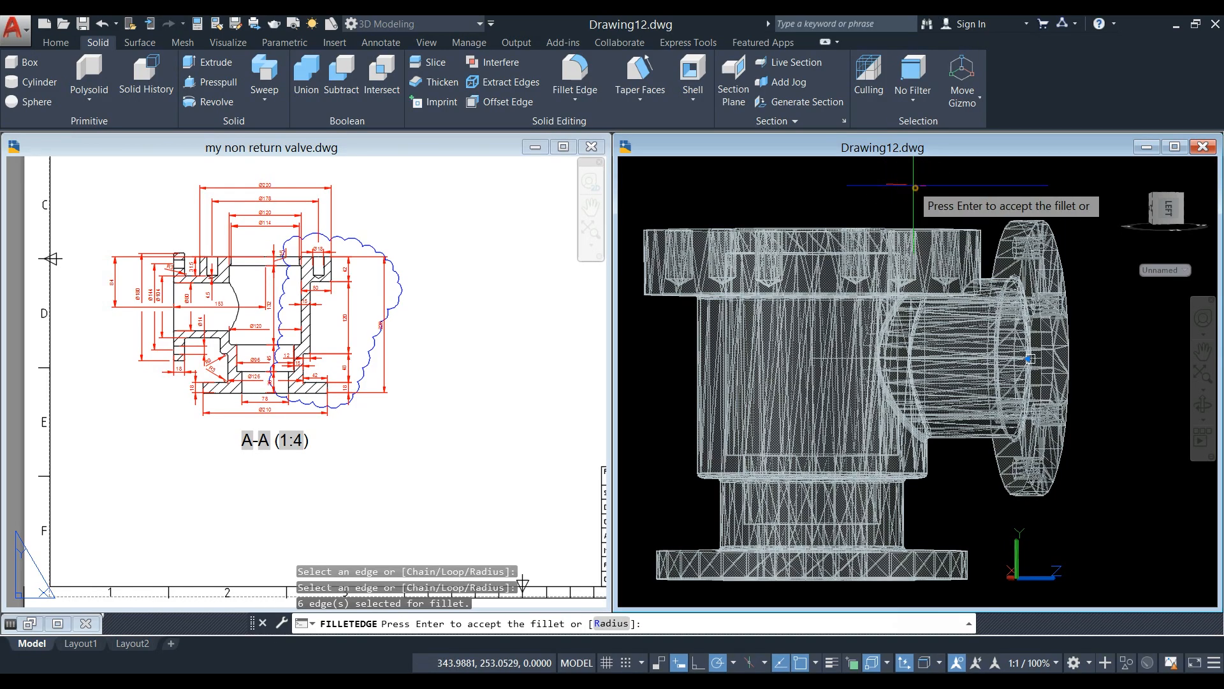
pyautogui.rightClick(915, 187)
pyautogui.click(934, 194)
pyautogui.moveTo(937, 197)
pyautogui.keyDown('shift'); pyautogui.mouseDown(button='middle')
pyautogui.moveTo(929, 248)
pyautogui.moveTo(949, 178)
pyautogui.mouseUp(button='middle'); pyautogui.keyUp('shift')
# In my non return valve.dwg, add a radius dimension to the lower rounded corner of the lip at the top of the bore.
pyautogui.click(295, 466)
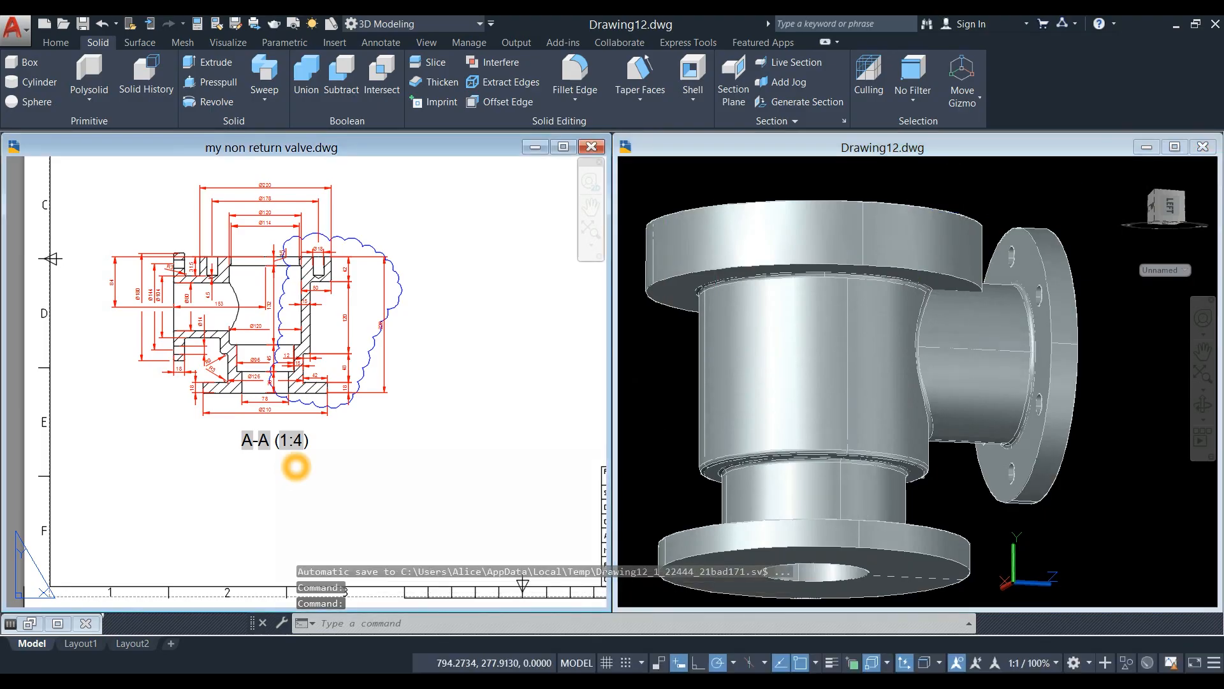
pyautogui.scroll(6, 295, 315)
pyautogui.moveTo(366, 437); pyautogui.dragTo(360, 515, button='middle')
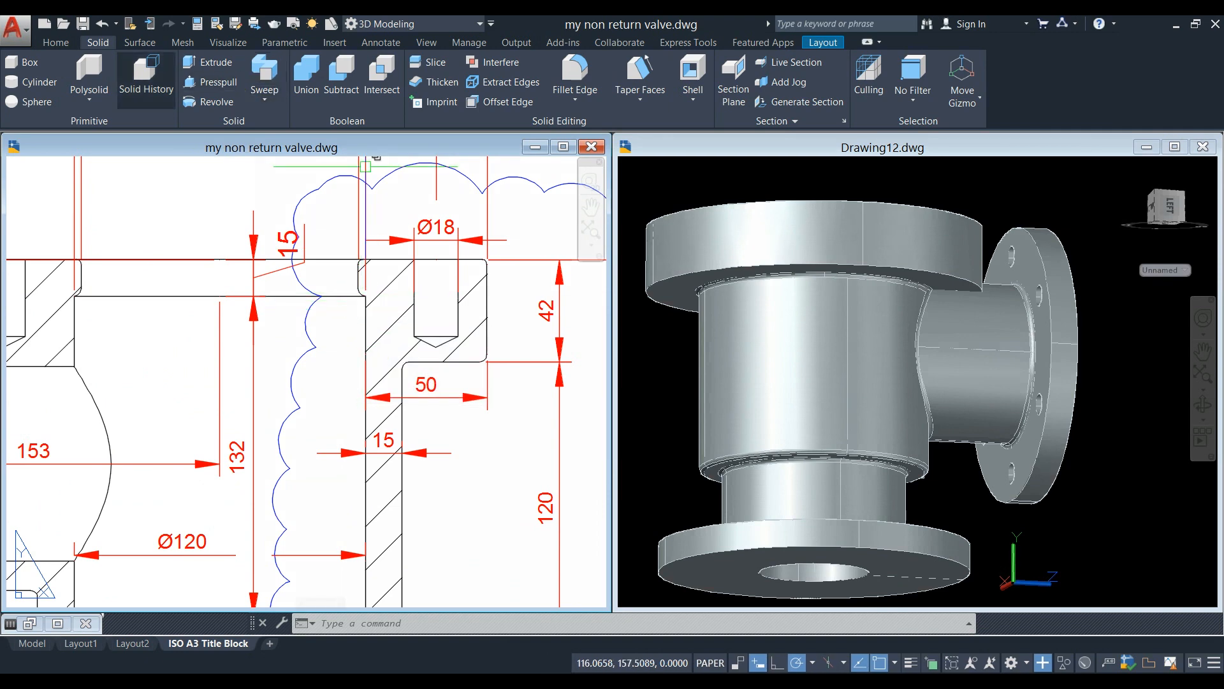
pyautogui.click(56, 42)
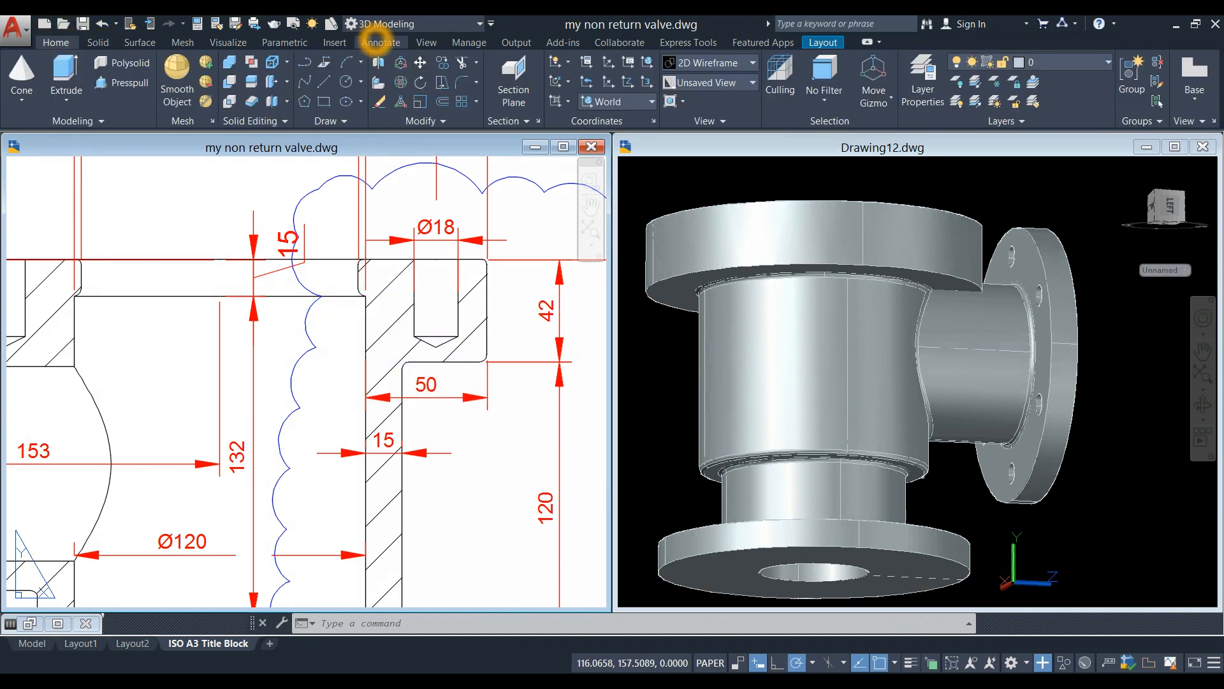
pyautogui.click(379, 43)
pyautogui.click(317, 101)
pyautogui.scroll(5, 369, 287)
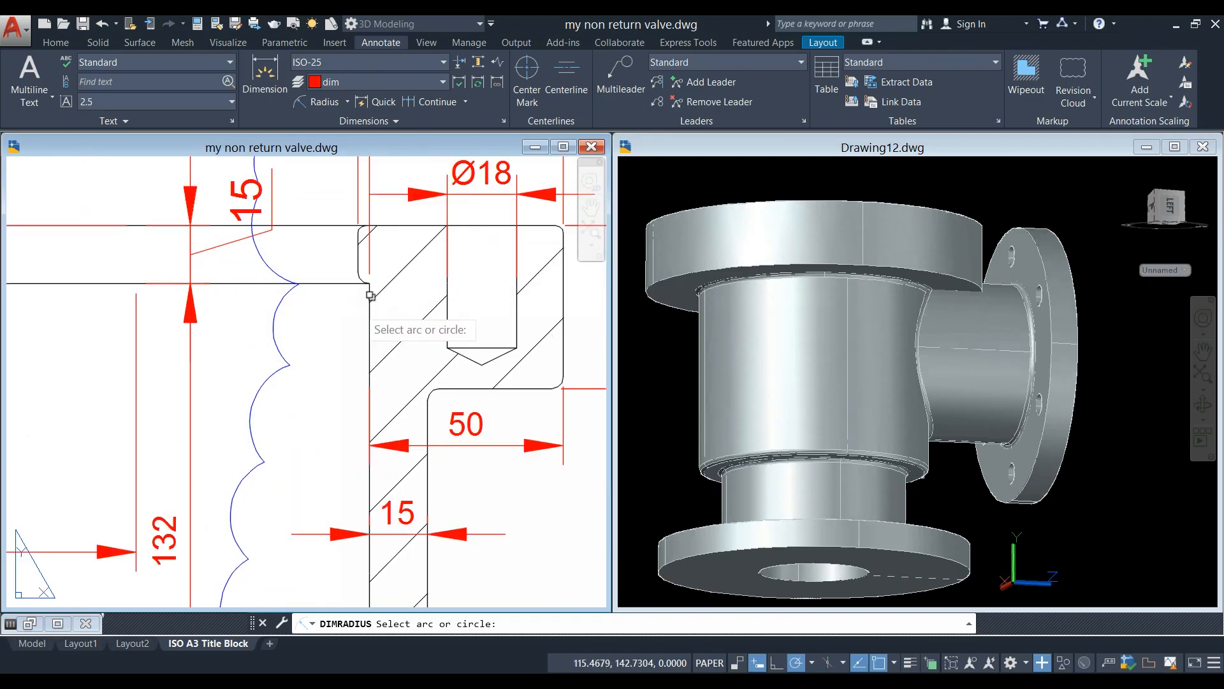
pyautogui.scroll(-2, 372, 319)
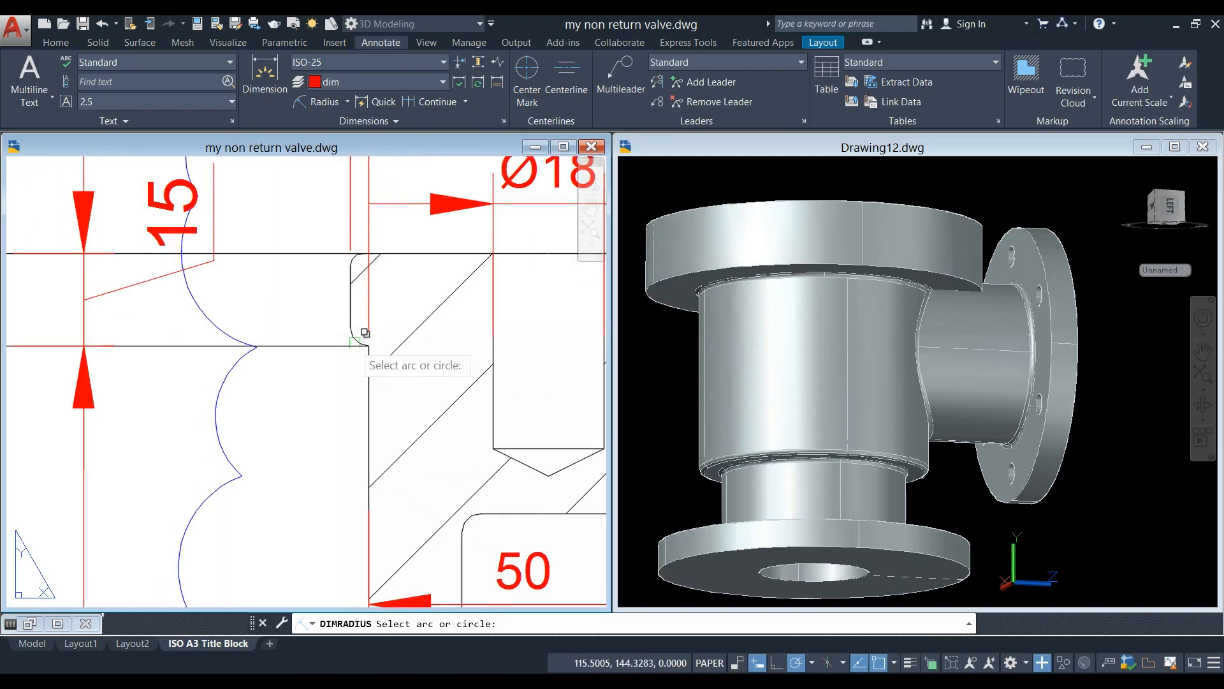
pyautogui.click(366, 332)
pyautogui.click(324, 364)
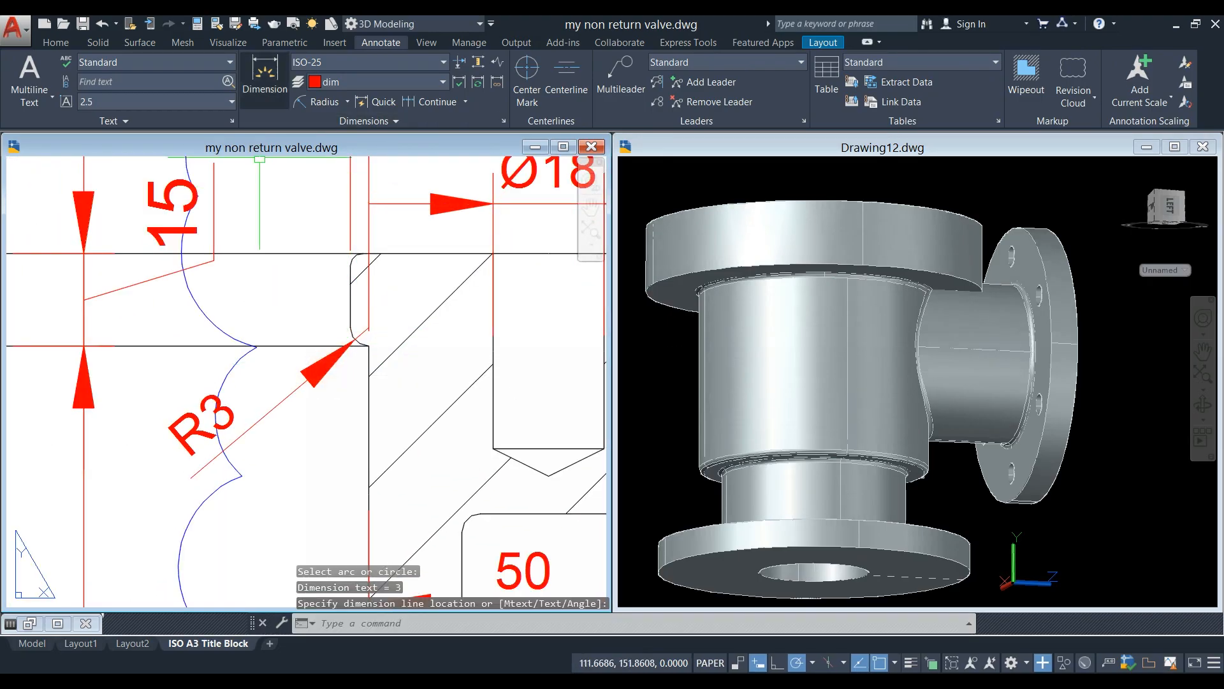
# Add a radius dimension to the upper rounded corner of the bore's top lip.
pyautogui.click(317, 102)
pyautogui.click(359, 255)
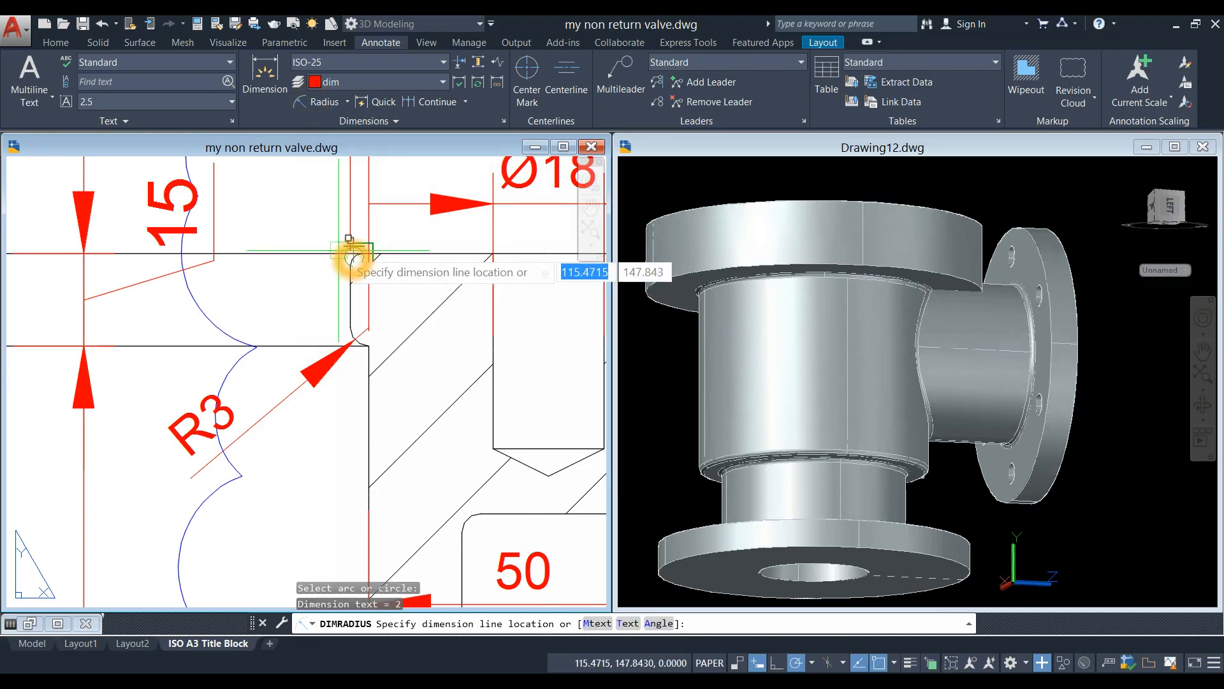
pyautogui.click(314, 208)
pyautogui.scroll(-2, 317, 290)
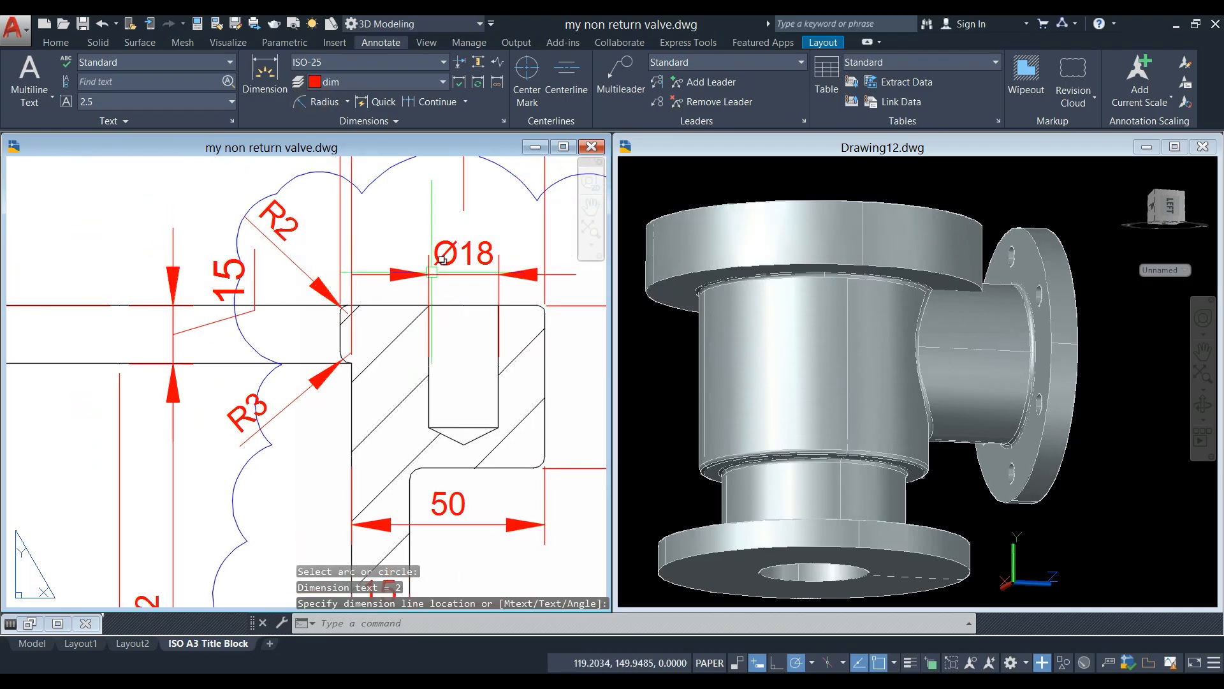
# In Drawing12.dwg, fillet the upper edge of the top flange's central bore with a 2 mm radius.
pyautogui.click(761, 220)
pyautogui.keyDown('shift'); pyautogui.moveTo(762, 220); pyautogui.dragTo(765, 293, button='middle'); pyautogui.keyUp('shift')
pyautogui.scroll(3, 813, 167)
pyautogui.moveTo(812, 168); pyautogui.dragTo(670, 186, button='middle')
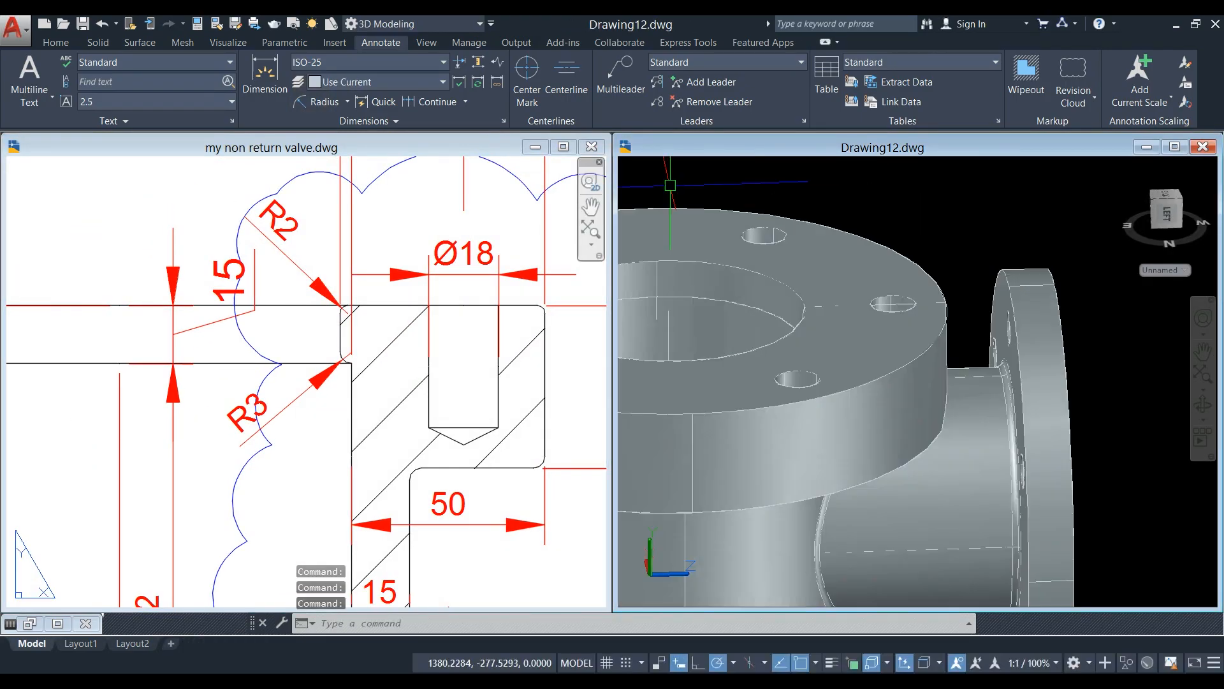
pyautogui.click(98, 42)
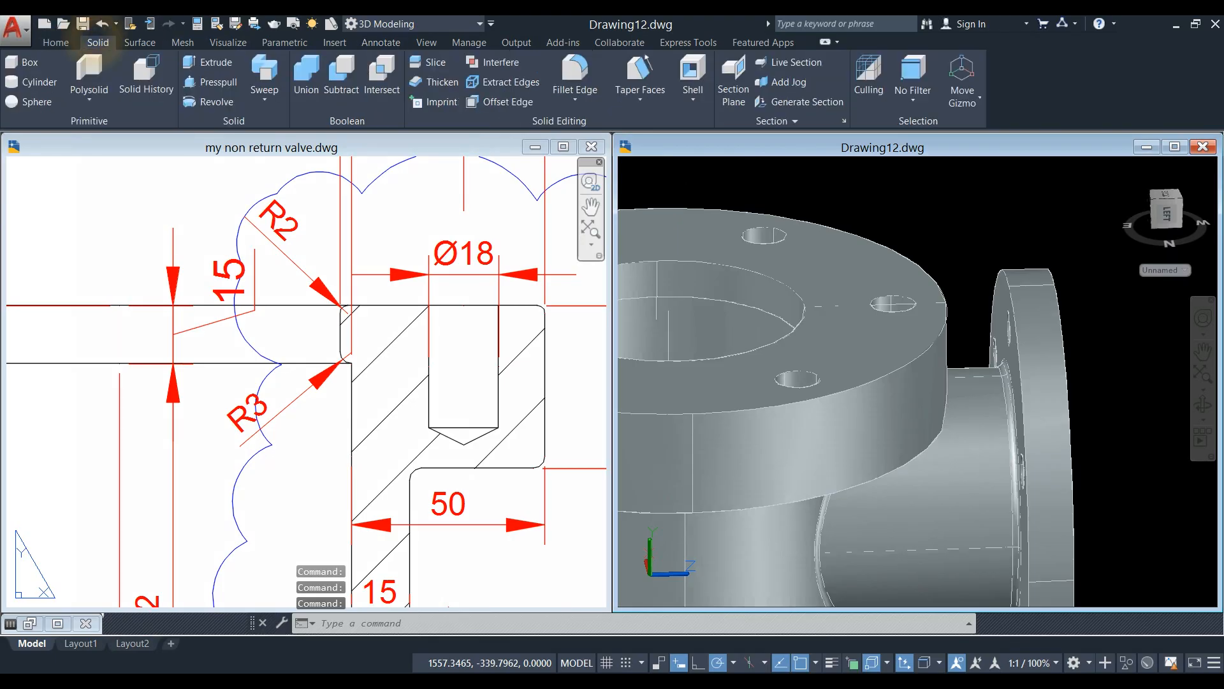
pyautogui.click(576, 72)
pyautogui.click(574, 623)
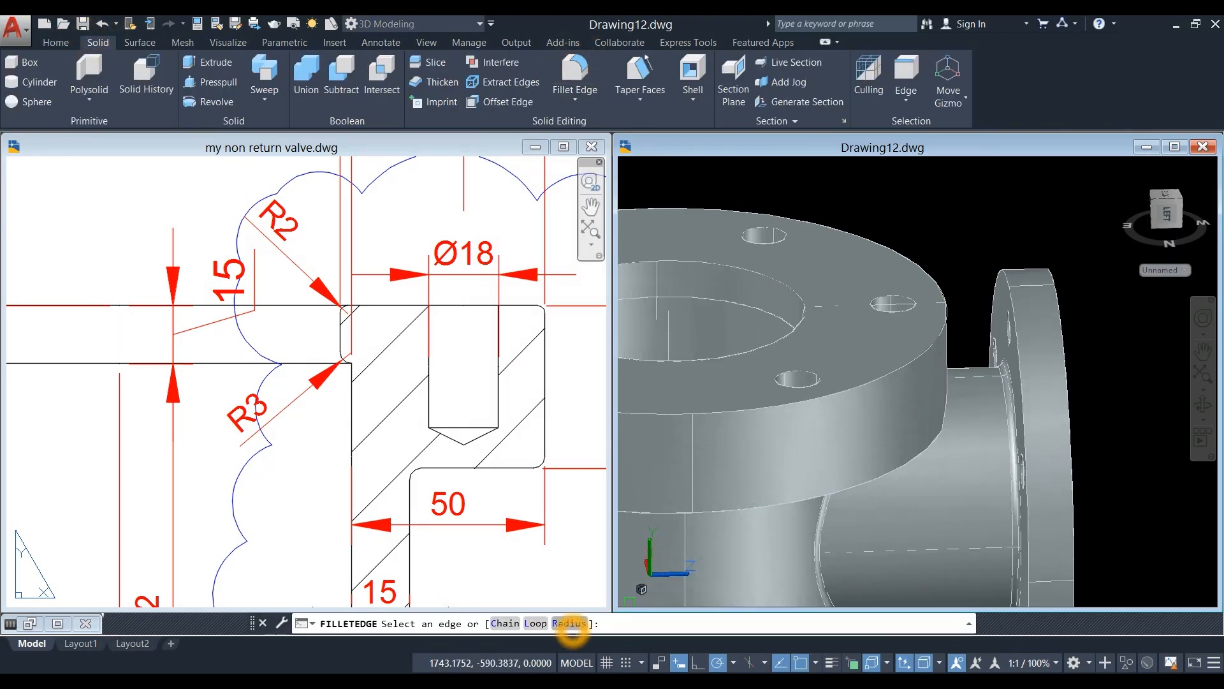
pyautogui.write('2')
pyautogui.press('Return')
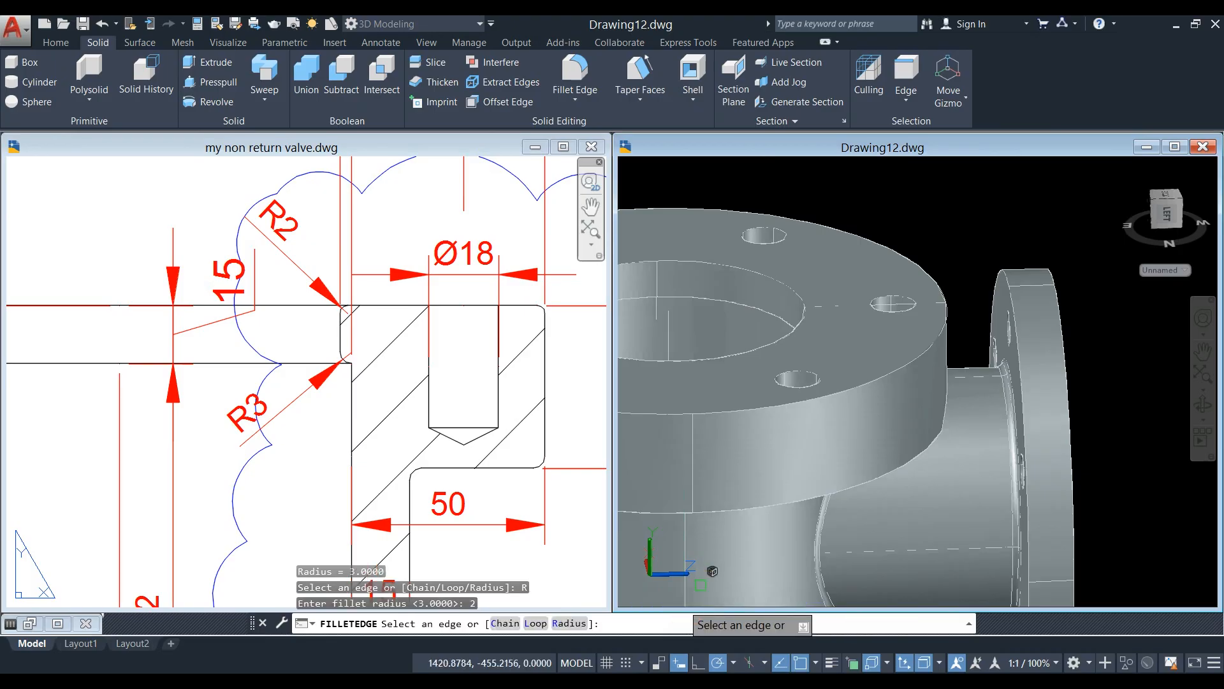
pyautogui.click(788, 282)
pyautogui.rightClick(891, 221)
pyautogui.click(914, 230)
pyautogui.rightClick(912, 228)
pyautogui.click(923, 236)
# Fillet the lower edge of the lip inside the top flange's bore with a 3 mm radius.
pyautogui.rightClick(917, 213)
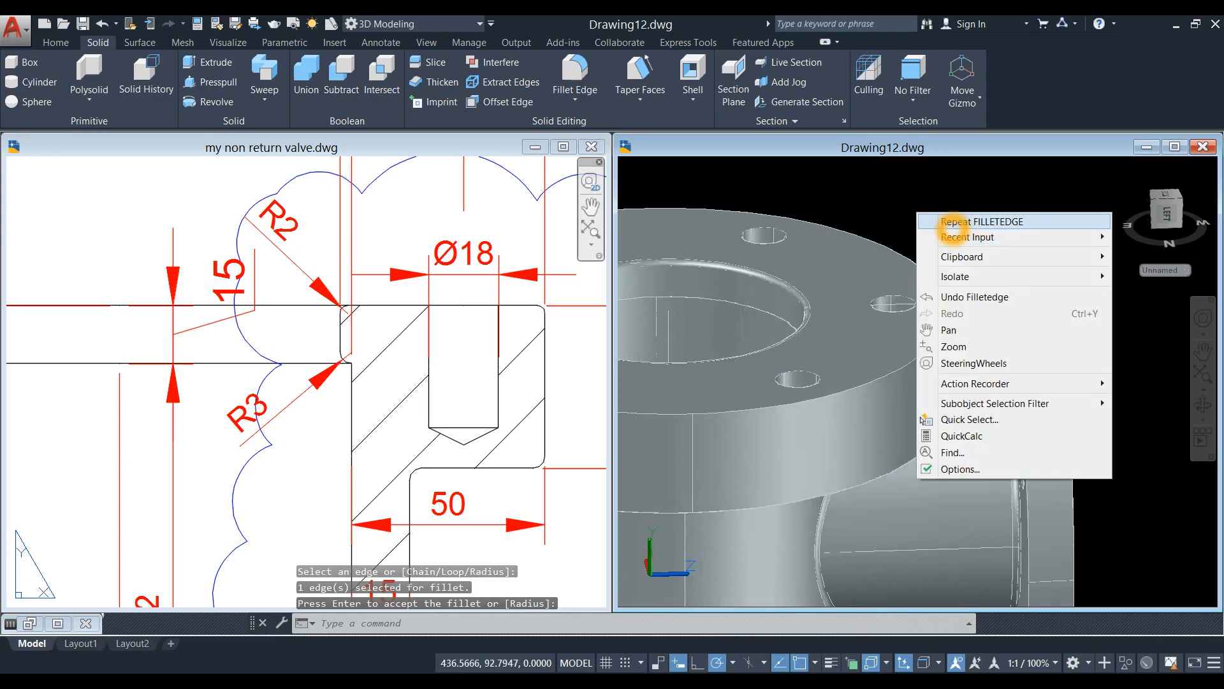
pyautogui.click(933, 221)
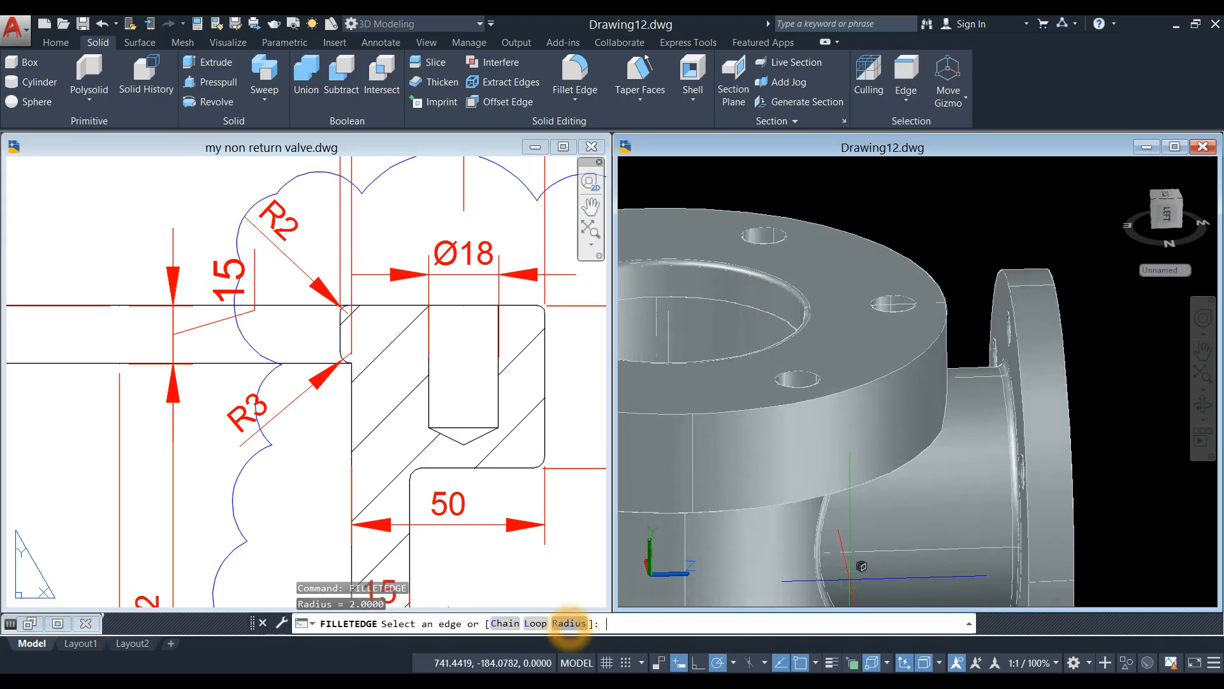
pyautogui.click(570, 623)
pyautogui.press('Return')
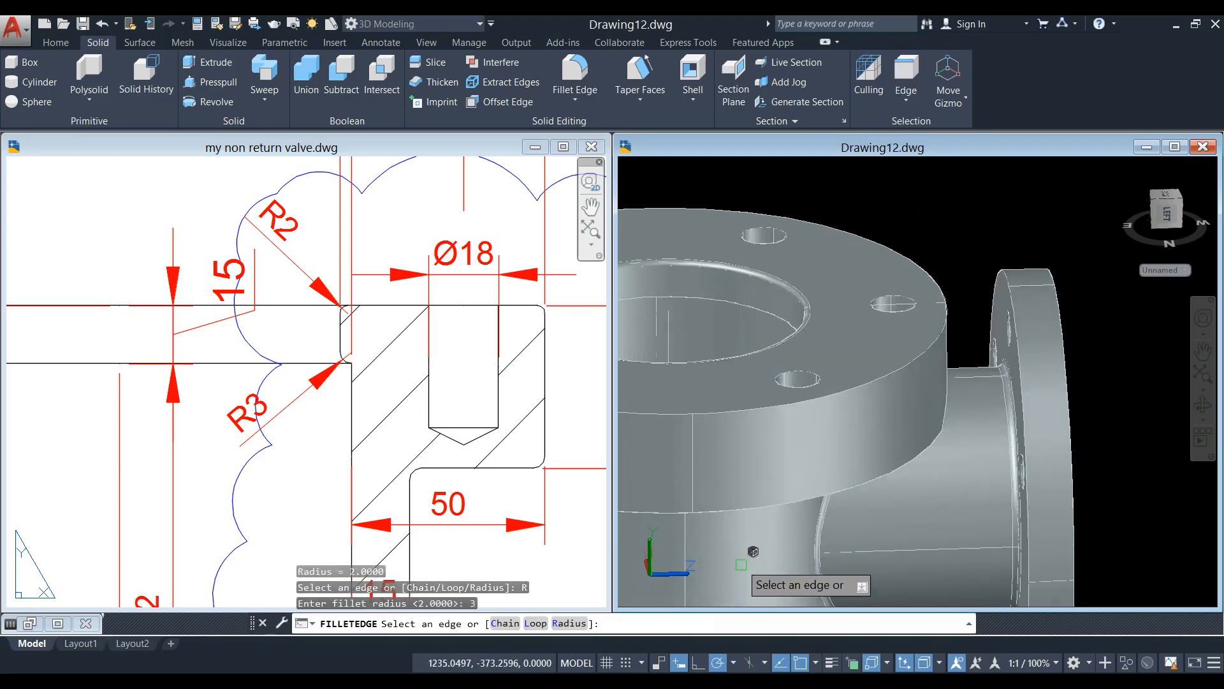
pyautogui.keyDown('shift'); pyautogui.moveTo(749, 446); pyautogui.dragTo(798, 358, button='middle'); pyautogui.keyUp('shift')
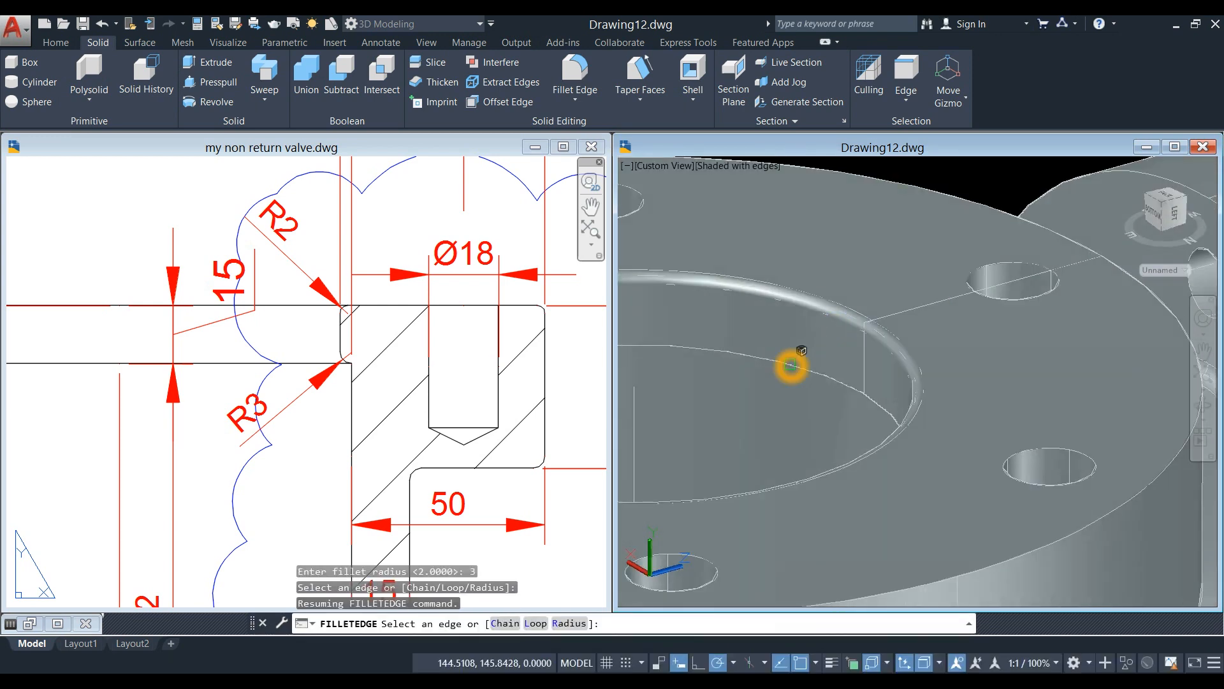
pyautogui.click(791, 365)
pyautogui.rightClick(913, 195)
pyautogui.click(935, 199)
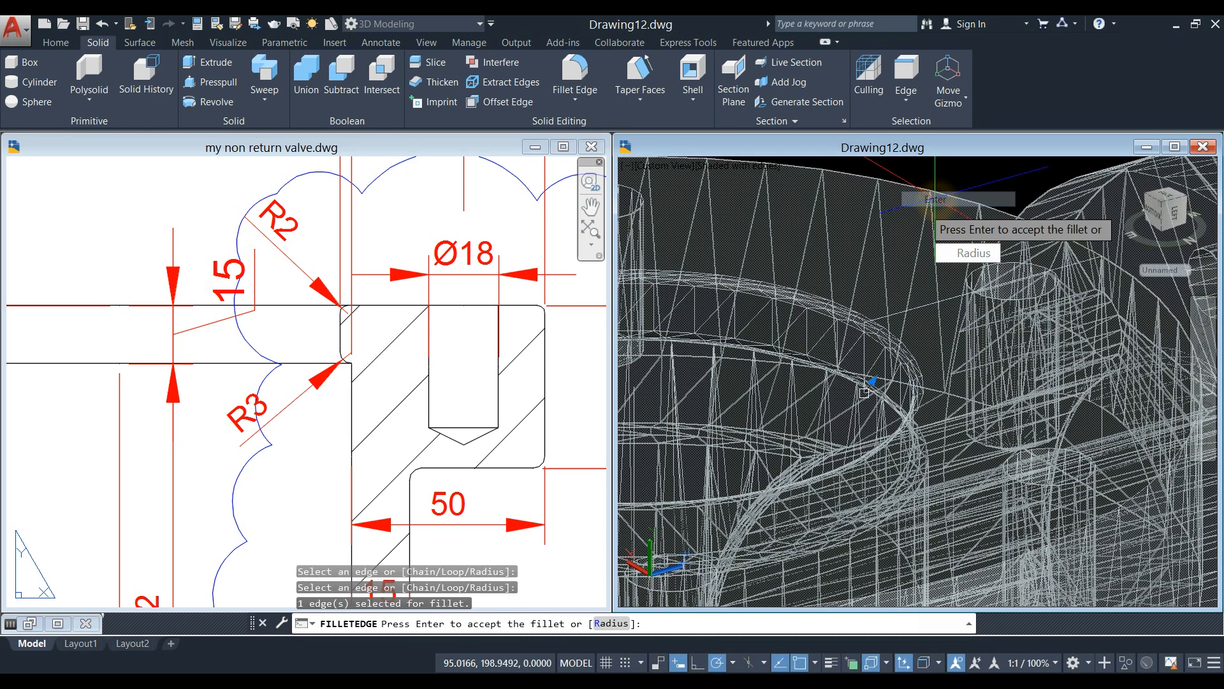
pyautogui.rightClick(910, 221)
pyautogui.click(935, 232)
pyautogui.scroll(-5, 935, 241)
pyautogui.keyDown('shift'); pyautogui.moveTo(938, 240); pyautogui.dragTo(922, 228, button='middle'); pyautogui.keyUp('shift')
# Check the section in my non return valve.dwg, and in Drawing12.dwg start a 1 mm edge fillet on the top flange's upper and lower outer rims.
pyautogui.click(380, 150)
pyautogui.scroll(-5, 379, 153)
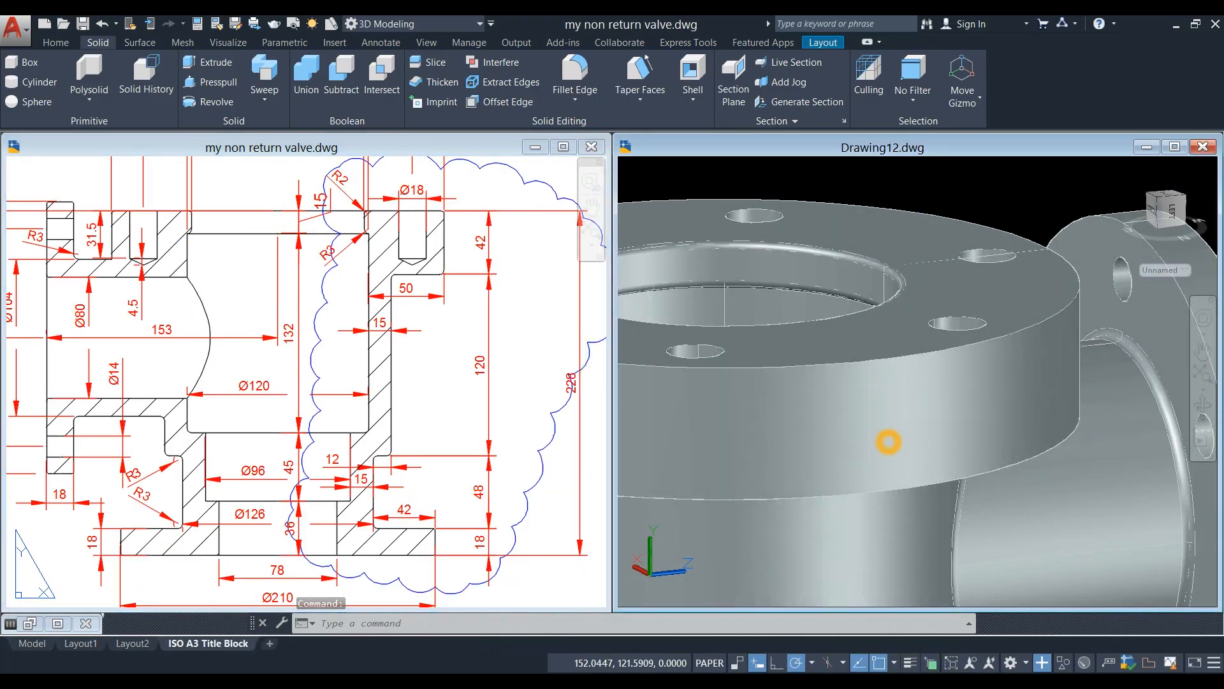
pyautogui.click(883, 437)
pyautogui.scroll(-5, 882, 438)
pyautogui.moveTo(882, 437); pyautogui.dragTo(864, 381, button='middle')
pyautogui.click(679, 261)
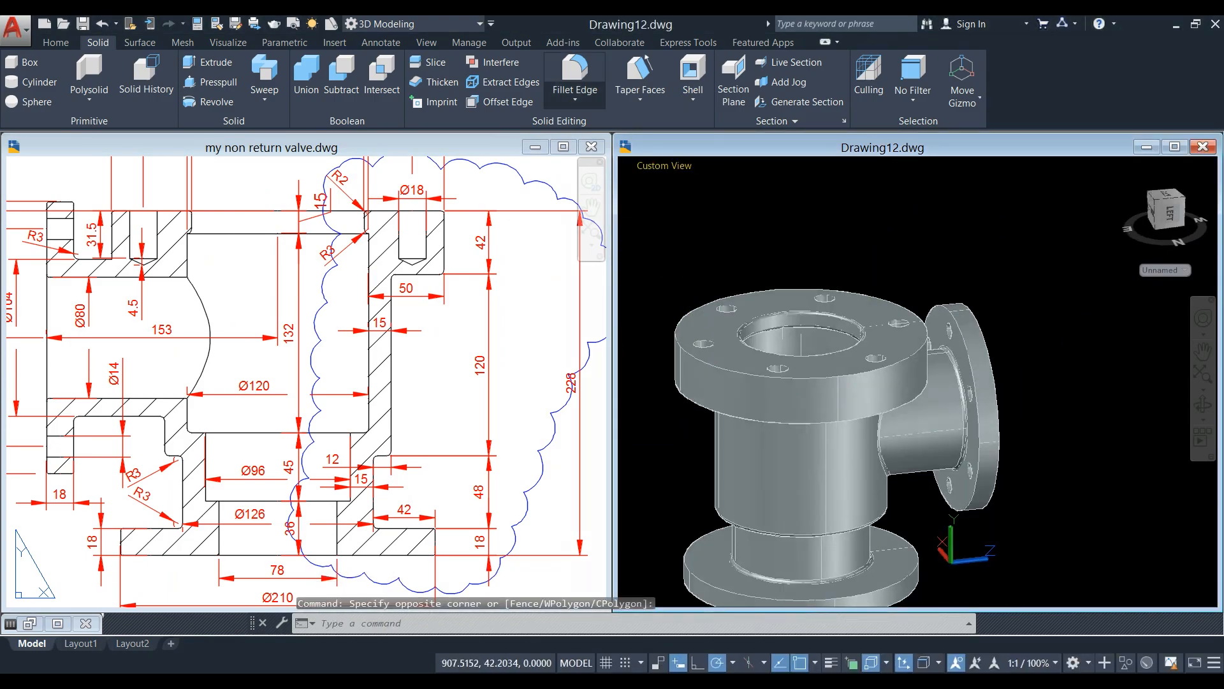
pyautogui.click(575, 71)
pyautogui.click(569, 623)
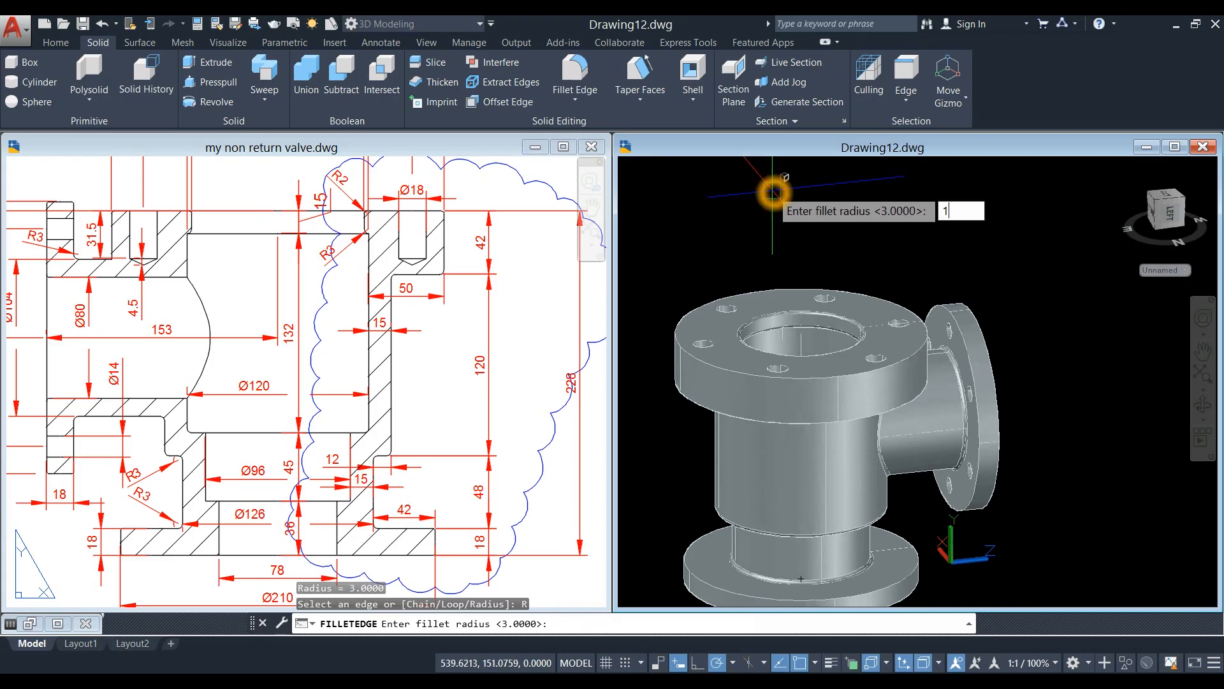
pyautogui.write('1')
pyautogui.press('Return')
pyautogui.scroll(2, 733, 284)
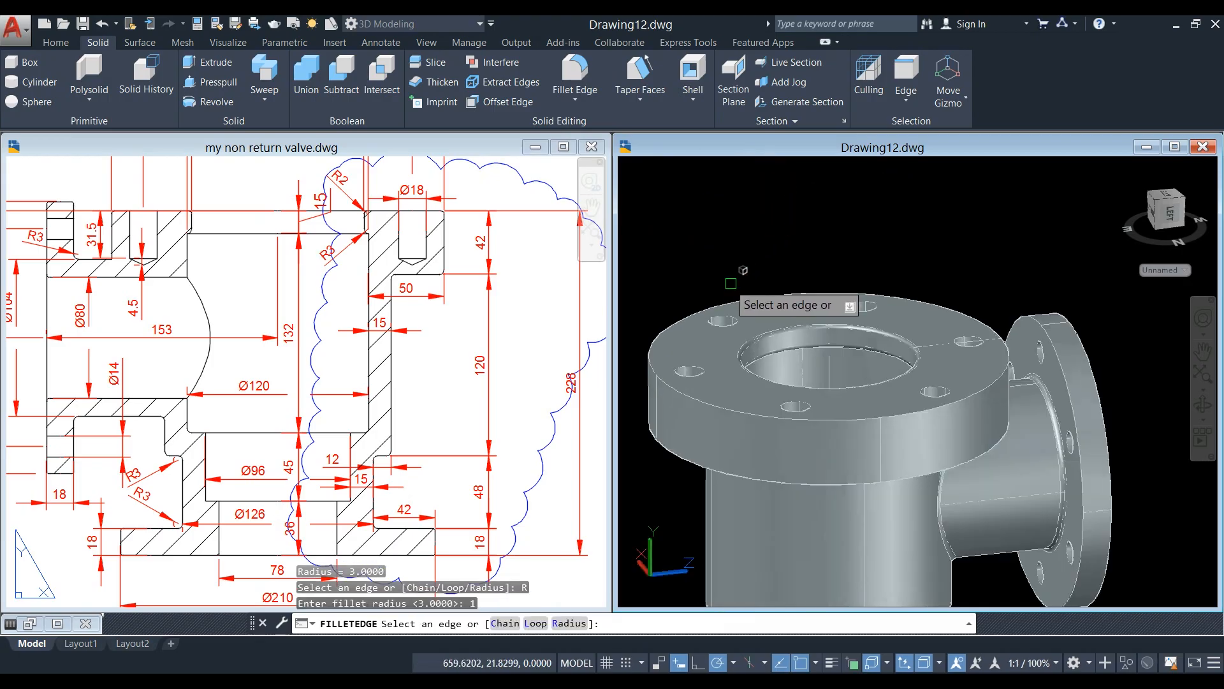
pyautogui.click(668, 328)
pyautogui.click(716, 475)
pyautogui.keyDown('shift'); pyautogui.moveTo(728, 461); pyautogui.dragTo(912, 364, button='middle'); pyautogui.keyUp('shift')
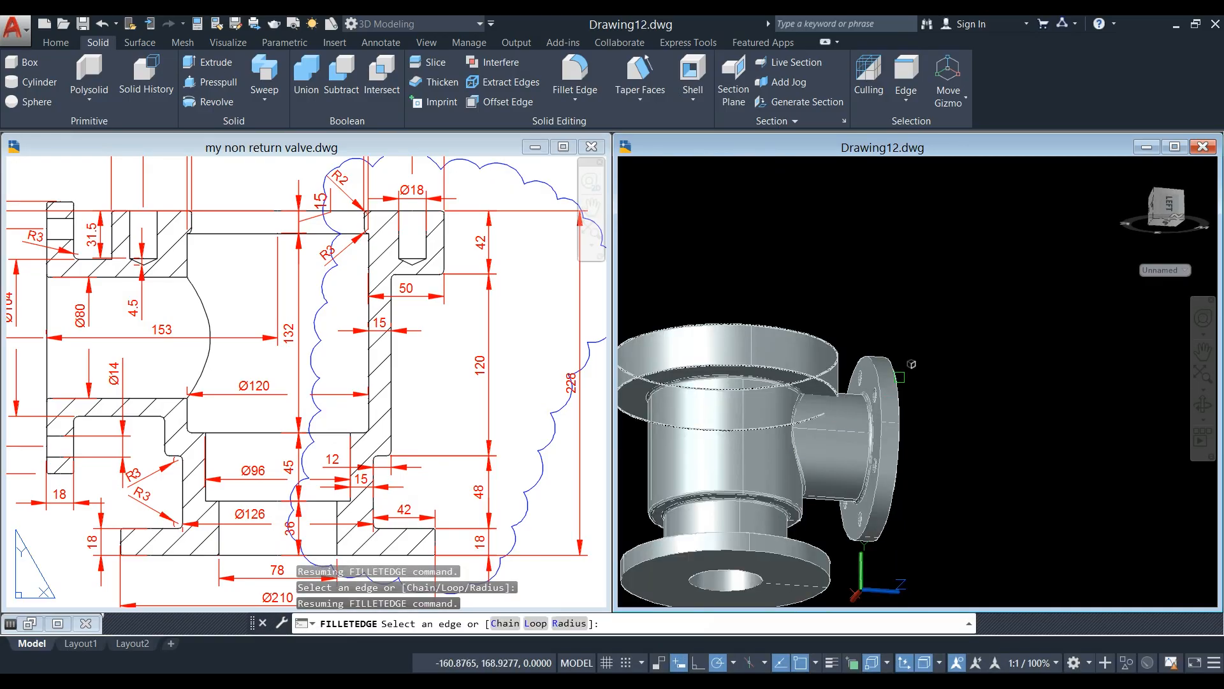
# Add the outer rims of the side flange and bottom flange to the selection and apply the 1 mm fillets.
pyautogui.keyDown('shift'); pyautogui.moveTo(835, 358); pyautogui.dragTo(822, 399, button='middle'); pyautogui.keyUp('shift')
pyautogui.scroll(4, 794, 468)
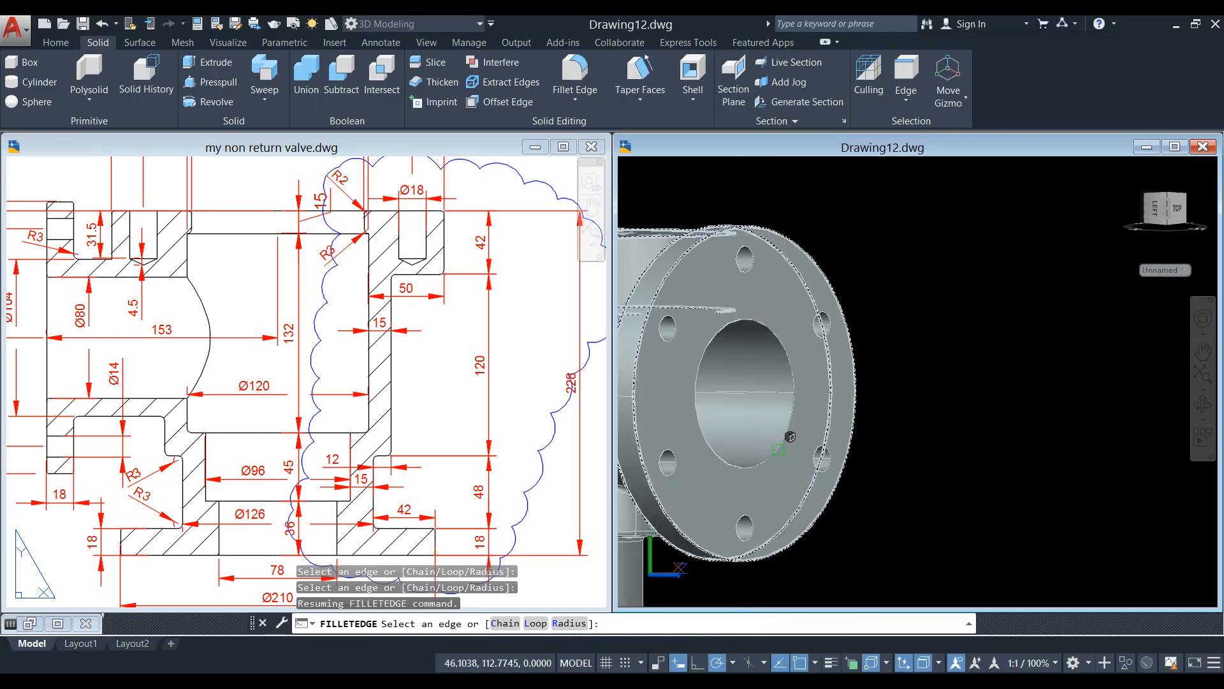
pyautogui.keyDown('shift'); pyautogui.moveTo(779, 448); pyautogui.dragTo(856, 366, button='middle'); pyautogui.keyUp('shift')
pyautogui.click(720, 431)
pyautogui.moveTo(717, 427); pyautogui.dragTo(912, 315, button='middle')
pyautogui.rightClick(905, 323)
pyautogui.click(926, 332)
pyautogui.rightClick(919, 340)
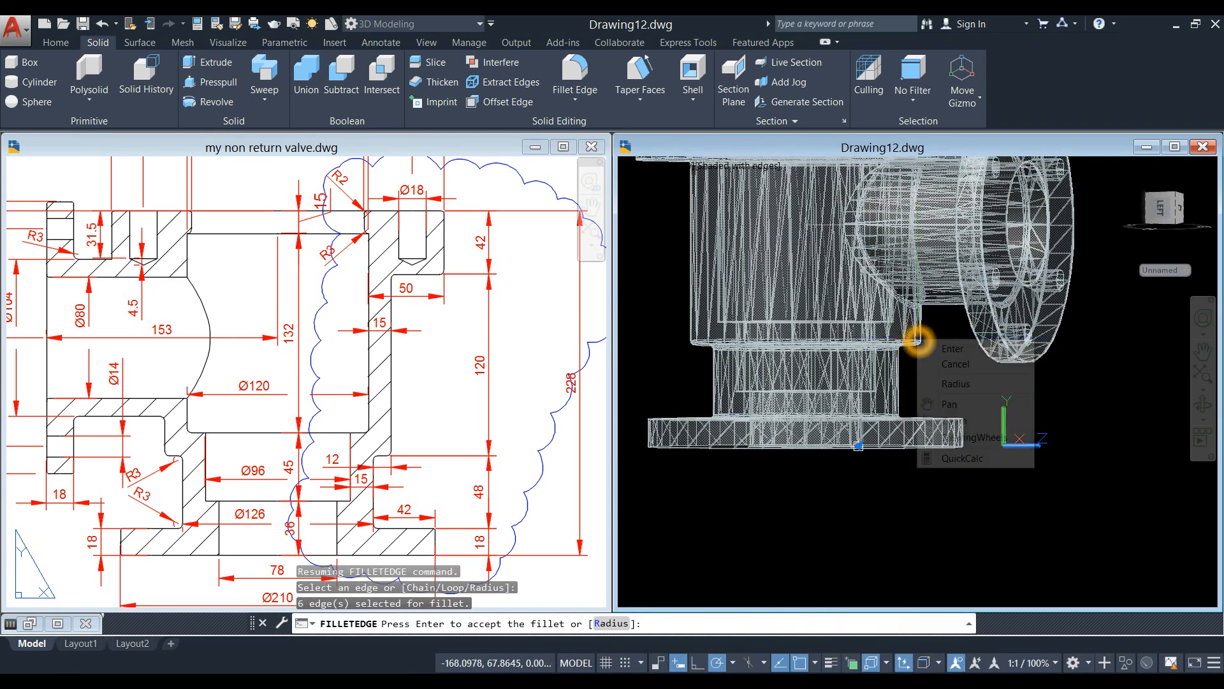
pyautogui.click(943, 348)
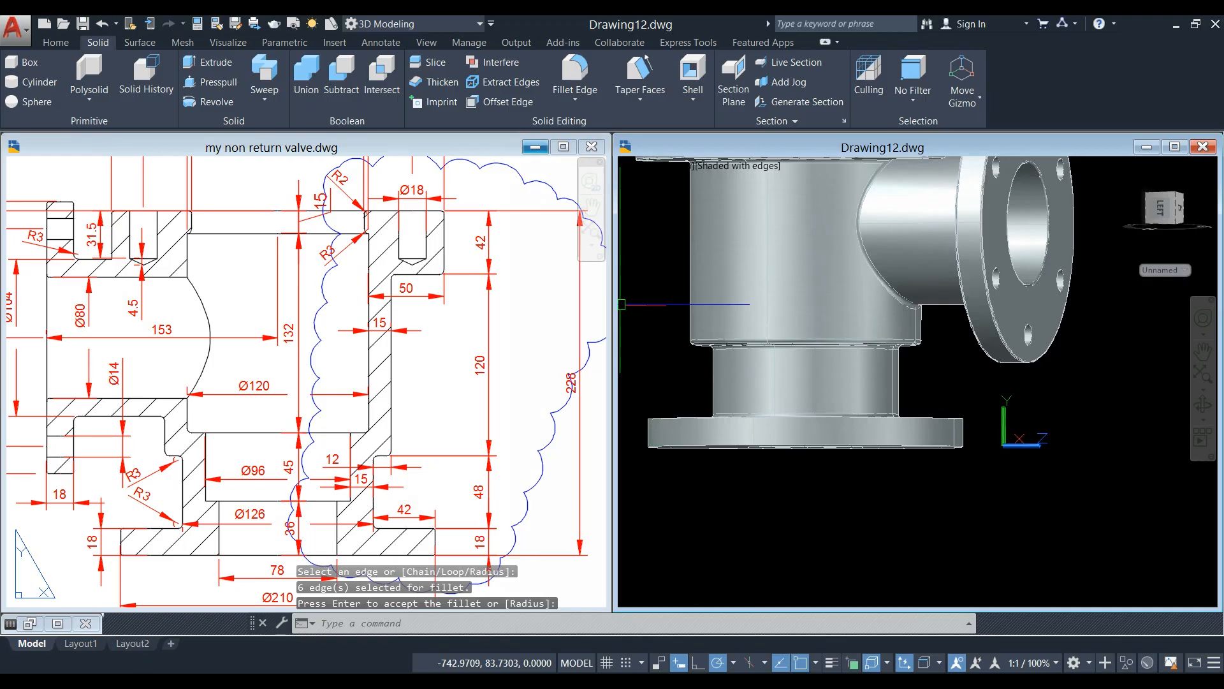
# Minimize my non return valve.dwg and open the Materials Browser for the valve body in Drawing12.dwg.
pyautogui.click(535, 147)
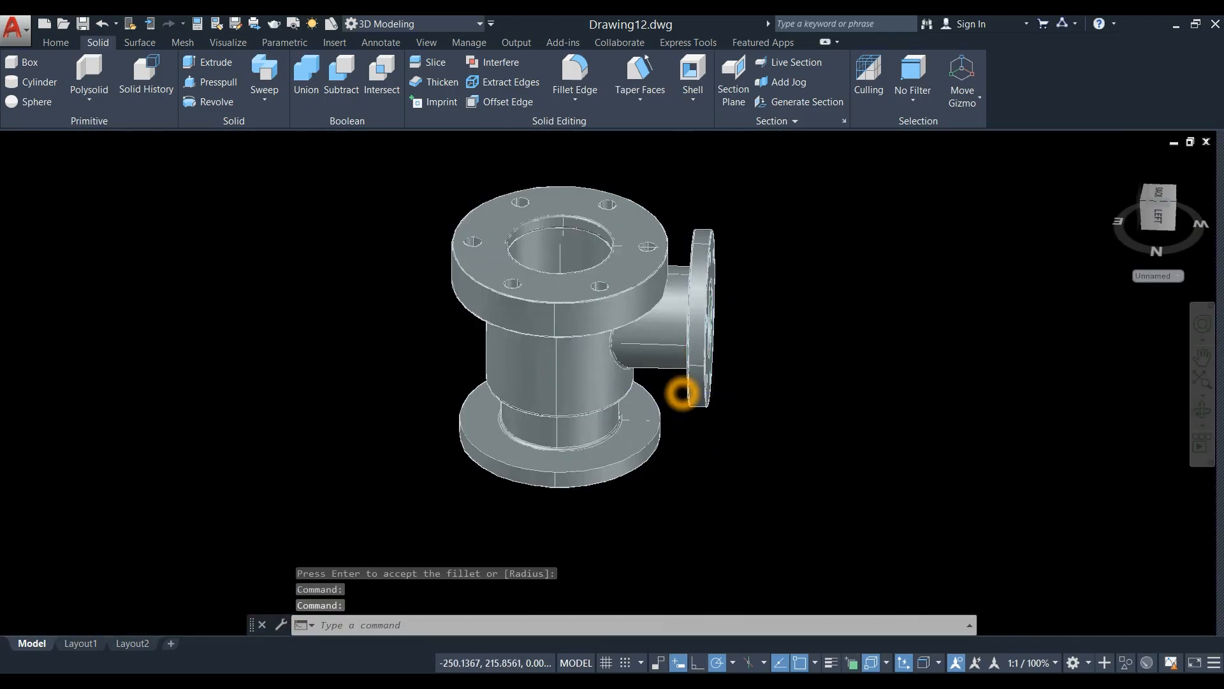
pyautogui.scroll(-4, 683, 391)
pyautogui.write('m')
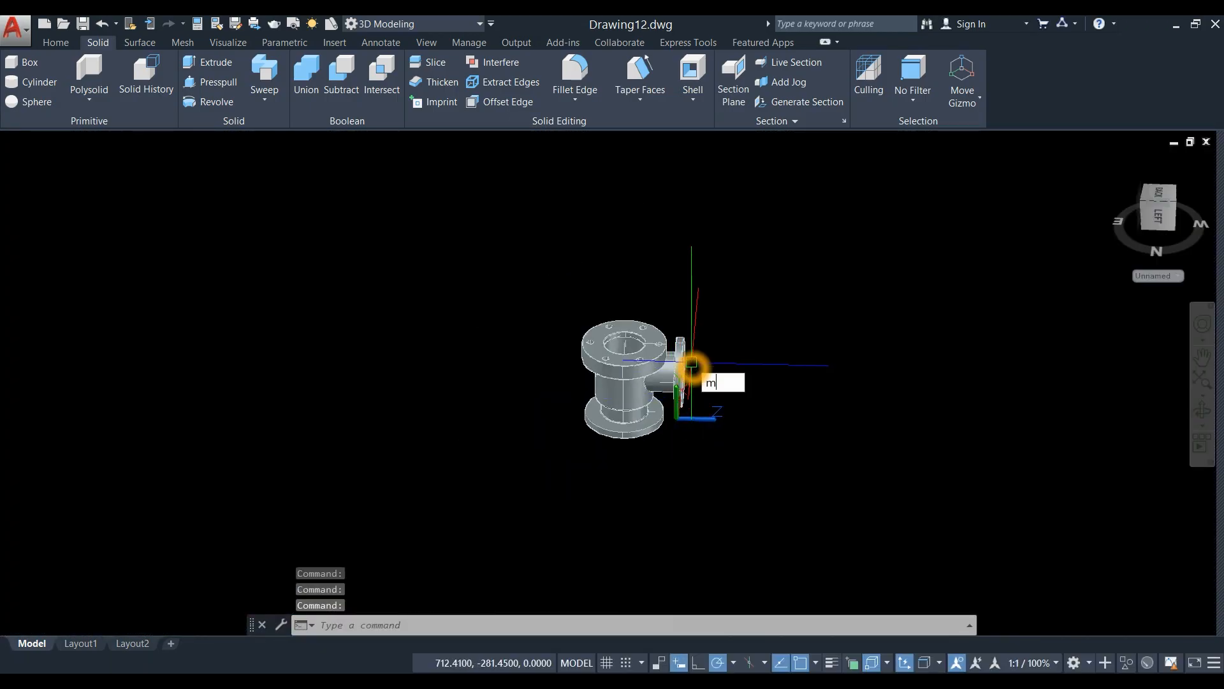
pyautogui.write('ater')
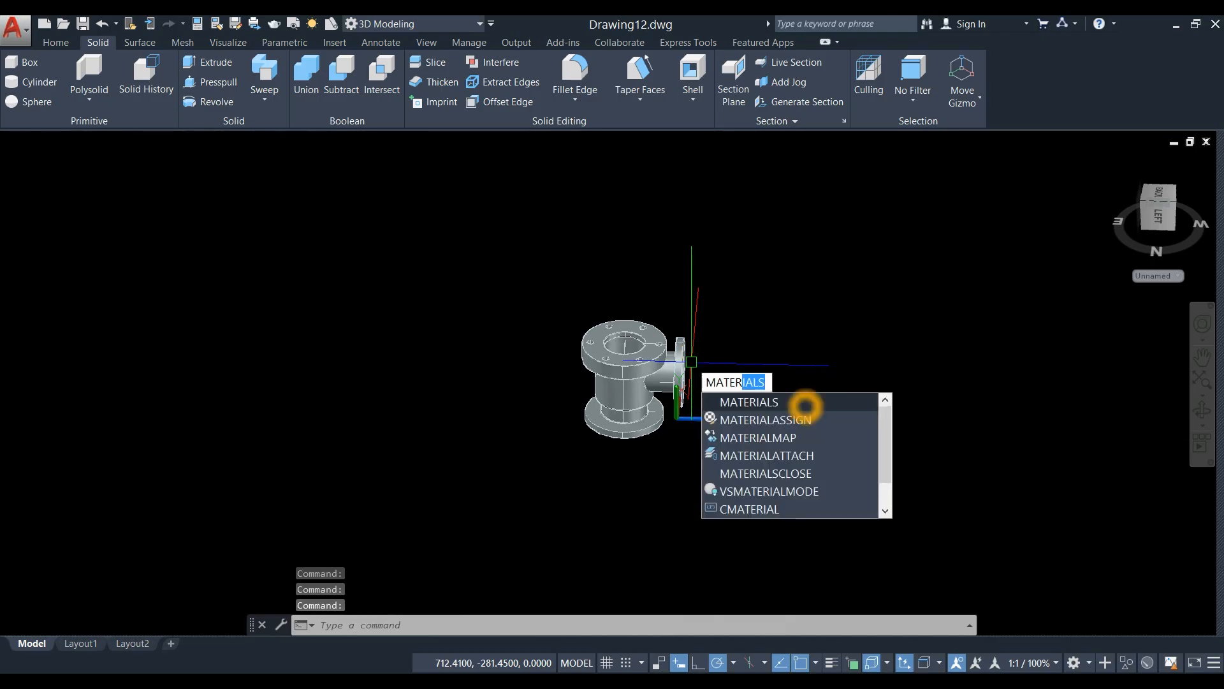
pyautogui.click(806, 407)
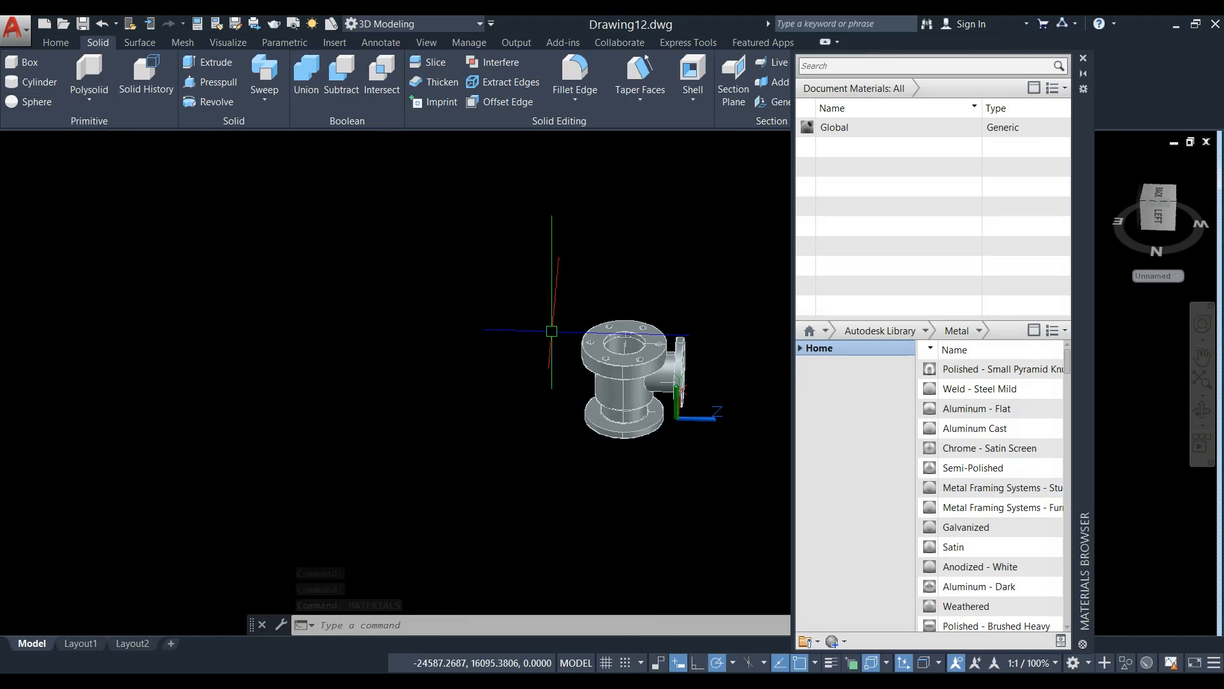
# Change the model's visual style to Realistic.
pyautogui.press('Escape')
pyautogui.click(51, 140)
pyautogui.click(99, 139)
pyautogui.click(115, 151)
pyautogui.click(119, 139)
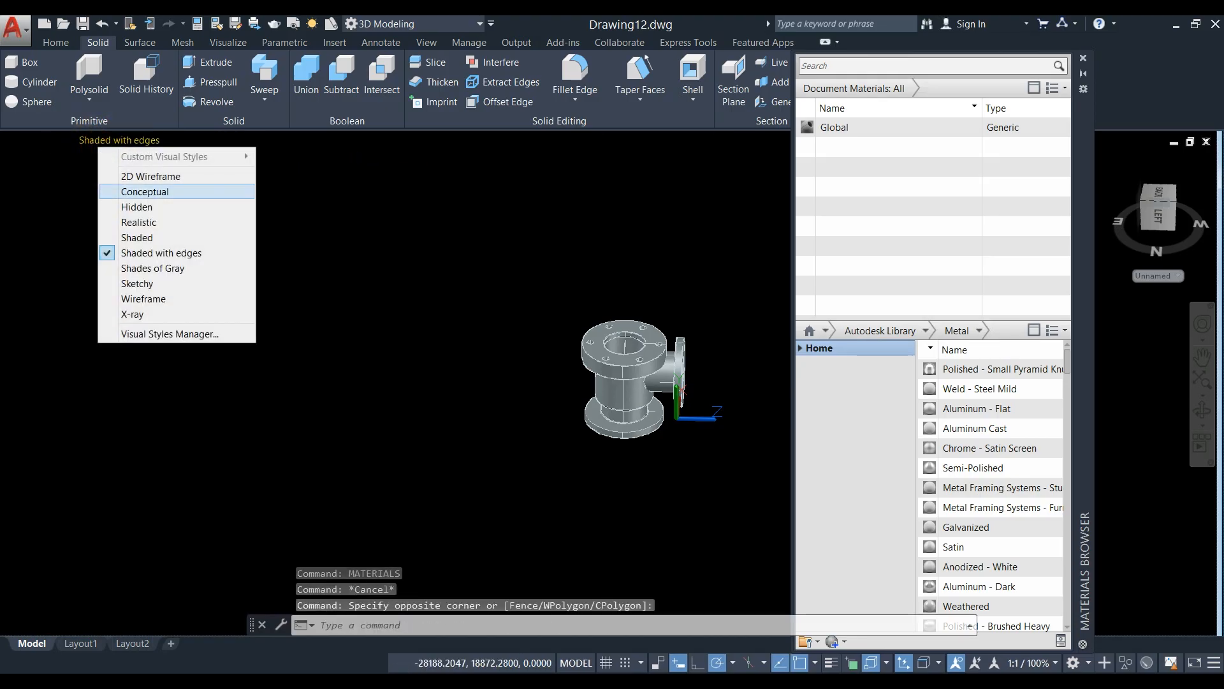
pyautogui.click(153, 222)
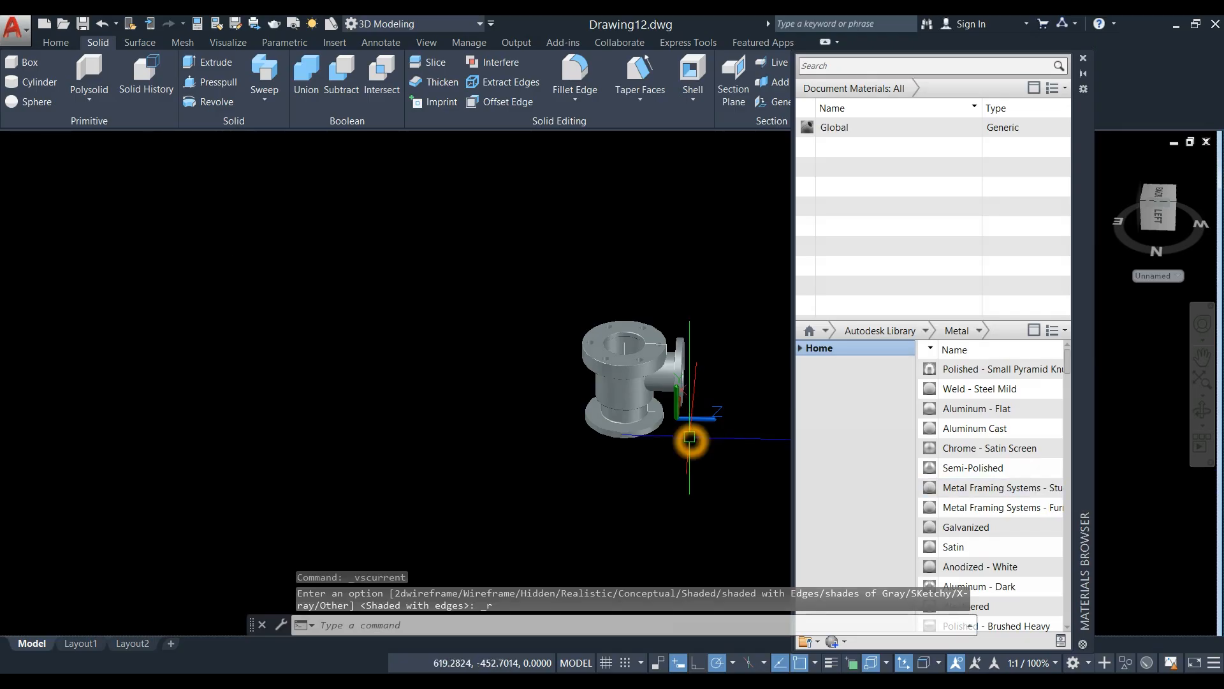
# Apply the Metal Framing Systems - Stud material from the Autodesk metal library to the valve body.
pyautogui.scroll(4, 688, 437)
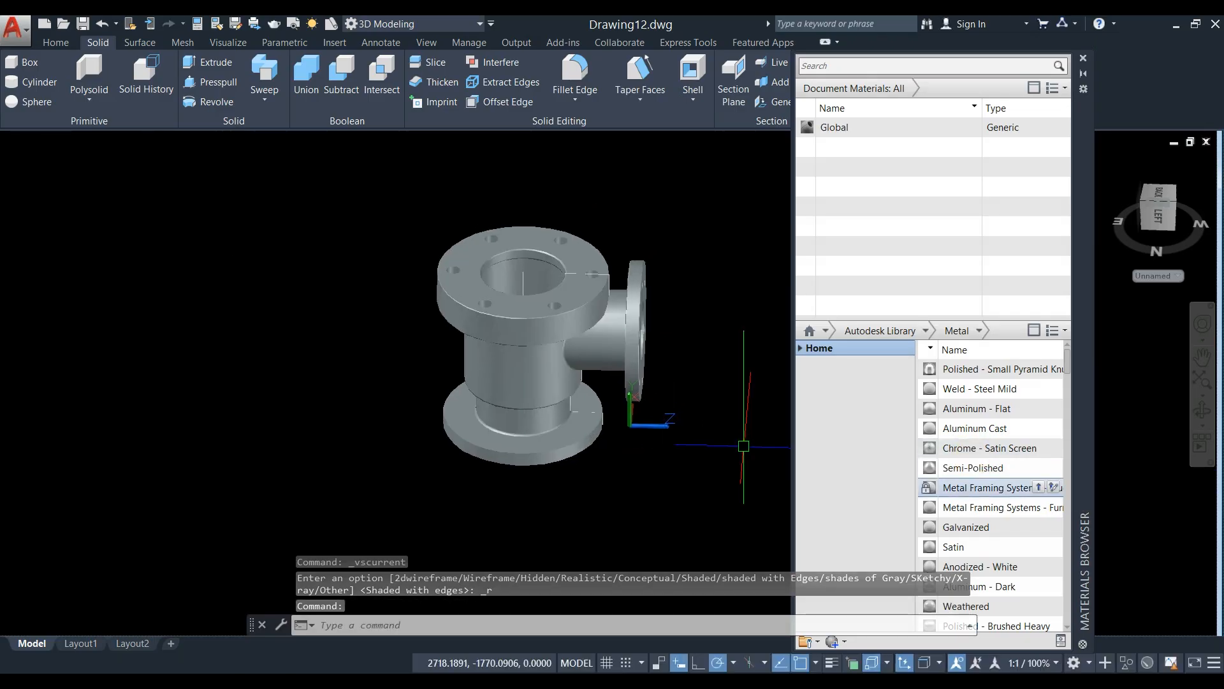
pyautogui.moveTo(1027, 487); pyautogui.dragTo(555, 385)
pyautogui.keyDown('shift'); pyautogui.moveTo(630, 405); pyautogui.dragTo(571, 319, button='middle'); pyautogui.keyUp('shift')
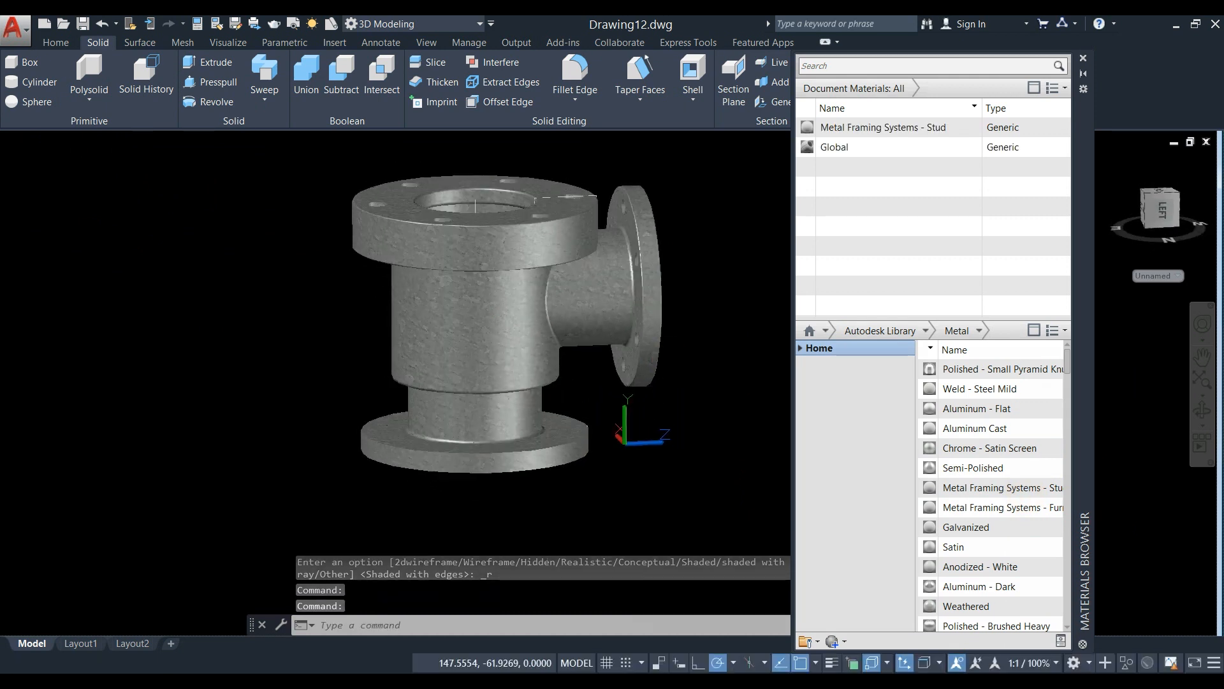
# Set the Metal Framing Systems - Stud image texture to a 100 by 100 sample size, rotated about 108.62°.
pyautogui.click(1062, 128)
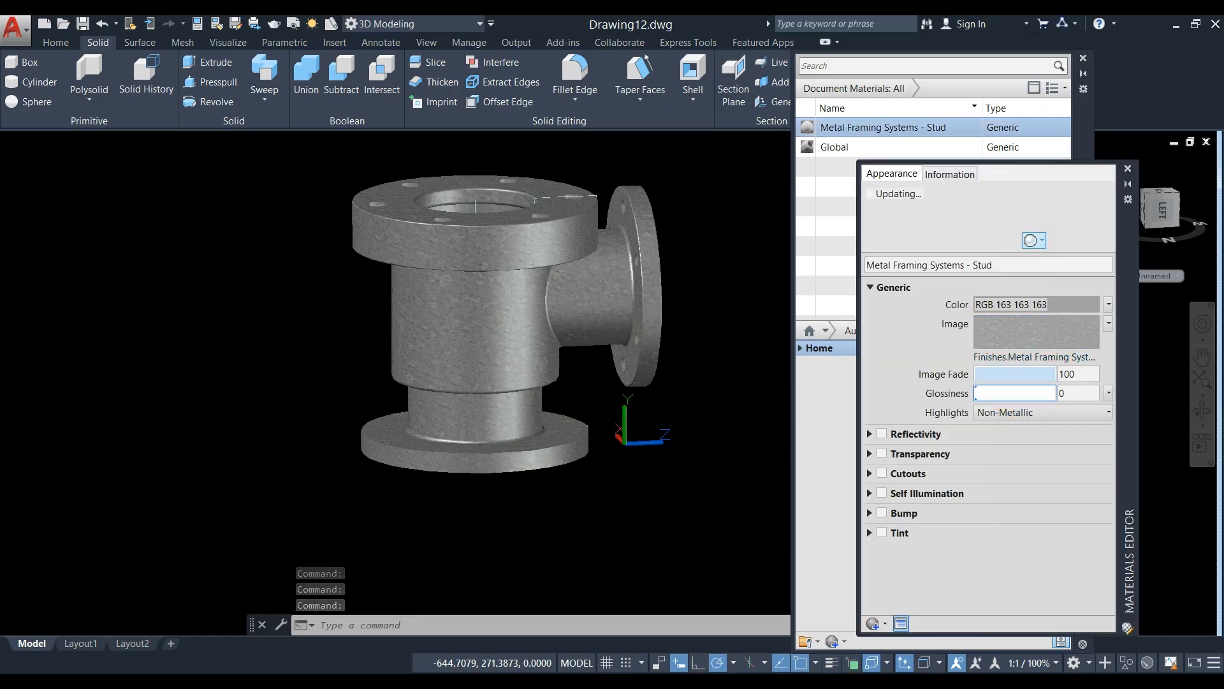
pyautogui.click(1025, 329)
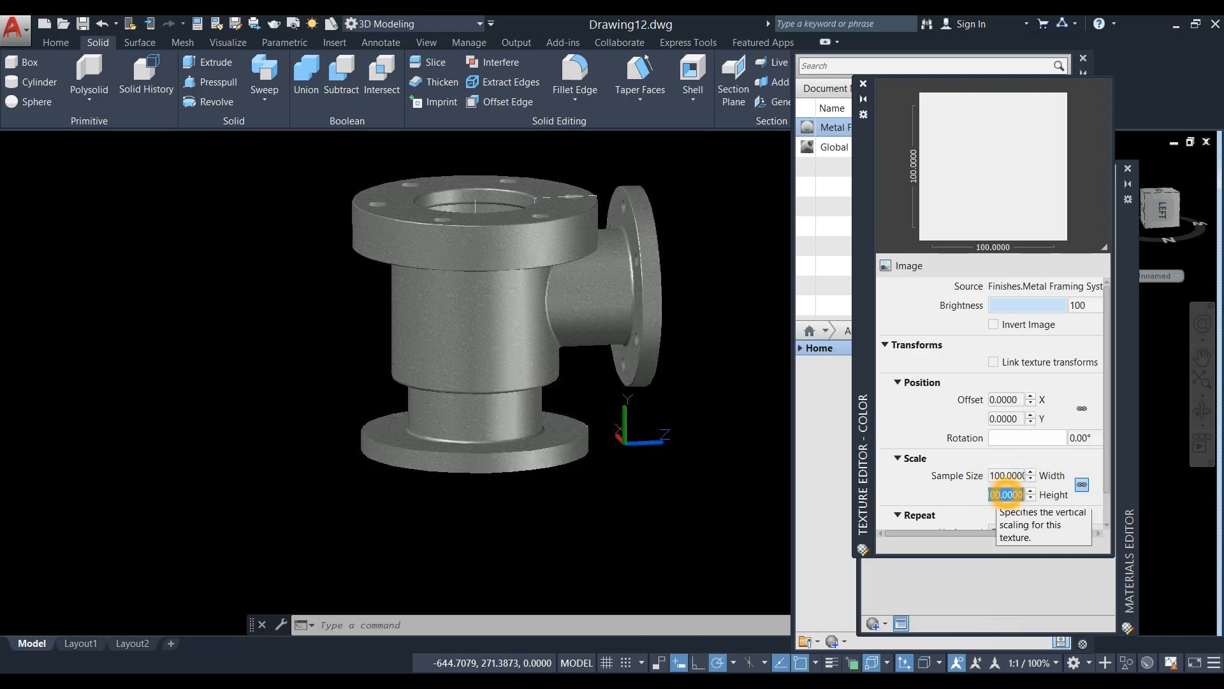
pyautogui.write('100')
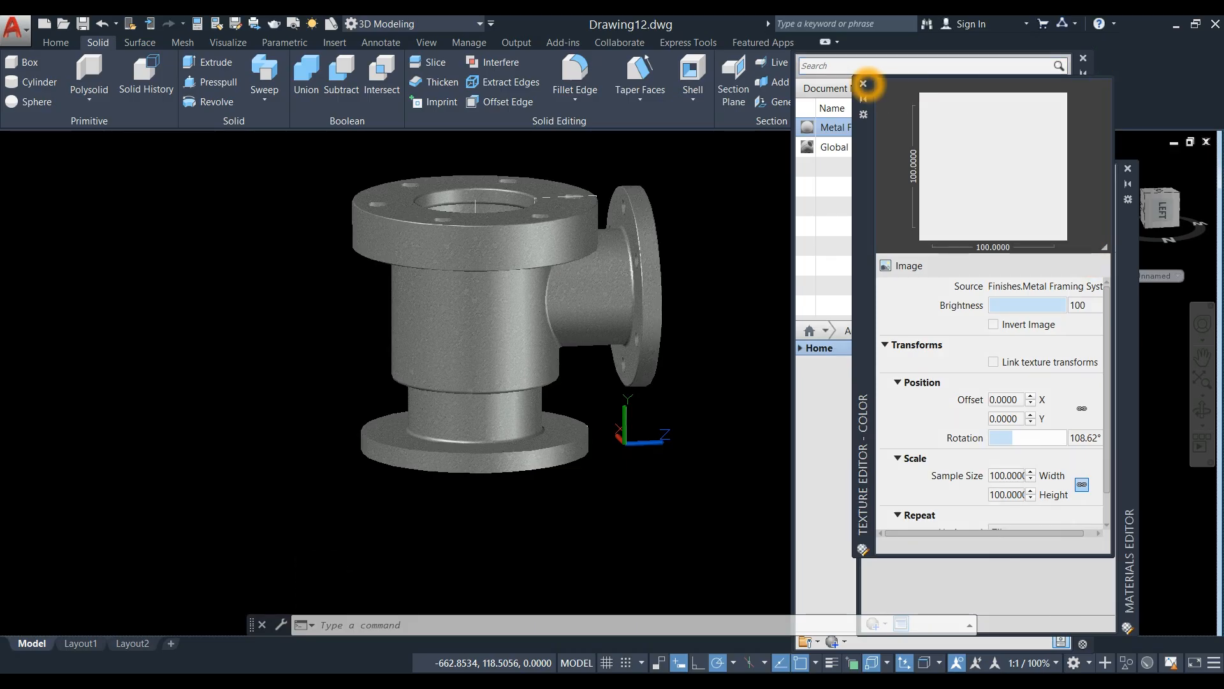
pyautogui.click(864, 83)
pyautogui.keyDown('shift'); pyautogui.moveTo(591, 251); pyautogui.dragTo(599, 271, button='middle'); pyautogui.keyUp('shift')
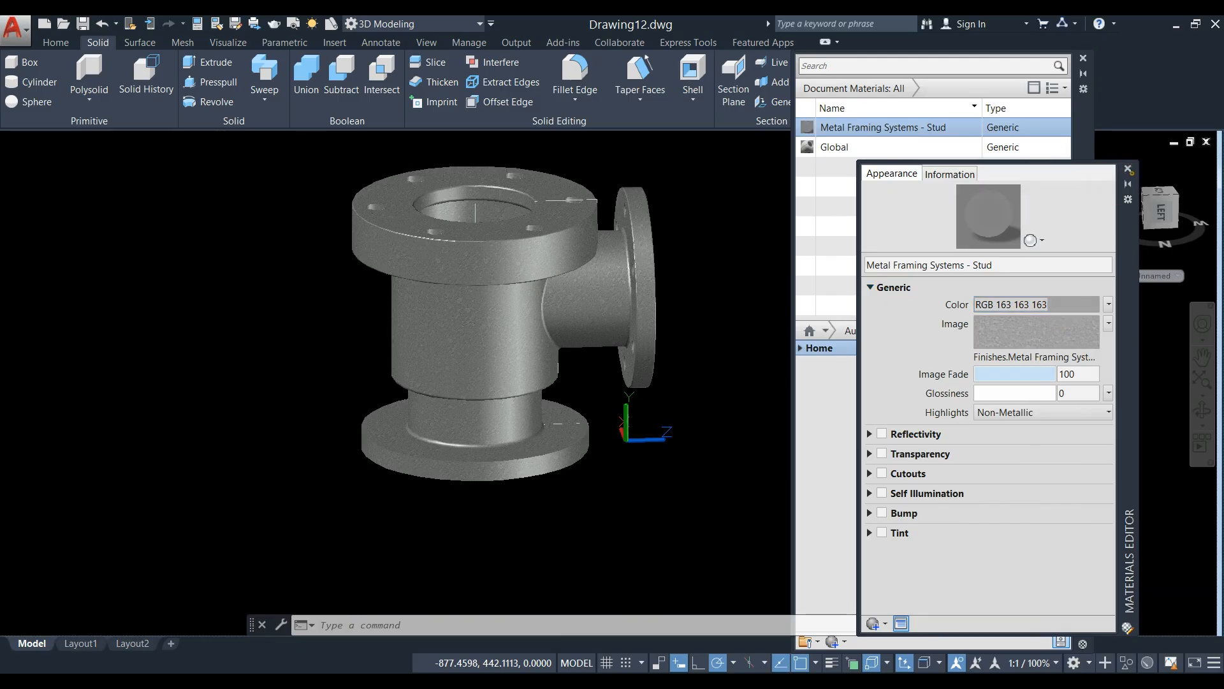
# Set the generic color of the Metal Framing Systems - Stud material to RGB 195, 175, 131.
pyautogui.click(1130, 171)
pyautogui.click(1061, 126)
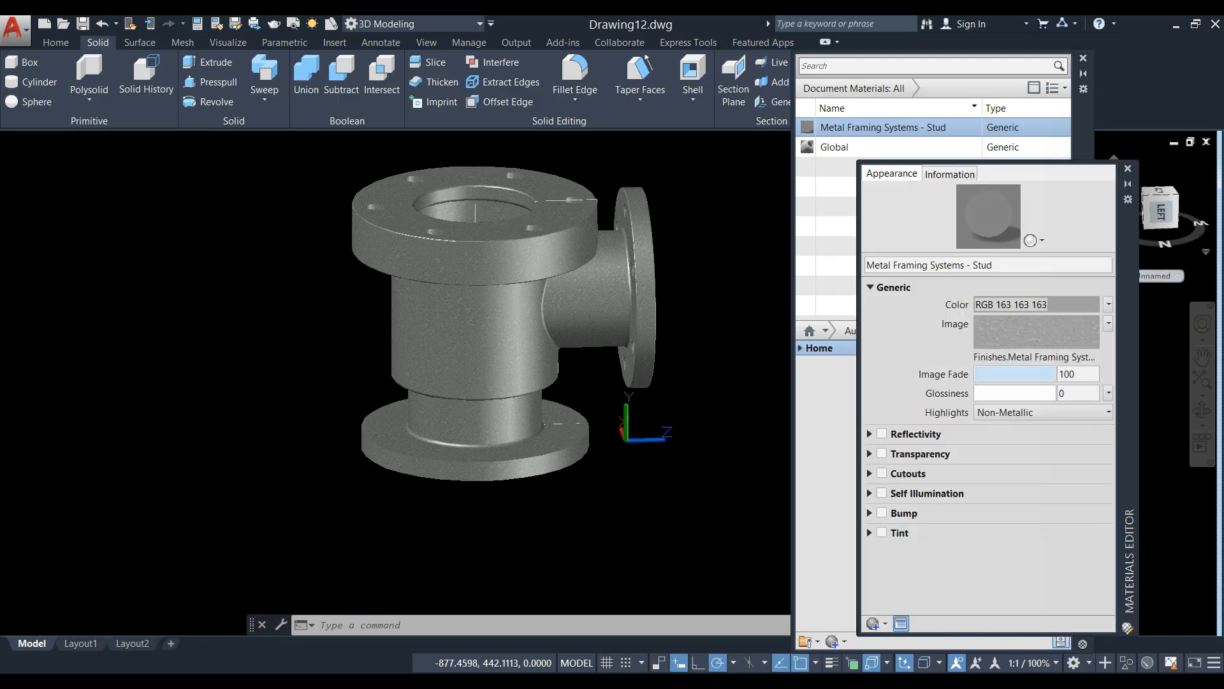
pyautogui.click(1066, 305)
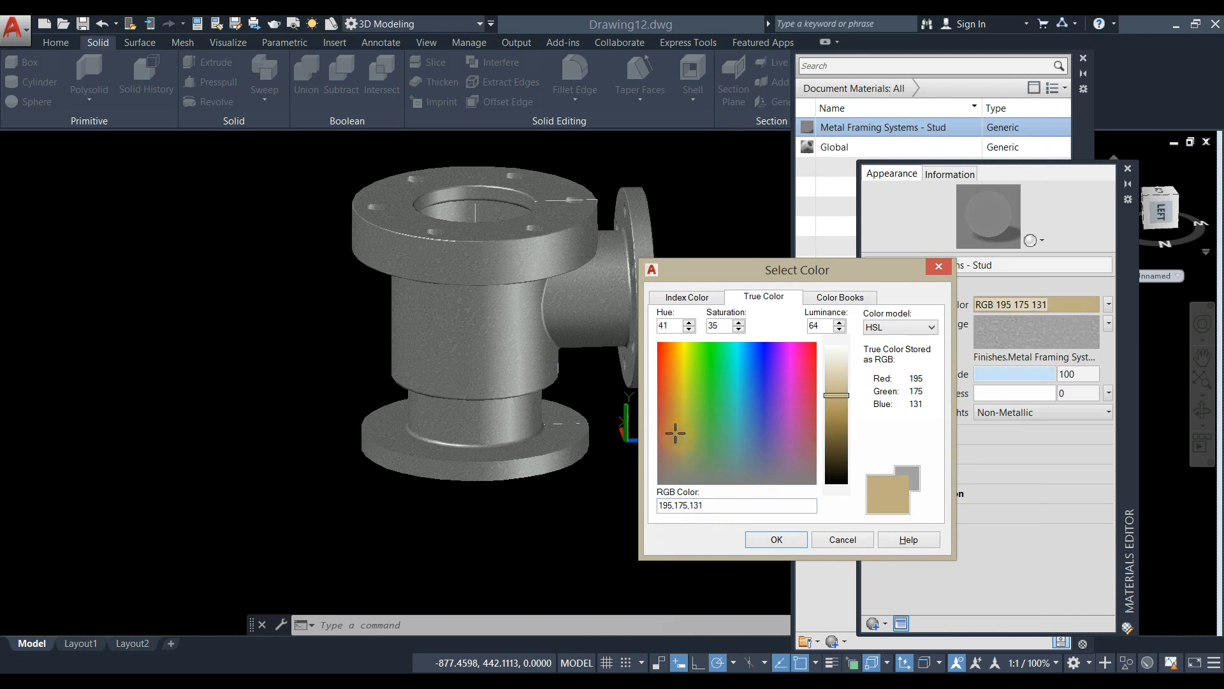
pyautogui.press('Return')
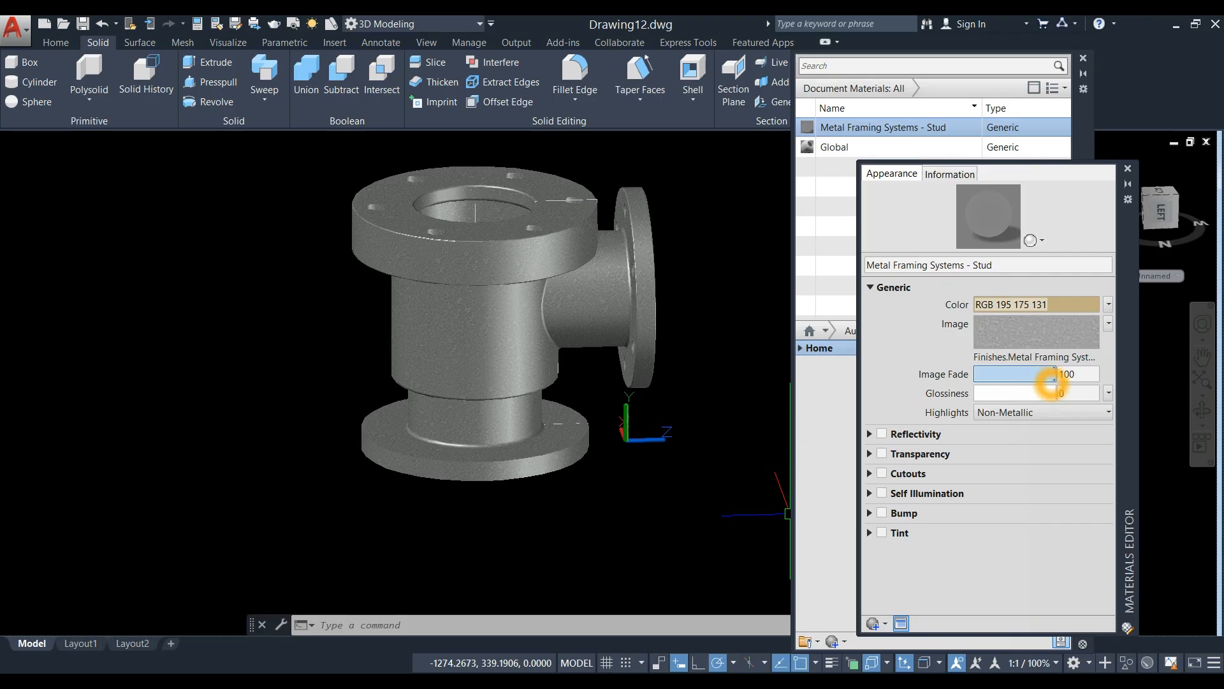
# Reduce the material's image fade to 0 and close the Materials Browser and Materials Editor.
pyautogui.moveTo(1053, 377); pyautogui.dragTo(1042, 375)
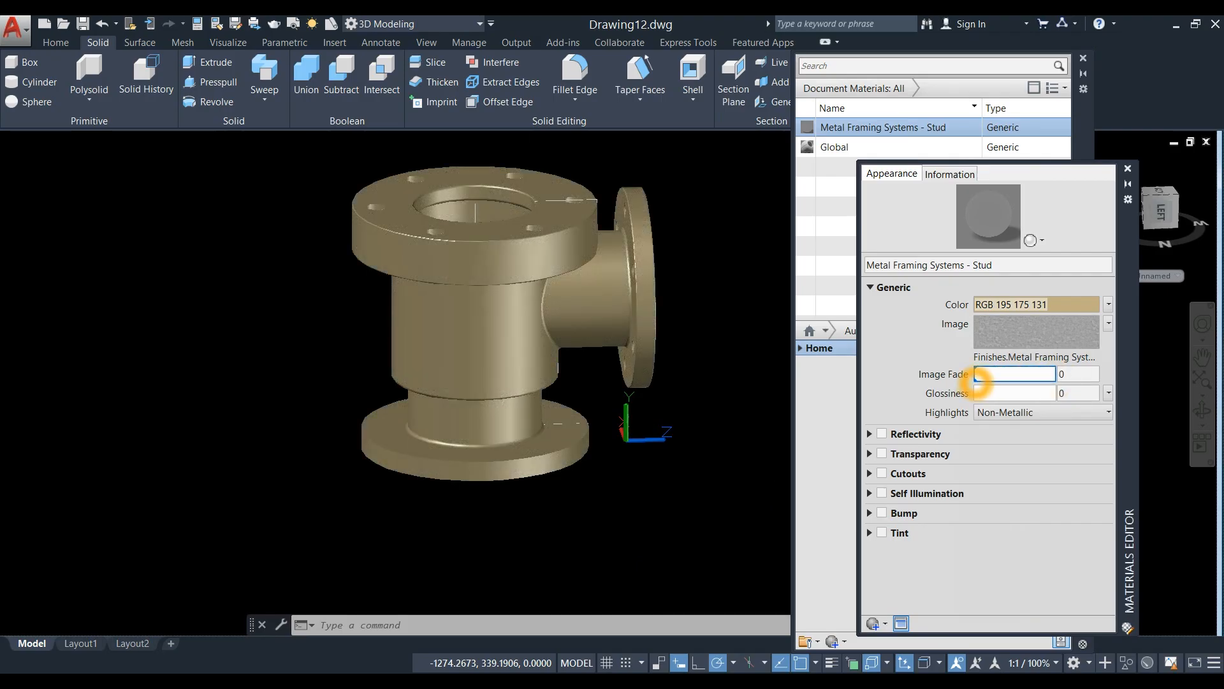
pyautogui.keyDown('shift'); pyautogui.moveTo(661, 419); pyautogui.dragTo(476, 377, button='middle'); pyautogui.keyUp('shift')
pyautogui.click(1084, 58)
pyautogui.click(1129, 168)
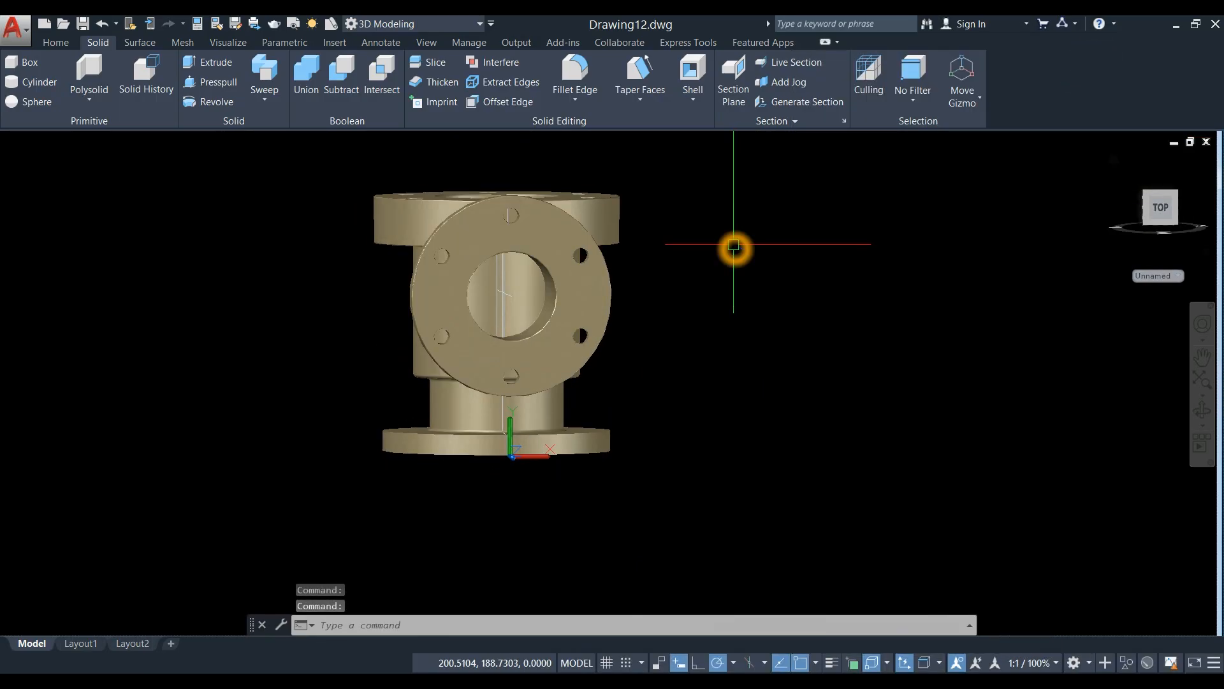
# In the Top view, copy the valve body about 347 units horizontally along the X axis, away from its side flange.
pyautogui.keyDown('shift'); pyautogui.moveTo(732, 247); pyautogui.dragTo(845, 306, button='middle'); pyautogui.keyUp('shift')
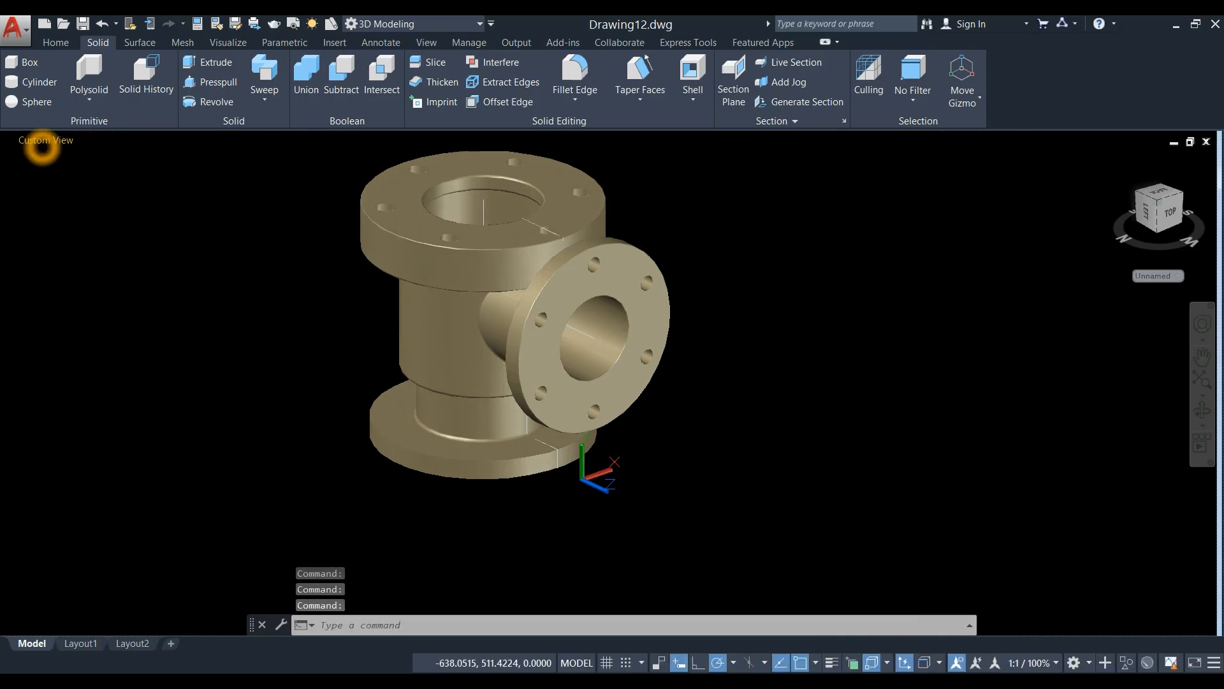
pyautogui.click(42, 146)
pyautogui.click(58, 176)
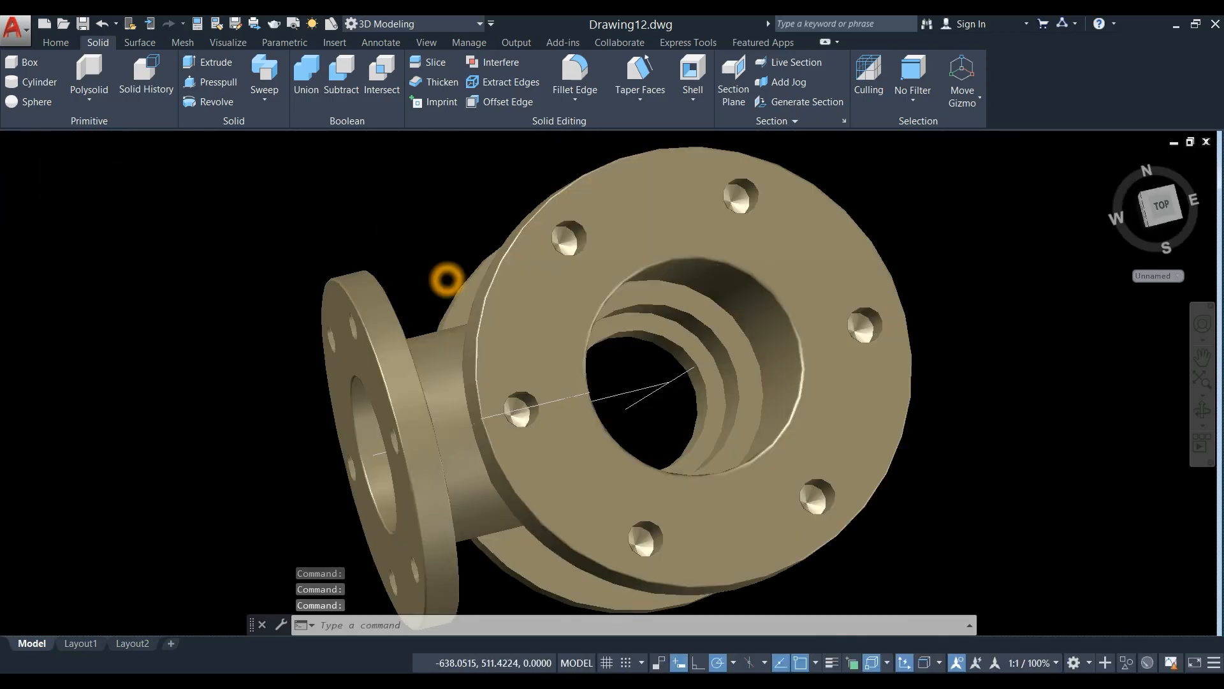
pyautogui.click(629, 253)
pyautogui.rightClick(672, 237)
pyautogui.click(717, 349)
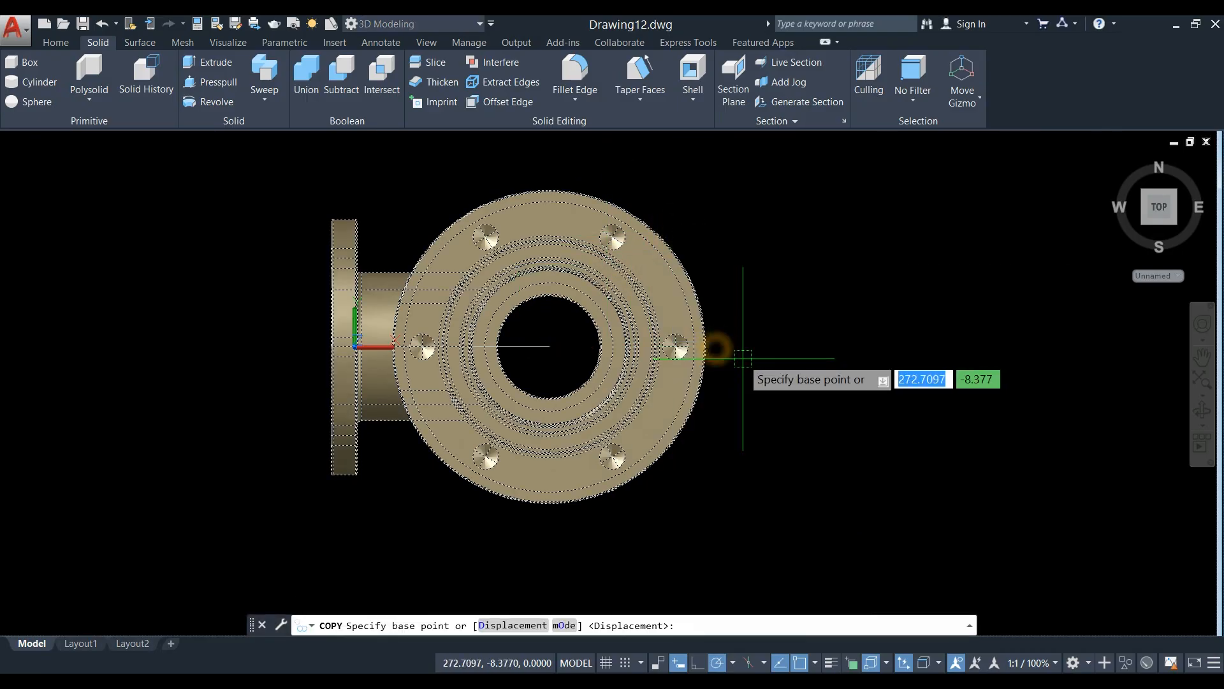
pyautogui.click(743, 358)
pyautogui.moveTo(899, 359); pyautogui.dragTo(610, 333, button='middle')
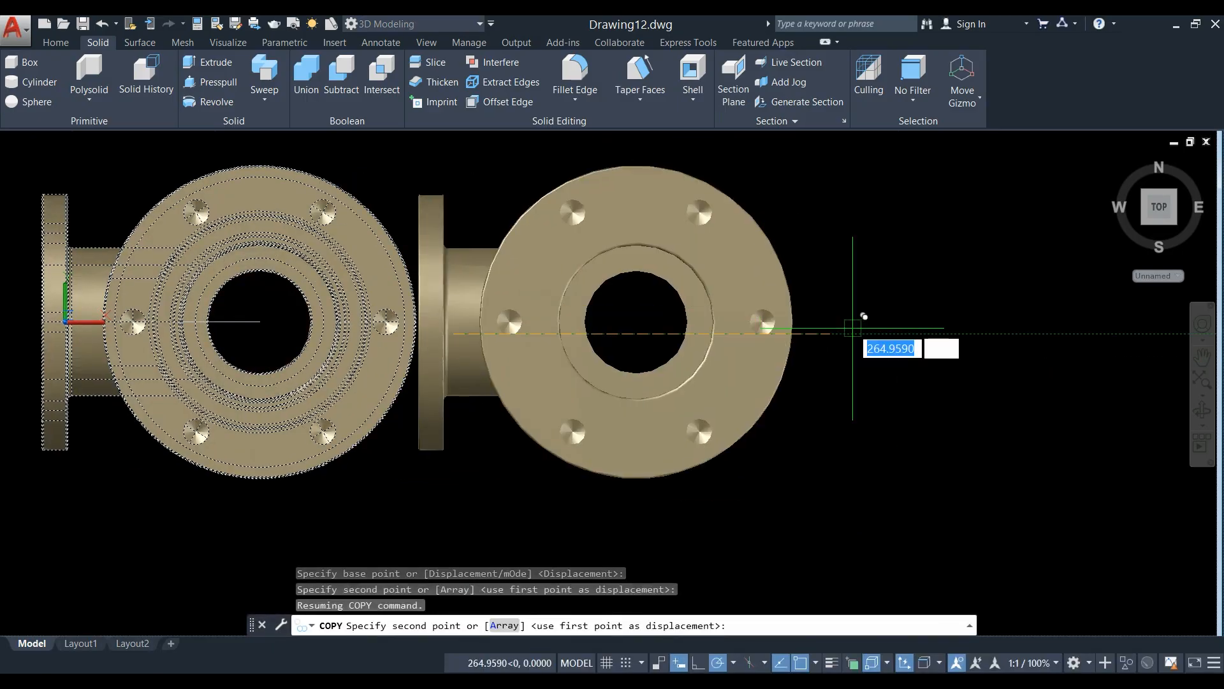
pyautogui.click(948, 334)
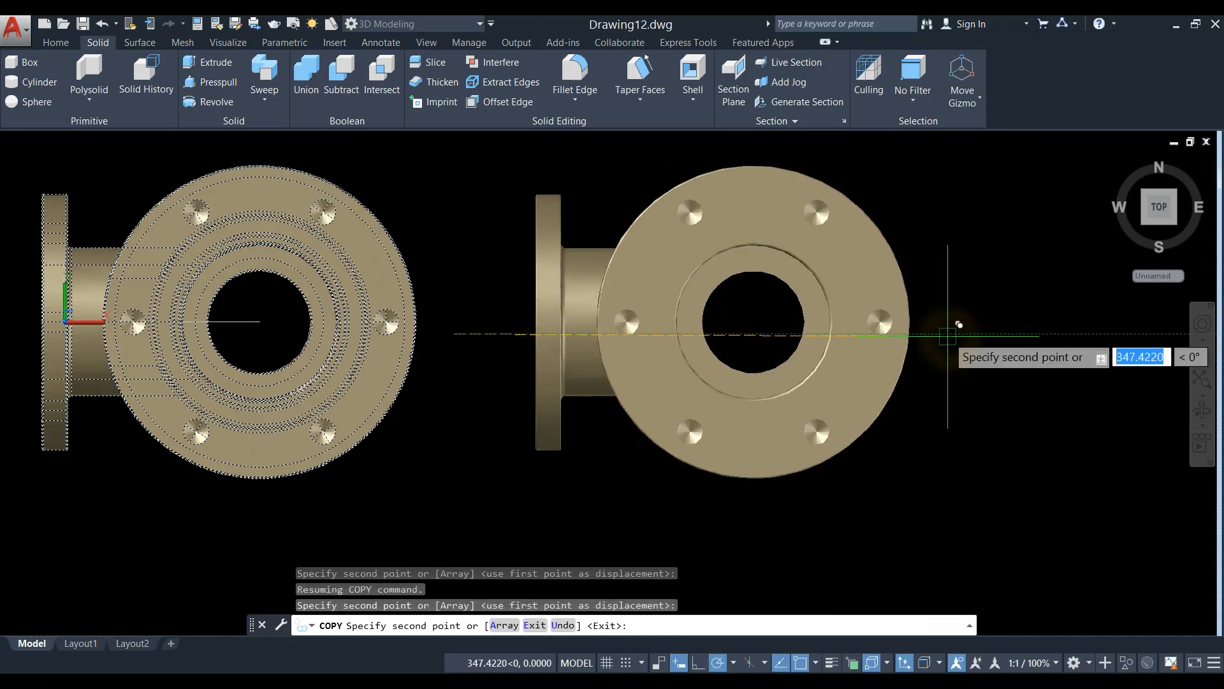
pyautogui.rightClick(955, 258)
pyautogui.click(984, 271)
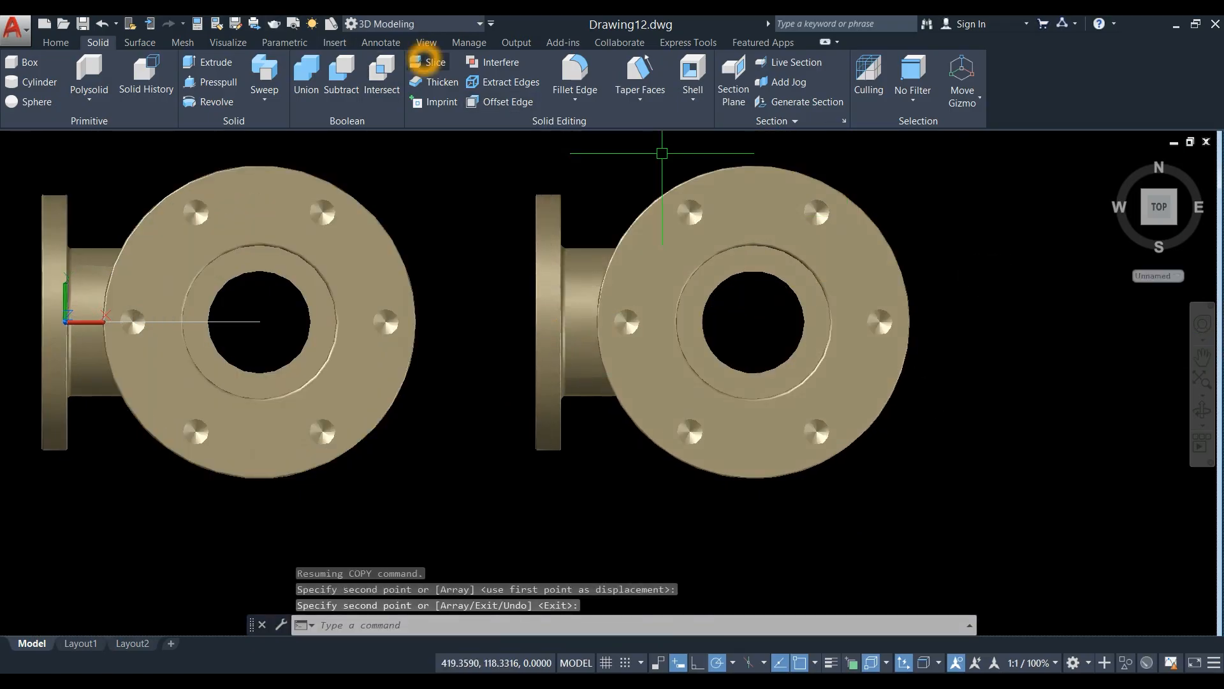
# Slice the copied valve body along its horizontal centerline through the side flange, keeping only the half on the positive Y side.
pyautogui.click(426, 61)
pyautogui.click(538, 210)
pyautogui.rightClick(449, 159)
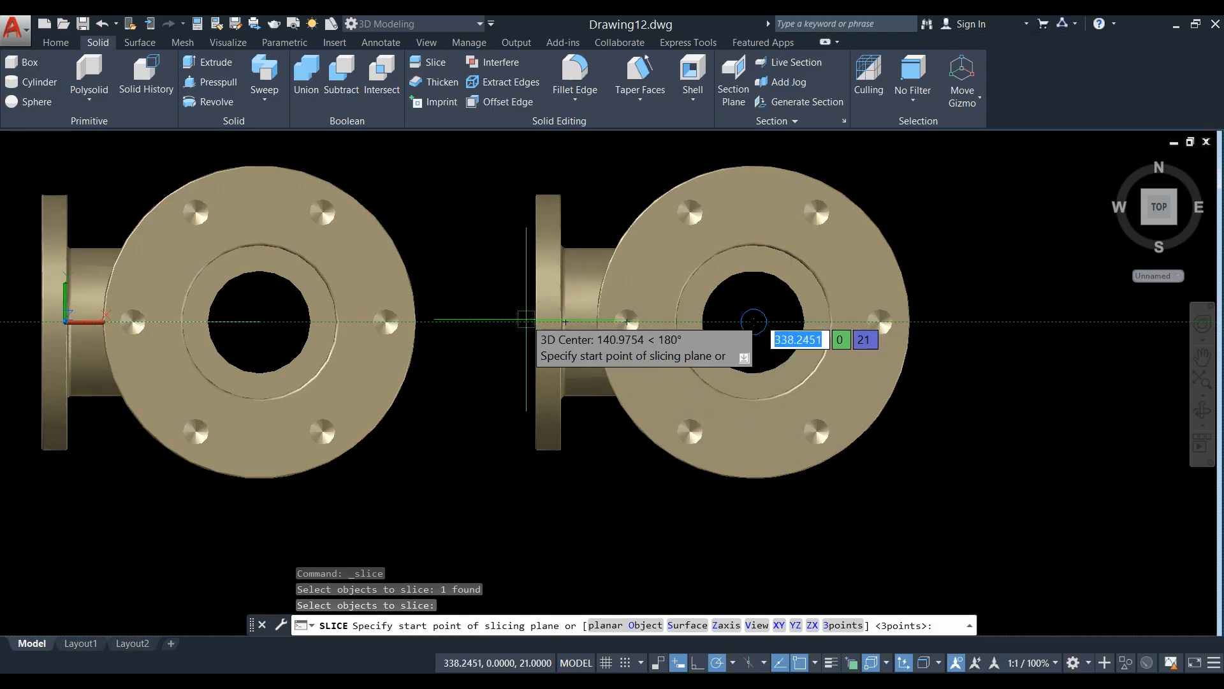
pyautogui.click(498, 320)
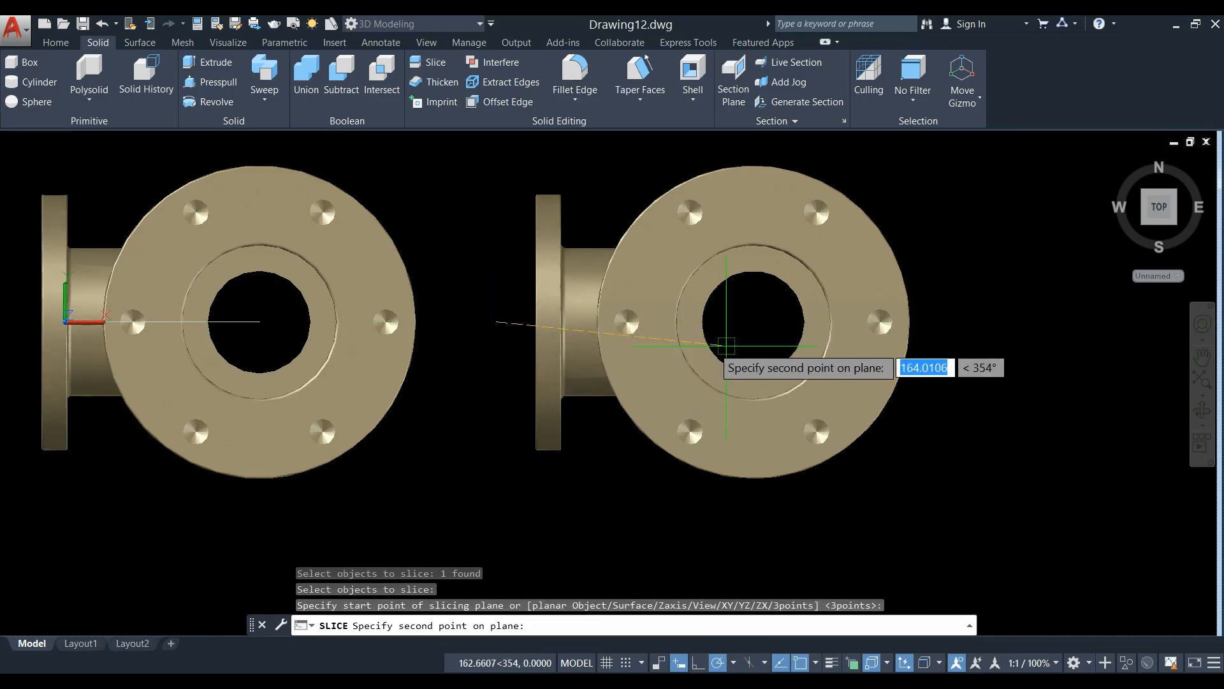
pyautogui.click(961, 316)
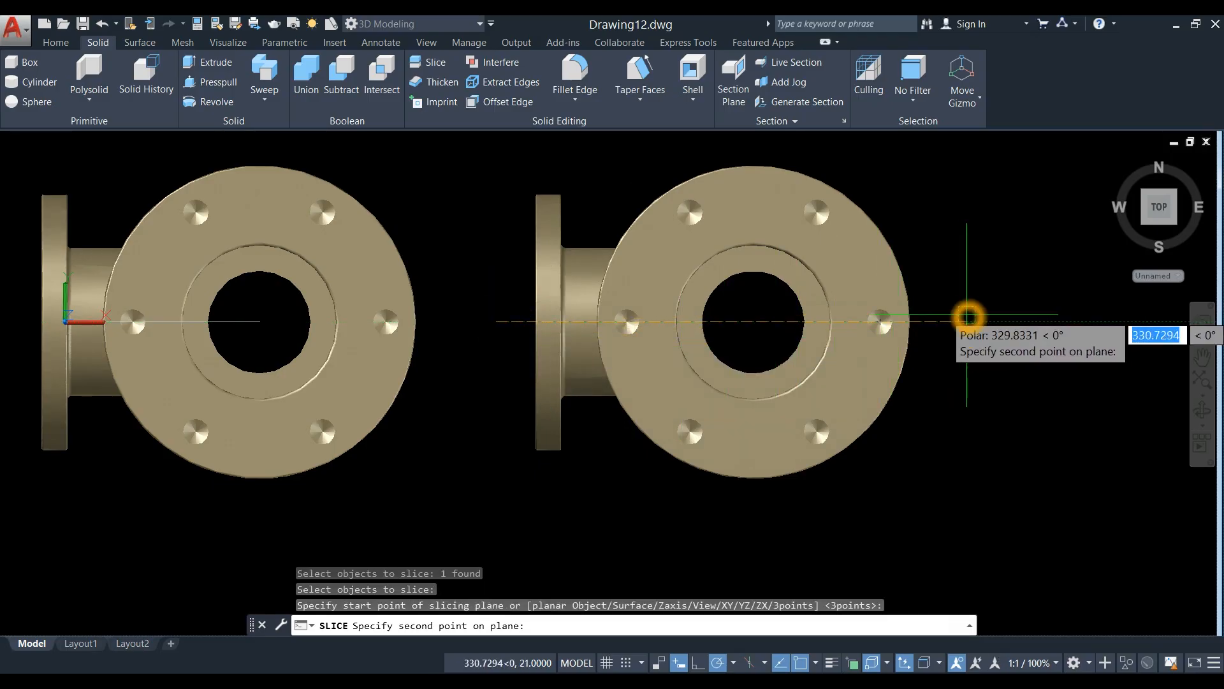
pyautogui.click(969, 316)
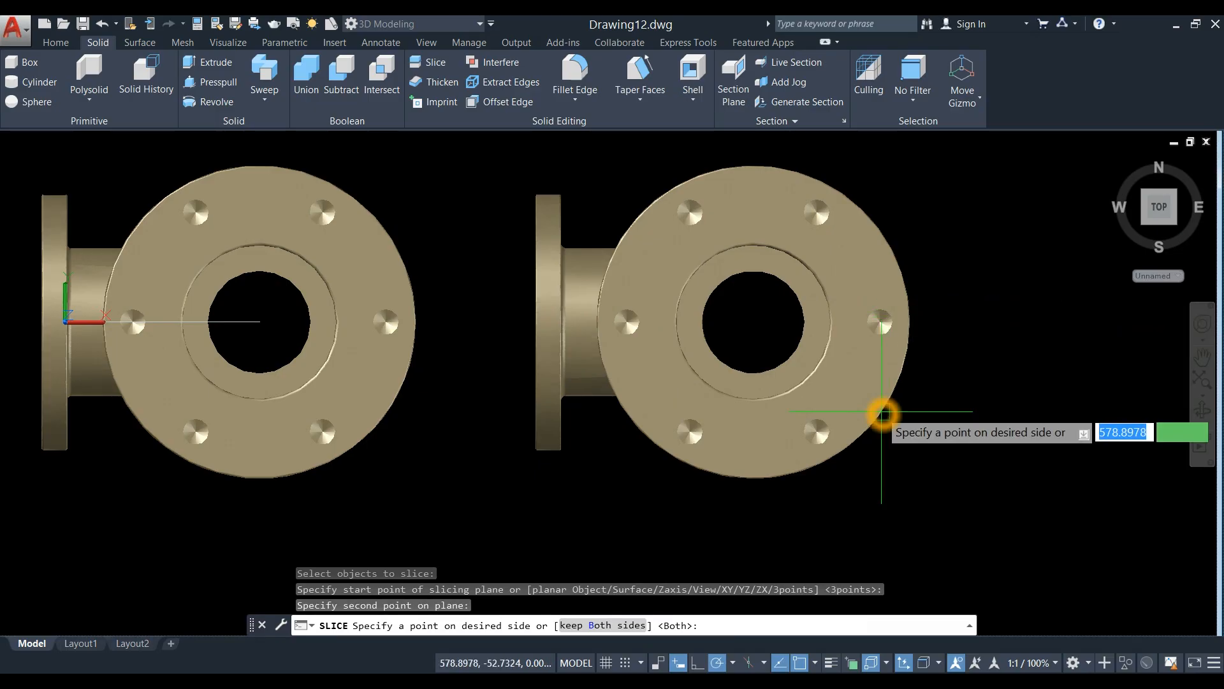
pyautogui.click(980, 257)
# Examine the sliced valve body's inner bores, steps and bolt holes from the front beside the complete model.
pyautogui.keyDown('shift'); pyautogui.moveTo(894, 391); pyautogui.dragTo(885, 202, button='middle'); pyautogui.keyUp('shift')
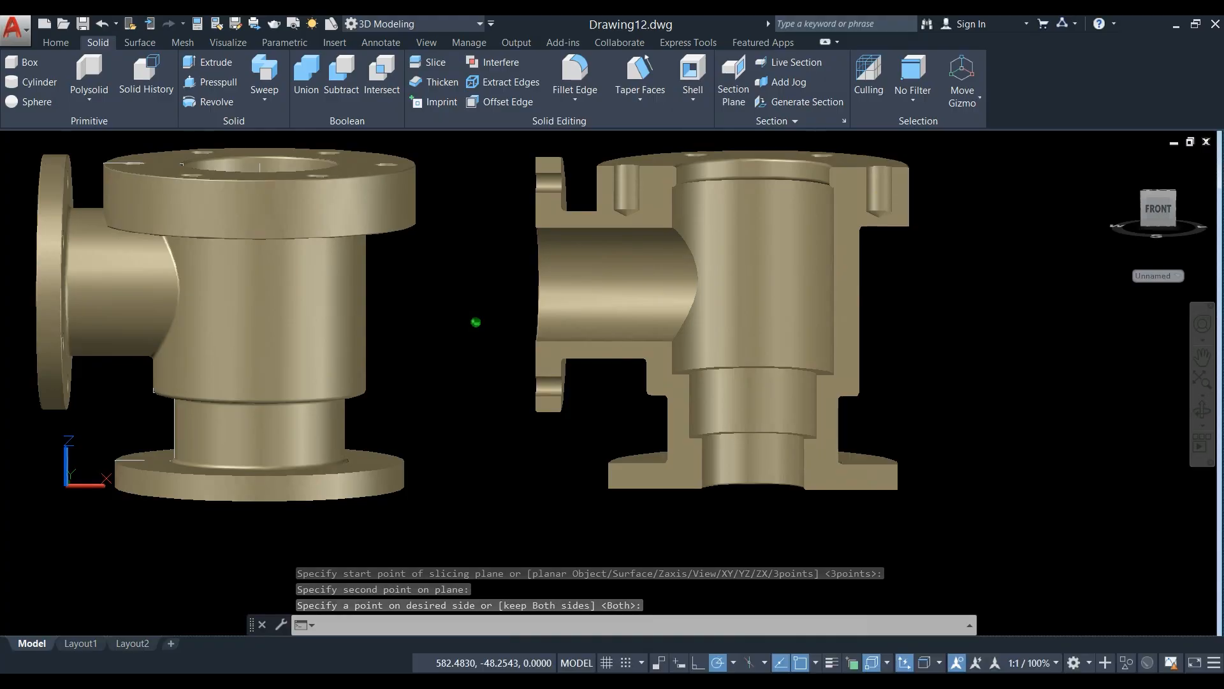
pyautogui.scroll(-2, 805, 268)
pyautogui.keyDown('shift'); pyautogui.moveTo(788, 285); pyautogui.dragTo(821, 283, button='middle'); pyautogui.keyUp('shift')
pyautogui.scroll(2, 739, 307)
pyautogui.scroll(-1, 802, 320)
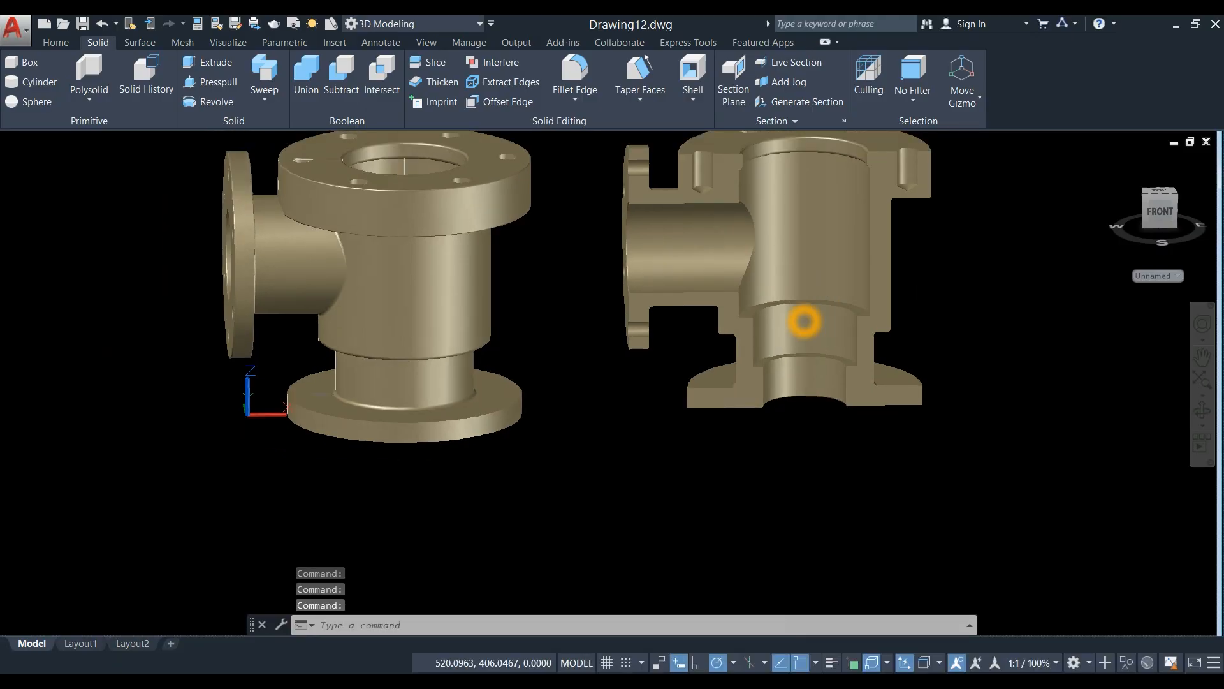
pyautogui.moveTo(848, 325); pyautogui.dragTo(809, 363, button='middle')
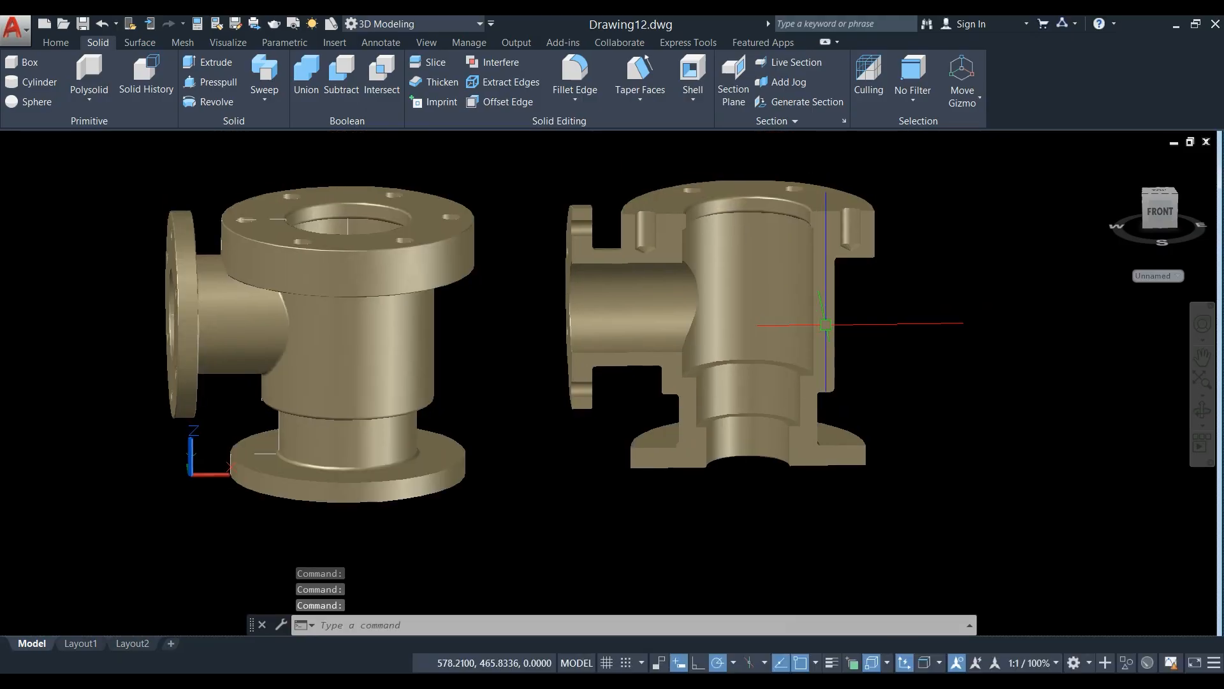
pyautogui.scroll(2, 852, 324)
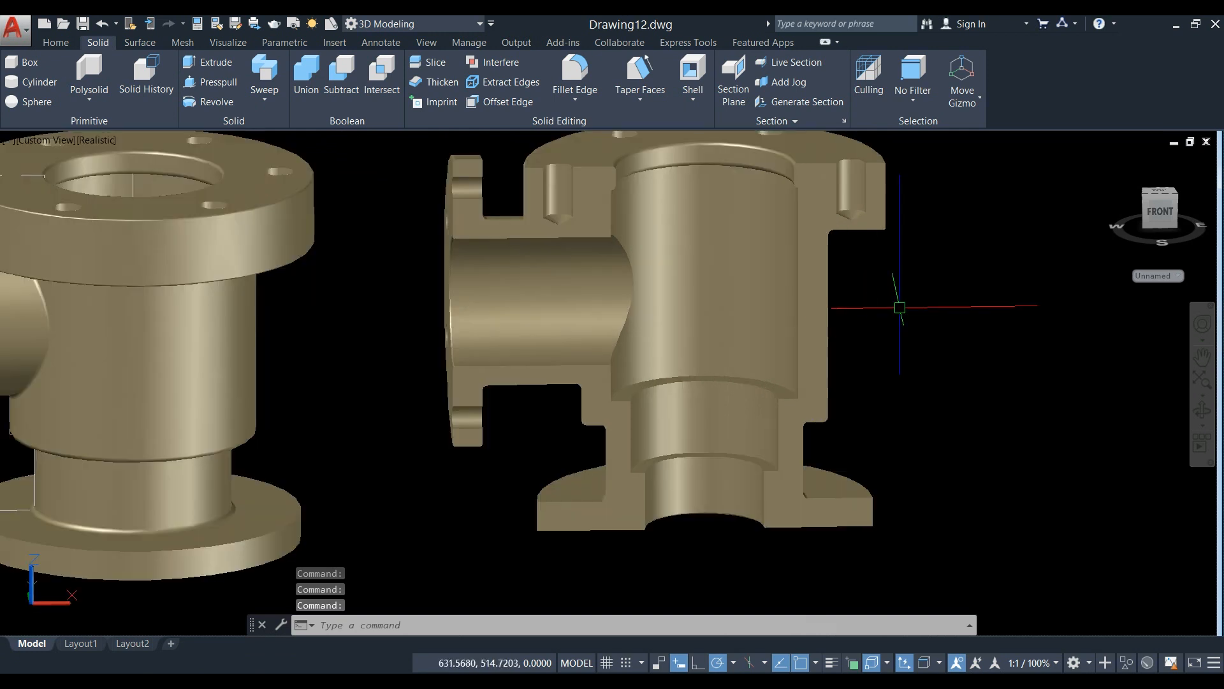